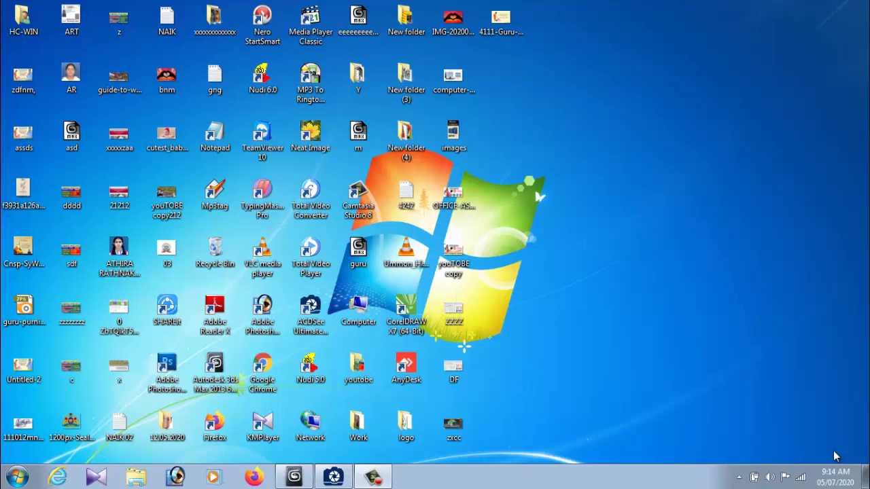
View the two-storey house reference picture in ACDSee Quick View, then return to 3ds Max.
click(333, 477)
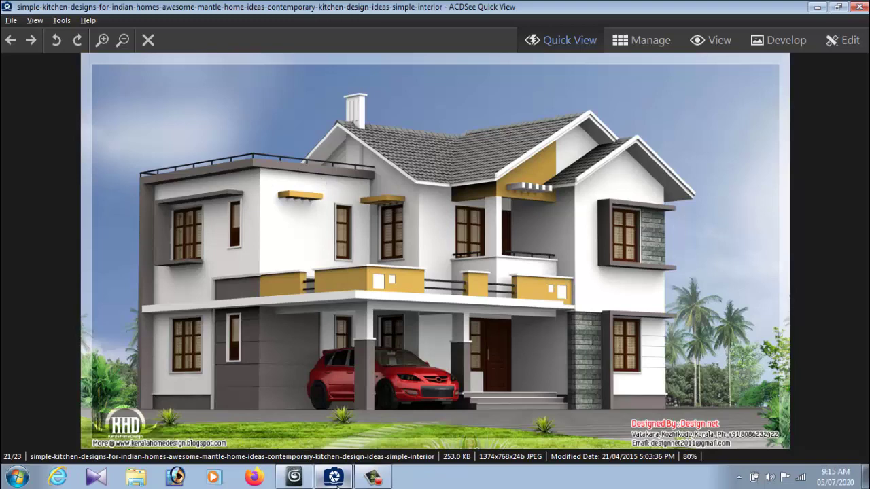
click(292, 478)
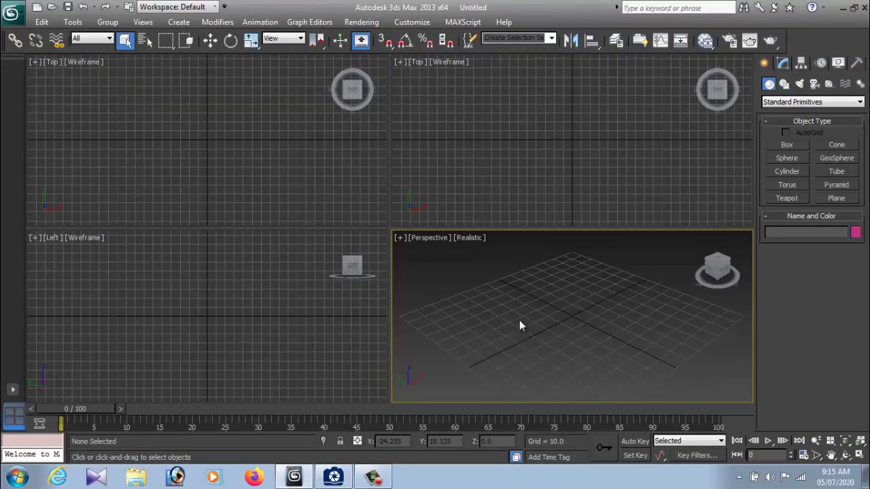
Maximize the Perspective viewport and tilt it to a low, near-front view of the grid.
key(alt+w)
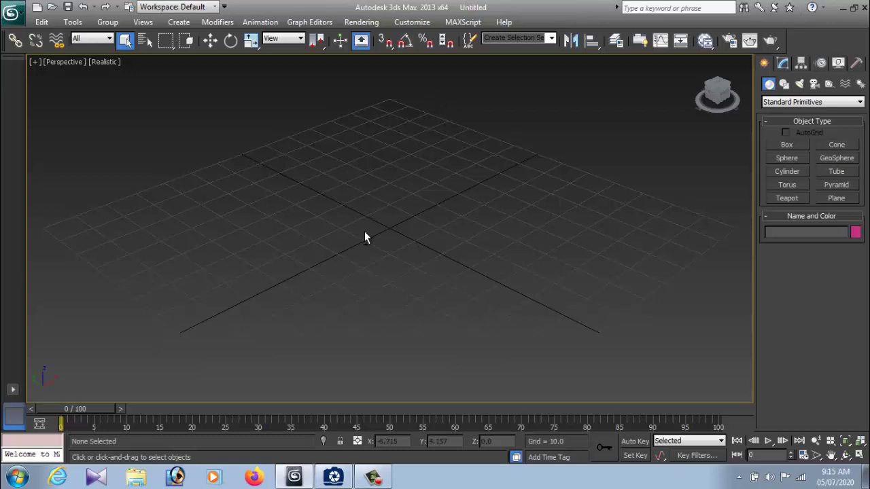
mouse_move(346, 240)
alt+middle_down()
mouse_move(437, 215)
mouse_move(406, 241)
mouse_move(402, 231)
mouse_move(388, 303)
alt+middle_up()
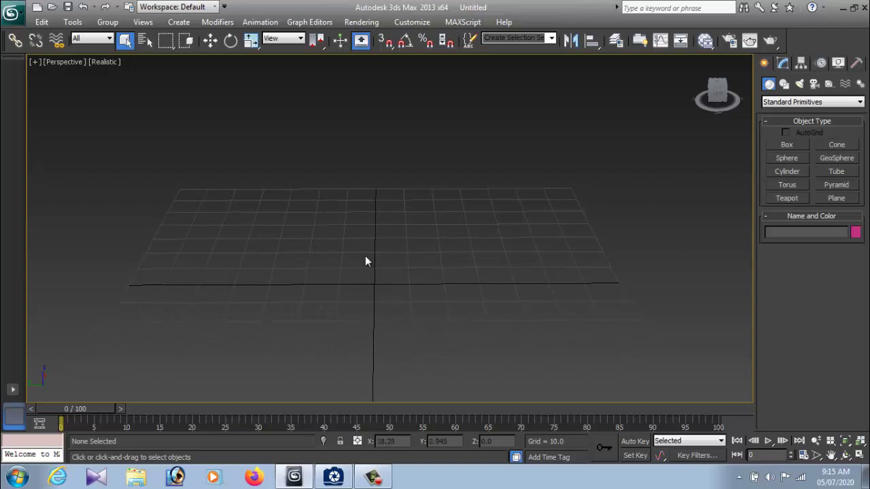
middle_drag(417, 252, 462, 247)
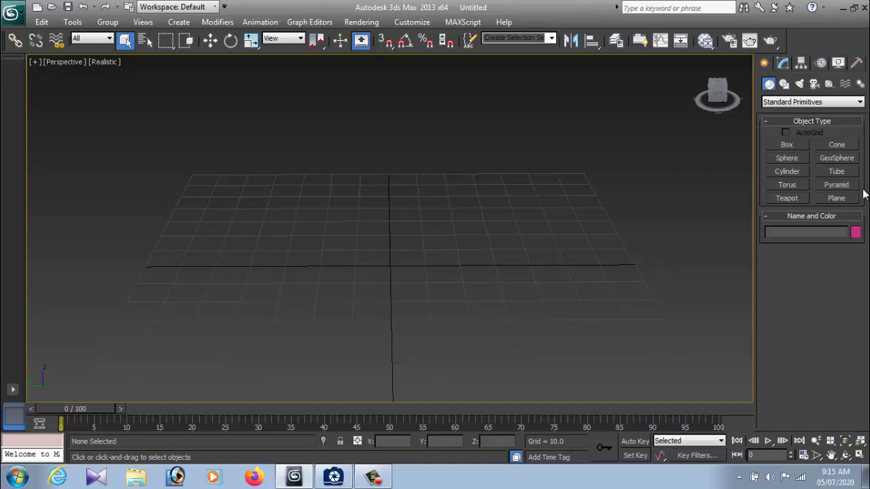
Switch the Create panel category to AEC Extended and start the Wall tool (width 5.0, height 96.0).
click(829, 103)
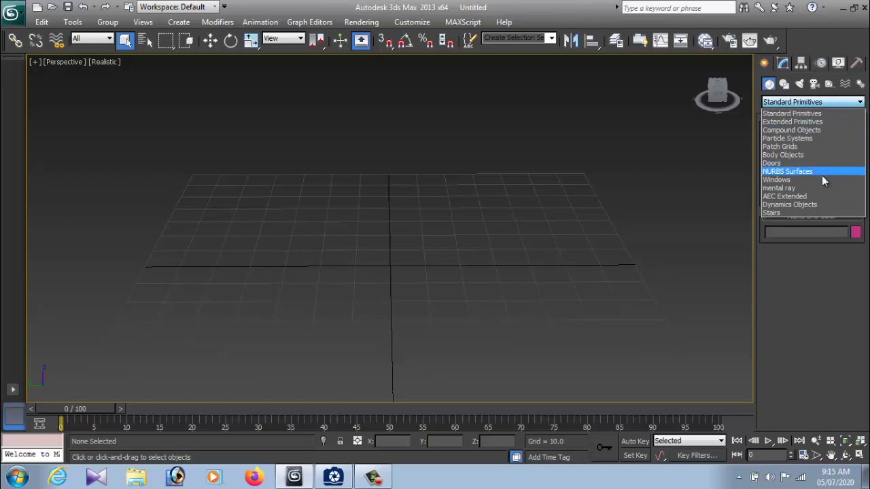
click(821, 139)
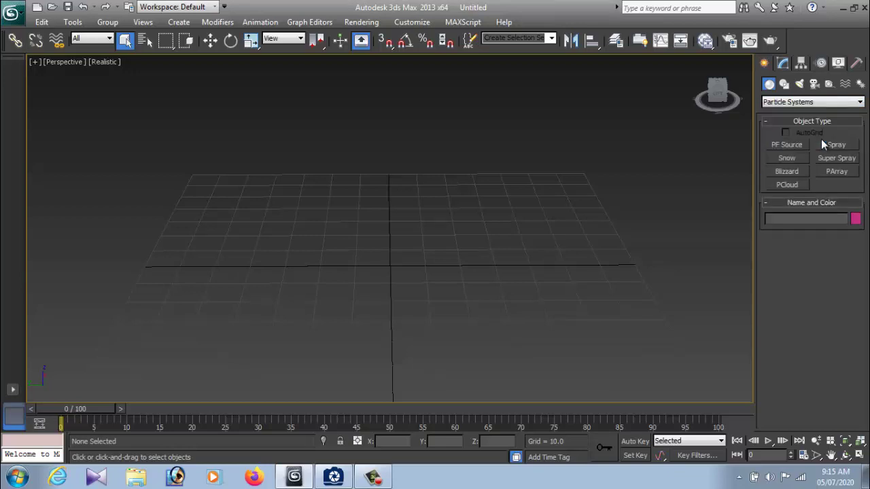
click(829, 103)
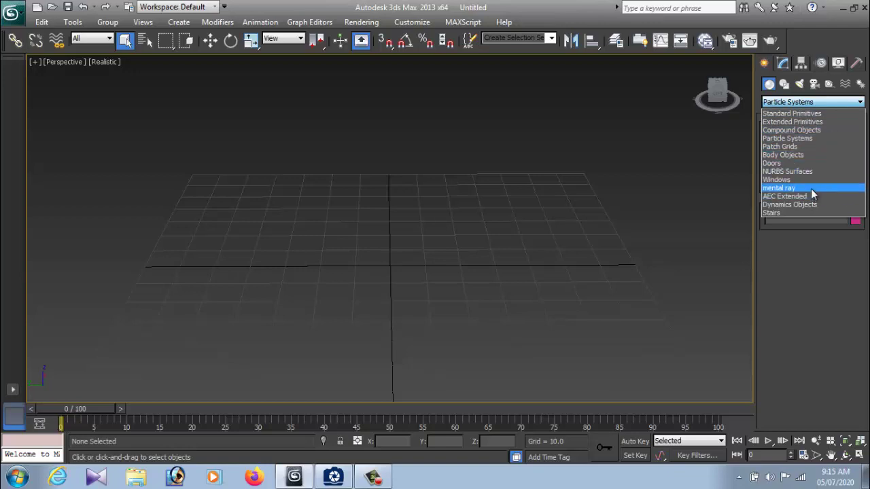
click(811, 195)
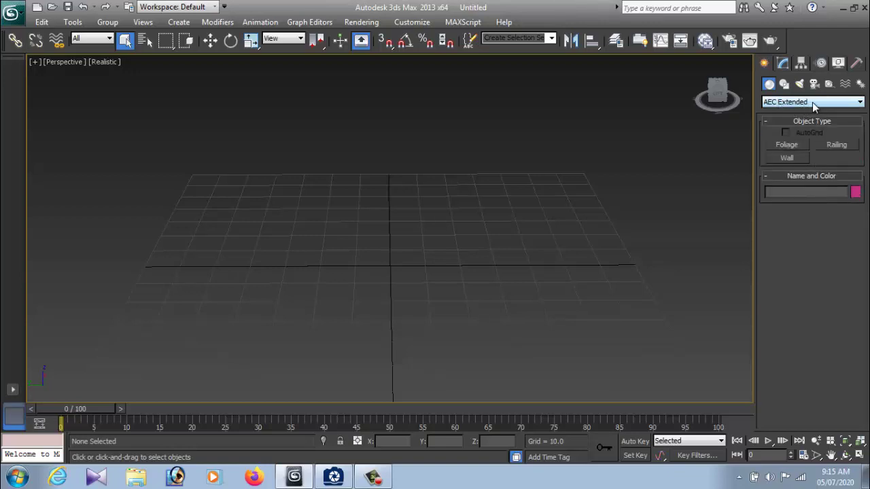
click(789, 157)
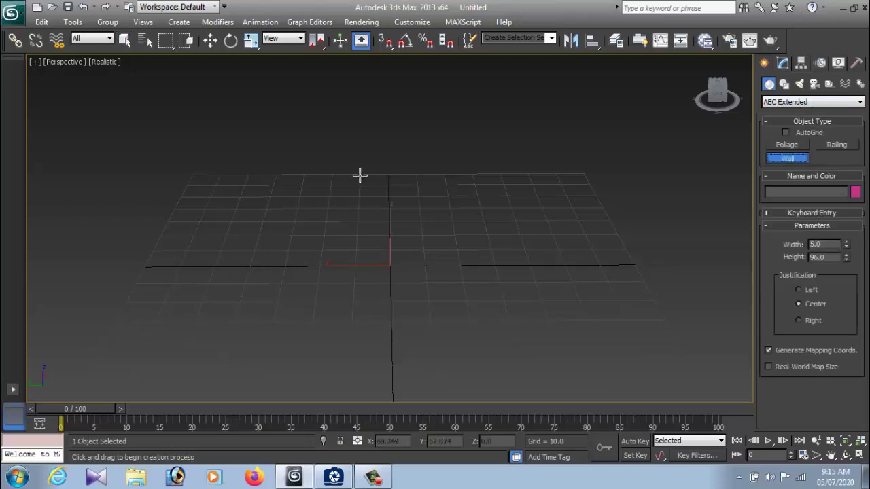
Draw a trial box of walls on the grid in the Perspective view.
drag(193, 177, 374, 178)
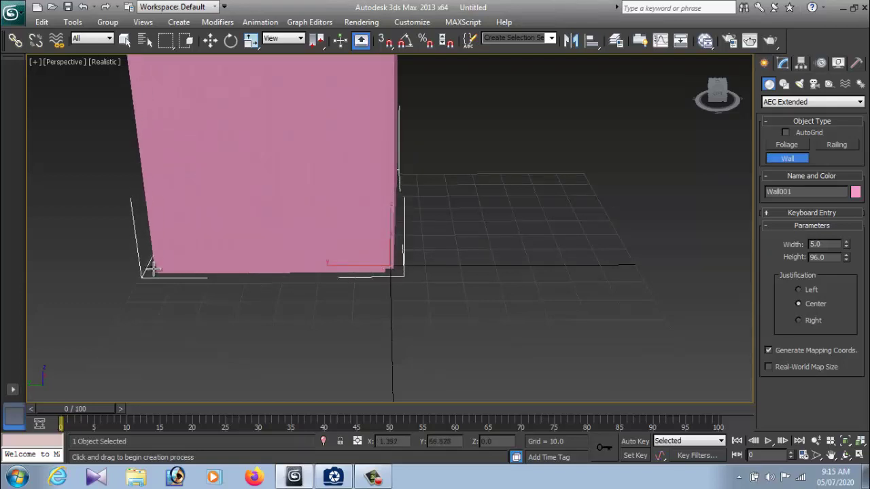
alt+middle_drag(175, 254, 305, 256)
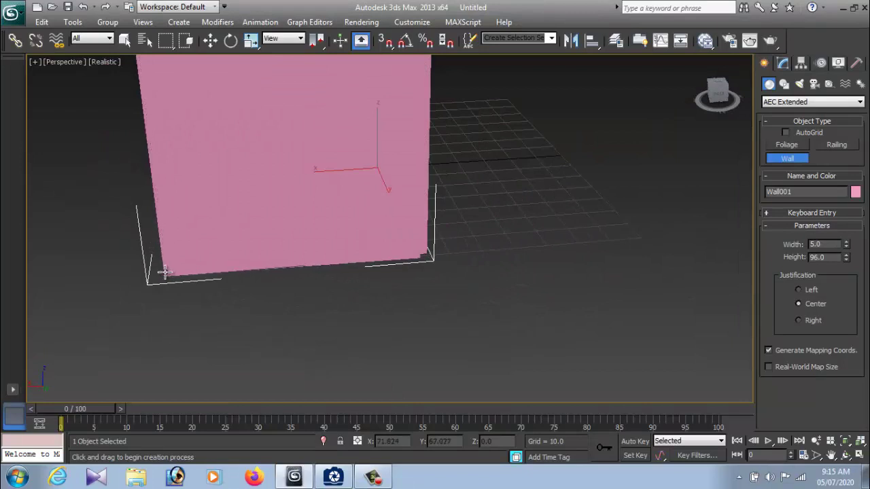
click(170, 272)
scroll(269, 275, down, 5)
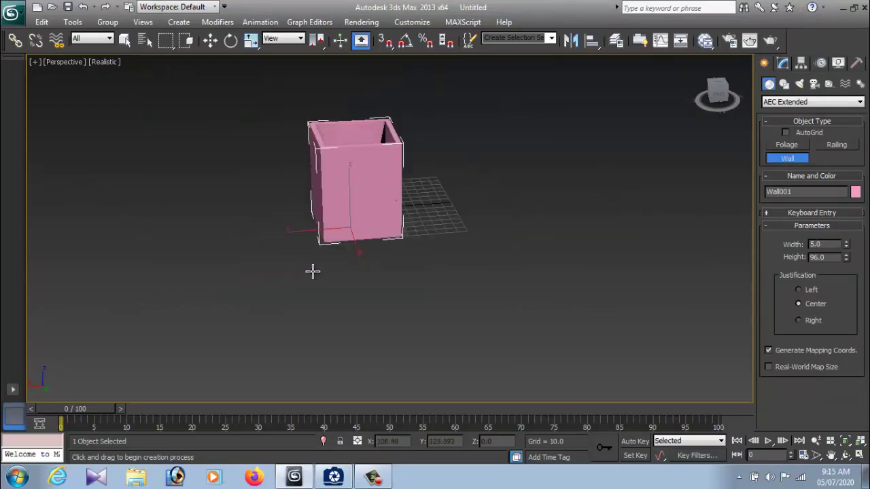
Delete the trial walls and restore the four-viewport layout.
mouse_move(385, 254)
alt+middle_down()
mouse_move(365, 285)
mouse_move(316, 299)
alt+middle_up()
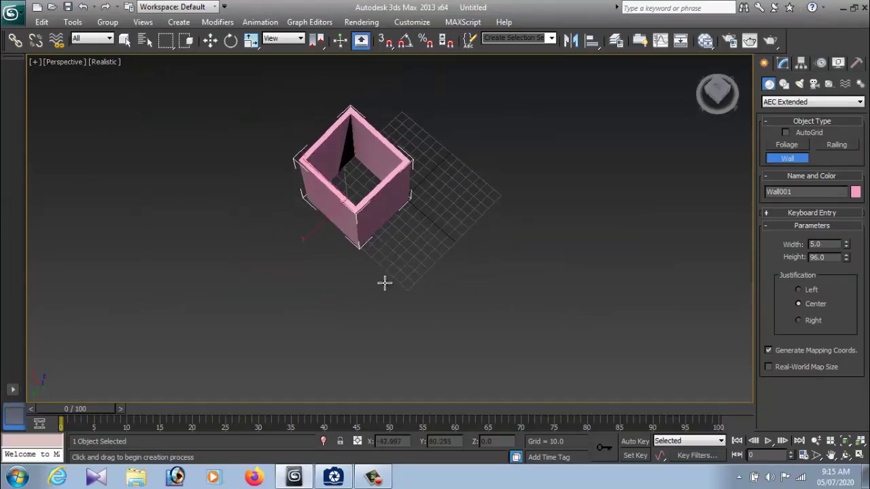
key(Delete)
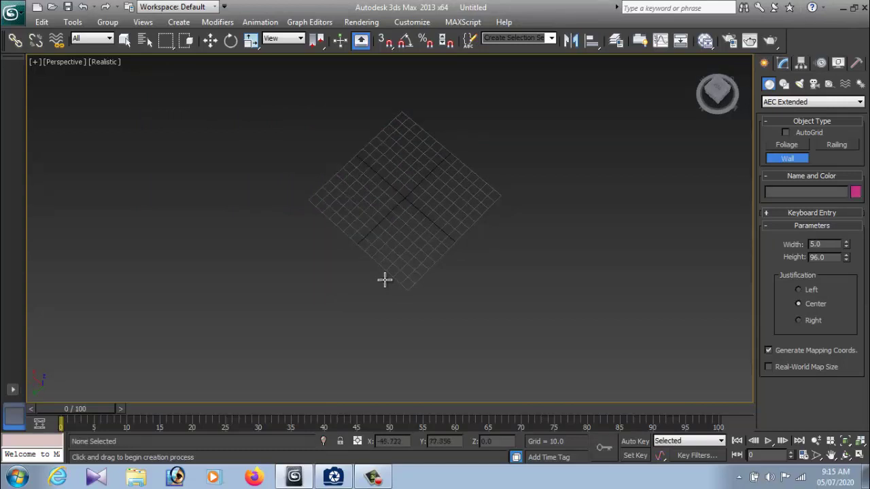
key(alt+w)
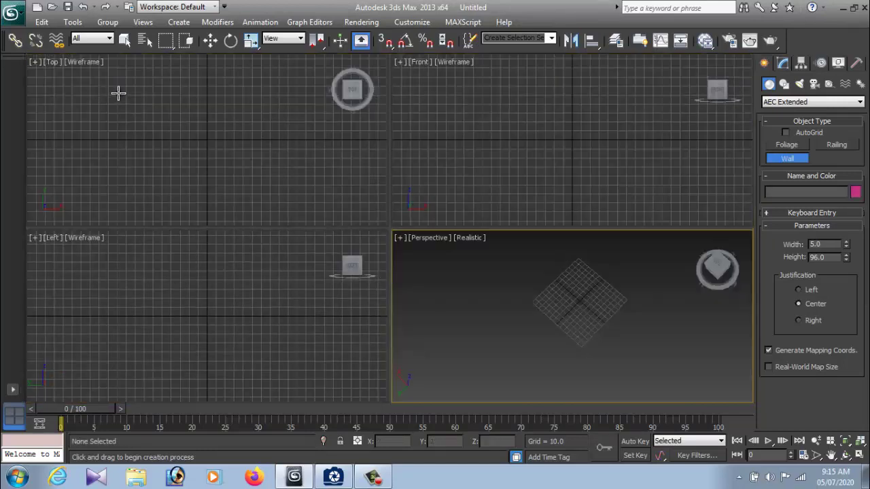
Draw Wall001's top, right, bottom and left segments around a rectangle in the Top view.
click(104, 79)
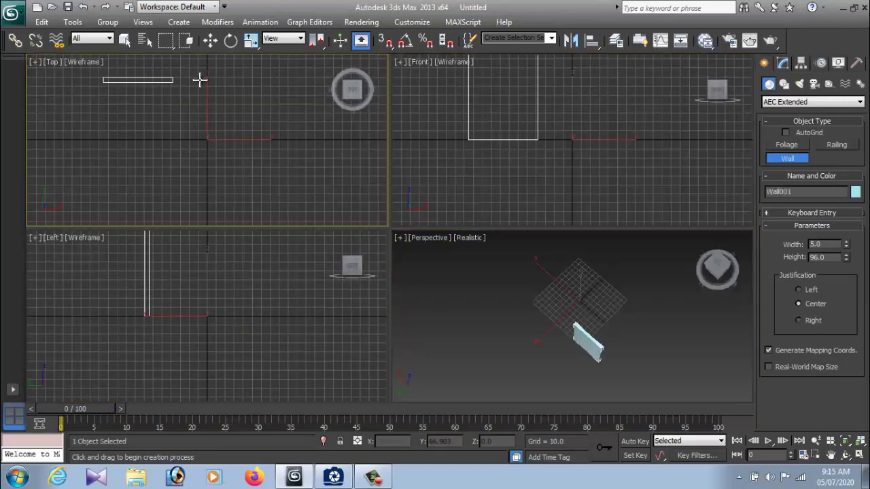
click(234, 80)
click(234, 184)
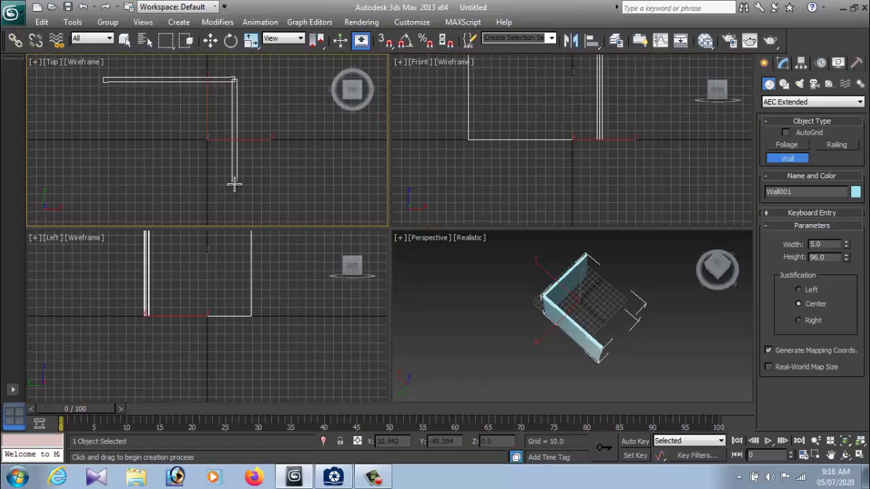
click(110, 184)
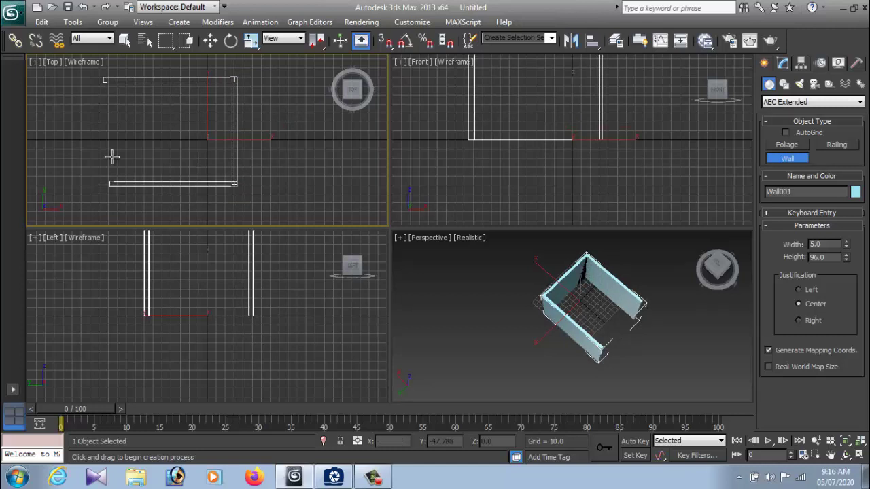
click(106, 79)
Finish wall creation and enter Wall001's Vertex sub-object level in the Modify panel.
right_click(160, 118)
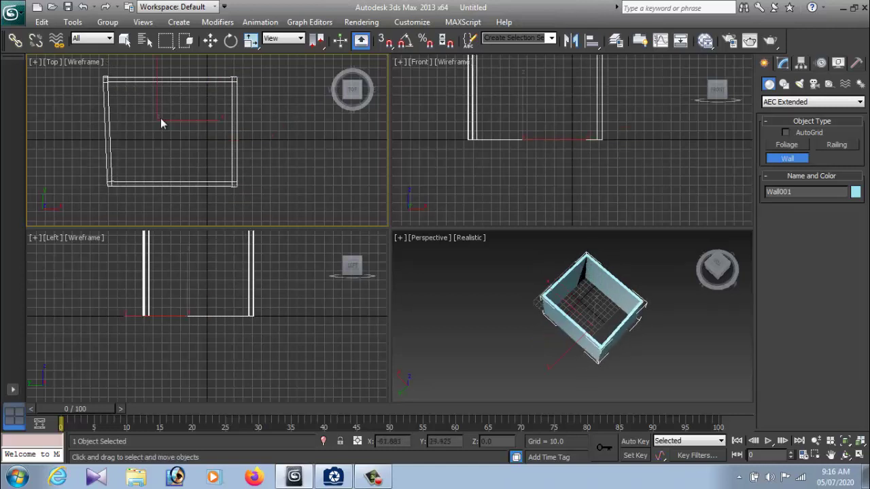
key(w)
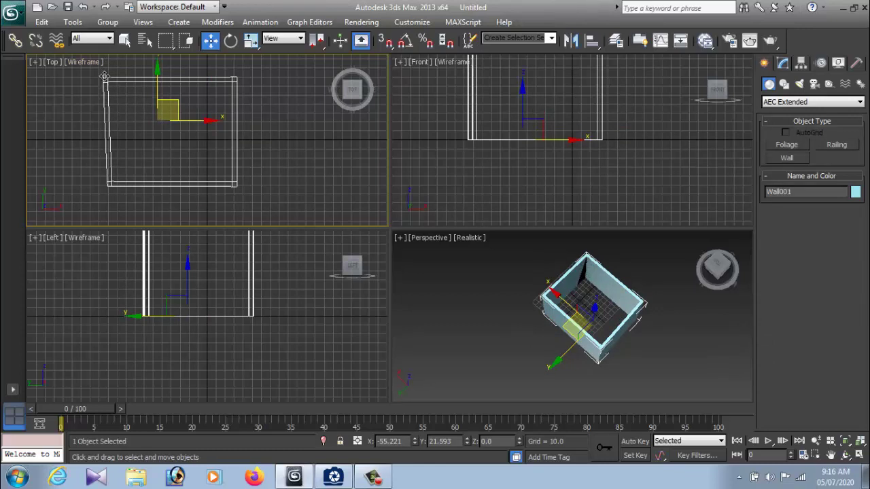
click(170, 122)
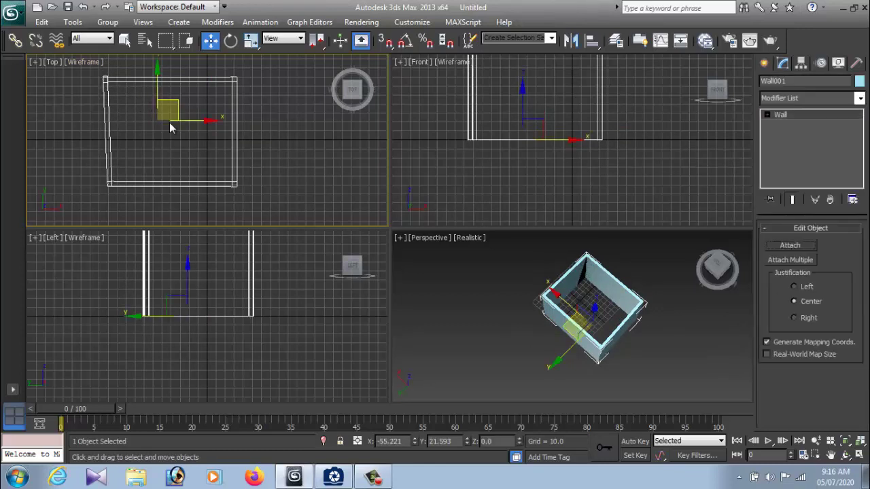
key(1)
Drag the top-left end vertex onto its start point, weld them, then enlarge the Perspective view.
drag(87, 74, 131, 93)
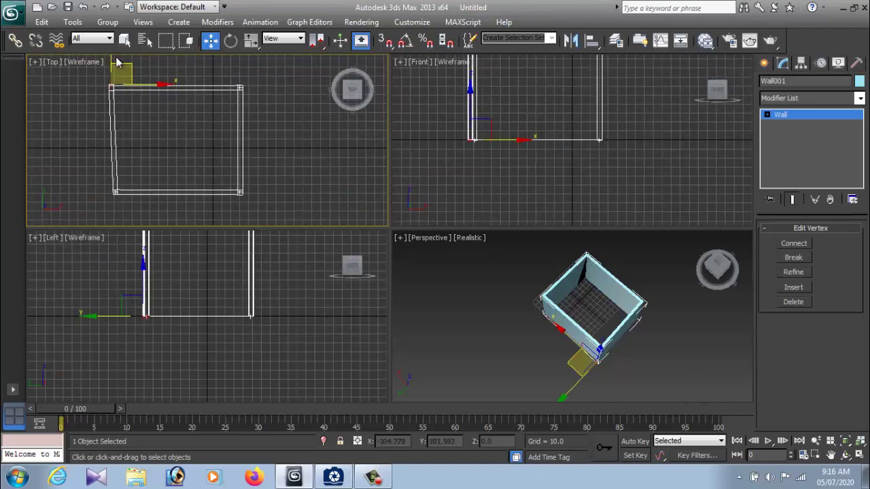
middle_drag(145, 100, 162, 160)
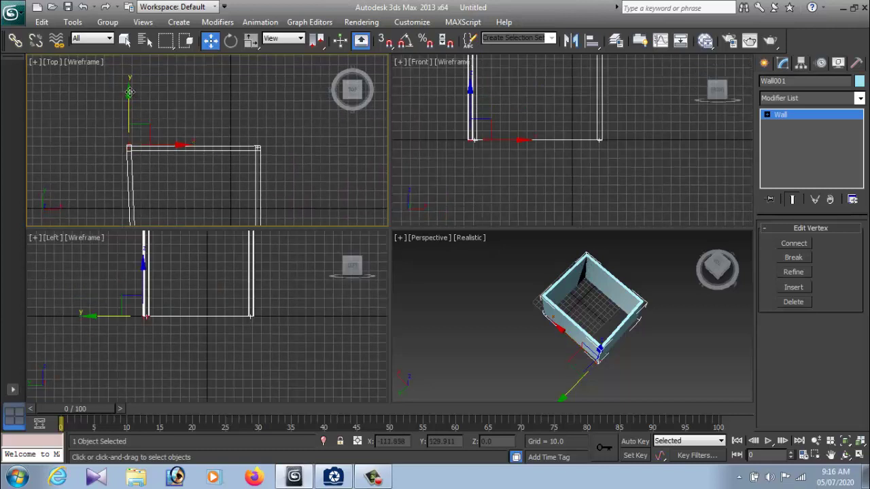
drag(128, 148, 129, 148)
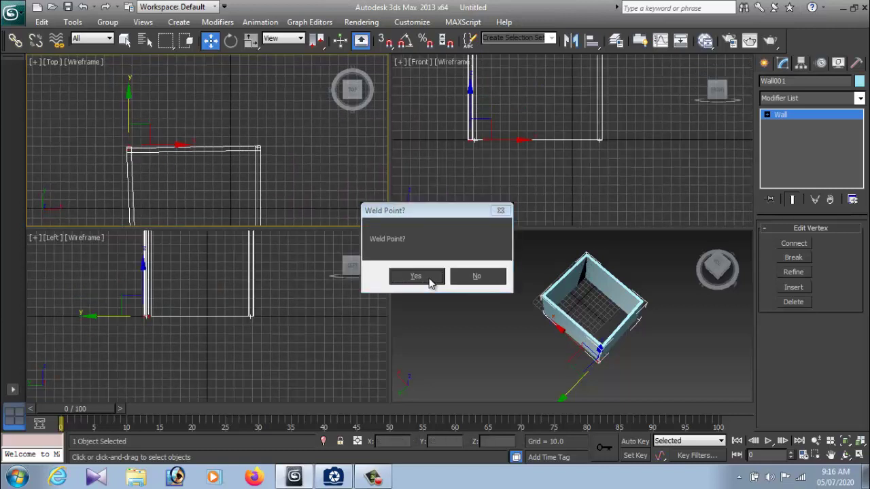
click(416, 276)
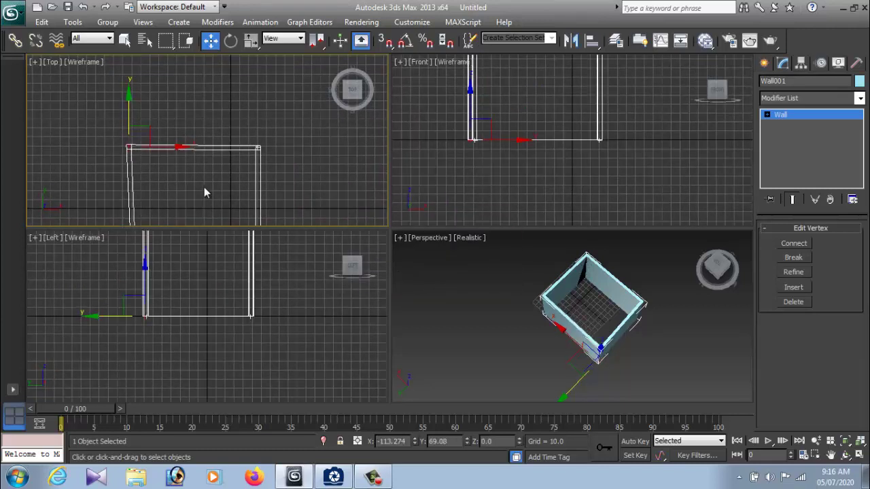
click(604, 360)
key(alt+w)
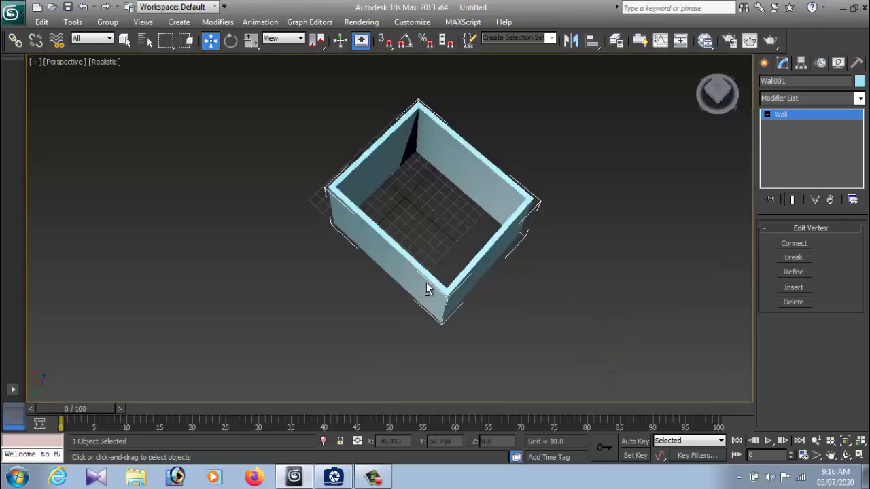
Inspect the wall box from the side, then return to four viewports with the box centered in Top.
mouse_move(426, 282)
alt+middle_down()
mouse_move(569, 193)
mouse_move(474, 232)
mouse_move(488, 277)
mouse_move(479, 313)
alt+middle_up()
key(alt+w)
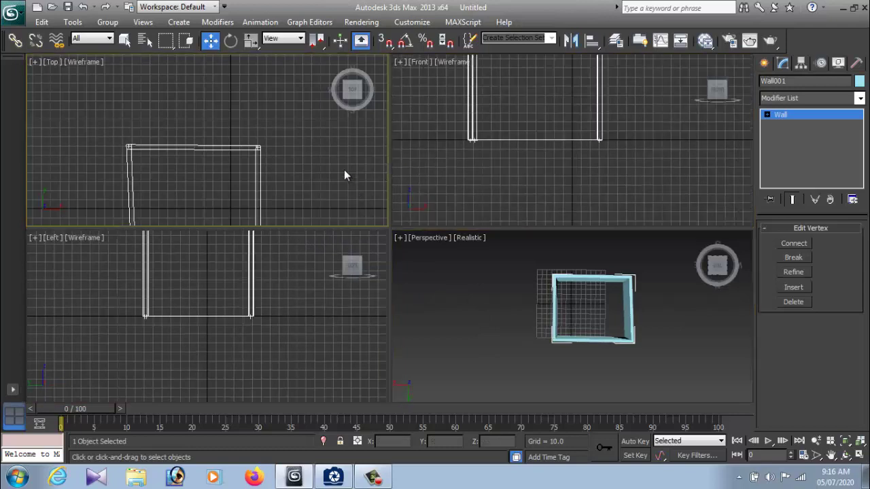
scroll(343, 167, down, 3)
scroll(239, 159, up, 3)
middle_drag(274, 186, 305, 128)
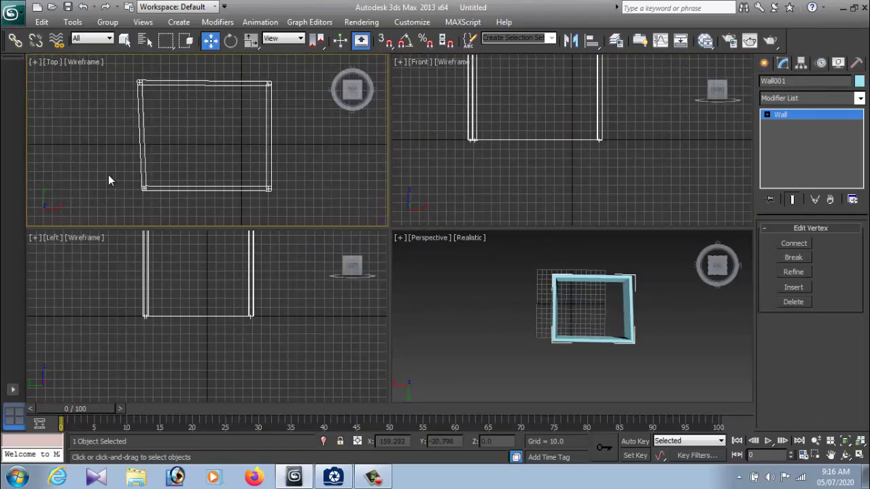
Nudge the bottom-left and top-left corner vertices to square up the wall outline.
drag(129, 181, 175, 217)
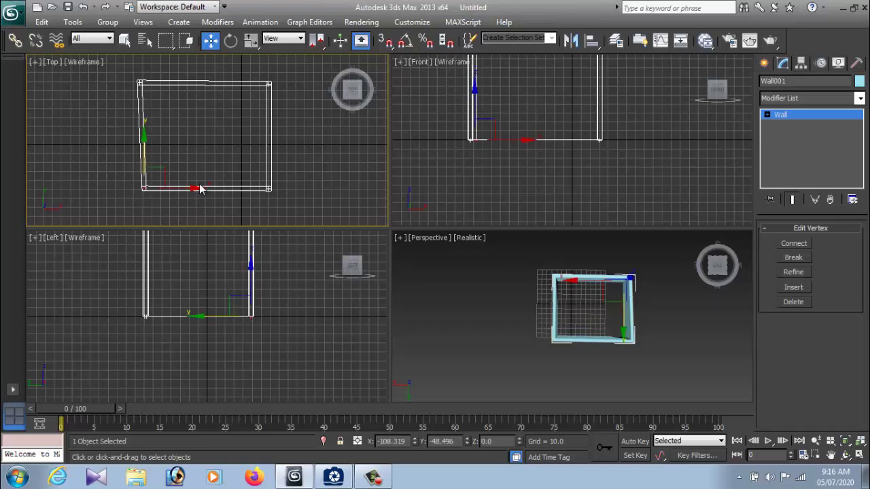
drag(196, 188, 190, 187)
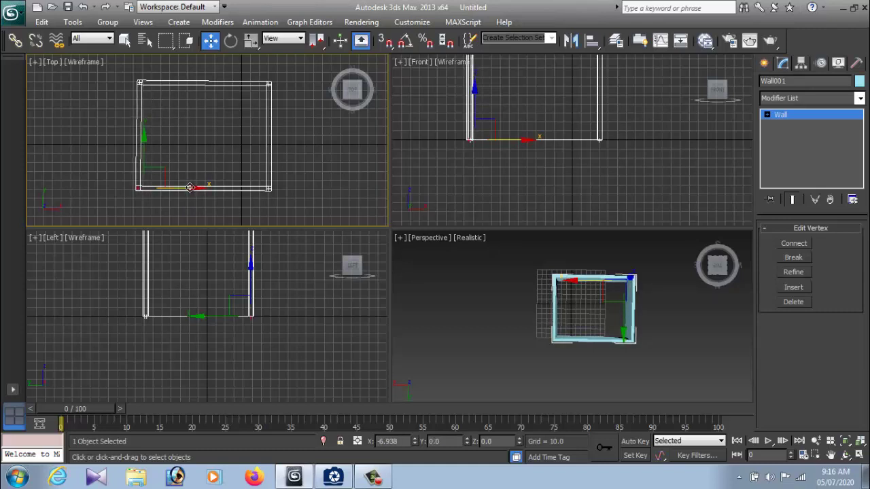
drag(189, 187, 188, 188)
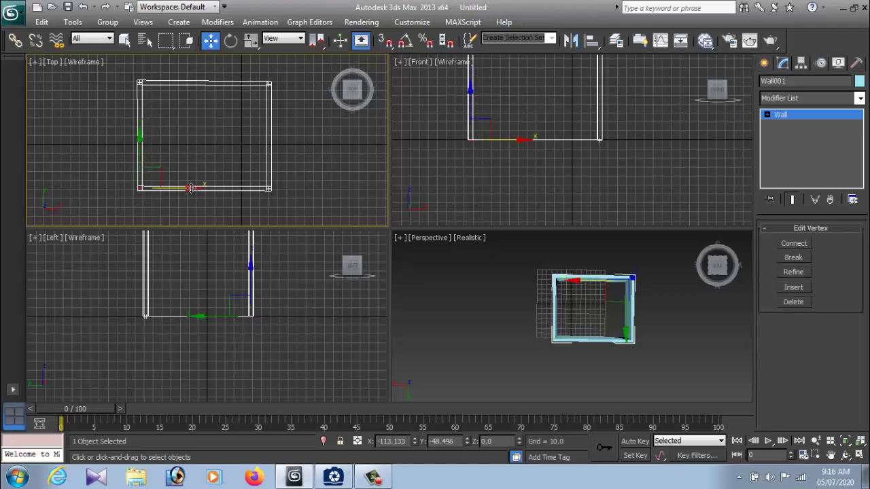
drag(191, 188, 191, 189)
drag(129, 63, 144, 99)
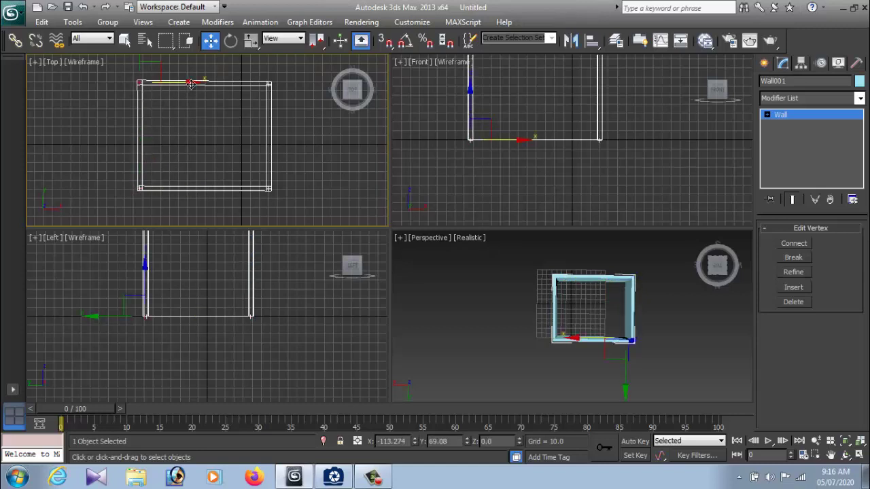
drag(189, 83, 190, 83)
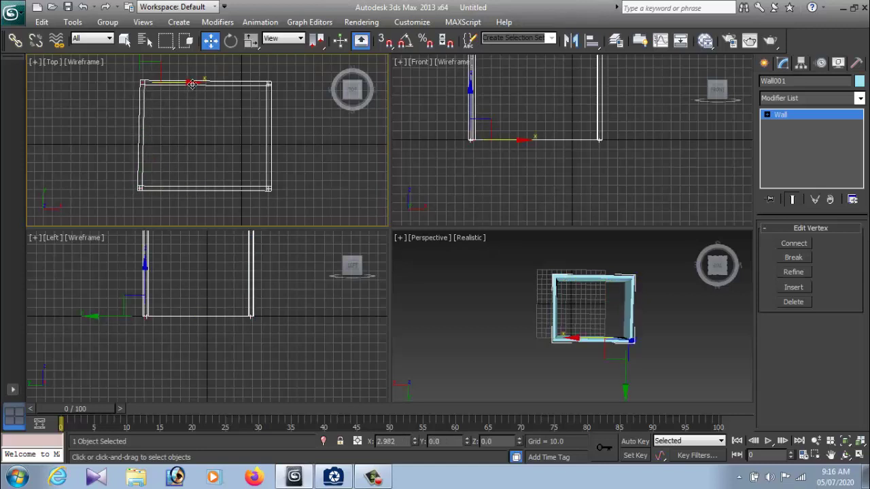
click(225, 134)
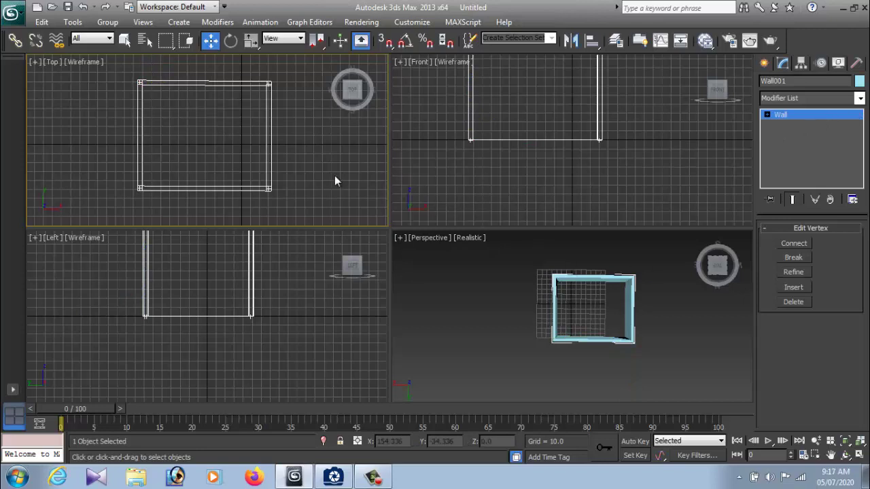
Select the bottom-right and then all wall vertices, try moving them right, and cancel the move.
scroll(254, 153, down, 3)
scroll(254, 152, up, 2)
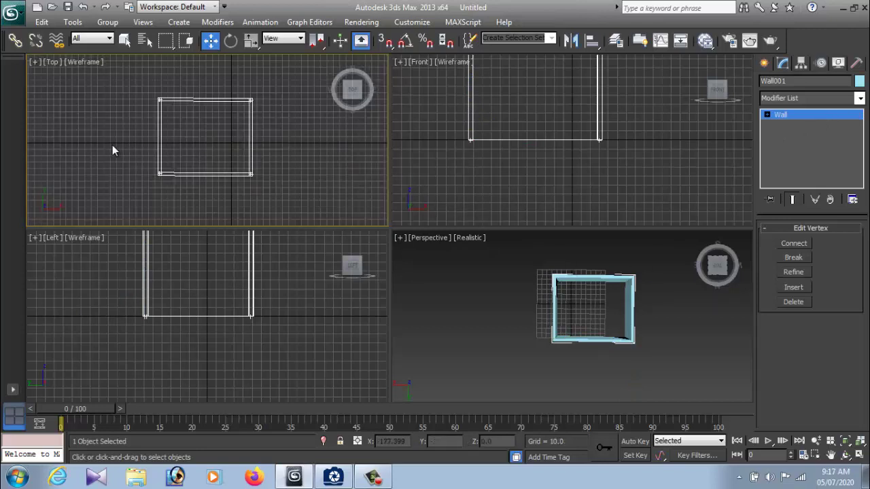
drag(275, 201, 235, 134)
click(252, 173)
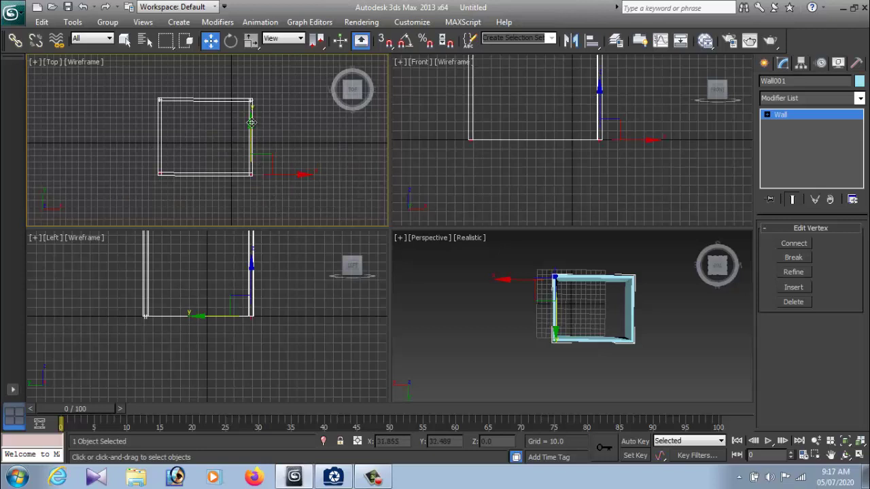
click(137, 99)
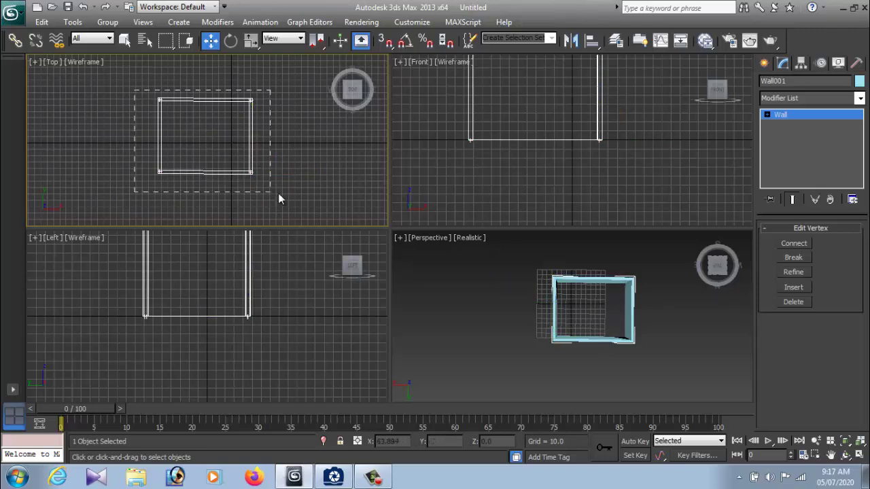
drag(277, 198, 280, 197)
mouse_move(303, 100)
mouse_down()
mouse_move(370, 102)
mouse_move(298, 155)
mouse_up()
click(233, 182)
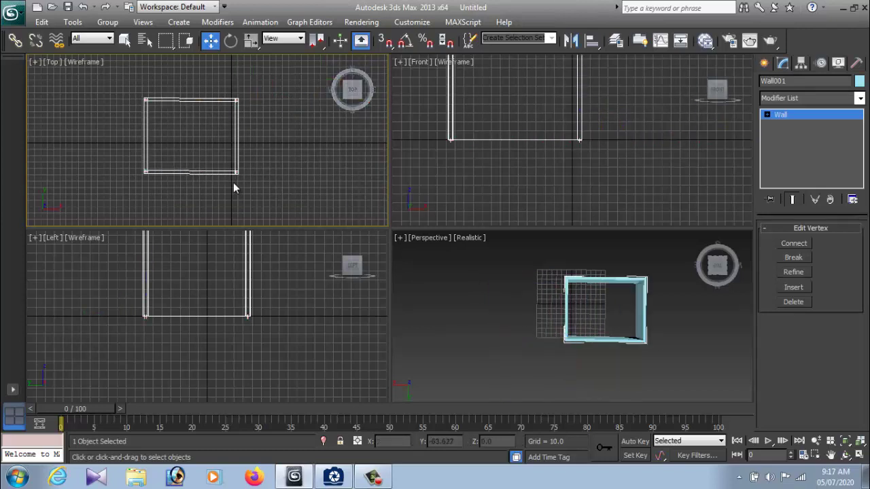
Leave Vertex level and Shift-drag Wall001 to the right to clone it as Wall002.
key(1)
click(230, 149)
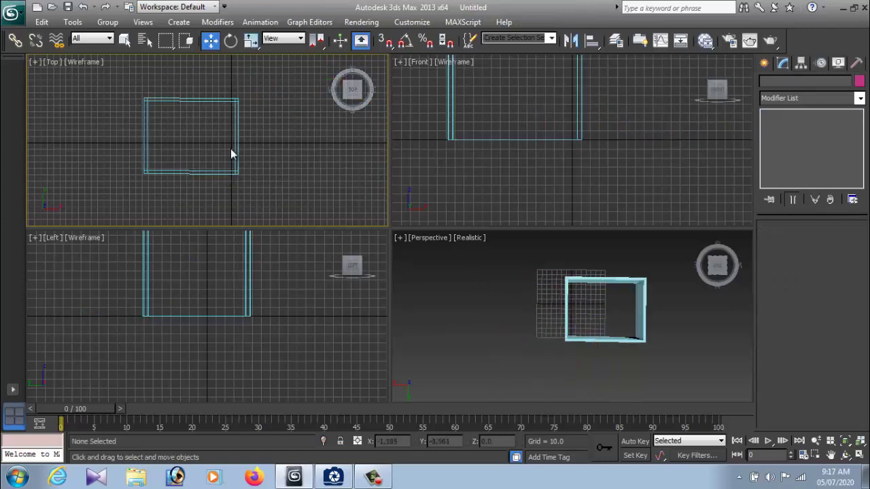
click(236, 160)
shift+drag(248, 139, 339, 143)
click(436, 291)
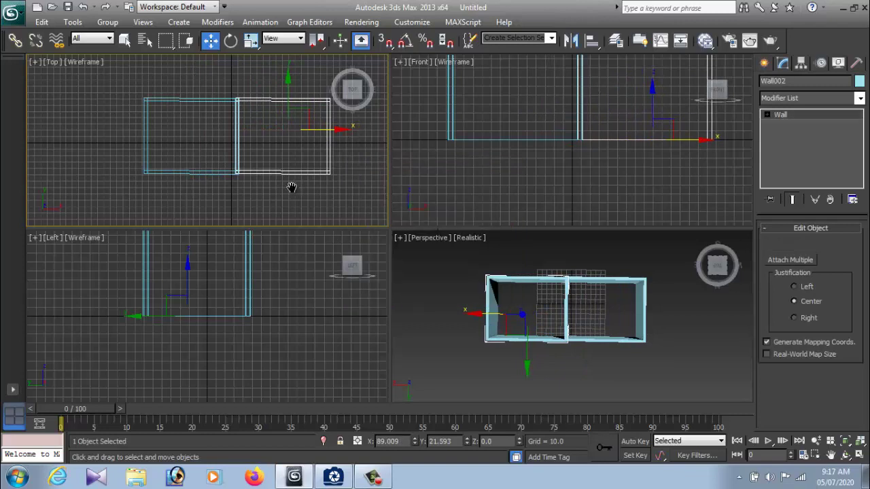
middle_drag(292, 186, 269, 163)
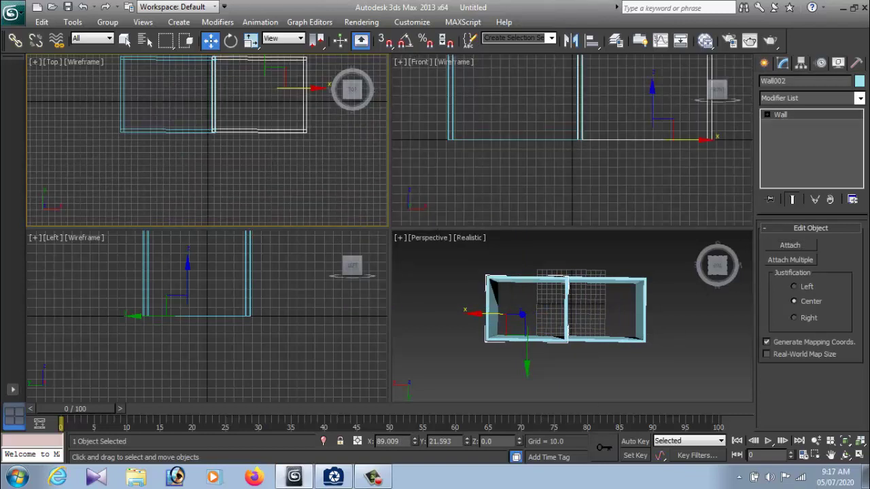
Bring the house reference photo back up from the taskbar.
click(373, 478)
click(374, 479)
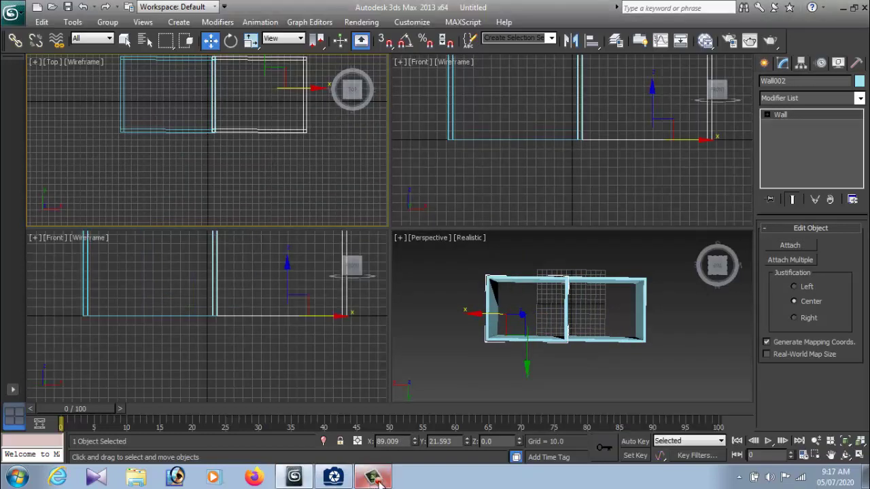
click(375, 479)
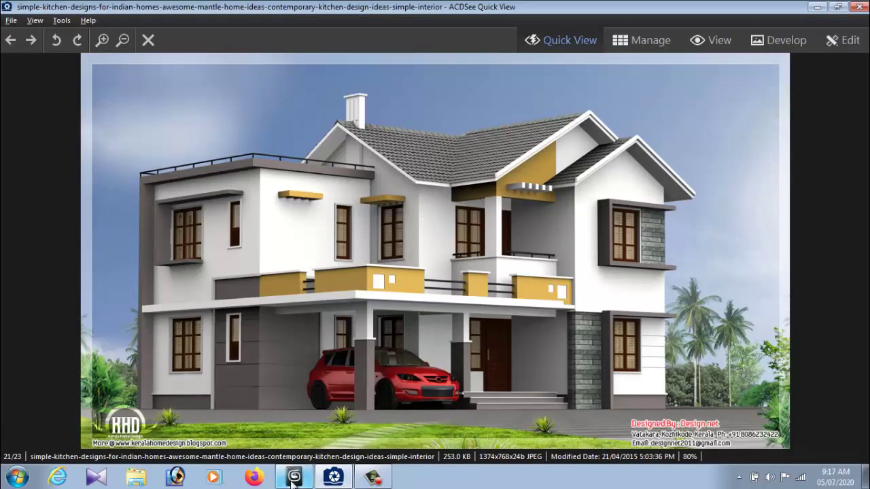
Return from the ACDSee reference photo to the 3ds Max scene.
click(333, 478)
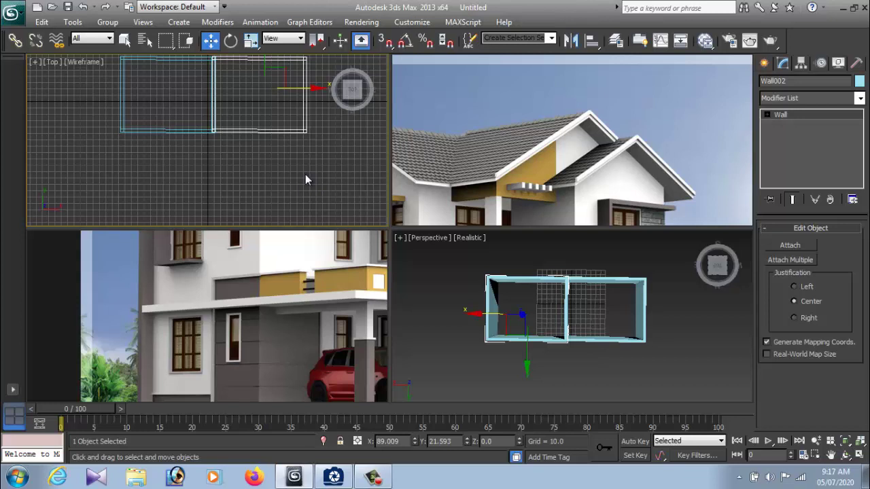
At Wall002's Vertex level, pull the far-wall vertices down so its room is deeper than Wall001.
key(1)
key(2)
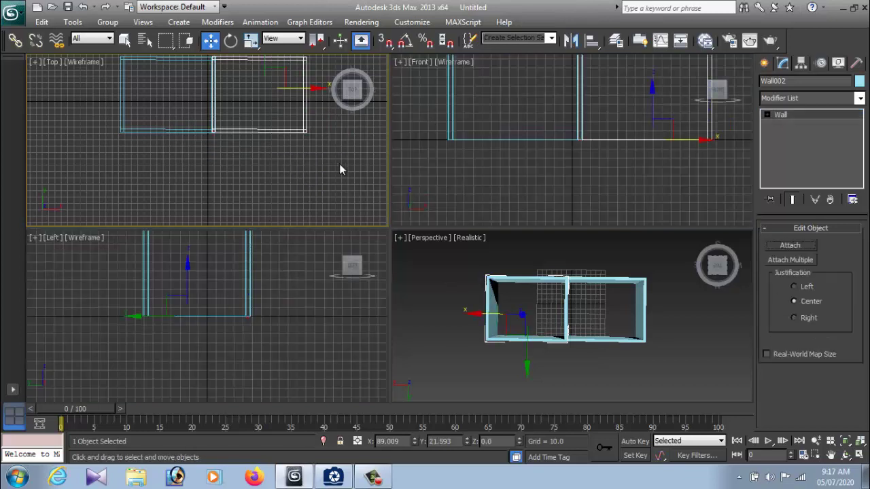
key(1)
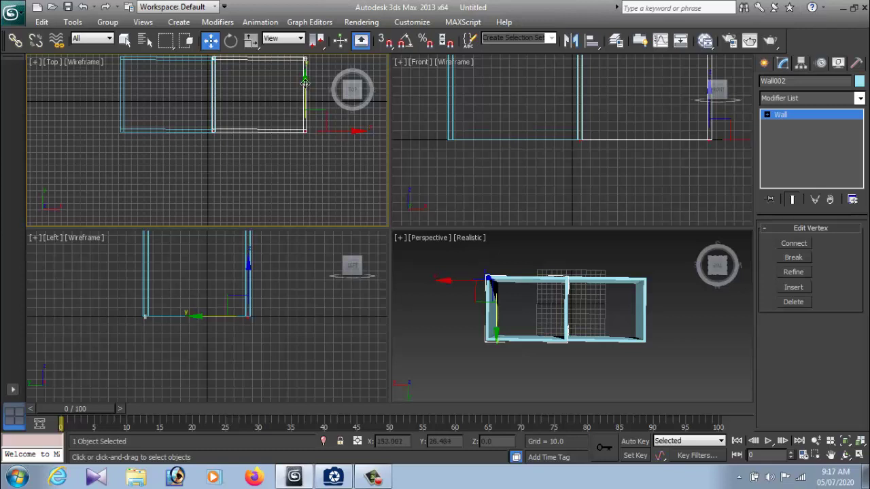
drag(304, 85, 304, 127)
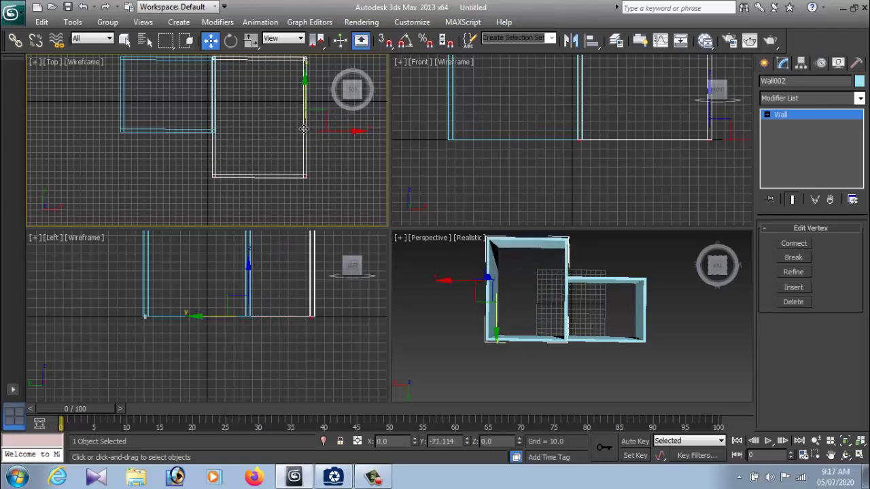
drag(304, 127, 305, 130)
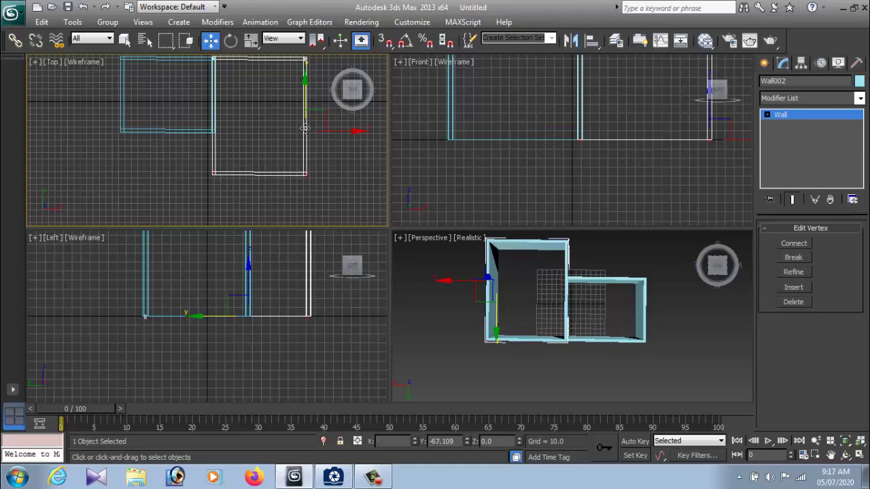
click(336, 194)
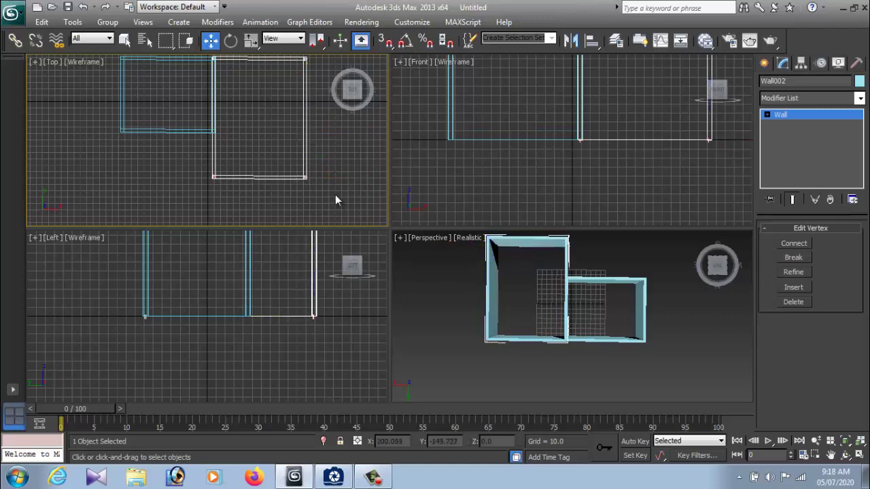
scroll(335, 194, down, 1)
scroll(335, 193, down, 2)
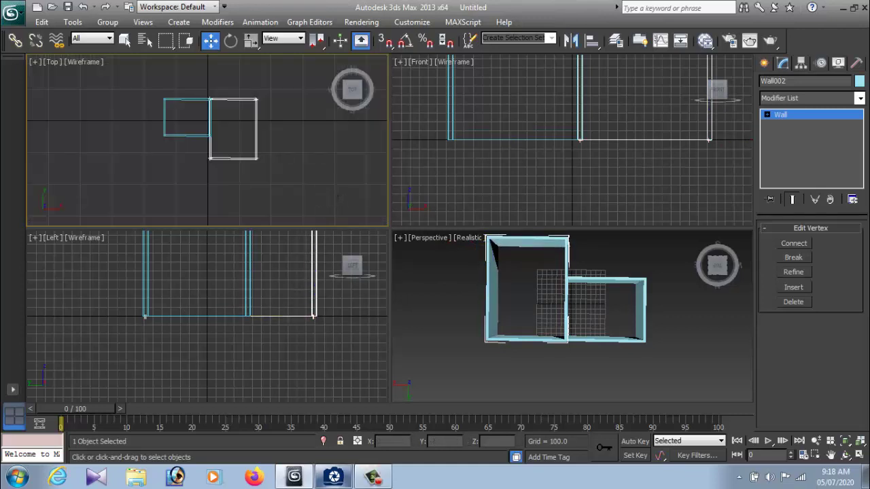
click(333, 477)
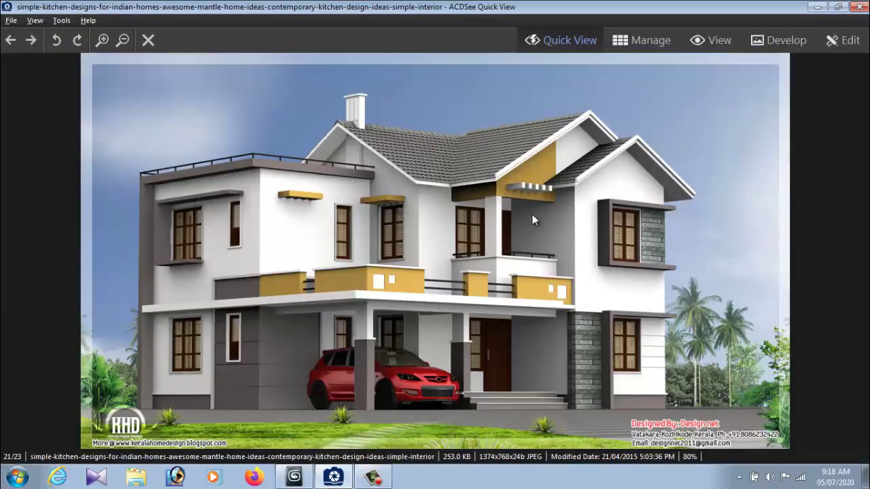
click(293, 478)
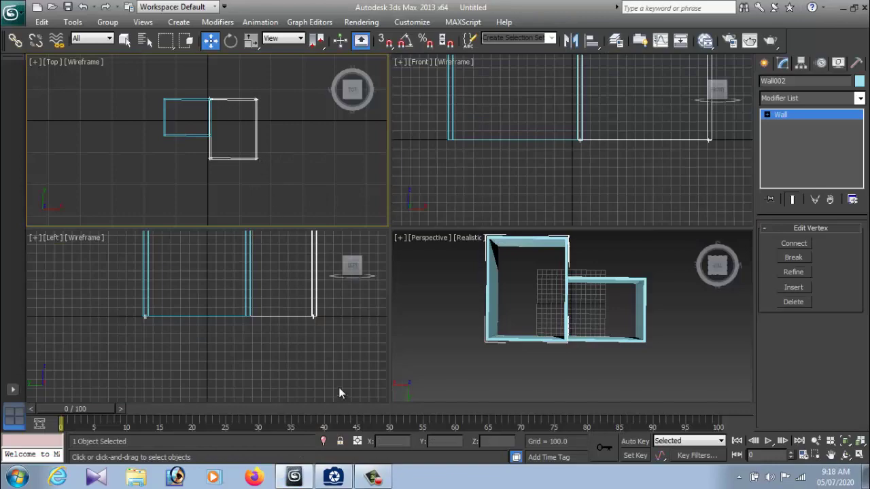
click(334, 478)
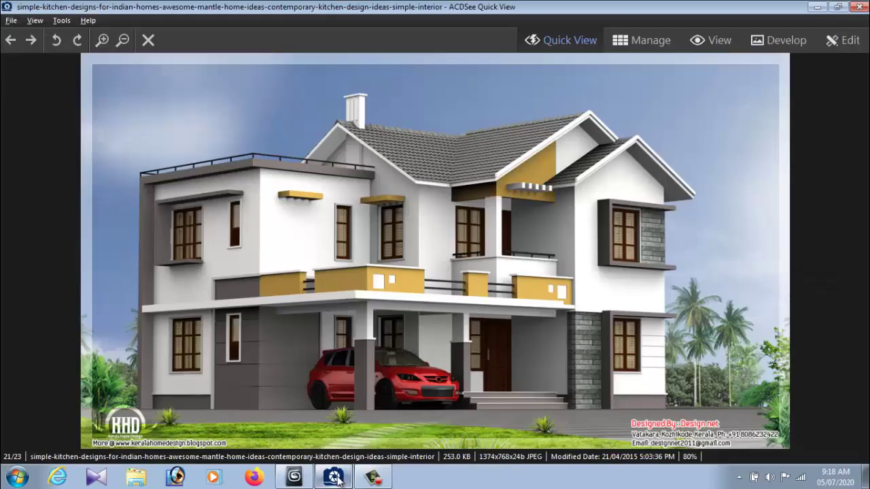
click(334, 478)
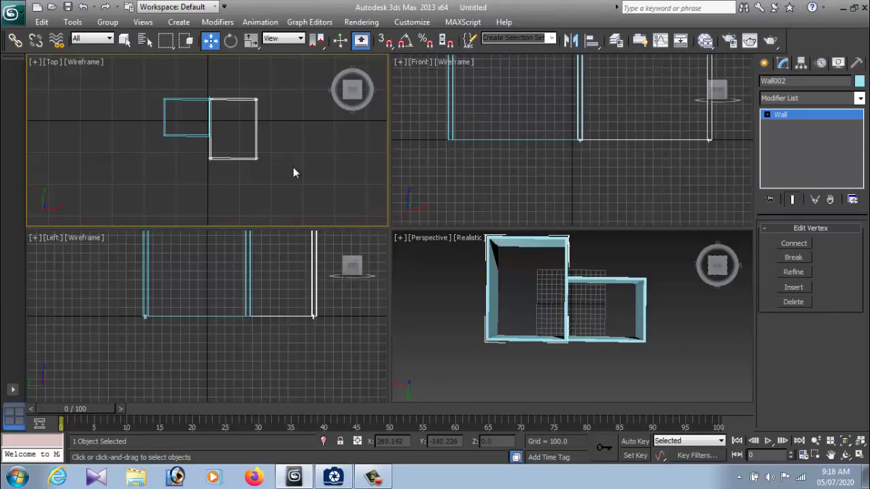
key(1)
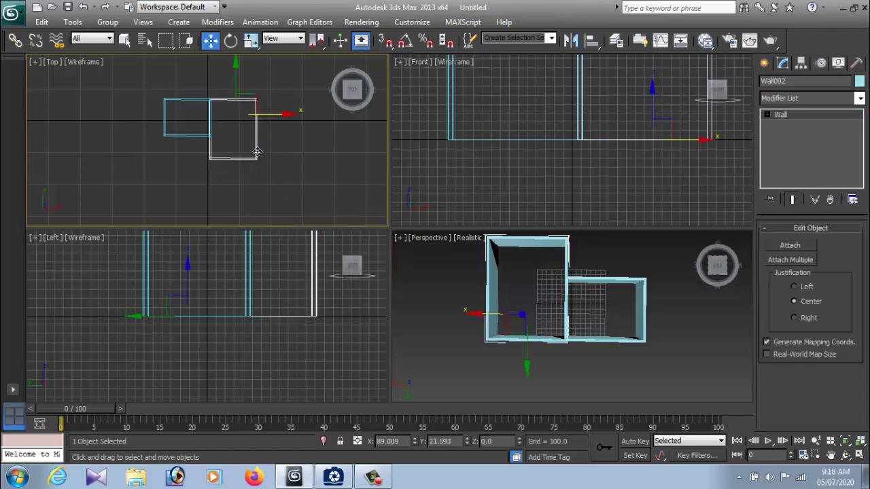
Nudge Wall002 slightly right, then try moving its corner vertex and cancel that move.
drag(285, 114, 310, 115)
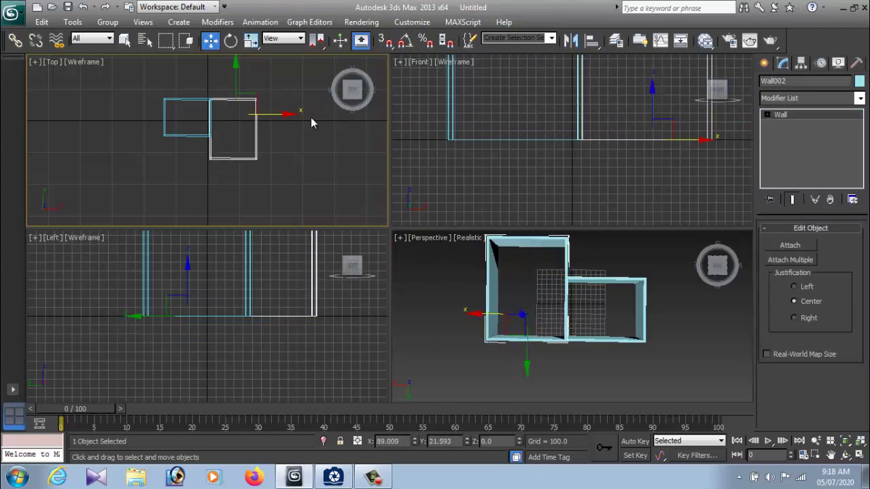
key(1)
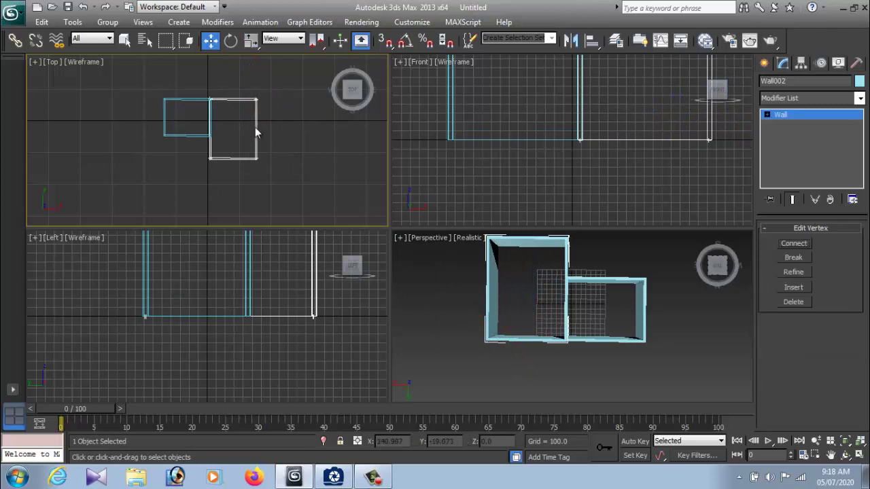
click(257, 99)
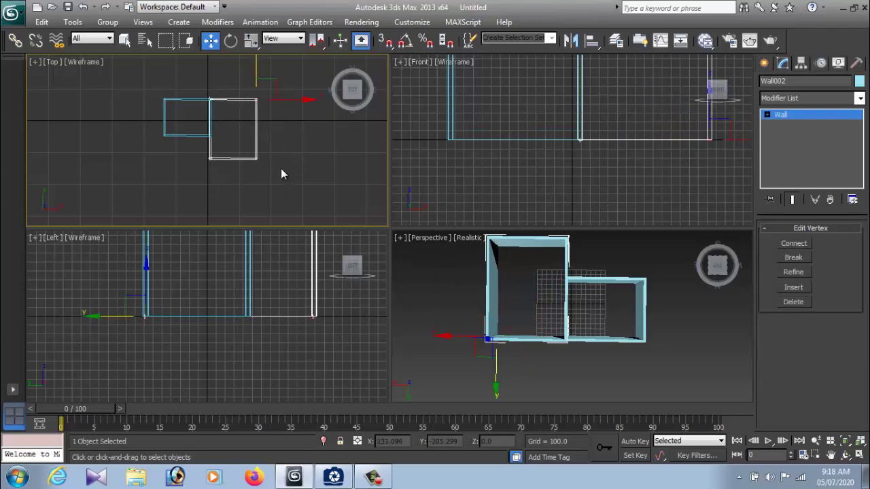
drag(308, 100, 328, 100)
right_click(329, 99)
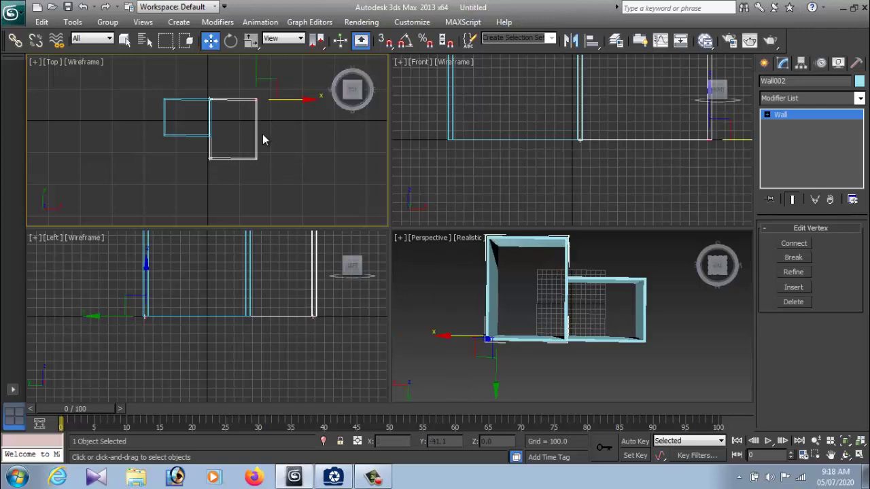
key(1)
Shift-drag a copy of Wall002 to its right to create Wall003, then view the reference photo.
click(278, 157)
click(253, 158)
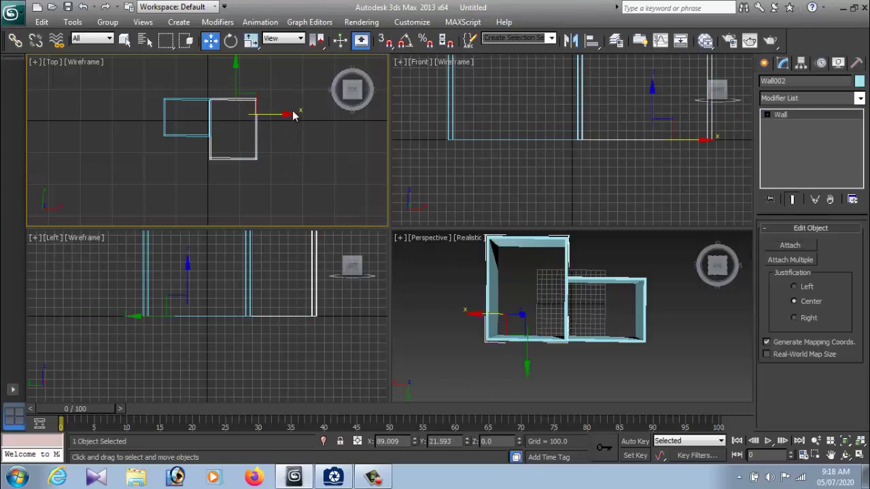
mouse_move(293, 116)
mouse_down()
mouse_move(332, 116)
mouse_move(311, 118)
mouse_up()
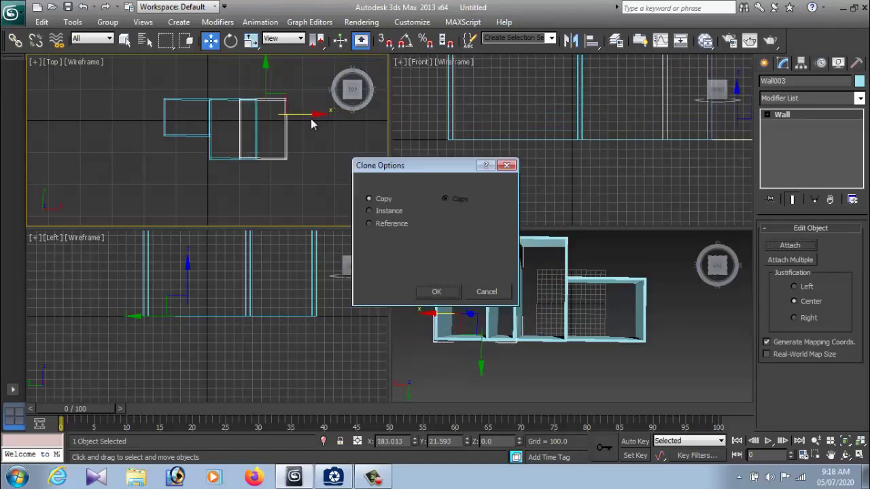
click(436, 292)
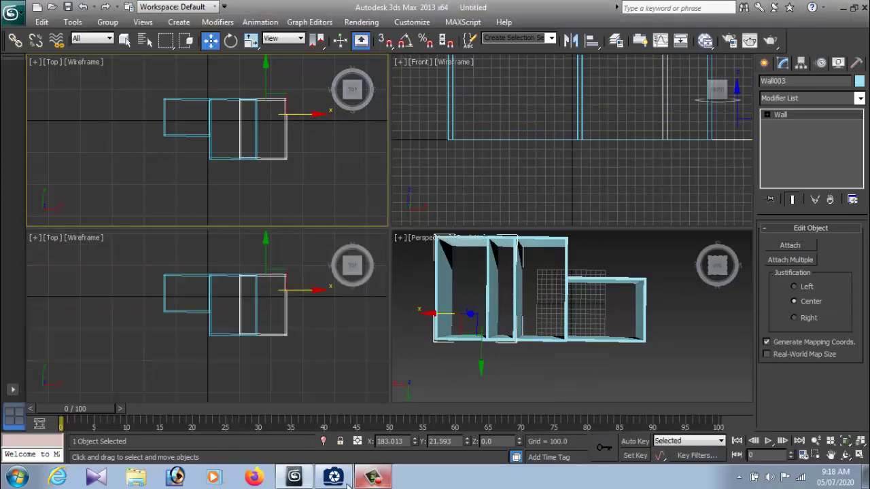
click(374, 477)
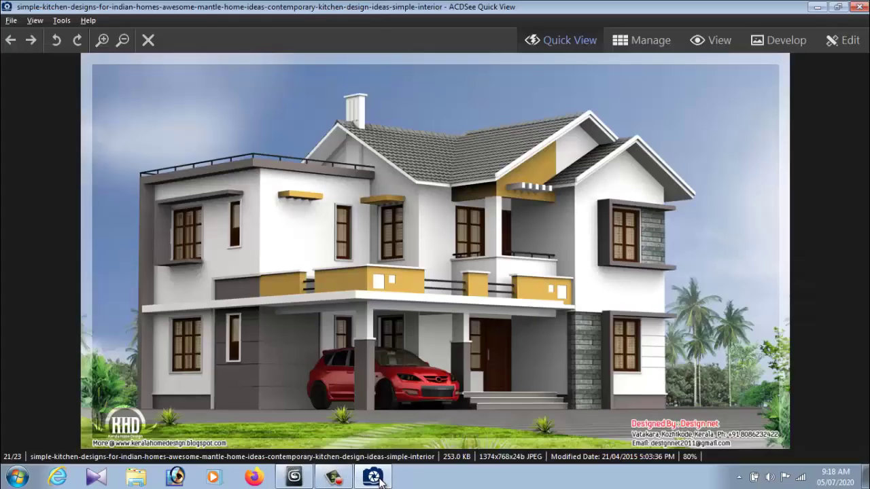
Try moving Wall003 and squashing it to 64% along Y, then undo both changes.
click(379, 478)
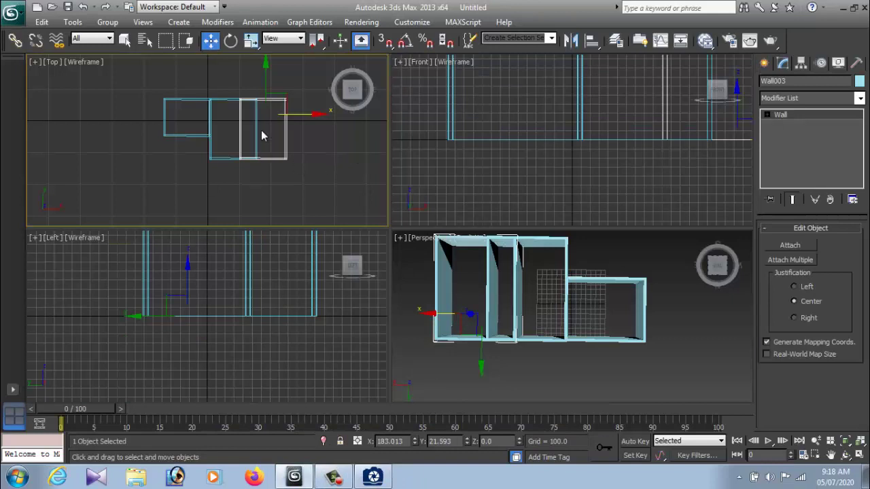
drag(263, 135, 269, 87)
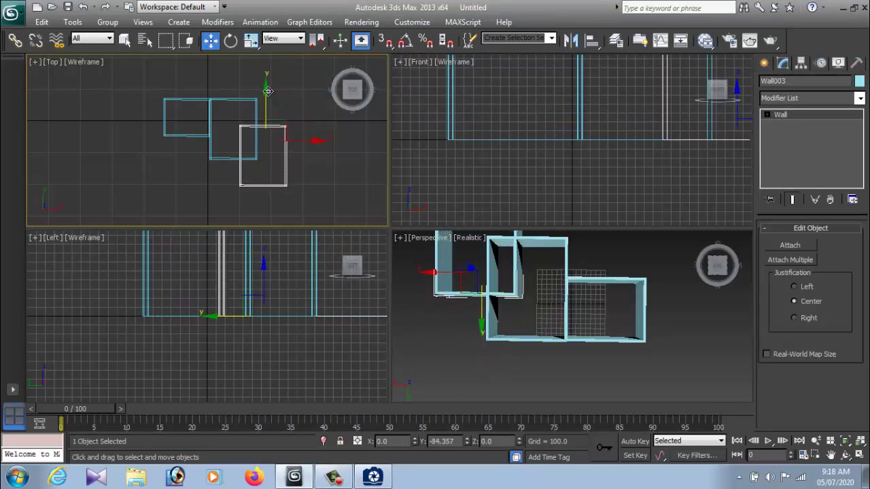
click(346, 145)
click(281, 130)
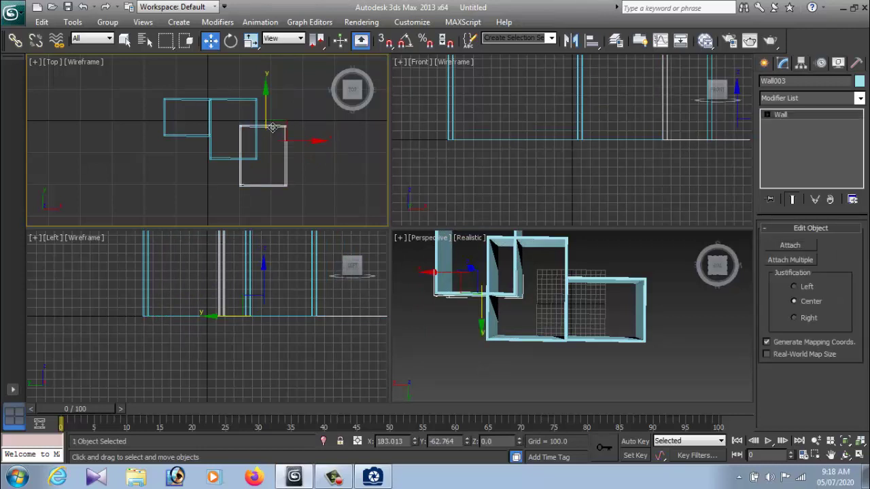
key(r)
drag(264, 91, 264, 163)
key(w)
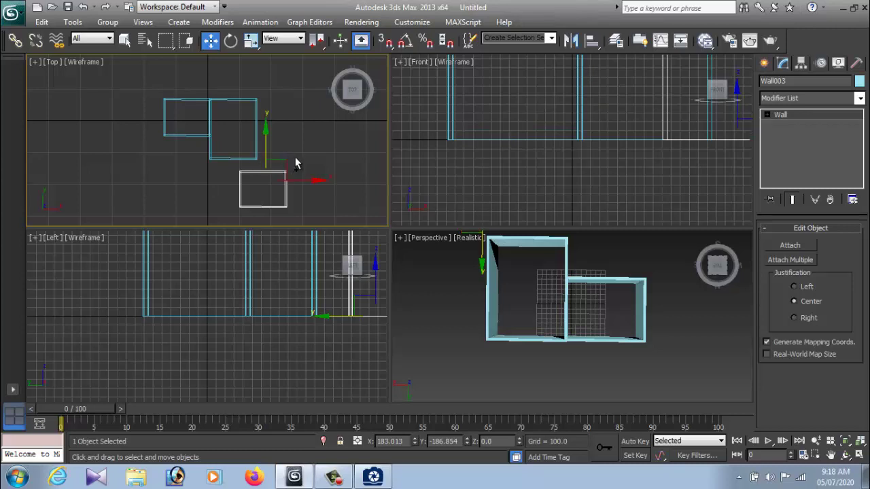
key(ctrl+z)
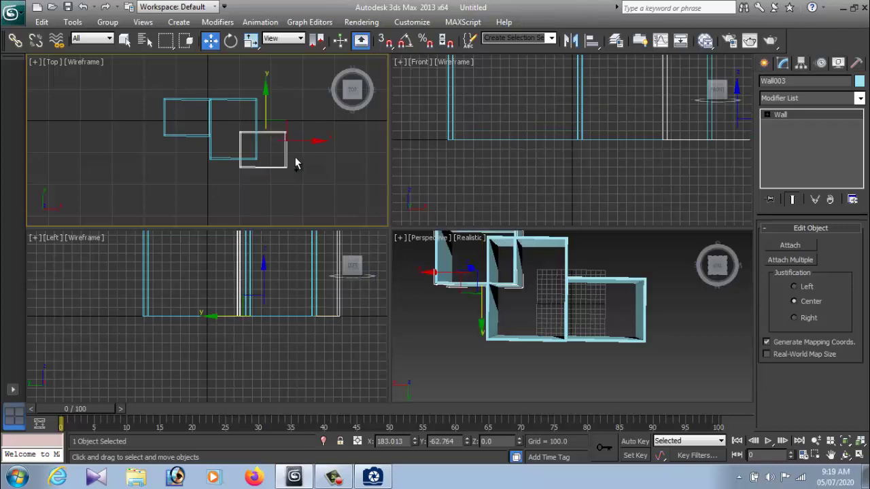
key(ctrl+z)
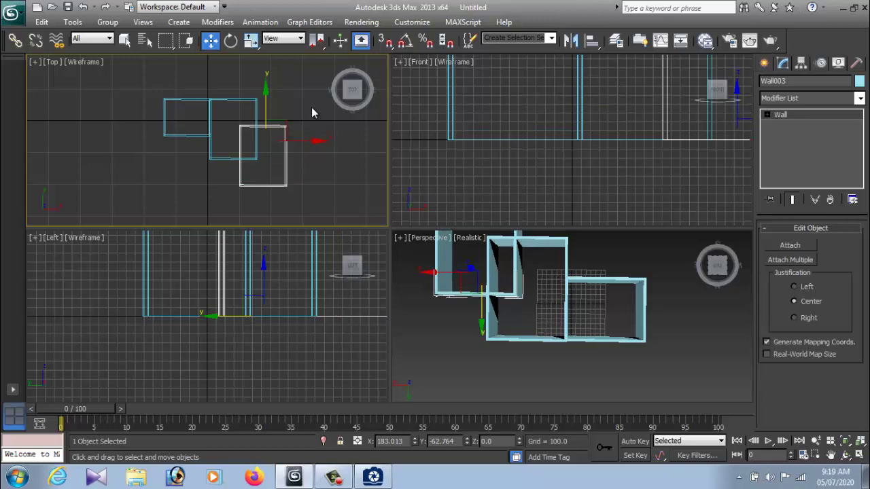
Pull Wall003's upper corner vertices up to line up with the neighbouring room's top wall.
click(310, 104)
click(283, 128)
key(1)
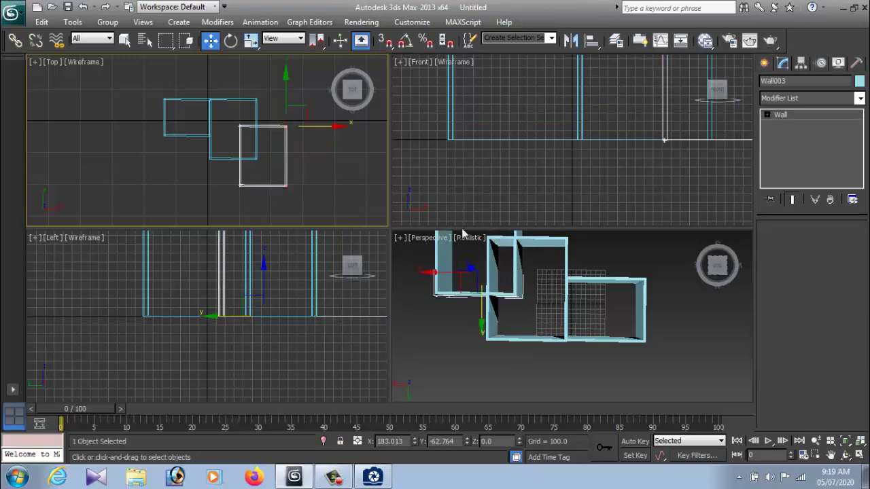
drag(225, 112, 322, 138)
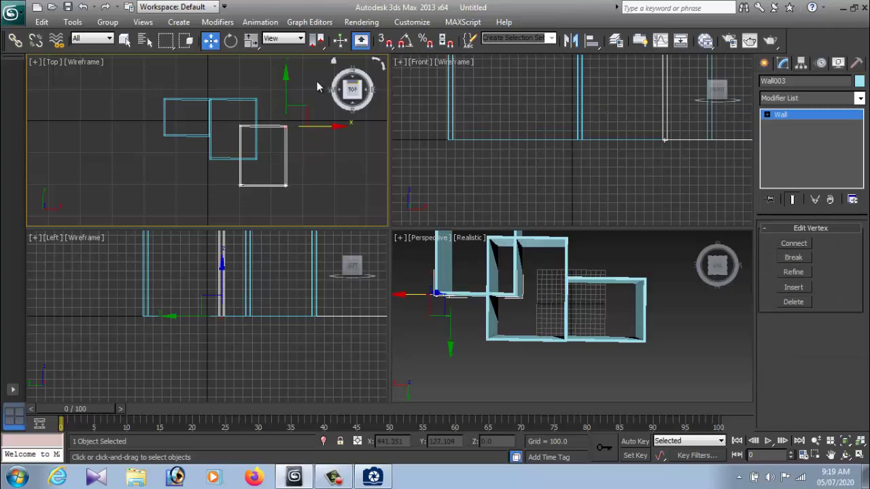
drag(289, 84, 290, 56)
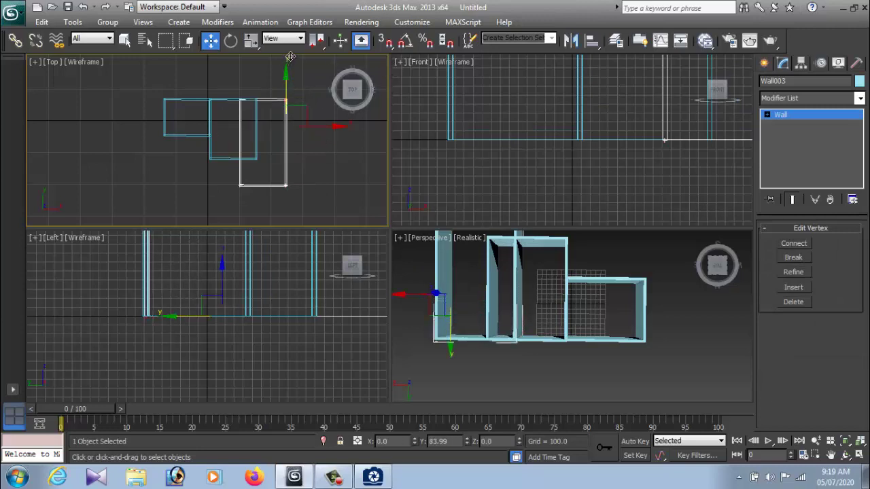
click(290, 56)
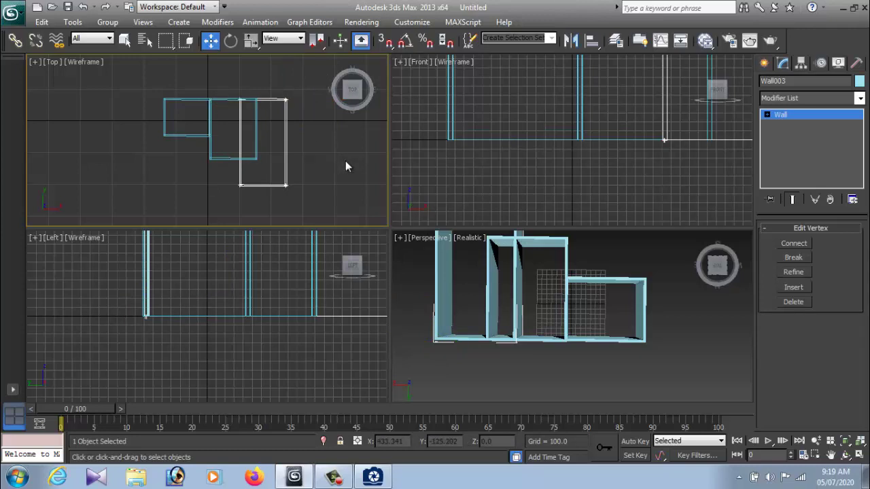
key(alt+w)
key(alt+w)
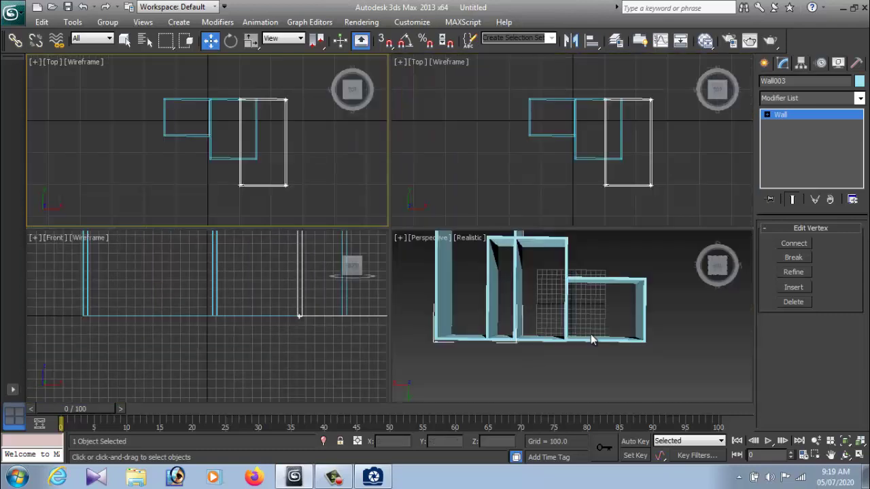
Maximize the Perspective viewport and orbit to look down on the wall rooms.
click(540, 362)
mouse_move(553, 354)
alt+middle_down()
mouse_move(610, 292)
mouse_move(560, 323)
alt+middle_up()
key(alt+w)
mouse_move(369, 248)
alt+middle_down()
mouse_move(480, 247)
mouse_move(458, 223)
mouse_move(565, 302)
alt+middle_up()
scroll(564, 302, down, 3)
mouse_move(175, 213)
alt+middle_down()
mouse_move(388, 291)
mouse_move(378, 327)
alt+middle_up()
Select and adjust wall vertices so the three rooms form one connected full-height set.
drag(196, 149, 451, 311)
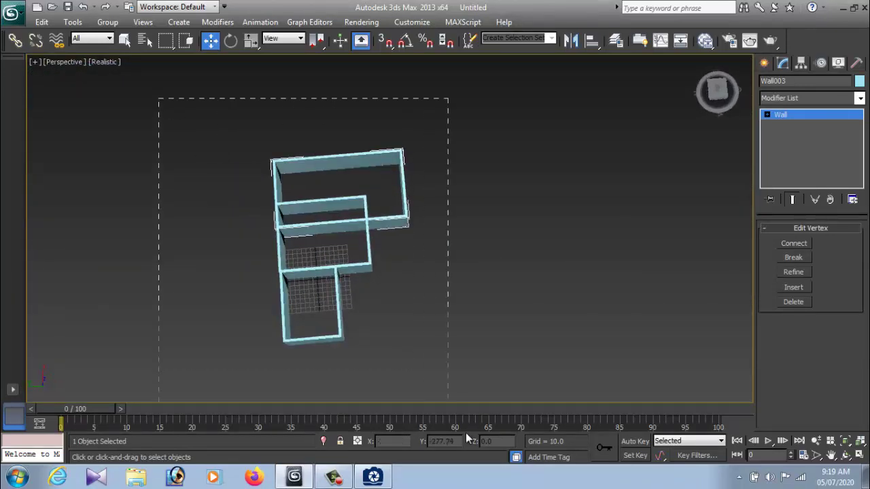
key(q)
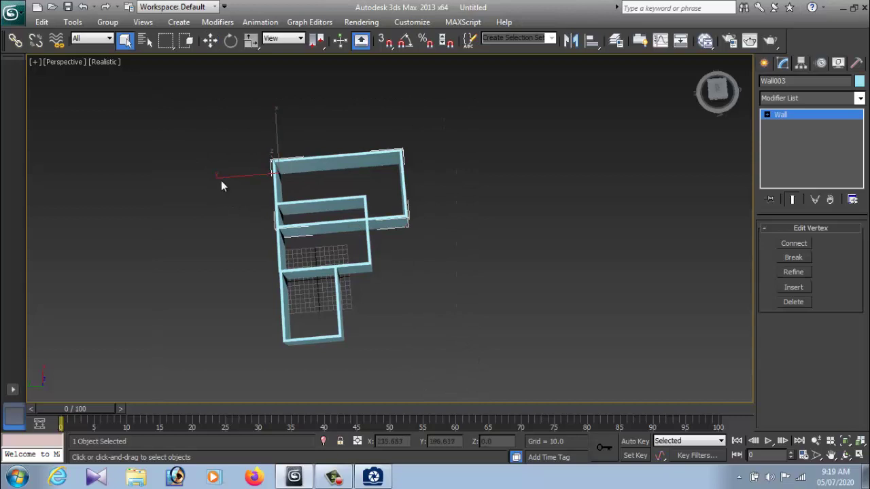
drag(243, 142, 558, 324)
key(w)
click(278, 234)
key(q)
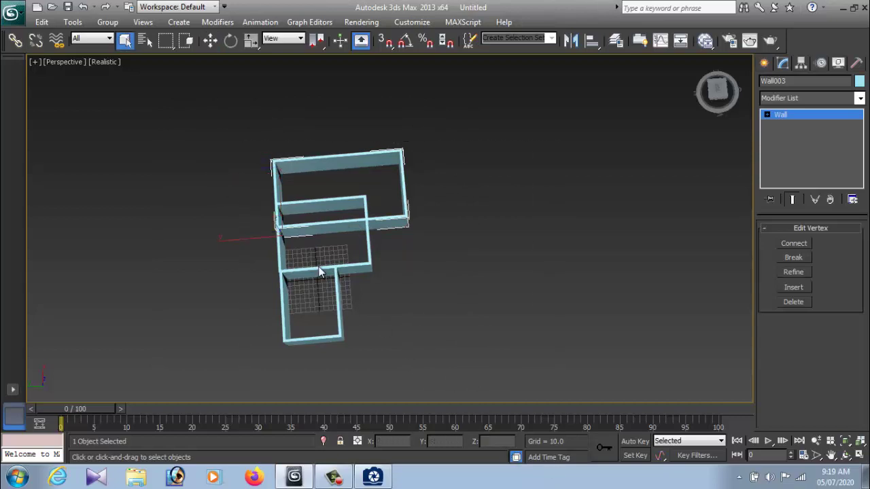
drag(215, 238, 221, 242)
click(310, 249)
key(w)
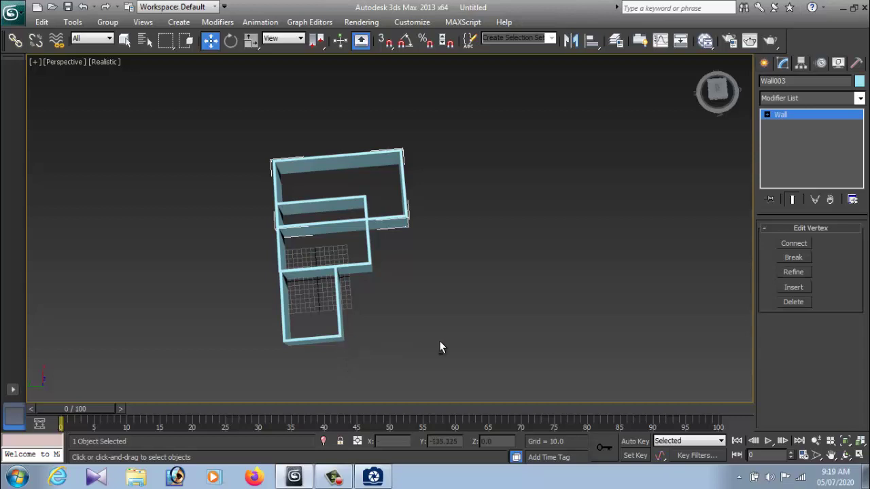
mouse_move(441, 347)
alt+middle_down()
mouse_move(336, 305)
mouse_move(326, 243)
mouse_move(427, 265)
alt+middle_up()
Leave vertex editing and select the front-left wall room as a whole object.
key(q)
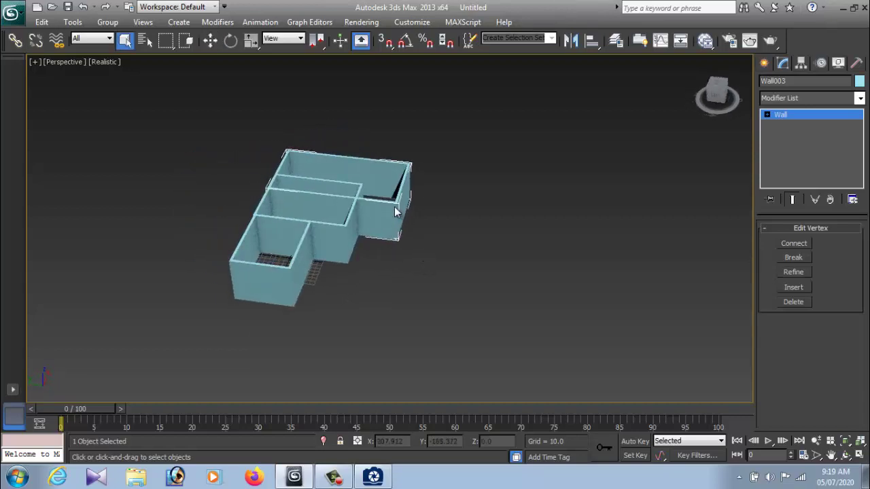
key(2)
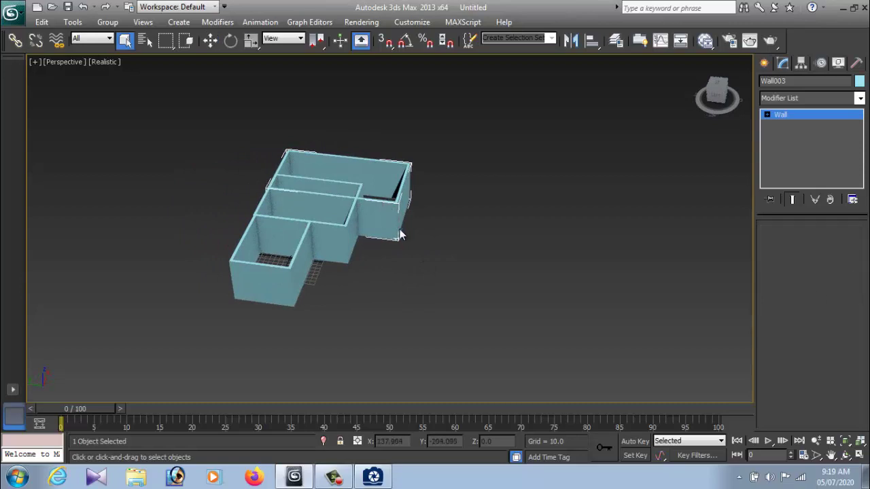
key(2)
key(1)
key(1)
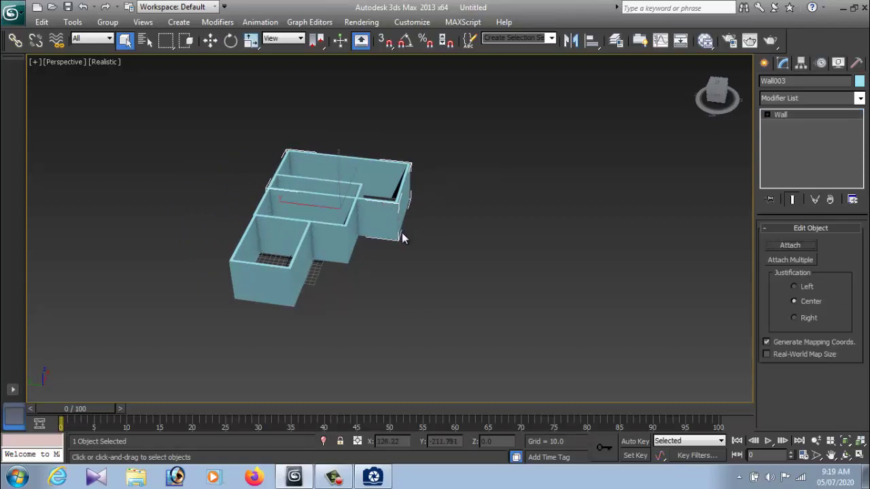
key(w)
click(292, 281)
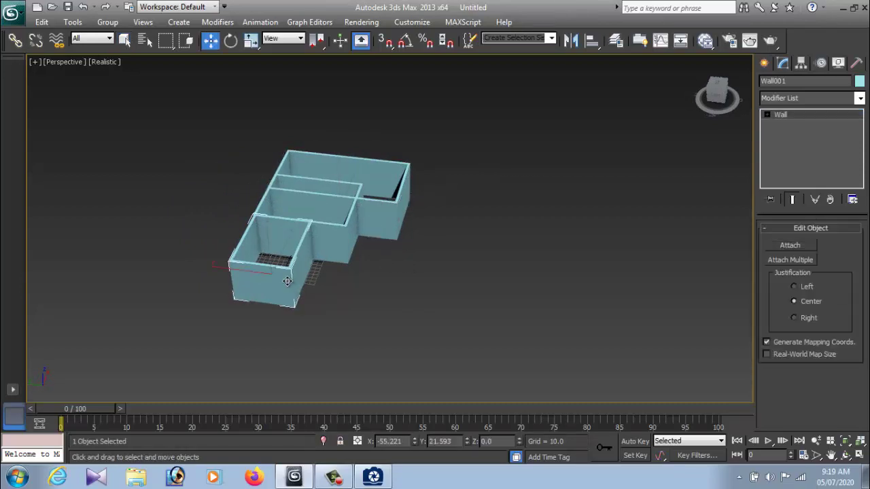
click(360, 286)
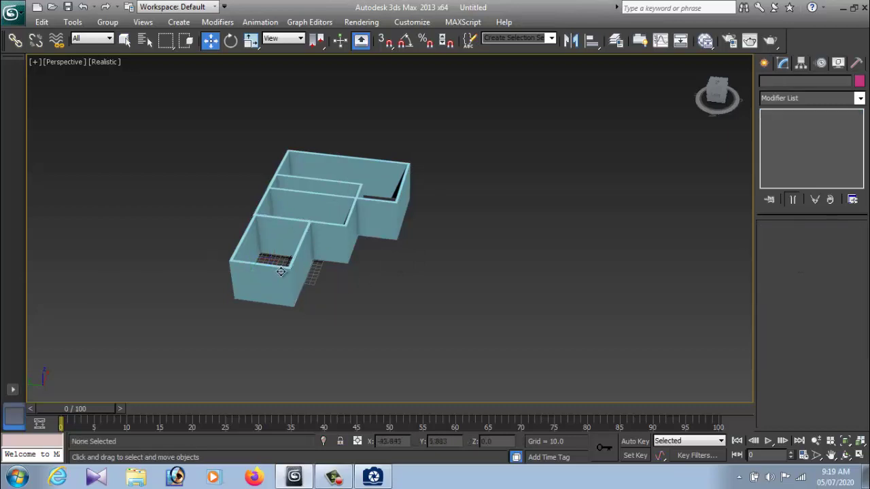
click(299, 278)
Select all three wall rooms and scale them to 78% along X.
key(r)
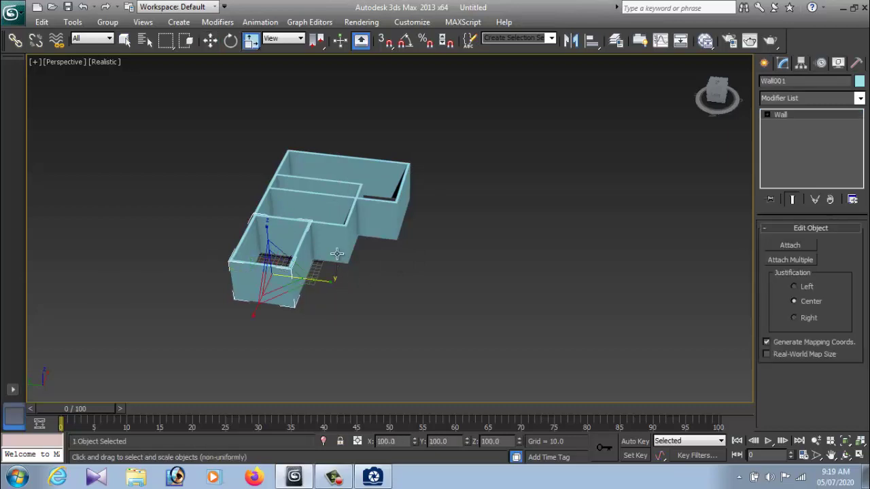
click(338, 253)
ctrl+click(370, 225)
ctrl+click(329, 257)
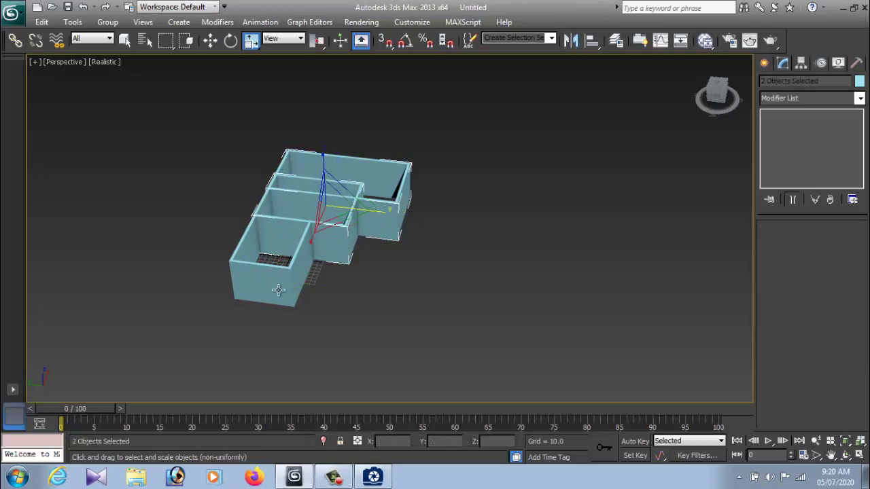
drag(367, 229, 448, 256)
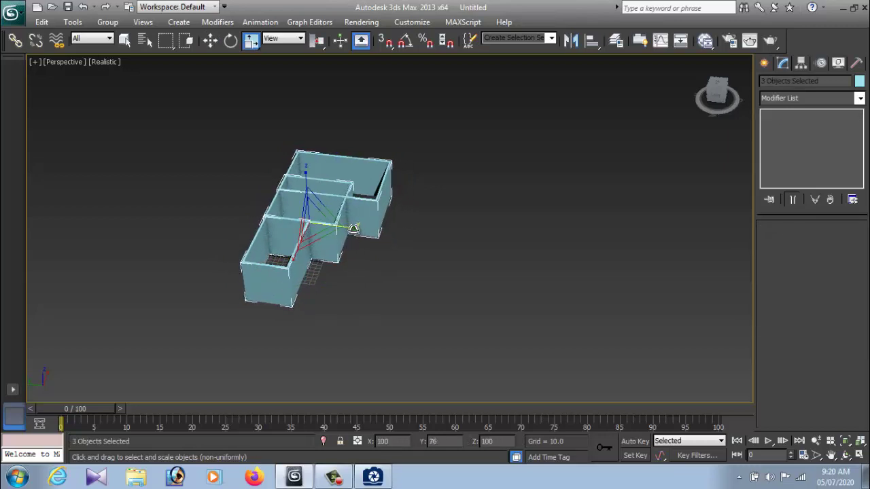
mouse_move(449, 256)
alt+middle_down()
mouse_move(364, 320)
mouse_move(258, 243)
alt+middle_up()
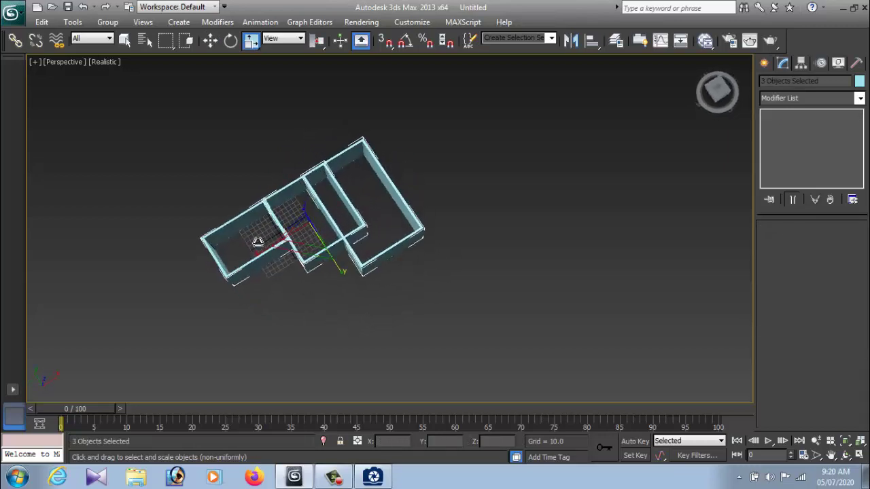
drag(250, 254, 272, 253)
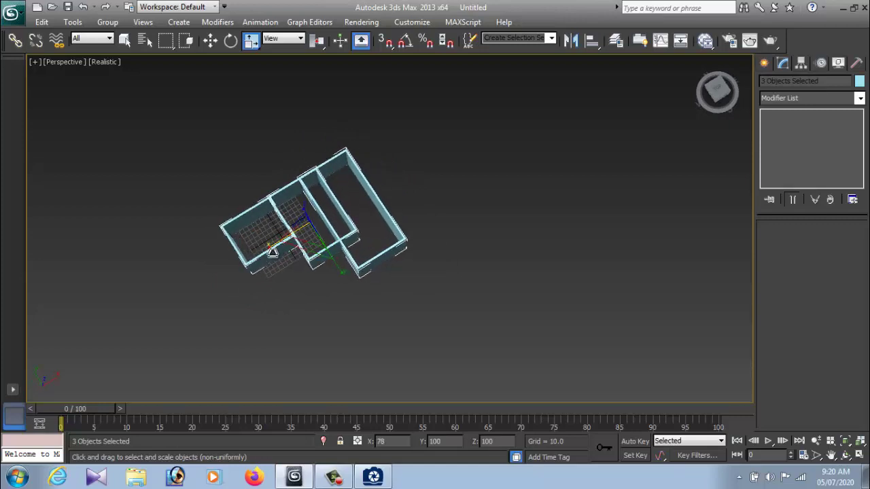
alt+middle_drag(272, 252, 348, 250)
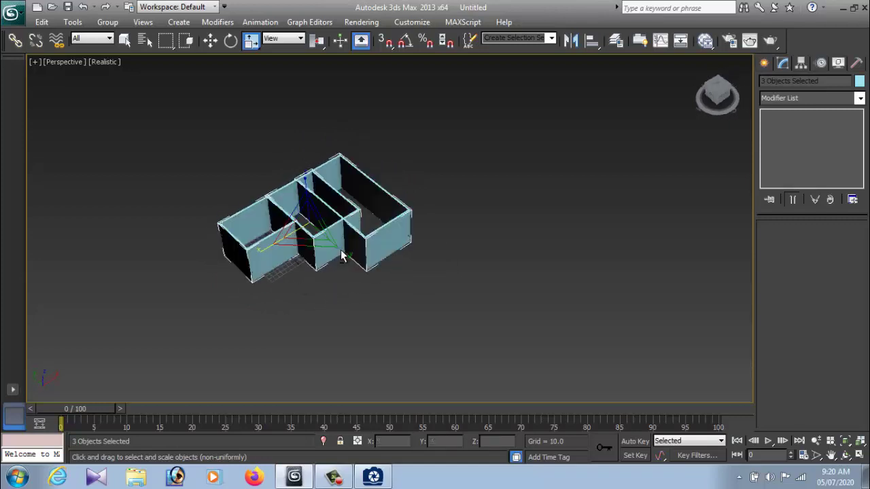
scroll(348, 250, up, 5)
click(276, 305)
mouse_move(276, 306)
middle_down()
mouse_move(460, 308)
mouse_move(448, 309)
middle_up()
Compare the narrowed wall rooms against the house reference photo.
click(381, 478)
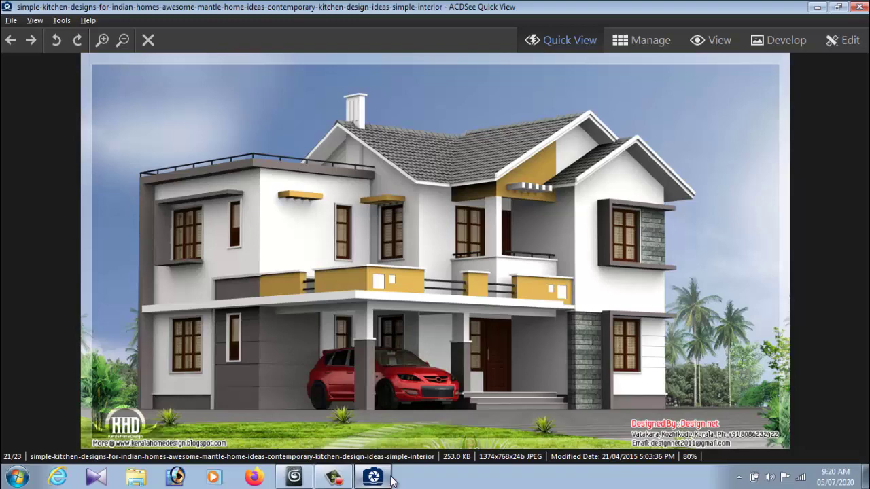
click(390, 481)
click(215, 230)
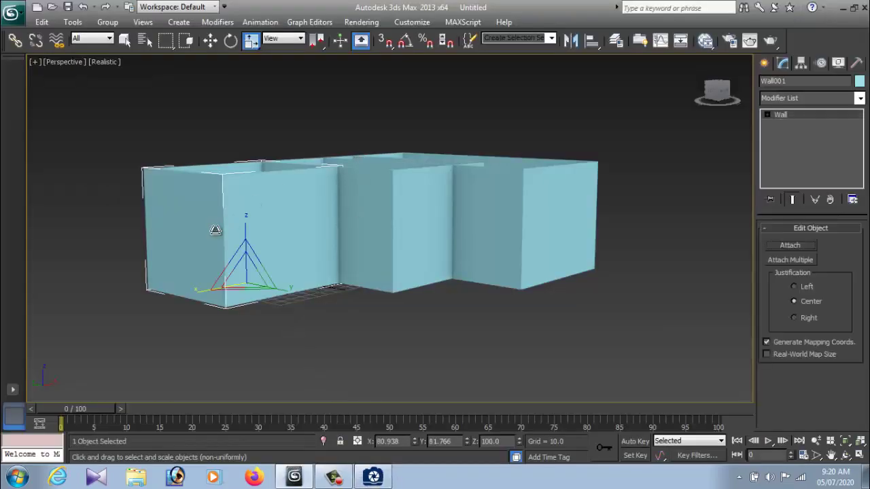
alt+middle_drag(285, 252, 319, 265)
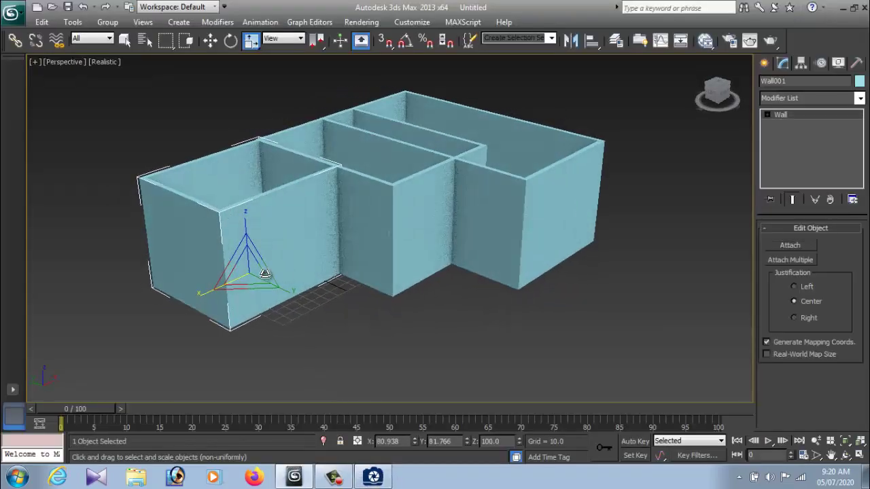
click(373, 476)
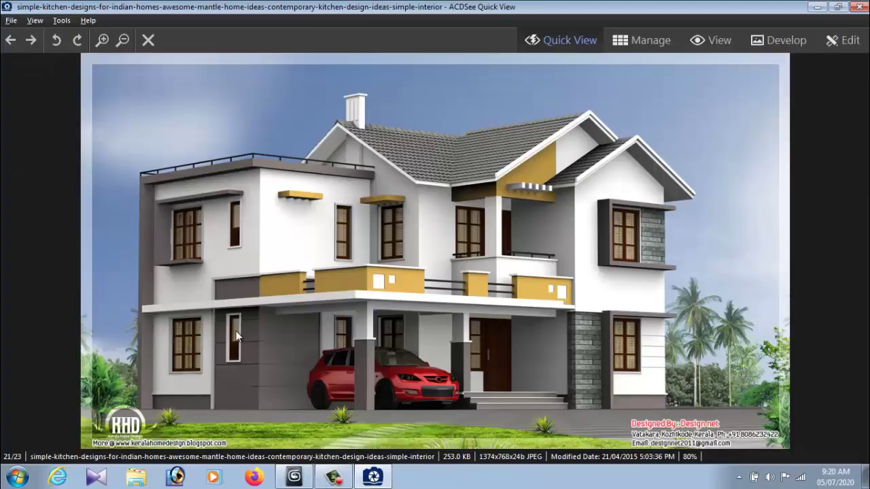
click(367, 474)
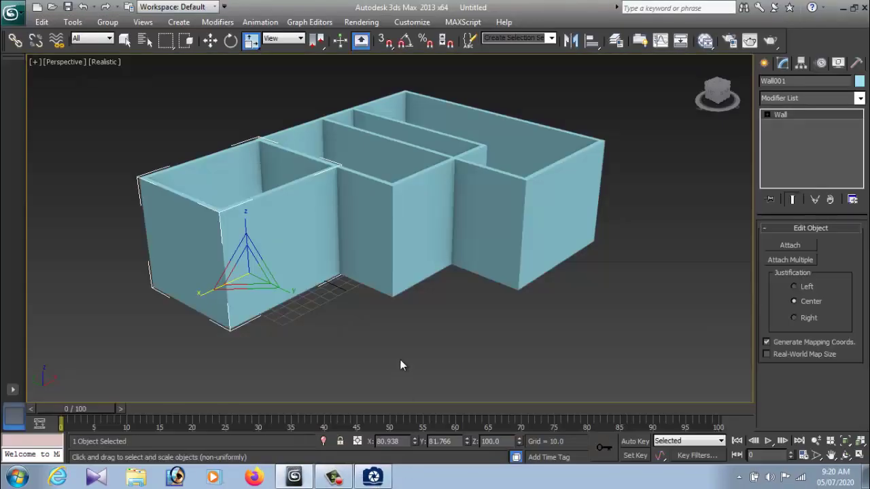
Create a new Standard Primitives box near the walls.
click(764, 62)
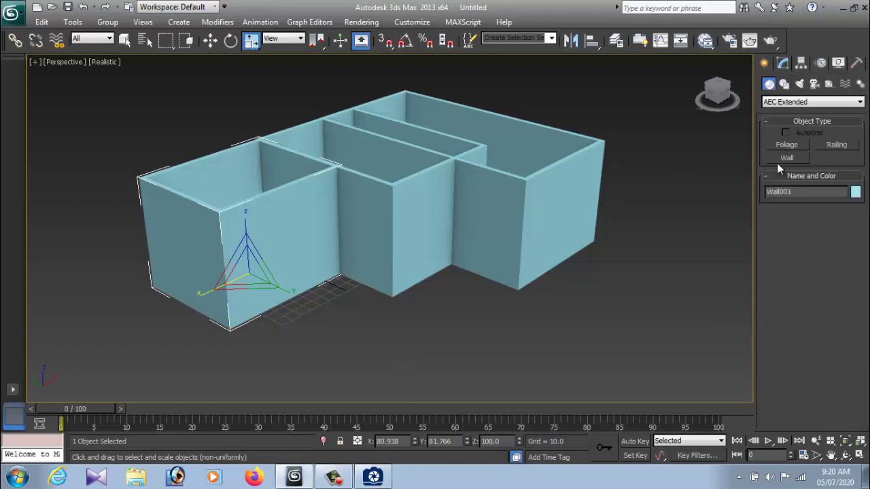
click(789, 102)
click(791, 114)
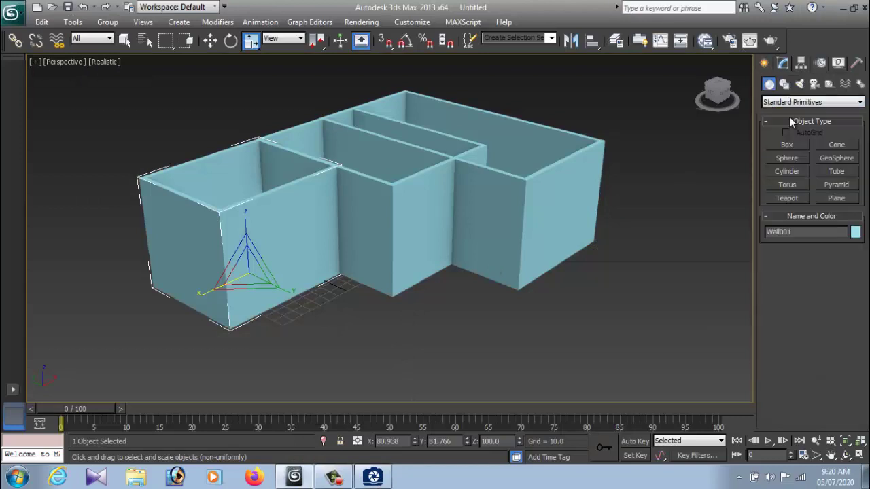
click(786, 145)
mouse_move(320, 341)
mouse_down()
mouse_move(340, 367)
mouse_move(361, 367)
mouse_up()
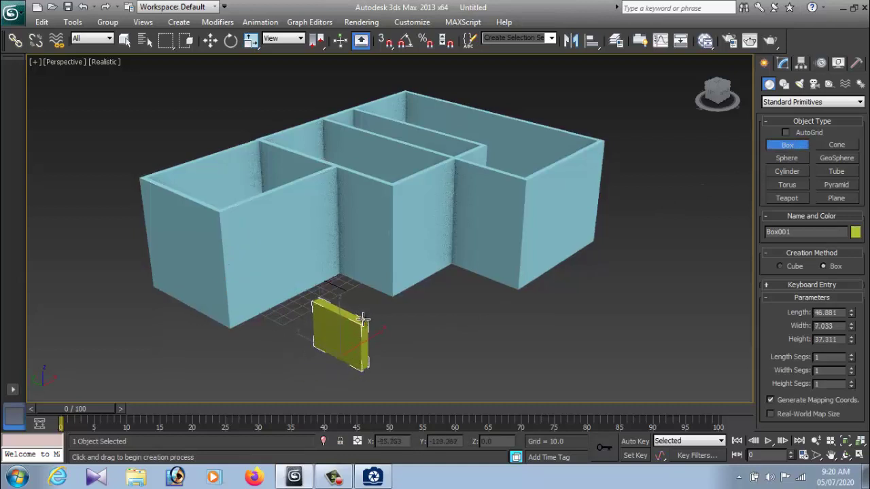
click(335, 343)
Thicken the box and move it into the left end wall.
key(w)
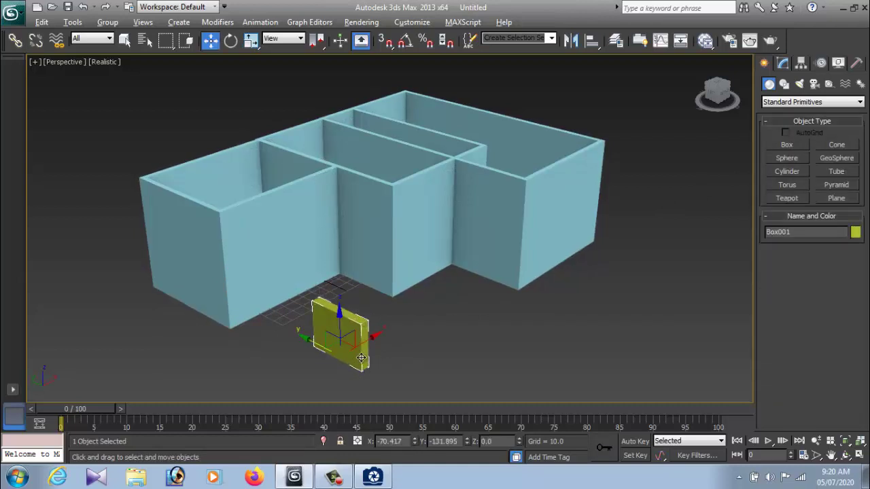
alt+middle_drag(361, 358, 343, 354)
key(r)
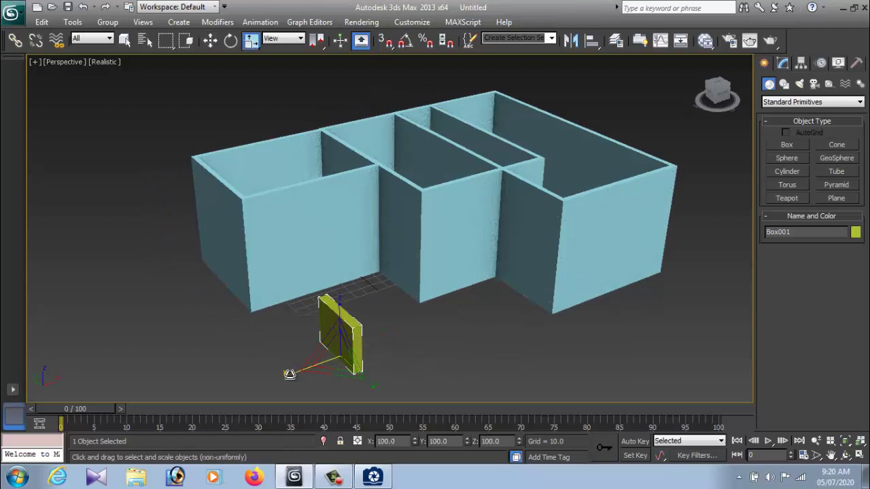
drag(290, 375, 229, 379)
key(w)
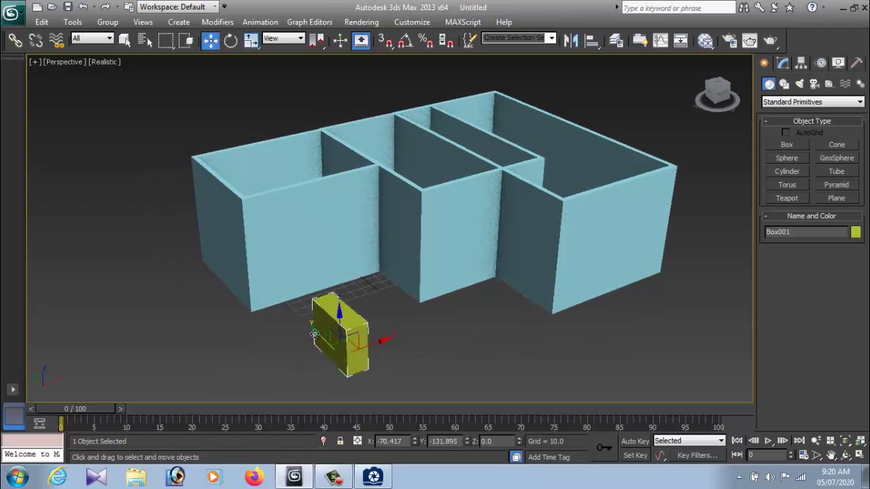
drag(314, 333, 157, 266)
drag(290, 252, 237, 296)
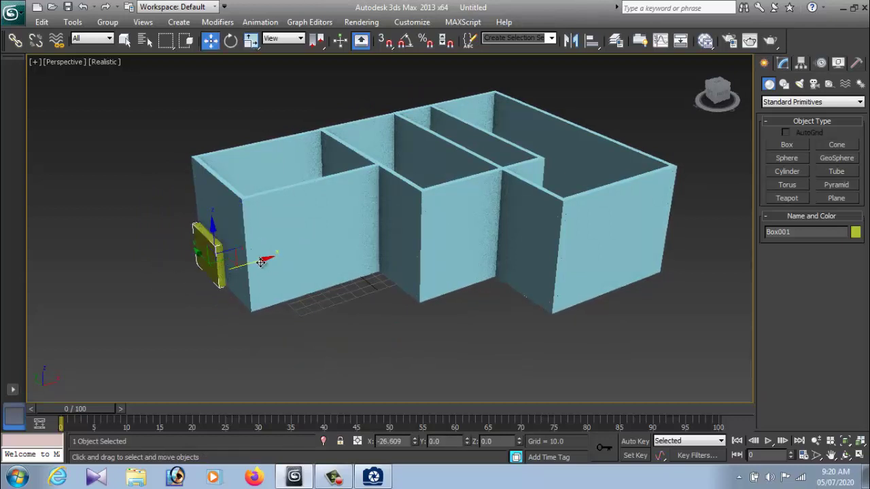
mouse_move(237, 297)
alt+middle_down()
mouse_move(299, 281)
mouse_move(289, 291)
alt+middle_up()
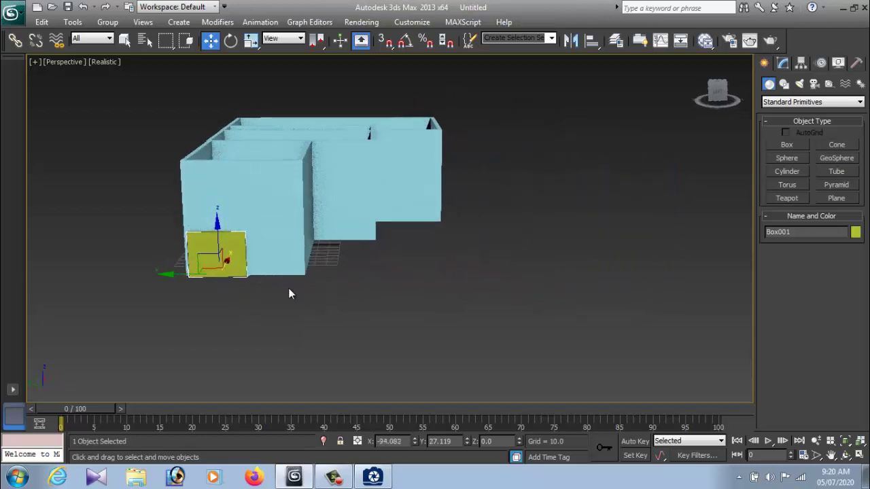
scroll(225, 291, up, 5)
scroll(544, 303, up, 3)
scroll(384, 299, down, 4)
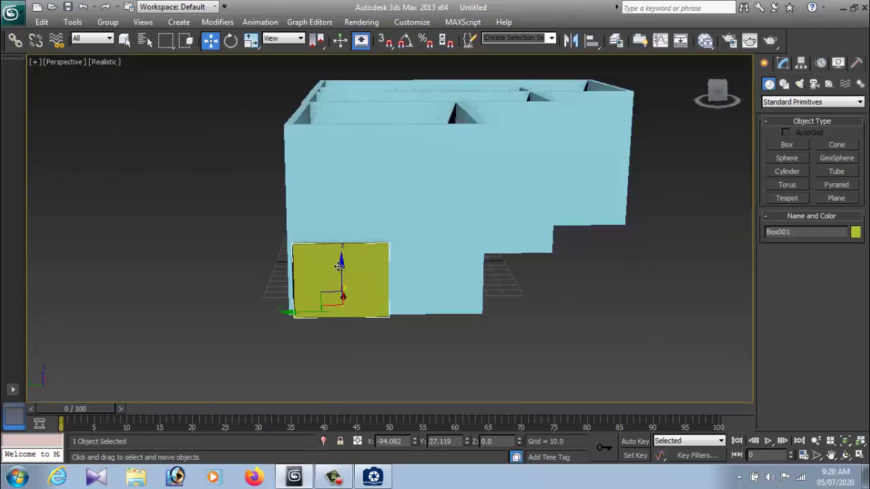
drag(338, 266, 321, 265)
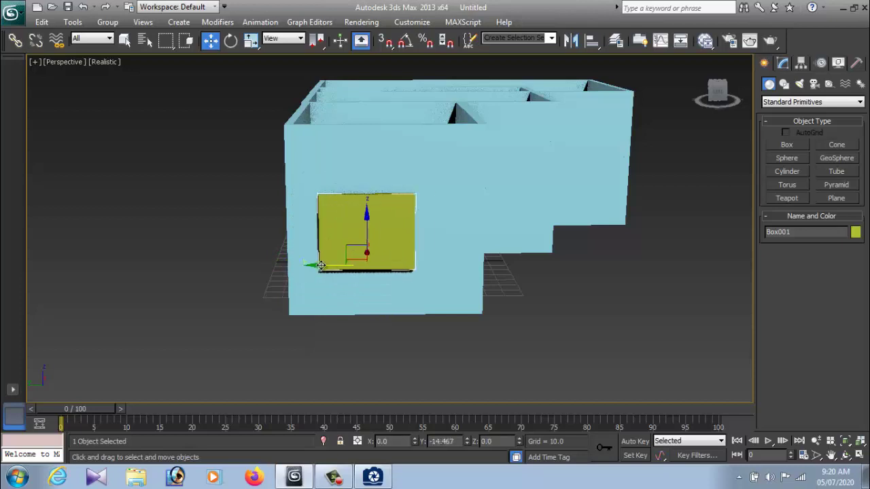
Narrow, heighten and reposition Box001 so it sits embedded as a door opening.
mouse_move(432, 284)
alt+middle_down()
mouse_move(395, 285)
mouse_move(480, 277)
alt+middle_up()
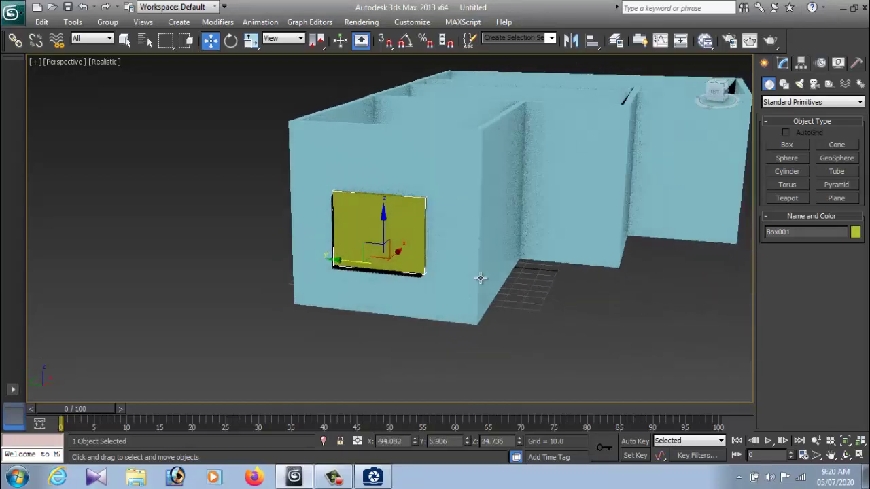
key(r)
mouse_move(435, 272)
mouse_down()
mouse_move(423, 271)
mouse_move(429, 275)
mouse_up()
alt+middle_drag(430, 274, 376, 282)
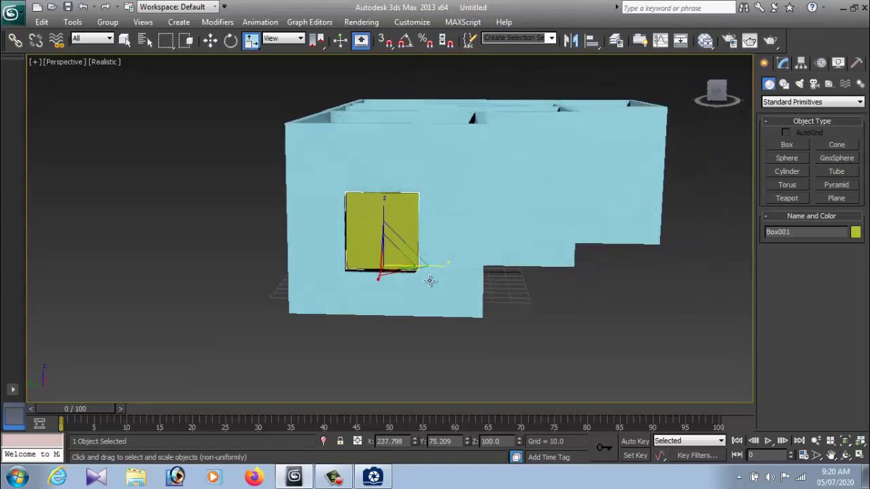
key(w)
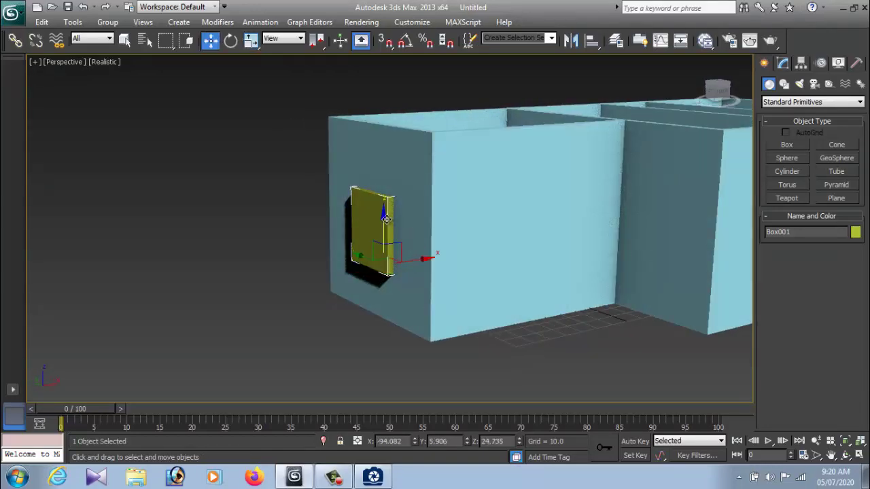
drag(385, 218, 385, 208)
alt+middle_drag(388, 291, 490, 292)
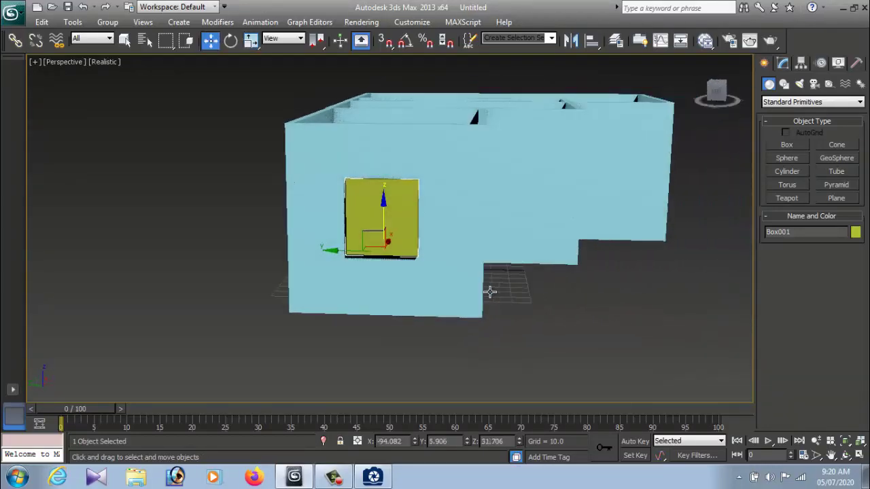
key(r)
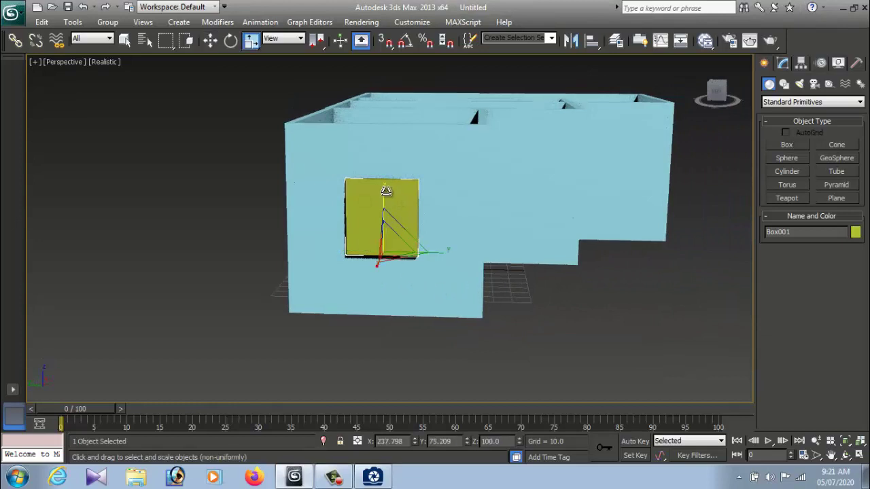
mouse_move(387, 192)
mouse_down()
mouse_move(385, 184)
mouse_move(385, 208)
mouse_up()
key(w)
mouse_move(391, 212)
alt+middle_down()
mouse_move(471, 236)
mouse_move(436, 228)
mouse_move(518, 229)
mouse_move(437, 240)
alt+middle_up()
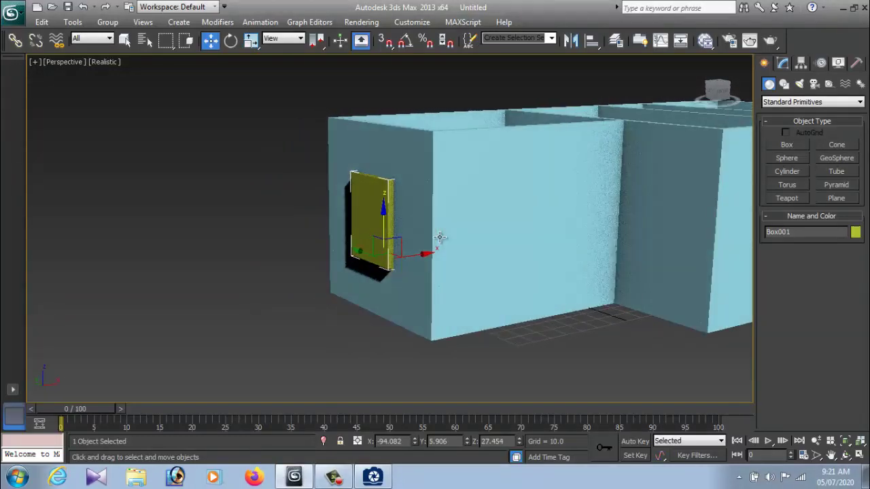
click(156, 241)
scroll(442, 299, down, 3)
scroll(442, 299, up, 2)
Pan to show all the walls and glance at the house reference photo.
middle_drag(458, 297, 313, 297)
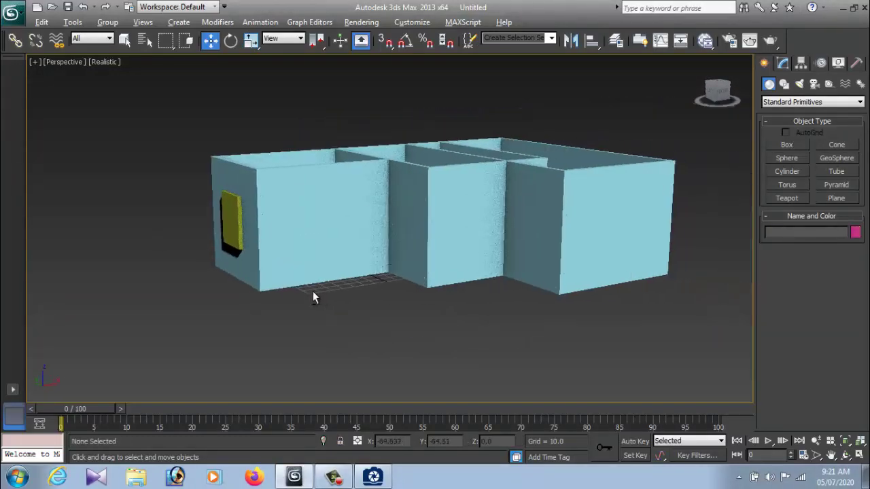
click(373, 478)
click(373, 480)
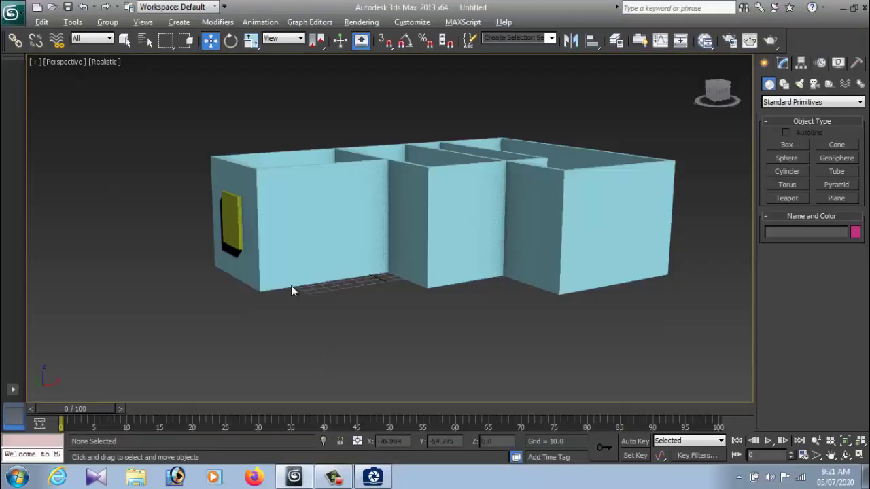
click(384, 481)
click(385, 481)
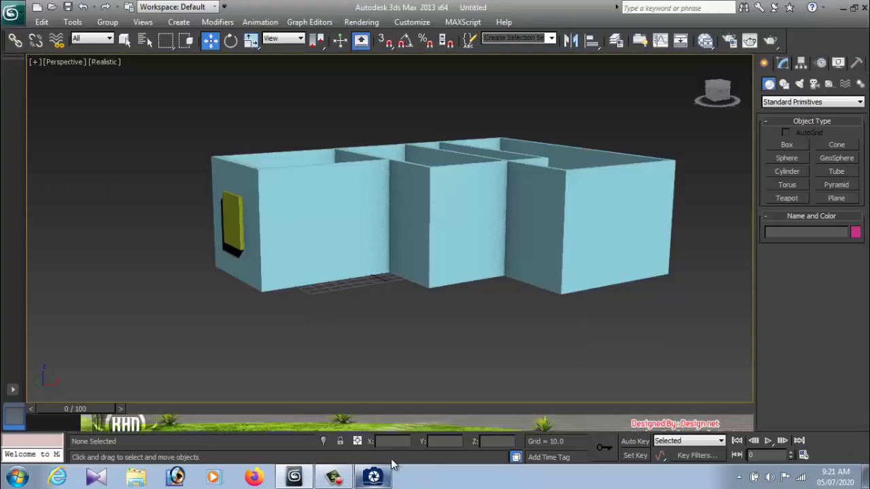
Clone the door box as Box002 beside it and scale the copy much narrower.
mouse_move(337, 312)
alt+middle_down()
mouse_move(406, 314)
mouse_move(402, 243)
alt+middle_up()
click(403, 243)
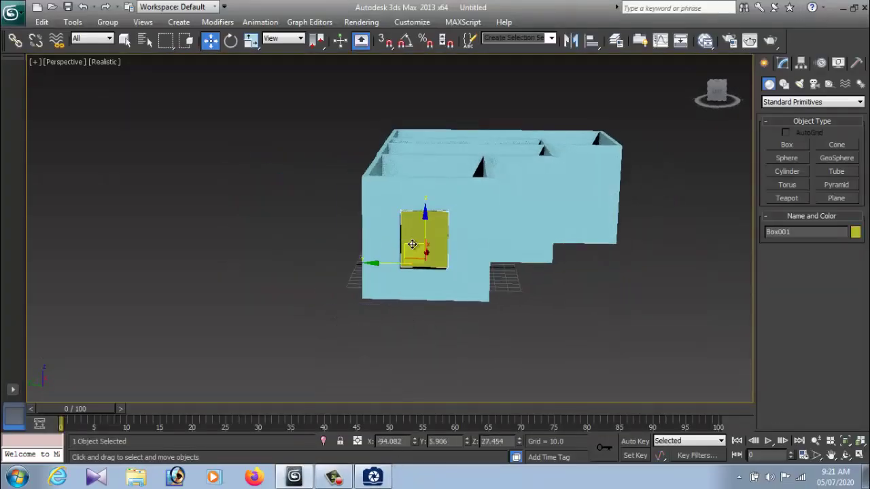
mouse_move(374, 263)
mouse_down()
mouse_move(356, 264)
mouse_move(416, 268)
mouse_up()
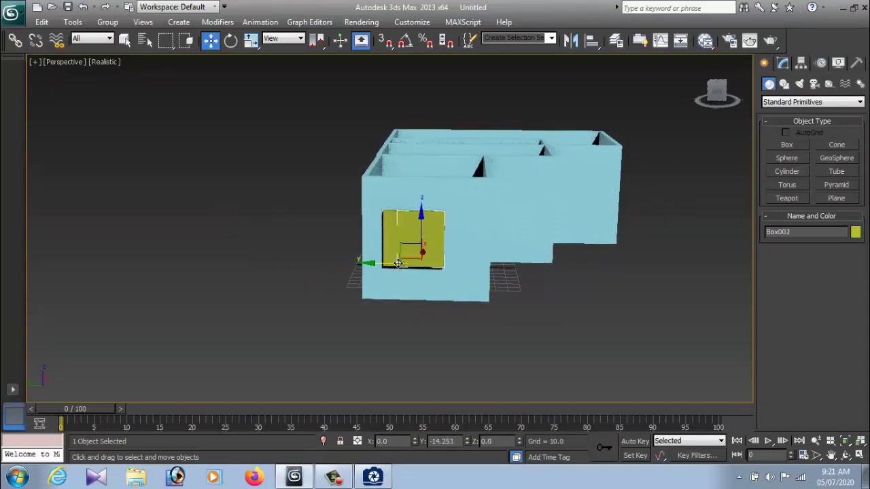
click(437, 293)
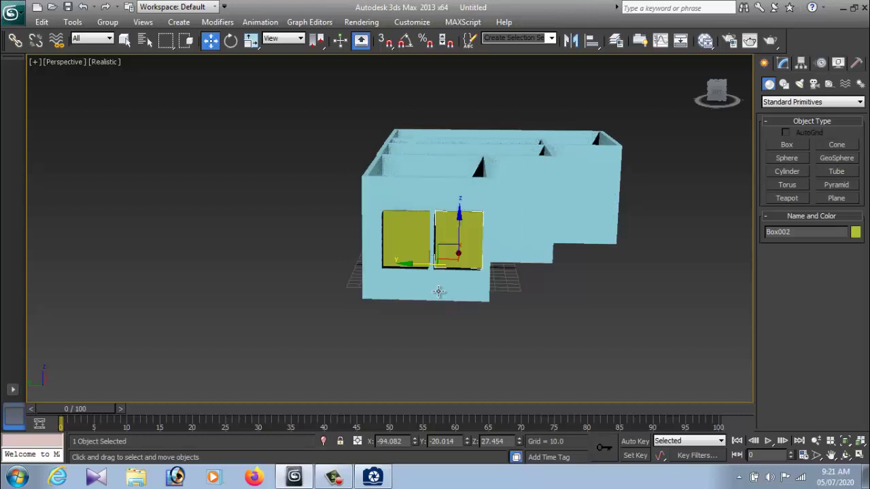
key(r)
drag(519, 267, 461, 269)
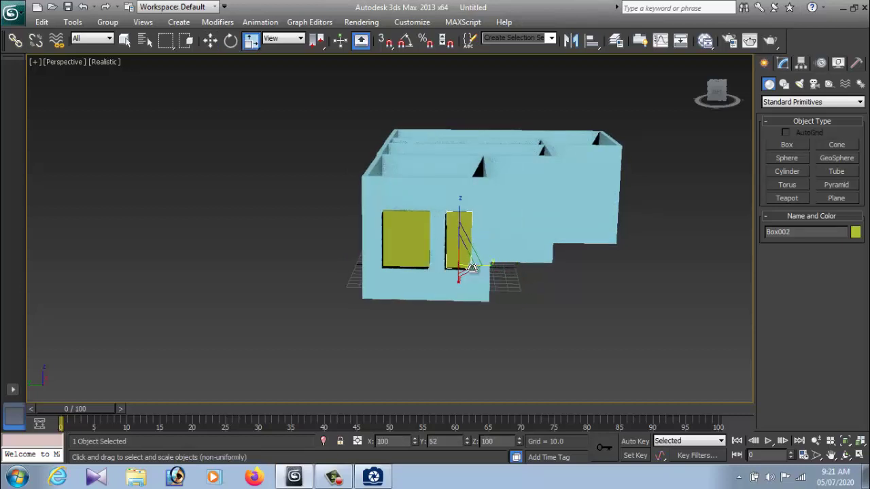
key(w)
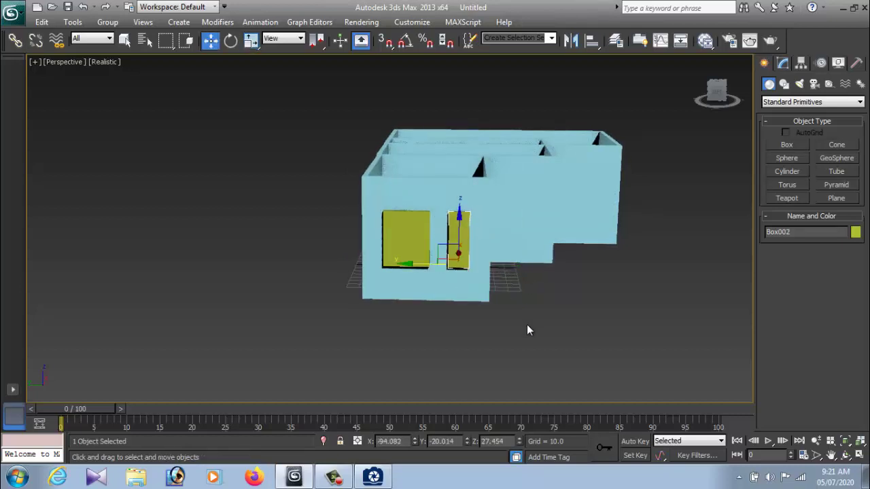
Check the two boxes against the reference photo and select the thin box.
click(522, 326)
alt+middle_drag(518, 328, 447, 324)
scroll(447, 323, up, 4)
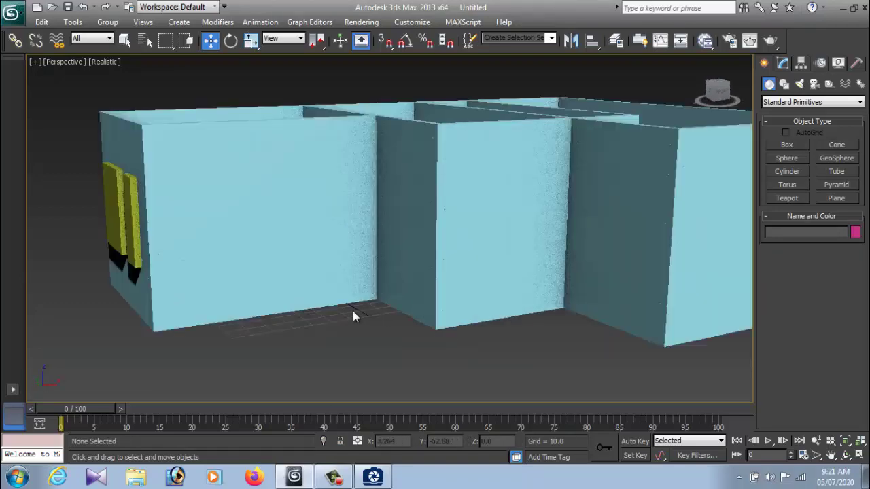
scroll(355, 315, down, 2)
click(380, 481)
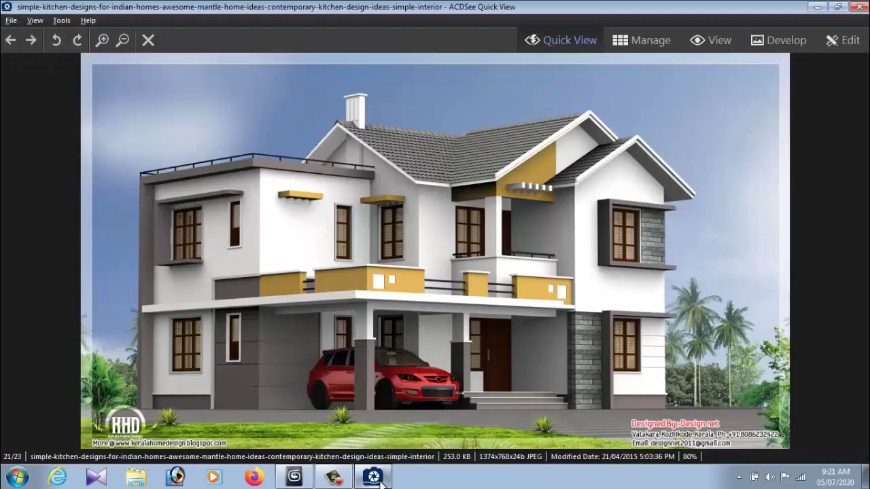
click(380, 481)
click(317, 275)
scroll(306, 296, down, 3)
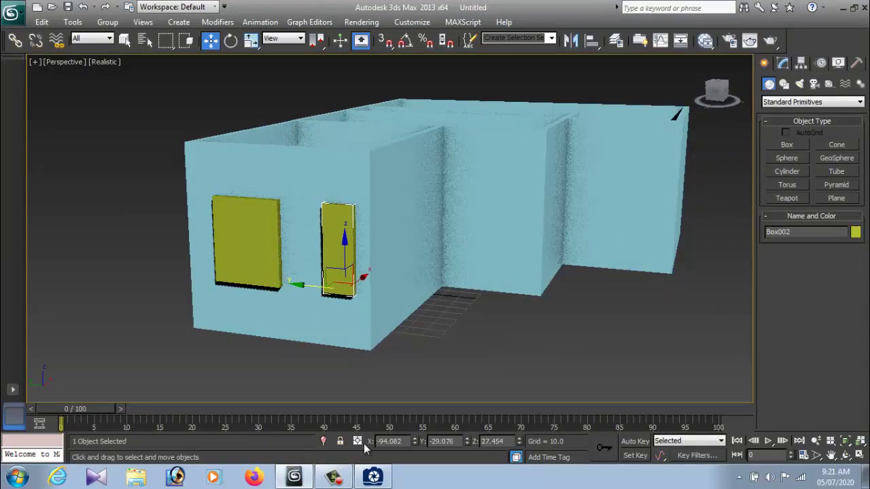
click(373, 478)
click(372, 478)
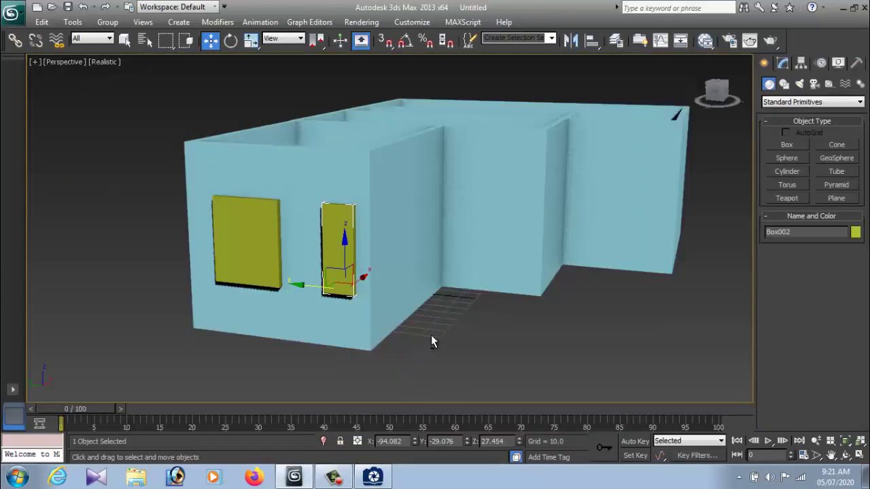
Nudge both Box001 and Box002 slightly left in the end wall.
click(229, 263)
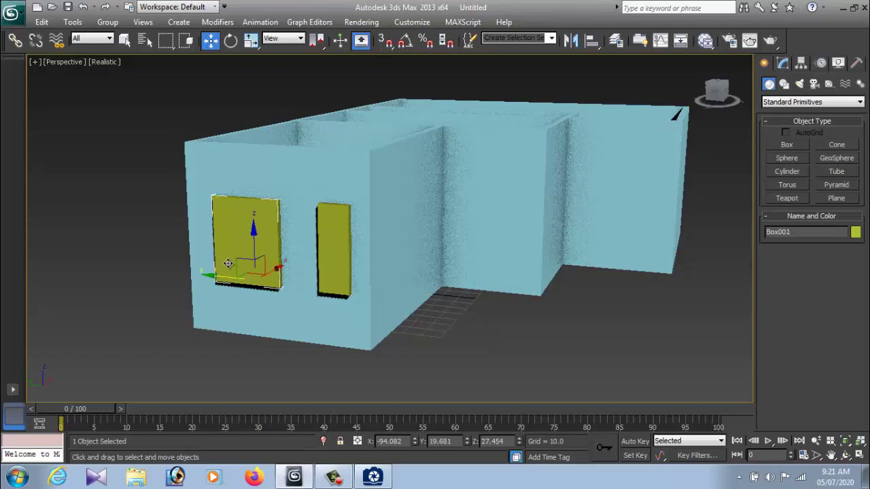
drag(213, 277, 206, 277)
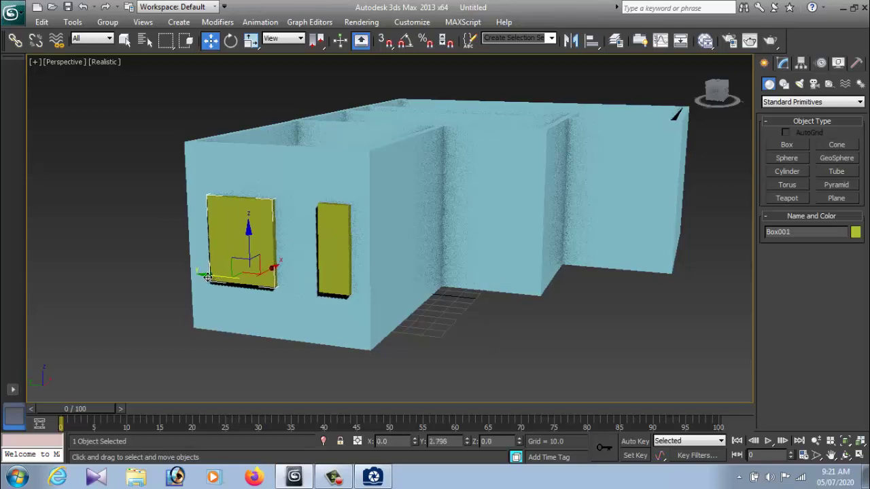
click(327, 278)
drag(297, 285, 293, 285)
click(418, 360)
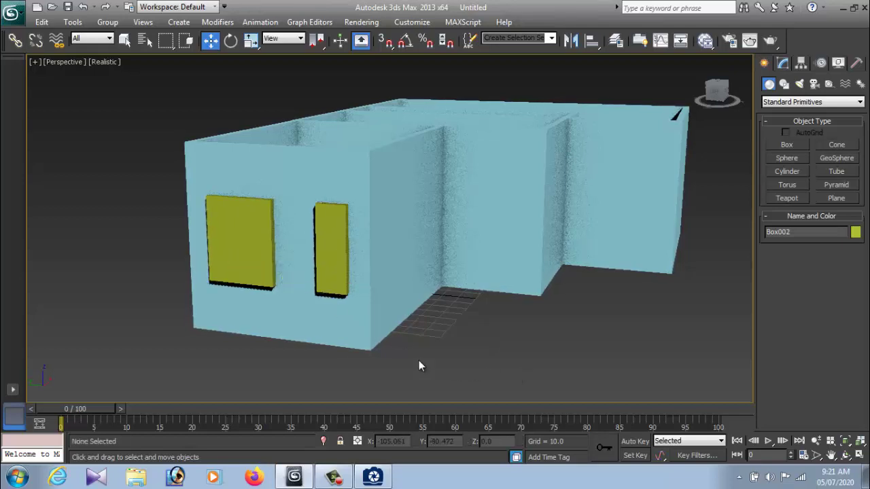
Clone the left window box with a Shift-drag copy, creating Box003.
click(387, 483)
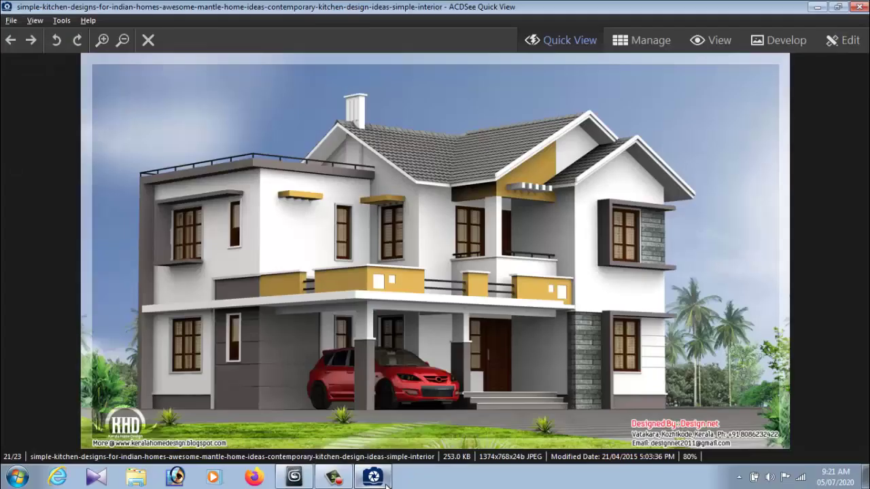
click(386, 483)
mouse_move(408, 386)
alt+middle_down()
mouse_move(388, 325)
mouse_move(403, 338)
alt+middle_up()
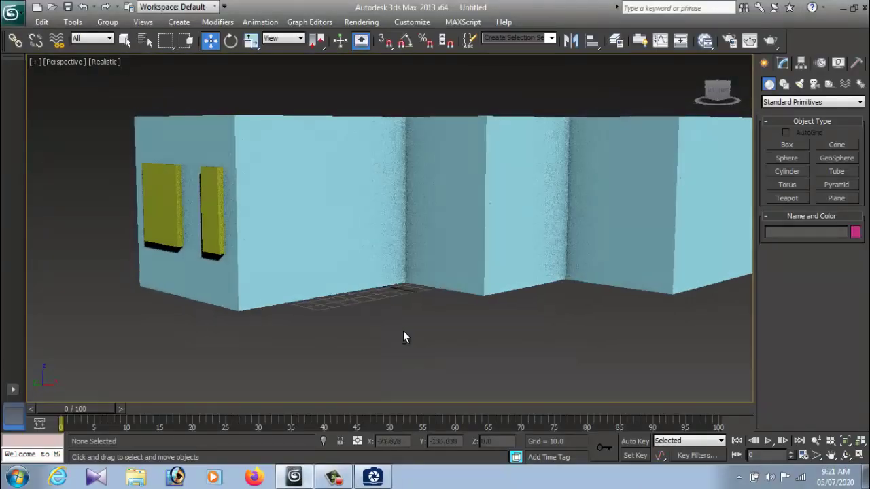
click(373, 480)
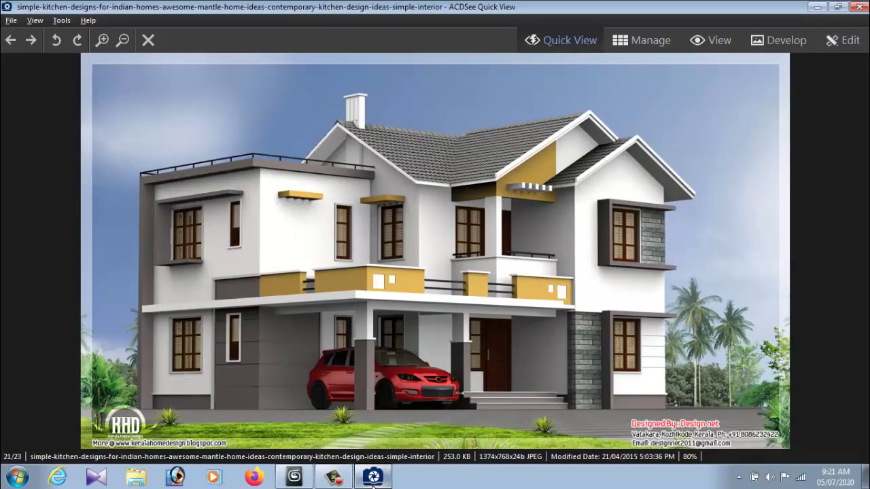
click(372, 480)
click(372, 480)
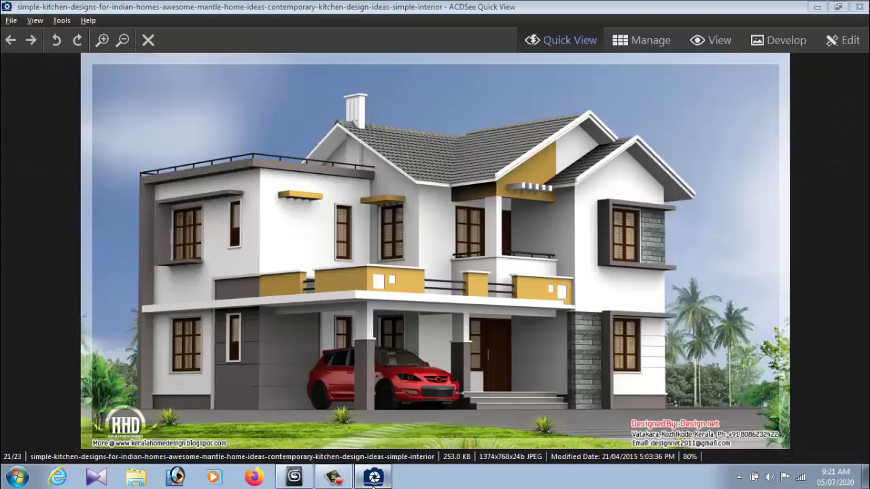
click(372, 479)
alt+middle_drag(390, 267, 398, 312)
click(174, 280)
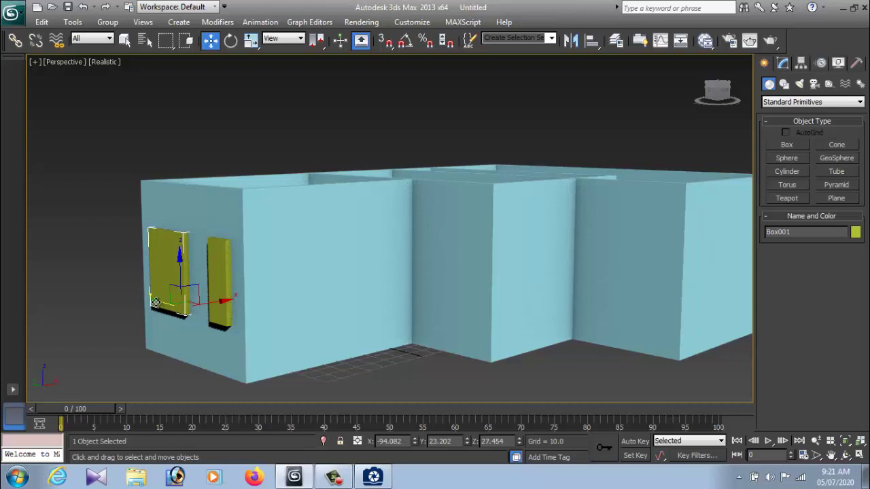
shift+drag(155, 302, 392, 371)
click(436, 291)
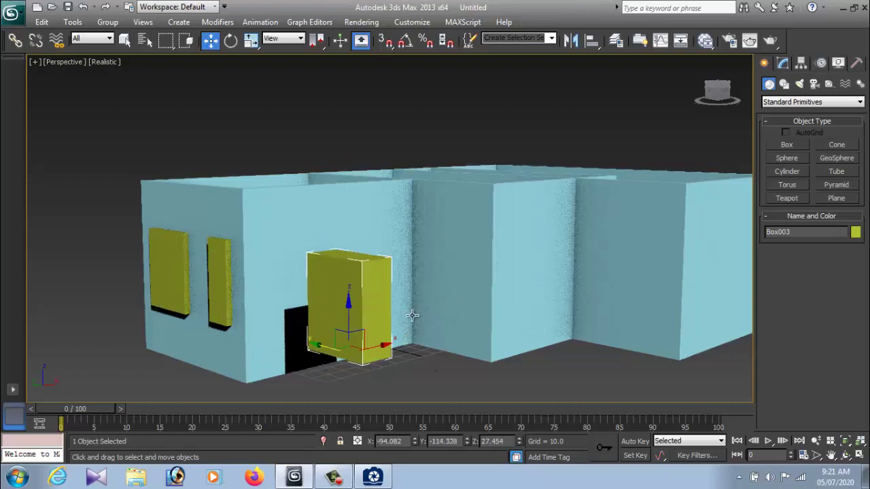
Rotate the copied box 90 degrees about its Z axis.
alt+middle_drag(413, 310, 315, 306)
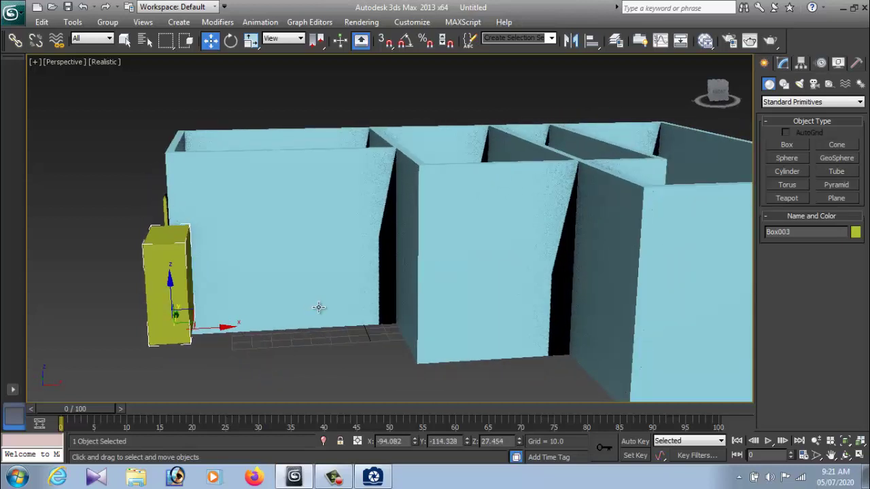
alt+middle_drag(311, 306, 182, 298)
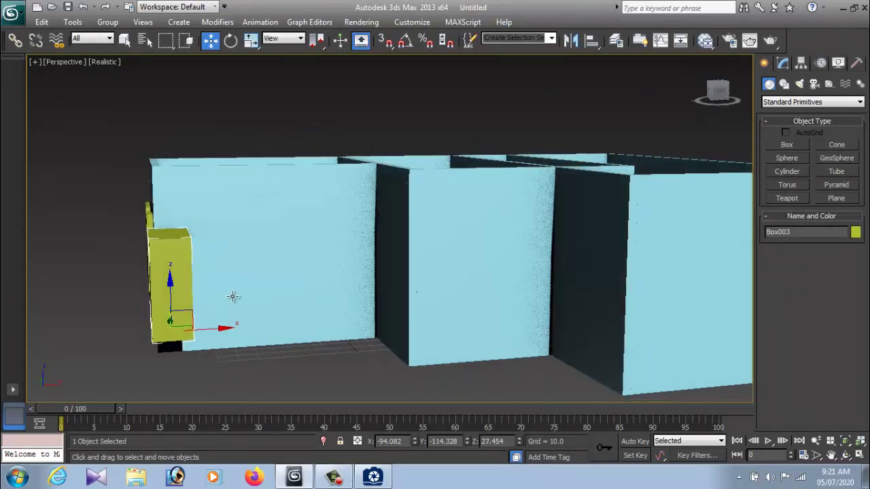
key(e)
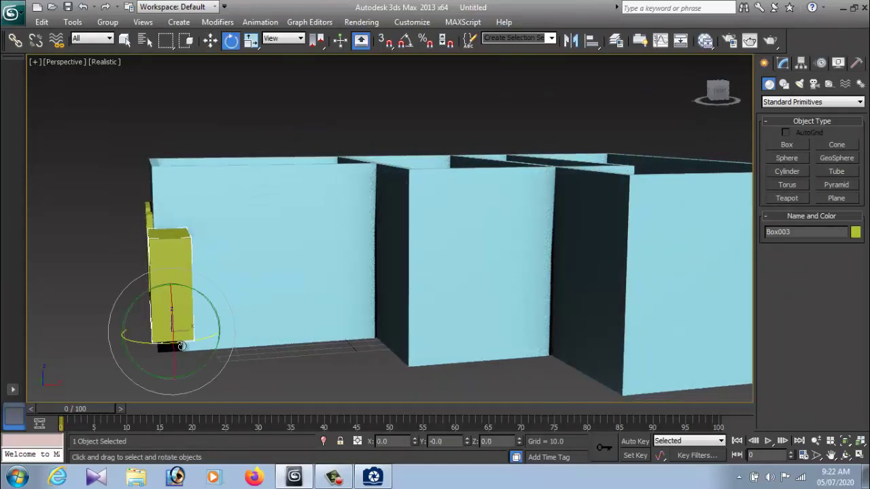
drag(180, 347, 309, 343)
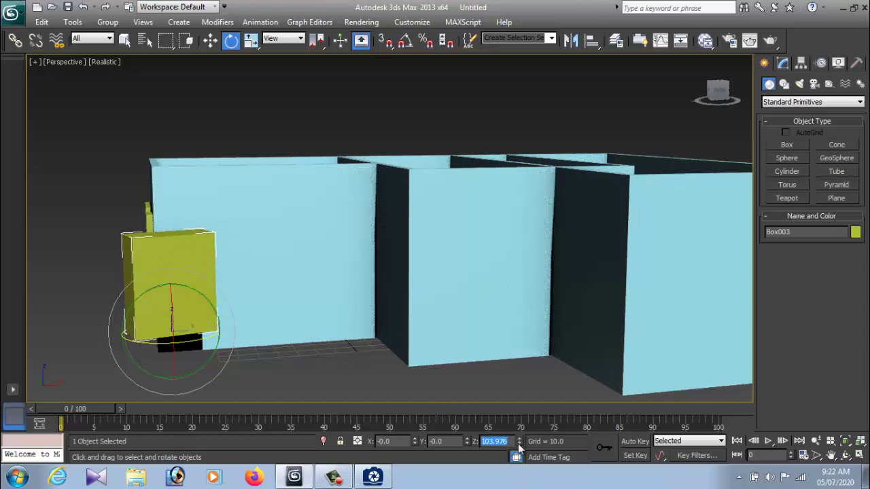
text(90)
key(Return)
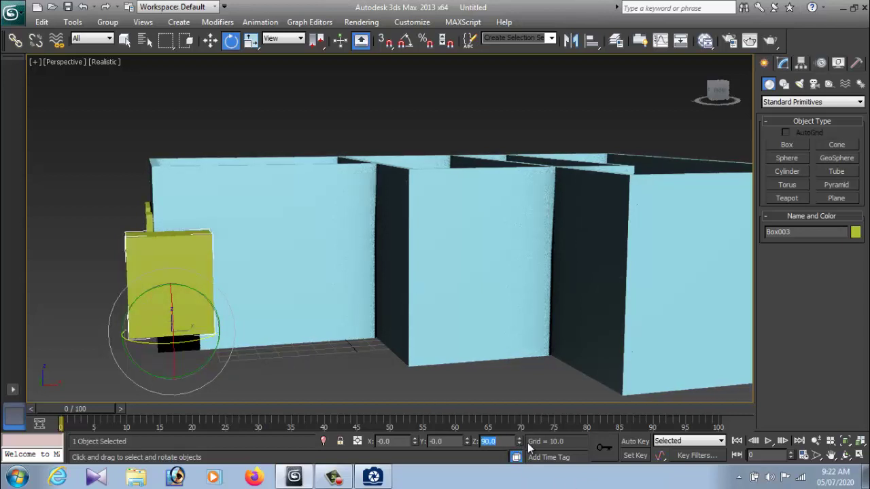
Move Box003 along X and Y out in front of the right-hand walls.
key(w)
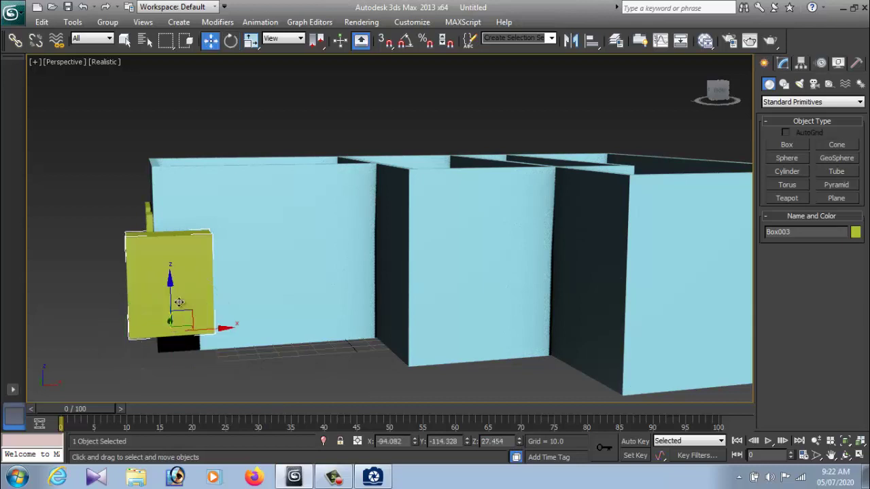
mouse_move(188, 322)
alt+middle_down()
mouse_move(262, 356)
mouse_move(185, 323)
alt+middle_up()
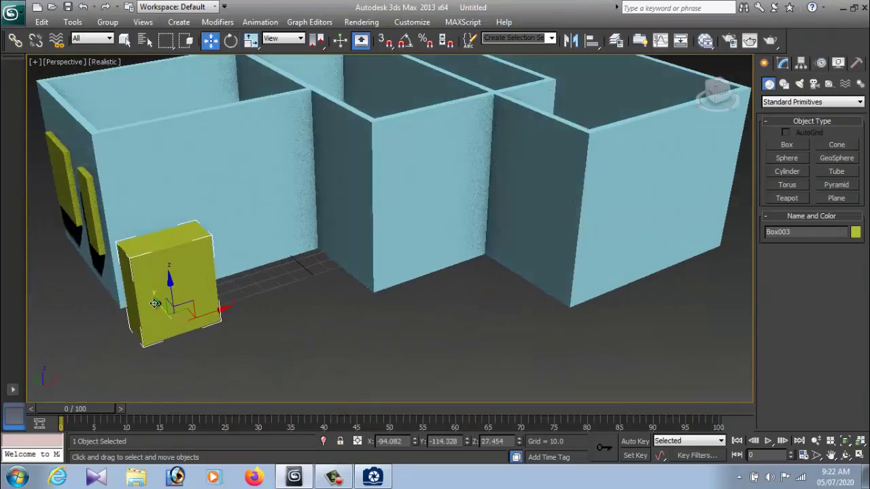
mouse_move(155, 303)
mouse_down()
mouse_move(113, 208)
mouse_move(136, 238)
mouse_move(170, 245)
mouse_move(288, 242)
mouse_up()
click(374, 477)
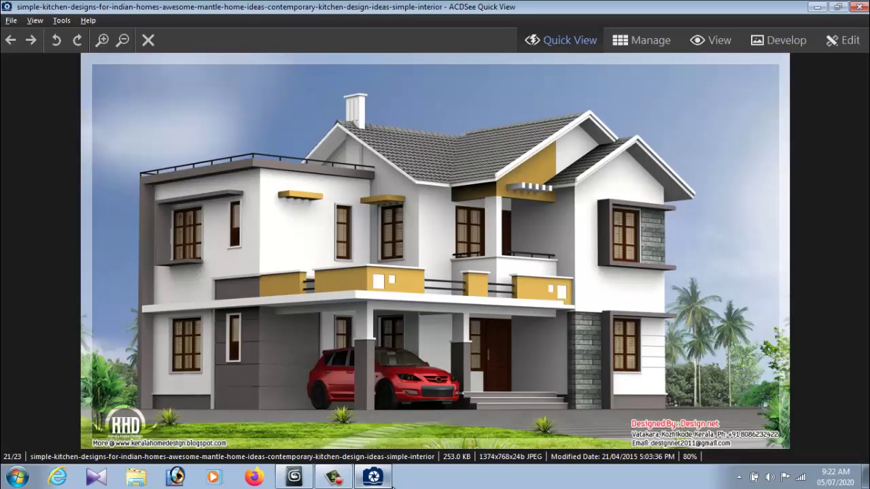
click(374, 477)
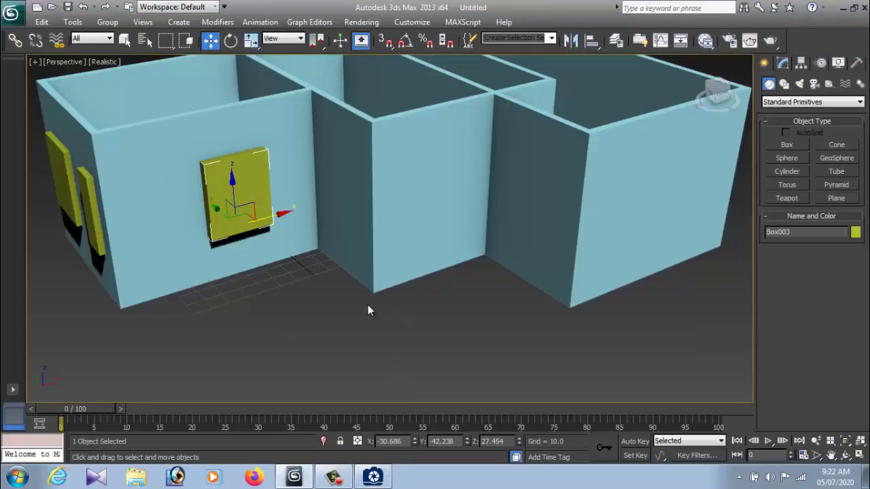
mouse_move(288, 278)
alt+middle_down()
mouse_move(263, 255)
mouse_move(285, 264)
alt+middle_up()
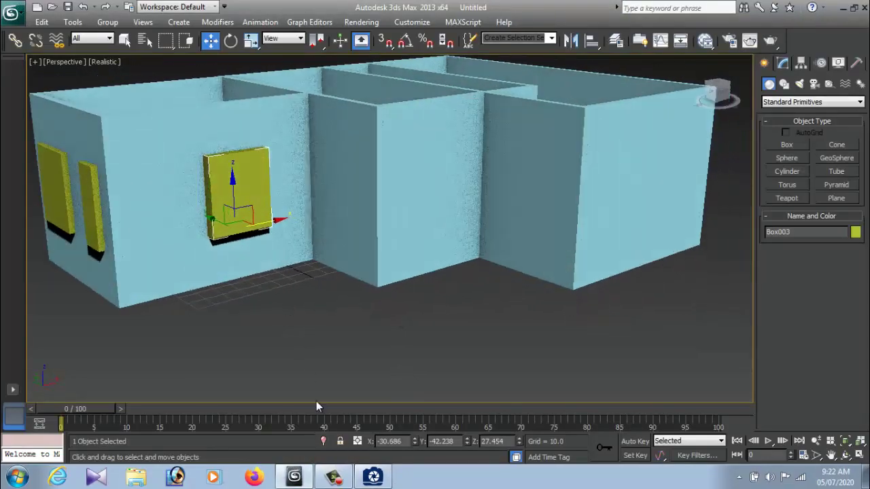
click(373, 477)
click(373, 477)
drag(279, 219, 343, 219)
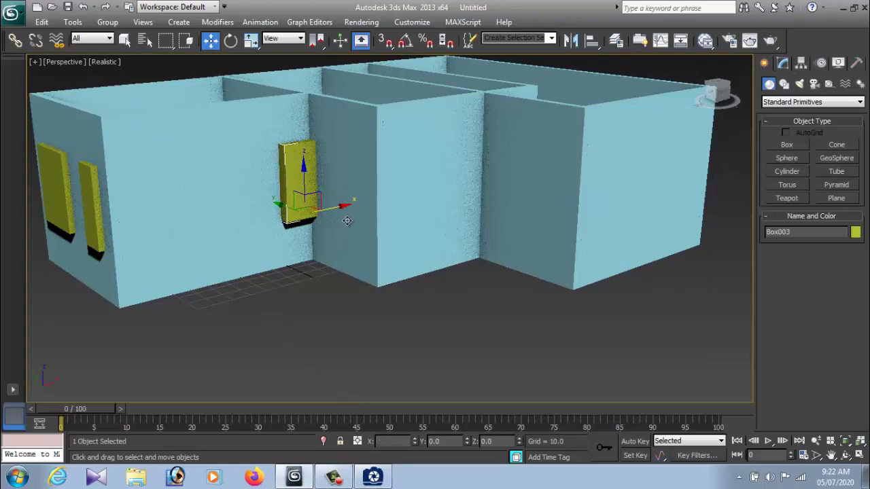
mouse_move(343, 219)
alt+middle_down()
mouse_move(350, 278)
mouse_move(305, 279)
alt+middle_up()
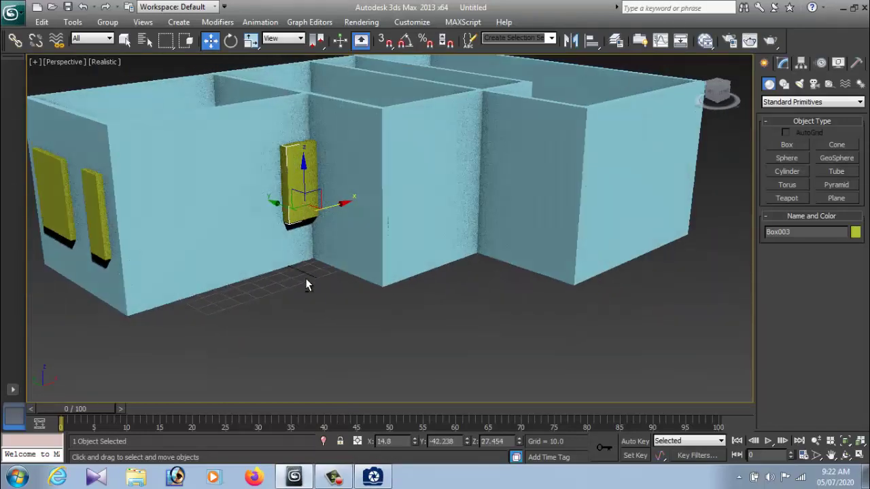
click(372, 477)
click(372, 477)
drag(278, 206, 568, 304)
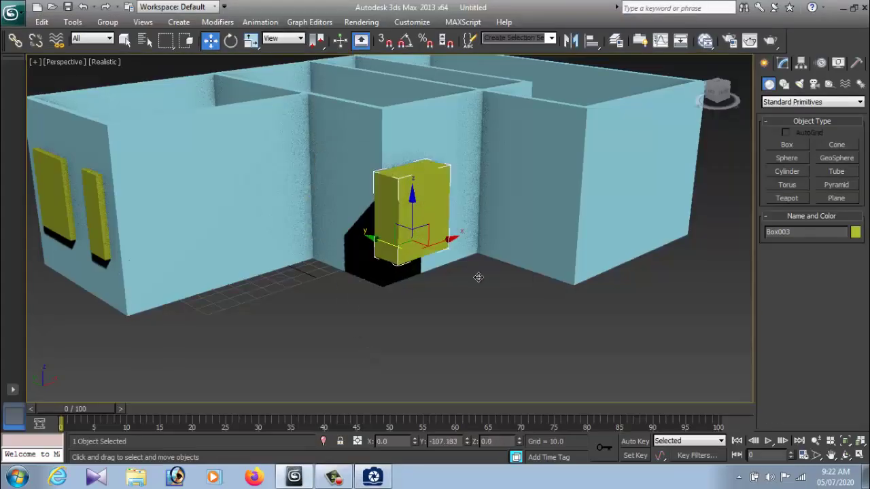
Copy the narrow window box as Box004 and push it into the front wall's centre.
click(90, 223)
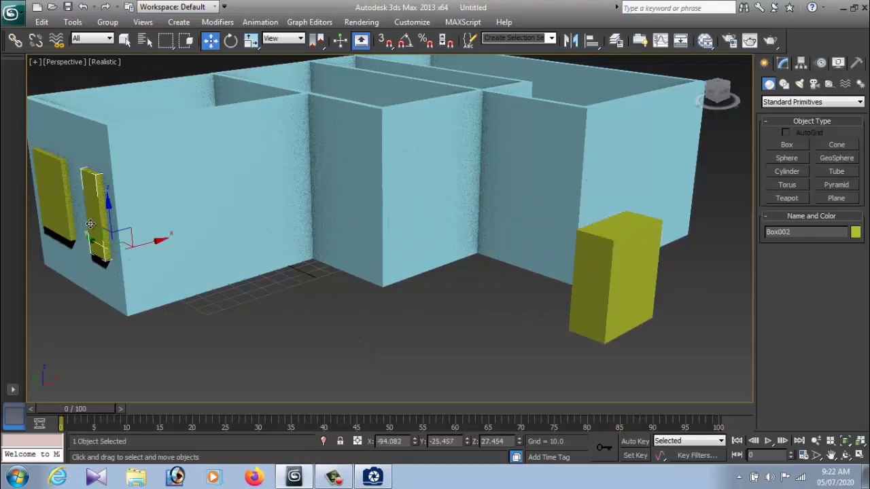
shift+drag(90, 237, 194, 291)
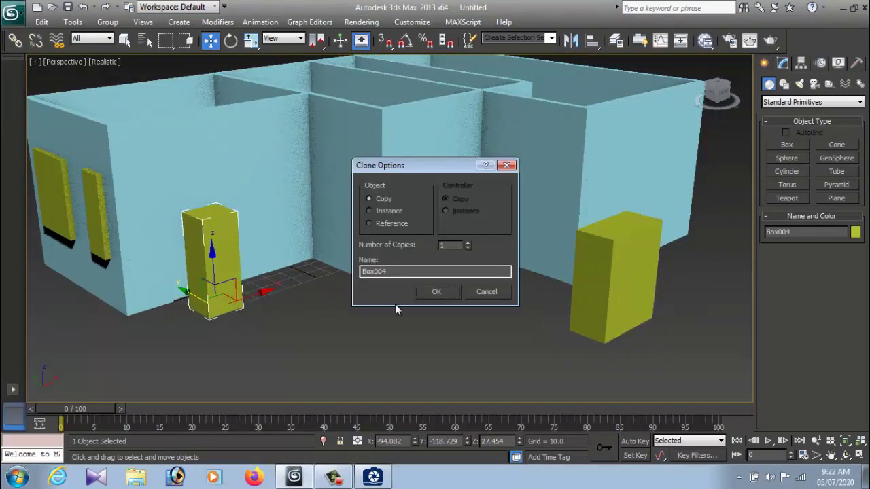
click(444, 292)
alt+middle_drag(319, 308, 284, 310)
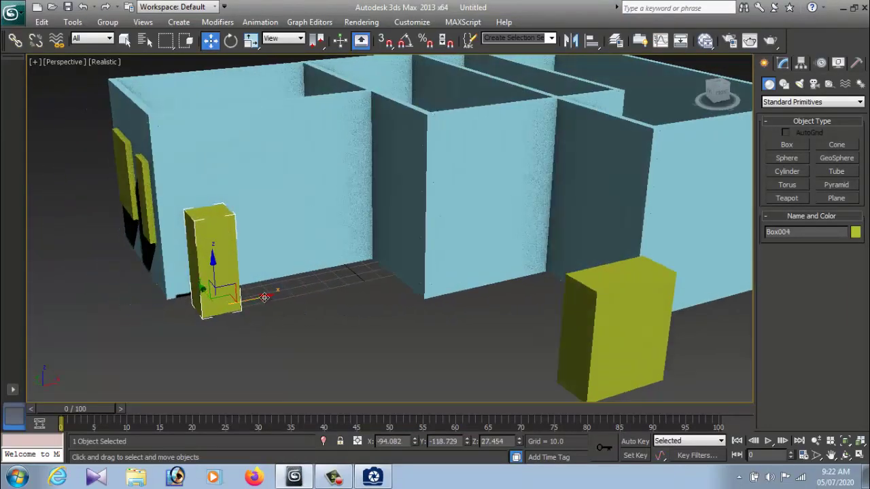
drag(264, 296, 307, 282)
key(shift+z)
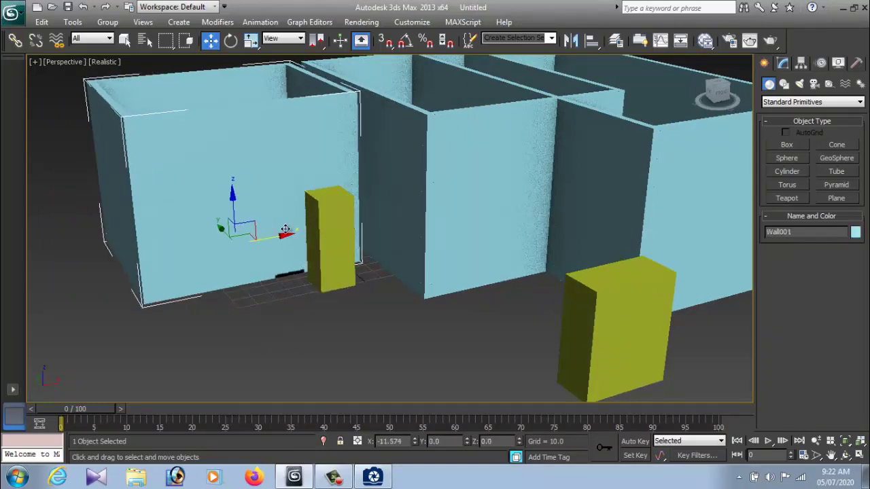
key(shift+y)
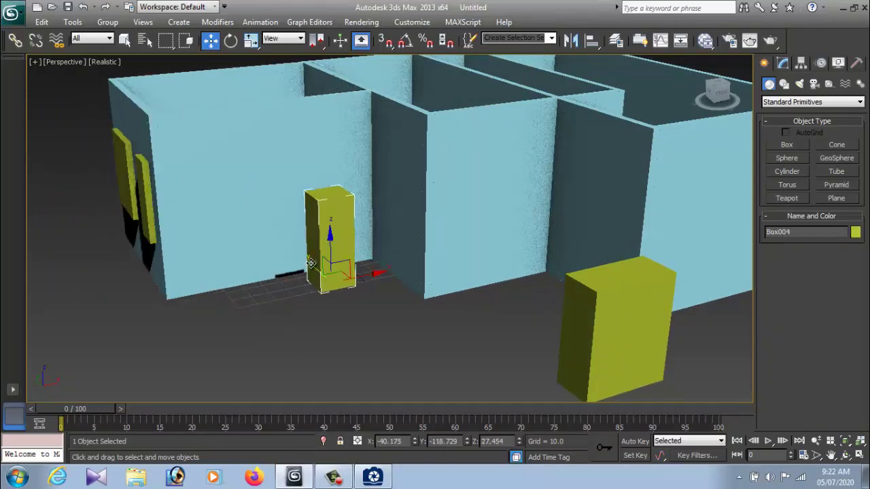
drag(311, 263, 315, 227)
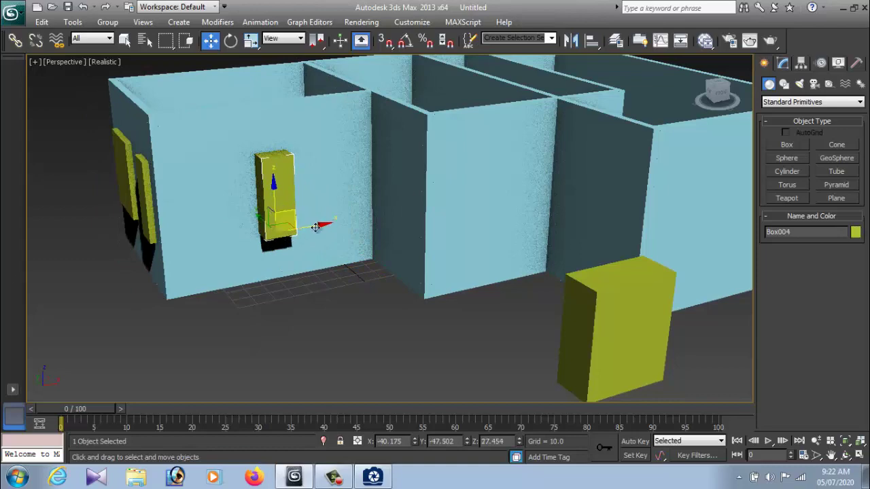
key(shift+z)
drag(321, 230, 365, 234)
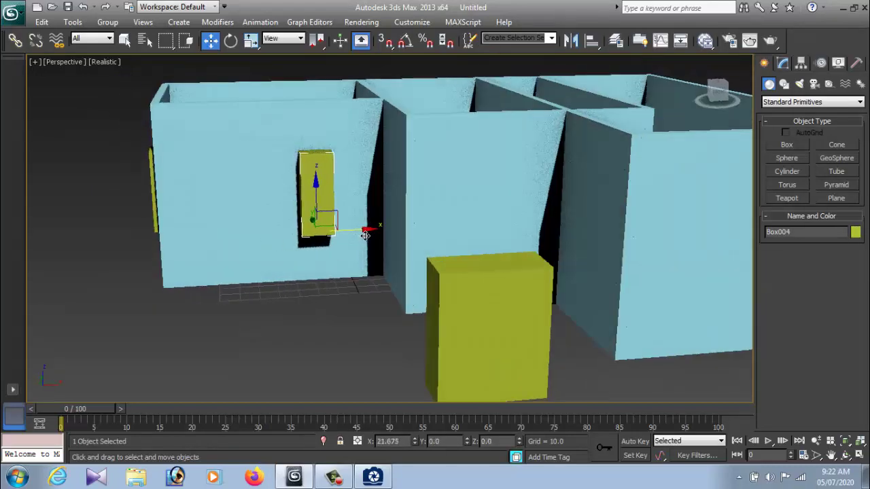
alt+middle_drag(365, 234, 402, 236)
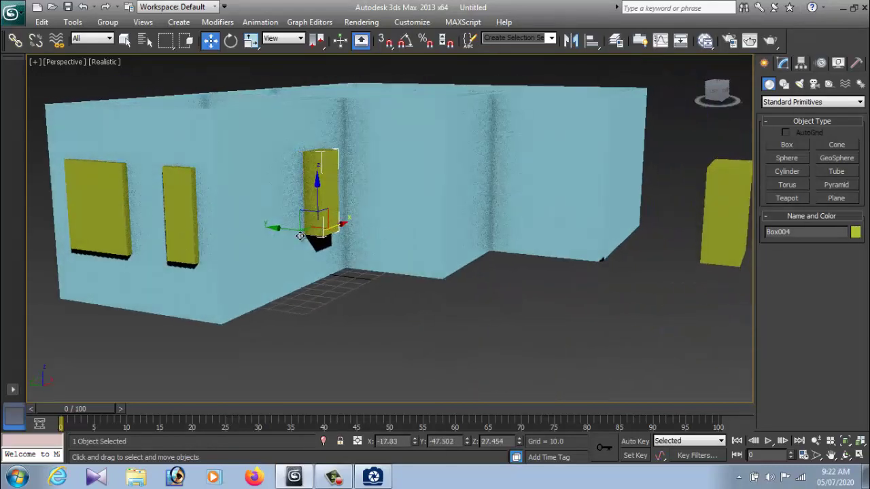
click(345, 224)
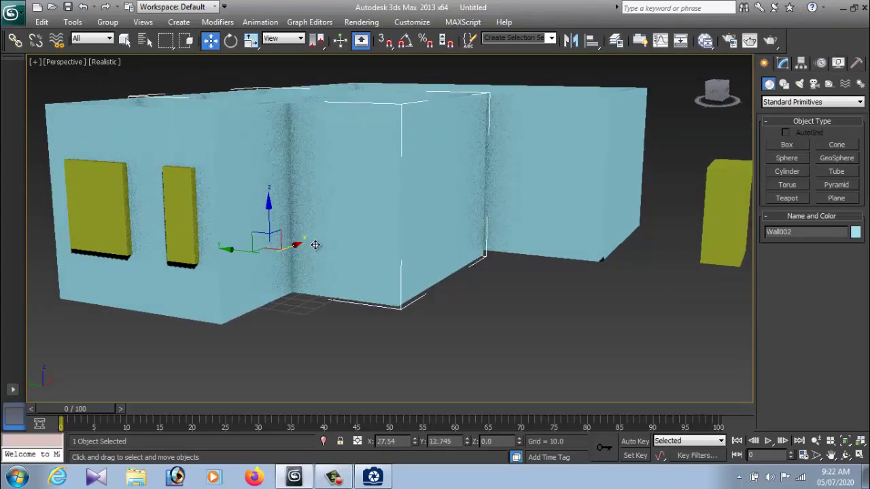
alt+middle_drag(315, 243, 346, 247)
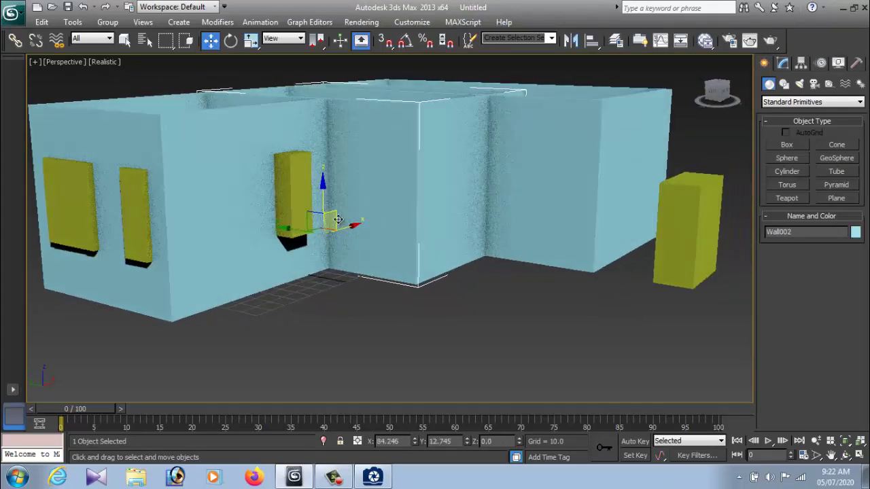
Re-clone it as Box005, delete Box004, and slide Box005 into the wall.
mouse_move(302, 217)
shift+mouse_down()
mouse_move(200, 265)
mouse_move(150, 256)
shift+mouse_up()
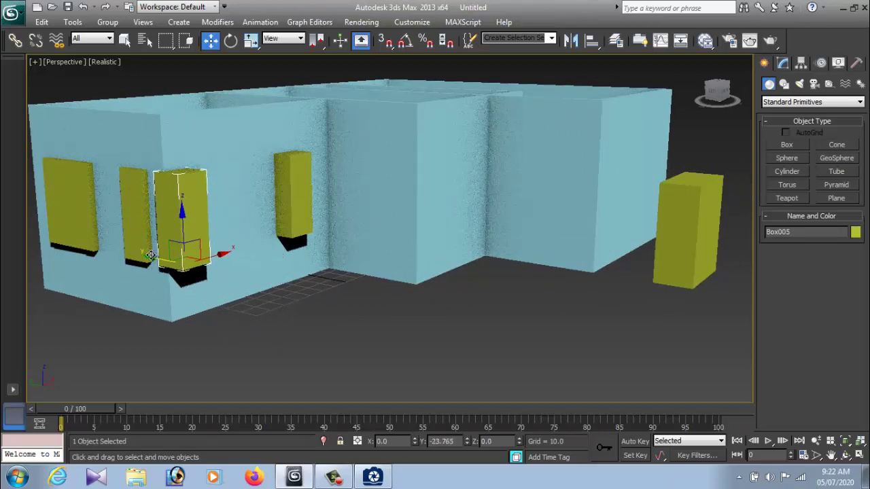
click(441, 291)
click(294, 217)
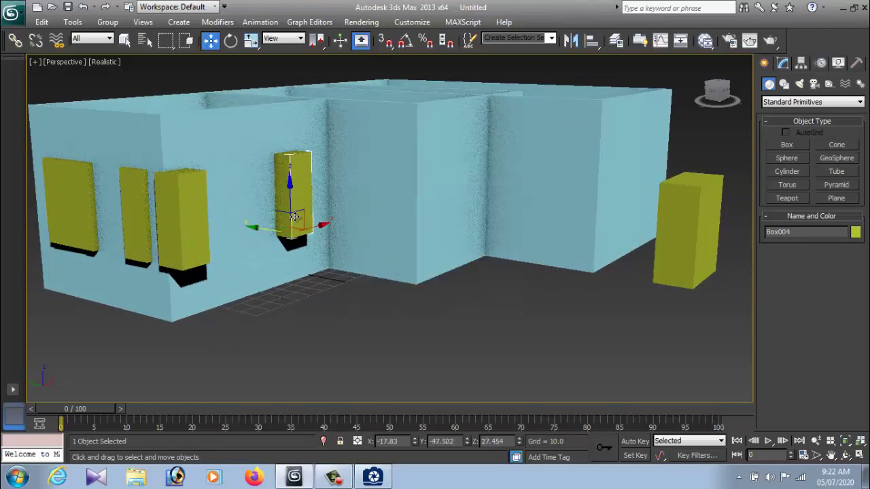
key(Delete)
click(189, 240)
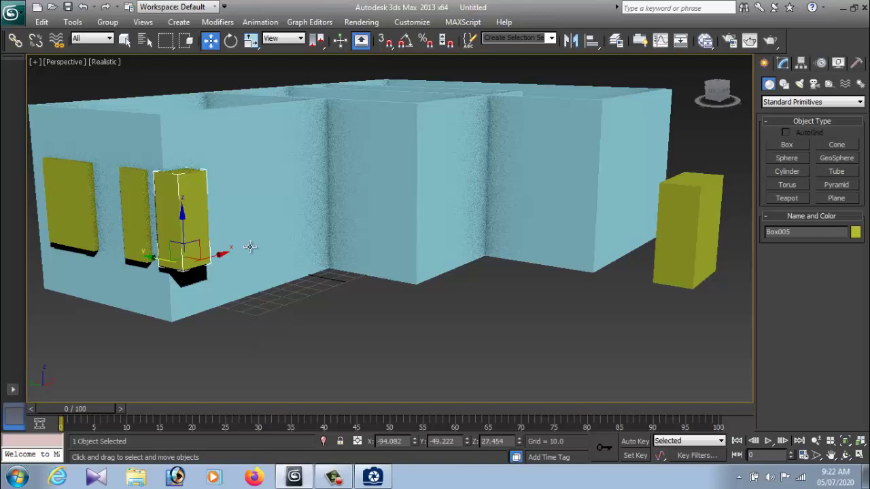
alt+middle_drag(224, 248, 230, 255)
drag(246, 256, 361, 251)
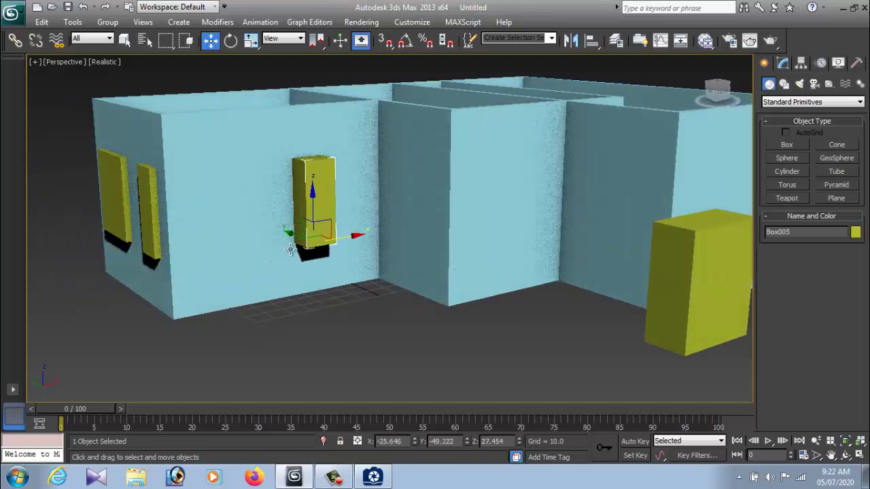
drag(291, 235, 283, 234)
mouse_move(353, 285)
alt+middle_down()
mouse_move(379, 305)
mouse_move(336, 322)
alt+middle_up()
click(336, 322)
Clone the yellow box Box001 as a copy, creating Box006.
click(373, 477)
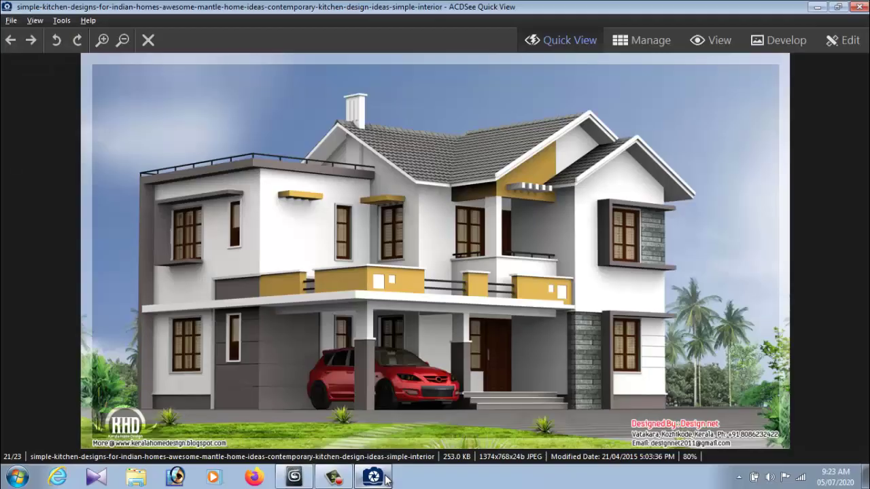
click(385, 481)
click(386, 481)
click(385, 481)
click(641, 287)
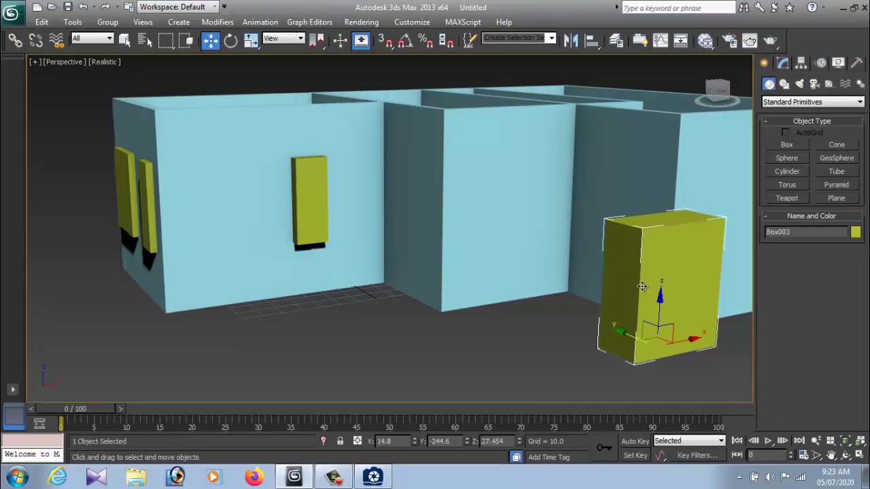
click(118, 195)
alt+middle_drag(194, 229, 195, 242)
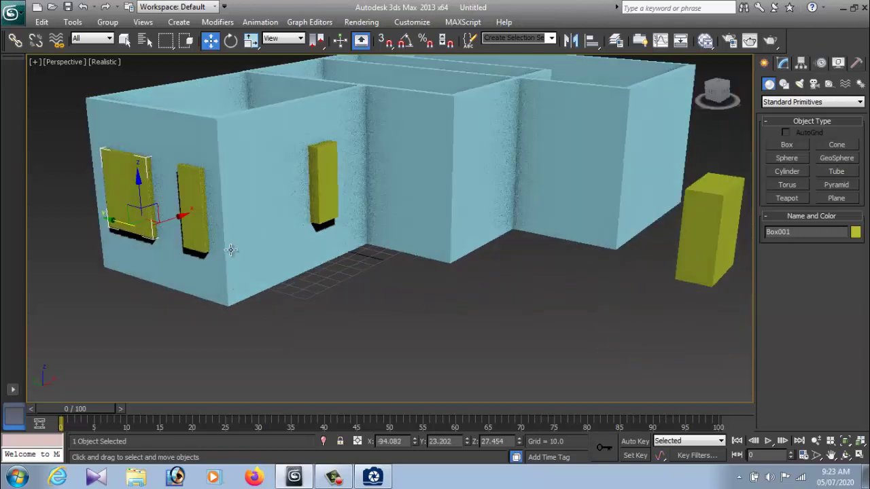
shift+drag(118, 222, 293, 262)
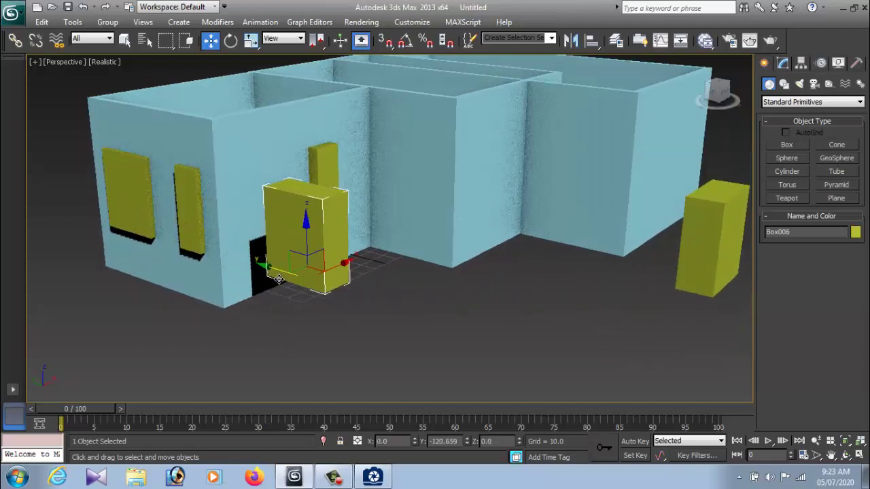
click(434, 290)
Move Box006 along X and Y into the inner wall's doorway.
alt+middle_drag(452, 305, 408, 302)
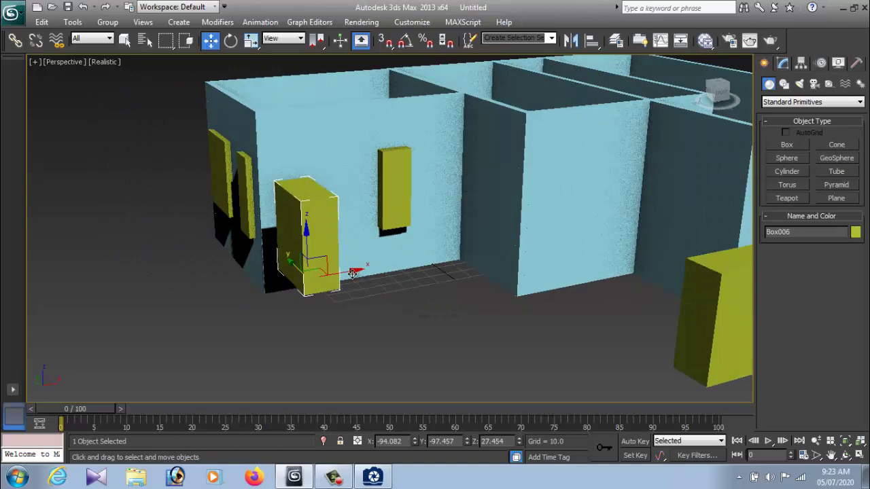
drag(352, 273, 553, 272)
alt+middle_drag(553, 271, 464, 244)
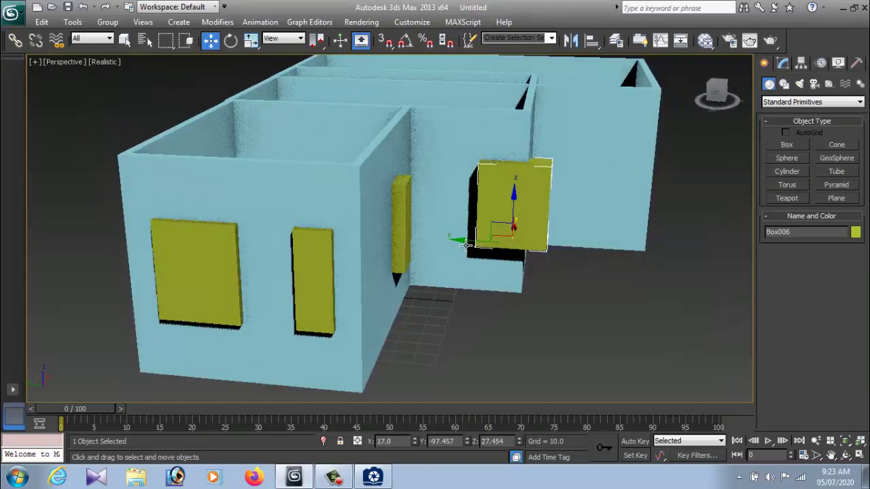
drag(465, 245, 411, 241)
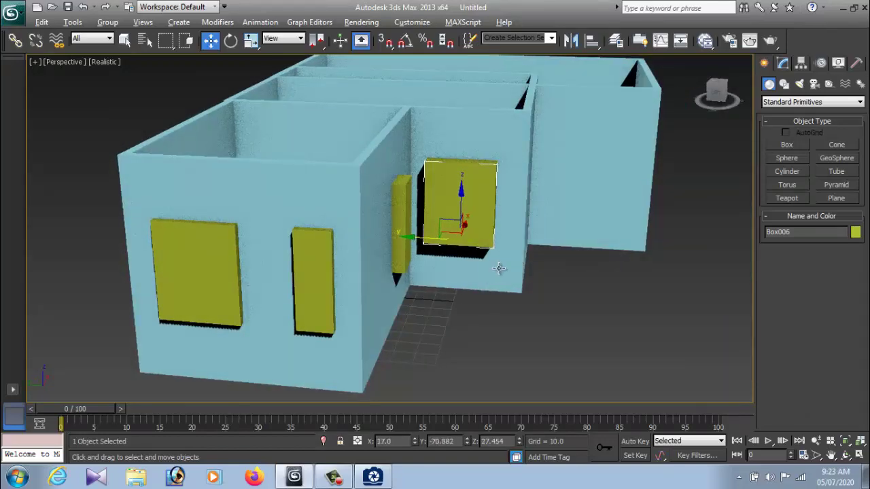
alt+middle_drag(496, 267, 436, 260)
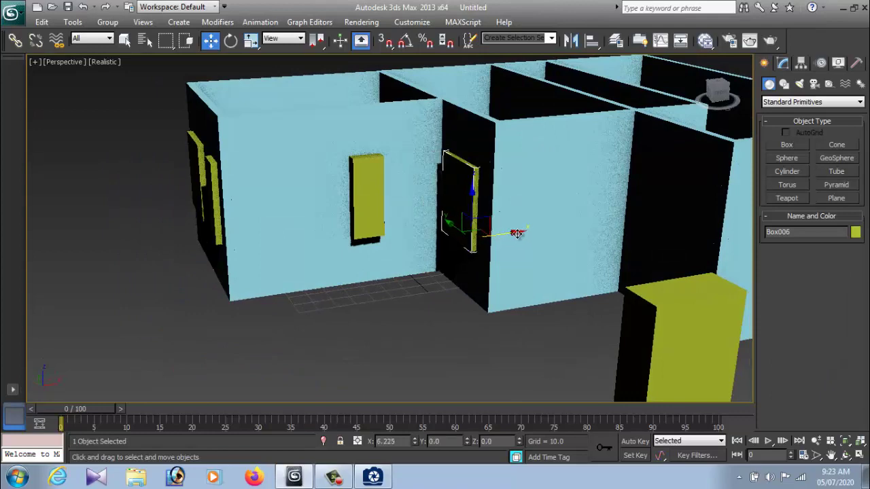
click(446, 291)
mouse_move(446, 291)
alt+middle_down()
mouse_move(487, 255)
mouse_move(431, 278)
mouse_move(436, 311)
alt+middle_up()
Select Box003 and zoom in on it.
click(371, 479)
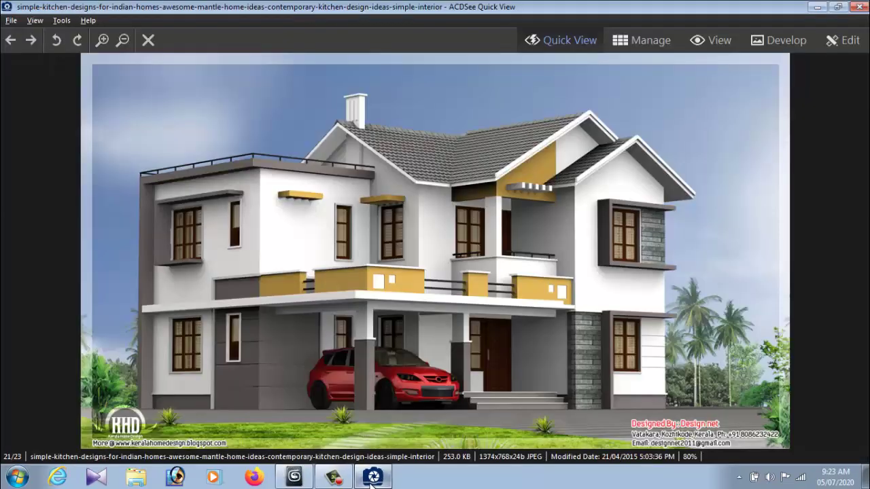
click(371, 479)
click(614, 305)
mouse_move(614, 305)
alt+middle_down()
mouse_move(545, 326)
mouse_move(600, 340)
mouse_move(356, 340)
alt+middle_up()
scroll(601, 340, down, 5)
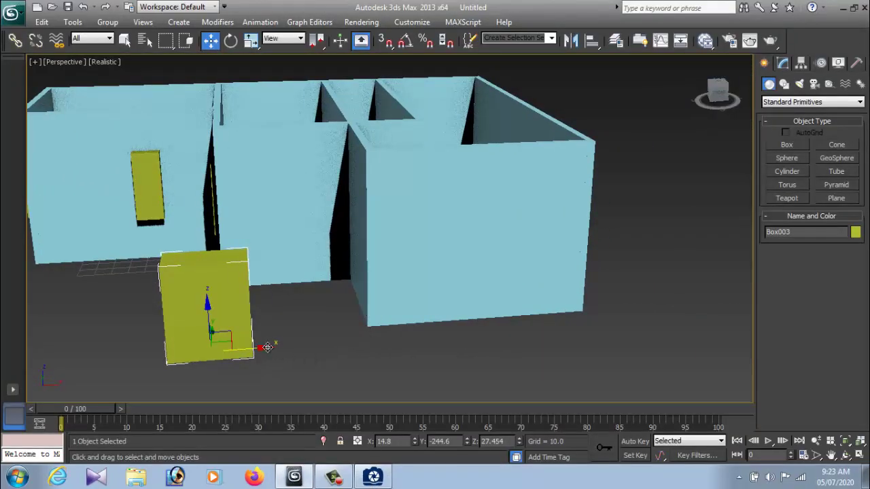
Slide Box003 sideways so it sinks into the right wall.
drag(267, 347, 544, 350)
alt+middle_drag(392, 359, 477, 352)
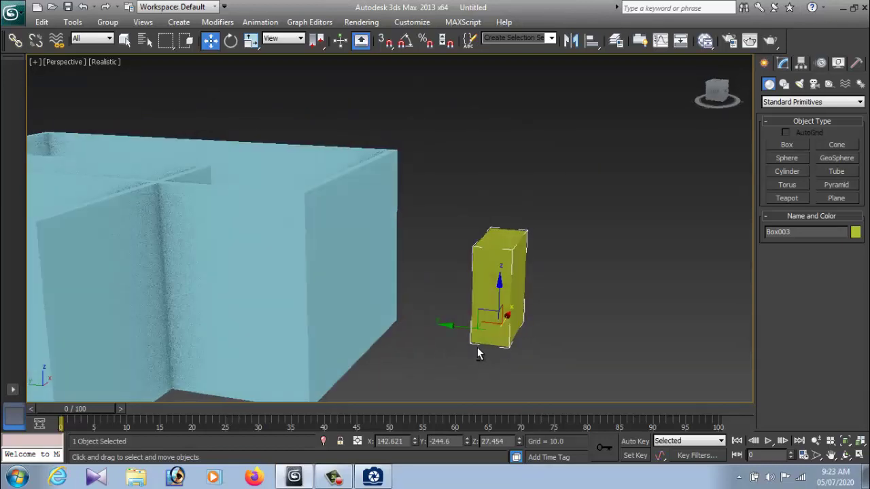
drag(446, 326, 303, 325)
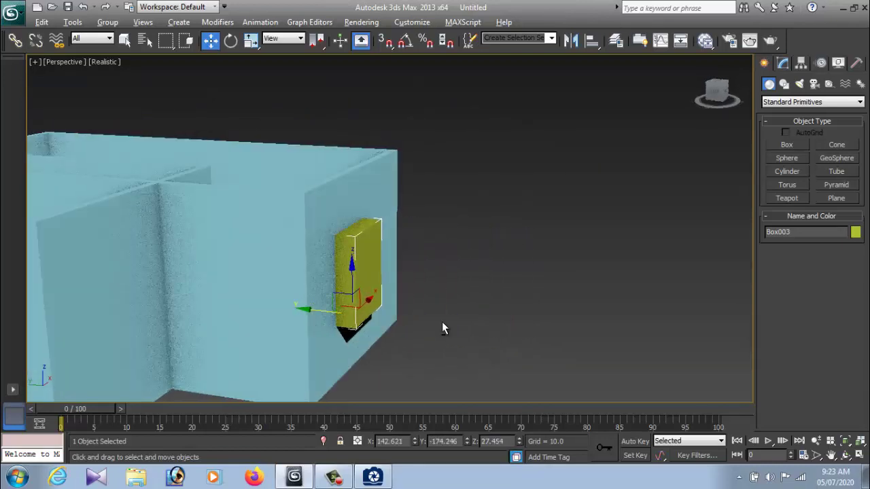
alt+middle_drag(443, 327, 361, 326)
drag(408, 313, 434, 313)
alt+middle_drag(434, 313, 422, 324)
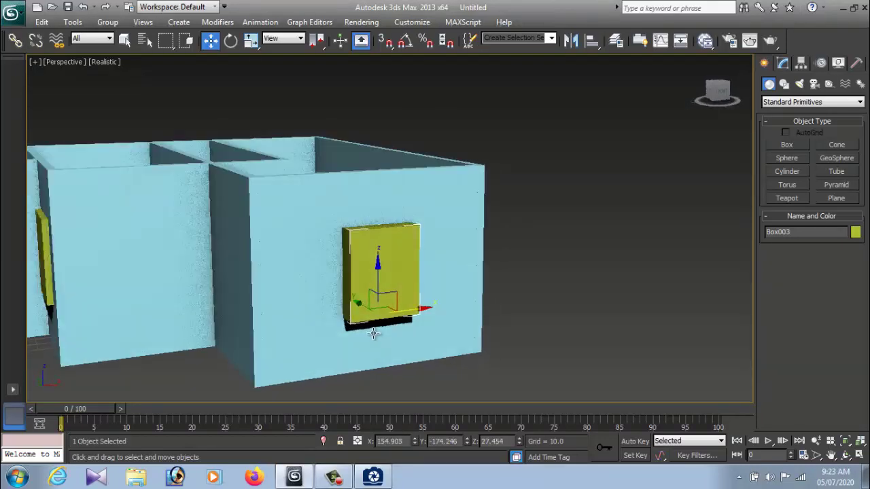
click(382, 478)
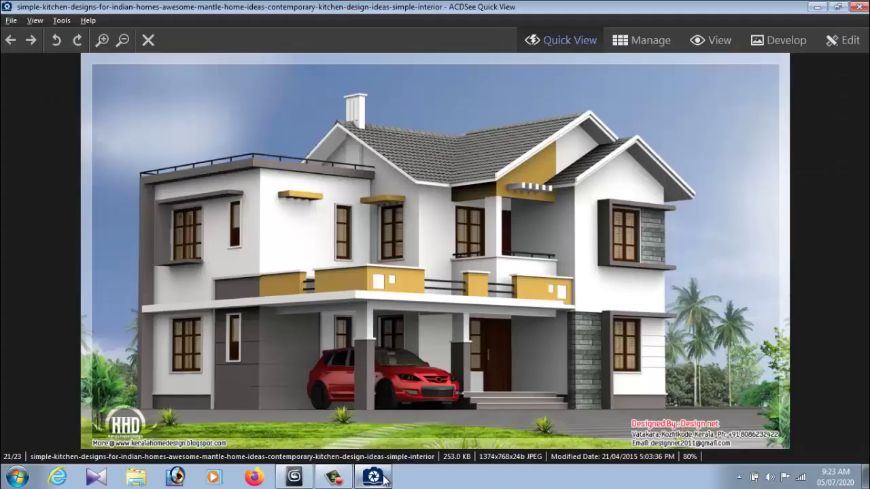
click(385, 479)
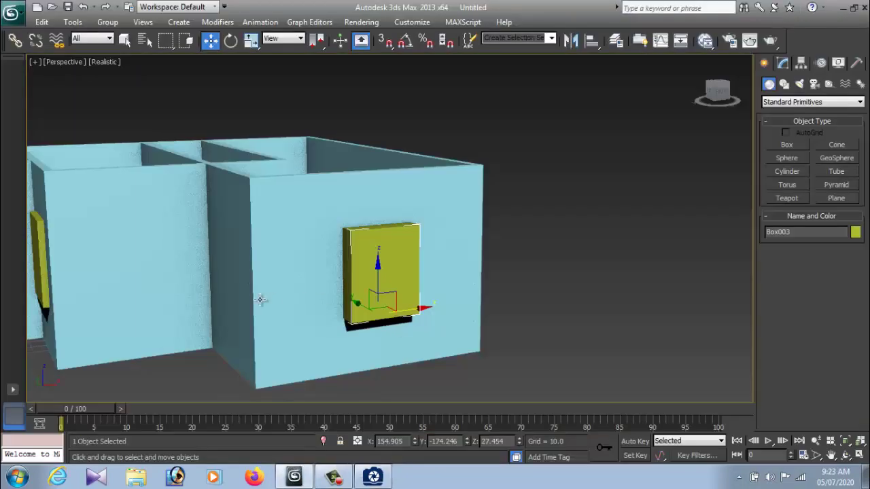
Clone Box003 to the left as Box007, cancelling an accidental wall copy.
click(179, 277)
click(373, 277)
click(424, 308)
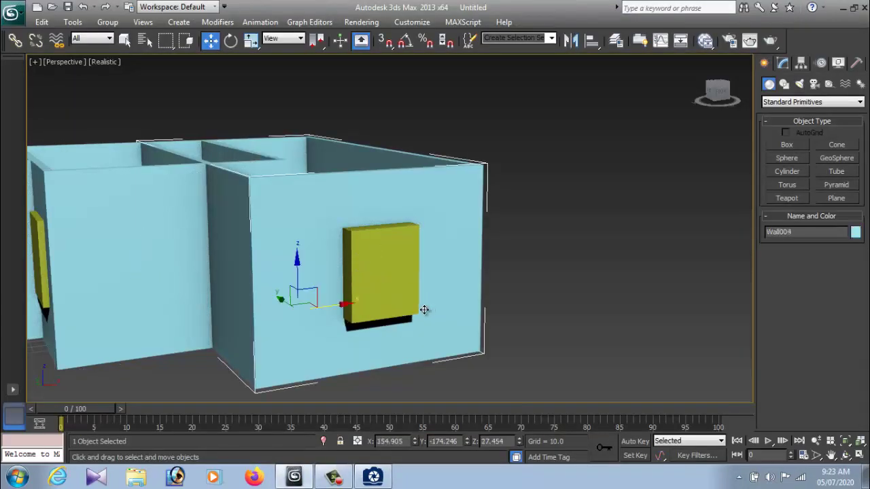
shift+drag(421, 307, 402, 316)
click(465, 292)
click(406, 297)
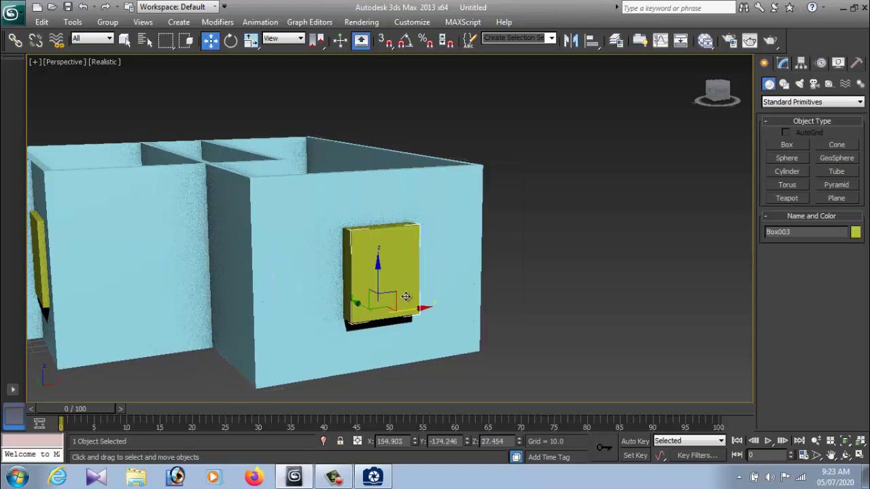
shift+drag(416, 309, 310, 328)
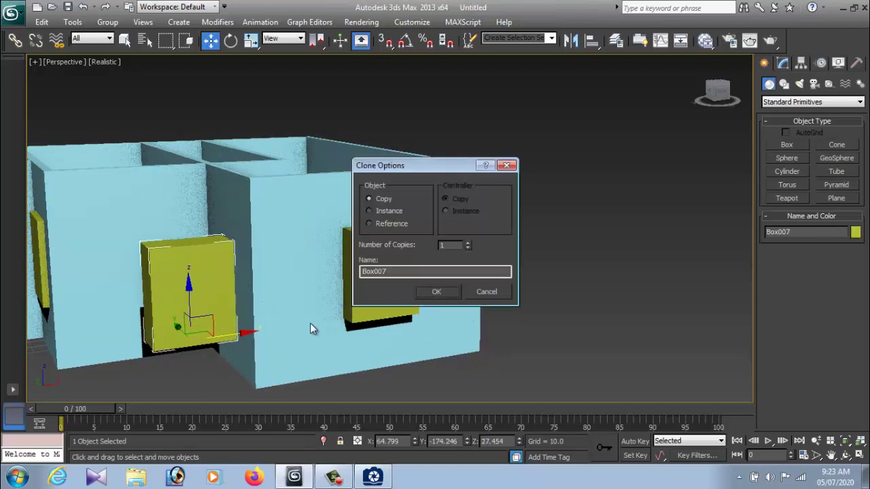
click(437, 292)
Move Box007 onto the middle wall and switch to a maximized perspective view.
alt+middle_drag(435, 292, 398, 374)
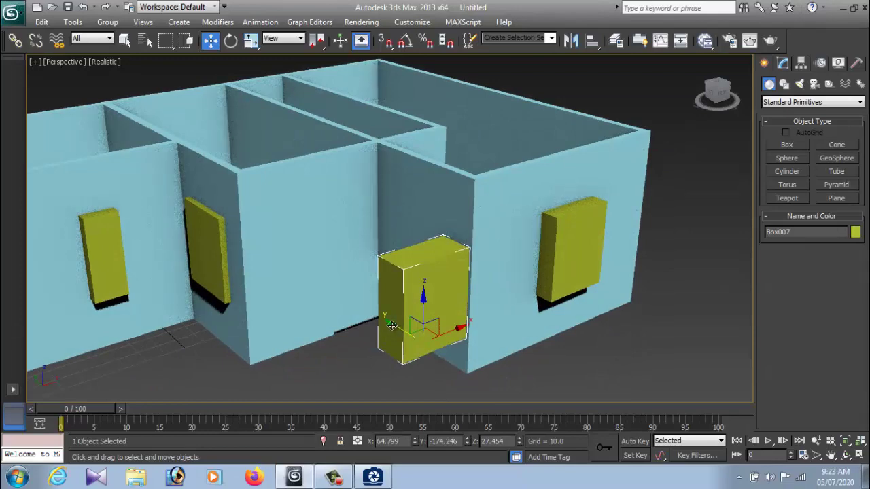
drag(392, 326, 319, 309)
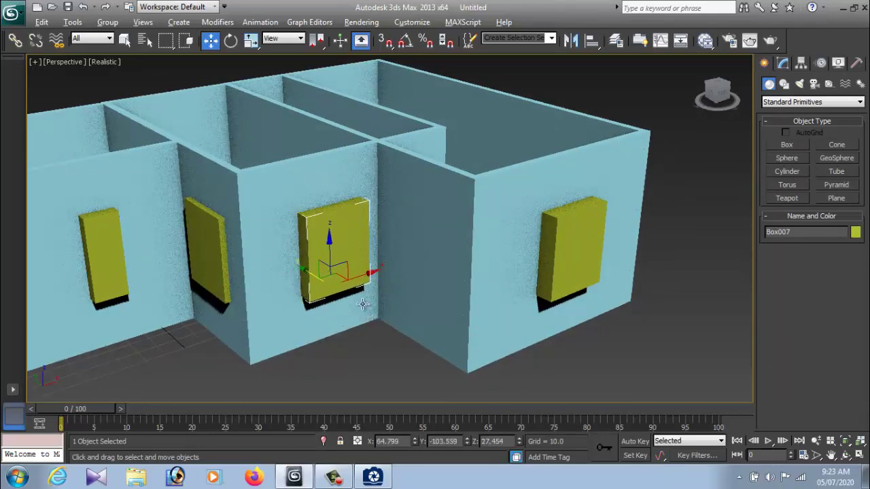
alt+middle_drag(362, 303, 337, 295)
key(f)
key(r)
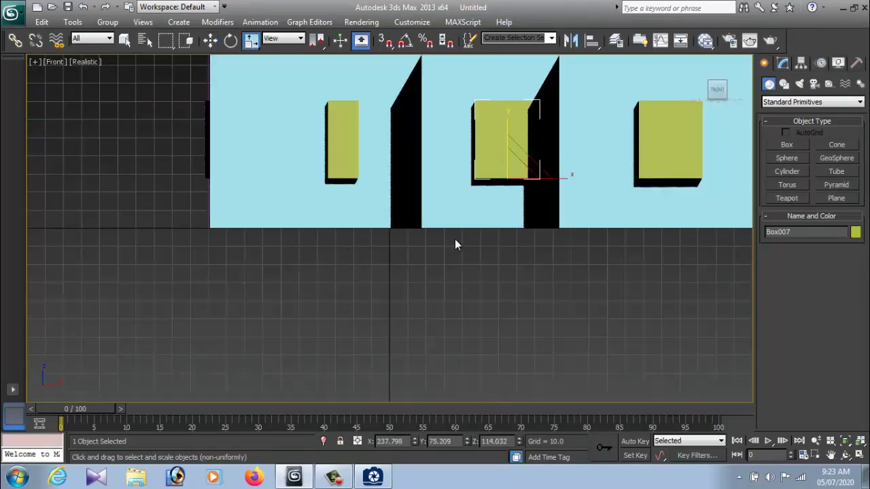
key(alt+w)
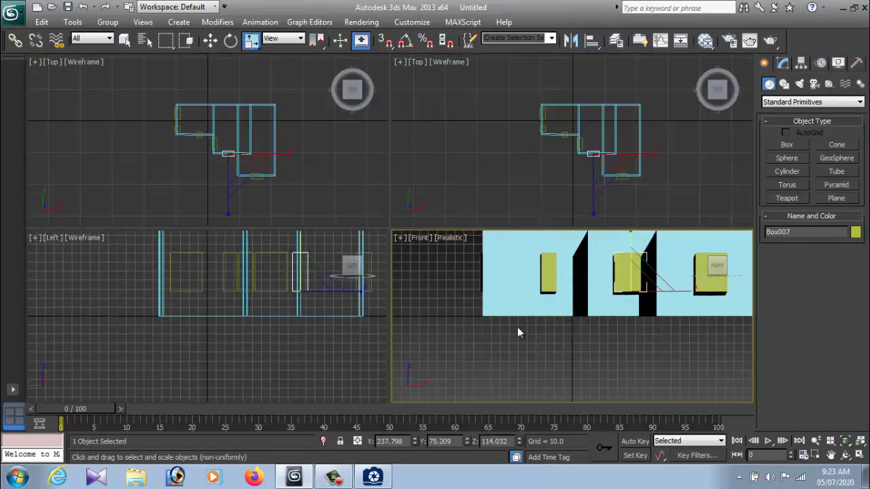
click(496, 364)
key(p)
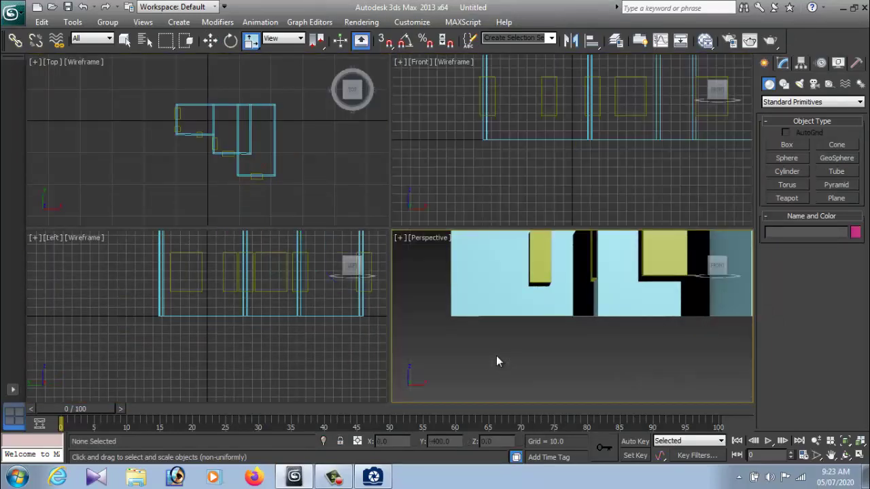
key(alt+w)
mouse_move(427, 281)
alt+middle_down()
mouse_move(513, 211)
mouse_move(482, 252)
mouse_move(468, 243)
mouse_move(437, 280)
alt+middle_up()
Flatten Box007's depth and lower it to floor level within the wall.
click(436, 281)
drag(437, 272, 424, 300)
key(w)
alt+middle_drag(424, 299, 484, 318)
key(r)
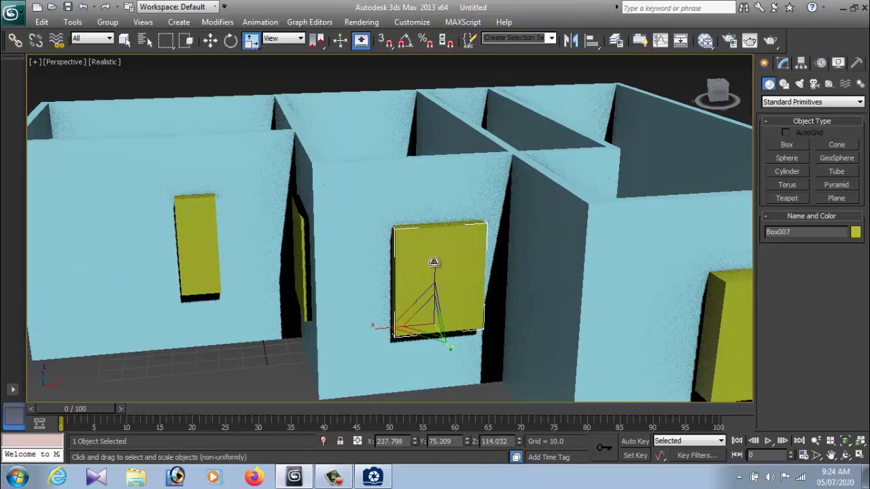
mouse_move(433, 262)
mouse_down()
mouse_move(435, 233)
mouse_move(444, 274)
mouse_move(435, 249)
mouse_move(440, 339)
mouse_up()
key(w)
alt+middle_drag(439, 338, 528, 300)
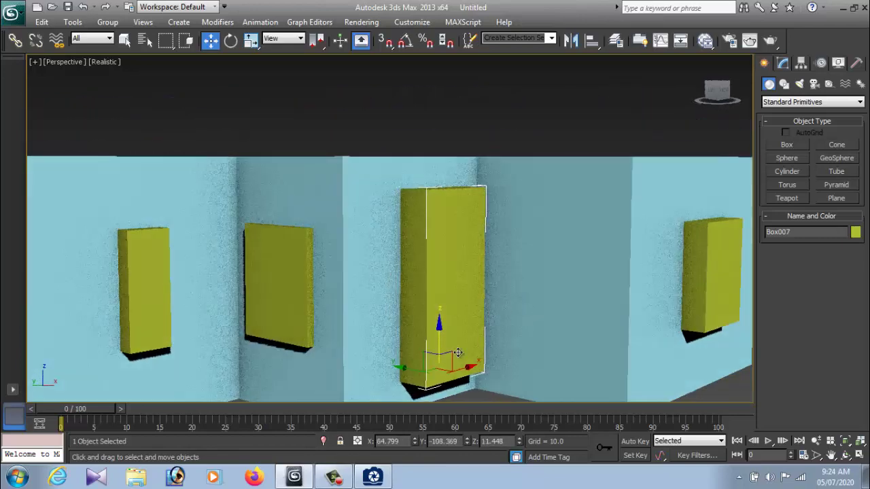
drag(404, 370, 401, 369)
mouse_move(401, 369)
alt+middle_down()
mouse_move(485, 295)
mouse_move(426, 232)
alt+middle_up()
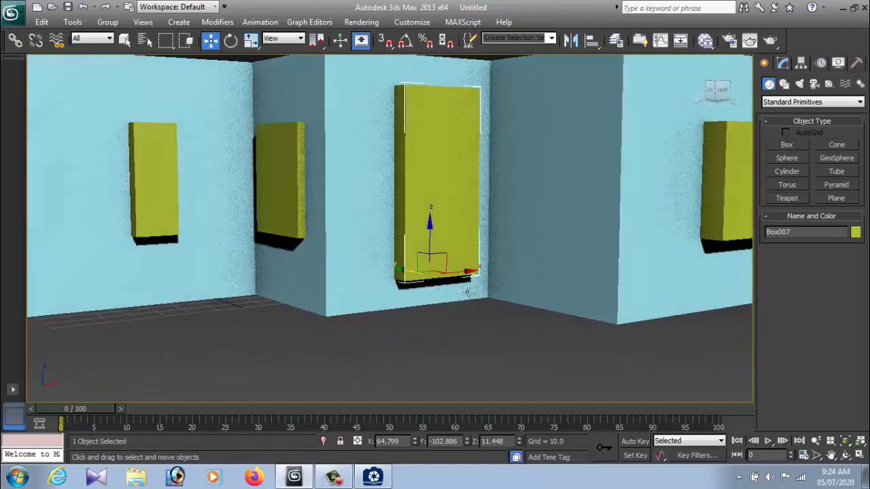
drag(430, 224, 440, 260)
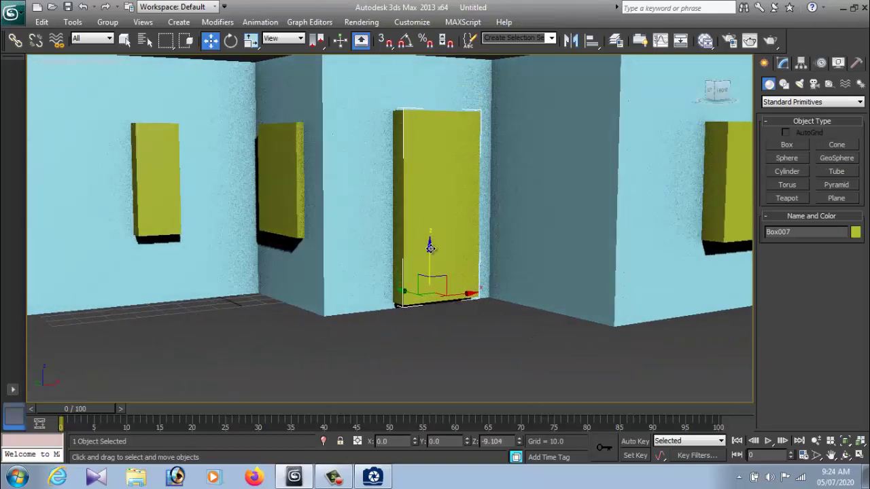
Scale Box007 shorter and narrower into a door shape, then slide it into place.
mouse_move(440, 260)
alt+middle_down()
mouse_move(449, 307)
mouse_move(475, 291)
alt+middle_up()
key(r)
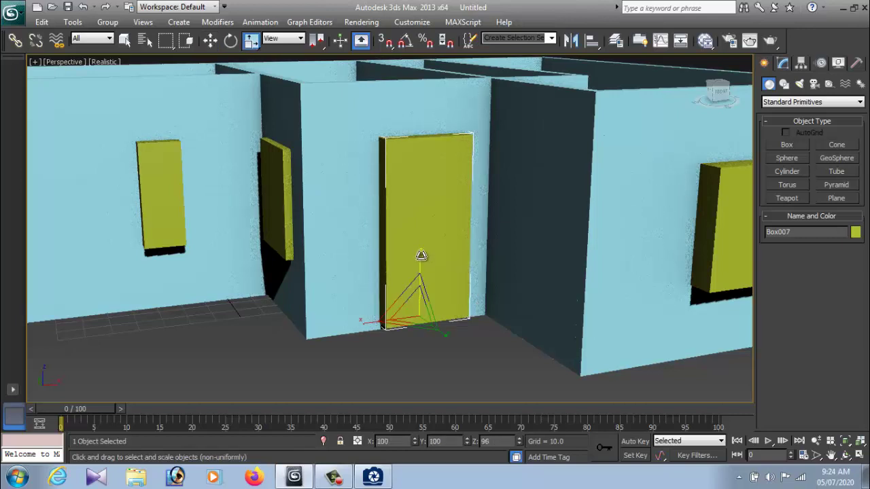
drag(422, 256, 422, 283)
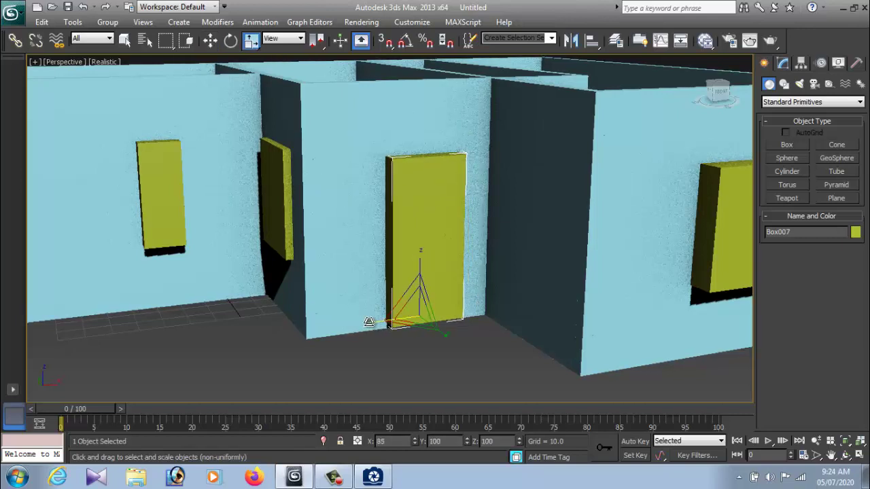
drag(361, 324, 365, 321)
key(w)
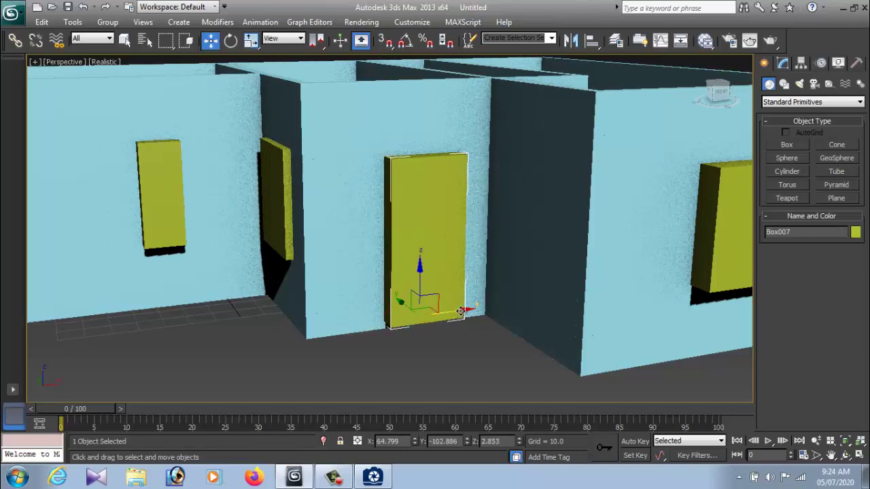
drag(461, 311, 478, 310)
Copy the tall window box Box008 and set the copy into the adjacent wall.
click(463, 344)
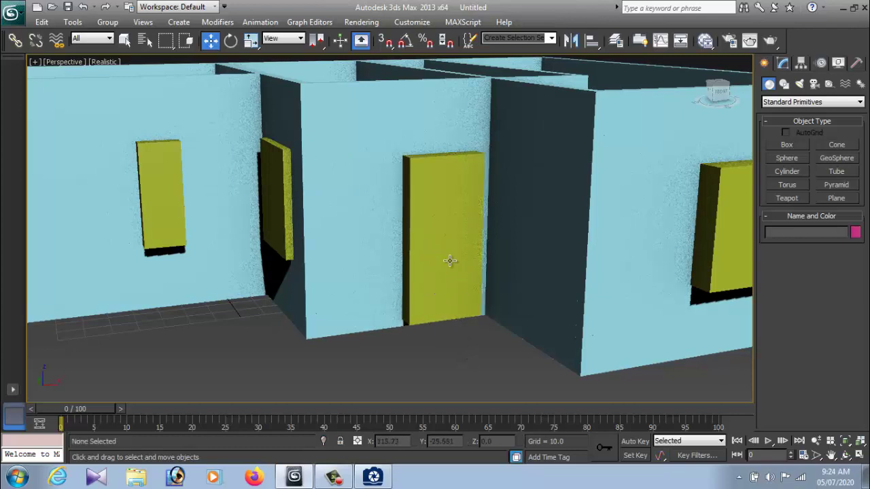
click(449, 260)
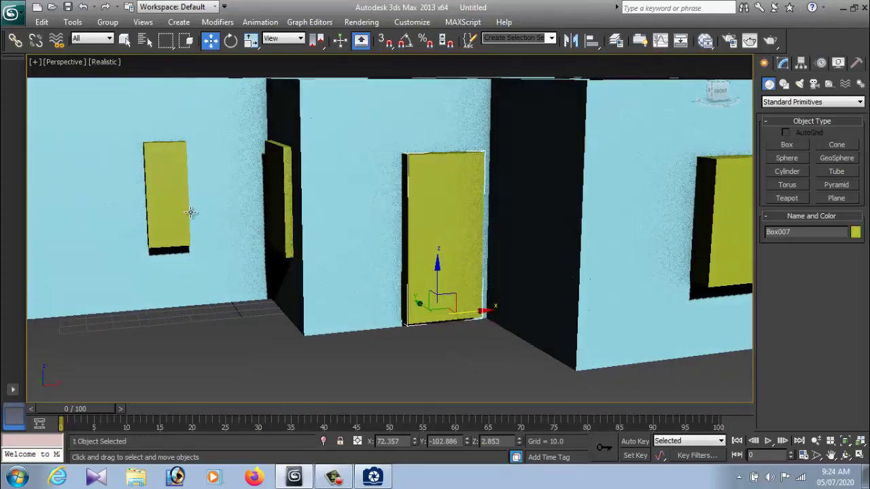
click(191, 213)
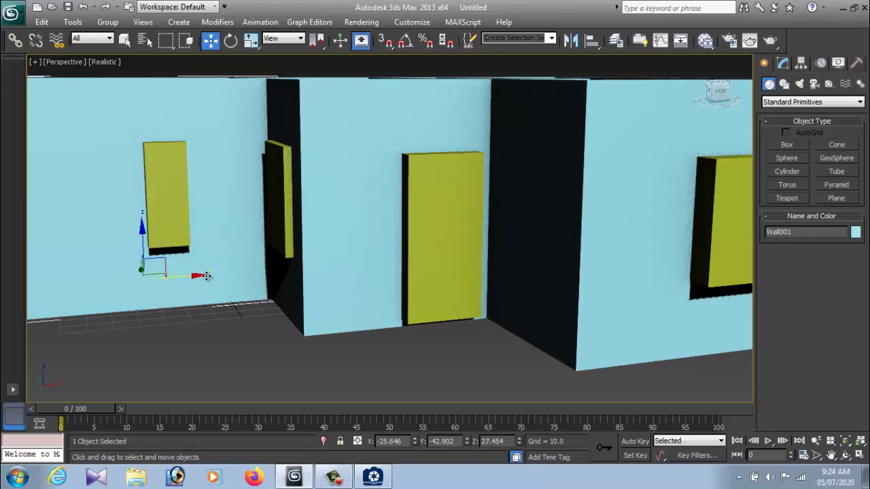
alt+middle_drag(203, 297, 244, 311)
click(228, 217)
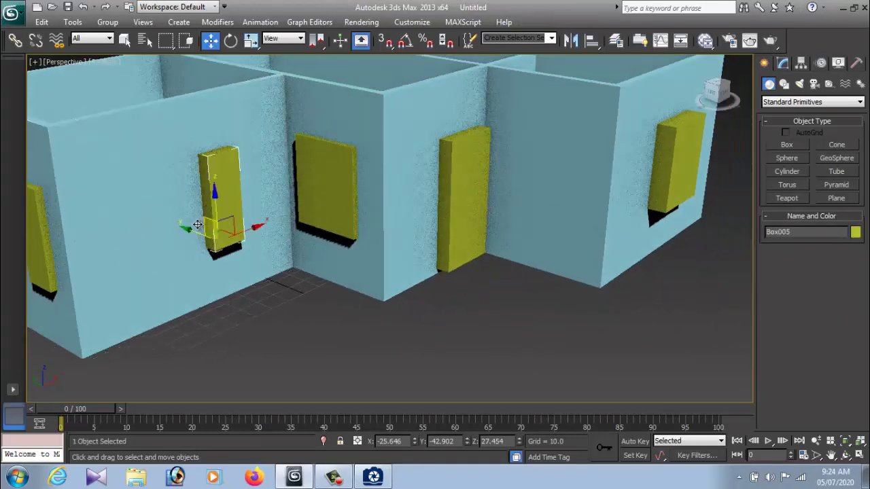
shift+drag(189, 227, 340, 280)
click(435, 293)
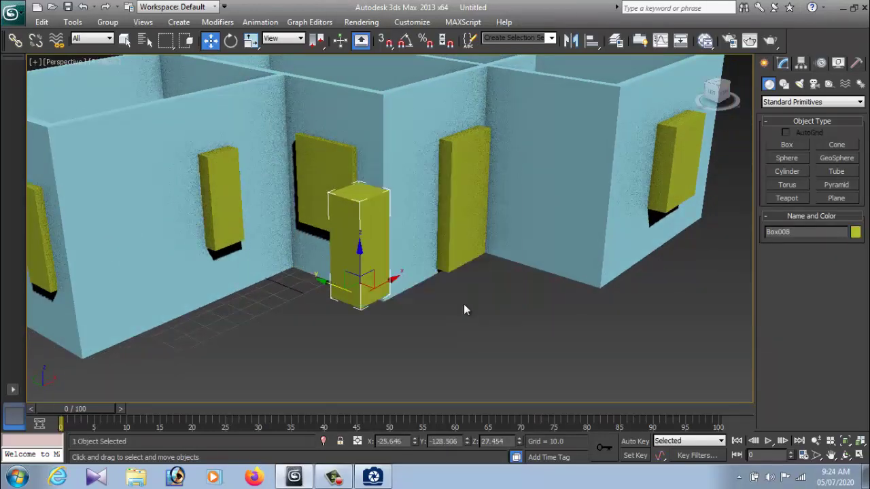
alt+middle_drag(463, 304, 410, 325)
drag(407, 296, 549, 297)
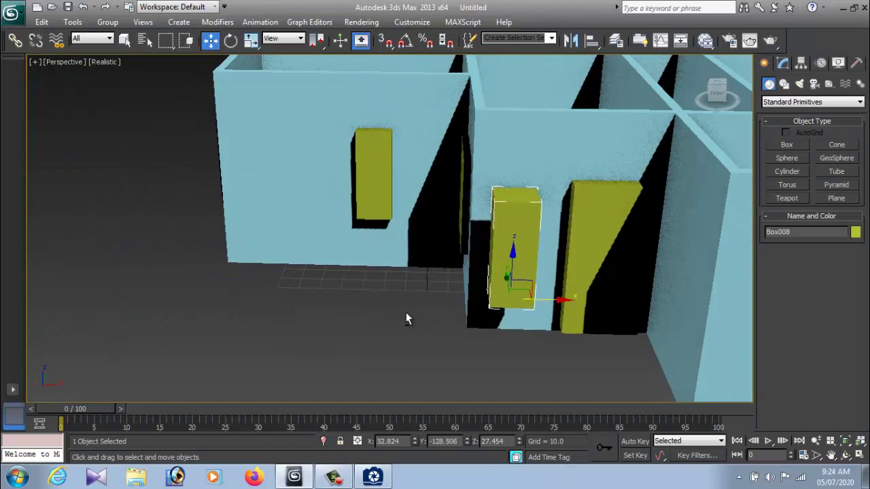
alt+middle_drag(406, 312, 533, 311)
drag(464, 301, 395, 300)
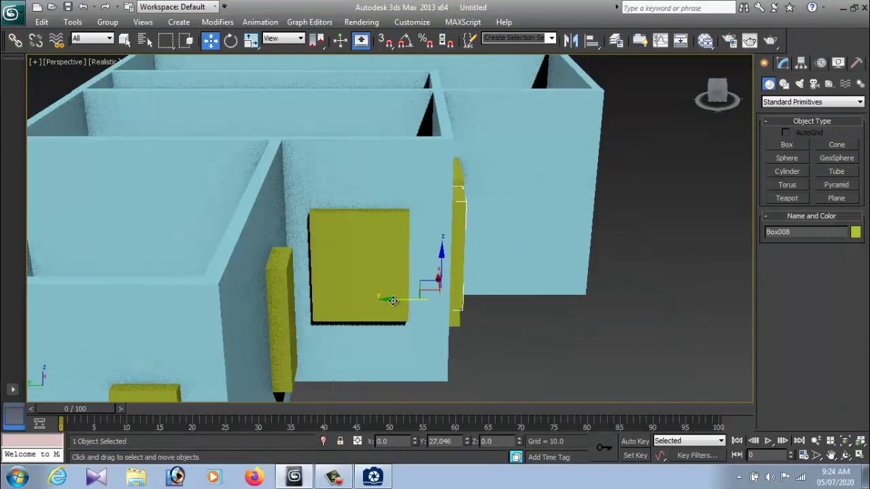
alt+middle_drag(393, 300, 412, 294)
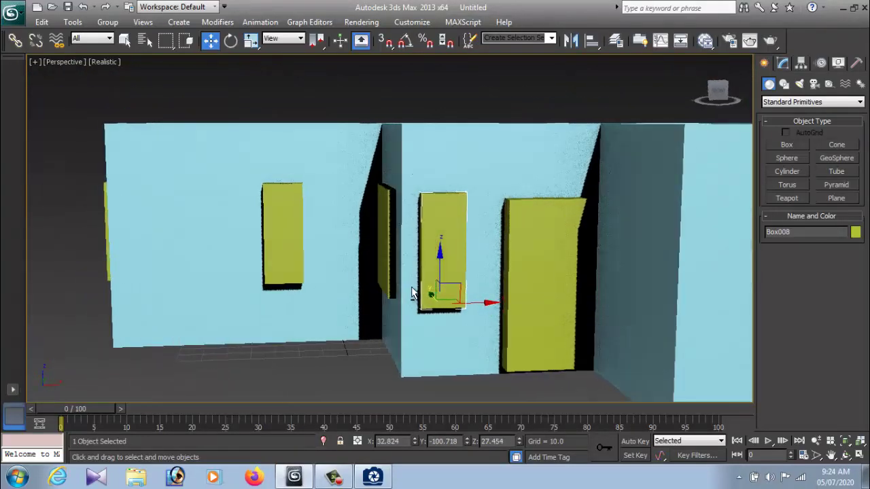
Select five window boxes and lower them slightly along Z.
click(544, 257)
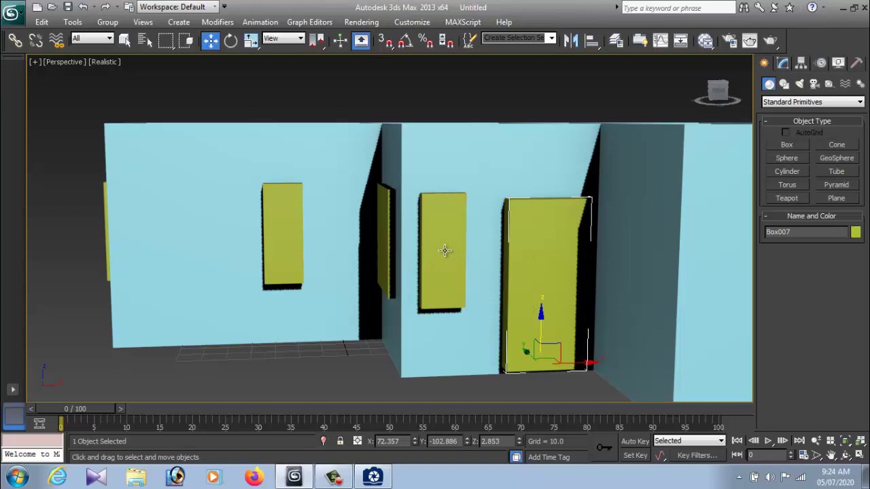
click(444, 251)
ctrl+click(384, 244)
ctrl+click(295, 243)
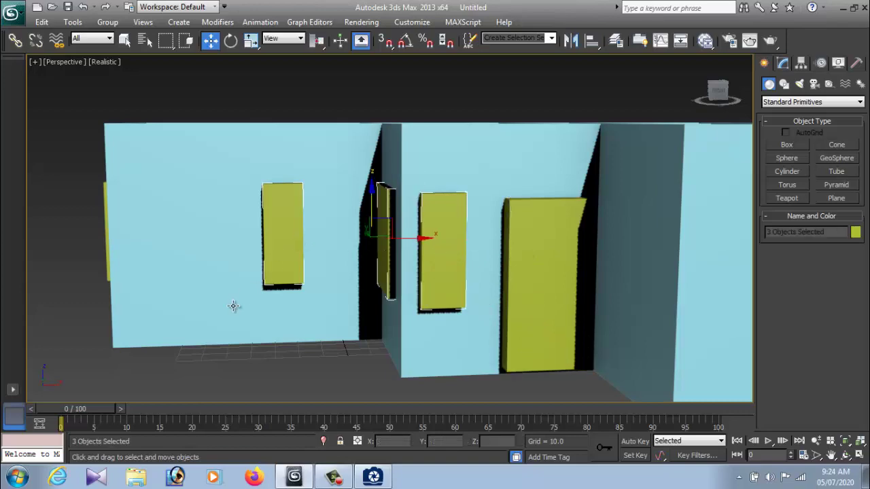
mouse_move(202, 310)
alt+middle_down()
mouse_move(278, 311)
mouse_move(301, 281)
alt+middle_up()
ctrl+click(301, 281)
ctrl+click(256, 271)
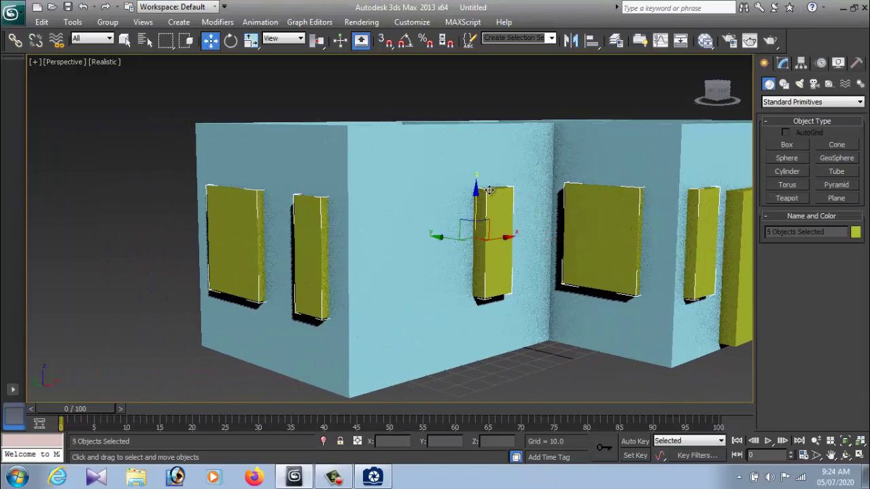
drag(489, 191, 488, 199)
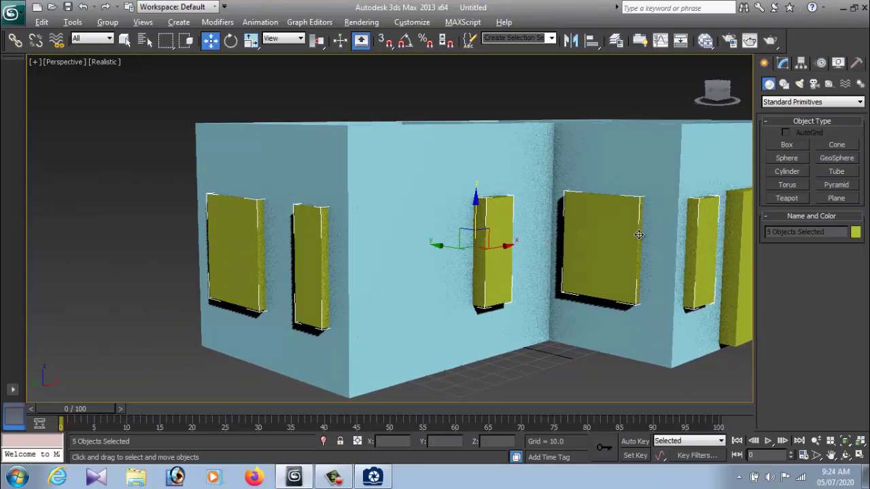
mouse_move(639, 235)
alt+middle_down()
mouse_move(570, 240)
mouse_move(496, 204)
alt+middle_up()
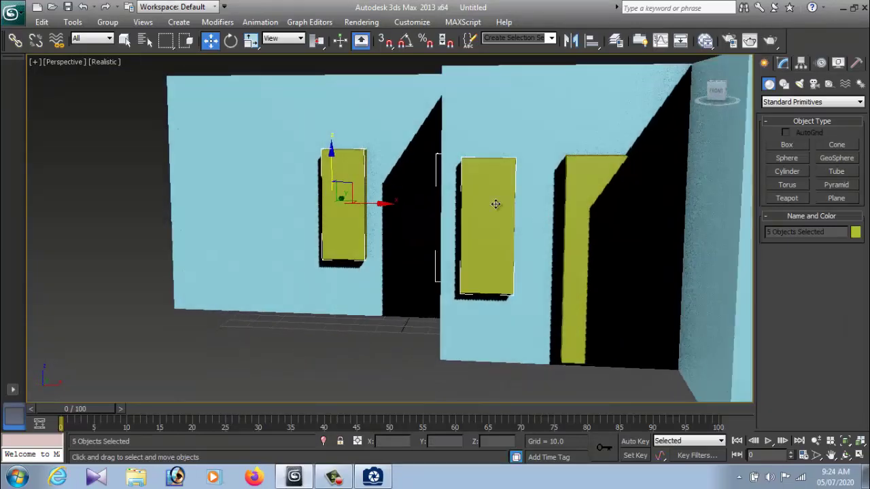
click(331, 153)
click(297, 318)
scroll(297, 318, down, 5)
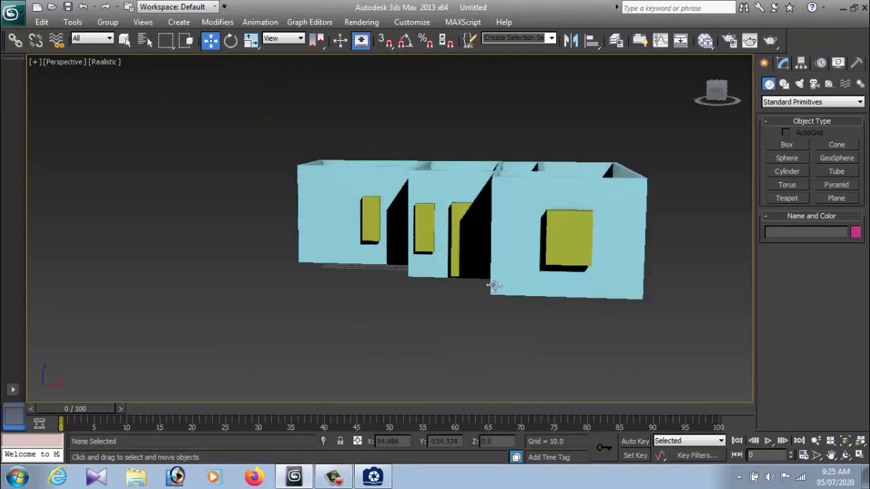
Check the two-storey house reference photo in ACDSee, then hide it again.
scroll(515, 285, up, 4)
scroll(515, 285, down, 2)
click(372, 476)
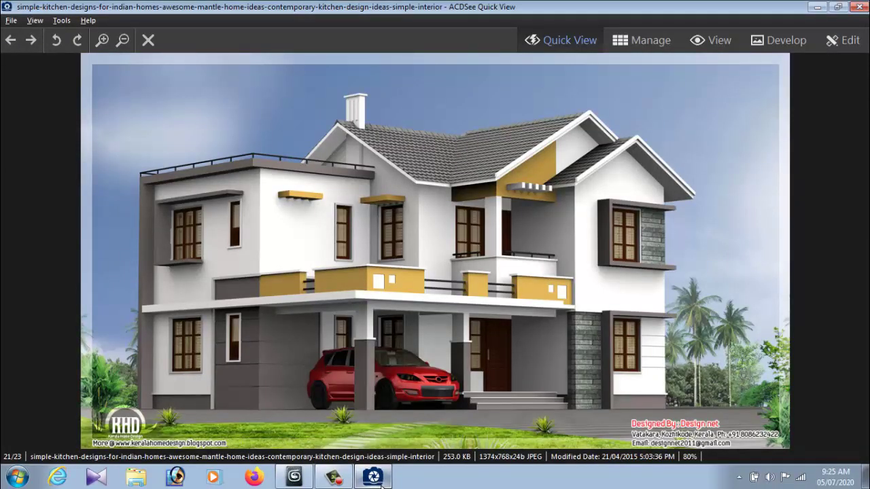
click(379, 479)
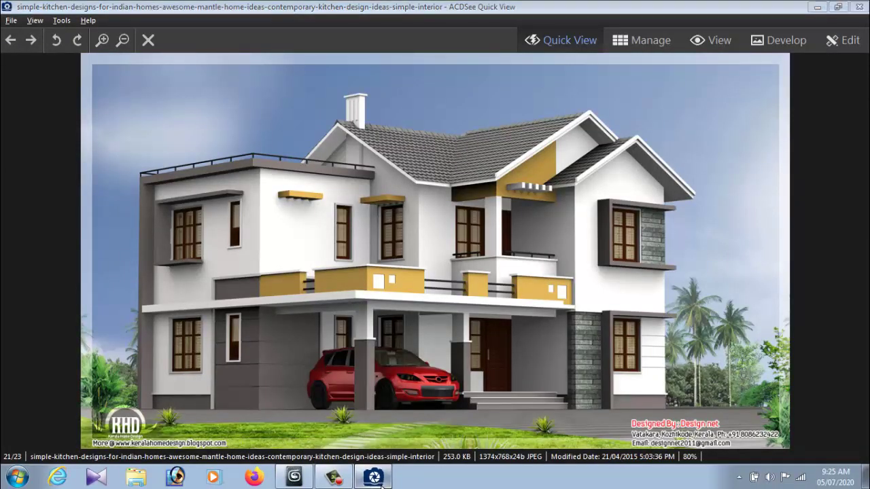
Realign the tall window box Box008 with the Move tool, nudging it slightly left into place.
drag(533, 238, 585, 260)
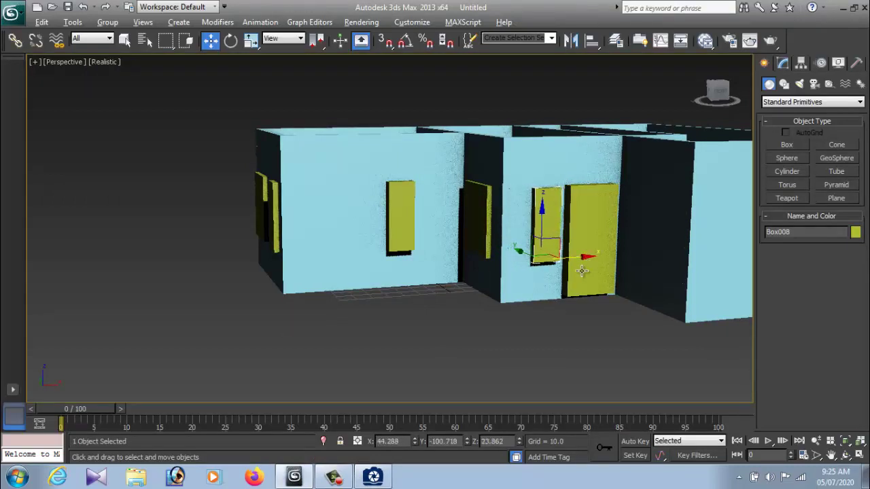
alt+middle_drag(586, 266, 552, 268)
drag(586, 262, 578, 262)
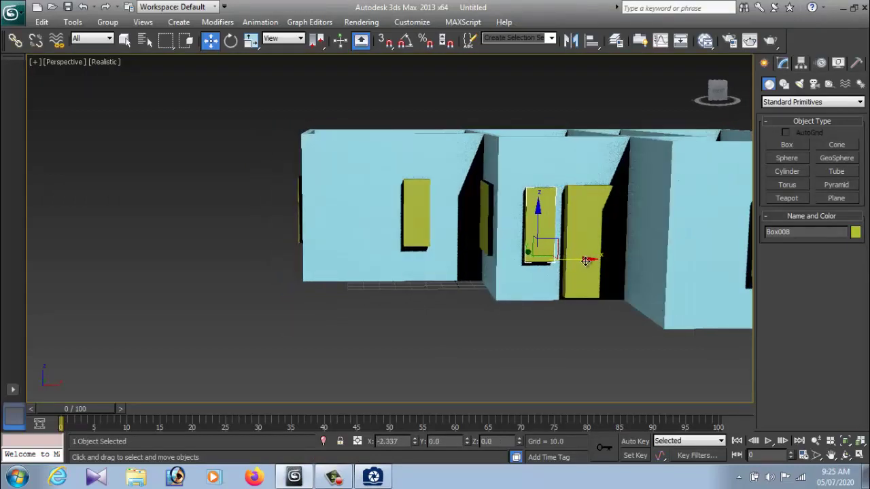
click(556, 296)
scroll(561, 289, down, 3)
mouse_move(563, 291)
alt+middle_down()
mouse_move(581, 292)
mouse_move(475, 291)
alt+middle_up()
scroll(466, 302, down, 2)
scroll(456, 315, up, 3)
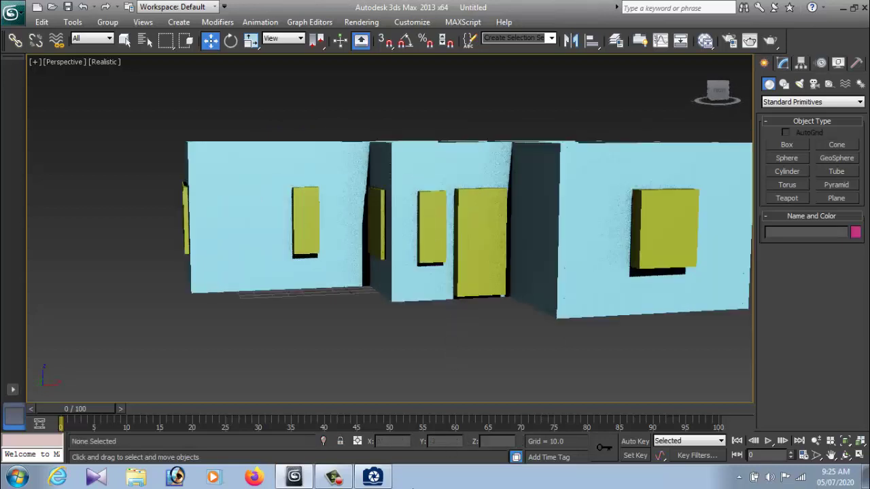
Compare the building against the house reference photo several more times from a slightly orbited view.
click(372, 477)
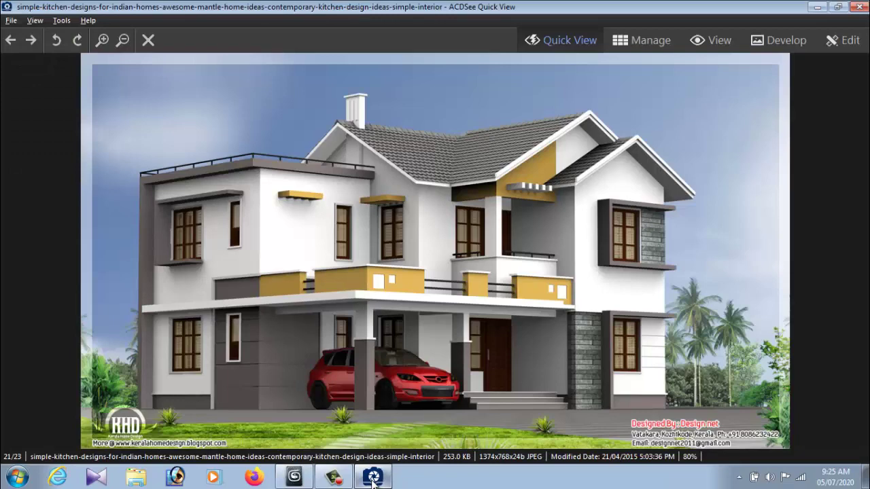
click(373, 478)
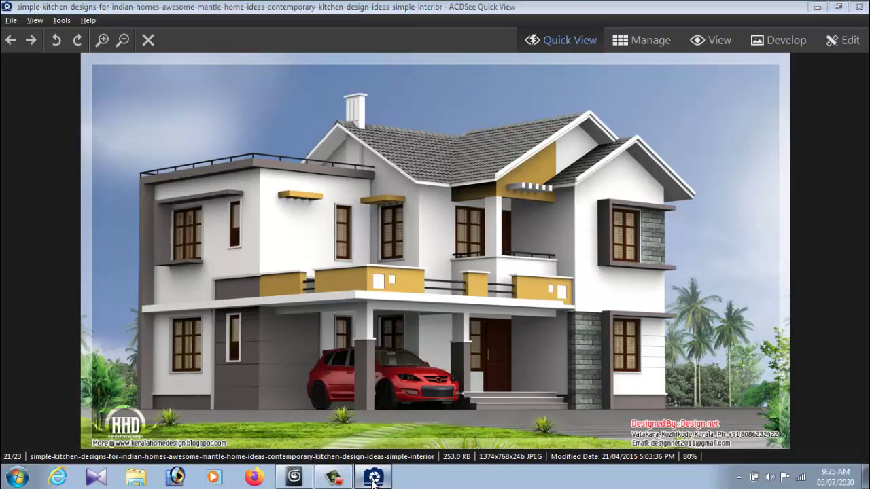
click(373, 478)
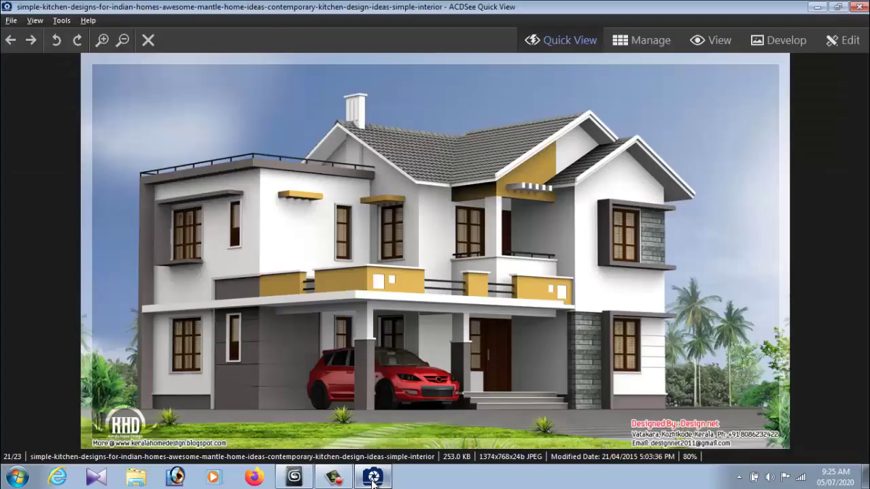
click(372, 477)
alt+middle_drag(244, 252, 264, 253)
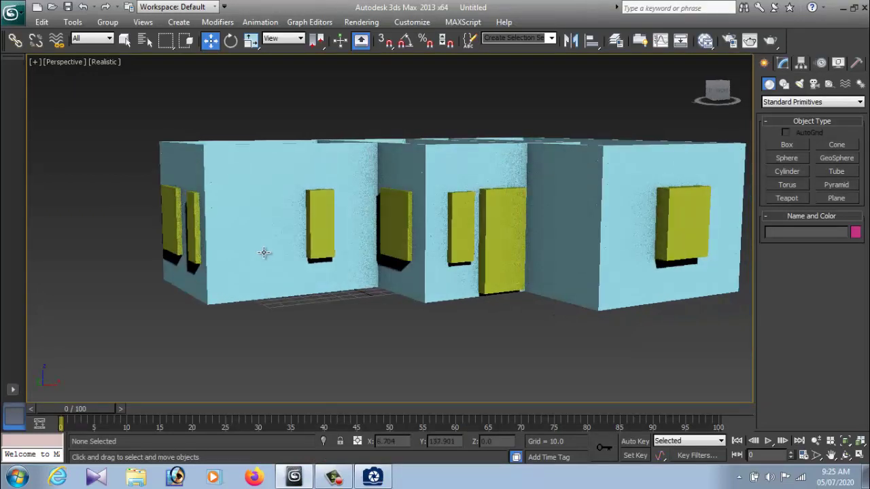
click(372, 478)
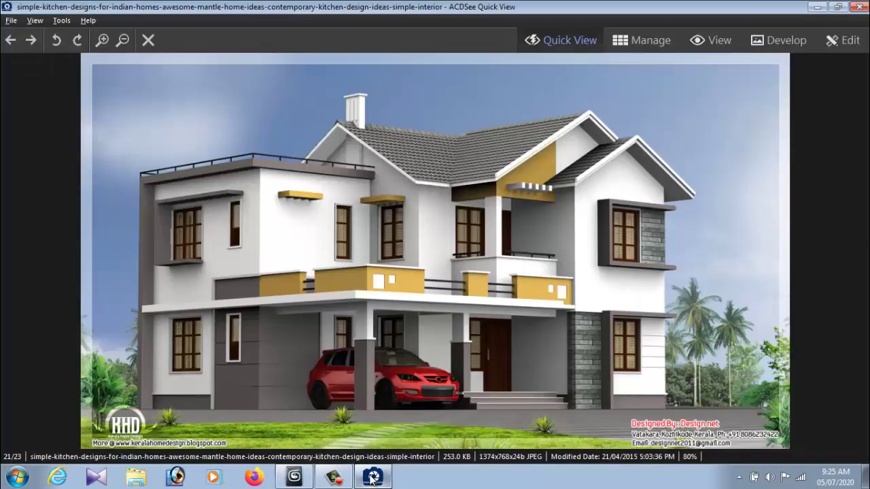
click(372, 478)
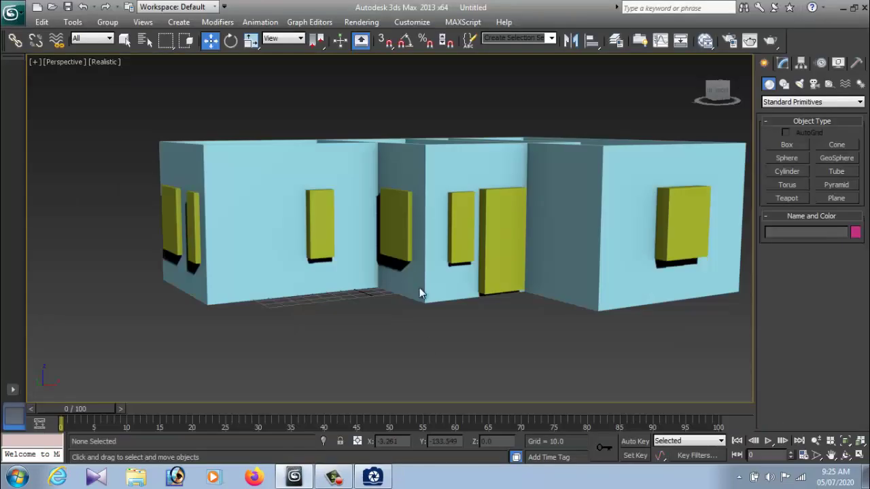
scroll(186, 140, down, 3)
Clone all ten walls and window boxes as one copy lifted up the Z axis.
drag(187, 140, 595, 357)
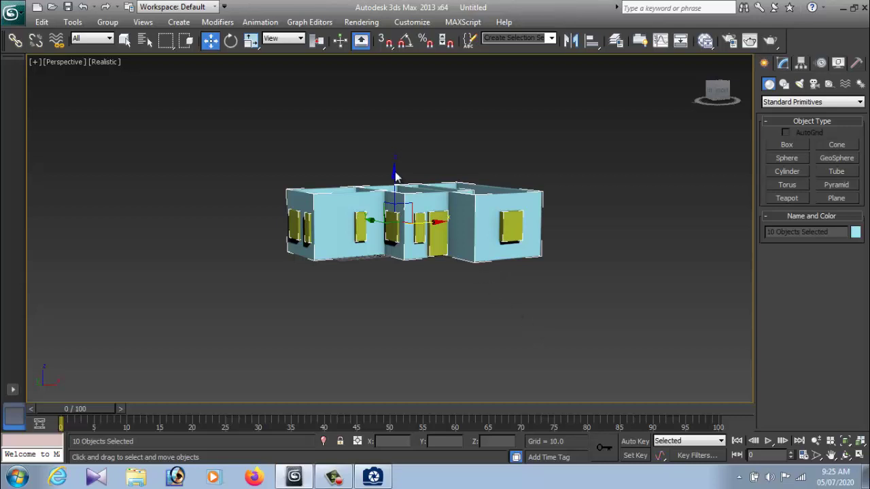
shift+drag(393, 169, 394, 102)
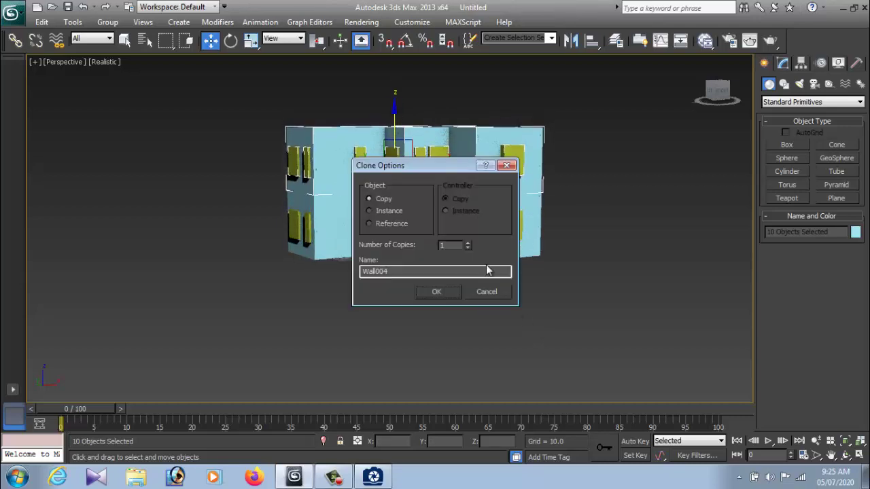
click(436, 291)
Raise the copied storey slightly so it sits atop the ground floor.
scroll(456, 304, up, 3)
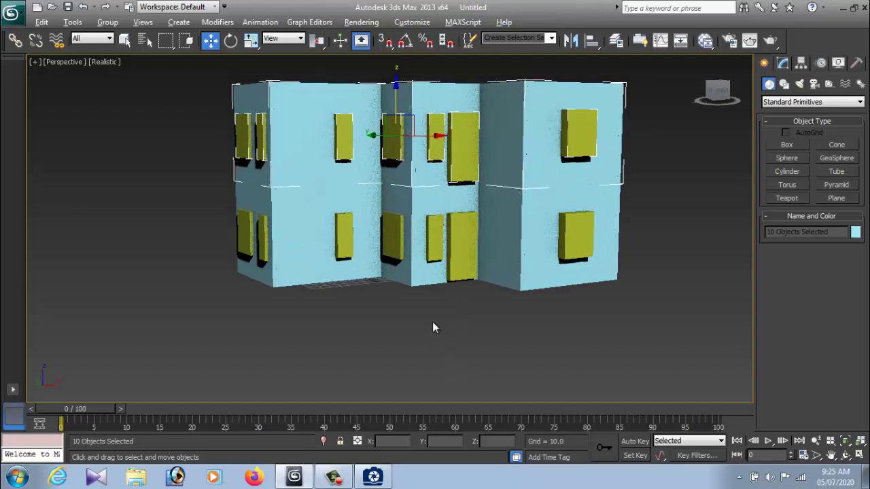
mouse_move(435, 327)
alt+middle_down()
mouse_move(442, 311)
mouse_move(439, 336)
alt+middle_up()
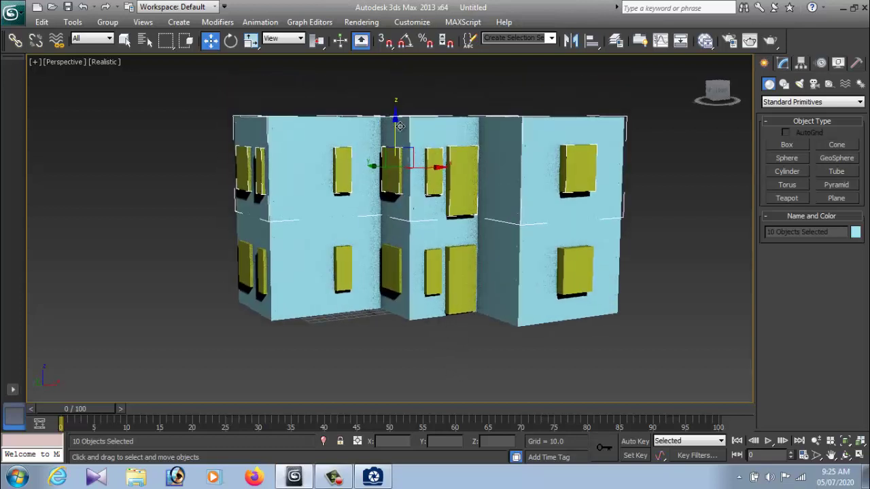
drag(394, 120, 394, 114)
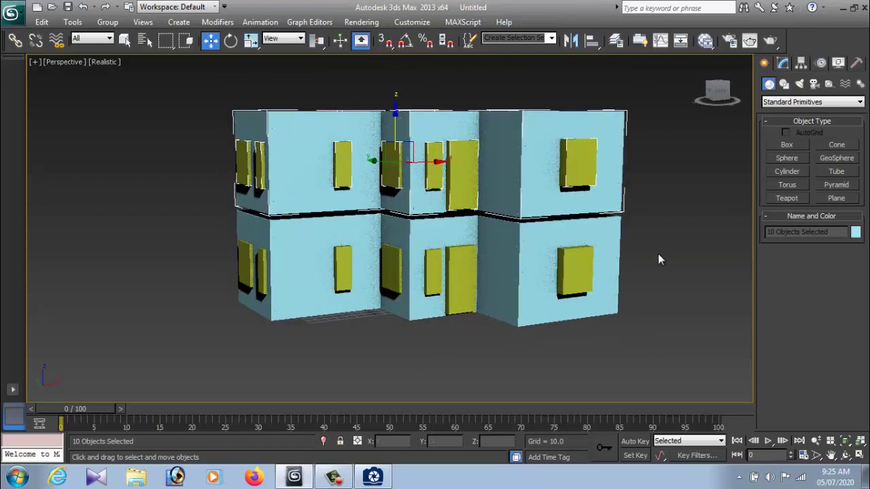
click(655, 278)
mouse_move(655, 285)
alt+middle_down()
mouse_move(573, 247)
mouse_move(624, 248)
mouse_move(388, 233)
mouse_move(486, 248)
mouse_move(473, 248)
alt+middle_up()
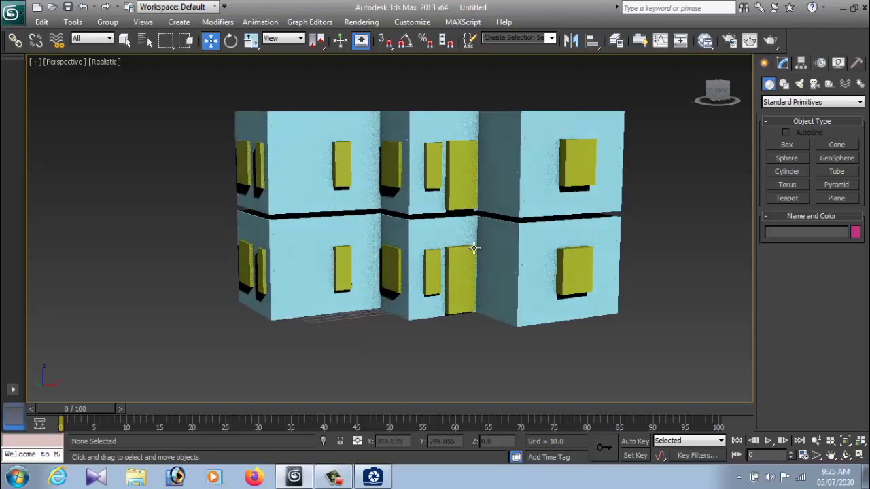
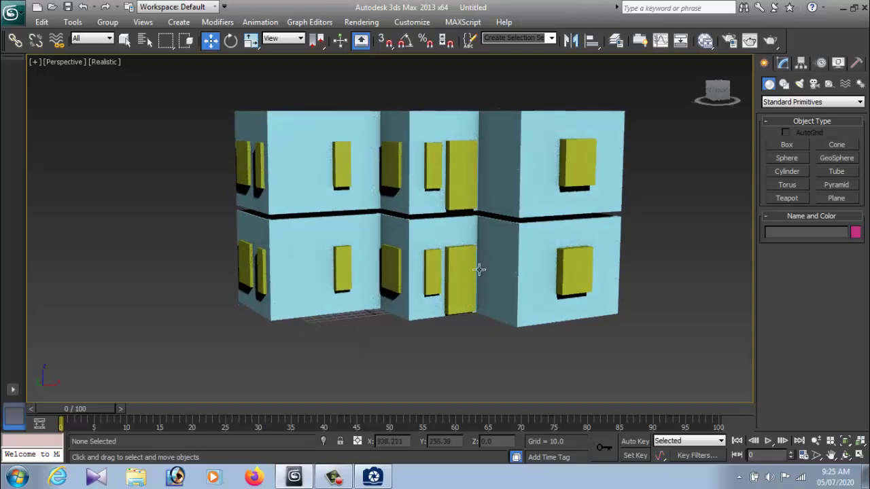
Compare the house model against the reference photo of the house.
click(379, 479)
click(380, 484)
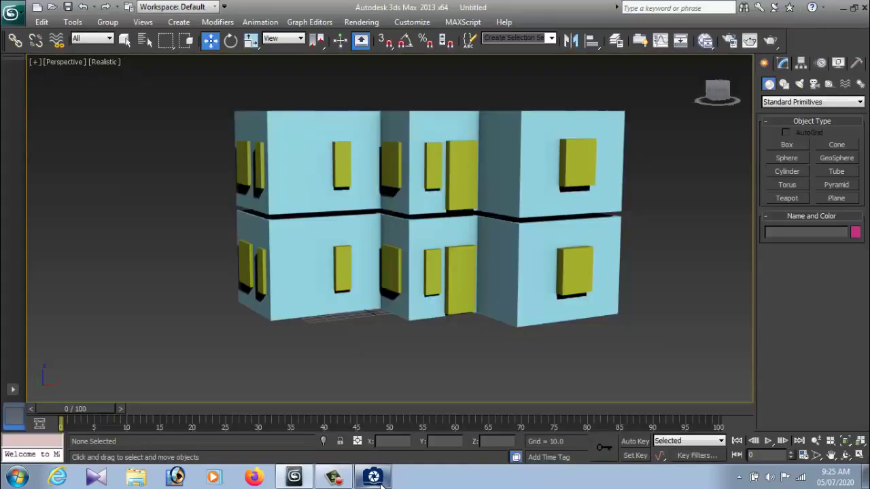
click(381, 484)
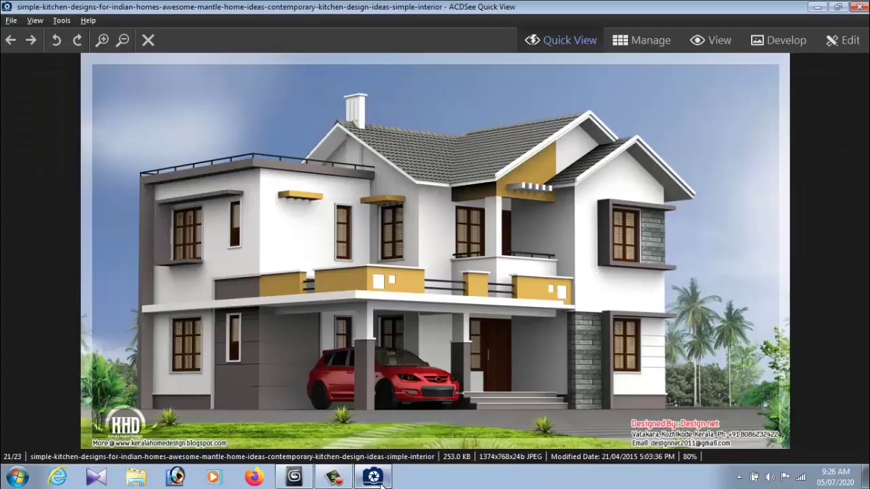
click(380, 484)
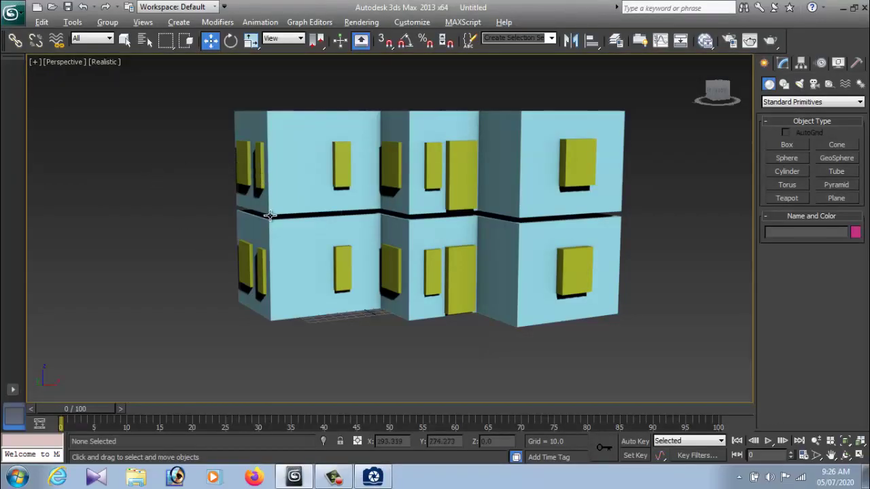
Clone the upper-left yellow window block off to the left of the house.
mouse_move(270, 216)
alt+middle_down()
mouse_move(334, 218)
mouse_move(290, 223)
alt+middle_up()
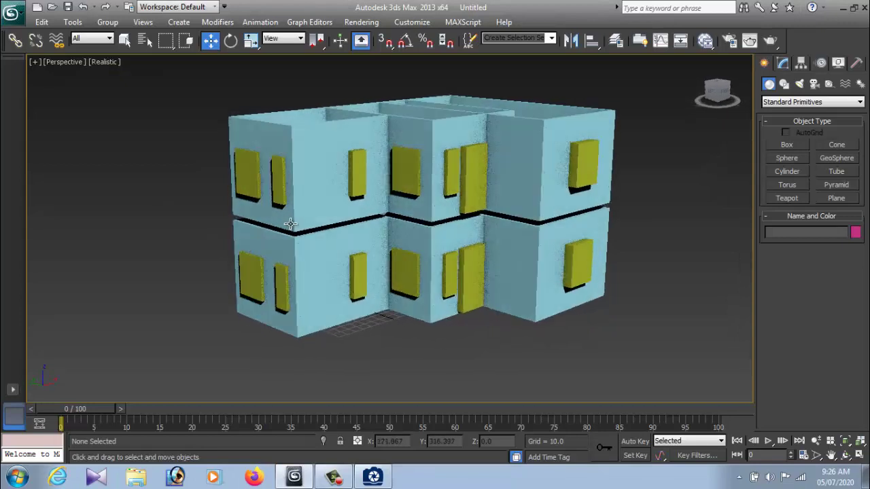
click(251, 184)
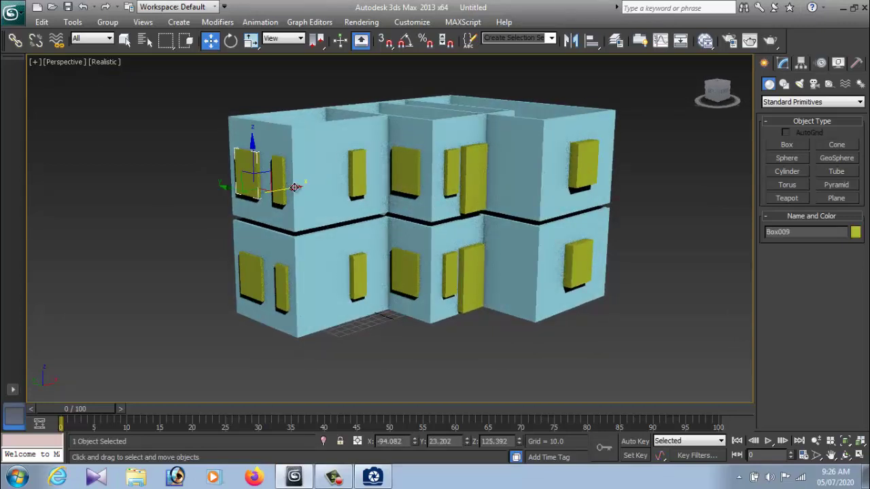
shift+drag(294, 187, 194, 197)
click(434, 291)
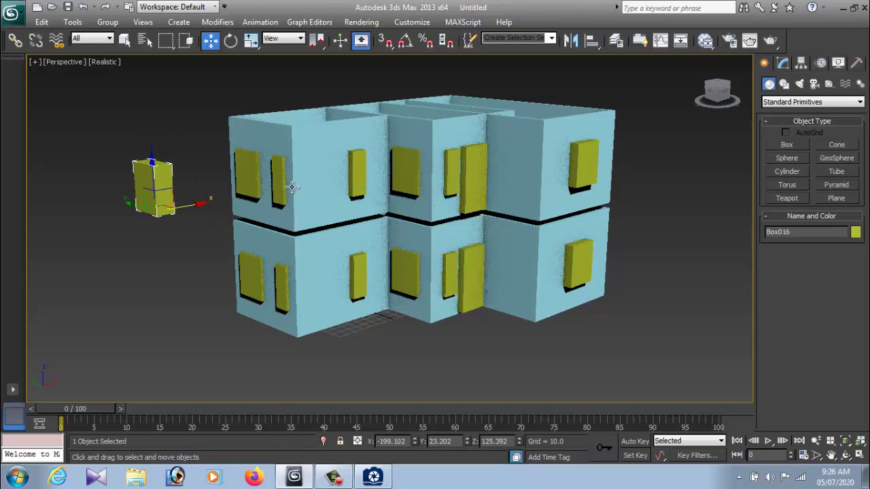
Clone a second window block, set it beside the first spare, and select Wall004.
click(288, 186)
shift+drag(319, 194, 134, 250)
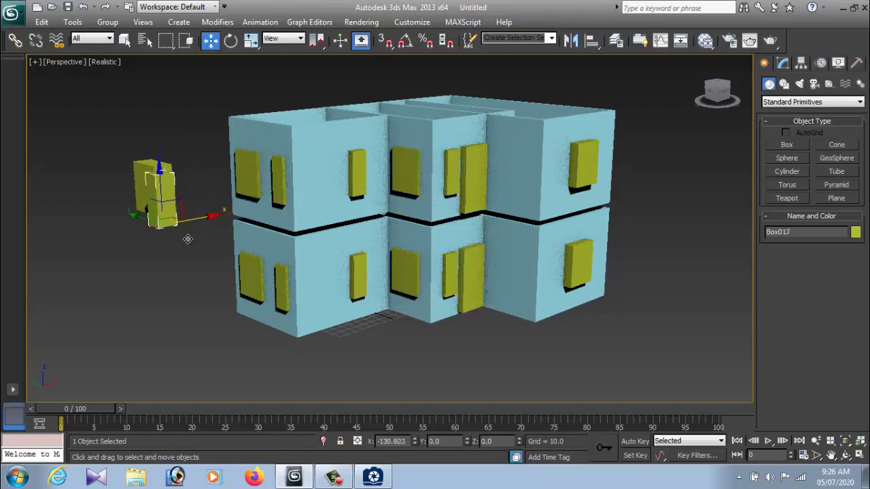
click(436, 292)
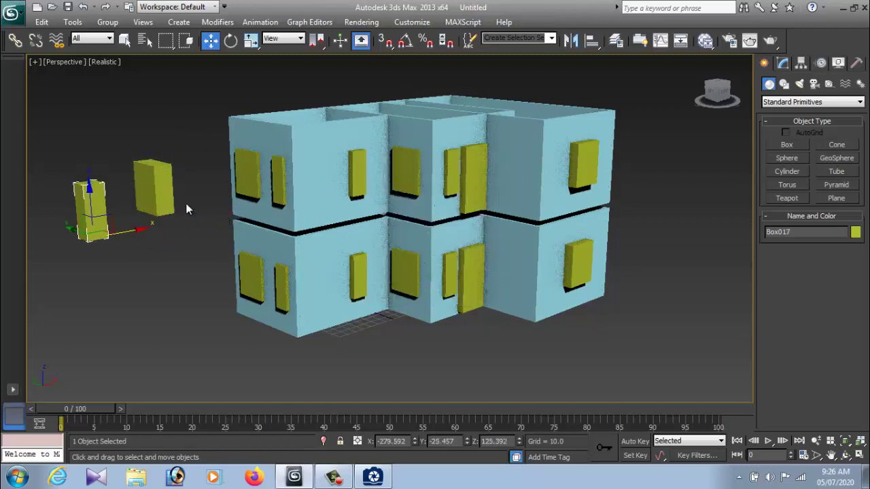
click(170, 203)
drag(202, 204, 93, 204)
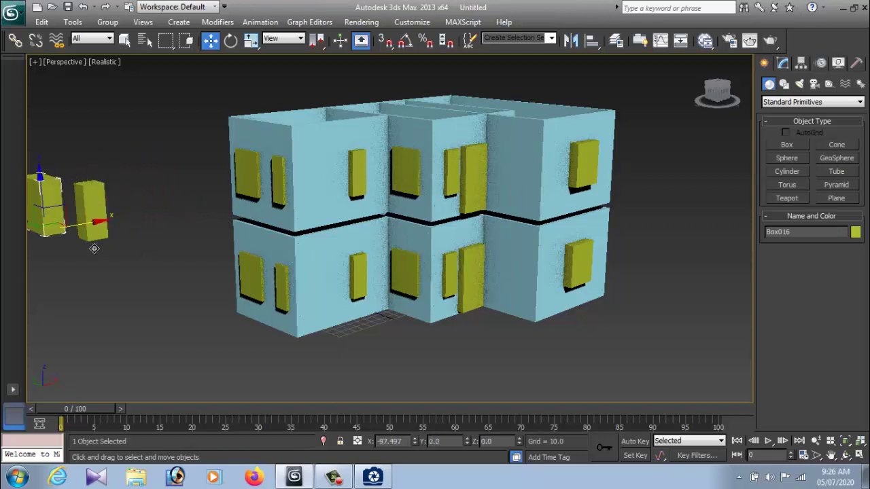
click(170, 258)
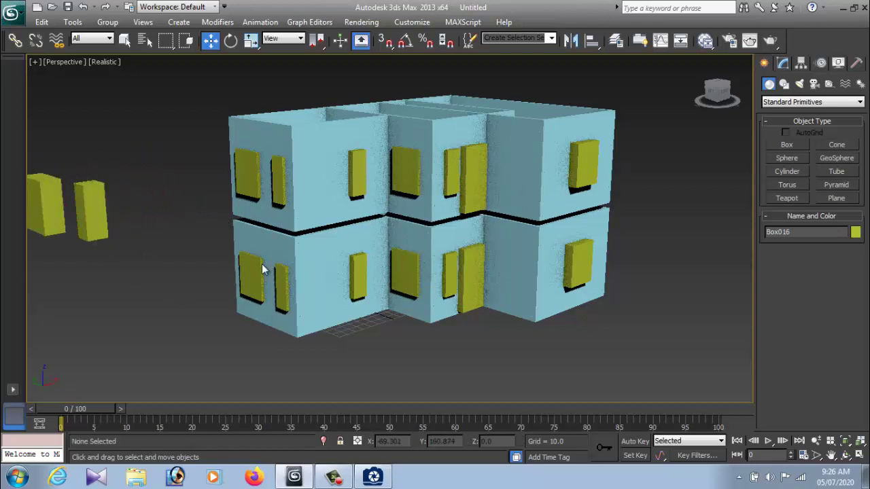
click(319, 194)
click(782, 104)
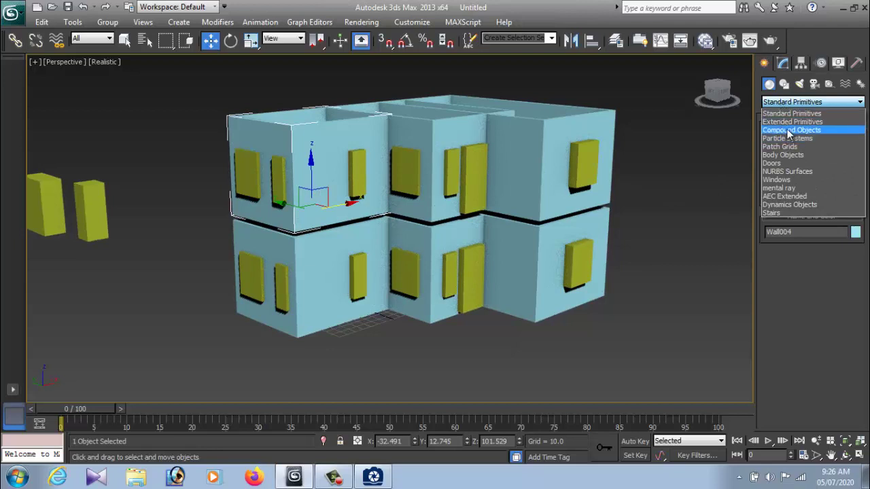
ProBoolean-subtract the three window blocks from upper-left Wall004, undoing the stray lower-wall pick.
click(787, 130)
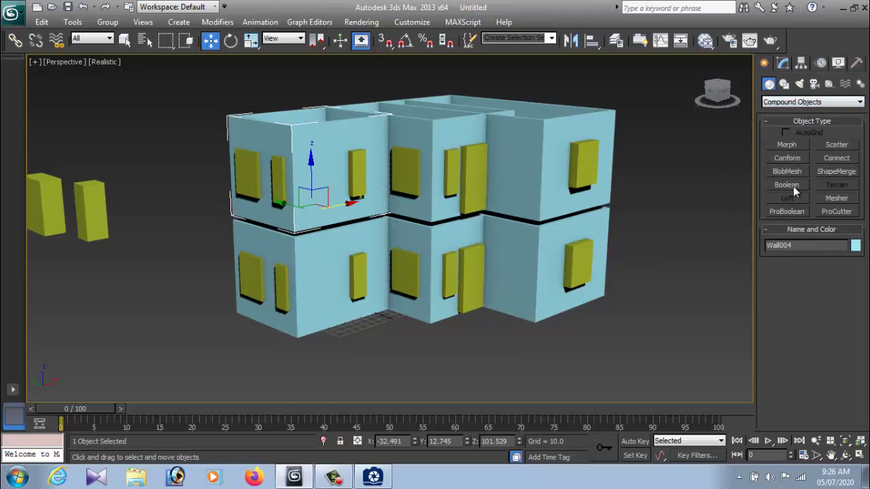
click(793, 187)
click(791, 211)
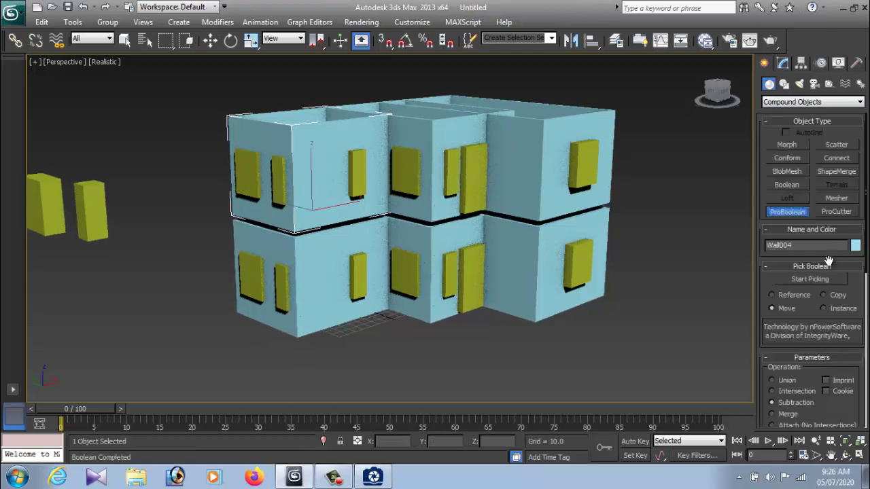
click(810, 280)
click(255, 170)
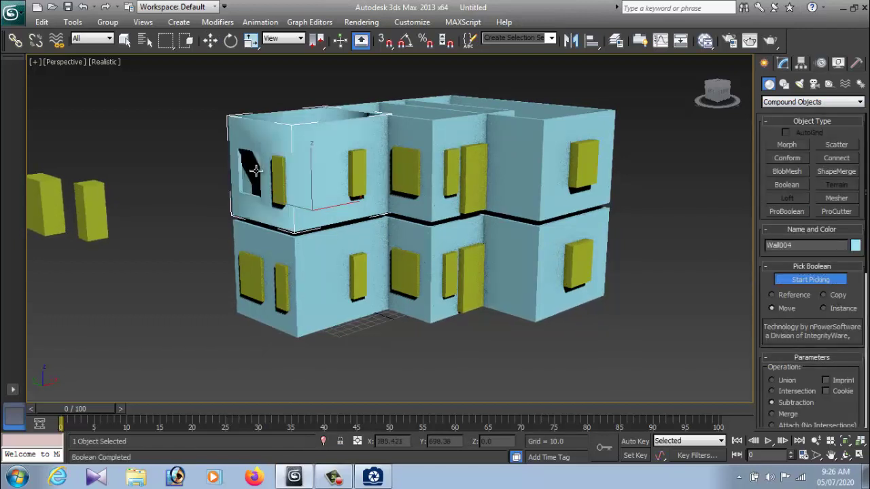
click(278, 181)
click(354, 178)
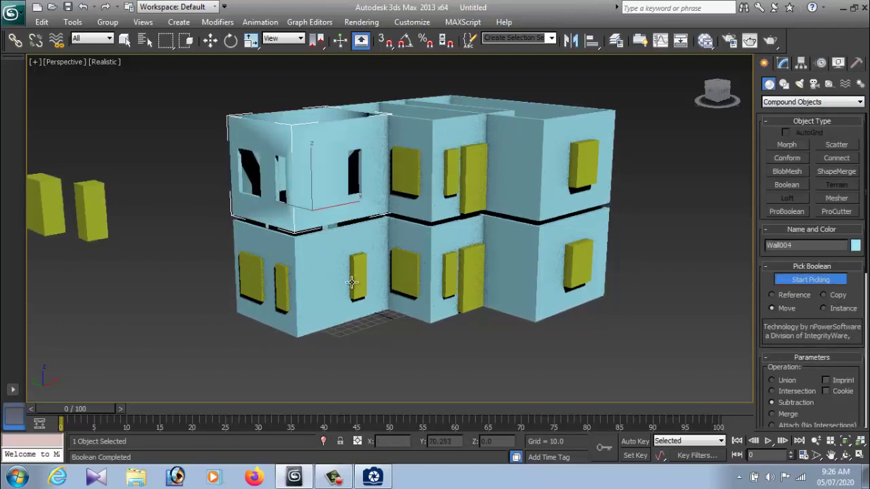
click(353, 282)
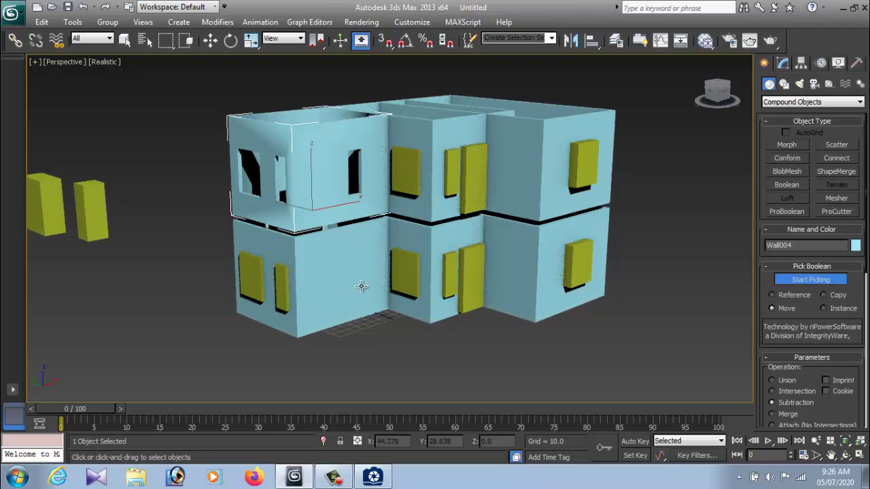
key(ctrl+z)
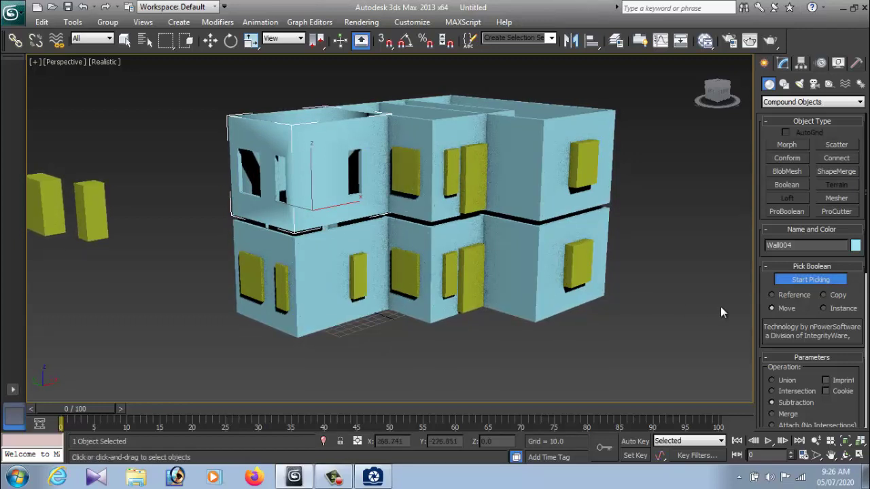
key(w)
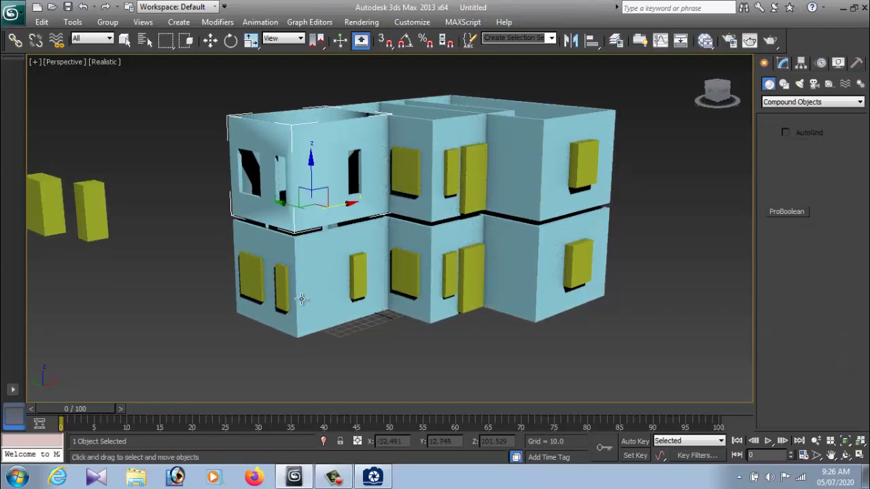
ProBoolean-subtract the three window blocks from lower-left Wall001 and inspect the openings.
click(327, 305)
click(787, 212)
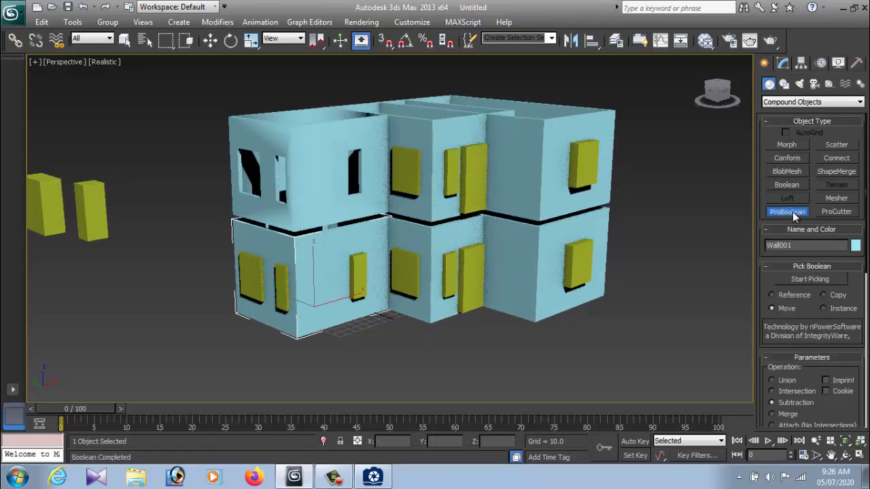
click(812, 279)
click(369, 281)
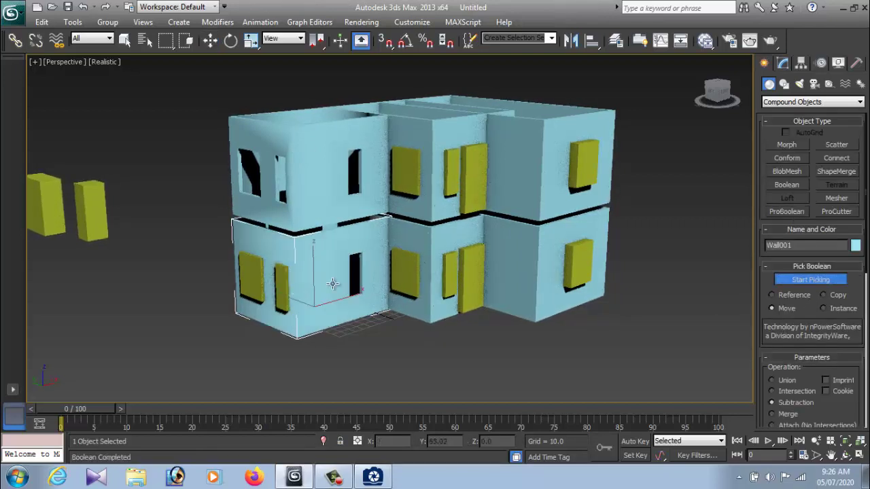
click(282, 296)
click(264, 301)
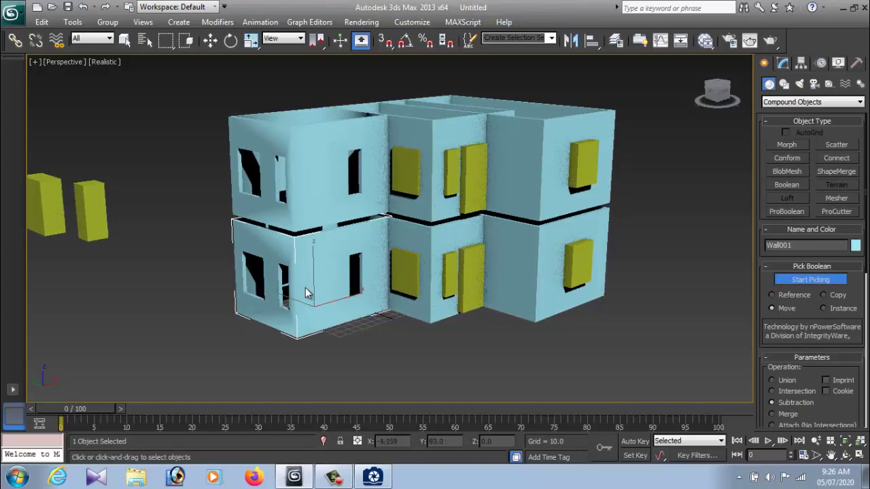
mouse_move(307, 301)
alt+middle_down()
mouse_move(291, 296)
mouse_move(252, 209)
mouse_move(518, 214)
mouse_move(442, 204)
mouse_move(408, 180)
alt+middle_up()
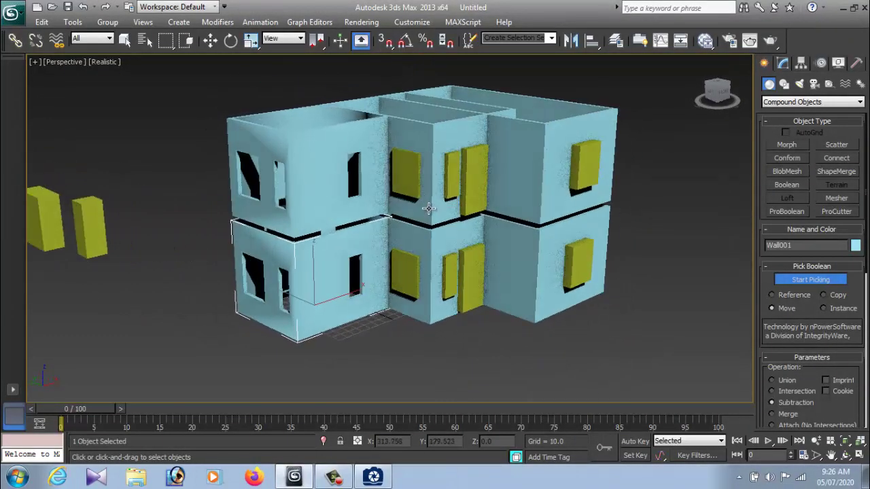
Cut the window block and two door blocks out of the upper-middle wall with ProBoolean.
key(w)
click(409, 145)
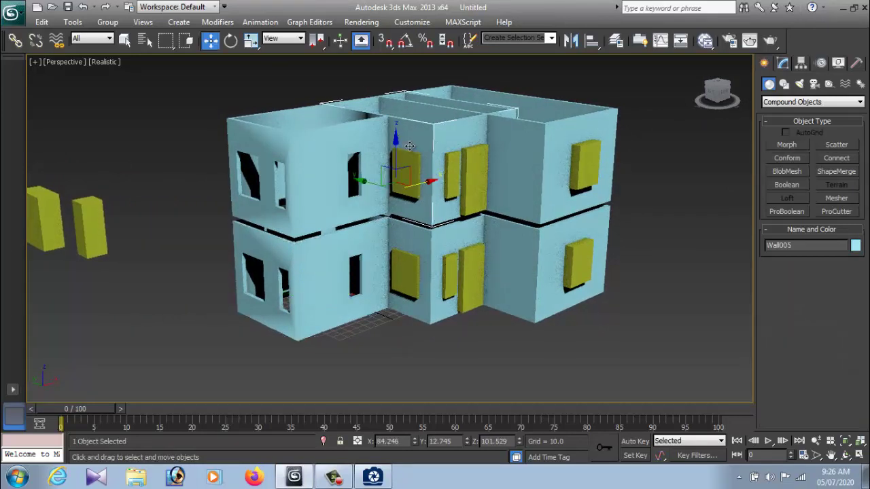
click(778, 213)
click(774, 280)
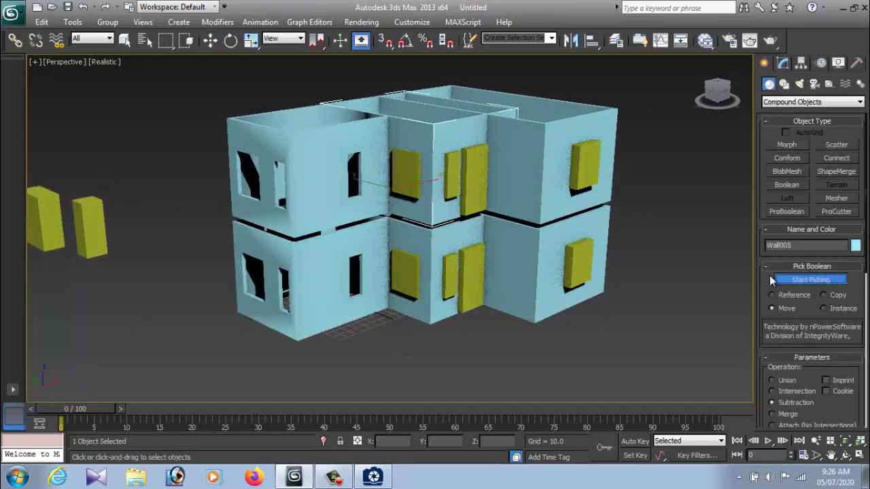
click(418, 181)
click(454, 181)
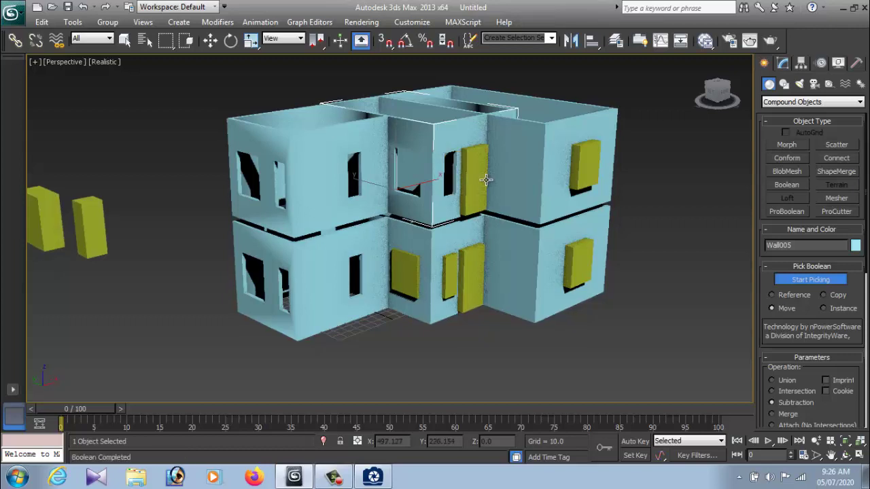
click(478, 180)
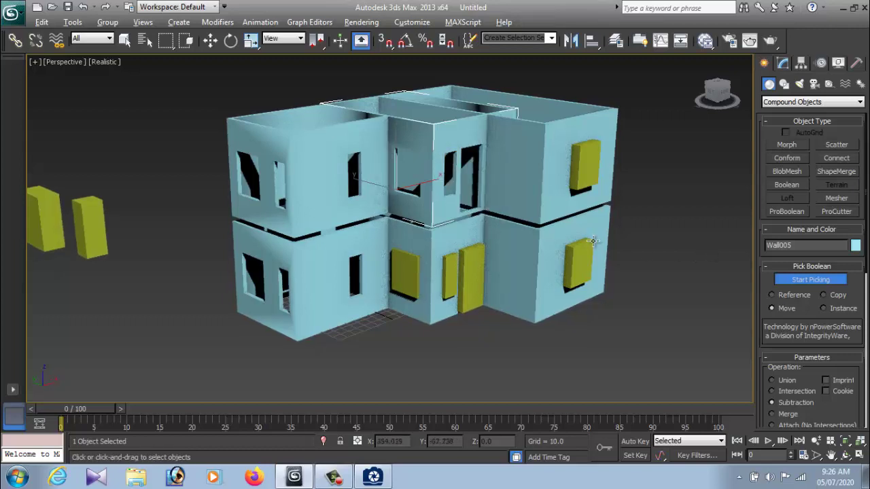
alt+middle_drag(593, 241, 515, 258)
right_click(514, 259)
Cut the window block and two door blocks out of the lower-middle wall with ProBoolean.
click(416, 255)
key(w)
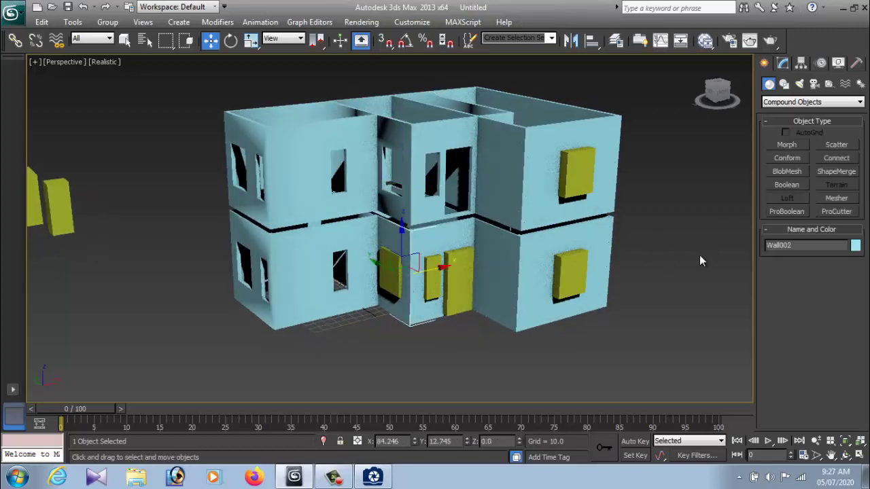
click(783, 212)
click(810, 279)
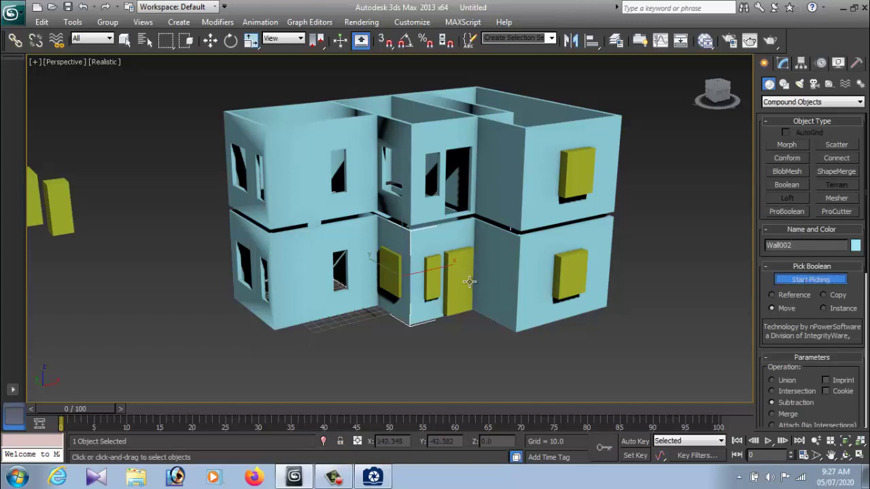
click(462, 284)
click(437, 282)
click(401, 279)
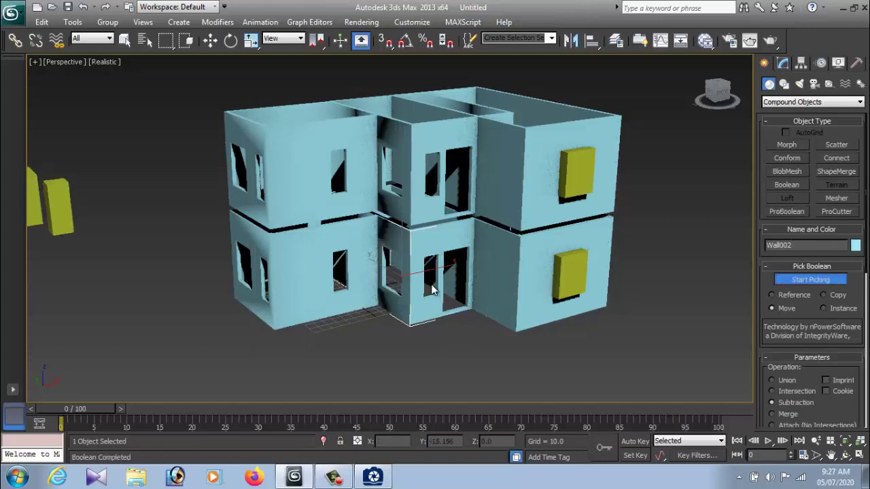
right_click(514, 275)
Cut the yellow blocks out of upper-right Wall006 and lower-right Wall003 with ProBoolean.
click(524, 193)
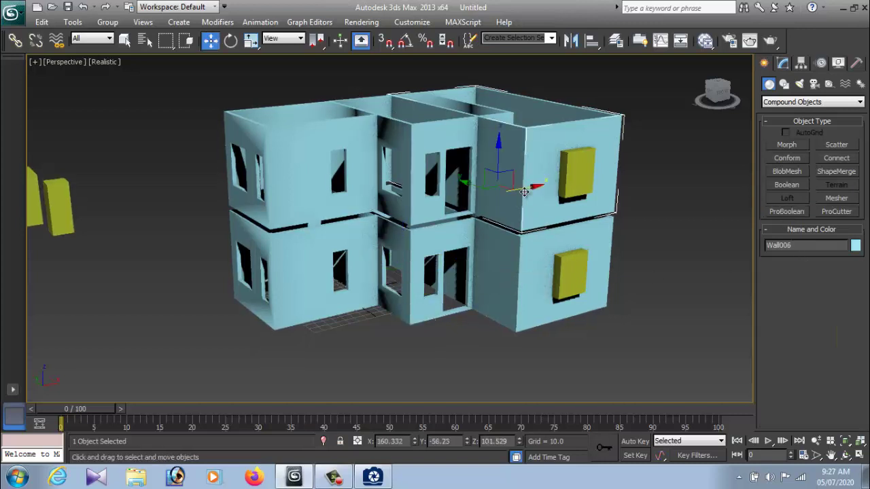
click(774, 212)
click(810, 280)
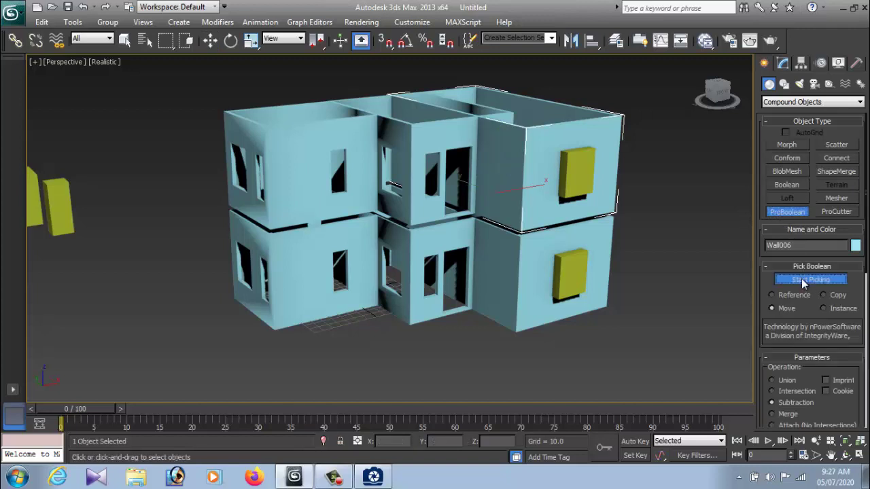
click(576, 172)
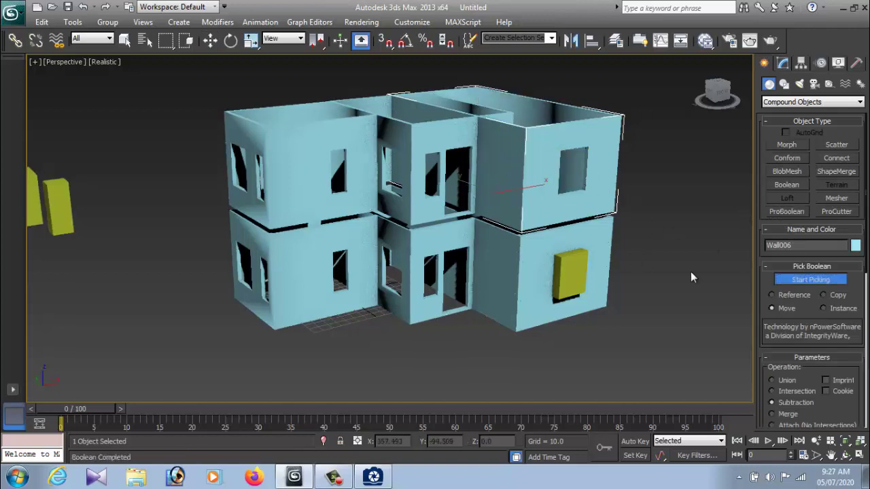
key(w)
click(596, 274)
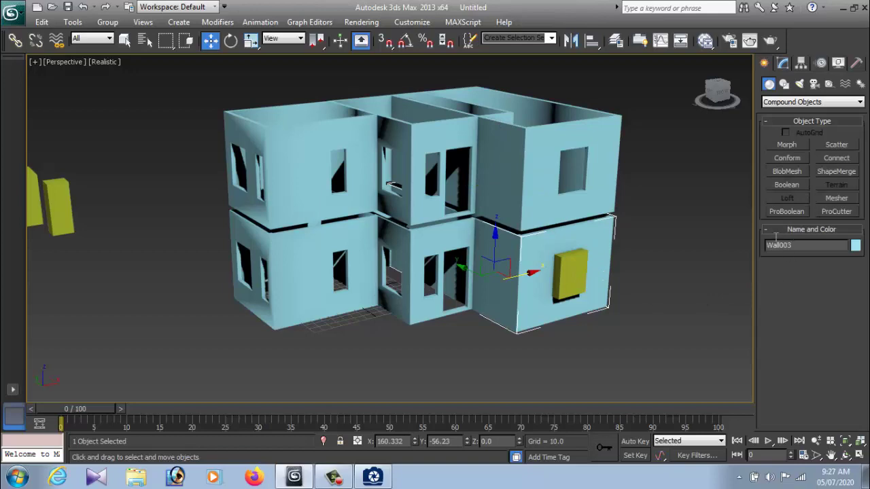
click(795, 213)
click(810, 279)
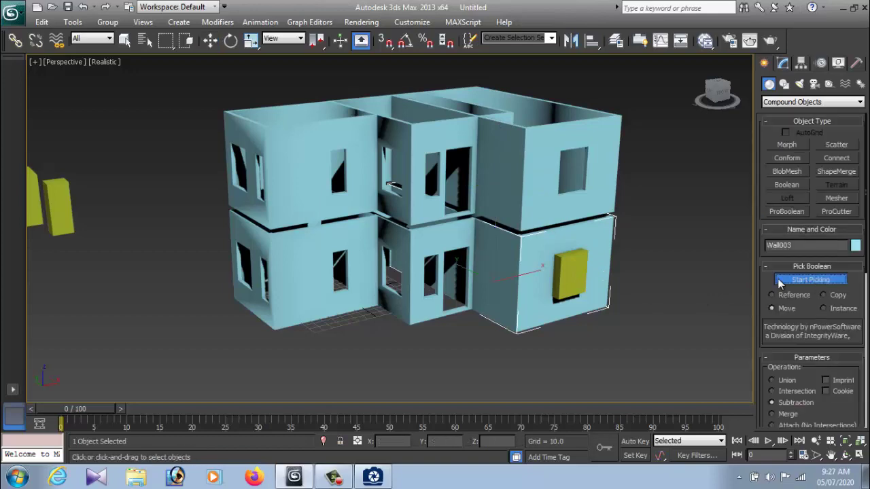
click(564, 275)
key(w)
View the house side-on and compare it with the reference photo in ACDSee.
click(652, 269)
mouse_move(652, 269)
alt+middle_down()
mouse_move(351, 257)
mouse_move(520, 258)
mouse_move(483, 271)
mouse_move(519, 276)
alt+middle_up()
scroll(290, 157, up, 2)
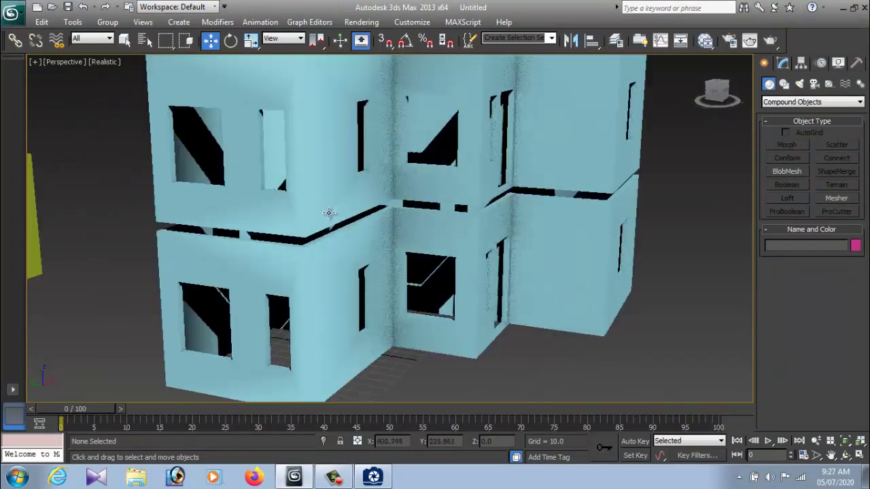
scroll(323, 214, up, 2)
scroll(515, 248, up, 2)
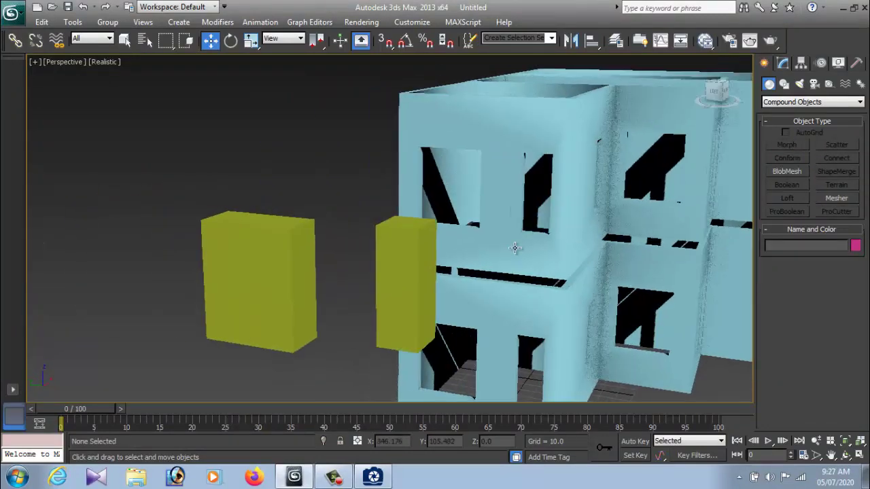
click(379, 481)
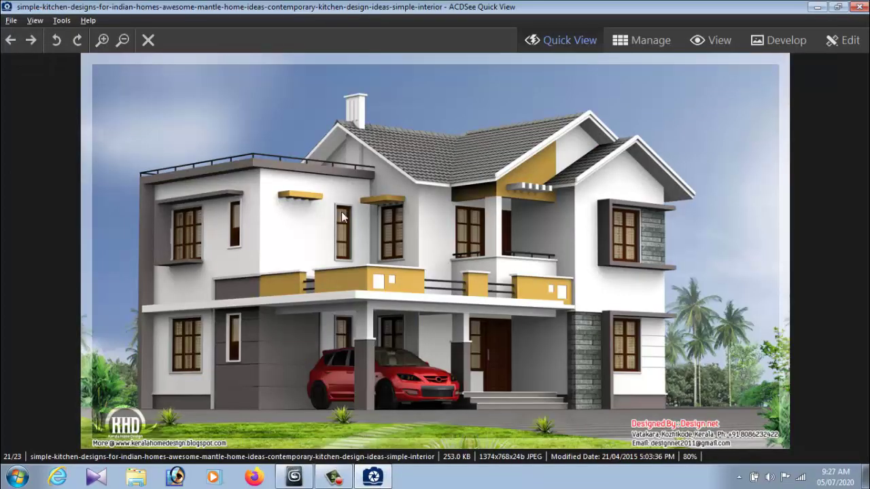
key(alt+Tab)
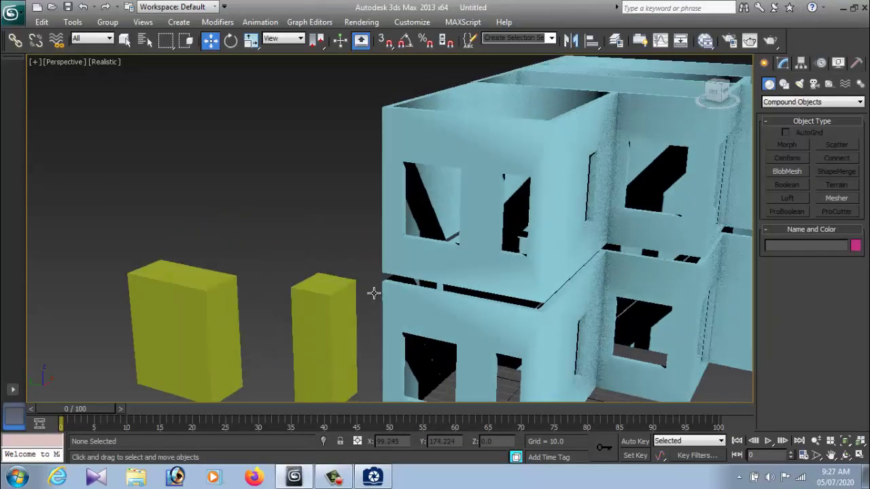
Scale-clone one copy of the left spare yellow block Box016.
click(223, 331)
alt+middle_drag(248, 340, 326, 332)
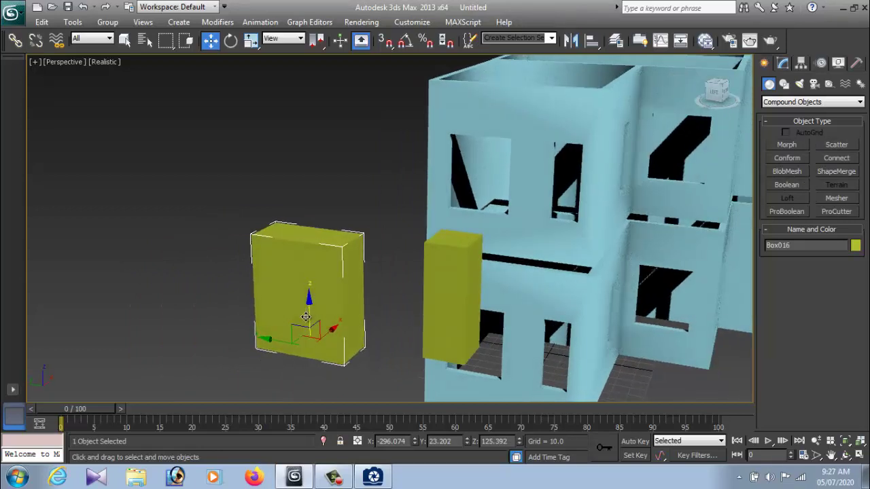
key(r)
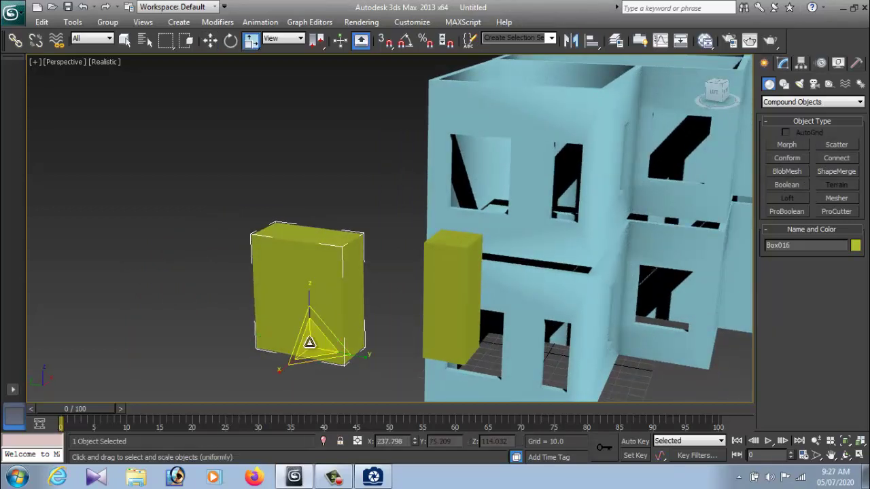
drag(307, 340, 310, 338)
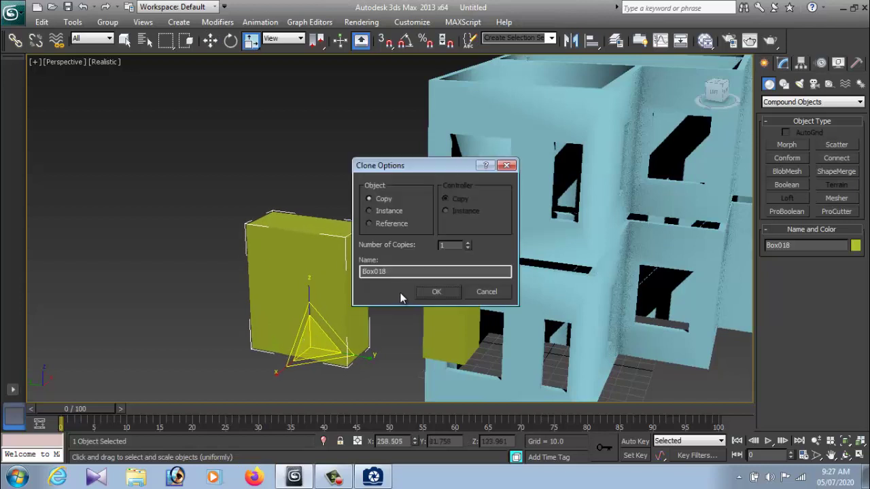
click(418, 293)
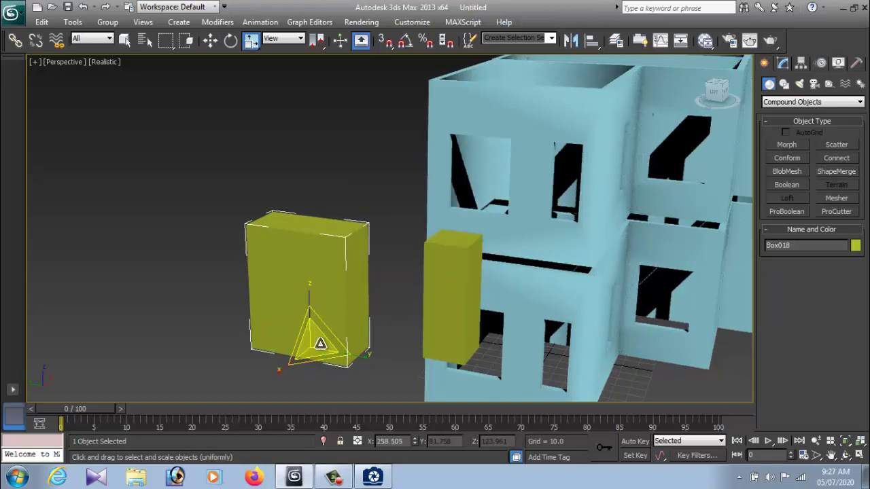
Shrink the copied block uniformly, then widen it and stretch it slightly taller.
key(r)
key(r)
key(r)
drag(310, 344, 311, 351)
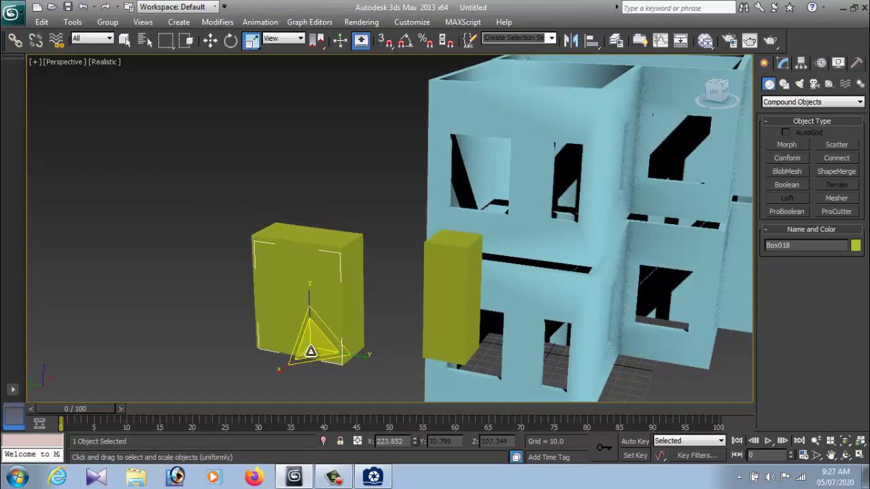
alt+middle_drag(311, 351, 314, 346)
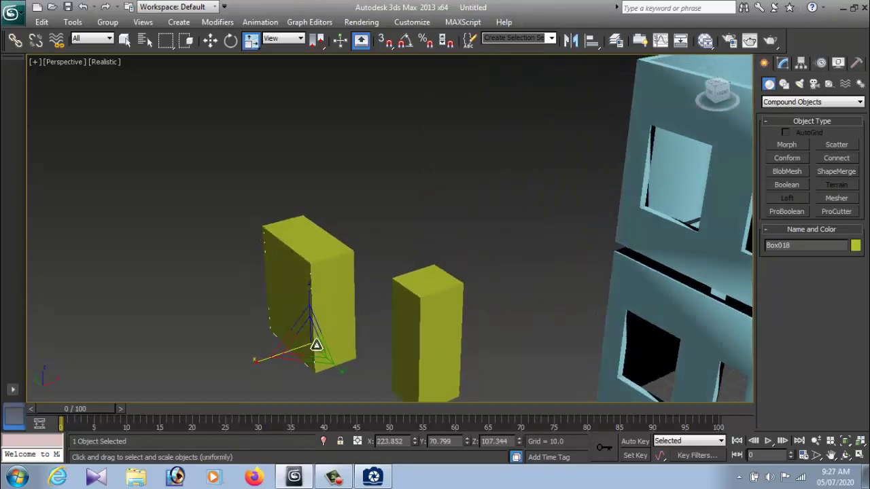
key(r)
key(r)
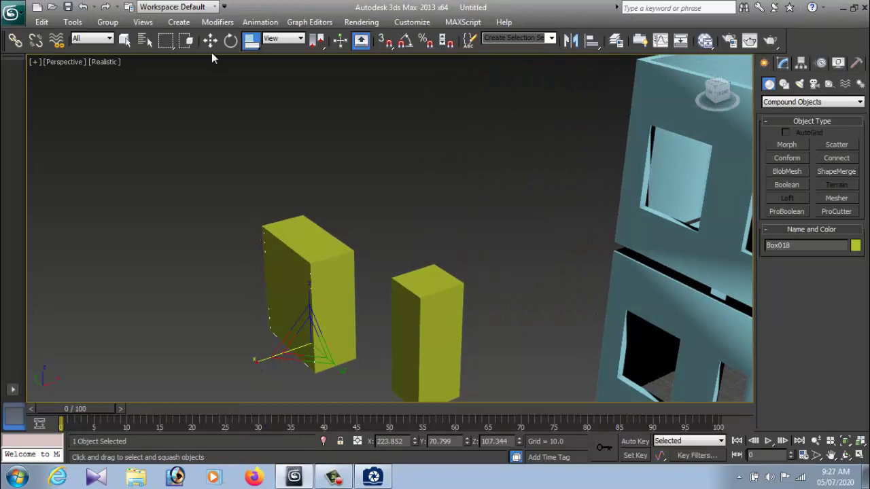
drag(252, 45, 252, 64)
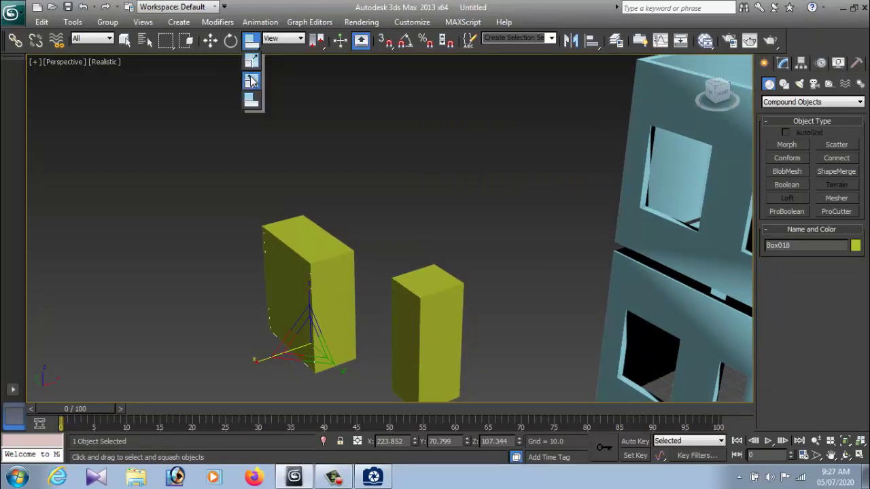
drag(258, 360, 233, 363)
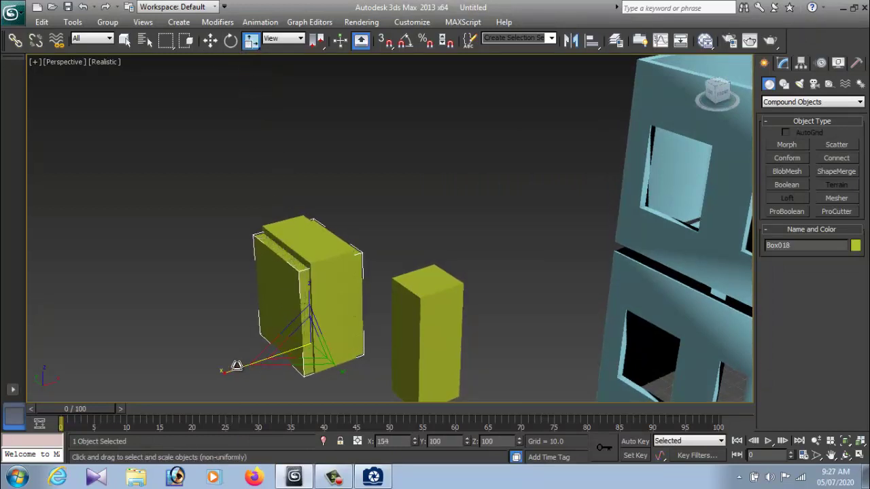
mouse_move(285, 353)
alt+middle_down()
mouse_move(354, 314)
mouse_move(348, 324)
mouse_move(278, 340)
mouse_move(384, 386)
alt+middle_up()
scroll(347, 322, up, 2)
scroll(348, 324, down, 2)
key(r)
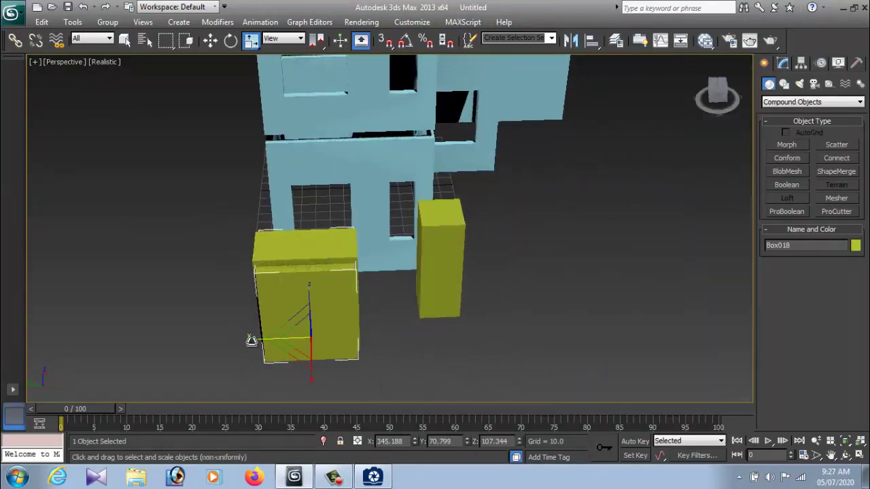
mouse_move(252, 340)
alt+middle_down()
mouse_move(320, 338)
mouse_move(301, 290)
alt+middle_up()
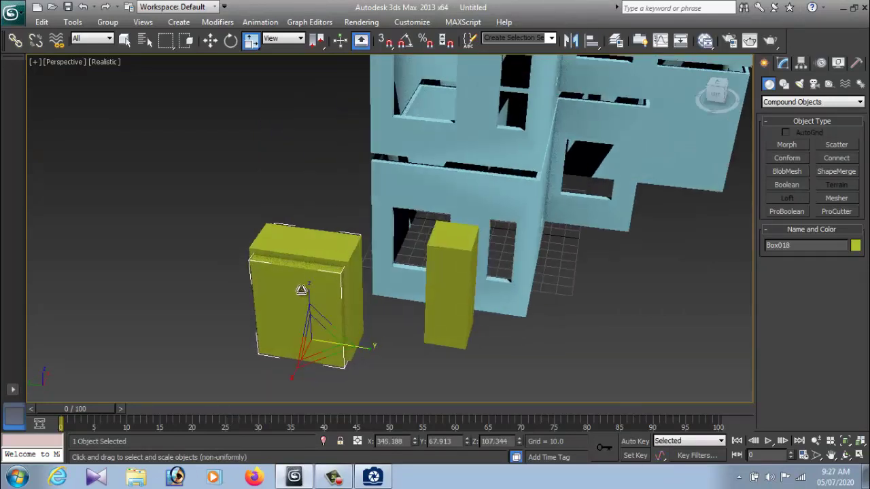
drag(308, 287, 309, 286)
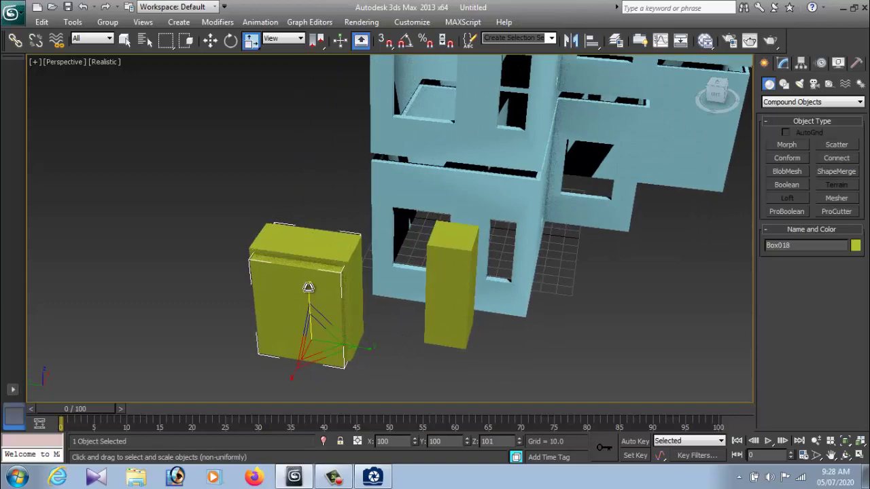
Raise the copied block slightly so it sits inset in Box016.
mouse_move(342, 299)
alt+middle_down()
mouse_move(380, 219)
mouse_move(390, 250)
mouse_move(380, 271)
mouse_move(367, 224)
alt+middle_up()
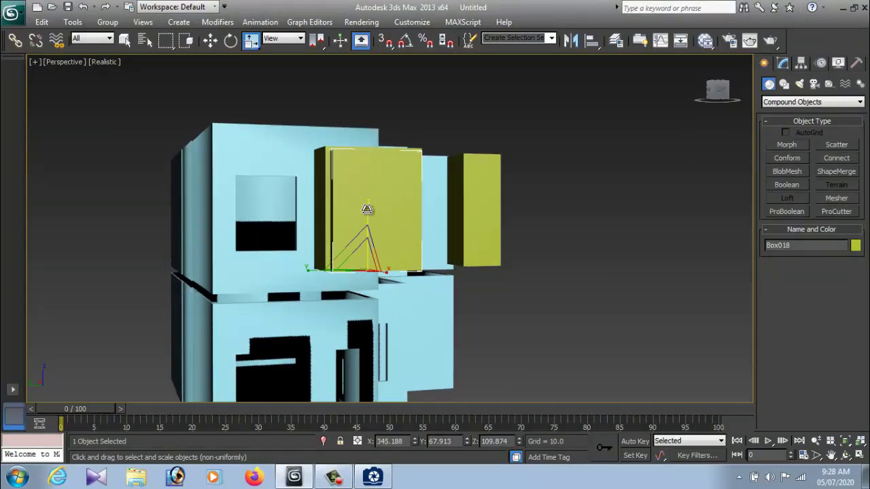
key(w)
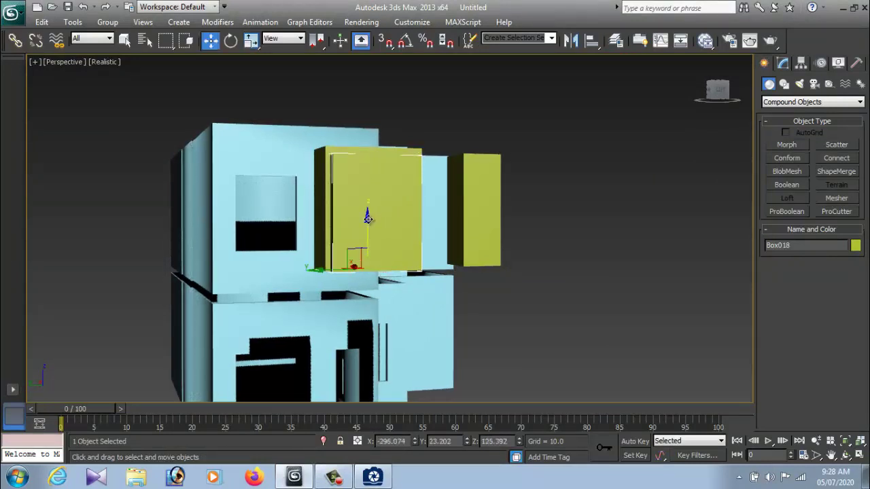
drag(367, 218, 367, 212)
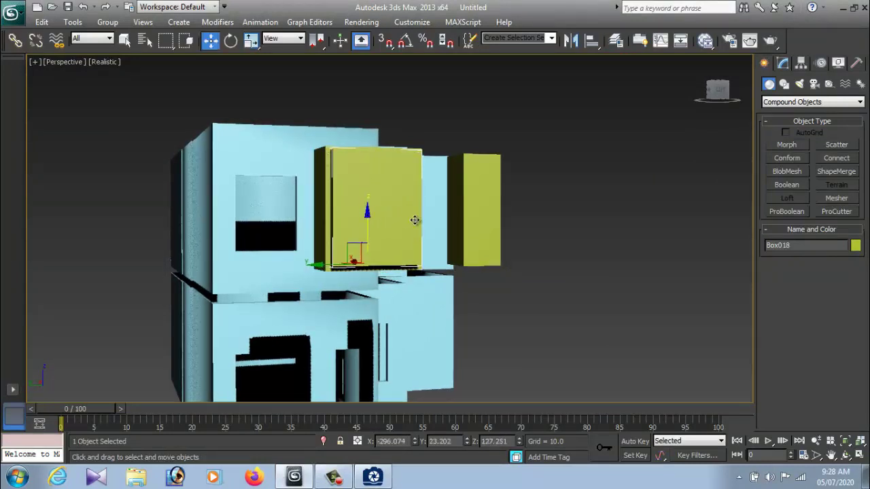
alt+middle_drag(415, 220, 355, 239)
scroll(354, 240, up, 5)
scroll(355, 239, down, 2)
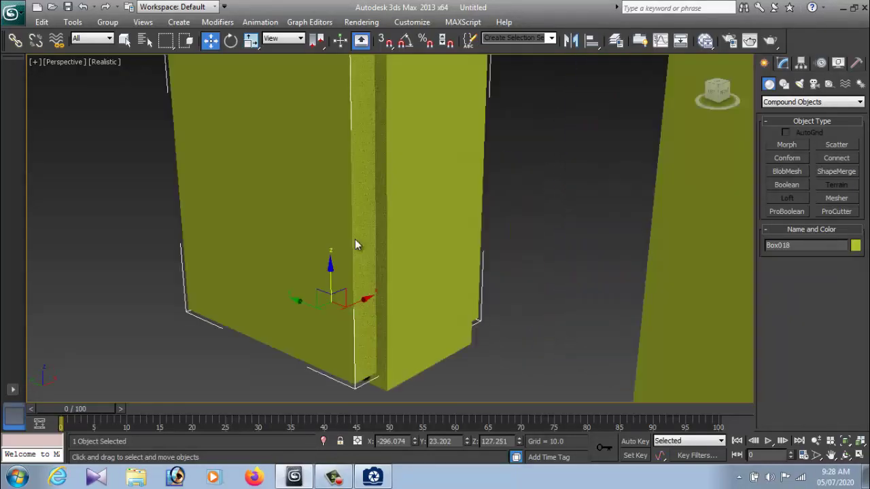
scroll(355, 239, down, 4)
Select the original block Box016 to start a boolean on it.
click(407, 310)
click(413, 254)
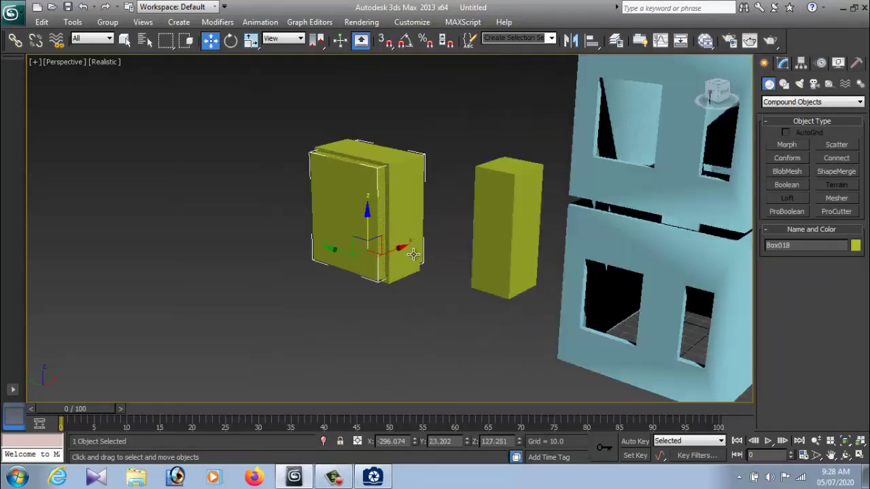
click(406, 205)
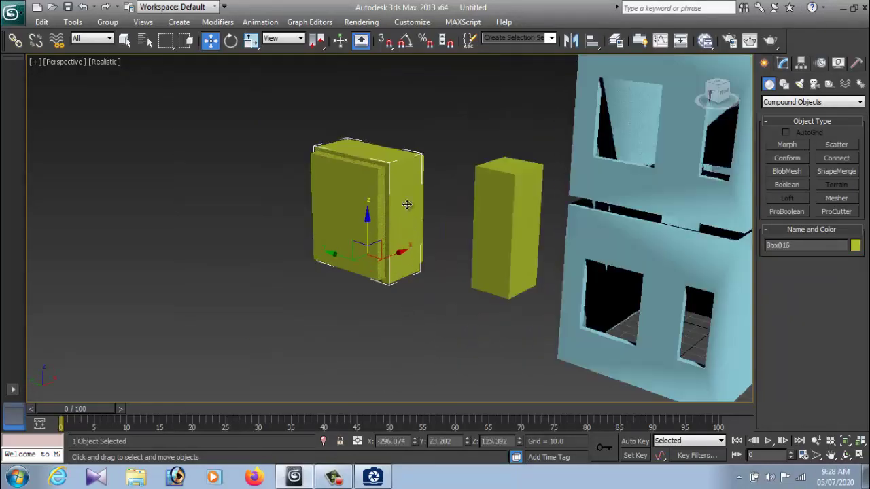
click(791, 185)
ProBoolean-subtract the inset copy from Box016, leaving a hollow window frame.
click(786, 211)
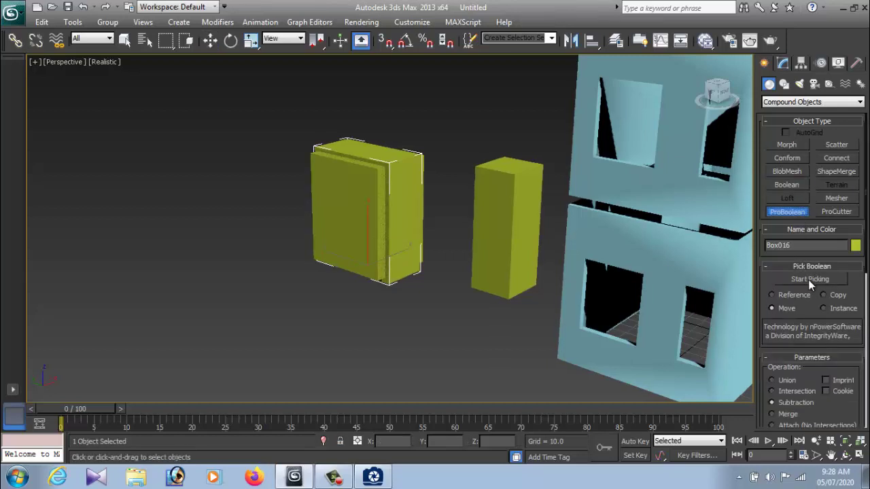
click(810, 279)
click(365, 258)
key(w)
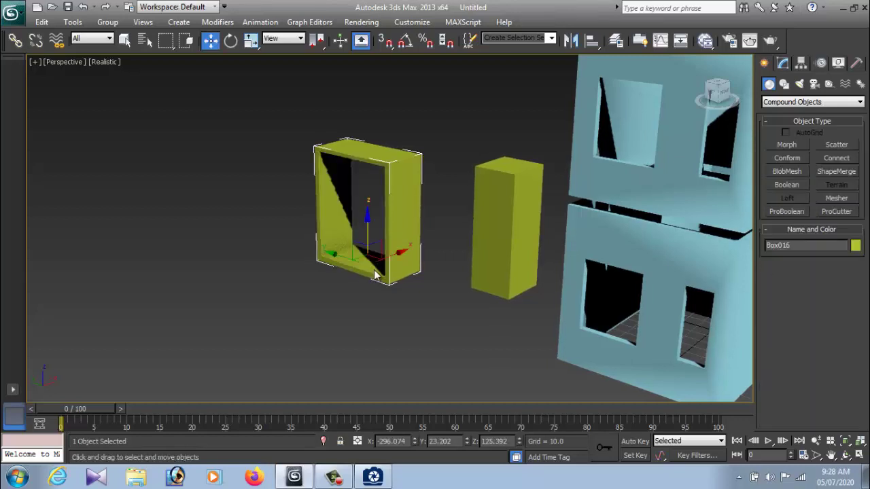
Clone the yellow pillar box Box017 into a copy beside it.
click(518, 241)
alt+middle_drag(516, 241, 503, 234)
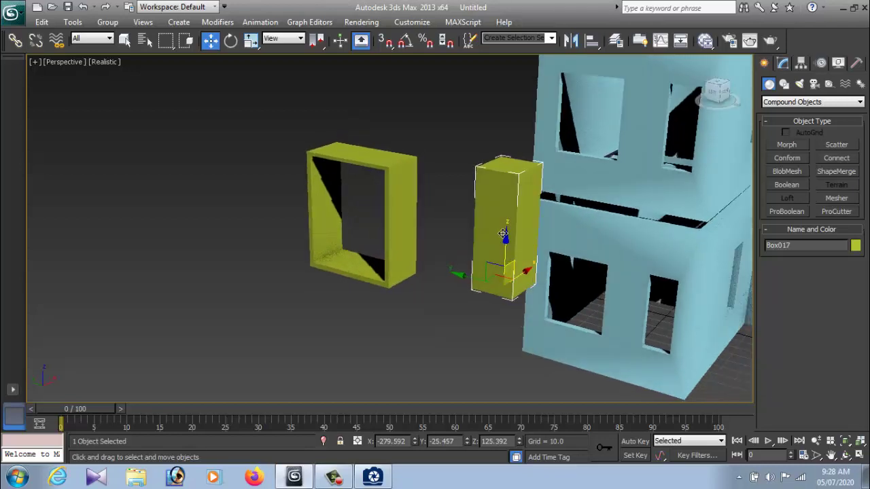
scroll(534, 270, up, 5)
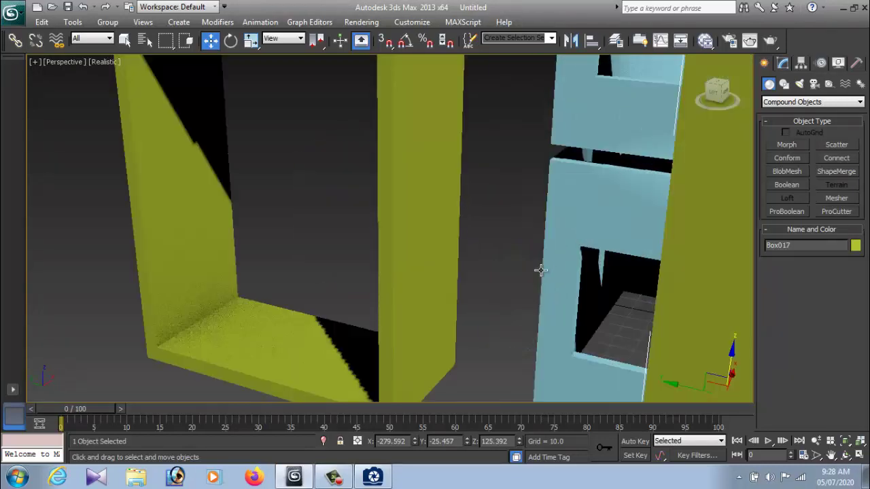
scroll(544, 262, down, 5)
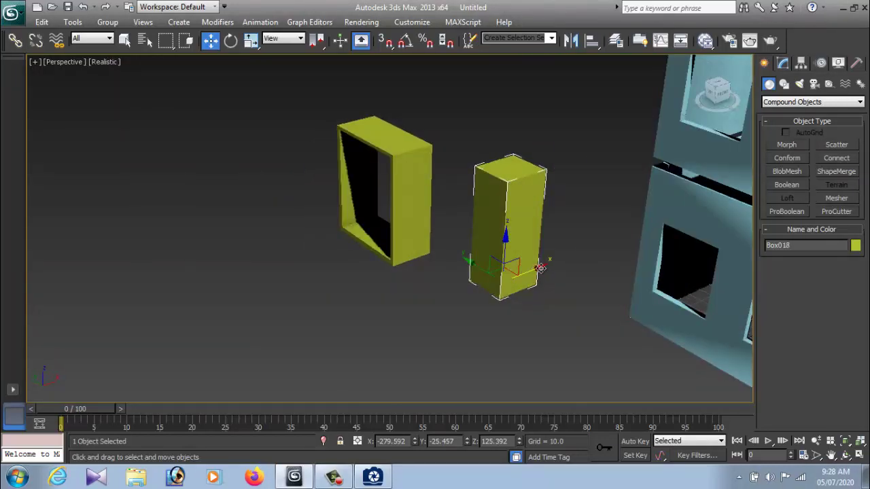
shift+drag(540, 268, 507, 276)
click(438, 291)
scroll(445, 299, up, 2)
scroll(448, 302, up, 2)
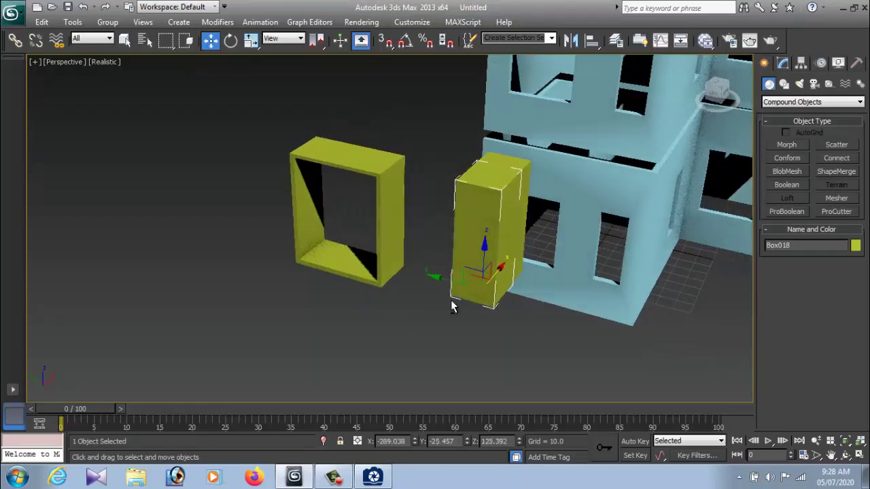
Make the copy Box018 narrower and shorter, then raise it slightly.
key(r)
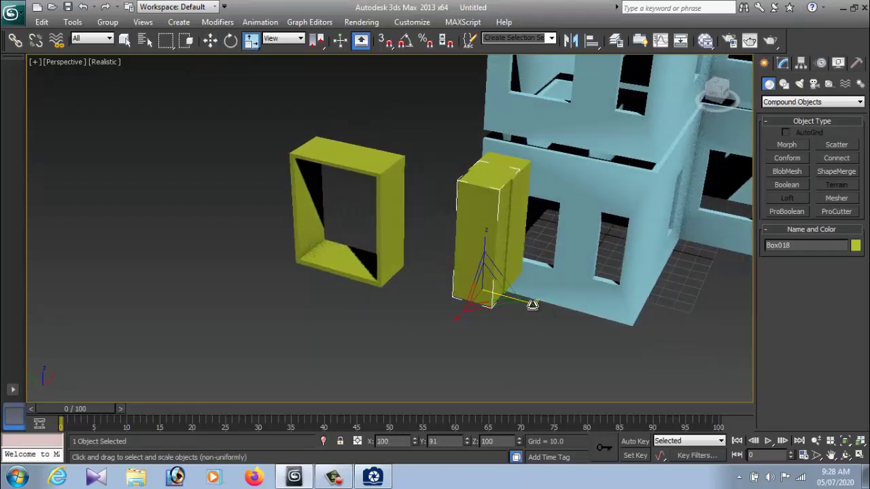
drag(535, 305, 531, 303)
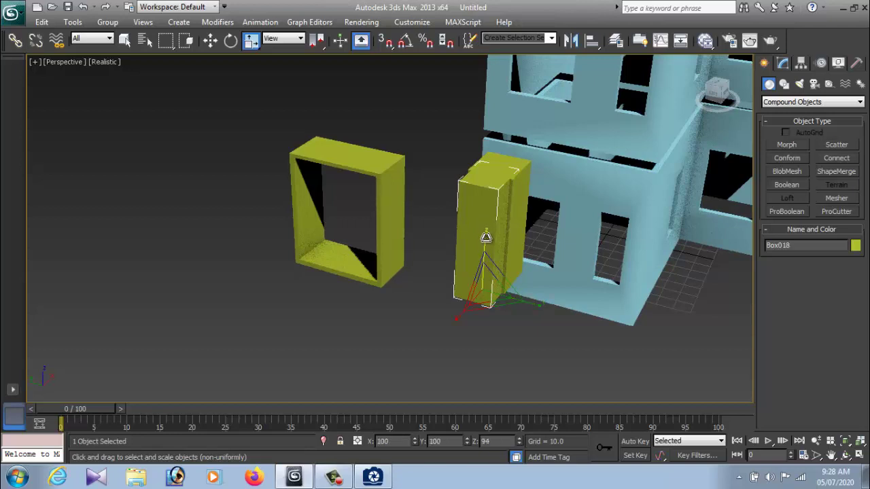
drag(486, 237, 486, 239)
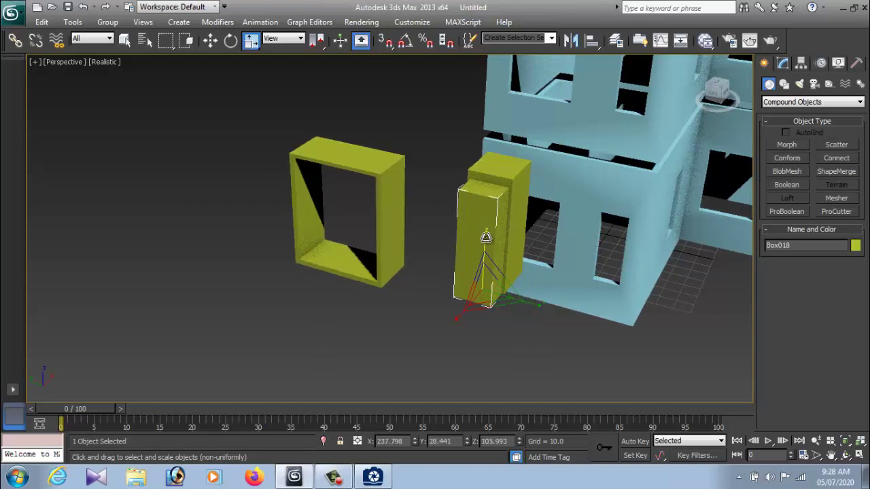
key(w)
drag(484, 245, 484, 241)
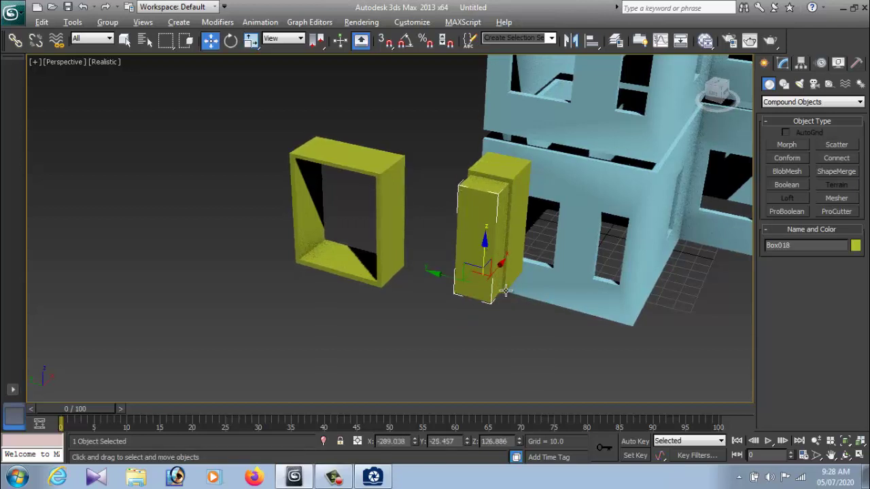
mouse_move(485, 239)
alt+middle_down()
mouse_move(538, 224)
mouse_move(505, 282)
alt+middle_up()
key(r)
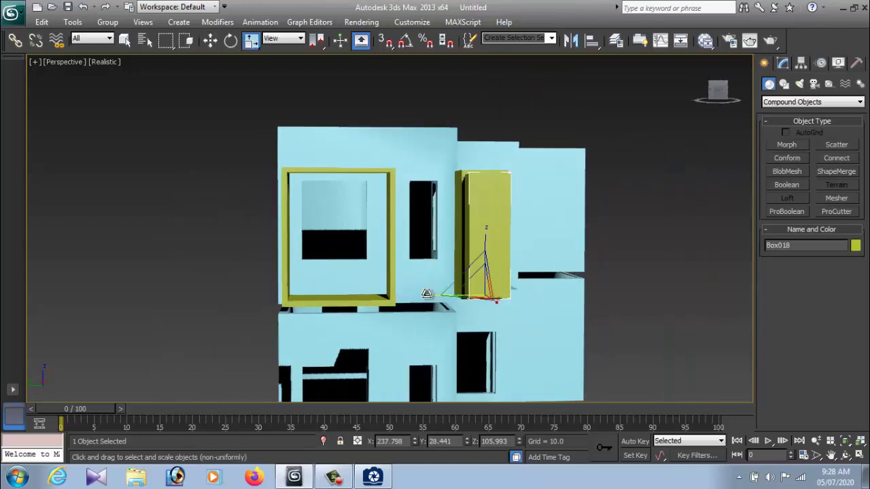
alt+middle_drag(501, 292, 435, 297)
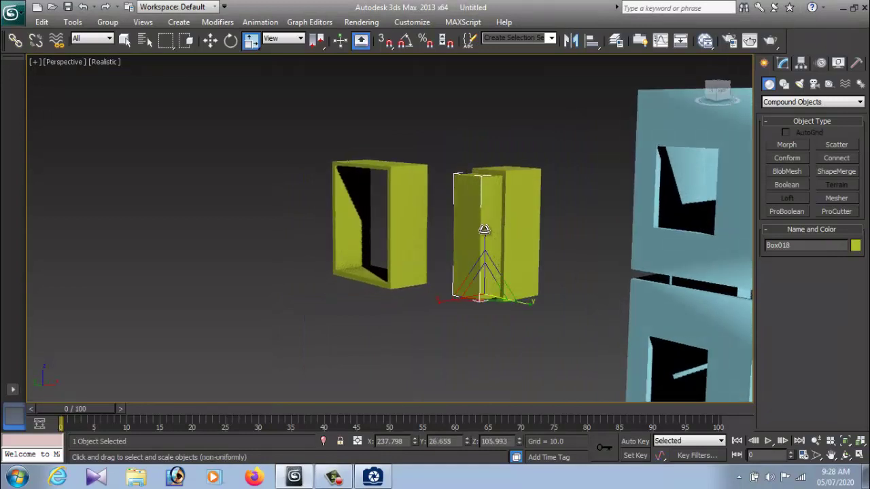
drag(484, 232, 486, 231)
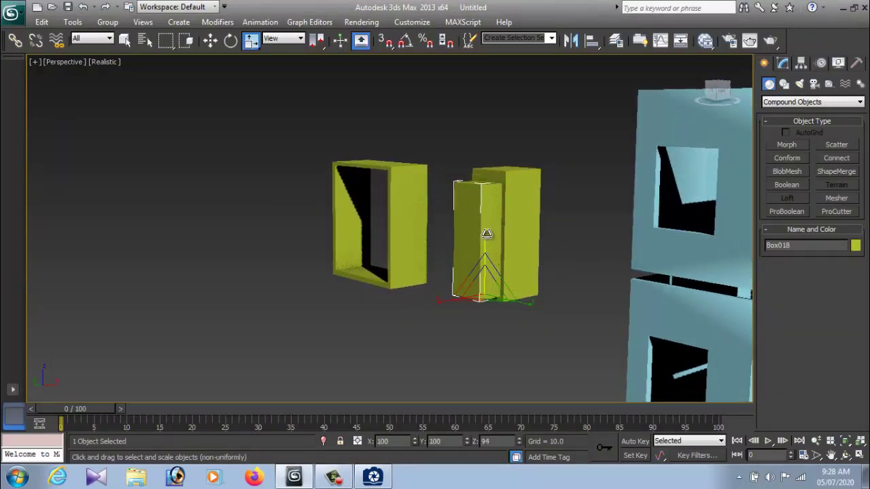
key(w)
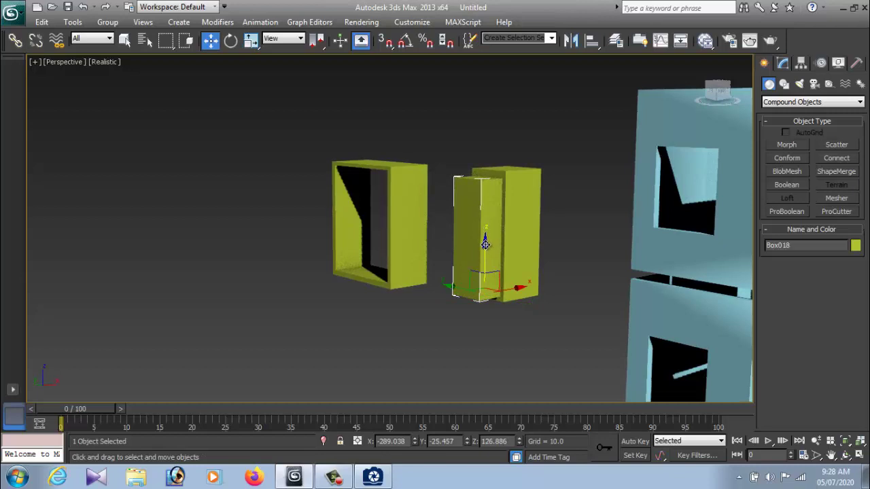
drag(485, 244, 485, 243)
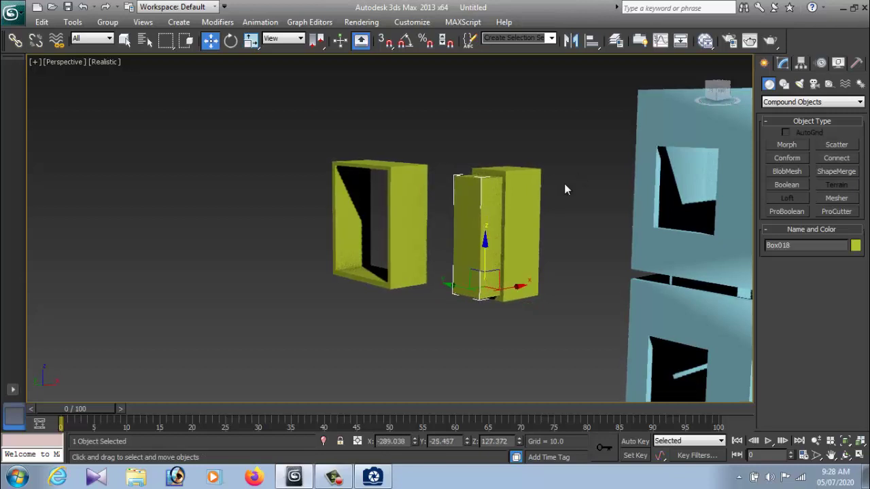
Widen Box018 leftward and slide it right so it overlaps Box017.
alt+middle_drag(494, 240, 480, 258)
key(r)
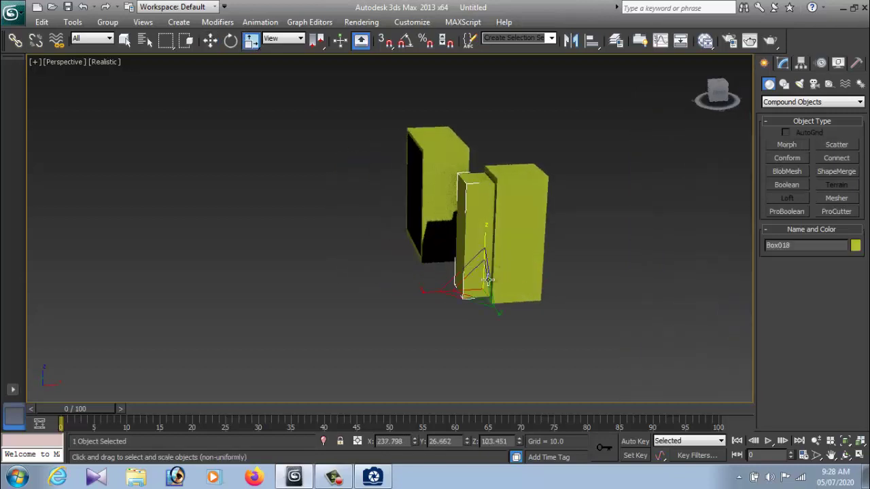
drag(423, 291, 426, 296)
key(w)
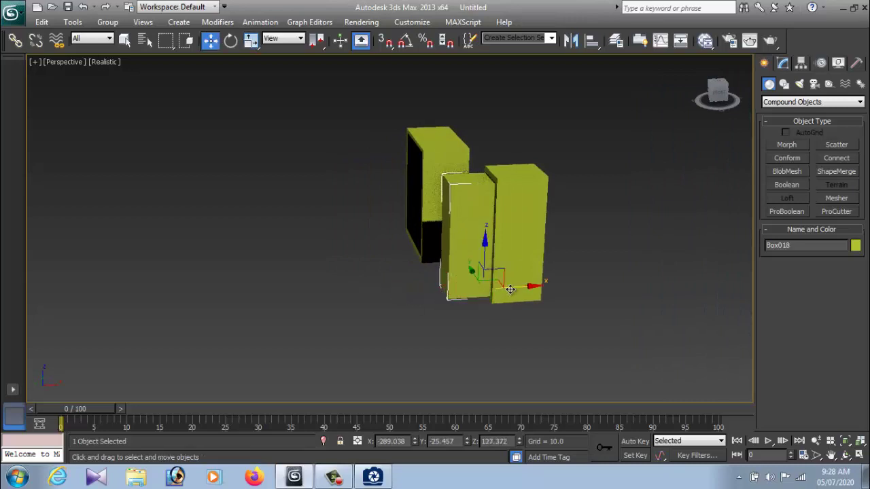
drag(529, 286, 559, 288)
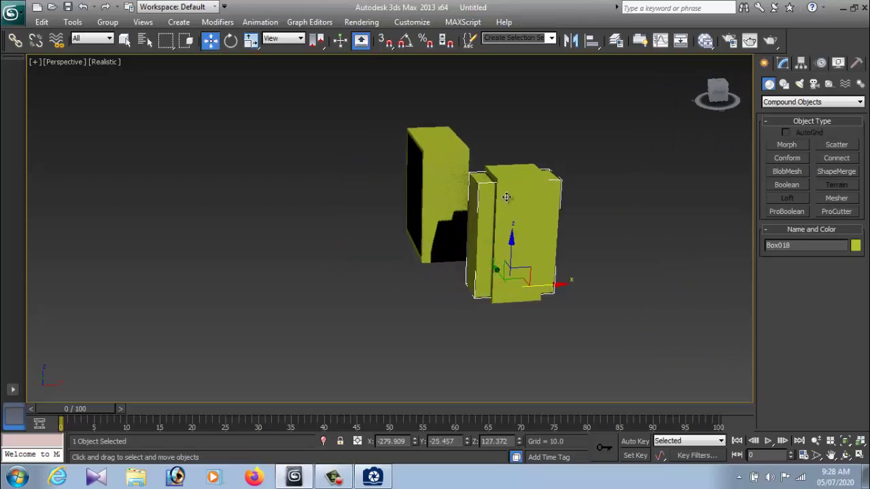
click(527, 204)
click(665, 218)
mouse_move(593, 220)
alt+middle_down()
mouse_move(615, 235)
mouse_move(579, 235)
alt+middle_up()
click(356, 253)
mouse_move(356, 253)
alt+middle_down()
mouse_move(509, 291)
mouse_move(406, 285)
alt+middle_up()
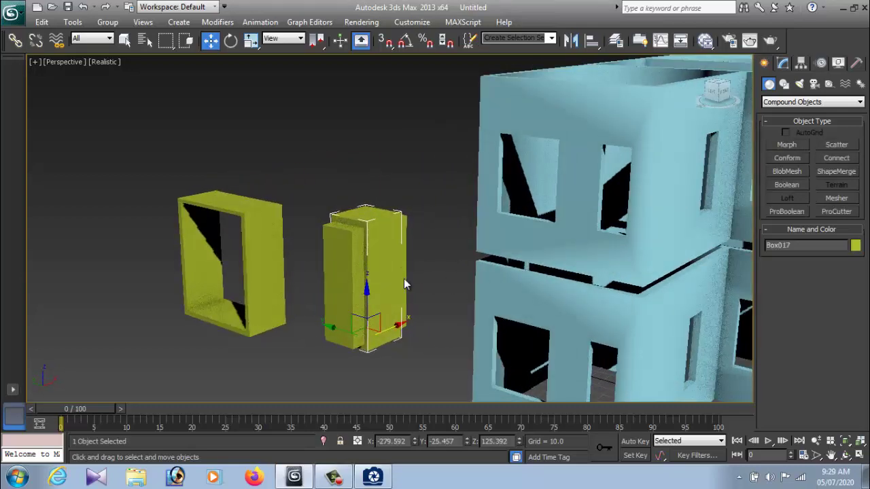
Boolean-subtract the slim copy from Box017 to hollow it into a frame.
click(382, 227)
click(801, 213)
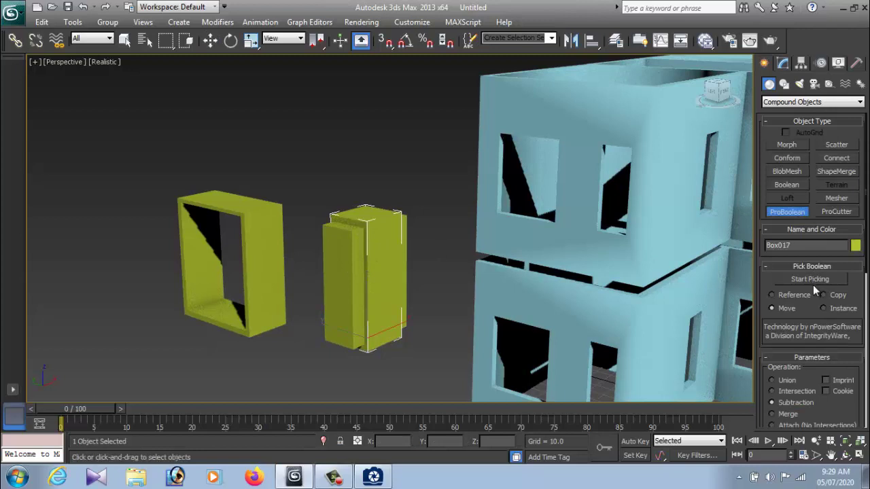
click(813, 280)
click(338, 276)
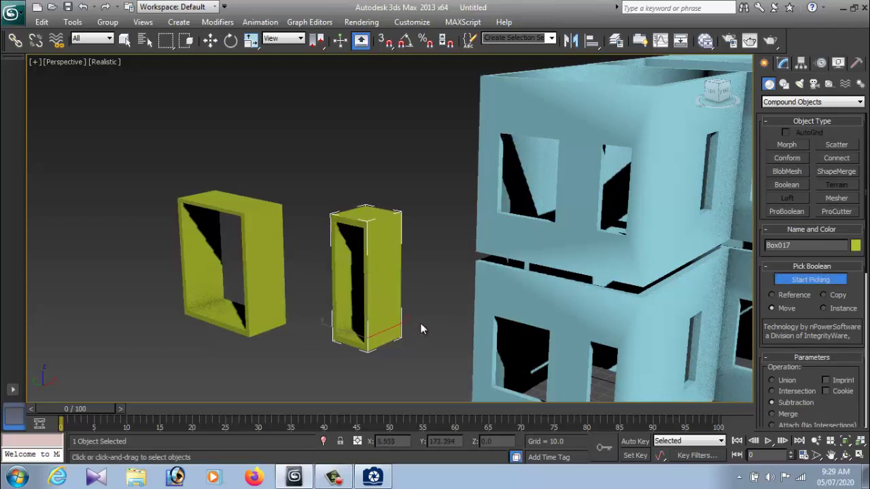
key(w)
click(407, 273)
Scale the hollowed box and the left window frame narrower.
click(391, 246)
alt+middle_drag(416, 277, 397, 289)
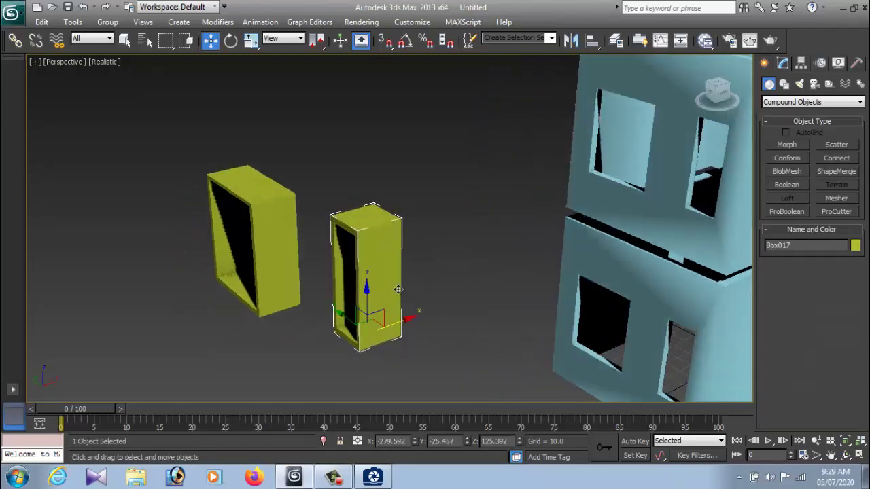
key(r)
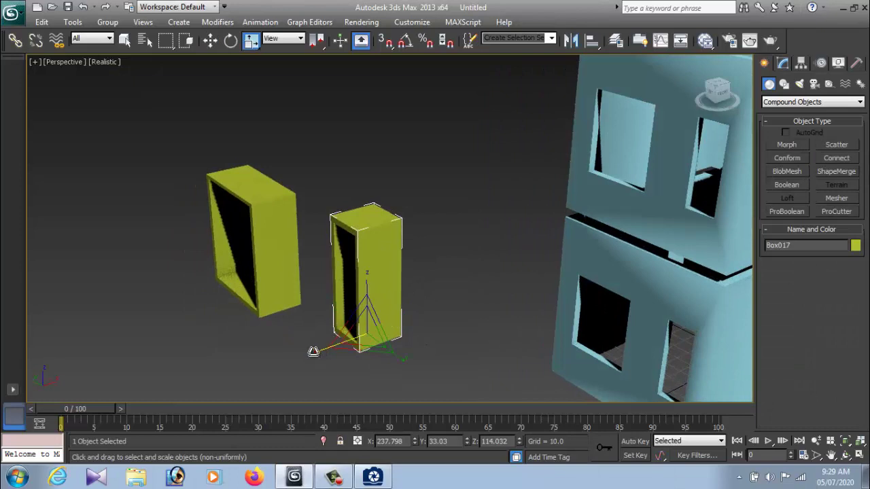
mouse_move(313, 351)
mouse_down()
mouse_move(380, 345)
mouse_move(345, 350)
mouse_up()
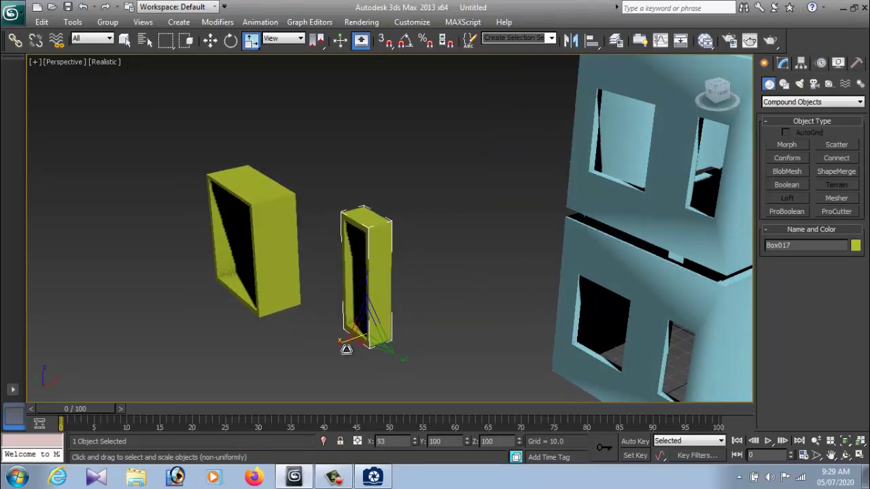
click(266, 250)
drag(204, 359, 229, 305)
Move the left window frame onto the upper-floor wall window.
key(w)
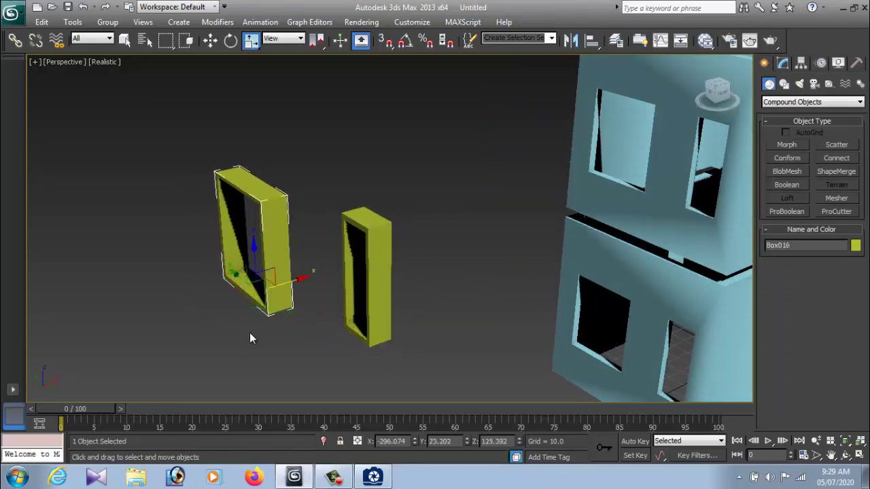
click(249, 338)
drag(311, 283, 646, 257)
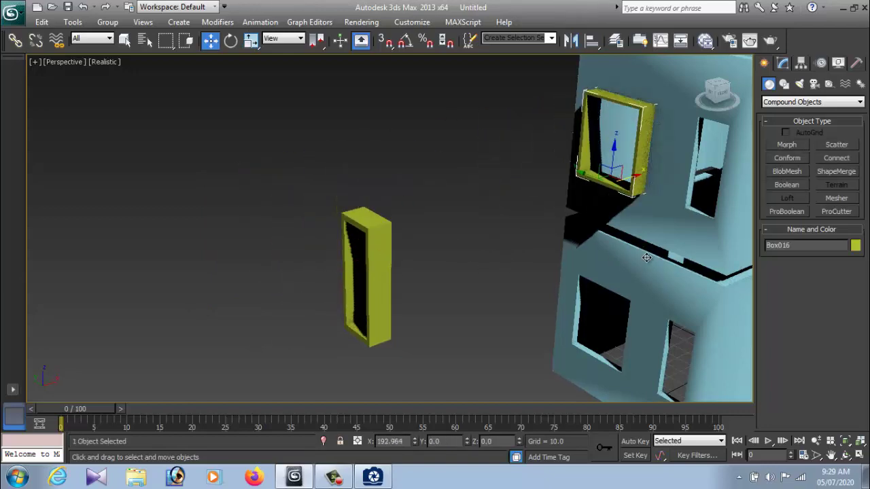
alt+middle_drag(646, 257, 619, 267)
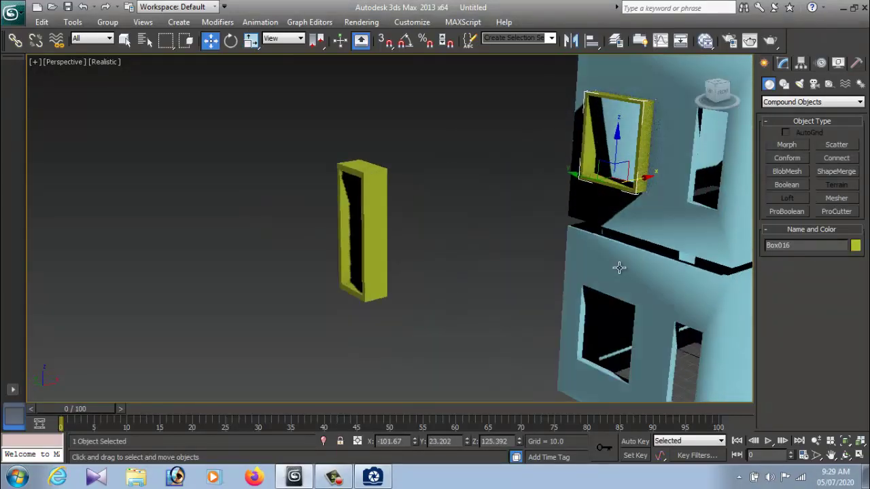
mouse_move(647, 246)
alt+middle_down()
mouse_move(513, 312)
mouse_move(527, 323)
mouse_move(515, 323)
mouse_move(556, 330)
mouse_move(527, 347)
alt+middle_up()
scroll(513, 312, up, 3)
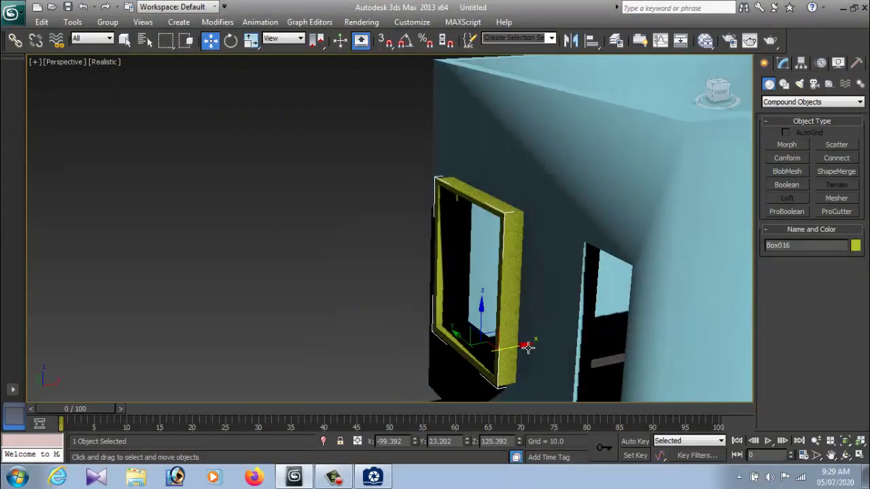
click(326, 269)
scroll(504, 293, down, 5)
mouse_move(504, 294)
alt+middle_down()
mouse_move(494, 254)
mouse_move(424, 274)
alt+middle_up()
Move the narrow yellow frame onto the upper wall beside the first one.
click(305, 210)
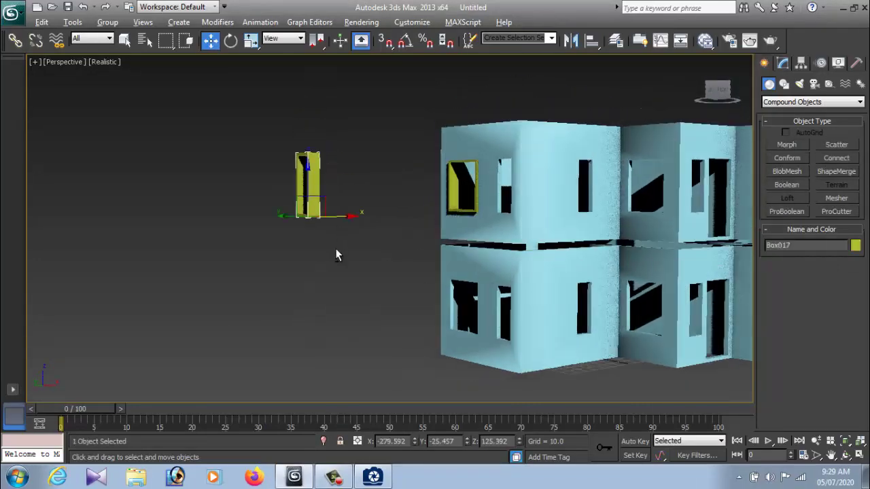
alt+middle_drag(338, 253, 359, 209)
drag(354, 207, 568, 206)
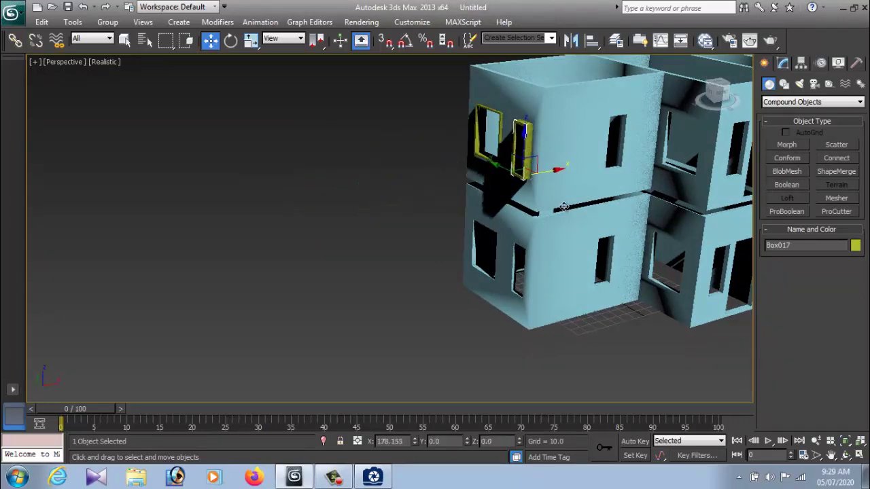
scroll(609, 208, up, 5)
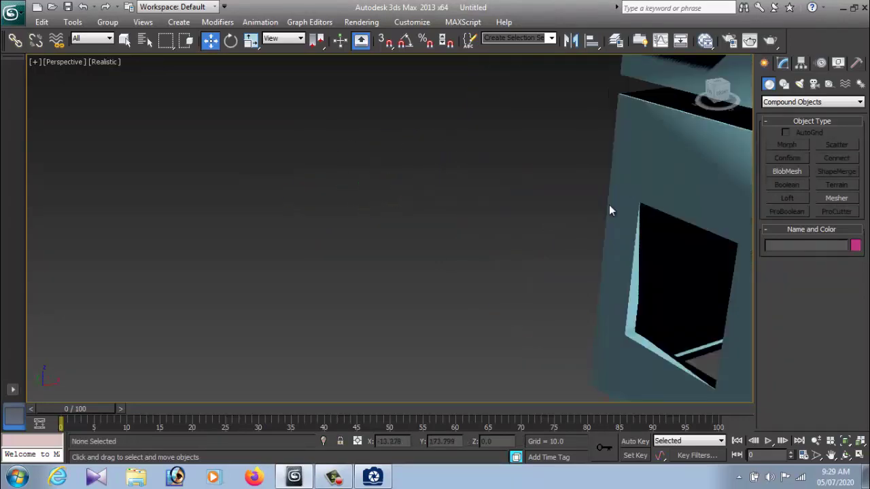
mouse_move(609, 208)
middle_down()
mouse_move(476, 284)
mouse_move(449, 278)
middle_up()
Slide Box017 along X into its opening, checked edge-on, then zoom out to the house.
click(388, 258)
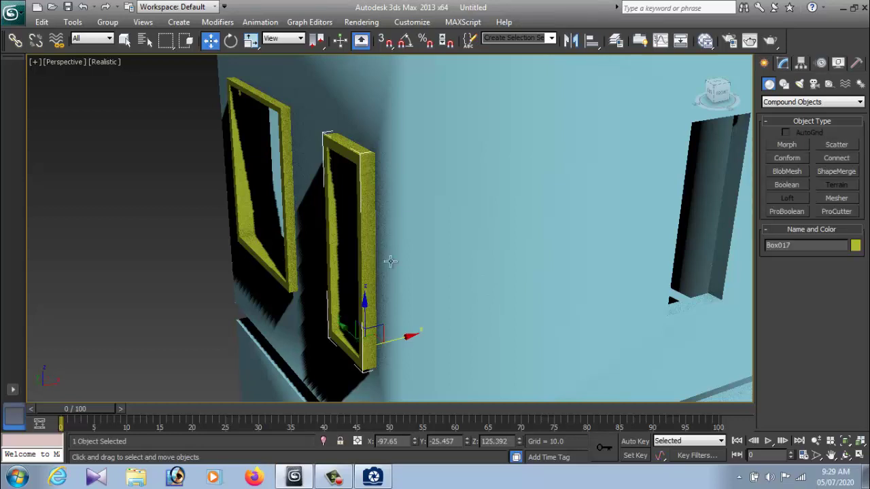
mouse_move(388, 259)
alt+middle_down()
mouse_move(380, 281)
mouse_move(400, 281)
alt+middle_up()
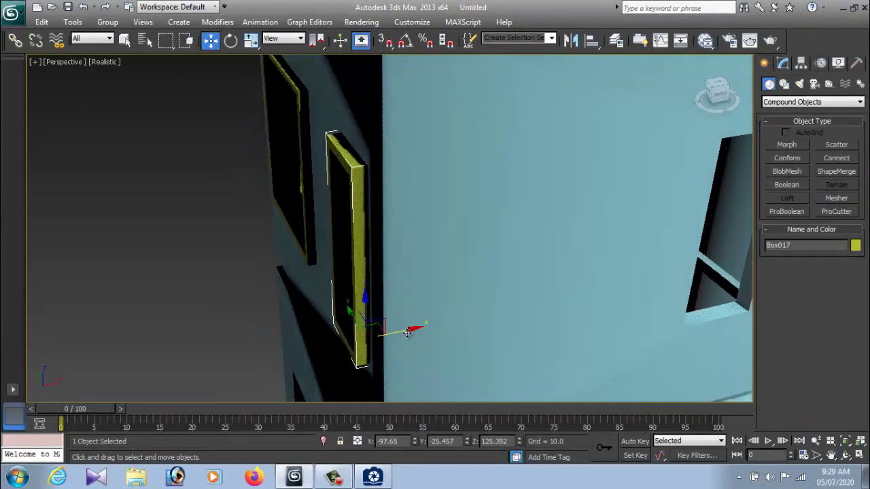
drag(412, 330, 415, 330)
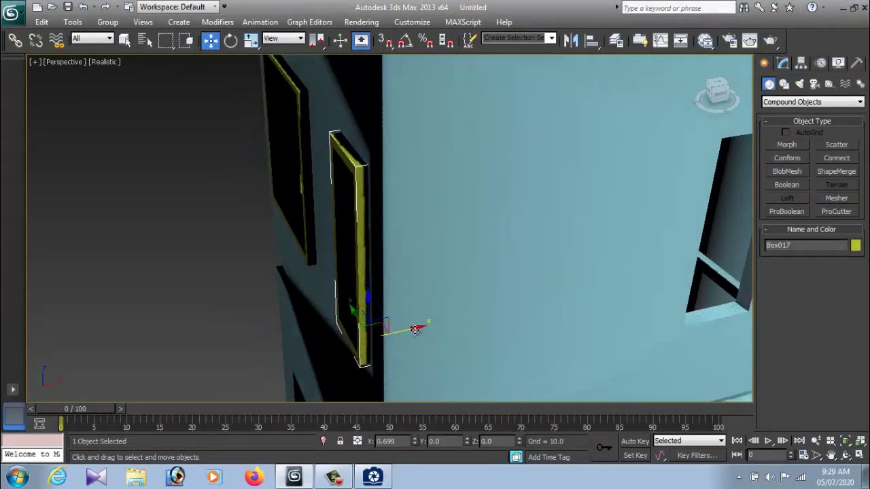
click(185, 261)
scroll(357, 248, down, 5)
alt+middle_drag(357, 249, 419, 221)
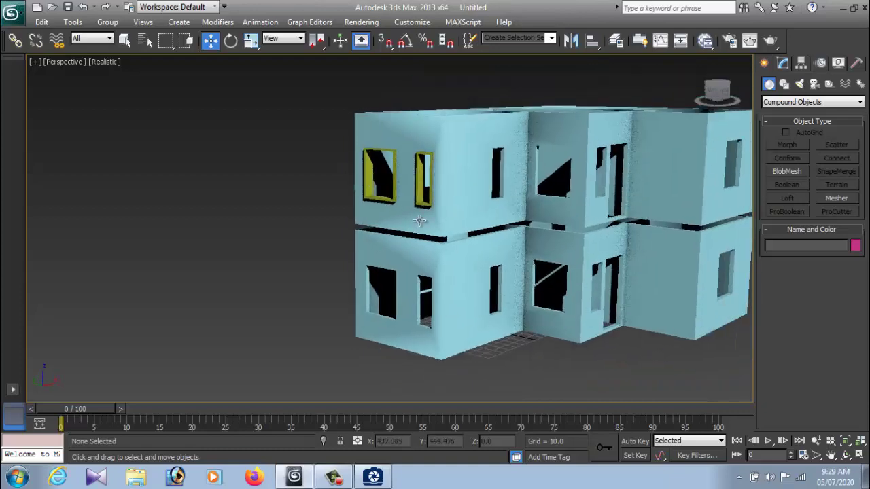
Shift-drag Box016 and Box017 down along Z as copies into the ground-floor window openings.
click(429, 205)
click(391, 201)
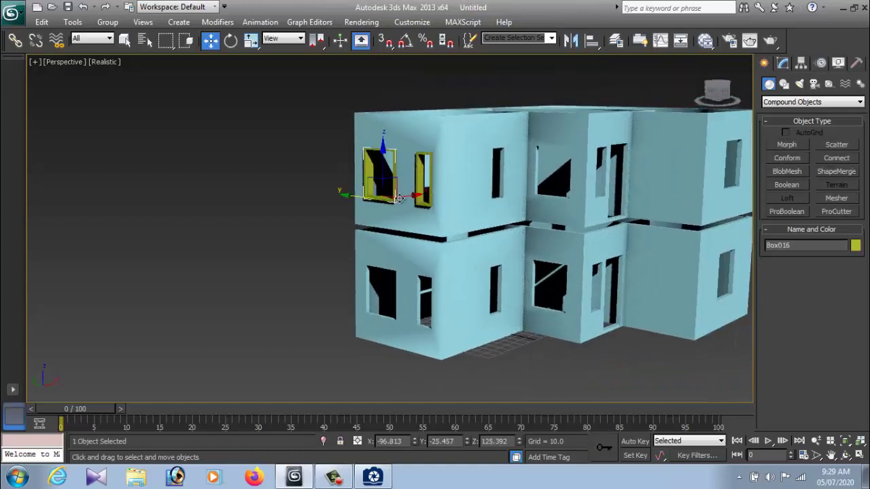
ctrl+click(420, 198)
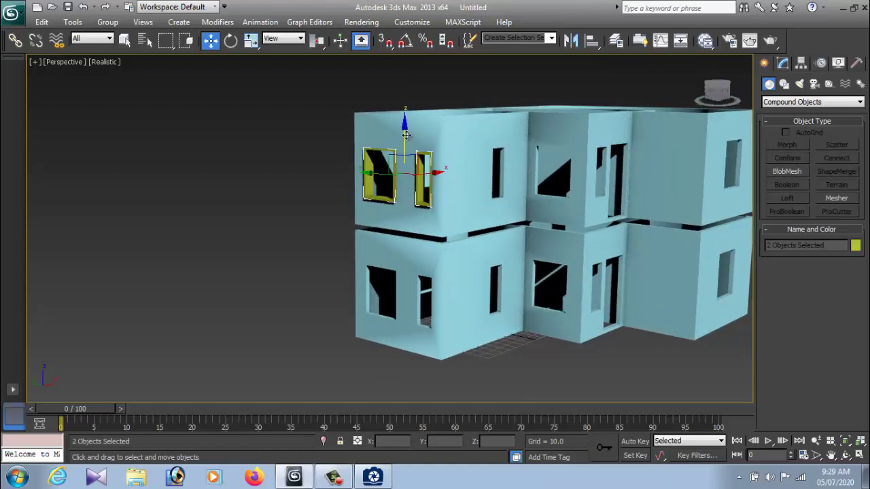
shift+drag(406, 135, 405, 249)
click(446, 294)
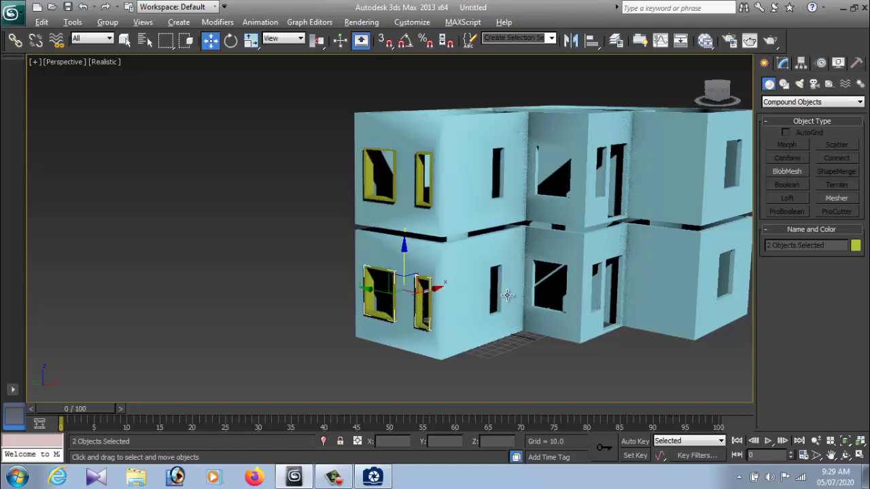
alt+middle_drag(446, 294, 316, 254)
click(317, 254)
scroll(455, 248, up, 3)
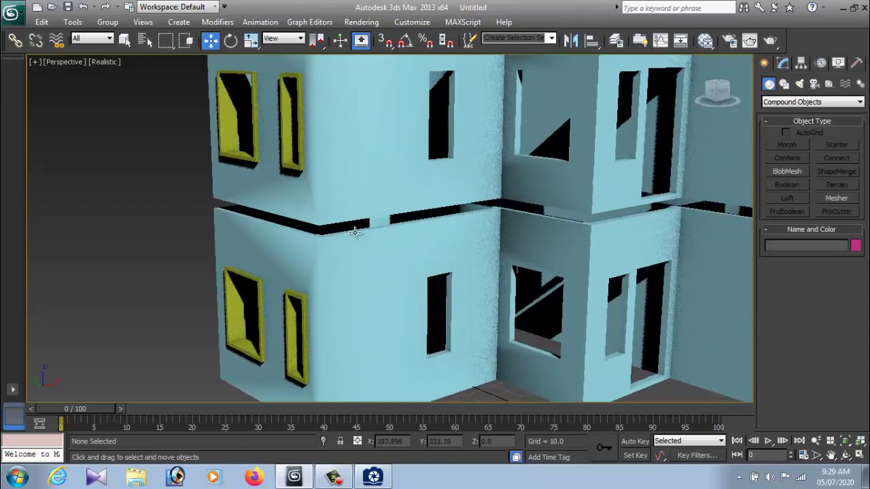
scroll(353, 232, down, 5)
scroll(353, 231, up, 5)
scroll(338, 228, down, 3)
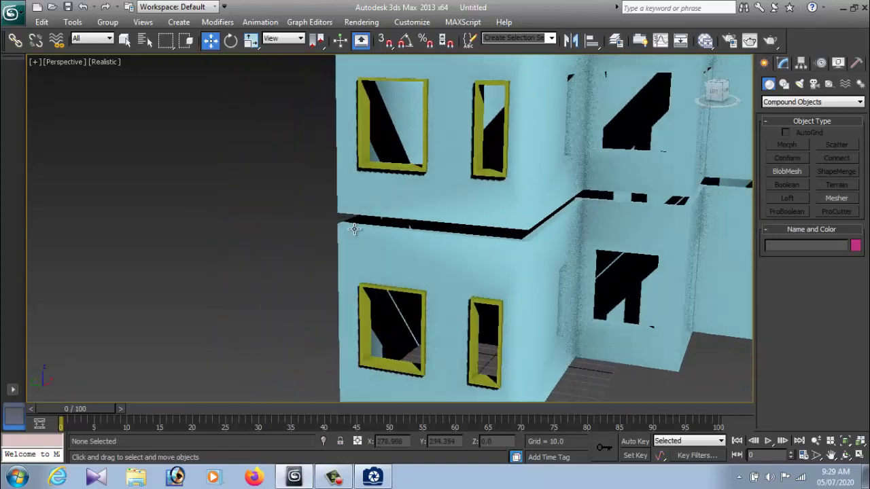
scroll(313, 233, up, 3)
mouse_move(313, 233)
middle_down()
mouse_move(339, 249)
mouse_move(330, 252)
middle_up()
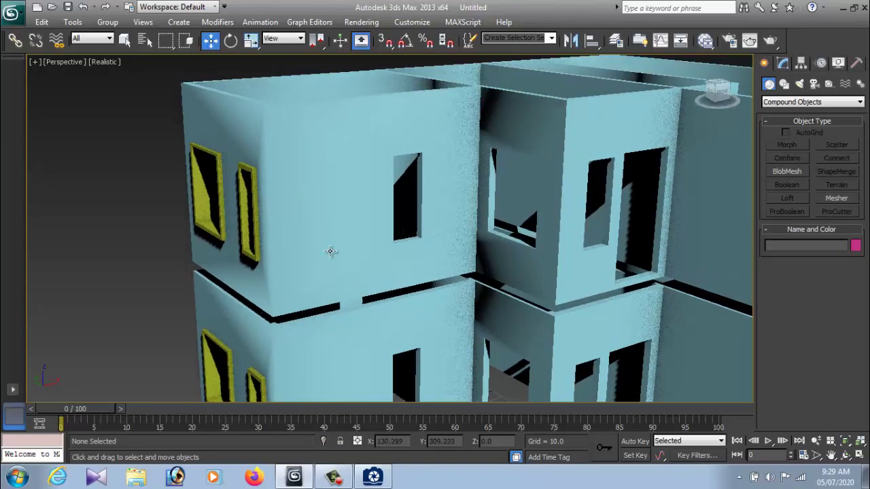
Clone the upper window frame as Box020 and rotate it 90° about Z.
click(246, 233)
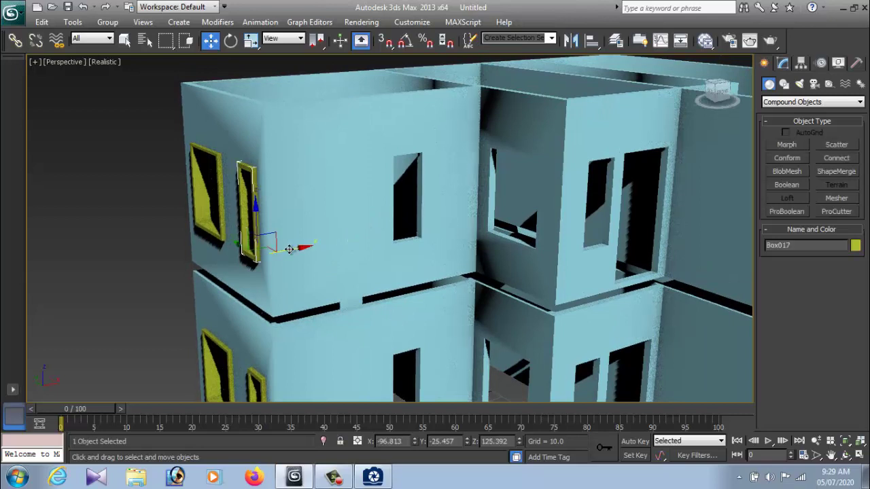
shift+drag(304, 247, 446, 247)
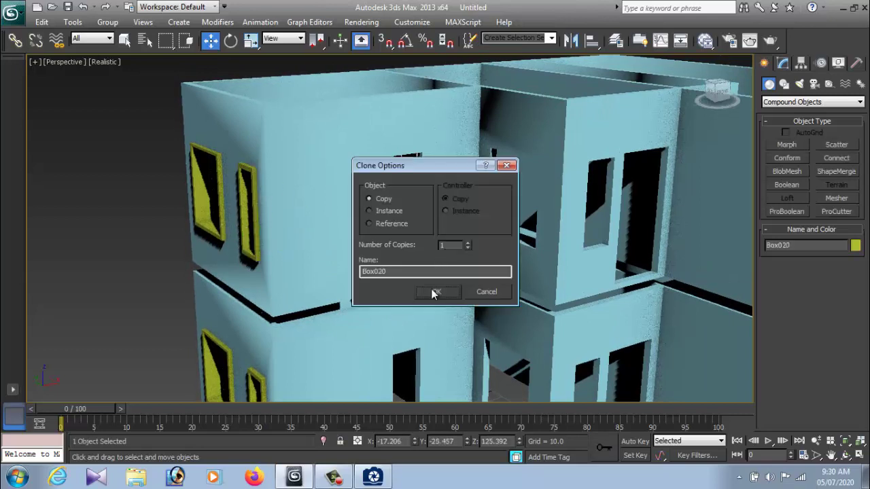
click(435, 290)
click(571, 41)
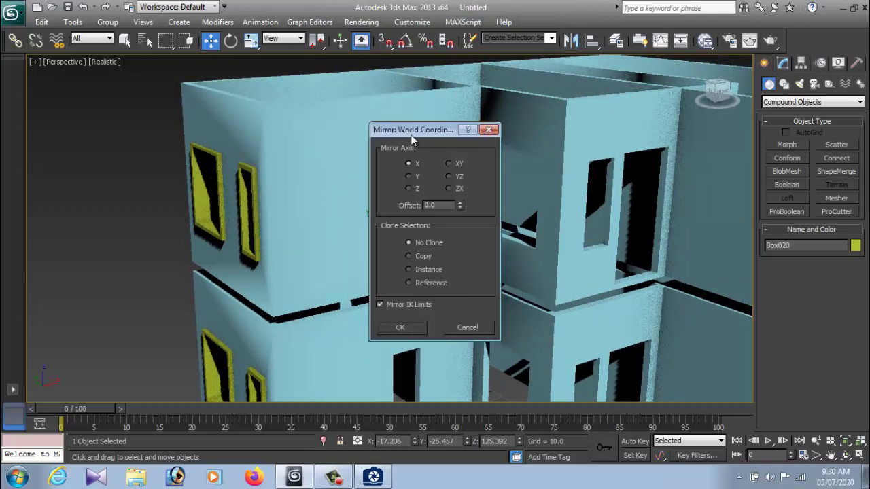
drag(411, 139, 506, 131)
click(578, 131)
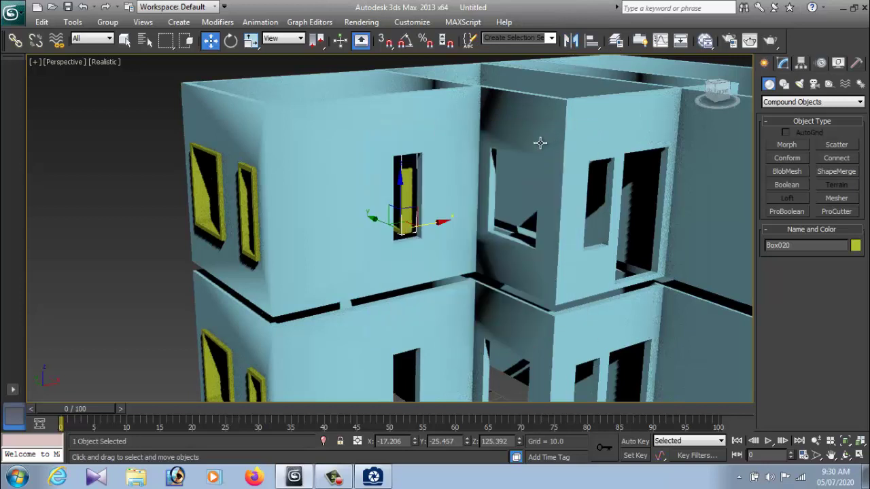
key(e)
mouse_move(408, 244)
mouse_down()
mouse_move(510, 234)
mouse_move(547, 296)
mouse_up()
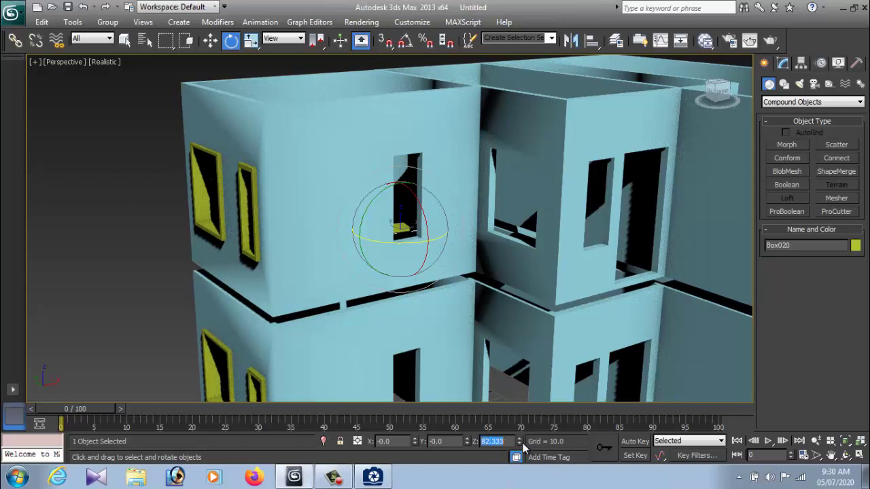
text(90)
key(Return)
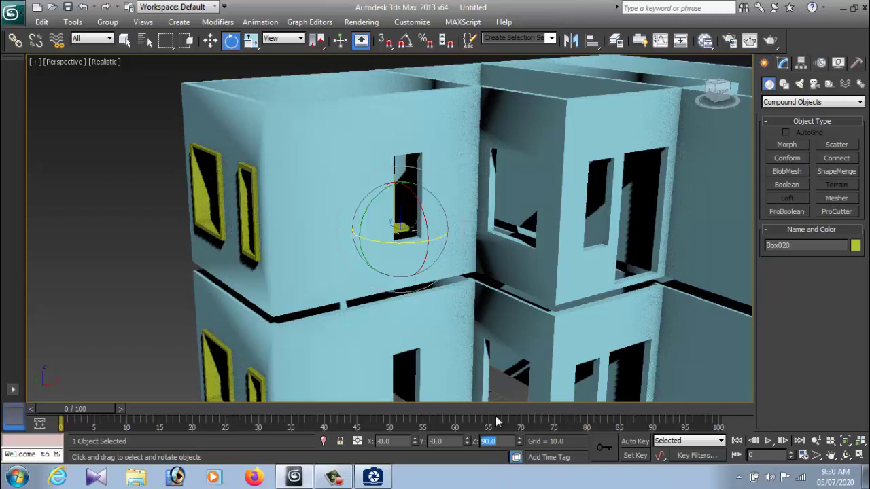
Move Box020 into the narrow middle window opening of the upper wall.
click(413, 256)
click(402, 224)
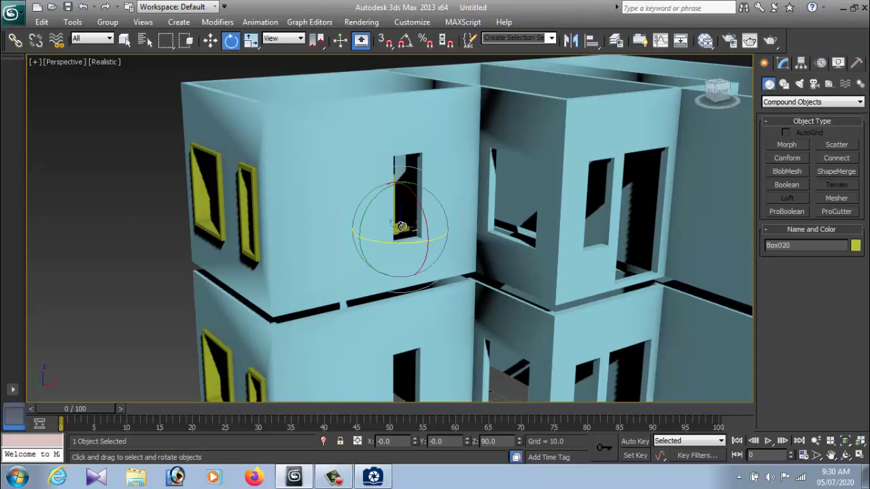
key(w)
drag(396, 256, 403, 257)
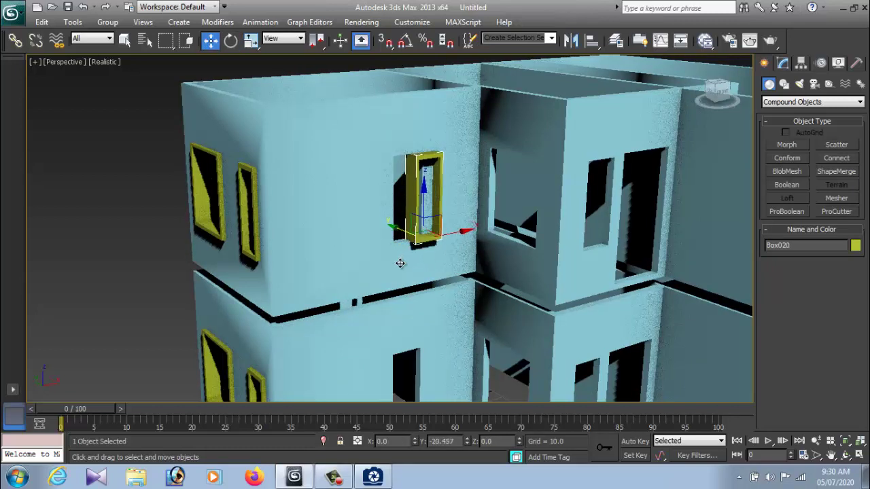
drag(462, 231, 447, 238)
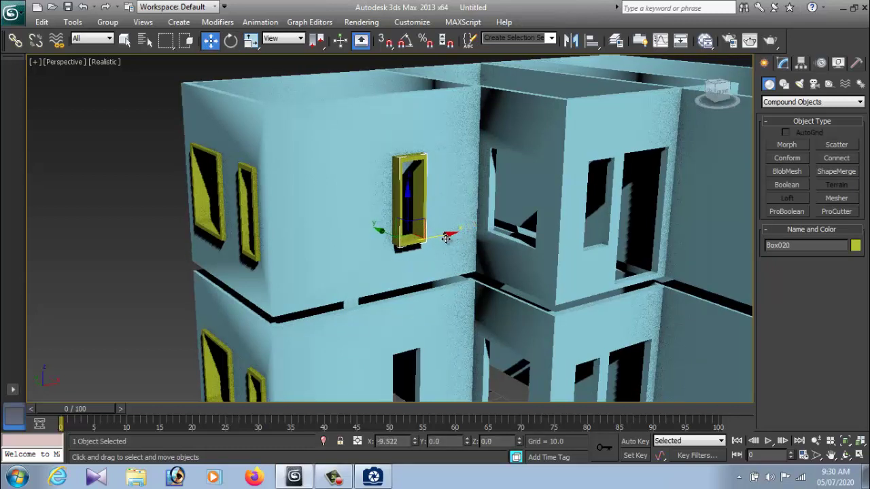
scroll(446, 235, up, 3)
scroll(394, 249, up, 2)
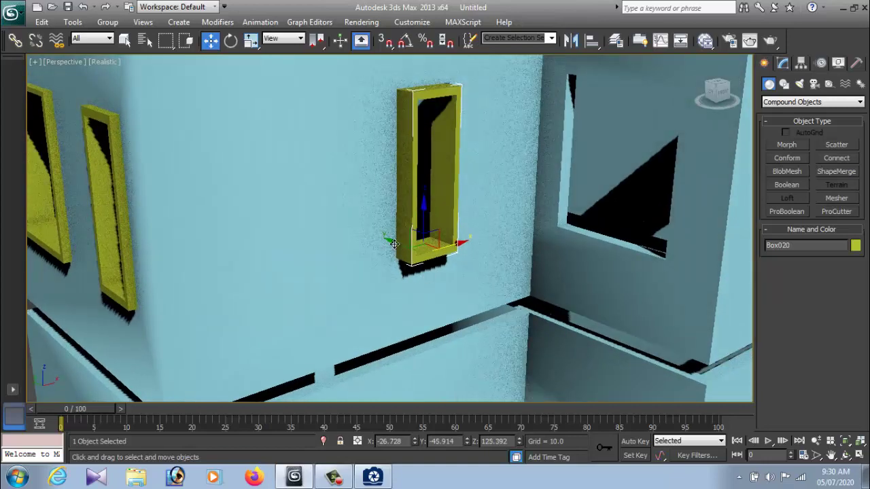
drag(388, 249, 386, 241)
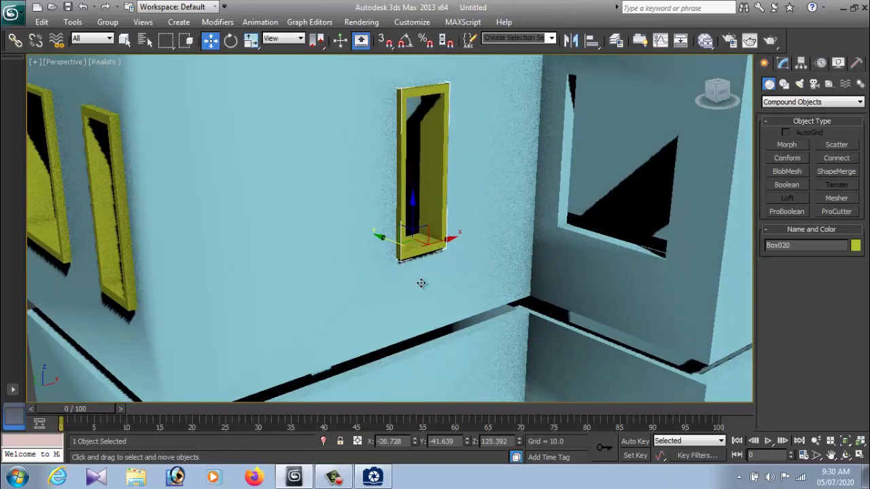
click(399, 262)
scroll(395, 247, down, 4)
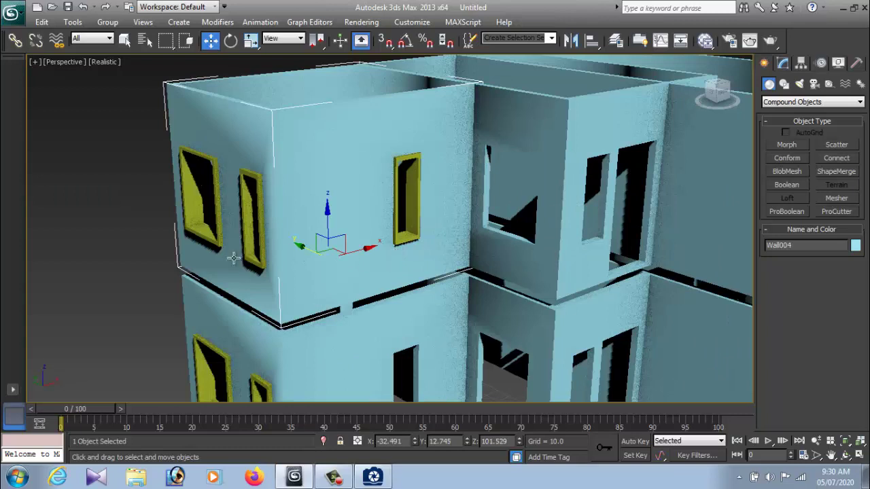
Copy the left upper frame and push the copy flush into the adjoining wall's opening.
click(216, 239)
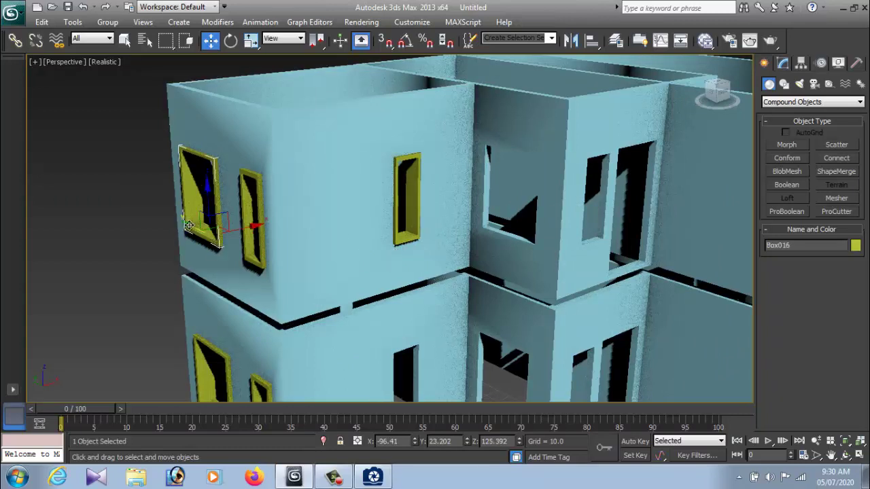
shift+drag(189, 225, 333, 293)
click(423, 292)
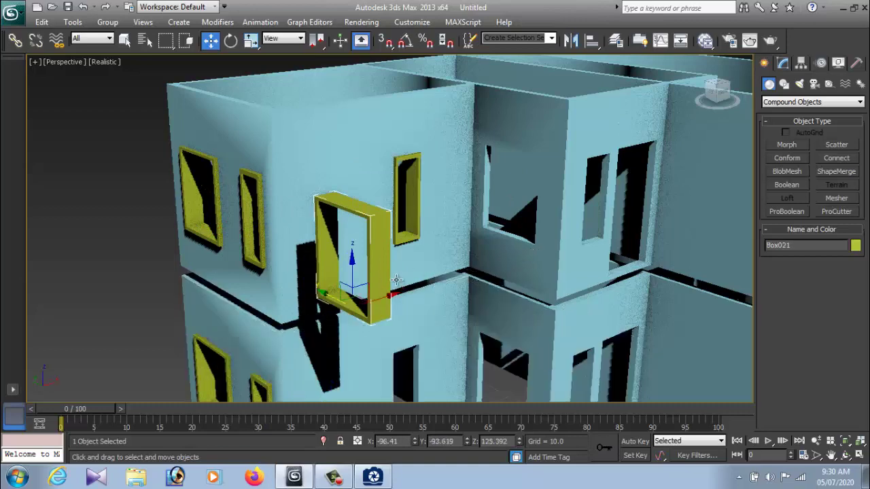
drag(391, 294, 586, 211)
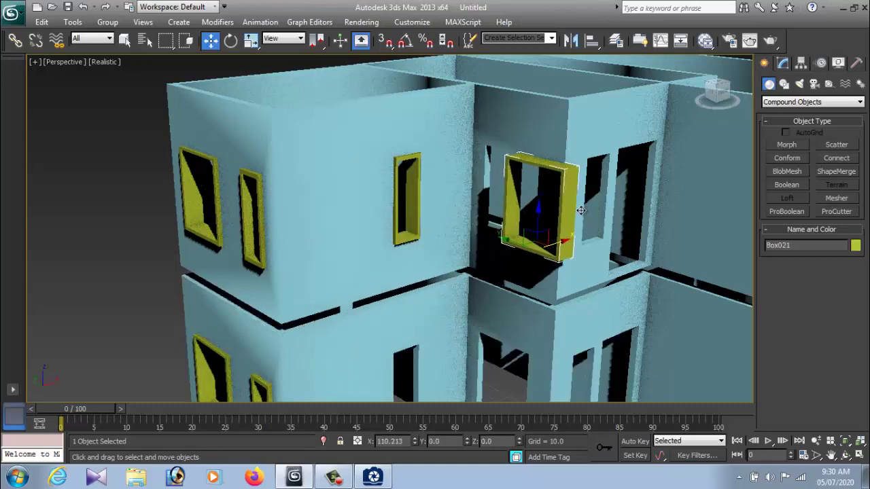
scroll(561, 246, up, 2)
scroll(562, 246, up, 2)
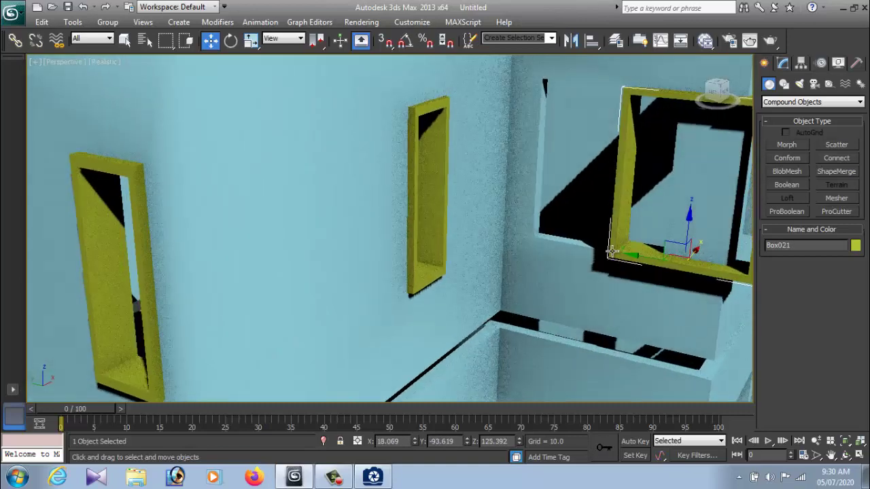
scroll(537, 250, up, 2)
drag(459, 256, 382, 254)
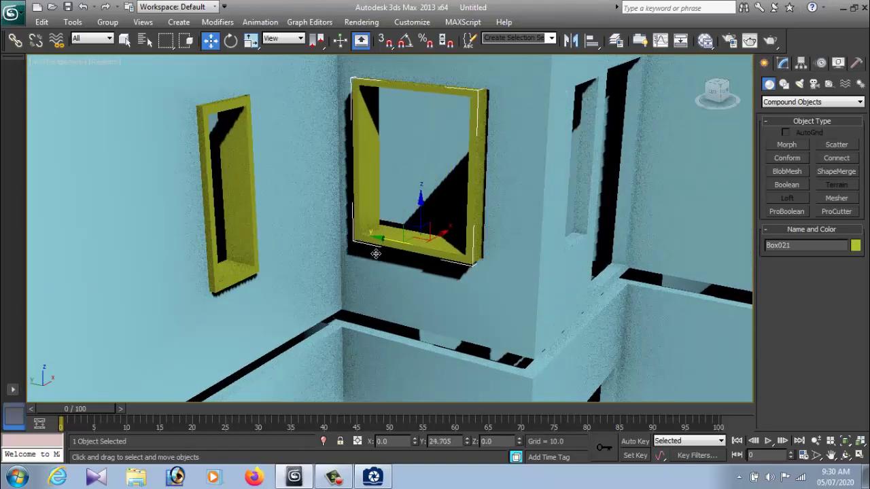
mouse_move(384, 254)
alt+middle_down()
mouse_move(435, 244)
mouse_move(464, 253)
alt+middle_up()
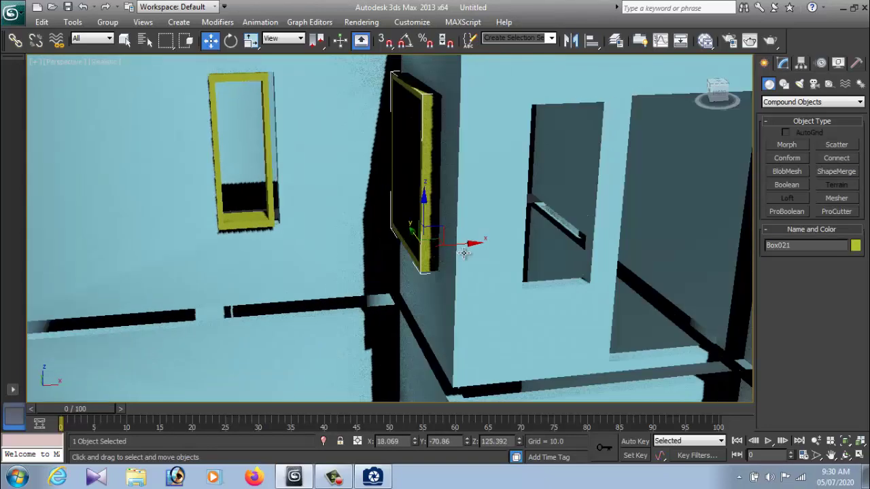
drag(473, 244, 481, 244)
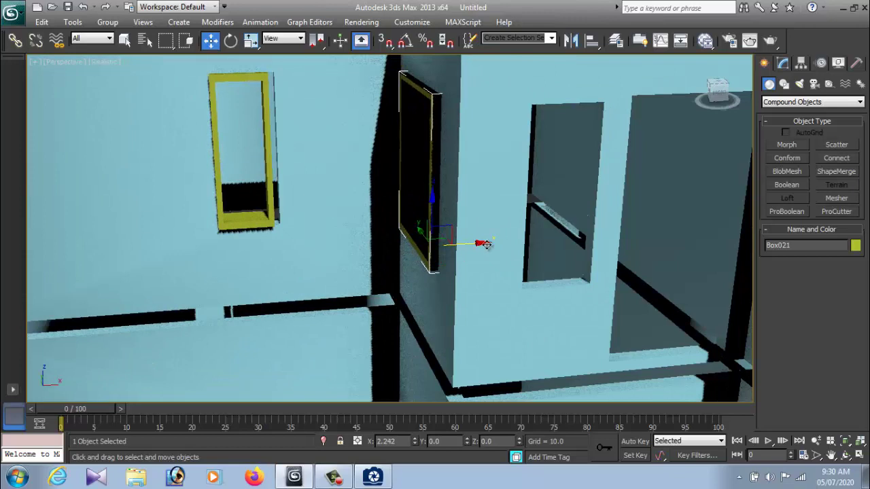
Widen the yellow frame slightly on X and shift it right into its opening.
click(549, 198)
click(265, 226)
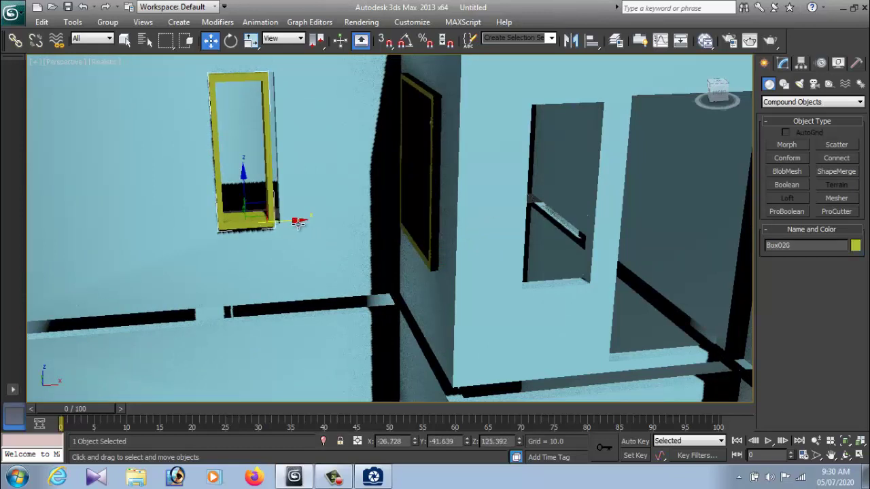
drag(297, 220, 294, 220)
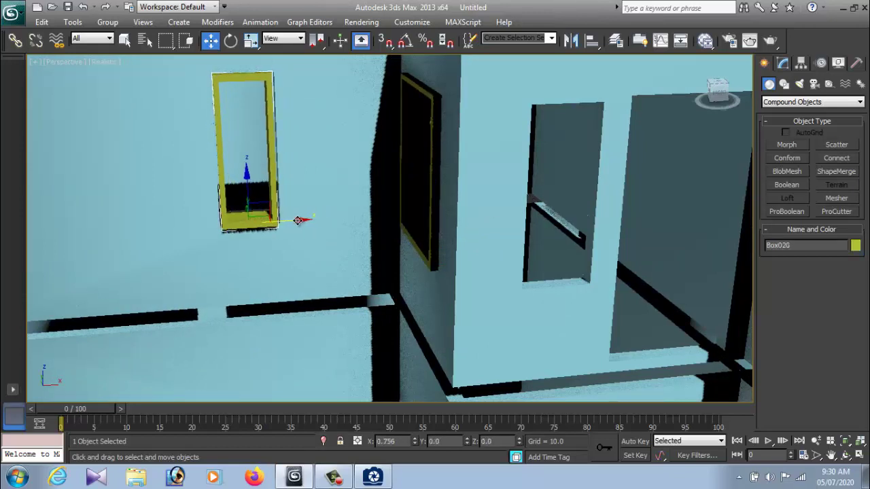
key(r)
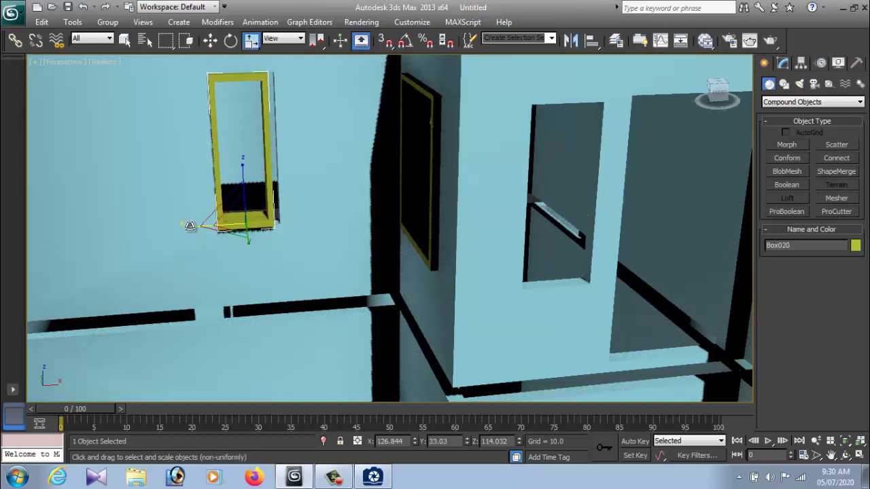
drag(185, 224, 182, 224)
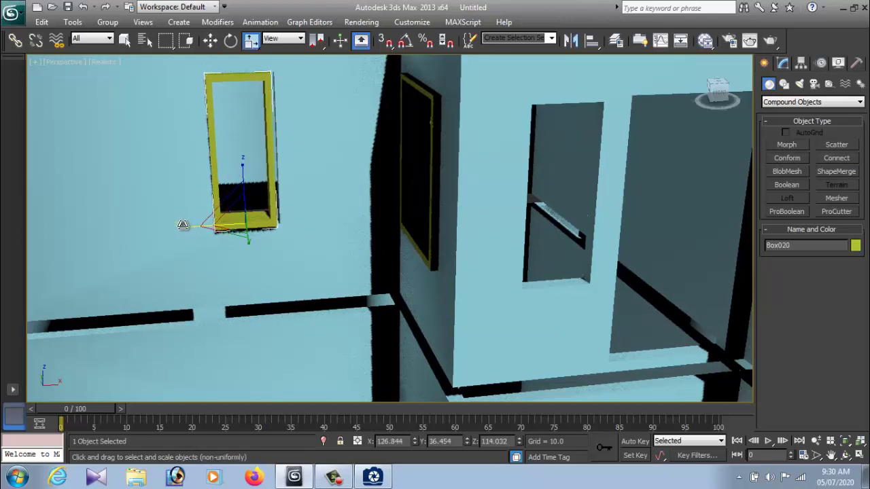
key(w)
drag(299, 221, 302, 220)
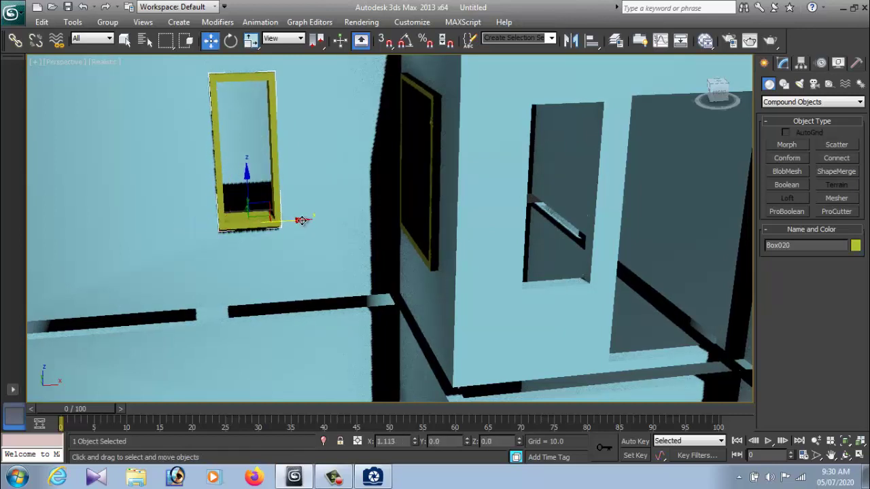
click(282, 243)
click(274, 224)
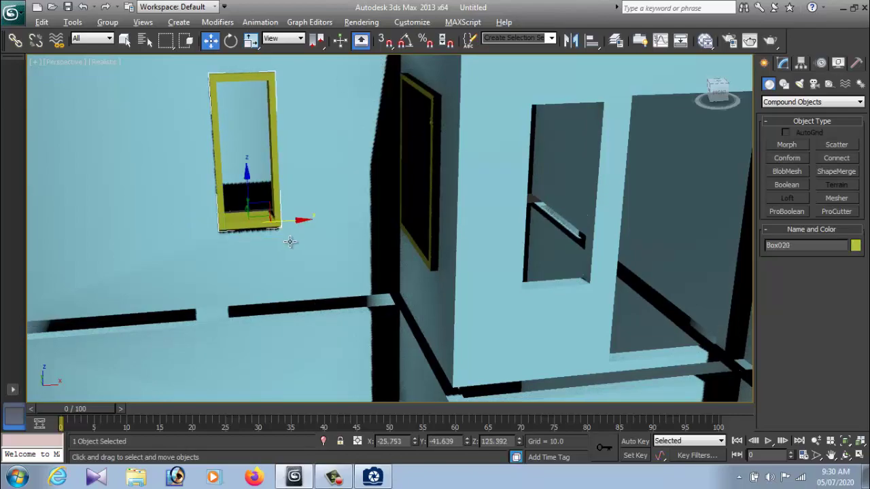
mouse_move(295, 240)
alt+middle_down()
mouse_move(294, 195)
mouse_move(349, 252)
mouse_move(401, 229)
mouse_move(396, 195)
mouse_move(363, 227)
mouse_move(320, 244)
mouse_move(244, 215)
alt+middle_up()
Copy the window frame as Box022 and fit it into the opening on the right upper wall.
shift+drag(219, 205, 377, 262)
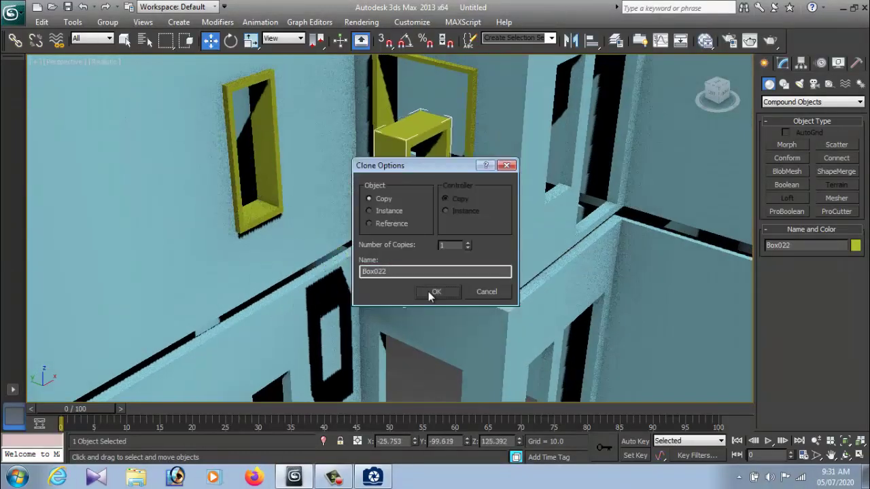
click(428, 292)
alt+middle_drag(428, 291, 462, 292)
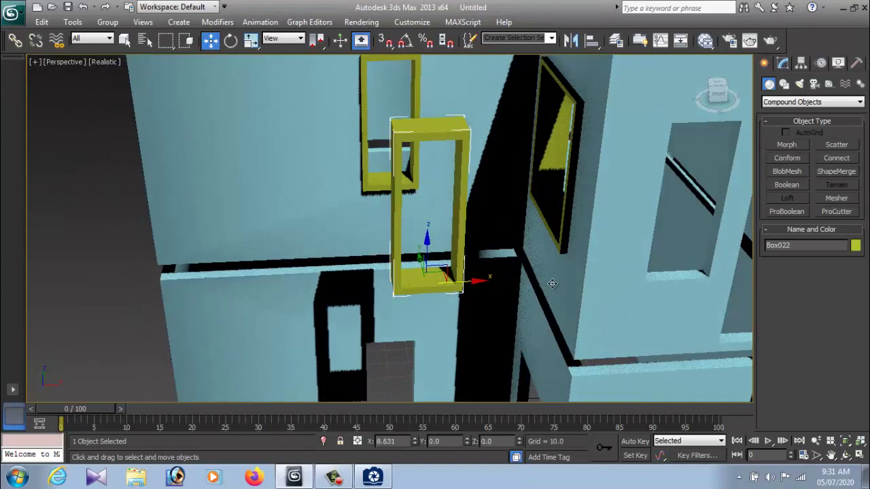
mouse_move(465, 286)
mouse_down()
mouse_move(722, 284)
mouse_move(728, 274)
mouse_move(722, 286)
mouse_up()
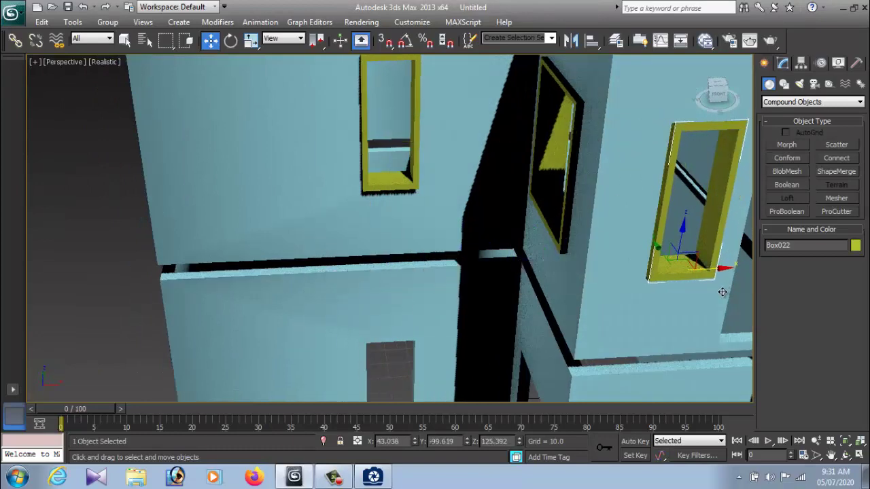
mouse_move(723, 292)
alt+middle_down()
mouse_move(684, 248)
mouse_move(693, 301)
mouse_move(623, 317)
mouse_move(616, 342)
mouse_move(732, 271)
alt+middle_up()
drag(711, 231, 708, 228)
click(559, 245)
mouse_move(559, 245)
alt+middle_down()
mouse_move(639, 224)
mouse_move(656, 159)
mouse_move(563, 267)
alt+middle_up()
scroll(563, 267, up, 2)
scroll(535, 233, down, 5)
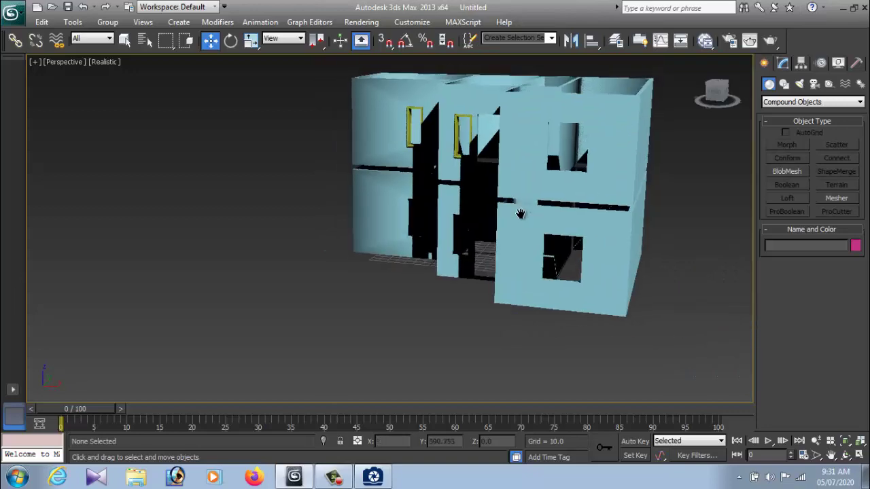
scroll(520, 227, up, 2)
mouse_move(438, 256)
alt+middle_down()
mouse_move(552, 252)
mouse_move(525, 257)
alt+middle_up()
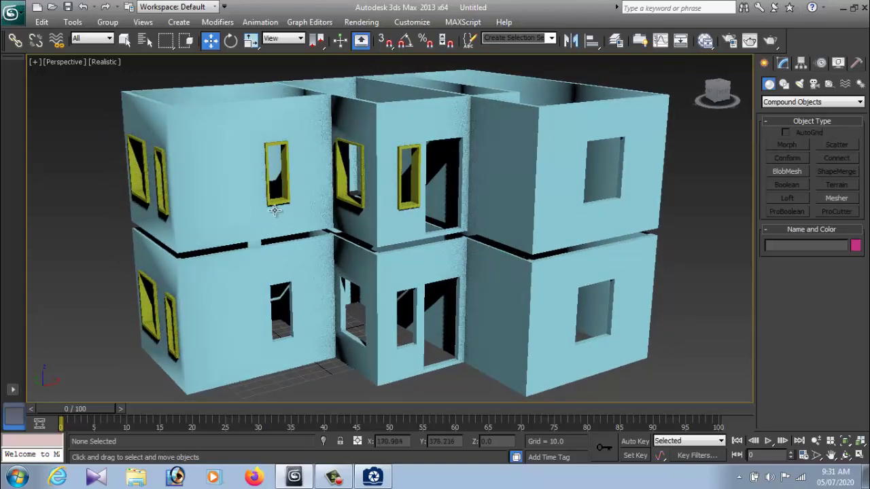
Copy the newly placed frame and move the copy left along the wall.
click(410, 203)
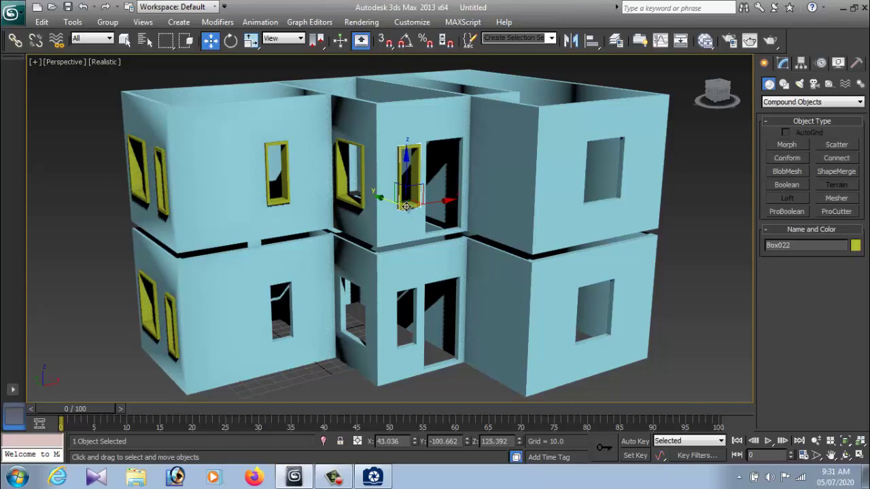
scroll(425, 233, up, 3)
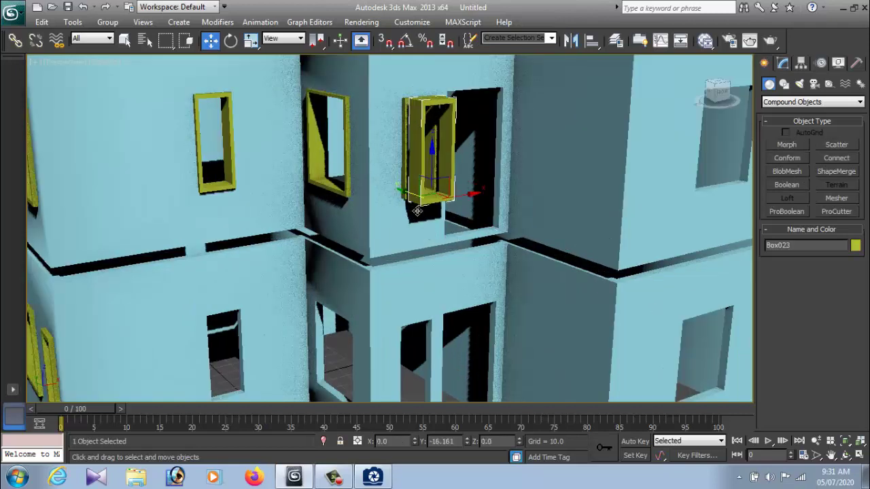
shift+drag(390, 188, 444, 229)
click(438, 291)
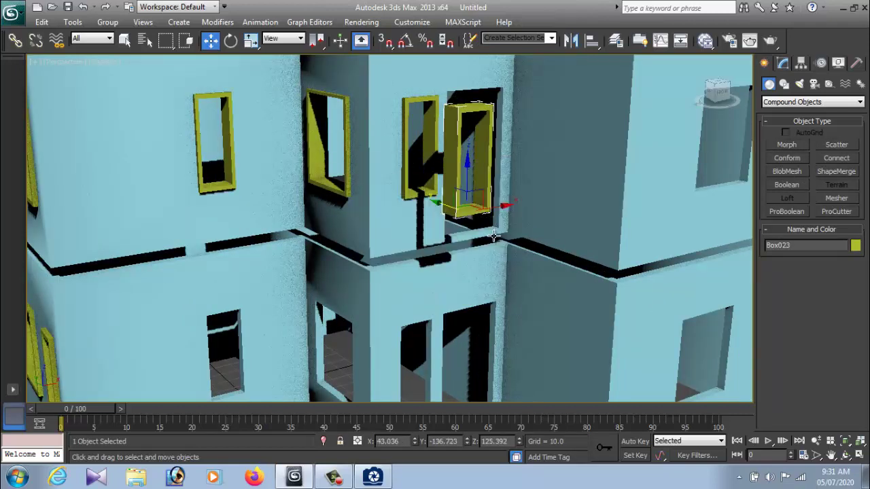
mouse_move(494, 235)
alt+middle_down()
mouse_move(480, 239)
mouse_move(495, 231)
alt+middle_up()
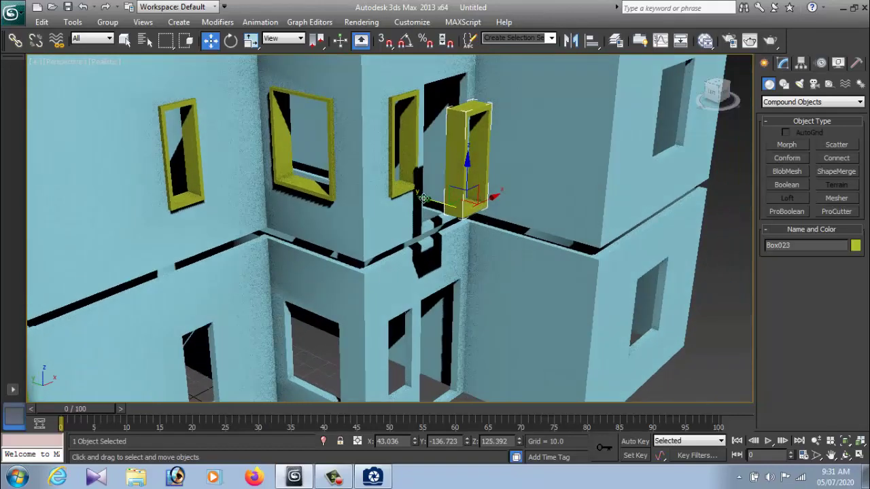
mouse_move(423, 198)
mouse_down()
mouse_move(401, 192)
mouse_move(399, 174)
mouse_move(421, 175)
mouse_up()
mouse_move(421, 175)
alt+middle_down()
mouse_move(459, 194)
mouse_move(418, 191)
mouse_move(440, 201)
mouse_move(476, 282)
alt+middle_up()
Widen and stretch the new frame into a tall door frame and slide it into the doorway.
key(r)
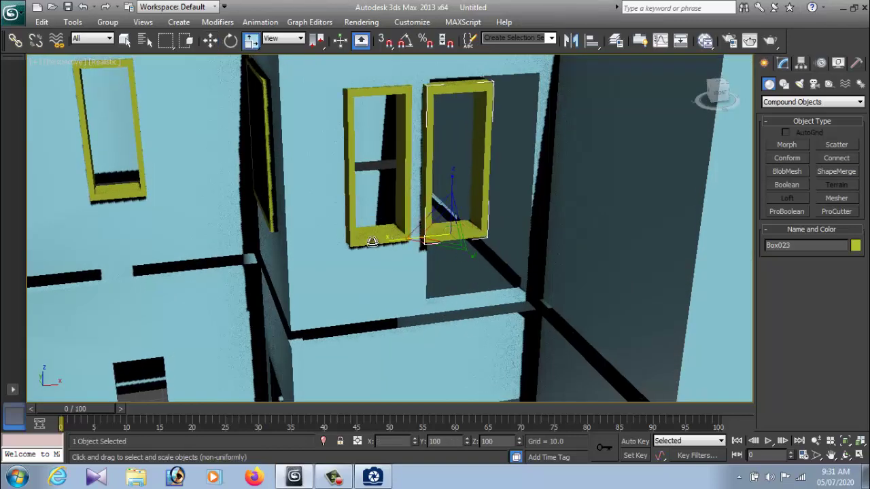
drag(372, 242, 341, 247)
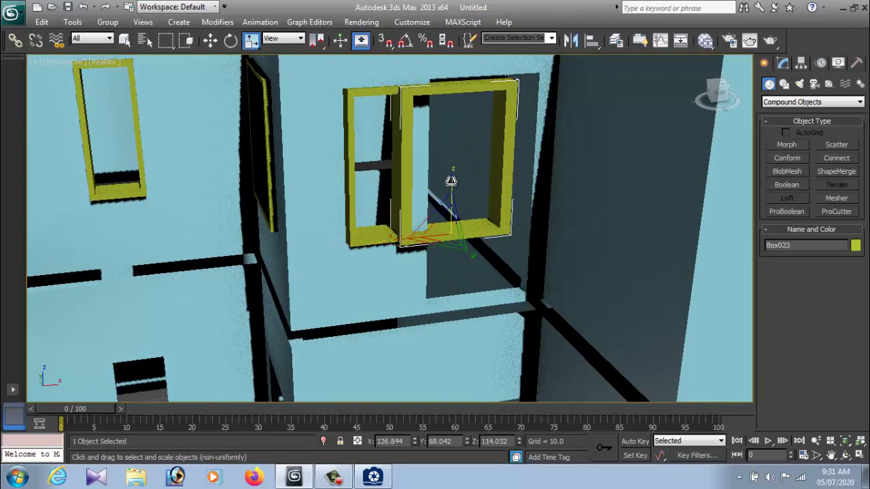
drag(451, 181, 451, 165)
key(w)
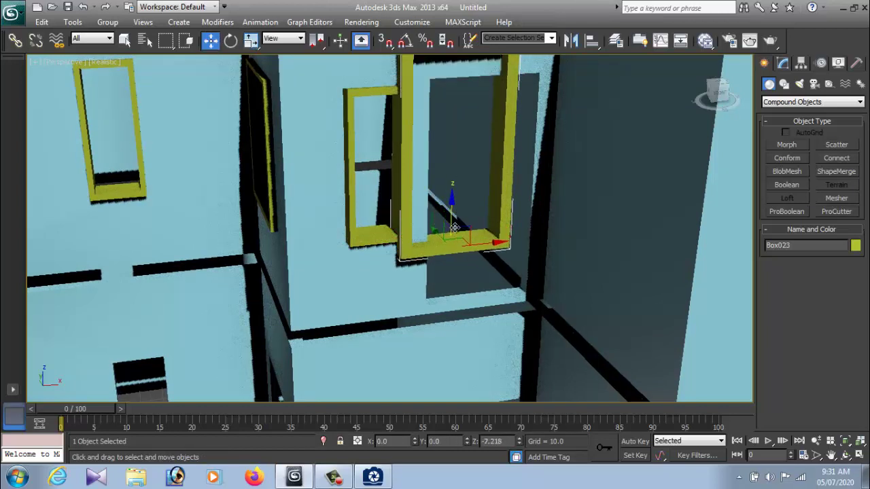
drag(452, 197, 454, 234)
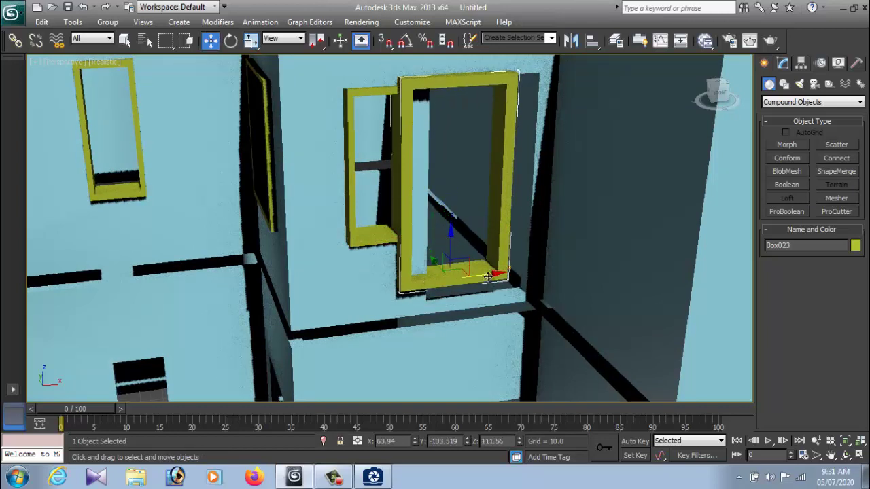
drag(488, 276, 518, 274)
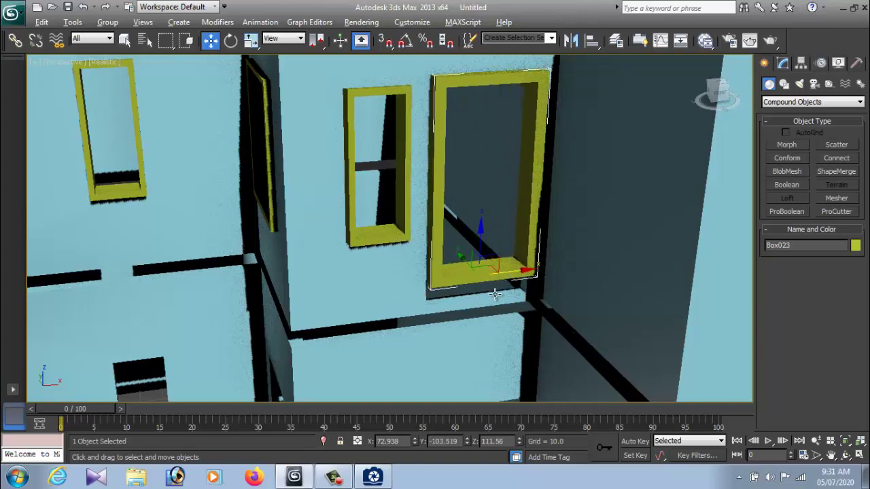
alt+middle_drag(517, 275, 510, 290)
Lower the door frame to the floor line and adjust its height to fit.
key(r)
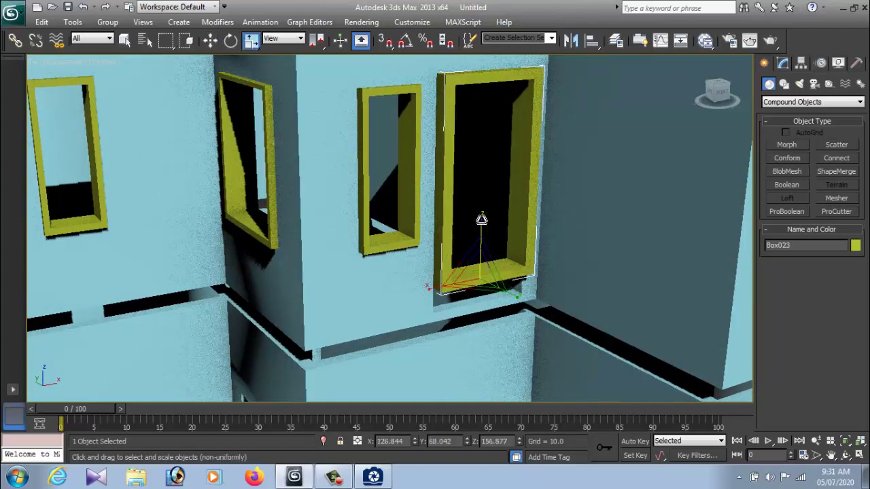
key(q)
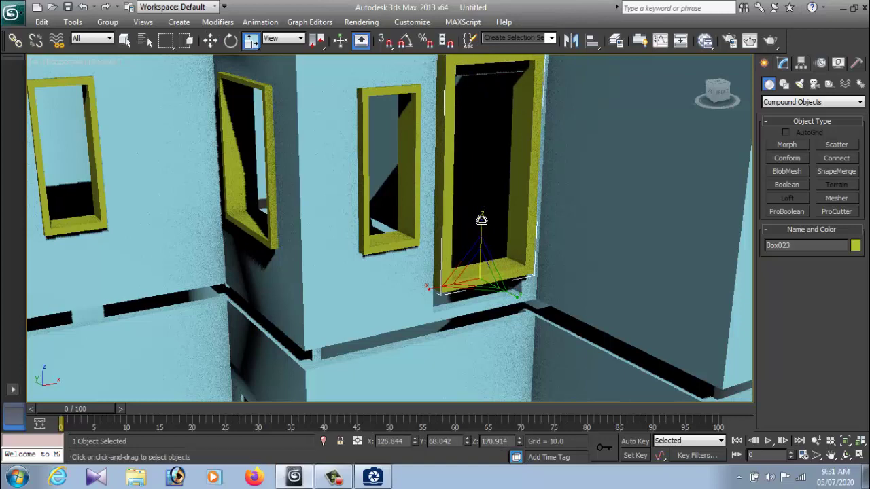
key(w)
drag(482, 231, 481, 266)
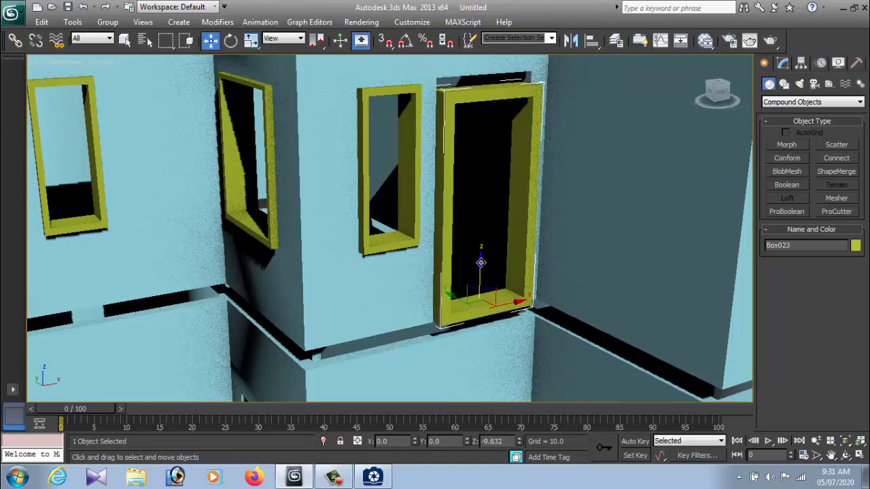
alt+middle_drag(436, 288, 485, 276)
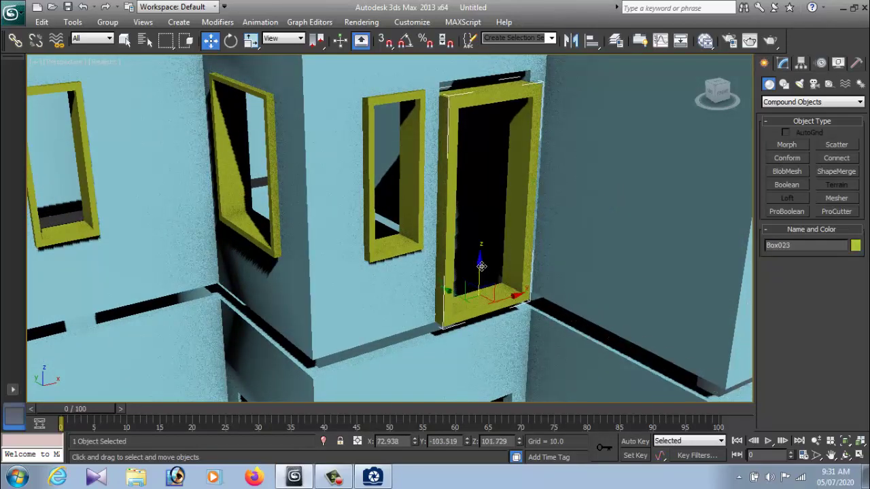
drag(482, 266, 480, 255)
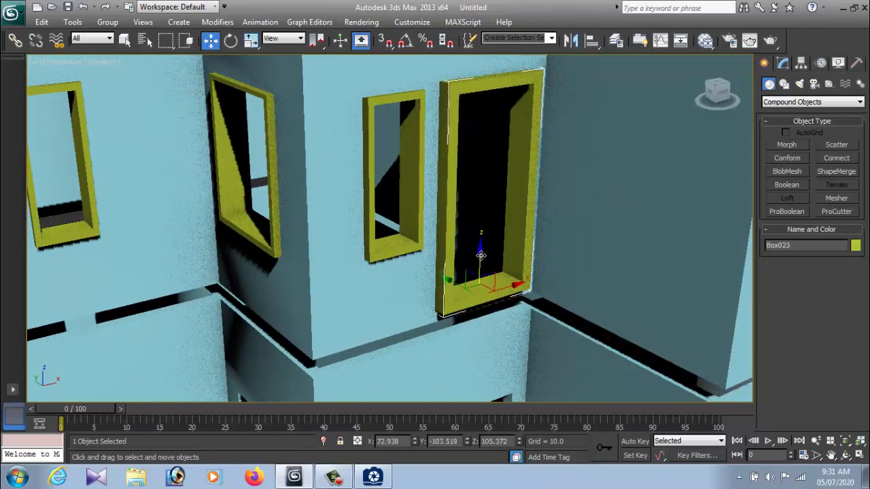
key(r)
alt+middle_drag(480, 255, 480, 275)
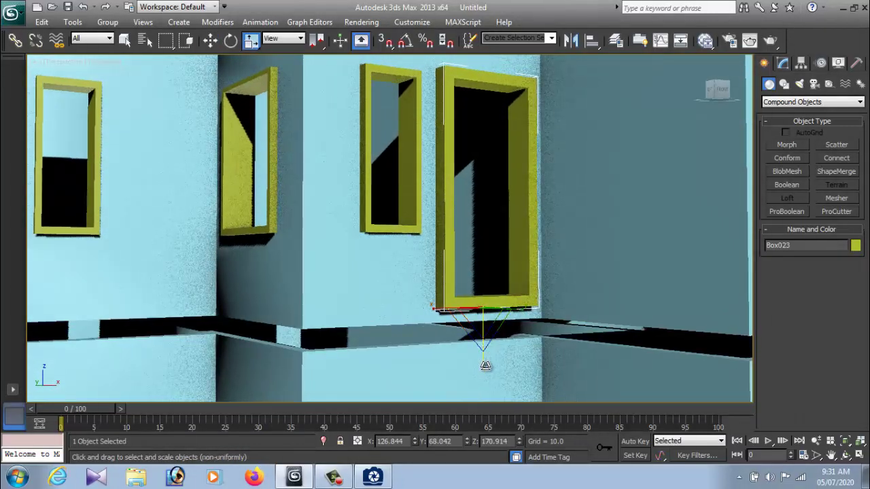
drag(485, 366, 485, 367)
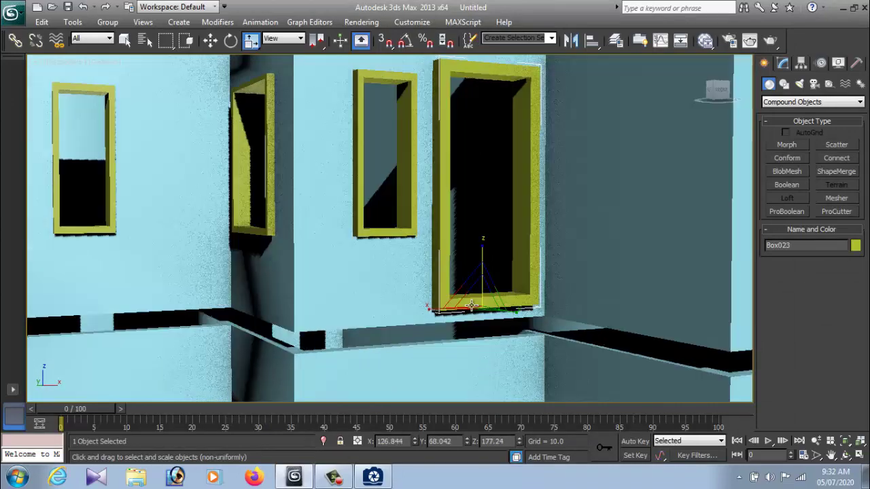
alt+middle_drag(485, 367, 476, 238)
Nudge door frame Box023 along Y into the middle opening and check it from the front.
click(478, 230)
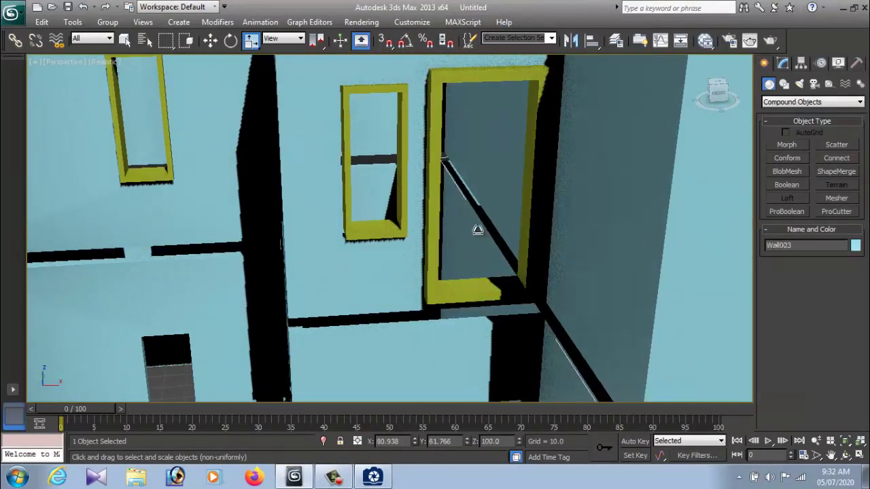
scroll(478, 257, down, 5)
alt+middle_drag(443, 289, 485, 278)
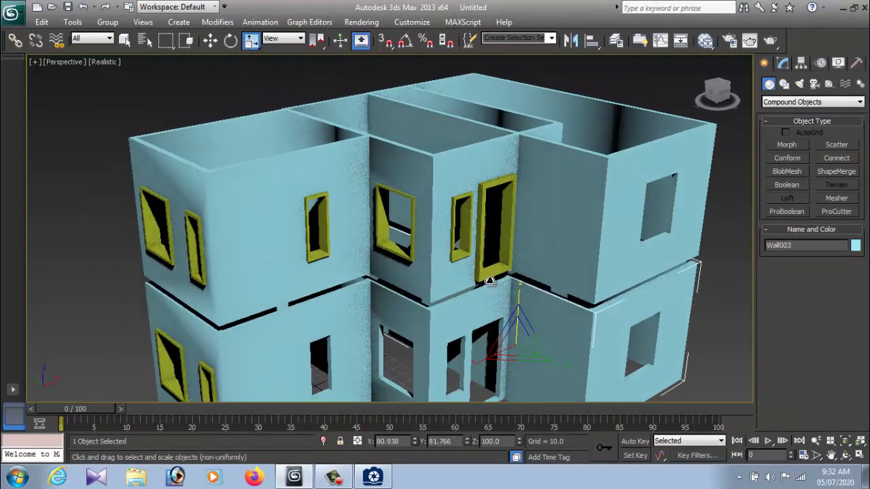
click(485, 279)
key(w)
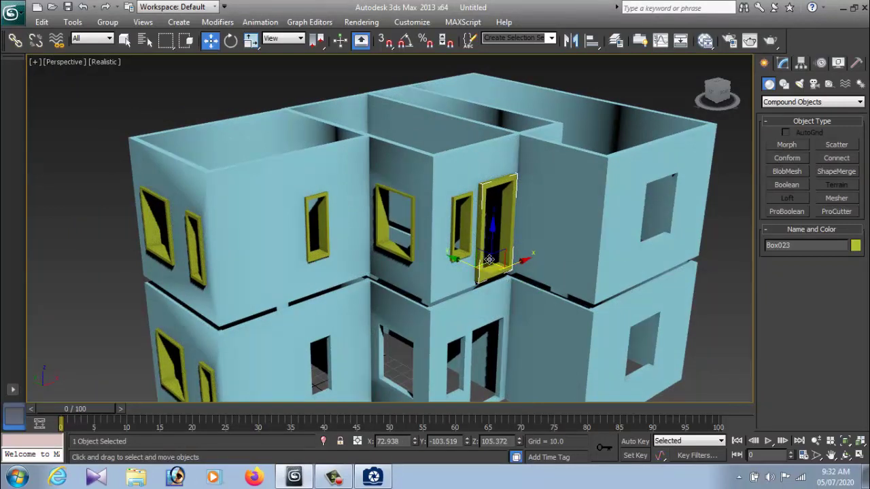
drag(460, 260, 455, 259)
click(655, 324)
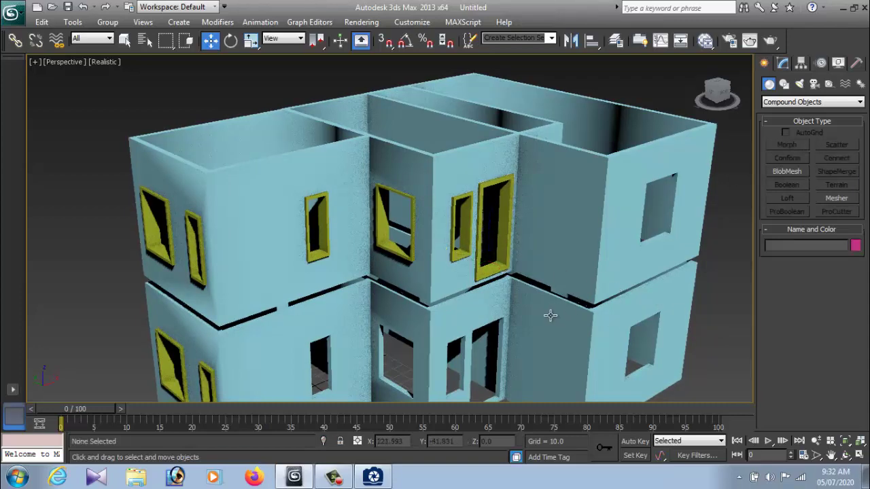
scroll(549, 314, down, 5)
mouse_move(507, 305)
alt+middle_down()
mouse_move(520, 287)
mouse_move(551, 294)
mouse_move(586, 247)
alt+middle_up()
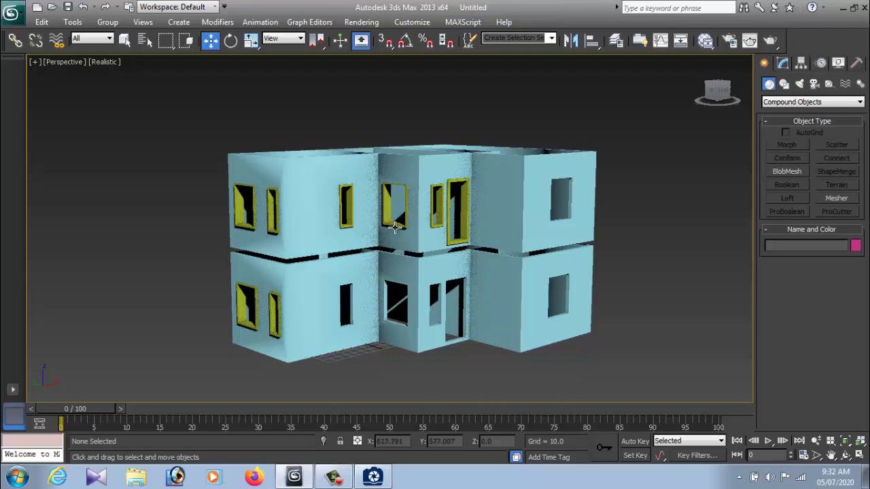
click(395, 227)
Clone window frame Box021 as Box024 and move it toward the right upper-floor wall.
shift+drag(366, 222, 503, 264)
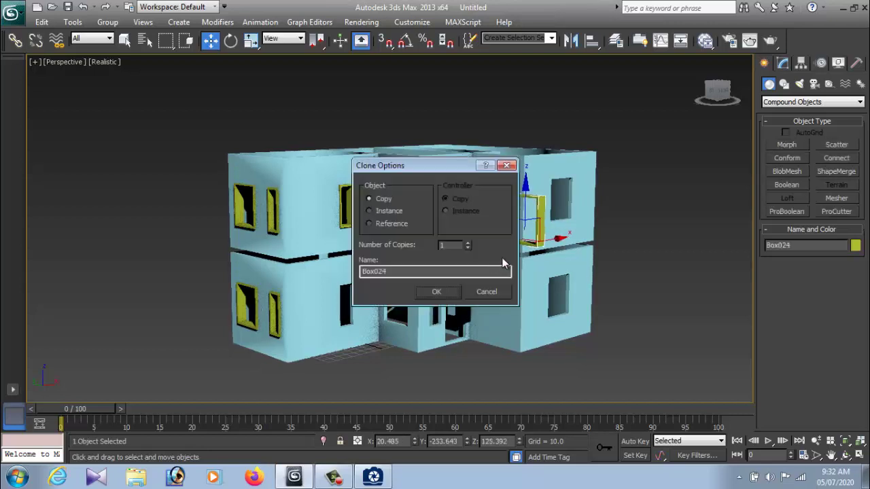
click(456, 286)
alt+middle_drag(456, 286, 405, 247)
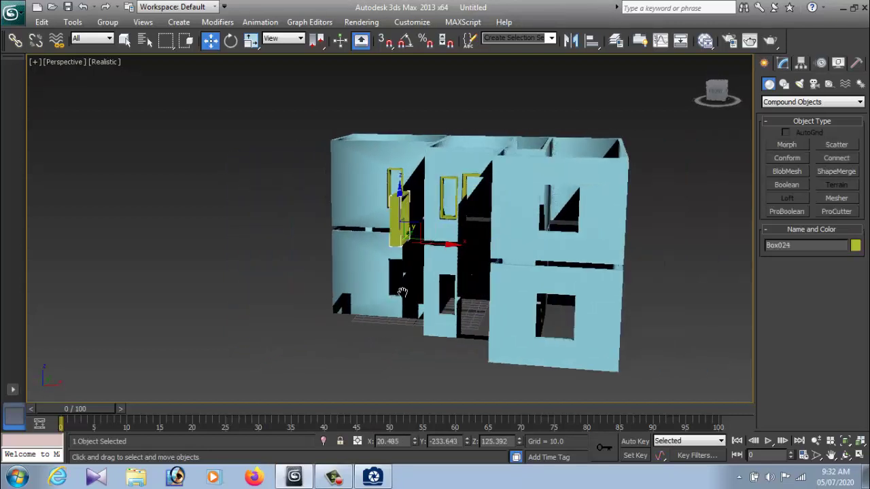
drag(406, 247, 524, 252)
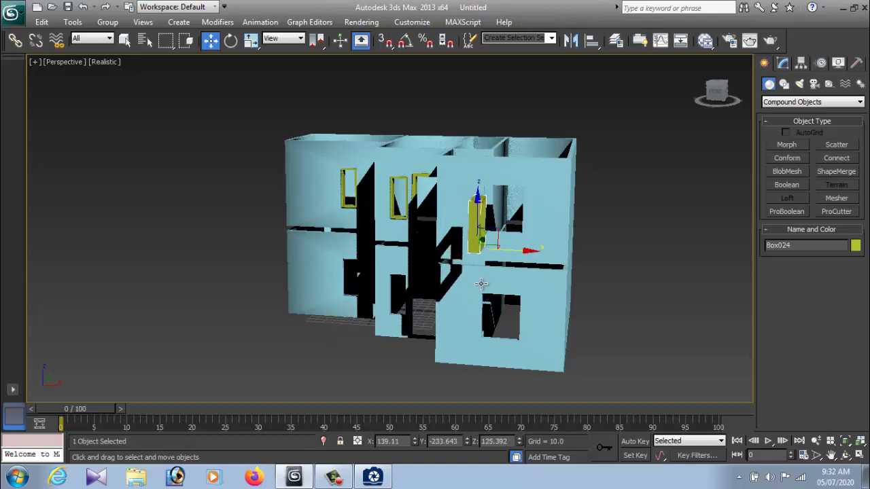
mouse_move(524, 252)
alt+middle_down()
mouse_move(542, 284)
mouse_move(458, 261)
alt+middle_up()
drag(441, 239, 445, 253)
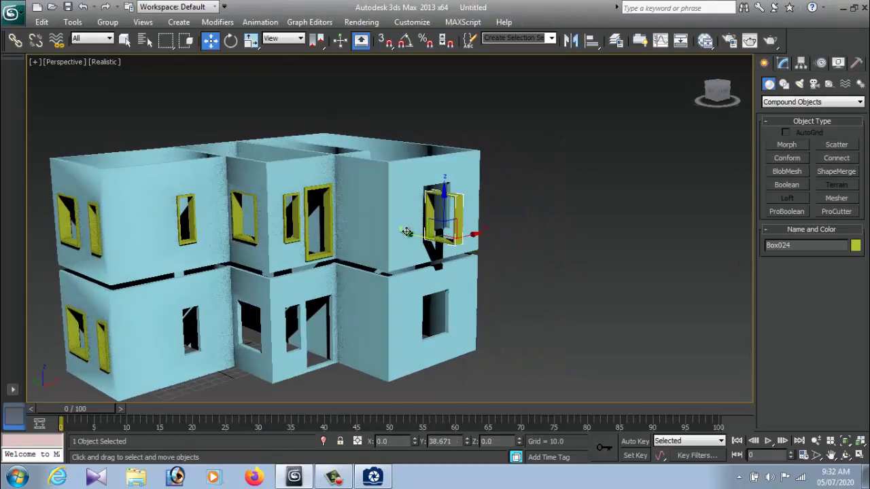
scroll(454, 265, up, 3)
alt+middle_drag(454, 265, 466, 286)
Rotate the copied frame 90° about Z so it faces out of the right wall.
key(e)
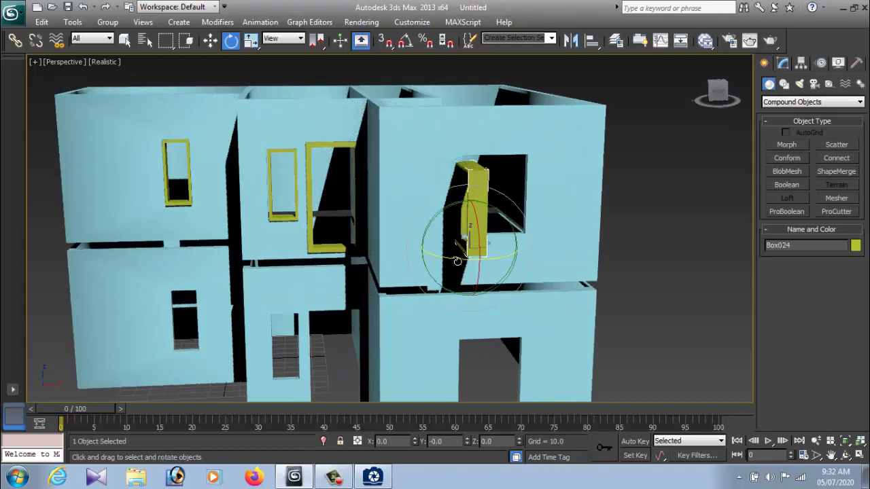
drag(458, 261, 573, 260)
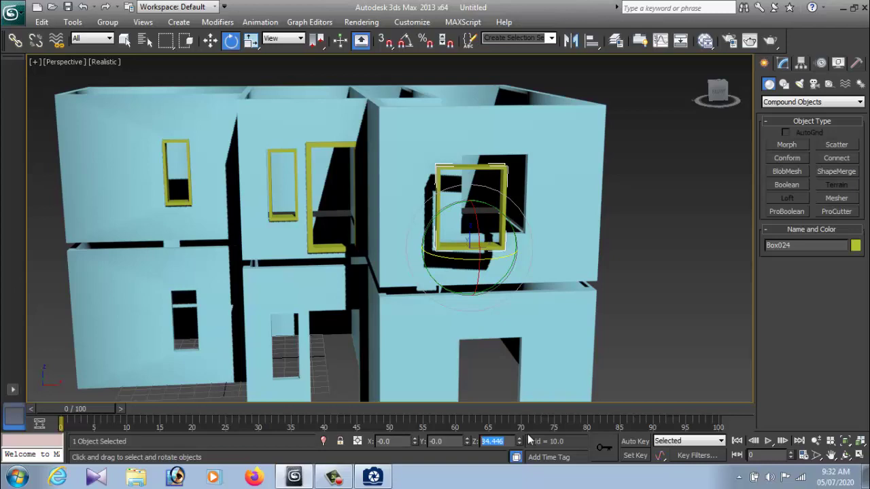
text(90)
key(Return)
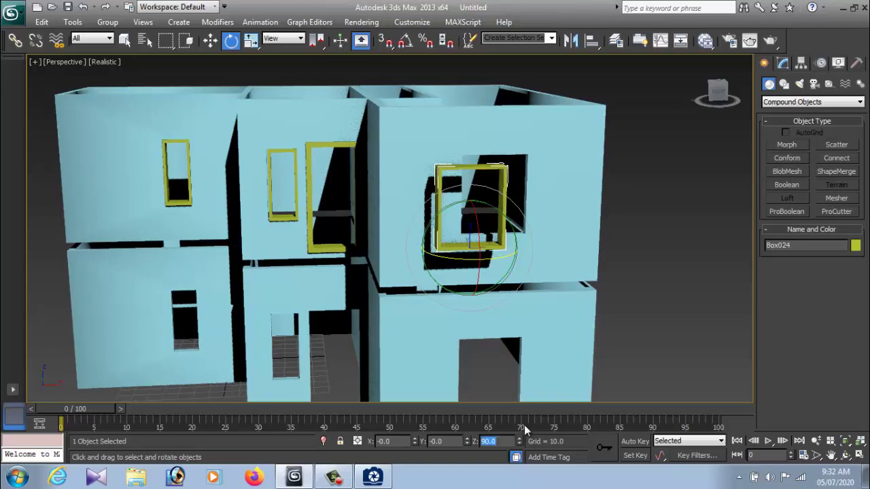
Slide and raise Box024 until it sits inside the right wall's window opening.
alt+middle_drag(440, 368, 507, 386)
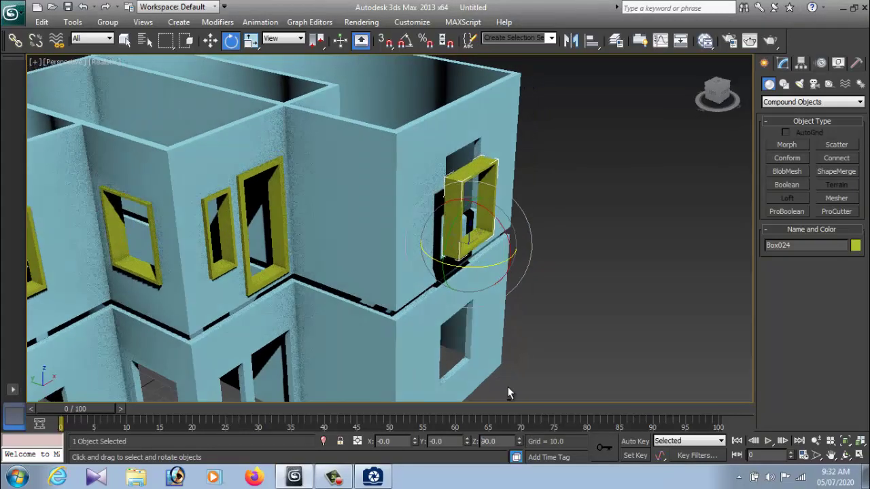
click(524, 321)
click(450, 224)
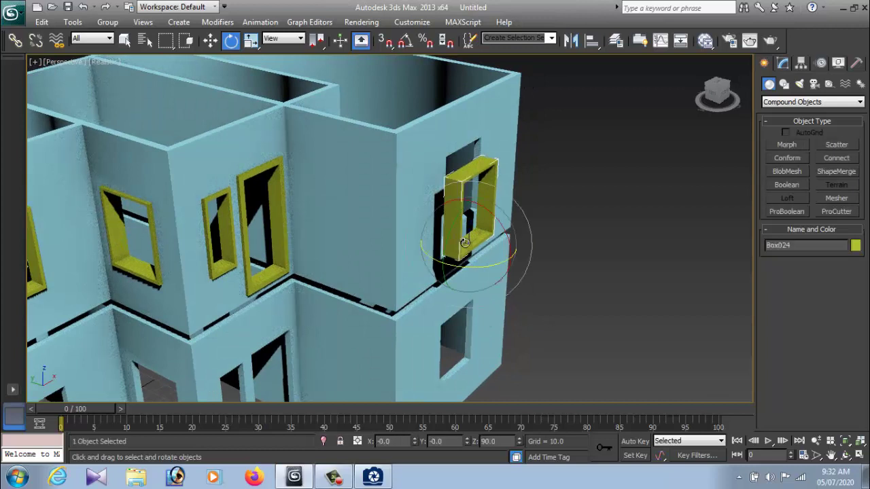
key(w)
drag(433, 234, 404, 224)
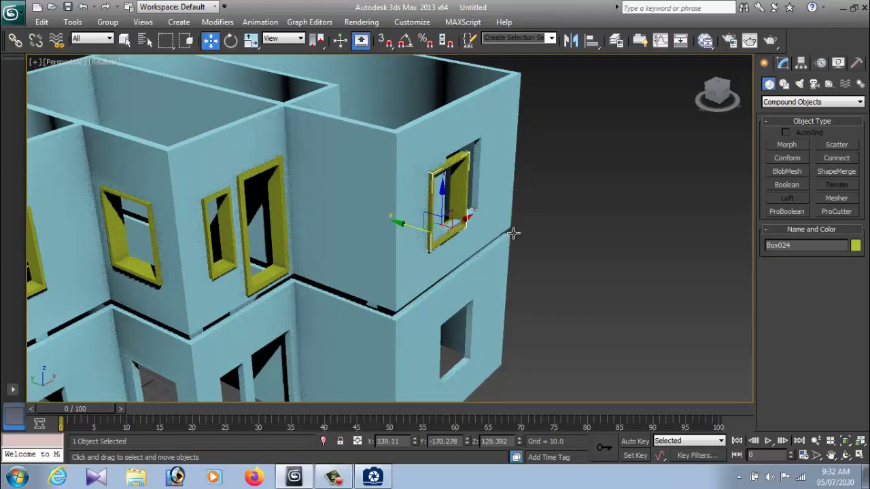
alt+middle_drag(513, 234, 476, 228)
drag(480, 225, 514, 223)
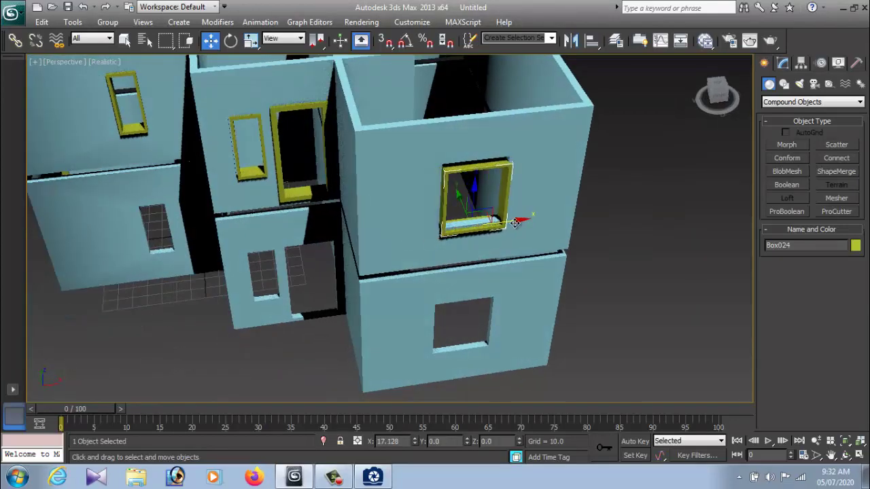
scroll(472, 250, up, 3)
scroll(528, 232, up, 5)
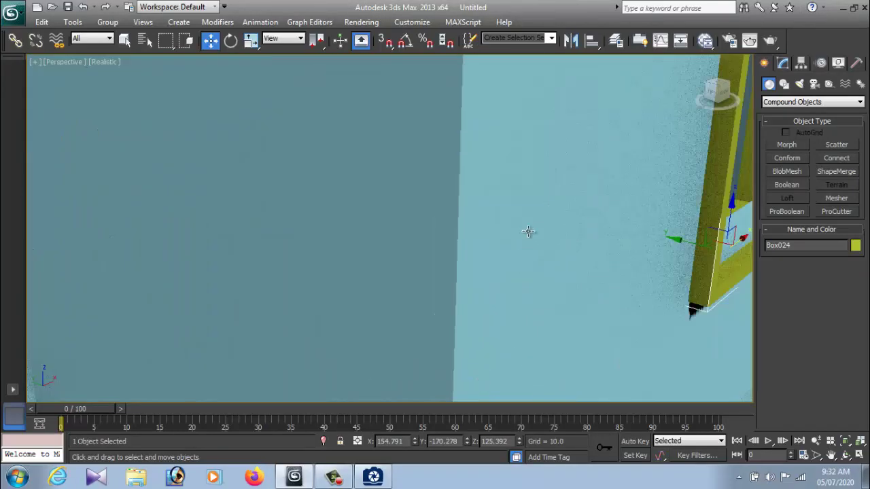
scroll(528, 232, down, 5)
scroll(448, 275, up, 3)
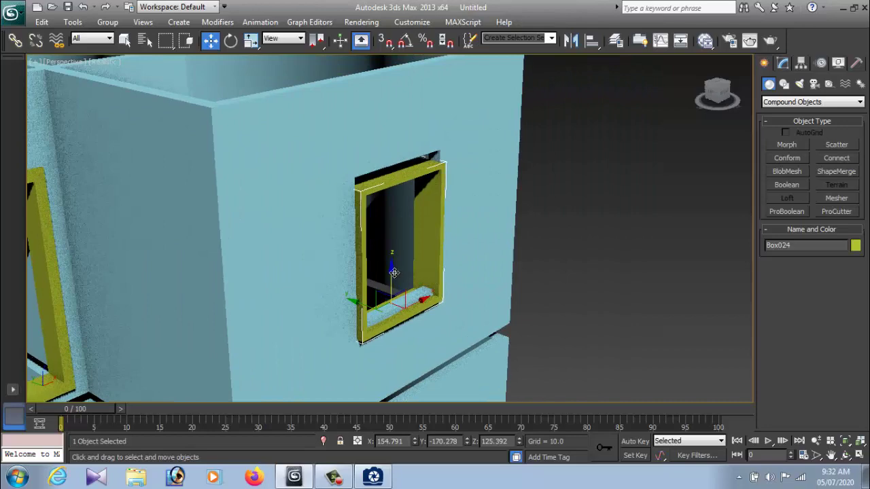
drag(394, 272, 393, 259)
click(451, 266)
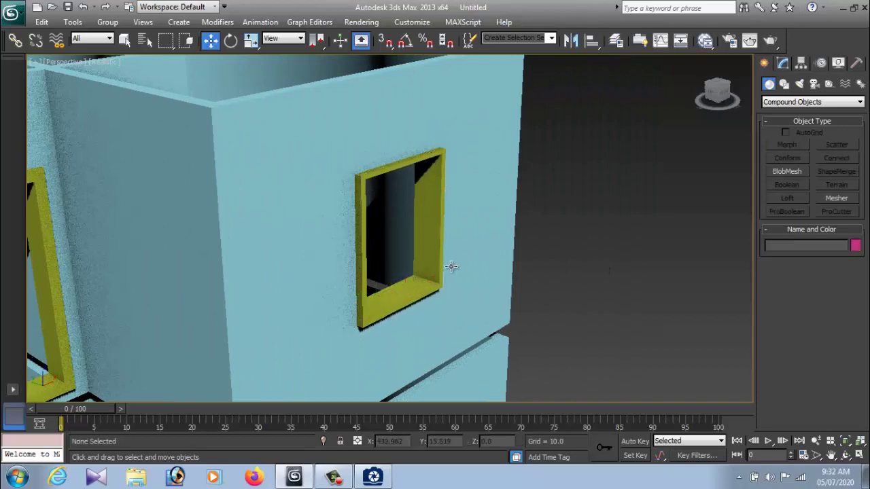
scroll(450, 267, down, 5)
scroll(474, 284, down, 2)
mouse_move(431, 283)
alt+middle_down()
mouse_move(554, 267)
mouse_move(519, 281)
mouse_move(277, 293)
alt+middle_up()
Delete the ground-floor boxes and clone the framed upper floor down to ground level.
drag(132, 275, 647, 348)
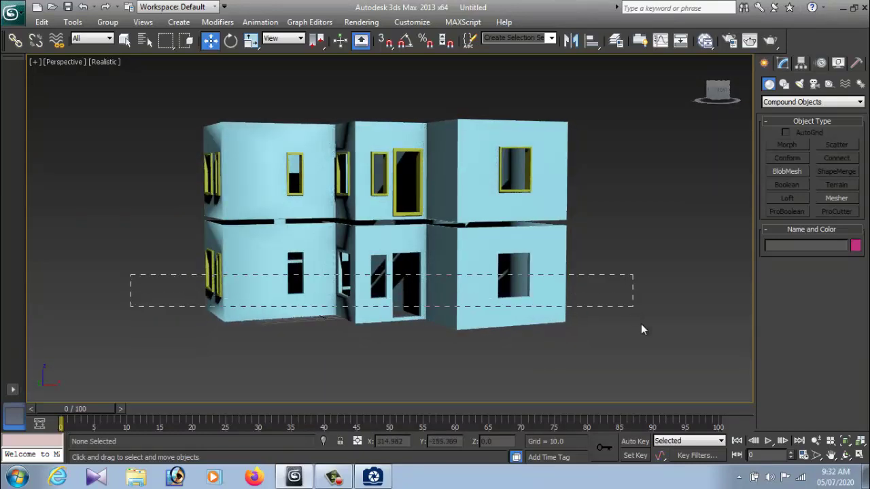
key(Delete)
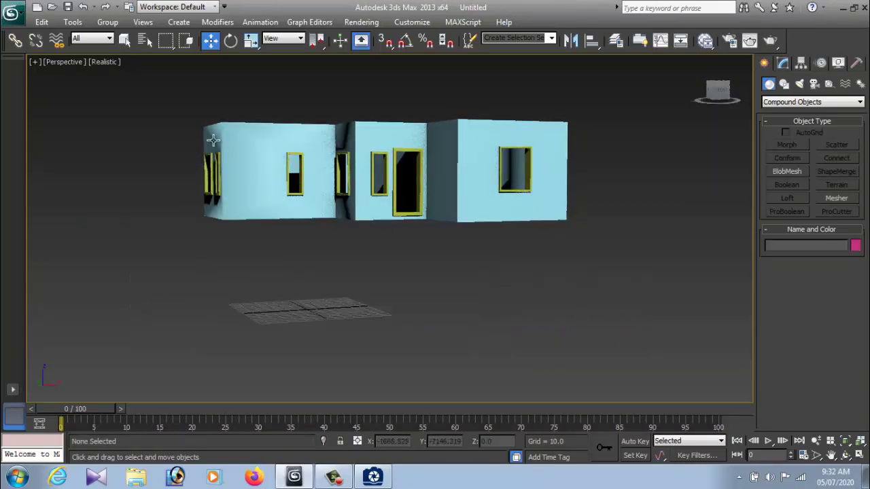
drag(542, 251, 568, 256)
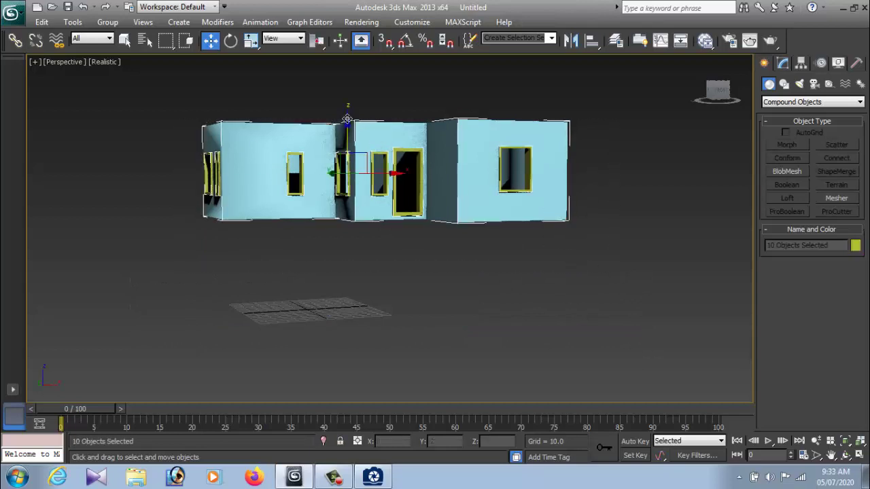
shift+drag(347, 119, 359, 230)
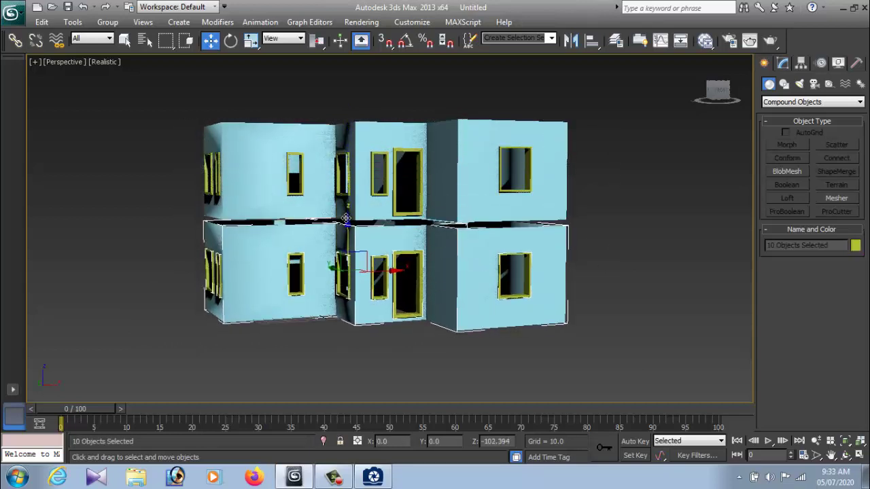
click(436, 292)
alt+middle_drag(435, 291, 521, 296)
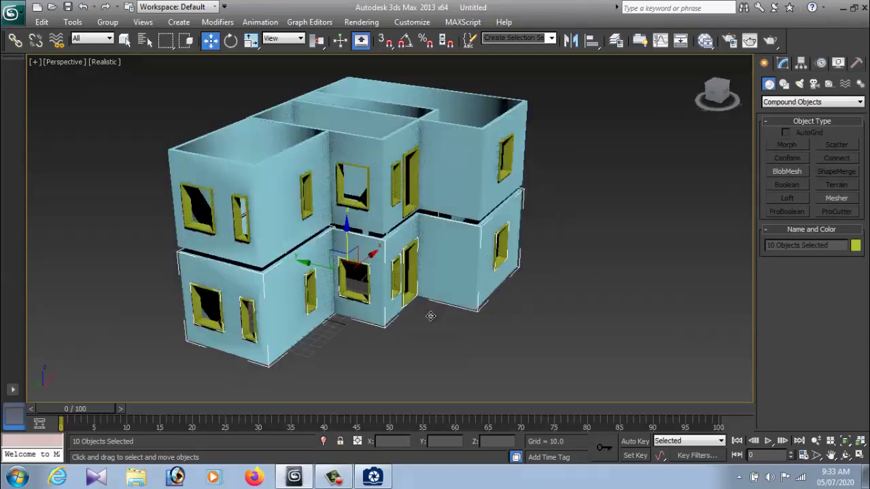
key(ctrl+d)
mouse_move(462, 297)
alt+middle_down()
mouse_move(397, 301)
mouse_move(396, 310)
alt+middle_up()
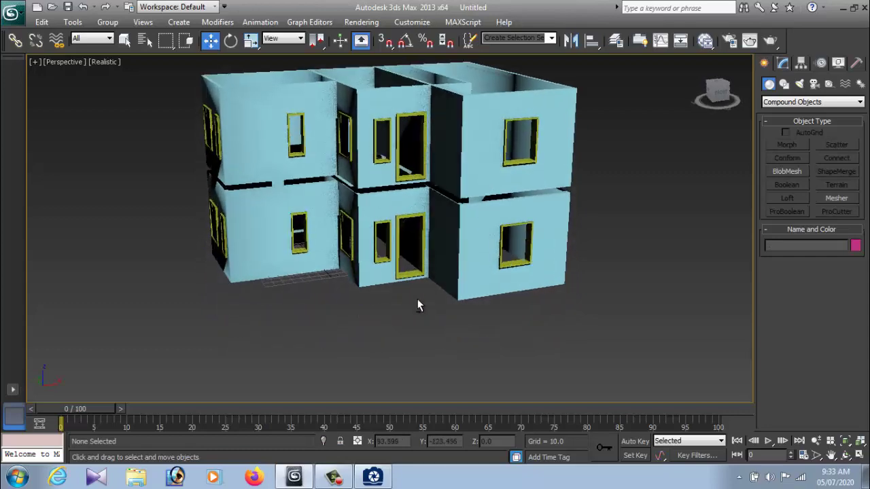
mouse_move(396, 310)
alt+middle_down()
mouse_move(458, 342)
mouse_move(416, 342)
mouse_move(416, 316)
mouse_move(435, 271)
alt+middle_up()
In Top view, create a tall box pillar below the left room's corner.
key(t)
scroll(440, 321, down, 3)
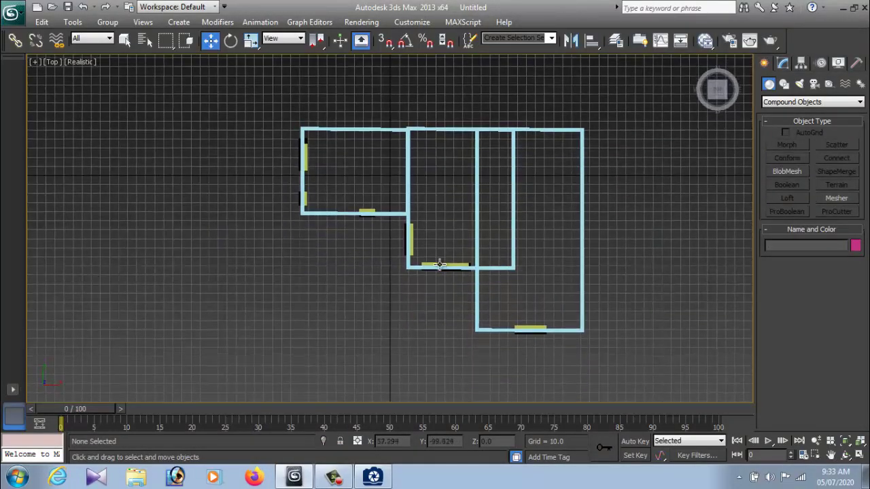
middle_drag(335, 317, 367, 312)
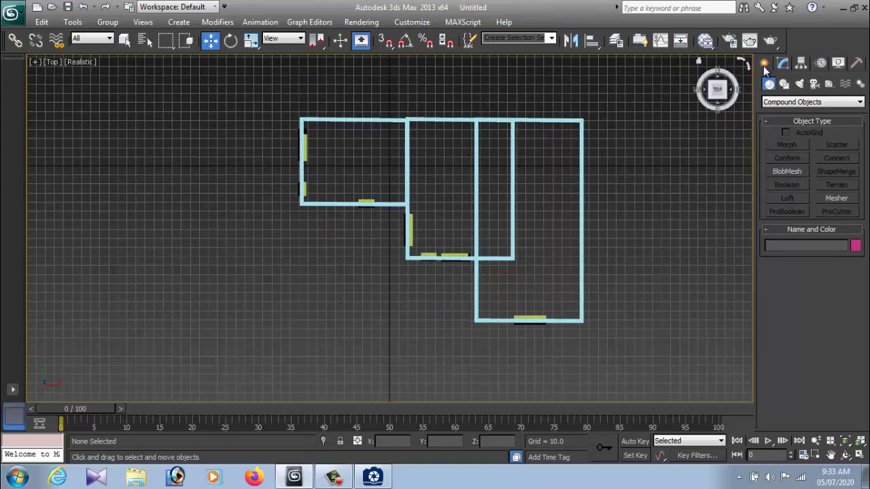
click(791, 102)
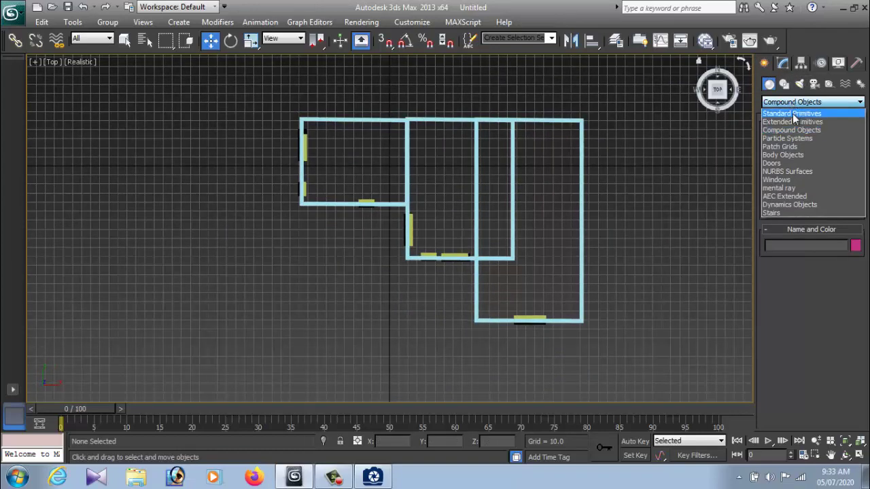
click(793, 111)
click(788, 145)
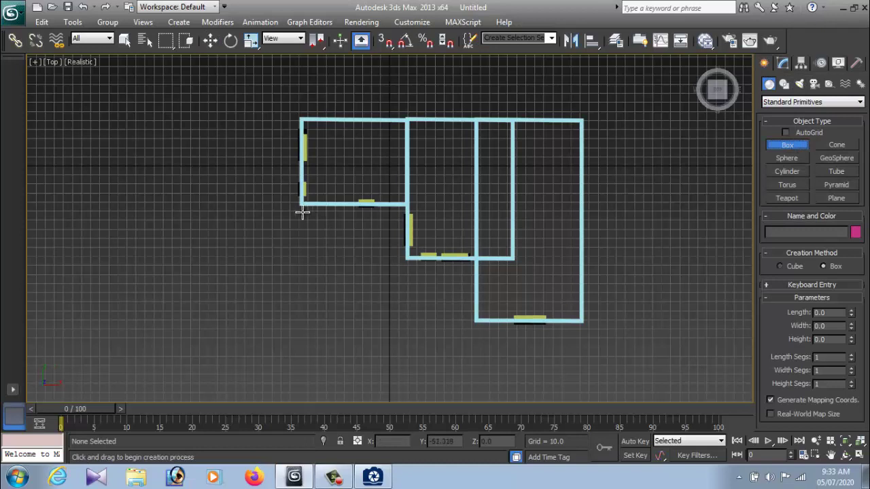
drag(300, 211, 305, 218)
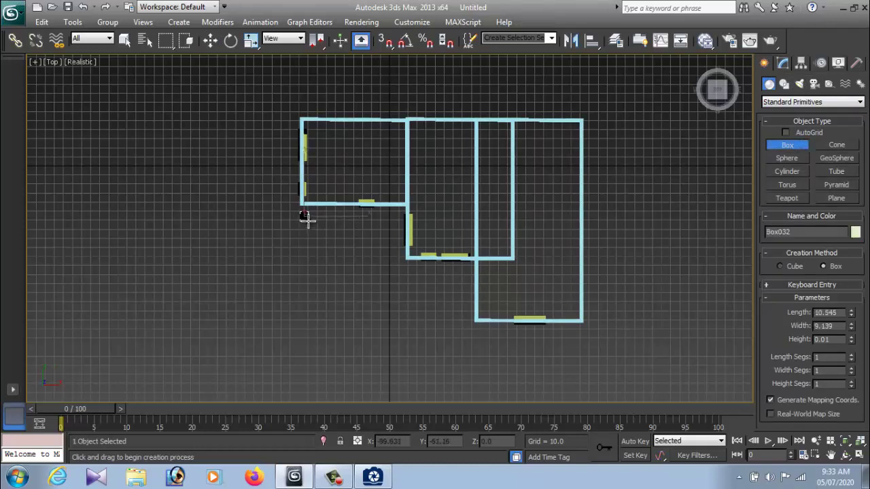
click(311, 153)
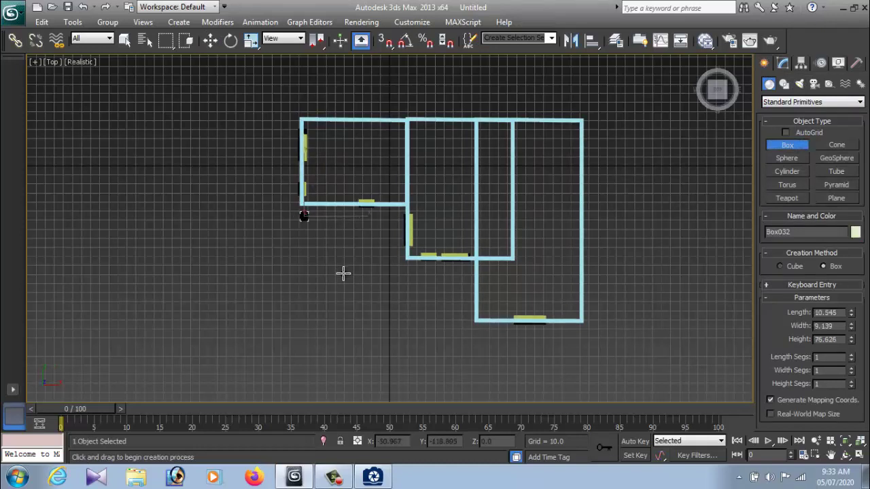
key(w)
Move the pillar in front of the house's wall corner and copy it to the left.
drag(305, 172, 305, 265)
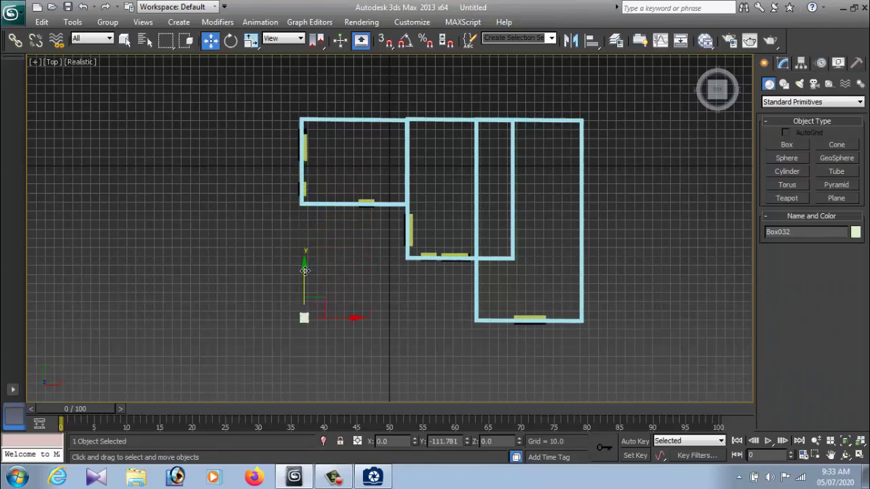
drag(356, 319, 523, 321)
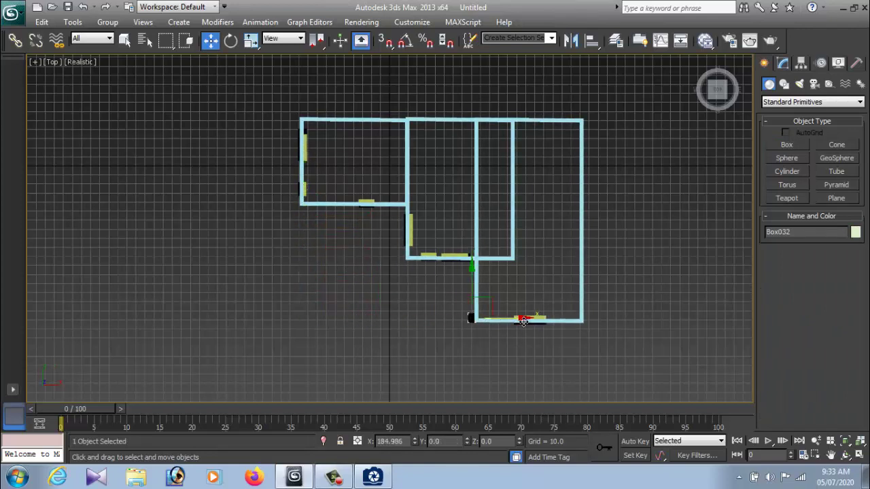
drag(474, 270, 474, 275)
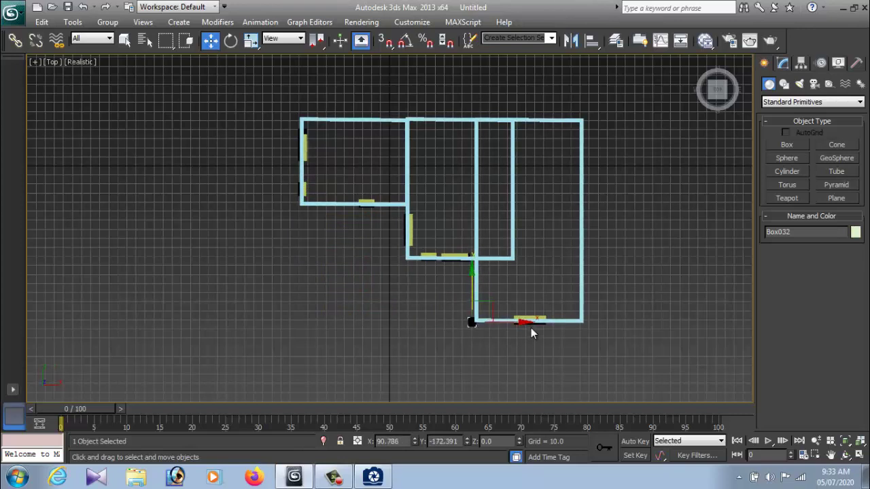
drag(523, 321, 459, 322)
mouse_move(448, 322)
mouse_down()
mouse_move(459, 323)
mouse_move(352, 324)
mouse_up()
click(435, 291)
click(352, 373)
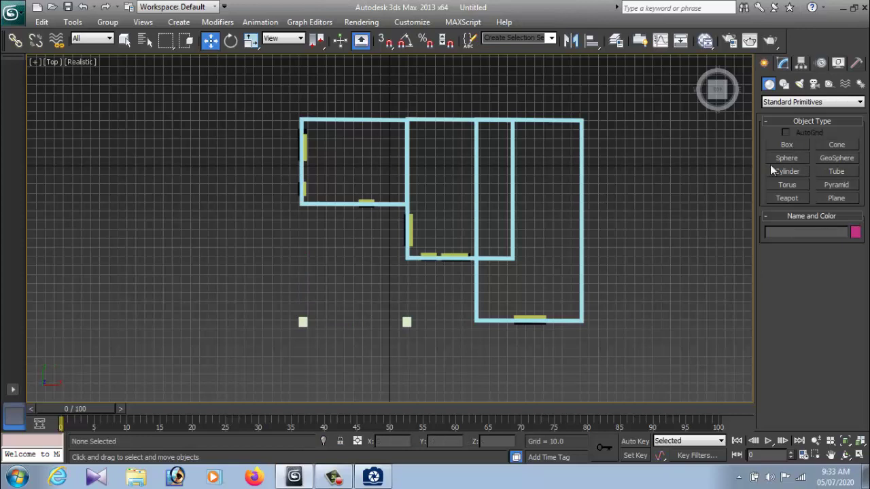
Maximize a Perspective view of the house front and bring up the ACDSee reference photo.
key(alt+w)
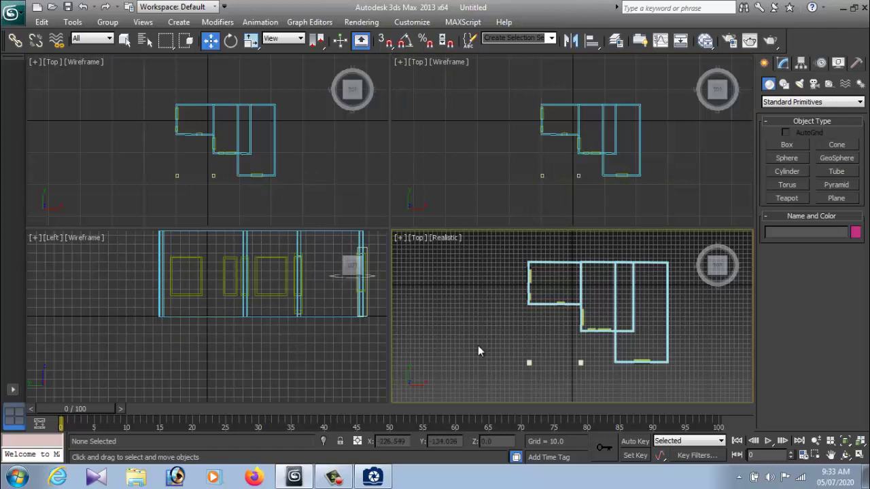
click(541, 204)
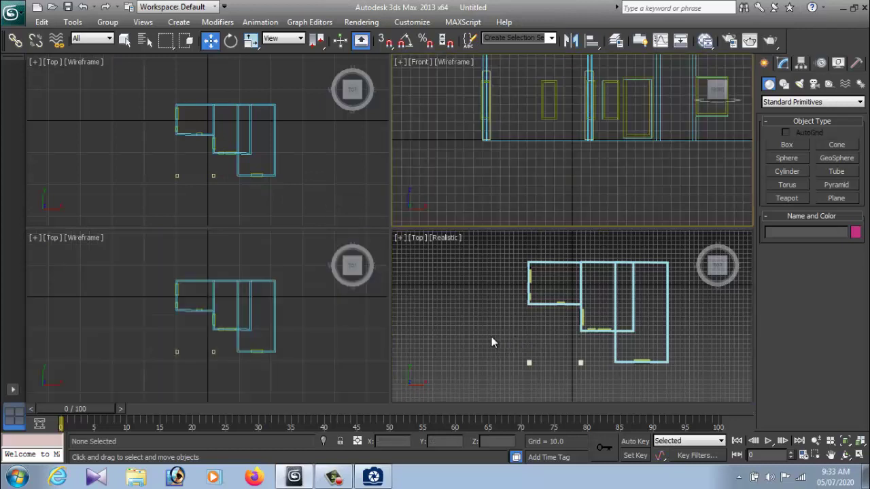
key(alt+w)
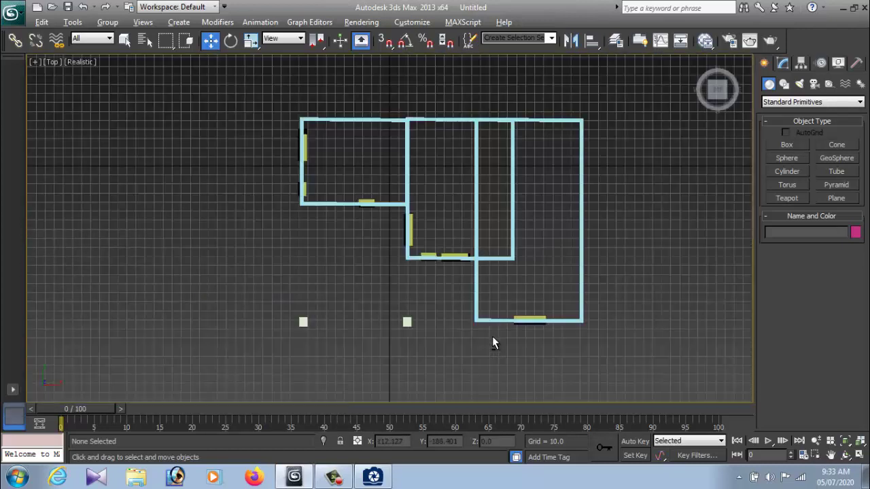
key(p)
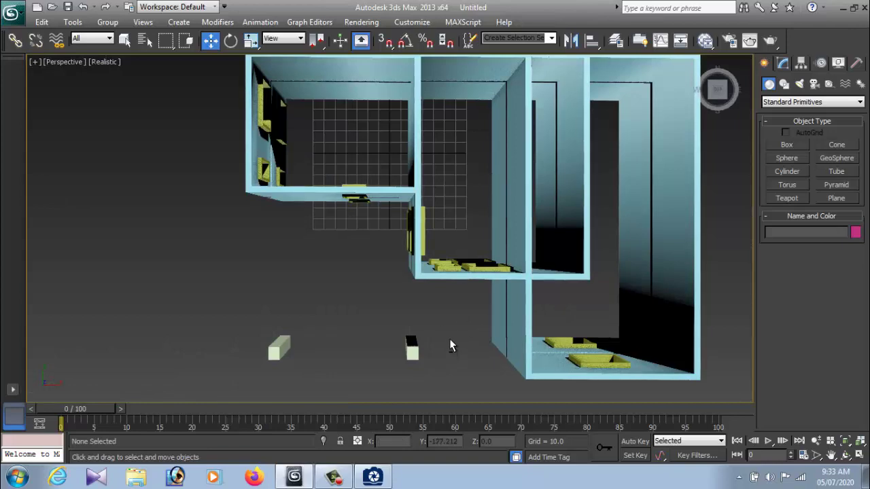
mouse_move(449, 345)
alt+middle_down()
mouse_move(518, 252)
mouse_move(442, 262)
mouse_move(526, 268)
mouse_move(506, 304)
mouse_move(370, 225)
alt+middle_up()
scroll(513, 284, down, 4)
scroll(513, 284, up, 3)
click(372, 477)
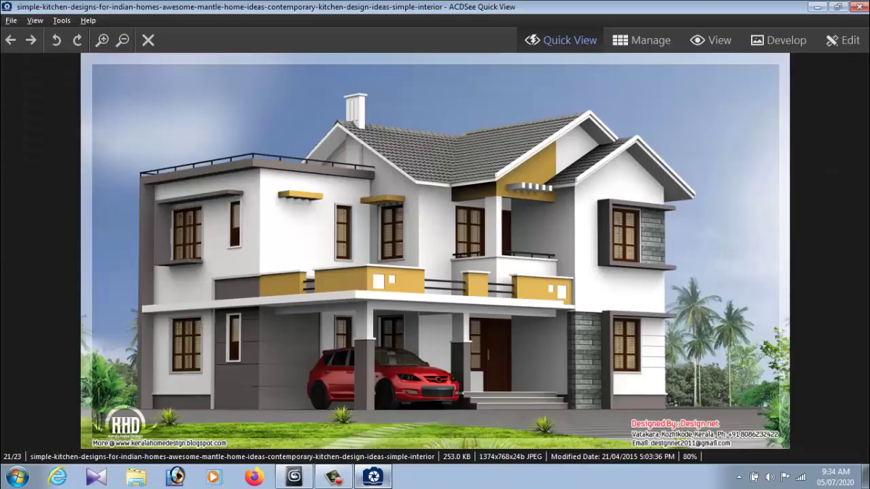
Return to 3ds Max in four viewports, with the lower-left view set to Top.
key(alt+Tab)
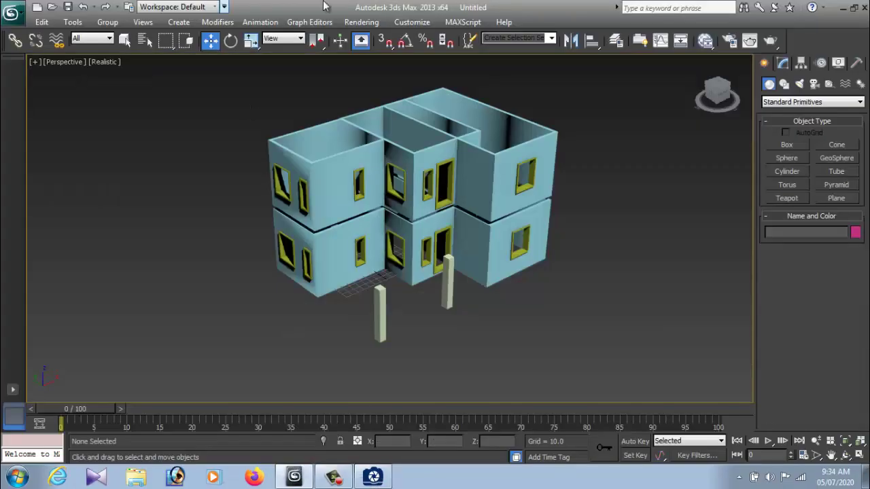
key(alt+w)
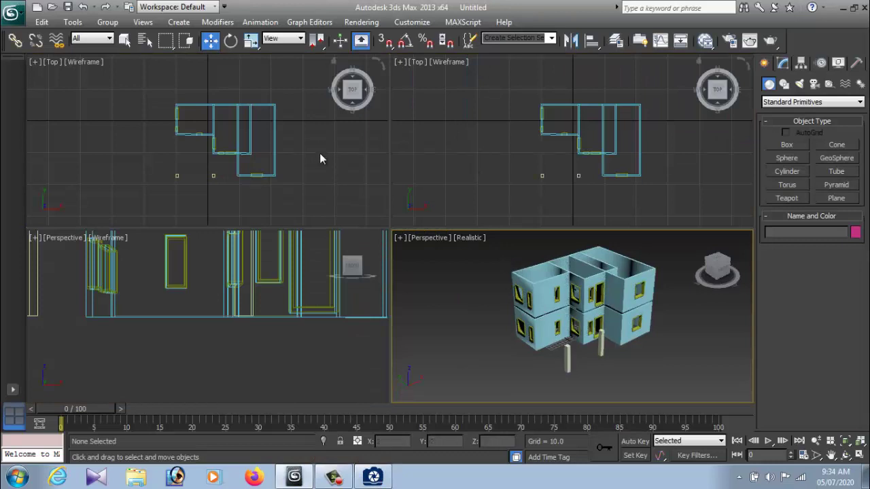
click(318, 141)
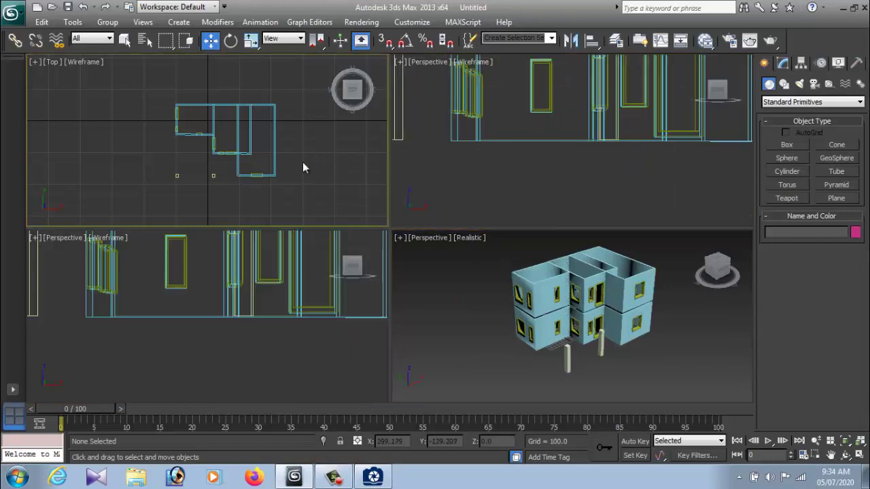
click(299, 323)
key(l)
scroll(299, 332, down, 2)
scroll(295, 306, up, 2)
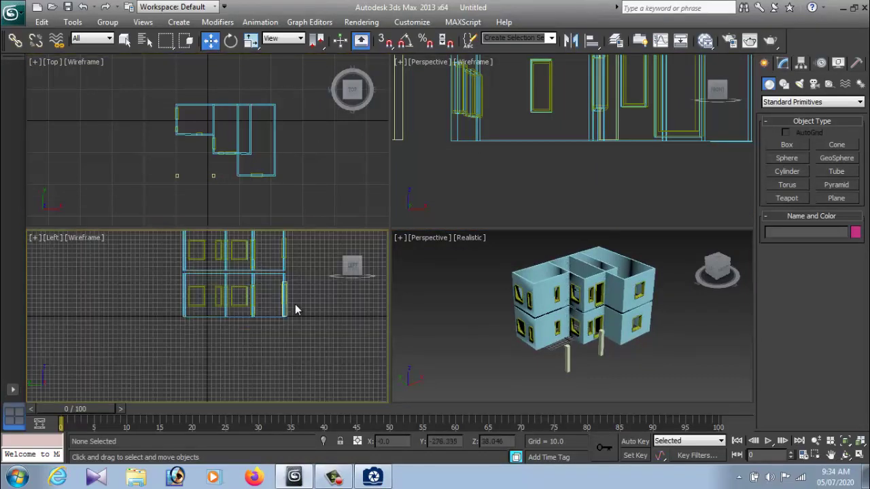
key(t)
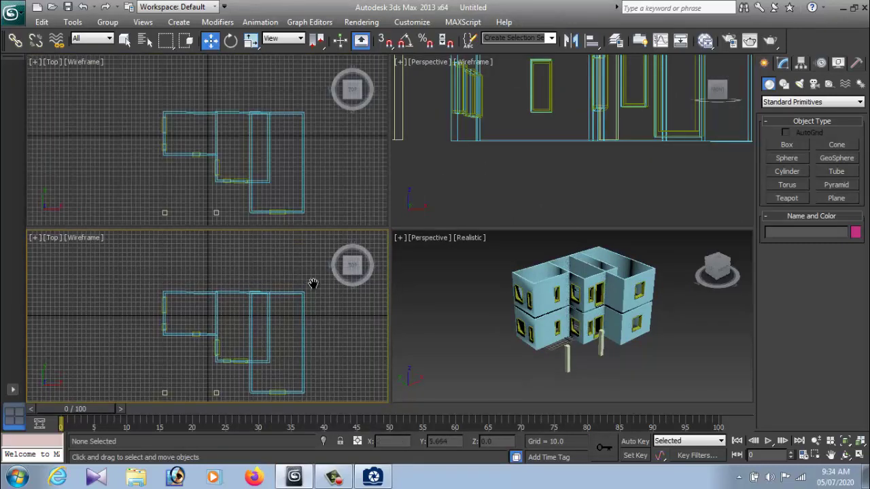
click(290, 182)
In a maximized Top view, draw slab Box034 (241.125 × 319.156 × 14.763) over the whole plan.
scroll(290, 178, up, 3)
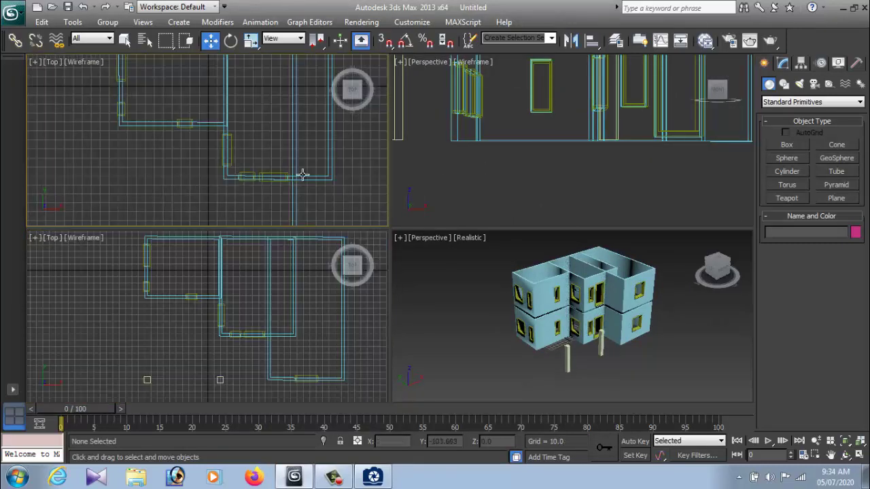
scroll(301, 171, up, 2)
key(alt+w)
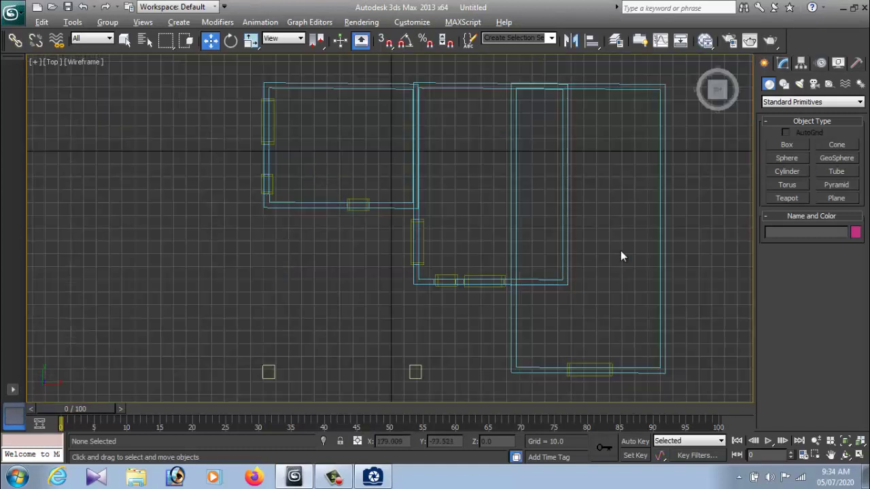
click(788, 145)
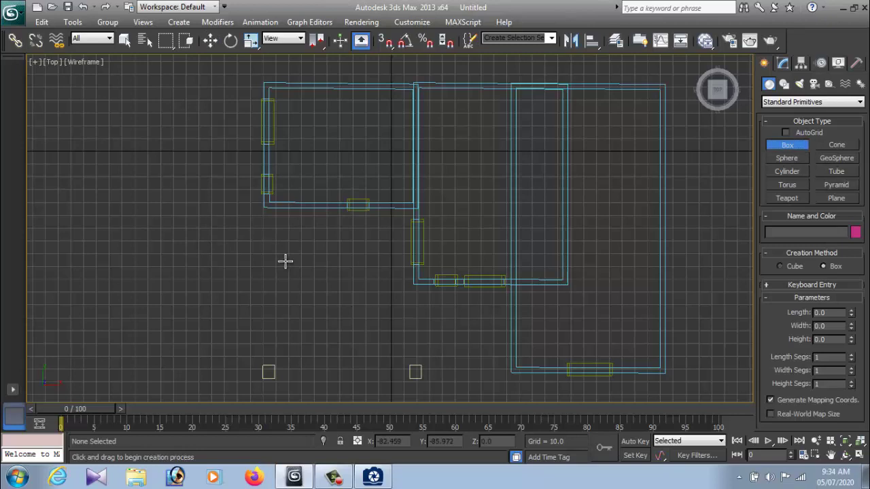
scroll(286, 261, down, 2)
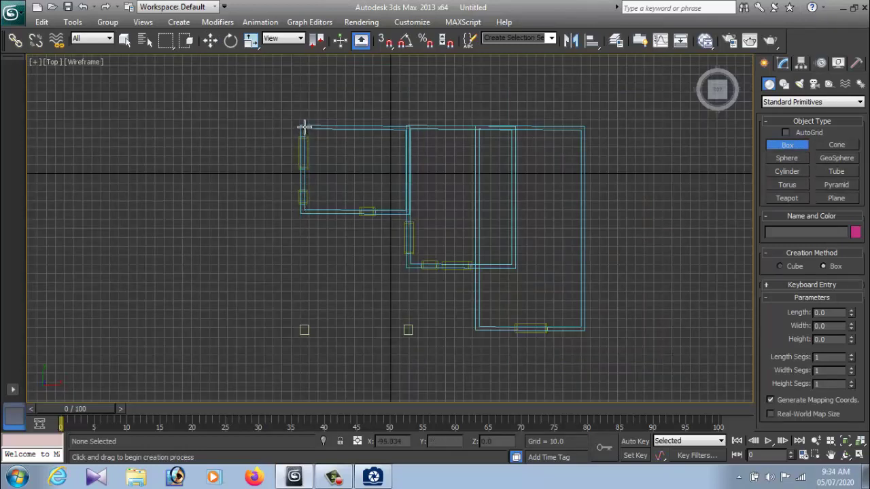
drag(300, 124, 588, 339)
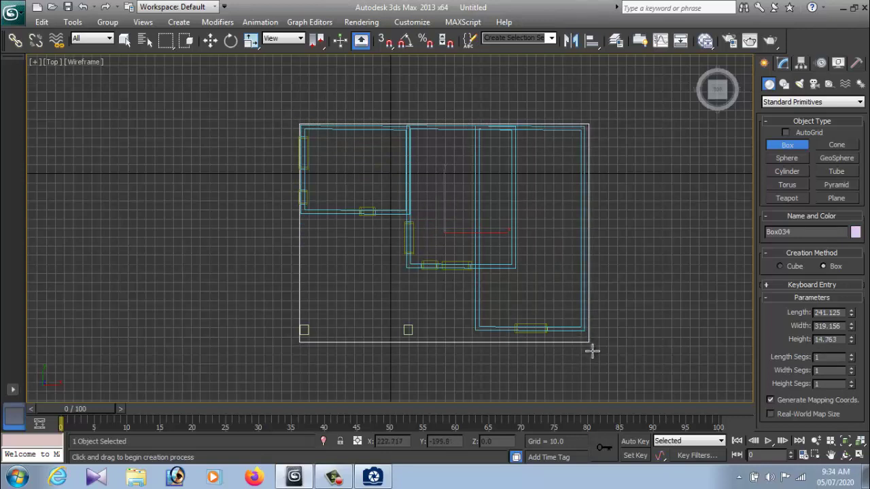
click(593, 351)
Widen the slab along X and shift it to sit centred under the house.
key(w)
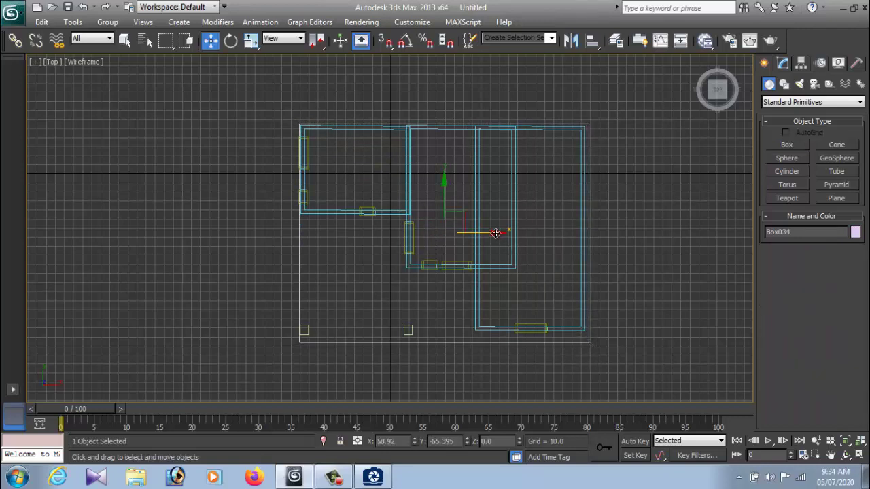
drag(495, 233, 492, 233)
key(r)
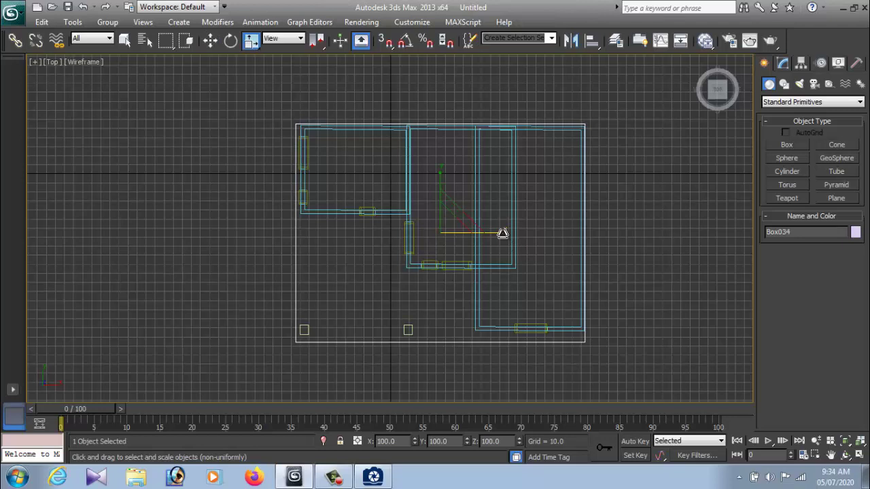
drag(503, 233, 503, 233)
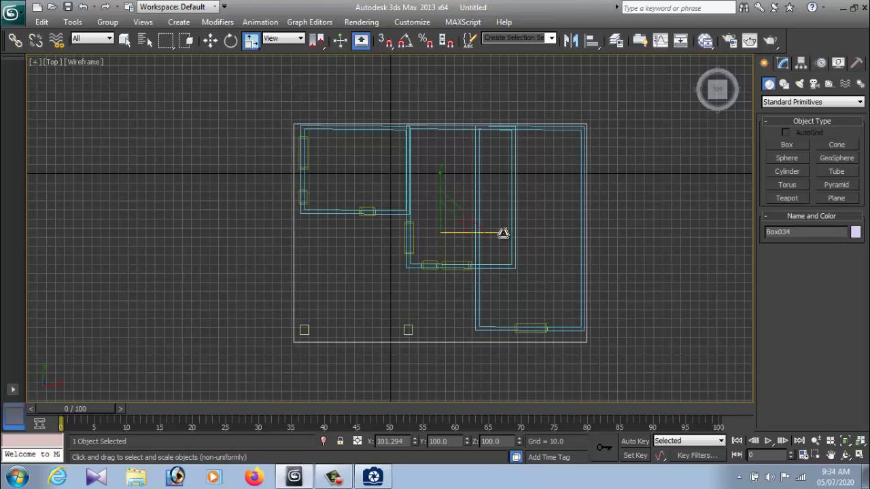
key(w)
drag(494, 234, 500, 233)
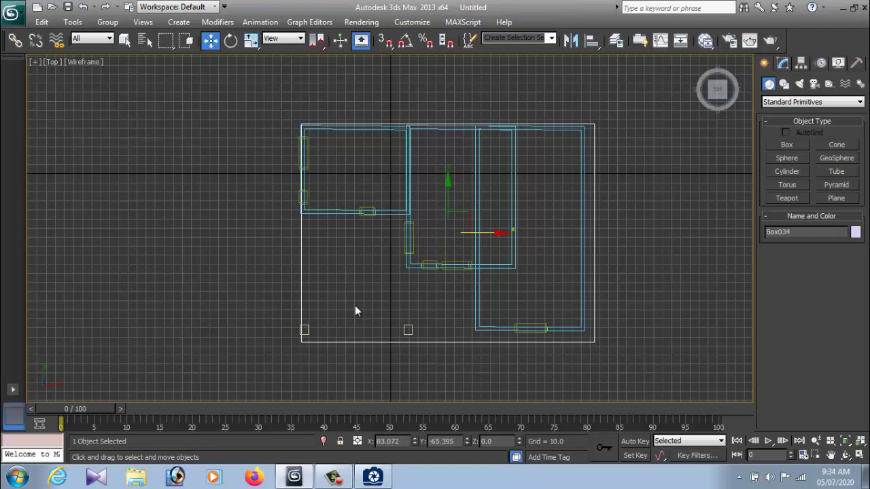
Nudge the lower-left pillar right, reselect the slab, and restore four viewports.
click(304, 331)
drag(349, 331, 356, 331)
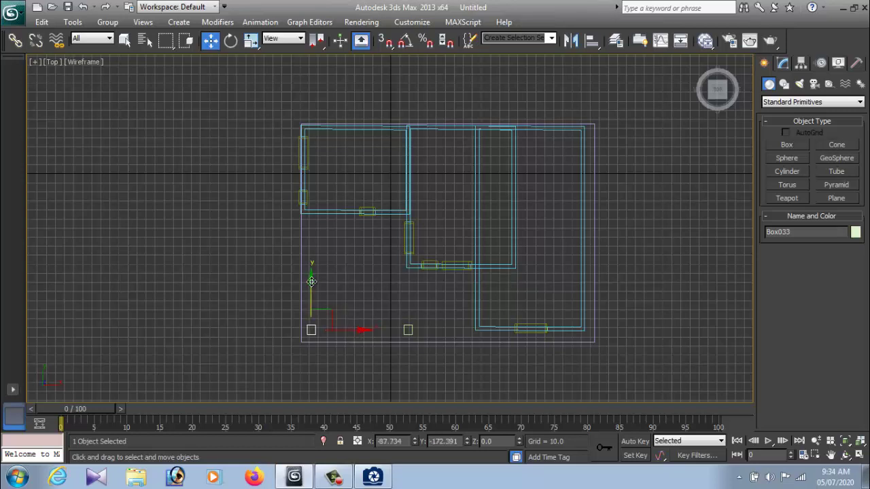
click(429, 332)
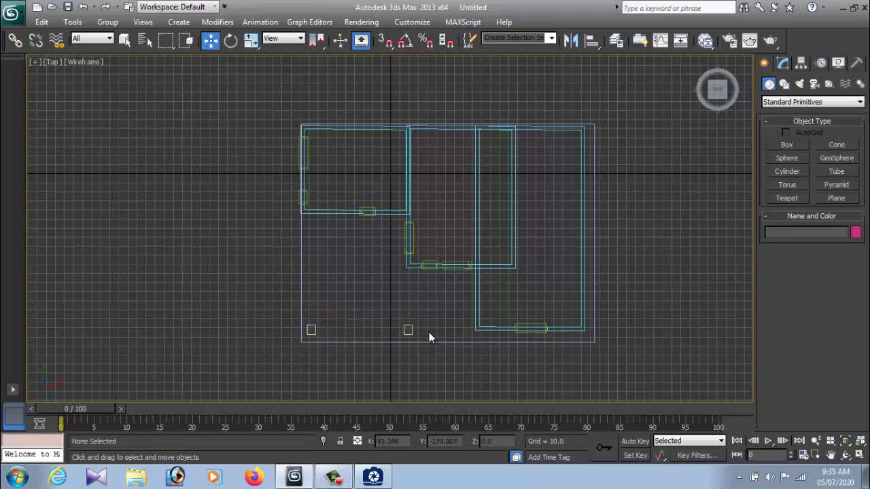
click(366, 343)
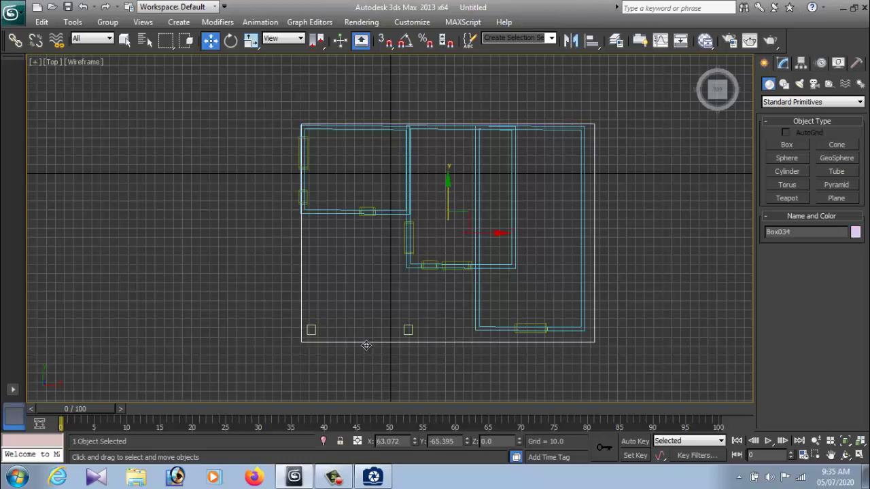
key(alt+w)
Scale the lilac base slab down on Z into a thinner floor plate.
click(481, 360)
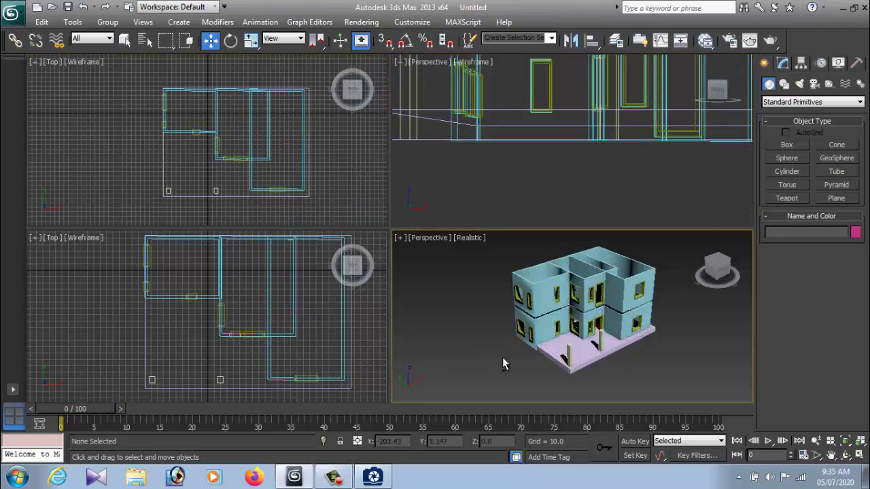
key(alt+w)
alt+middle_drag(503, 343, 465, 287)
click(438, 292)
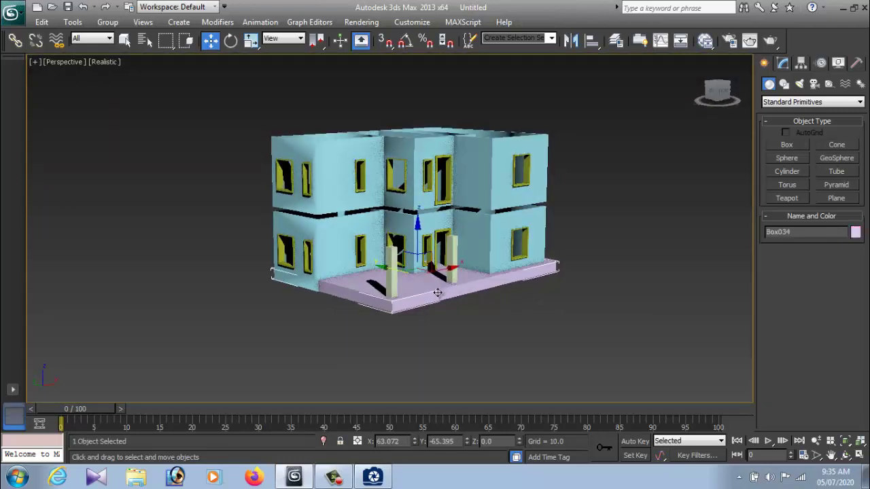
key(r)
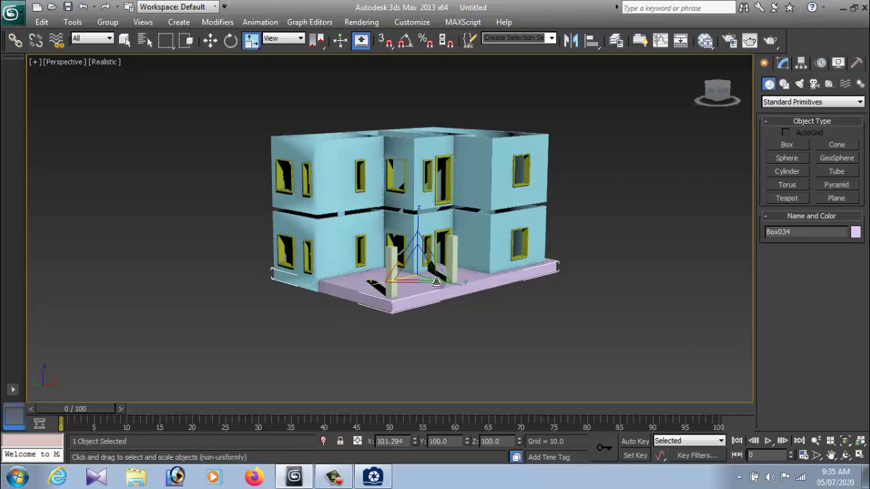
drag(419, 261, 416, 305)
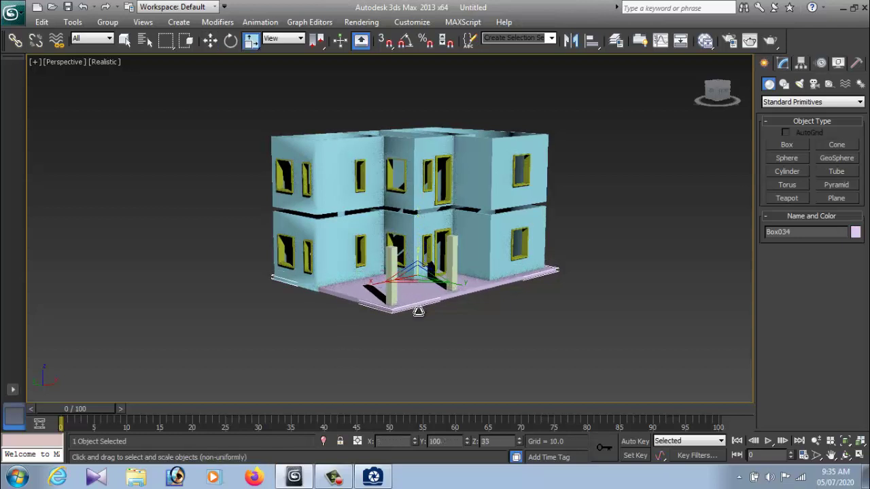
Lift a Copy of the slab, Box035, to mid-height between the two storeys.
key(w)
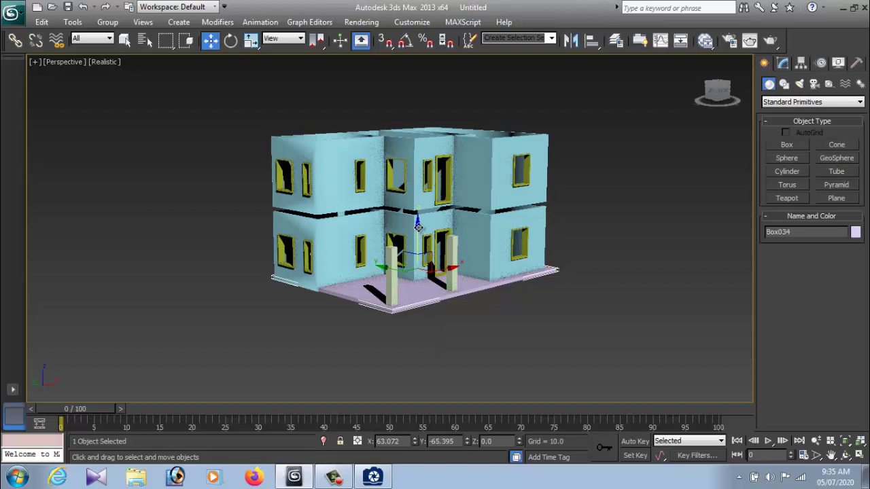
shift+drag(417, 221, 417, 159)
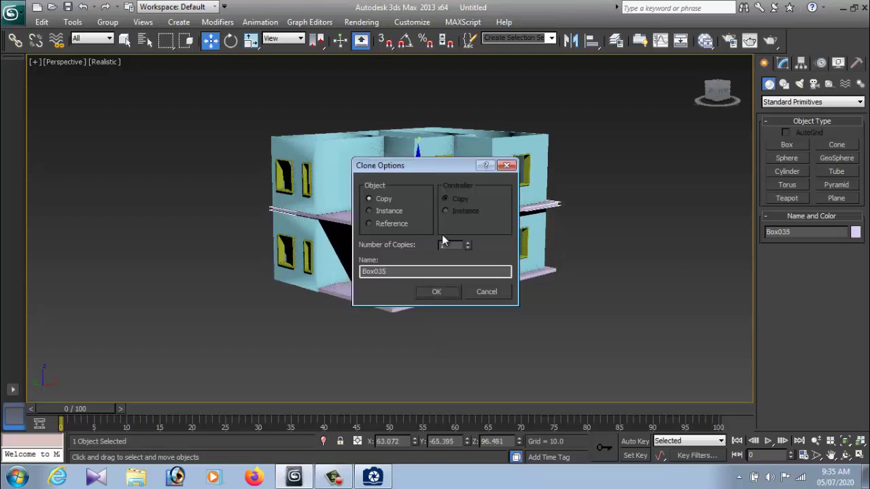
click(448, 293)
scroll(452, 337, up, 2)
scroll(452, 337, up, 2)
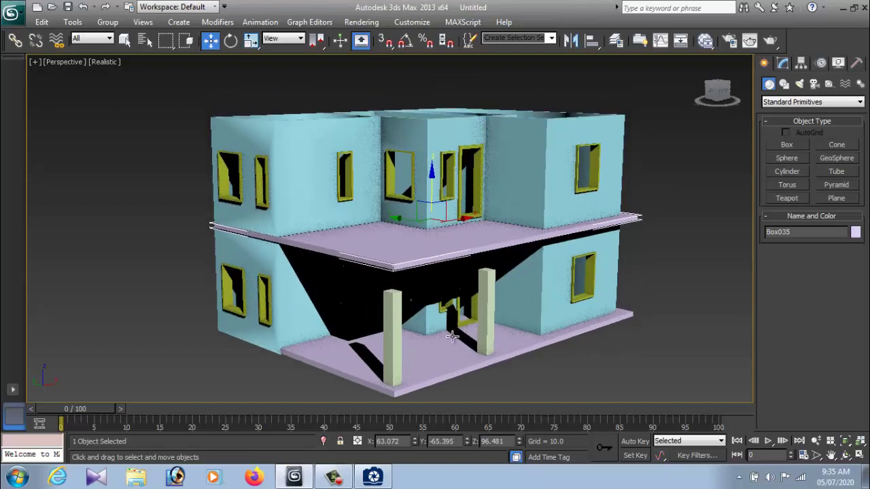
scroll(445, 282, down, 1)
scroll(442, 279, down, 1)
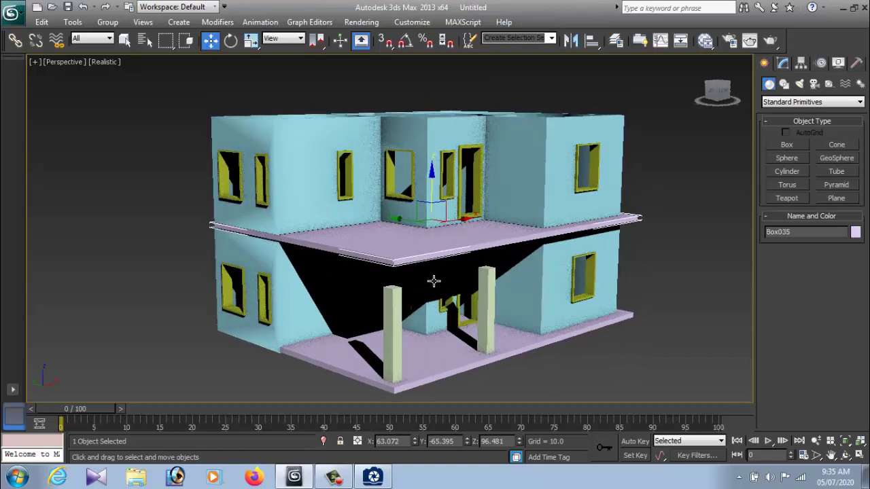
scroll(433, 279, down, 3)
Select the upper-floor walls and windows and lower them slightly onto the slab.
alt+middle_drag(595, 215, 575, 276)
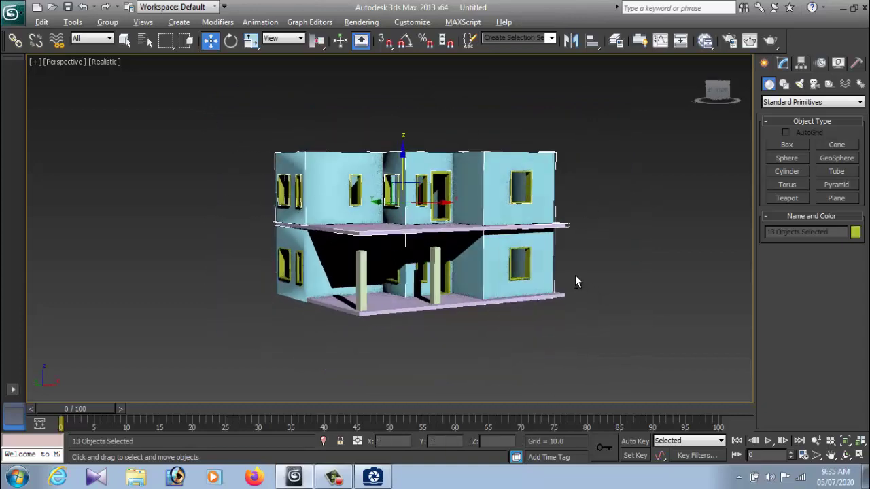
click(235, 158)
drag(166, 113, 630, 200)
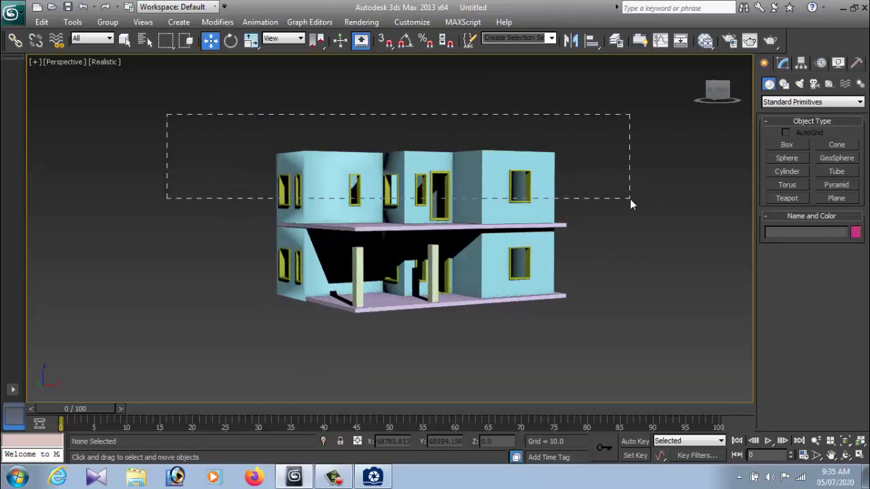
scroll(405, 202, up, 1)
scroll(408, 163, up, 3)
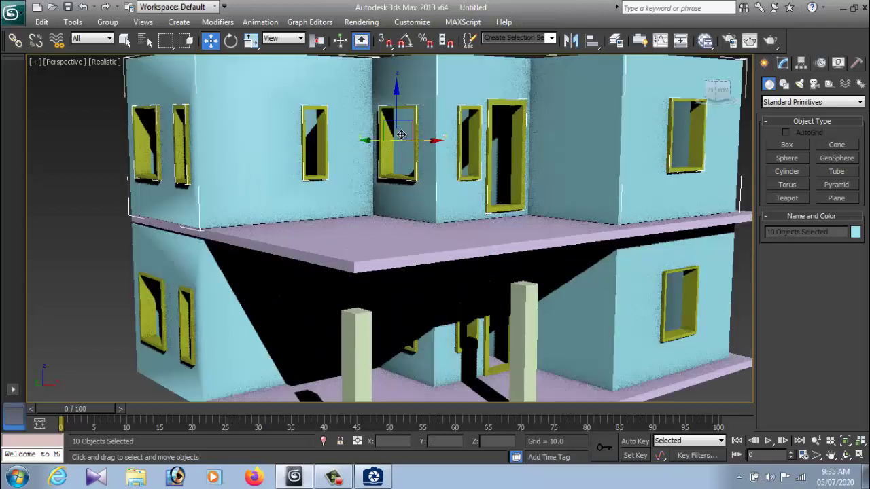
scroll(423, 121, up, 1)
drag(416, 96, 416, 102)
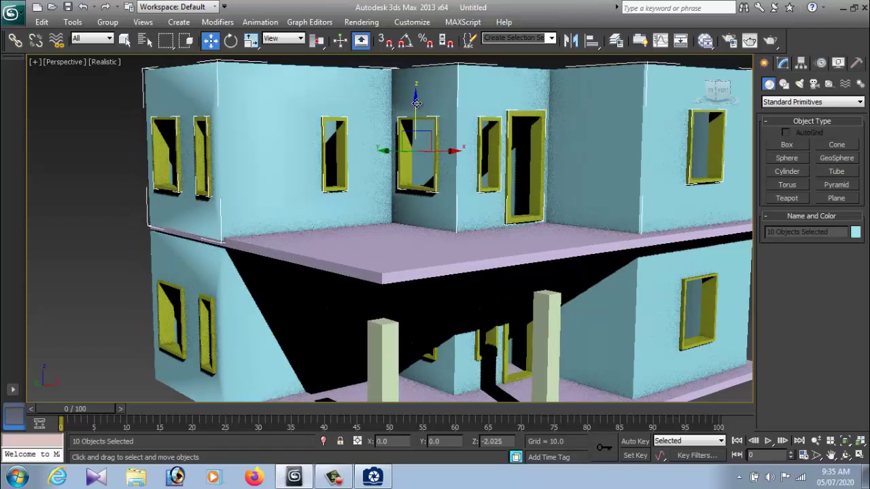
Nudge middle slab Box035 down and left, then orbit around to check its fit.
click(413, 280)
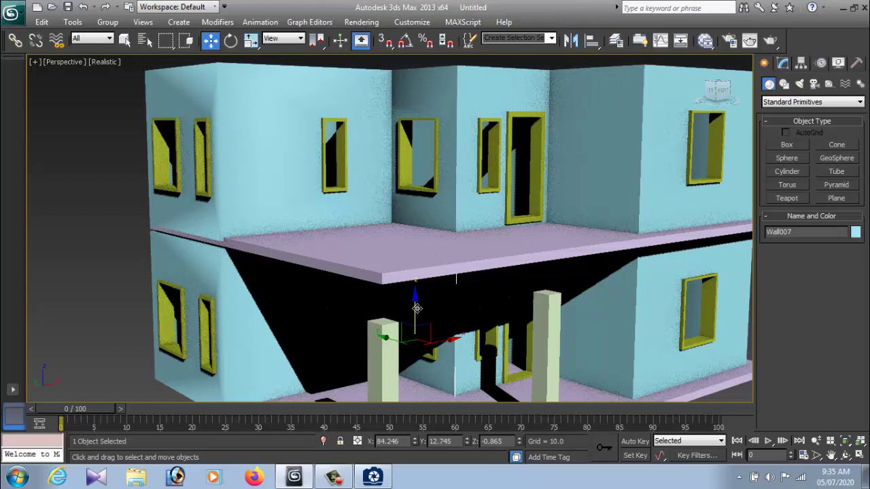
click(408, 274)
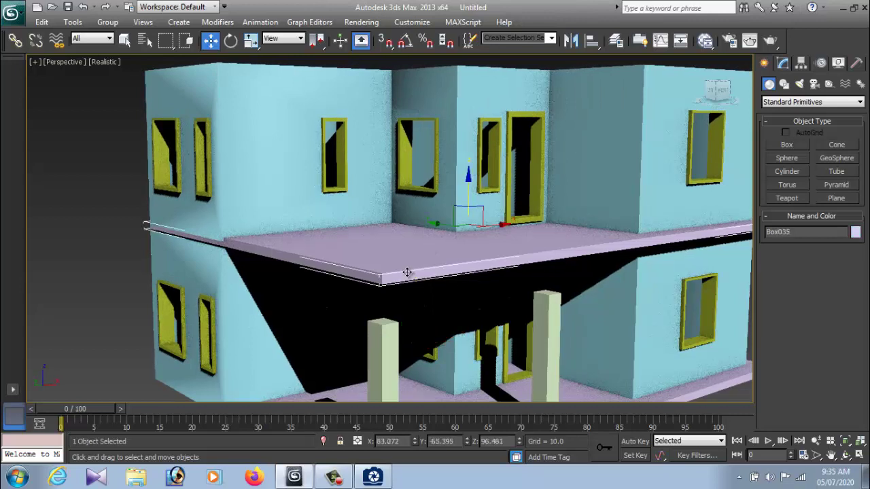
drag(467, 176, 467, 180)
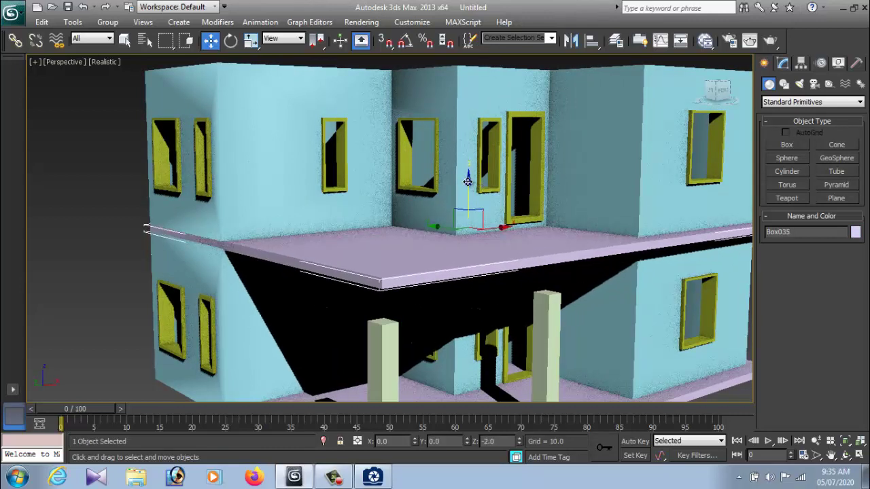
alt+middle_drag(468, 180, 491, 263)
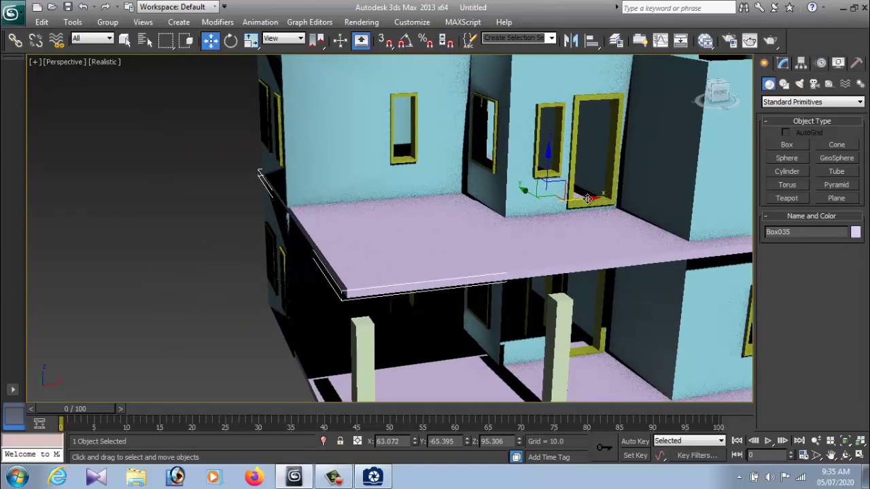
drag(588, 198, 584, 199)
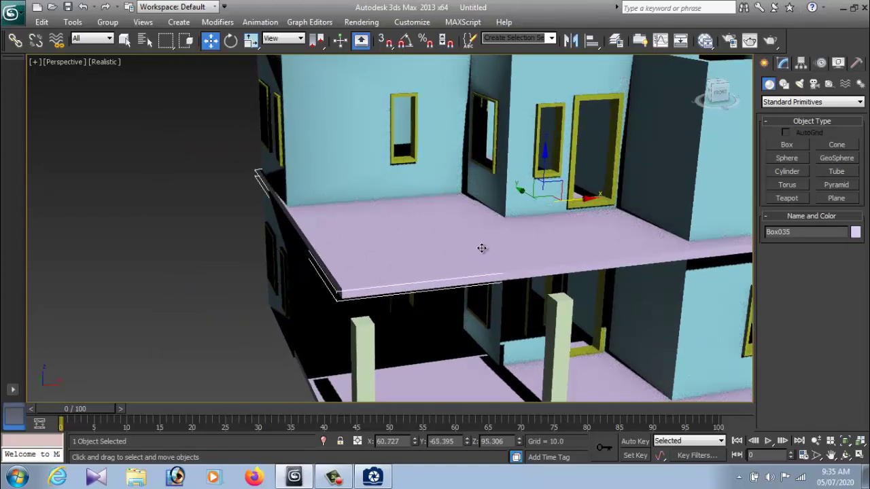
mouse_move(481, 249)
alt+middle_down()
mouse_move(510, 254)
mouse_move(488, 254)
alt+middle_up()
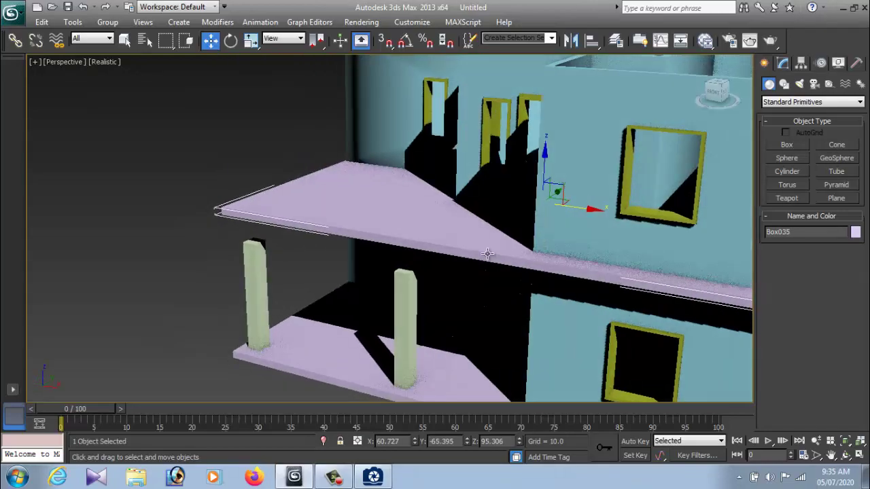
alt+middle_drag(549, 254, 377, 247)
alt+middle_drag(433, 248, 644, 261)
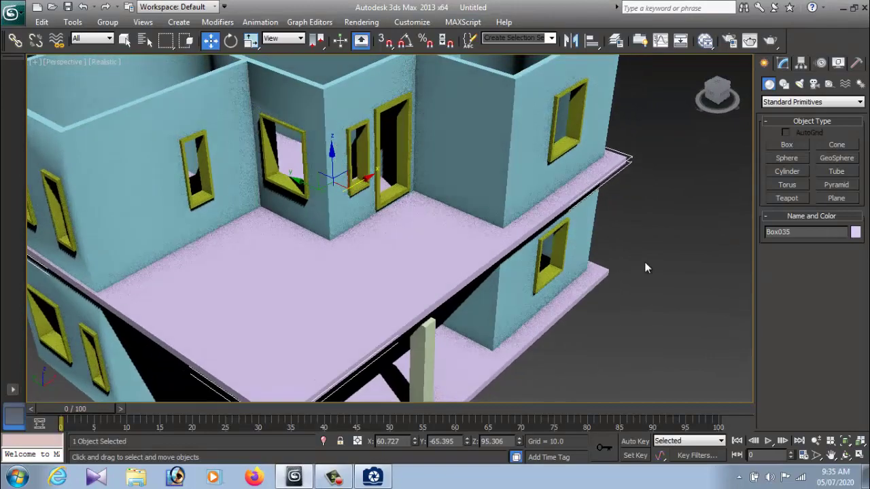
click(644, 262)
scroll(511, 278, down, 3)
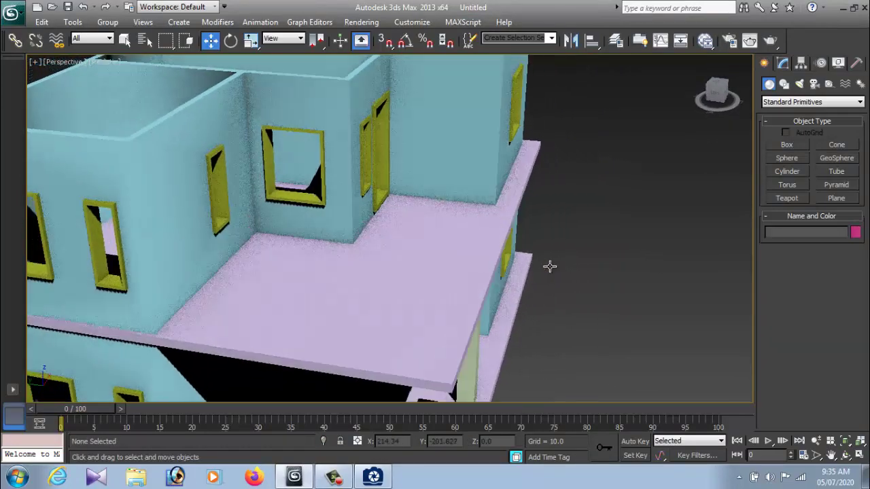
mouse_move(549, 266)
alt+middle_down()
mouse_move(491, 254)
mouse_move(440, 269)
mouse_move(414, 245)
mouse_move(503, 258)
mouse_move(281, 272)
alt+middle_up()
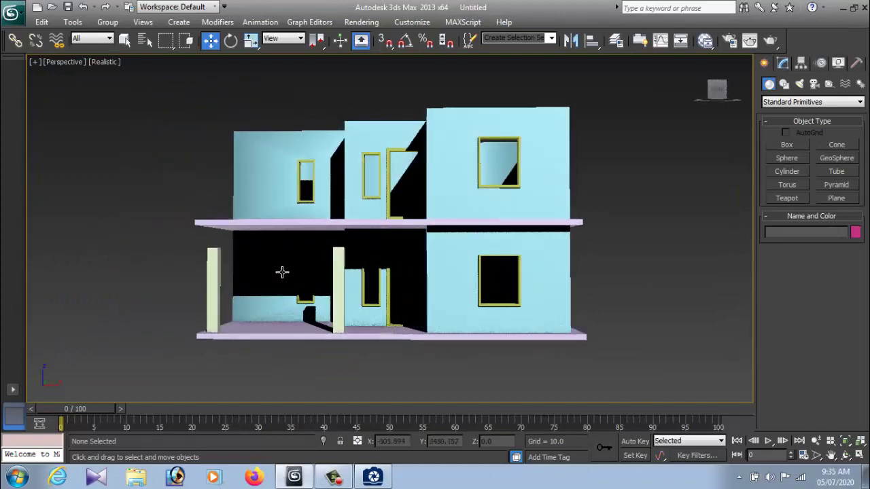
Increase the Height of the left pillar and Box032 so both reach the slab above.
scroll(282, 272, up, 2)
scroll(281, 272, up, 2)
click(304, 309)
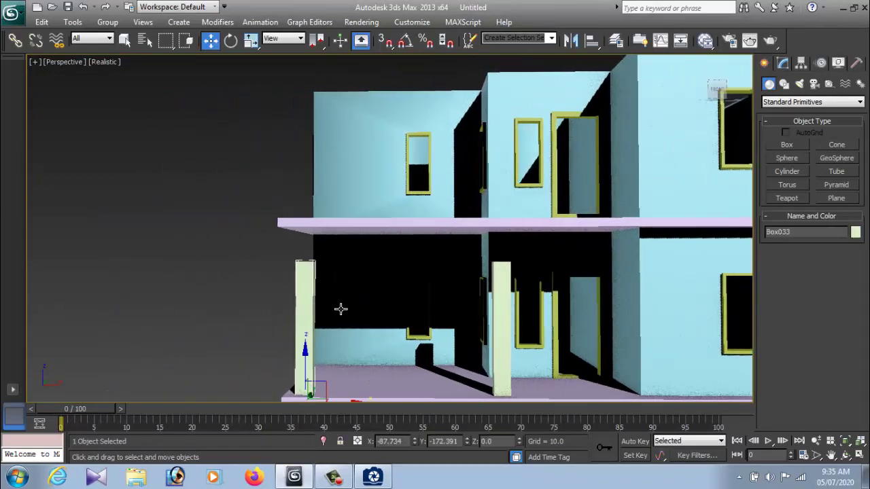
mouse_move(340, 308)
alt+middle_down()
mouse_move(336, 324)
mouse_move(326, 319)
alt+middle_up()
click(782, 64)
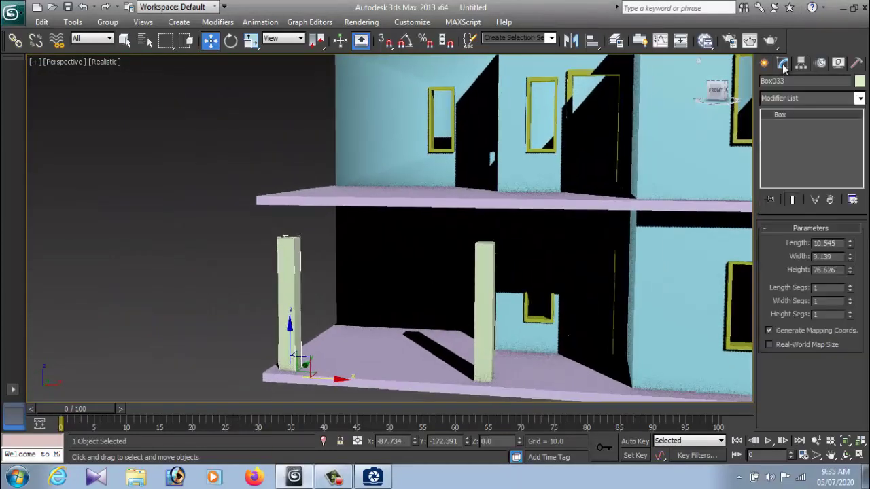
mouse_move(852, 246)
mouse_down()
mouse_move(848, 237)
mouse_move(850, 259)
mouse_move(850, 250)
mouse_up()
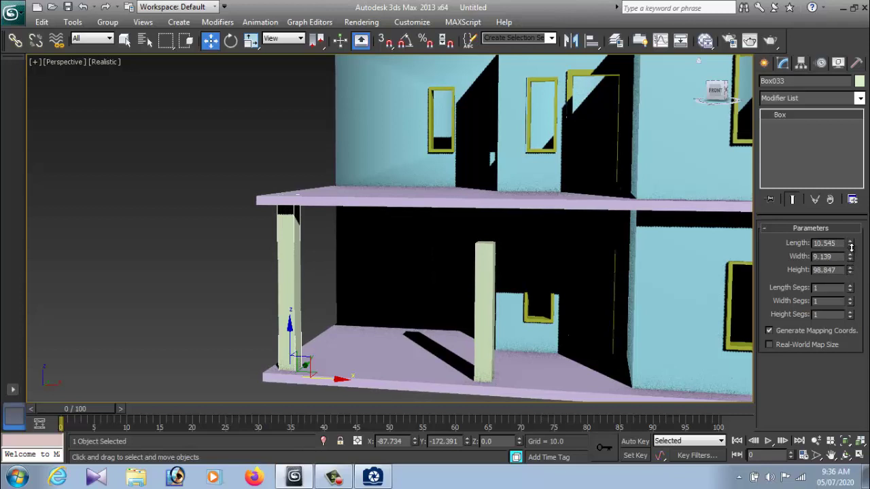
click(476, 310)
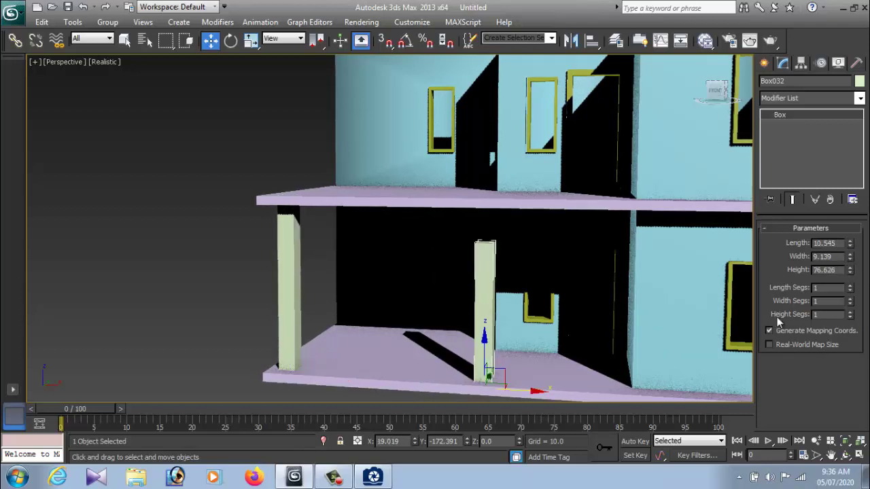
drag(852, 271, 851, 249)
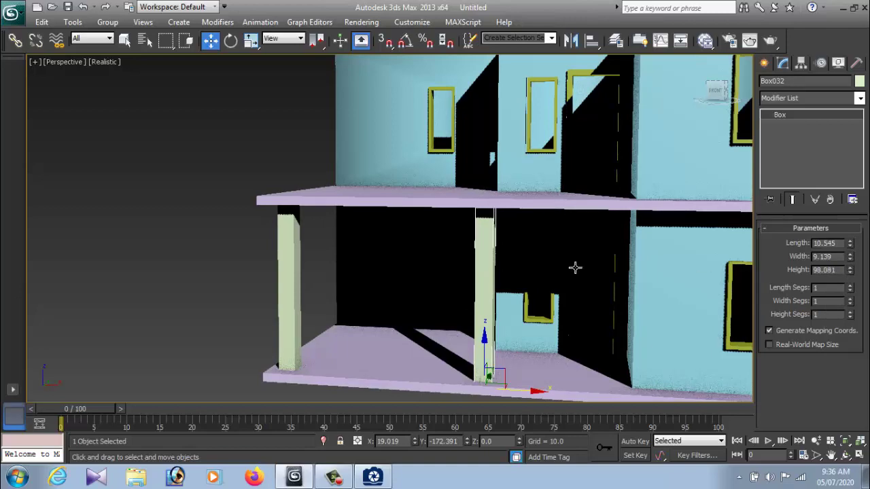
click(246, 266)
alt+middle_drag(339, 293, 404, 292)
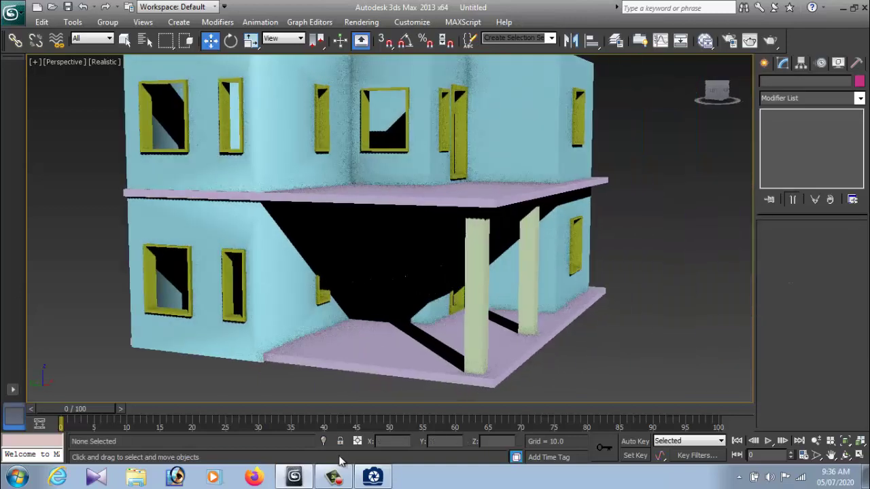
Switch between the model and the ACDSee reference photo, ending with the photo shown.
click(374, 477)
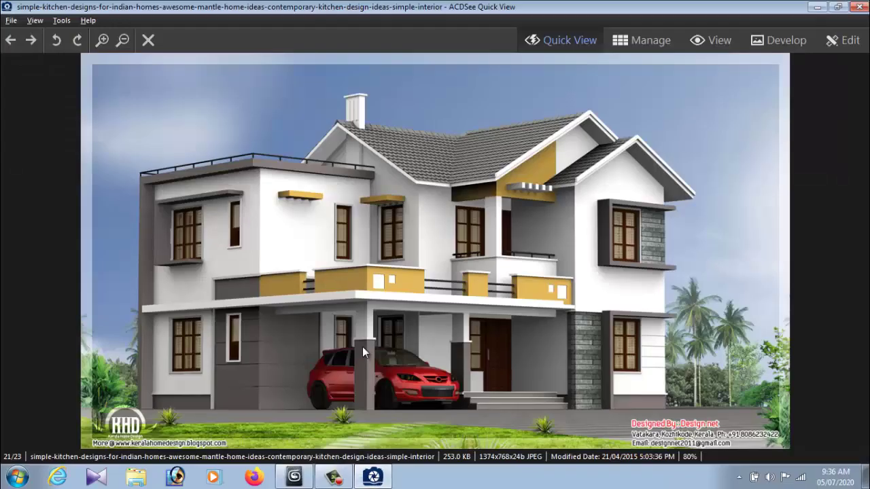
click(374, 478)
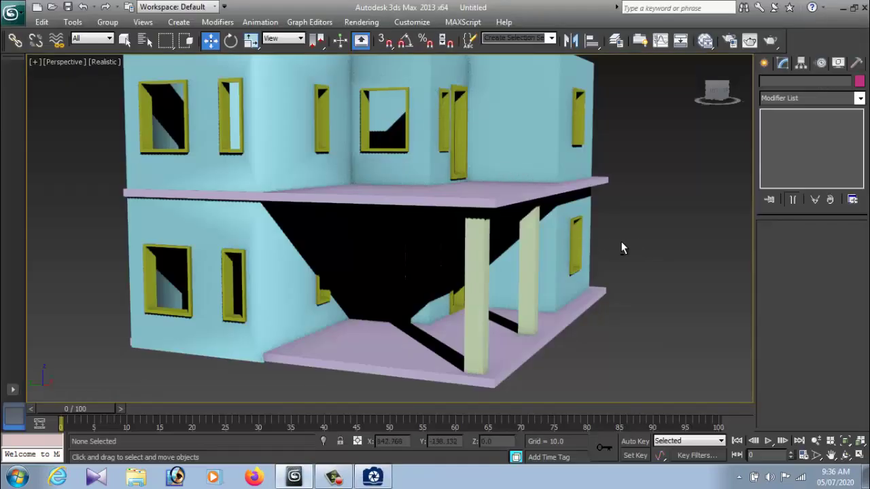
alt+middle_drag(621, 247, 596, 243)
scroll(594, 244, down, 3)
scroll(595, 243, down, 3)
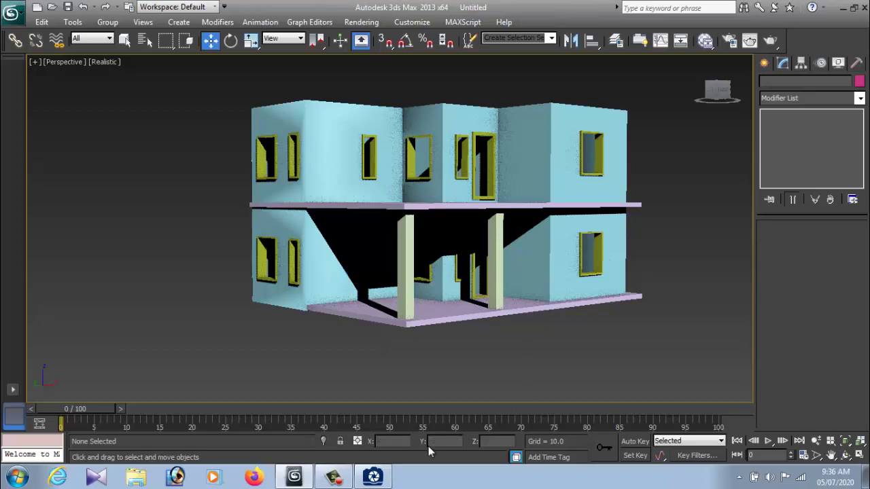
click(384, 481)
click(384, 481)
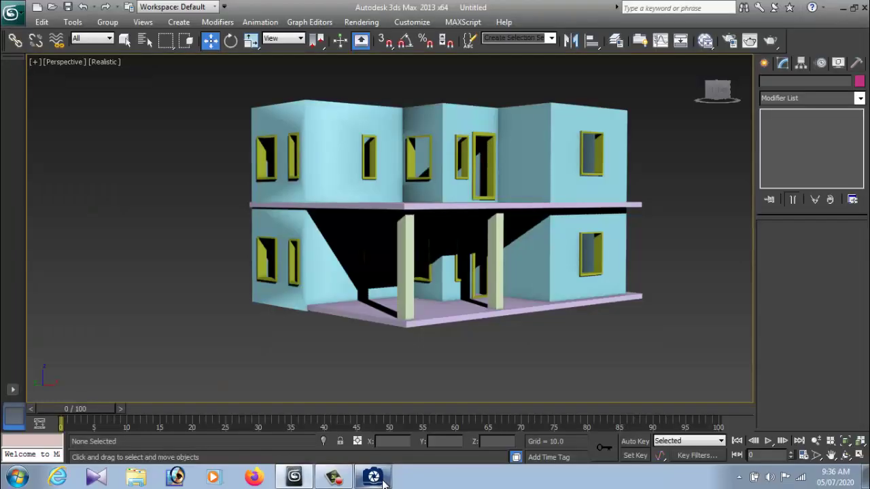
click(384, 482)
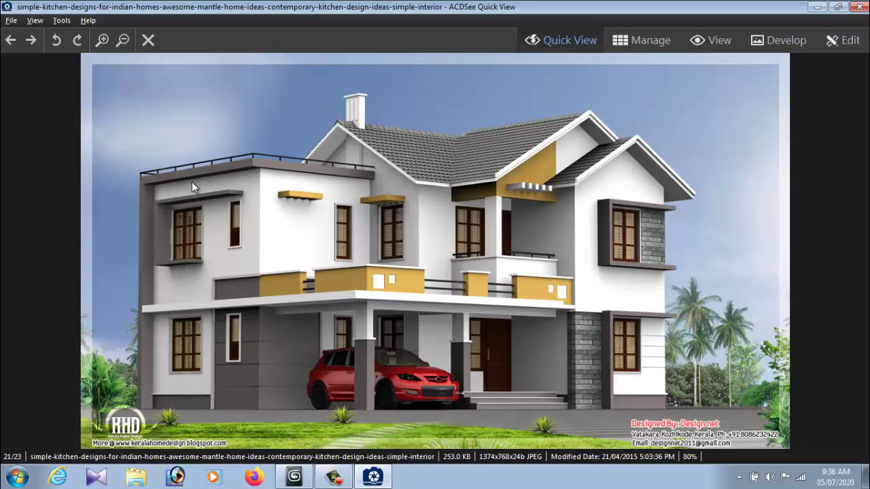
Draw a thin box along the side wall's lower edge, about 331.893 by 200.908 units tall.
click(373, 477)
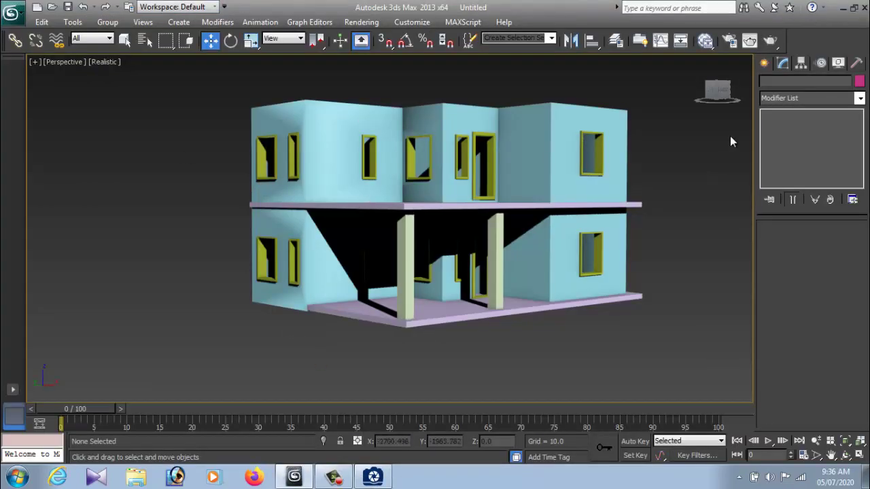
click(781, 62)
click(787, 145)
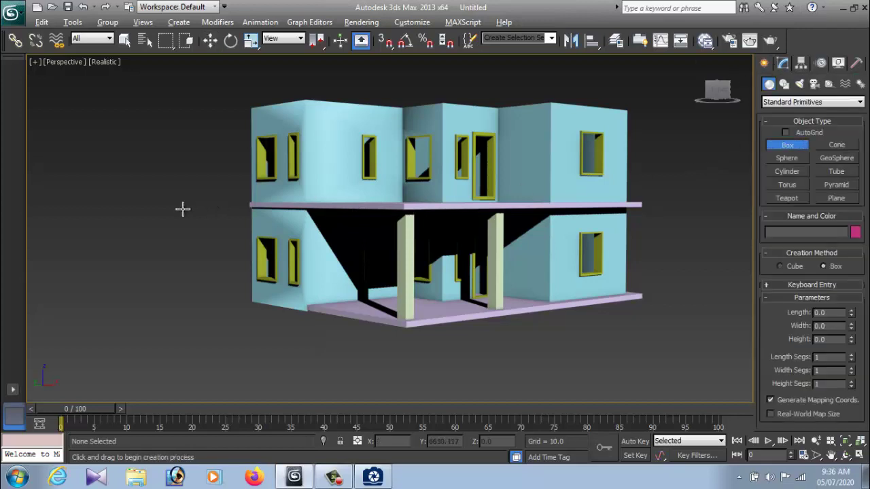
mouse_move(181, 206)
alt+middle_down()
mouse_move(301, 242)
mouse_move(353, 245)
mouse_move(368, 262)
alt+middle_up()
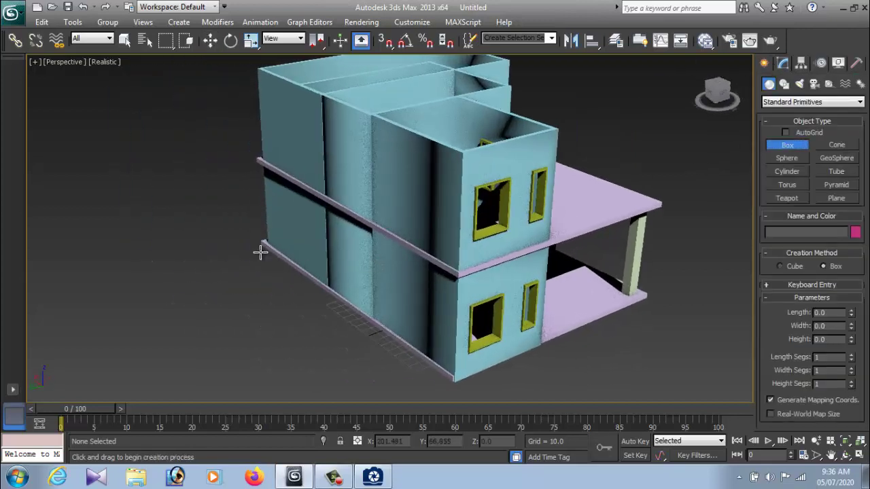
mouse_move(260, 242)
mouse_down()
mouse_move(339, 306)
mouse_move(458, 380)
mouse_up()
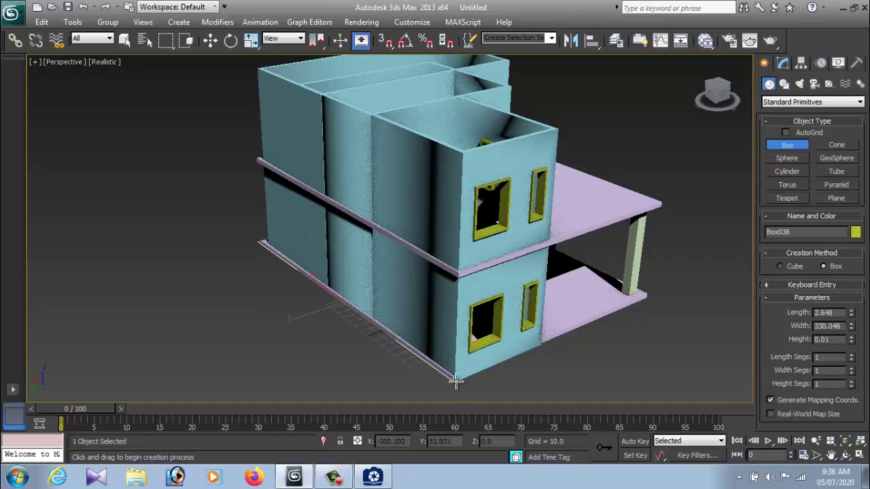
drag(456, 381, 455, 382)
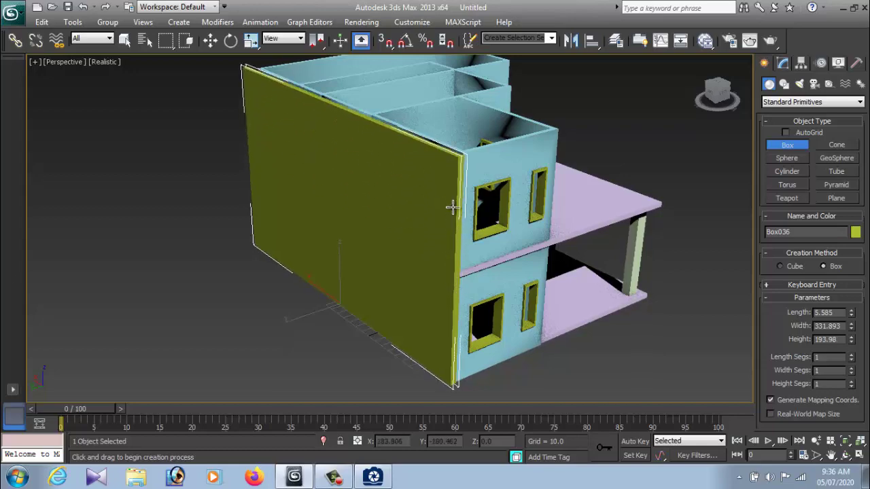
click(480, 256)
alt+middle_drag(480, 256, 422, 258)
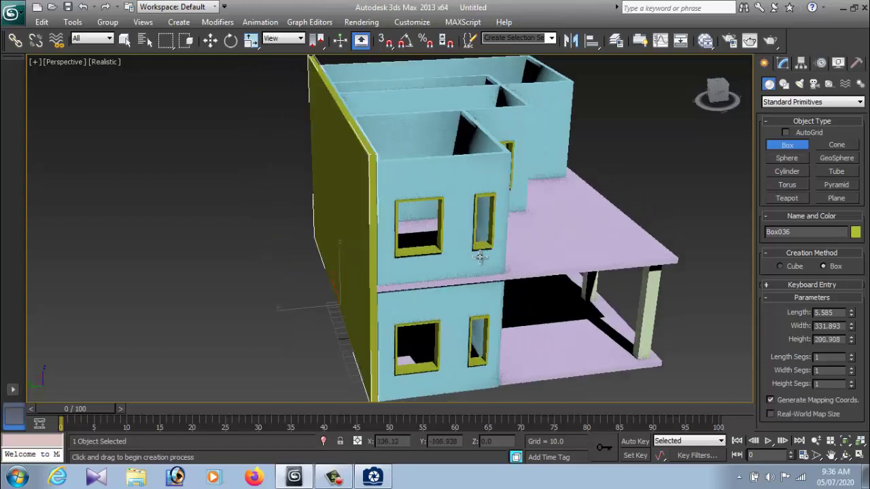
Compare the new side panel against the reference house photo.
click(373, 476)
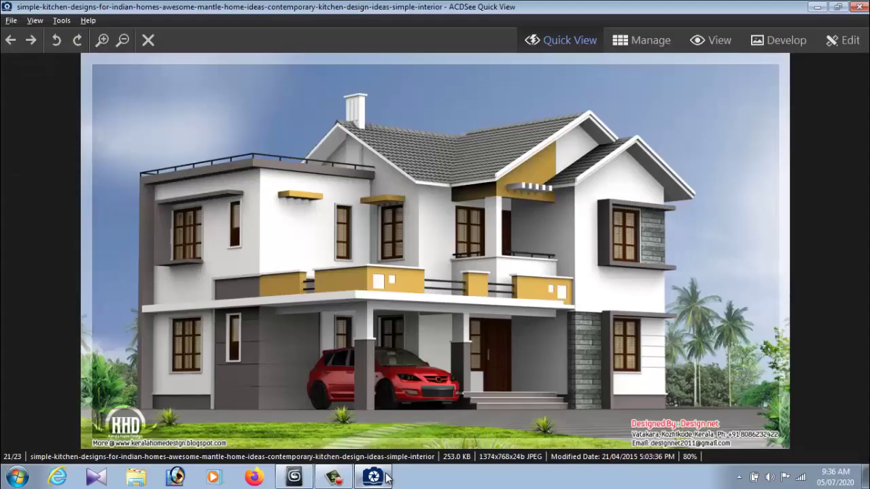
click(386, 477)
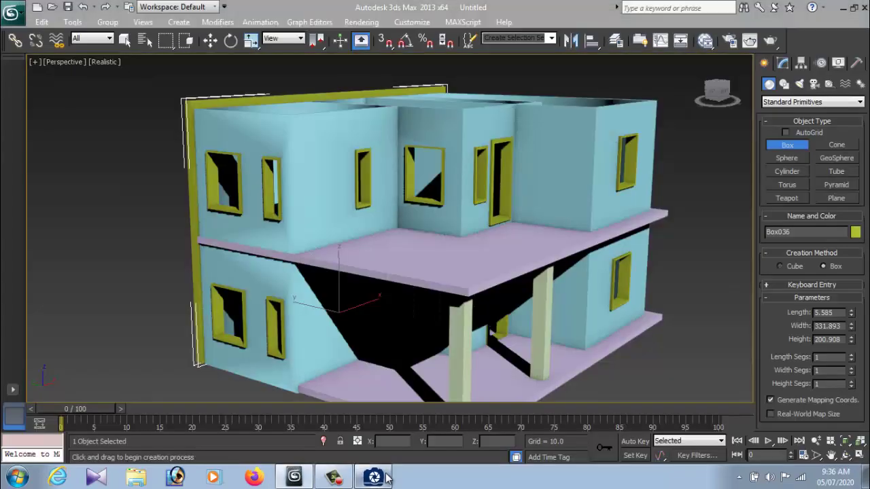
click(386, 478)
click(386, 478)
mouse_move(452, 204)
alt+middle_down()
mouse_move(443, 194)
mouse_move(446, 212)
mouse_move(430, 227)
alt+middle_up()
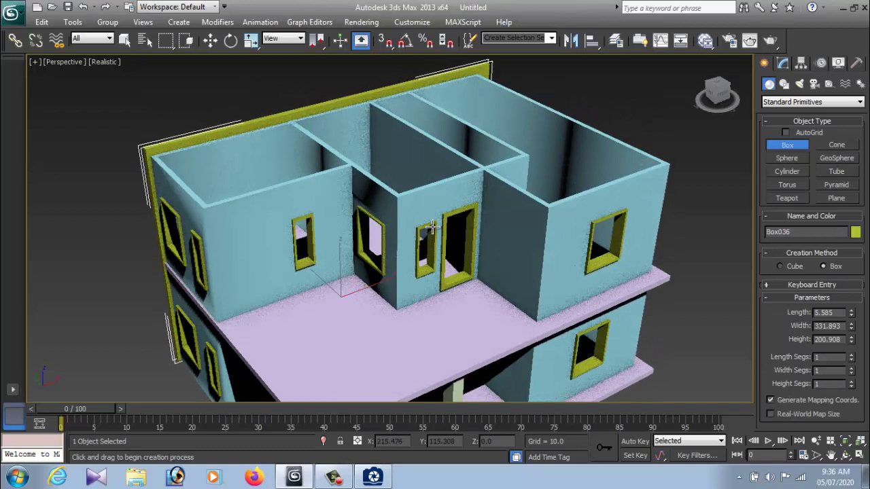
Scale the yellow panel to about a third of its width and move it to the left corner.
key(w)
key(r)
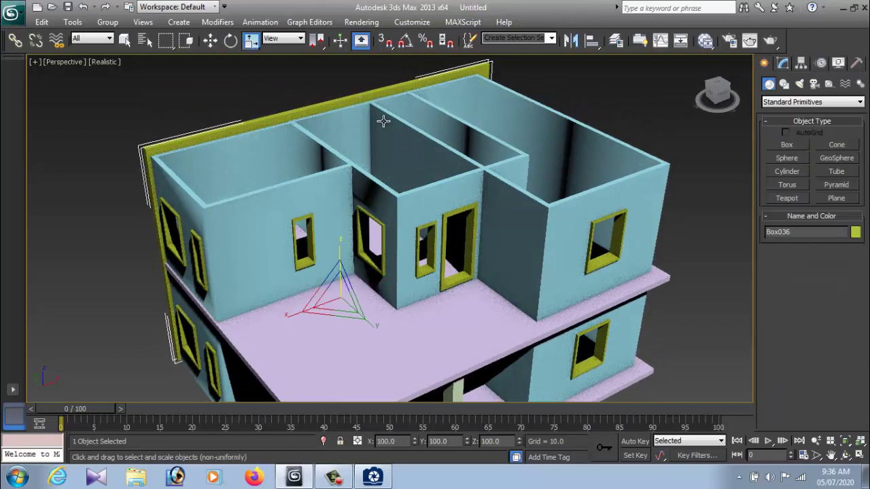
drag(319, 308, 354, 306)
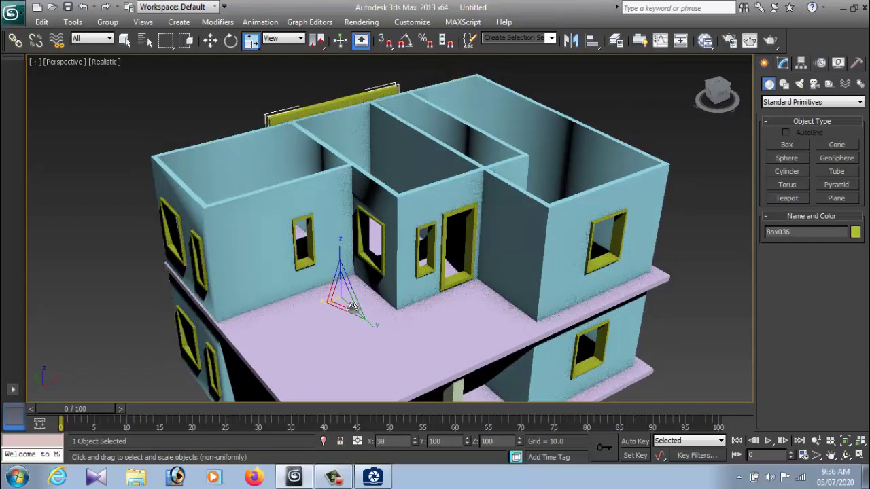
key(w)
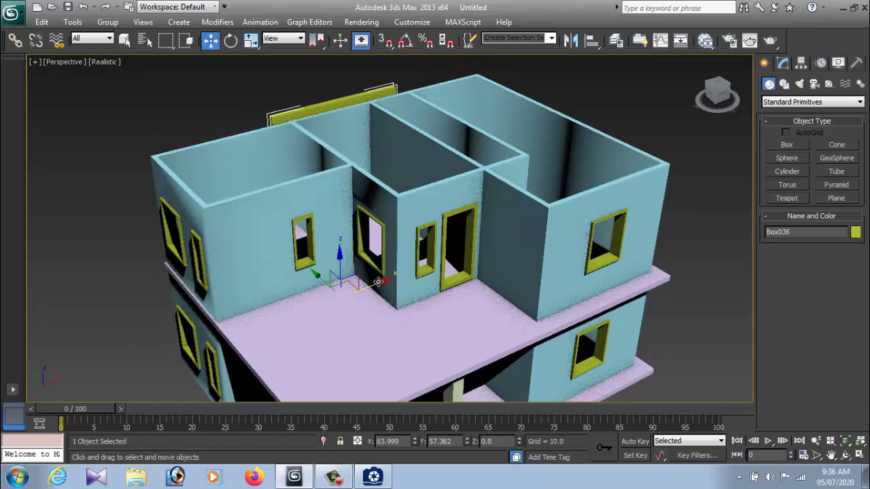
drag(377, 282, 278, 319)
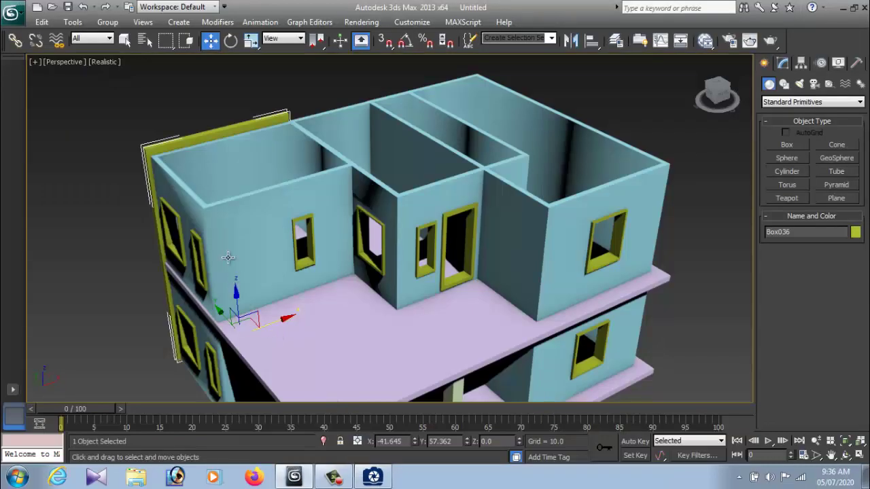
drag(285, 319, 276, 340)
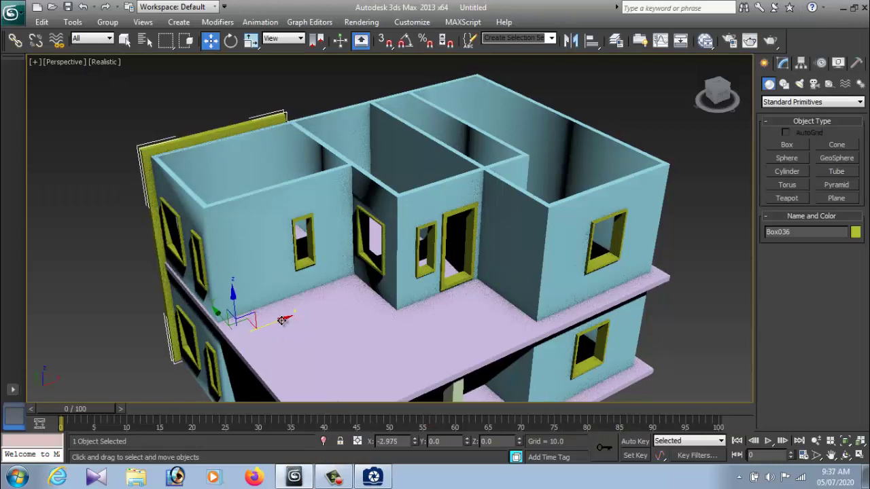
Shift the pink upper floor slab slightly to the left.
click(260, 372)
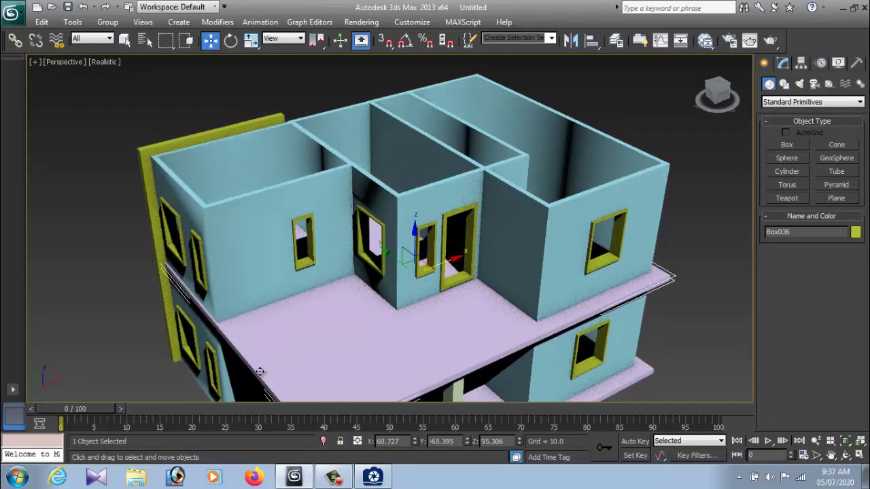
middle_drag(343, 355, 345, 293)
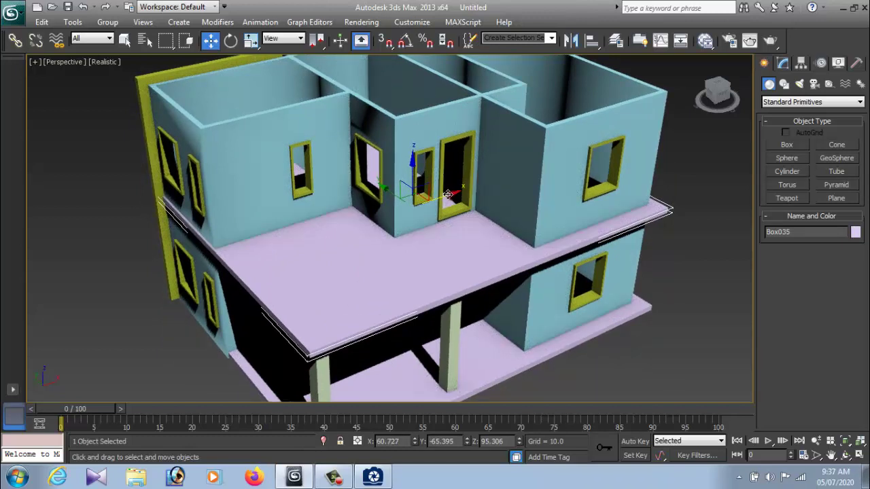
drag(448, 195, 443, 197)
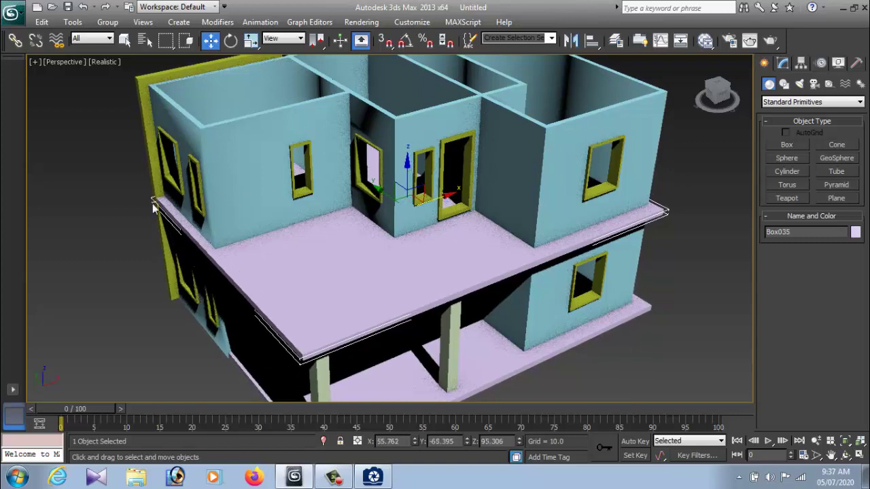
click(116, 224)
middle_drag(239, 223, 326, 302)
scroll(326, 303, up, 2)
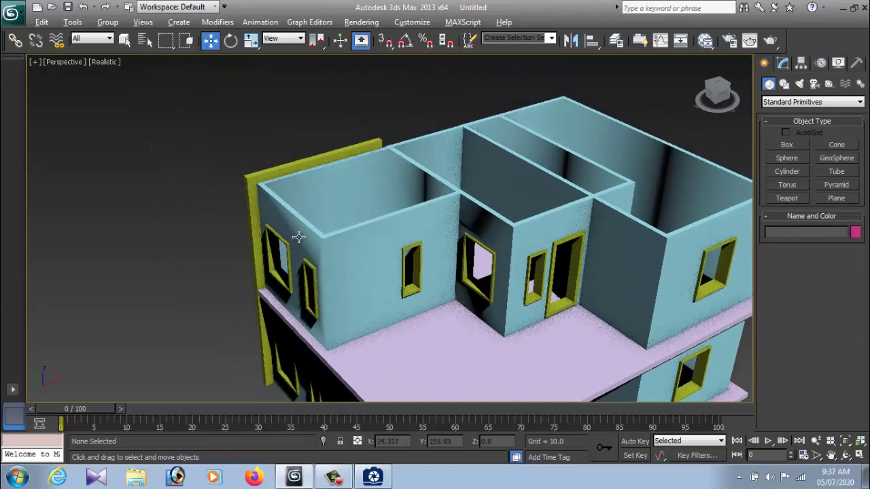
Check the model against the reference house photo.
alt+middle_drag(298, 236, 309, 233)
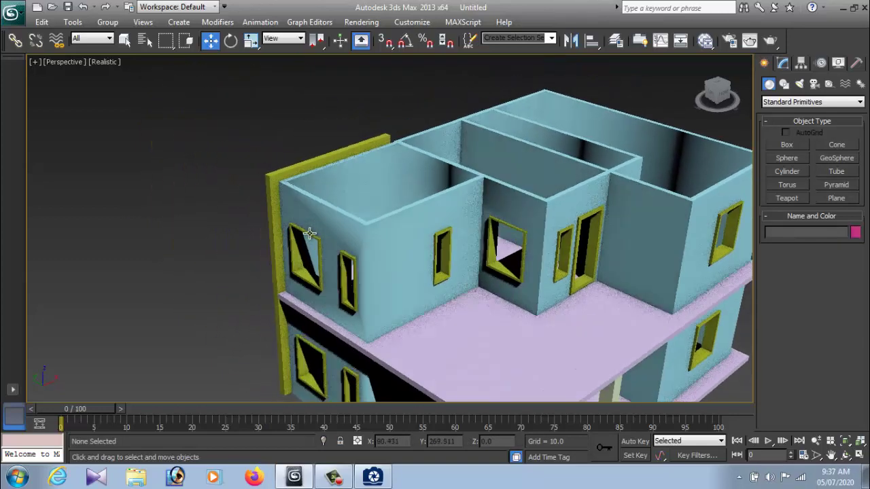
click(382, 479)
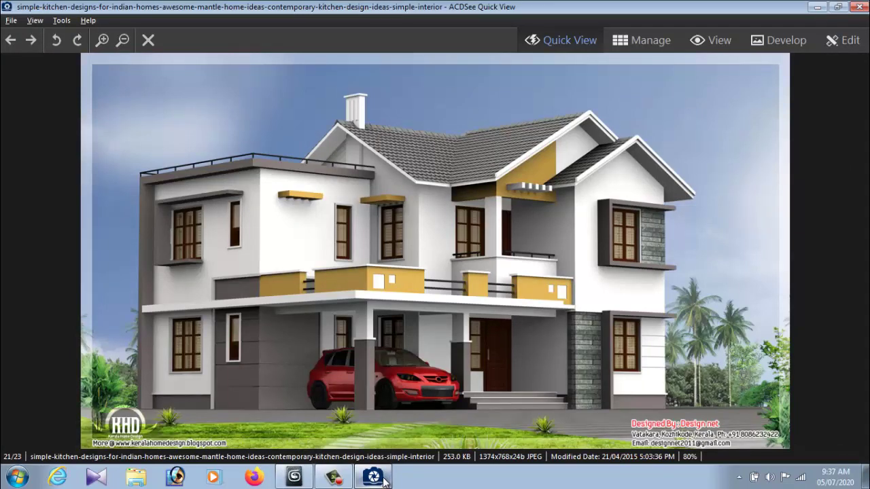
click(384, 479)
click(384, 479)
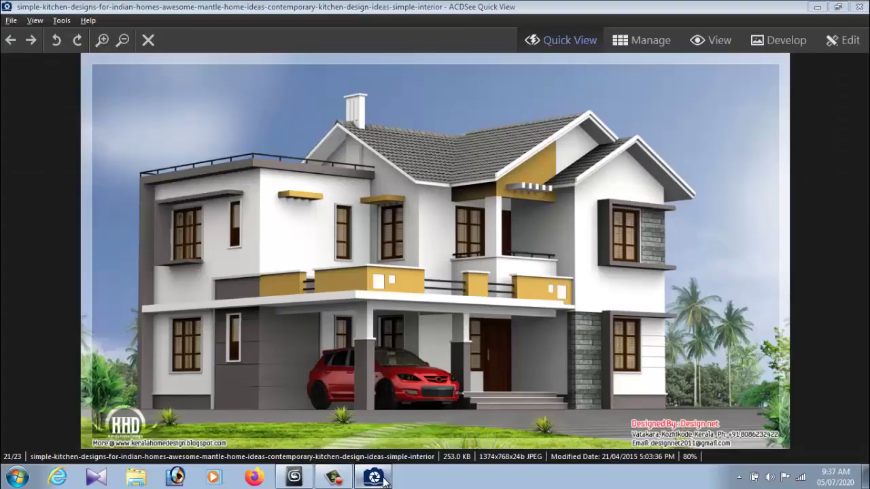
click(384, 480)
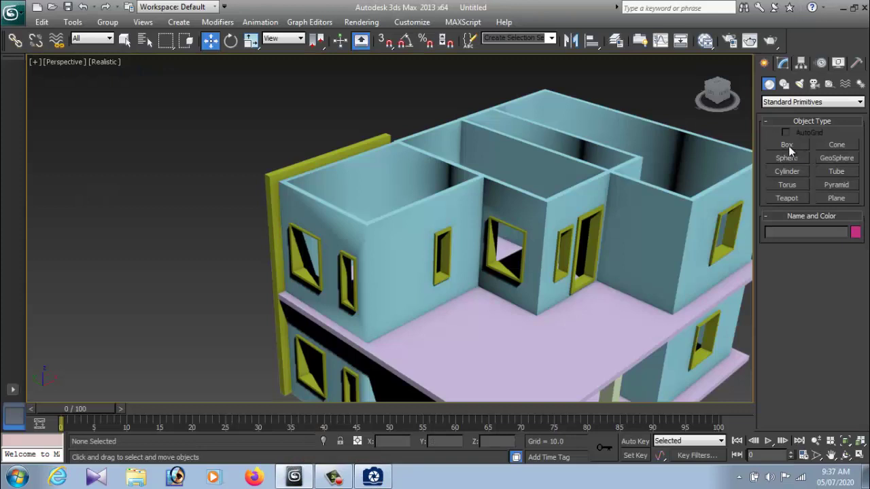
Clone the upper floor slab upward as an independent copy, Box037, to roof level.
click(588, 367)
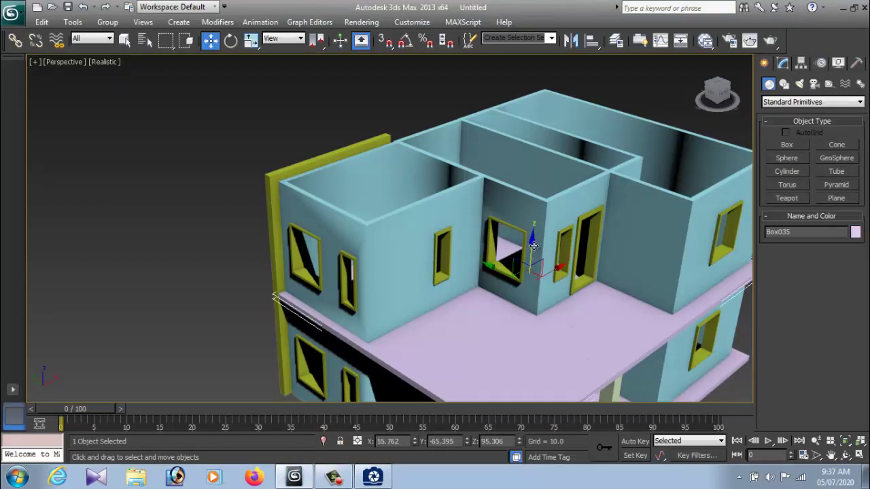
shift+drag(533, 232, 533, 125)
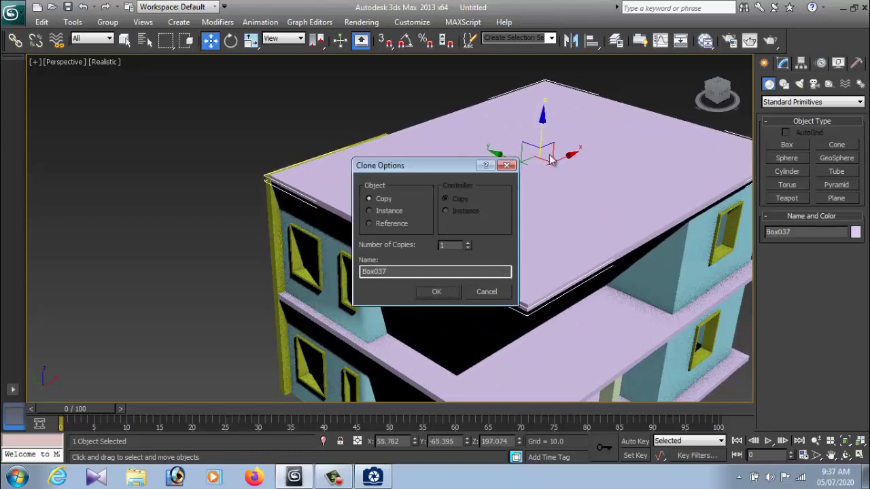
click(447, 296)
click(372, 477)
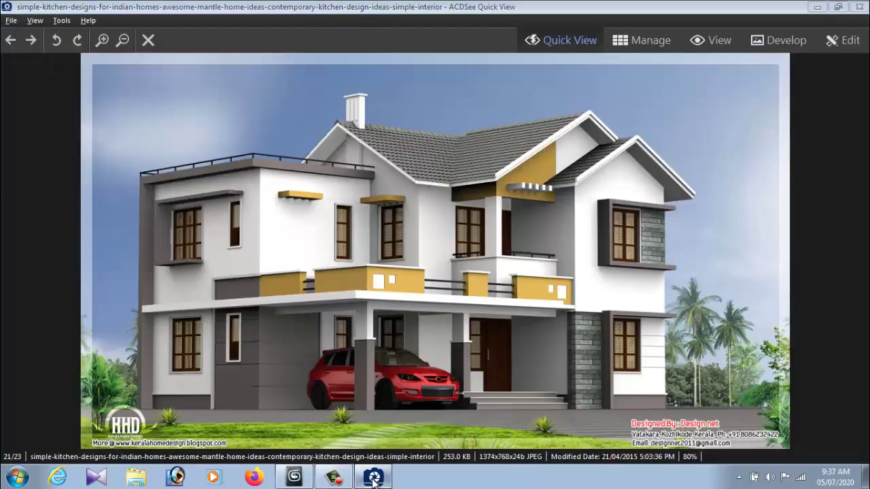
click(372, 478)
mouse_move(446, 287)
alt+middle_down()
mouse_move(521, 285)
mouse_move(410, 293)
alt+middle_up()
Resize roof slab Box037 to 113.329 × 100.502 in its parameters.
click(782, 62)
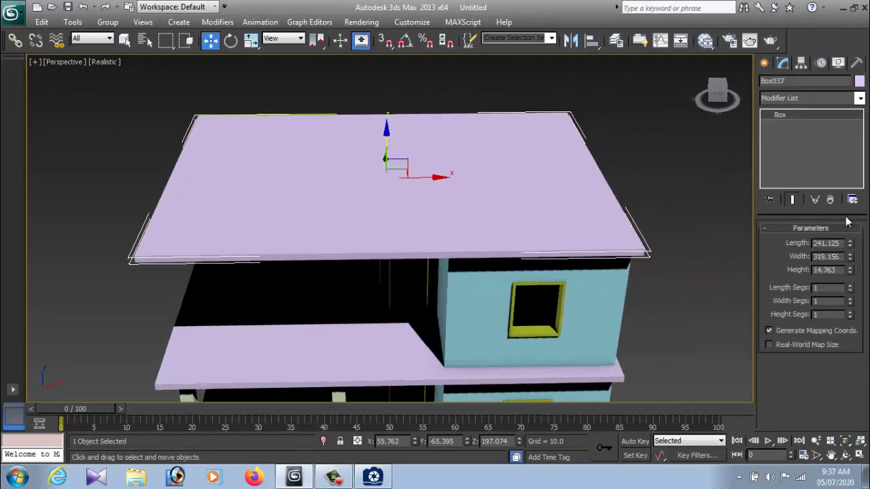
mouse_move(851, 259)
mouse_down()
mouse_move(858, 260)
mouse_move(850, 286)
mouse_up()
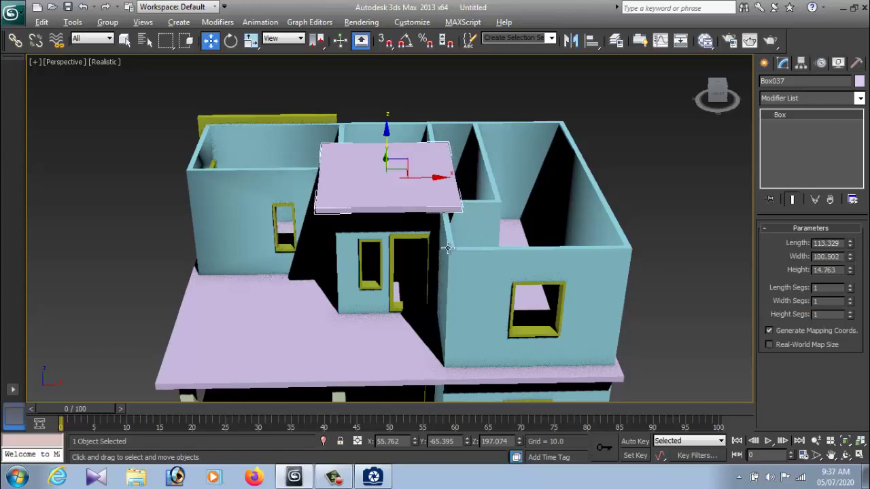
mouse_move(448, 249)
alt+middle_down()
mouse_move(546, 293)
mouse_move(314, 177)
mouse_move(251, 179)
mouse_move(311, 225)
mouse_move(364, 205)
alt+middle_up()
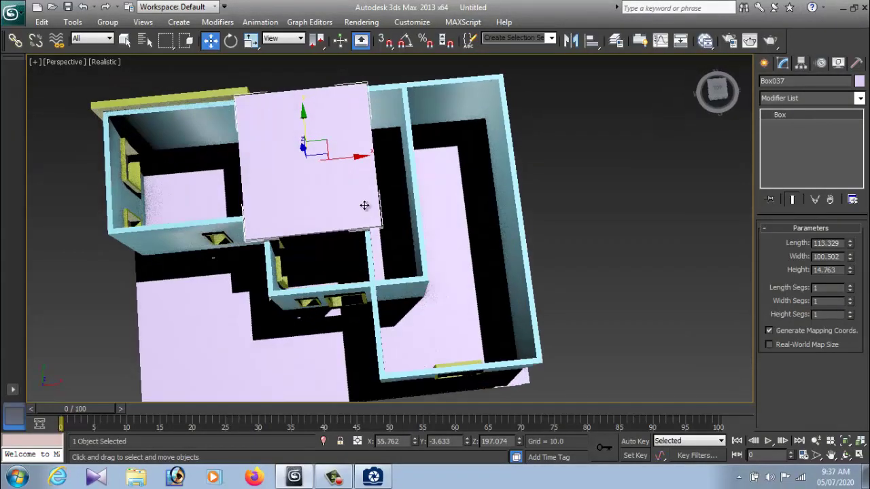
Move the smaller roof slab back over the house's central upper rooms.
mouse_move(359, 163)
mouse_down()
mouse_move(270, 161)
mouse_move(324, 143)
mouse_move(277, 154)
mouse_move(197, 150)
mouse_up()
mouse_move(227, 206)
alt+middle_down()
mouse_move(313, 115)
mouse_move(379, 251)
mouse_move(392, 205)
alt+middle_up()
scroll(339, 170, up, 3)
scroll(379, 251, up, 2)
mouse_move(381, 166)
mouse_down()
mouse_move(398, 159)
mouse_move(391, 172)
mouse_up()
scroll(380, 242, up, 2)
scroll(408, 244, up, 3)
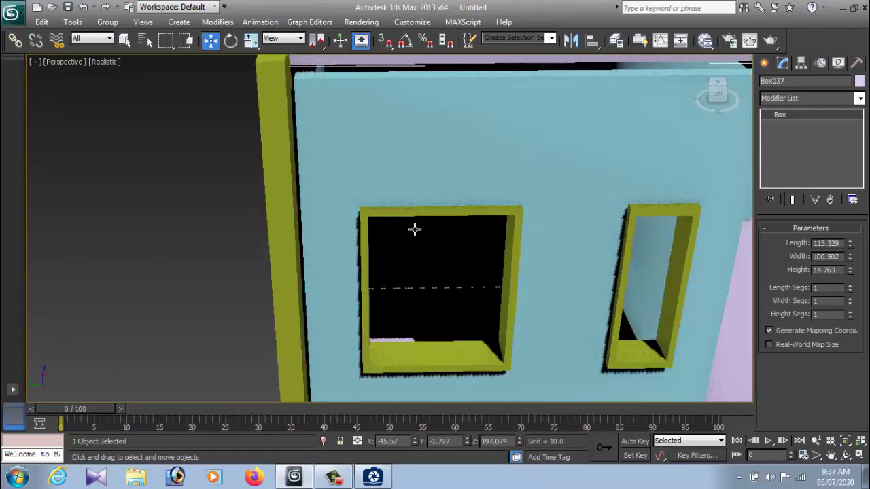
Nudge the yellow side panel slightly along Y, then reselect the roof slab.
click(285, 231)
mouse_move(334, 241)
alt+middle_down()
mouse_move(365, 244)
mouse_move(331, 214)
alt+middle_up()
scroll(365, 245, down, 3)
drag(246, 384, 248, 384)
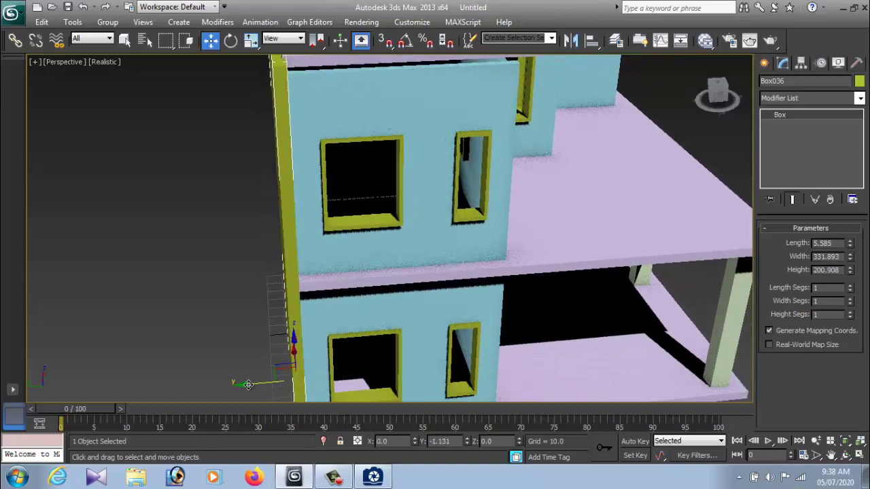
scroll(367, 277, down, 3)
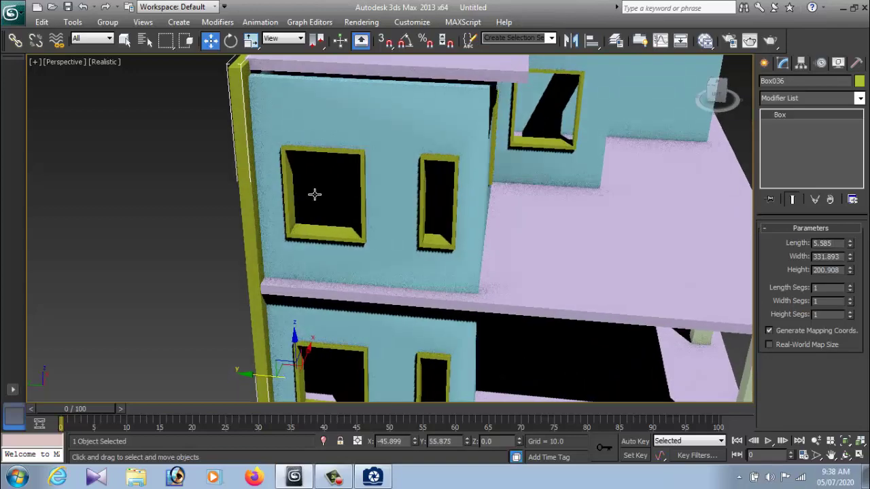
alt+middle_drag(312, 192, 353, 204)
click(401, 156)
scroll(338, 258, up, 3)
alt+middle_drag(338, 258, 438, 158)
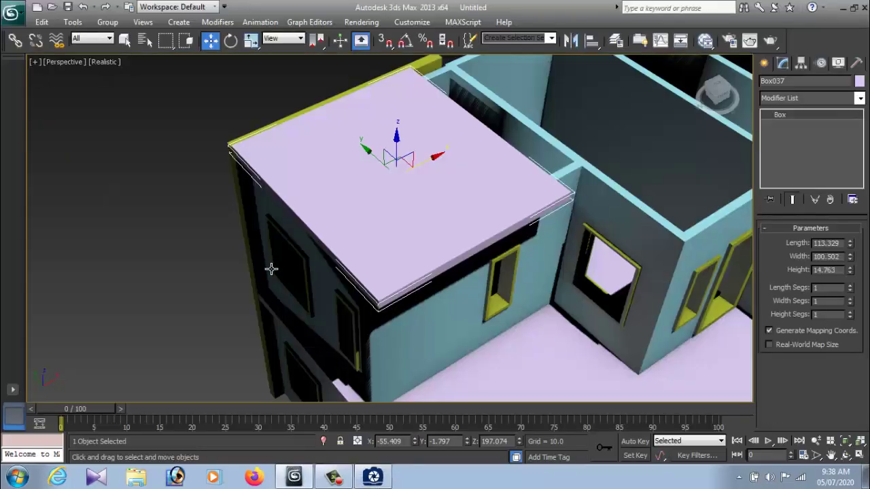
alt+middle_drag(271, 269, 351, 230)
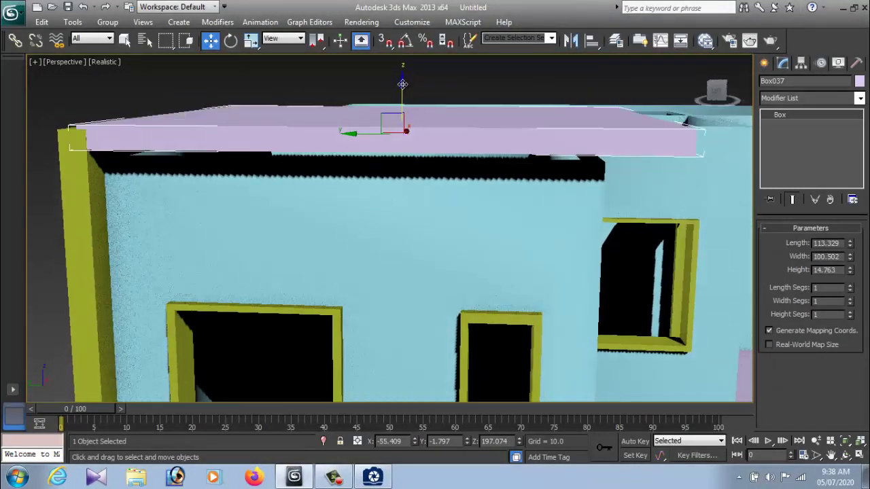
Lower the roof slab onto the upper walls and check it against the reference photo.
drag(402, 83, 410, 87)
click(194, 106)
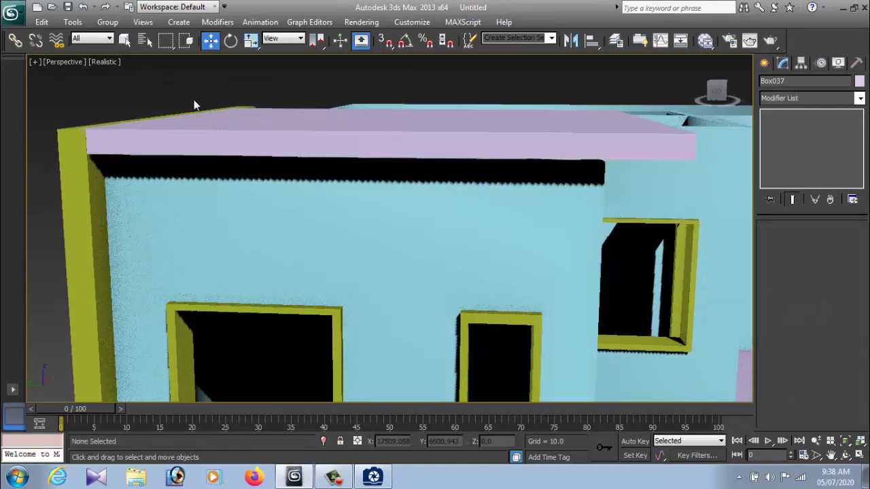
click(266, 151)
mouse_move(388, 148)
alt+middle_down()
mouse_move(309, 130)
mouse_move(304, 140)
alt+middle_up()
click(373, 479)
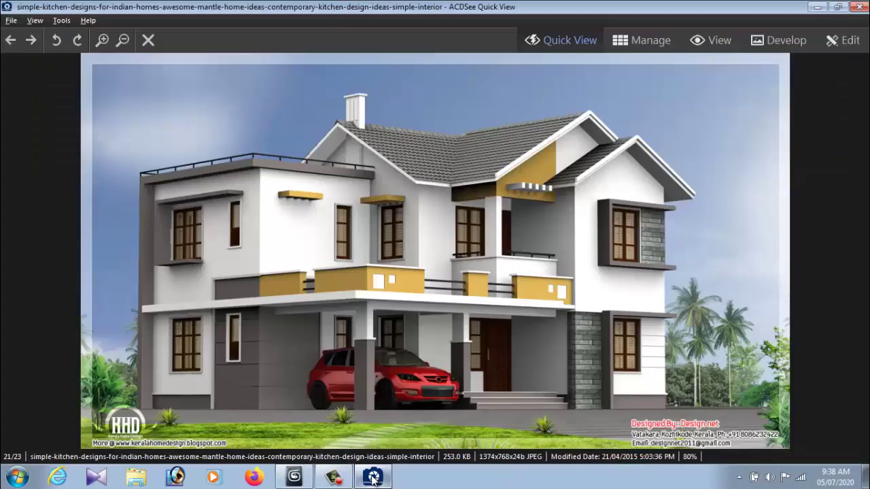
click(372, 479)
mouse_move(417, 227)
alt+middle_down()
mouse_move(497, 199)
mouse_move(519, 231)
alt+middle_up()
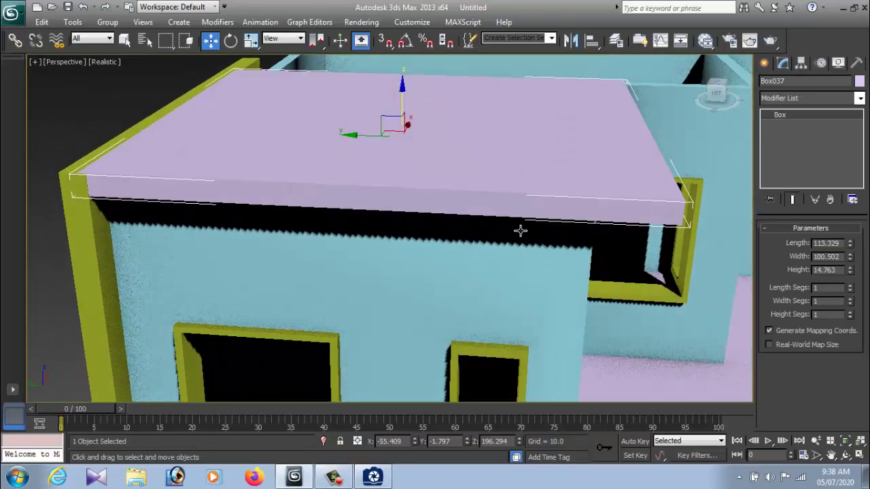
scroll(549, 252, down, 5)
mouse_move(534, 268)
alt+middle_down()
mouse_move(539, 287)
mouse_move(692, 283)
alt+middle_up()
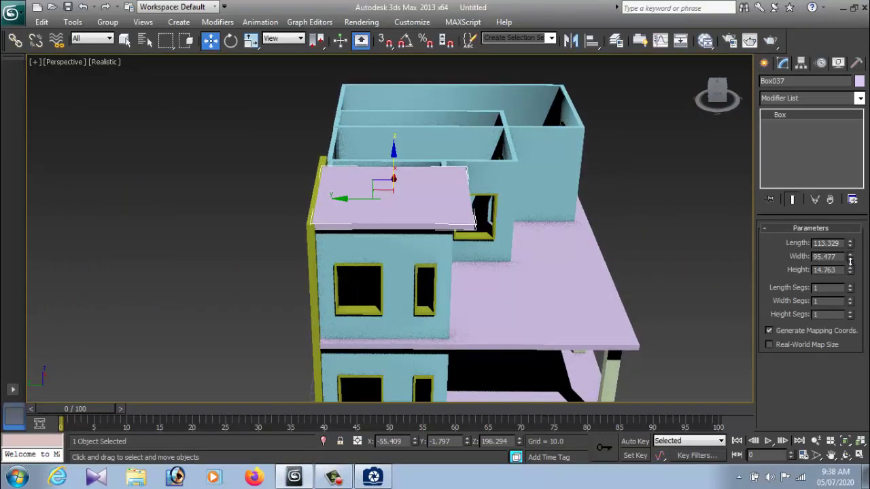
Shorten the roof slab's length to 100.862 and line it up with the wall.
drag(850, 244, 849, 253)
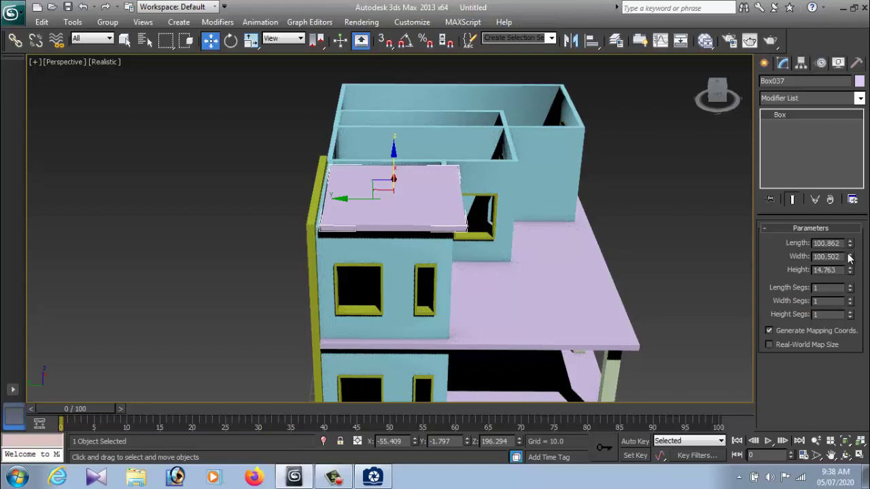
drag(347, 201, 333, 201)
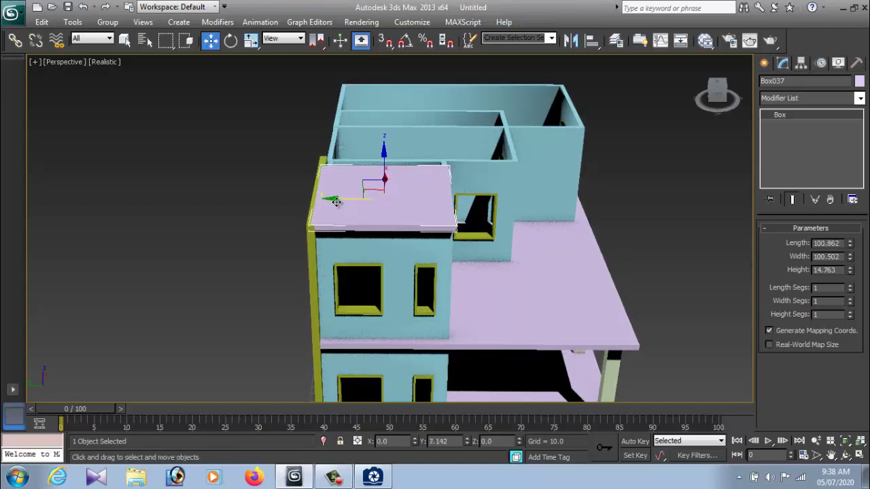
click(228, 208)
mouse_move(228, 207)
alt+middle_down()
mouse_move(310, 219)
mouse_move(334, 235)
mouse_move(288, 240)
alt+middle_up()
scroll(288, 240, up, 2)
scroll(318, 217, up, 2)
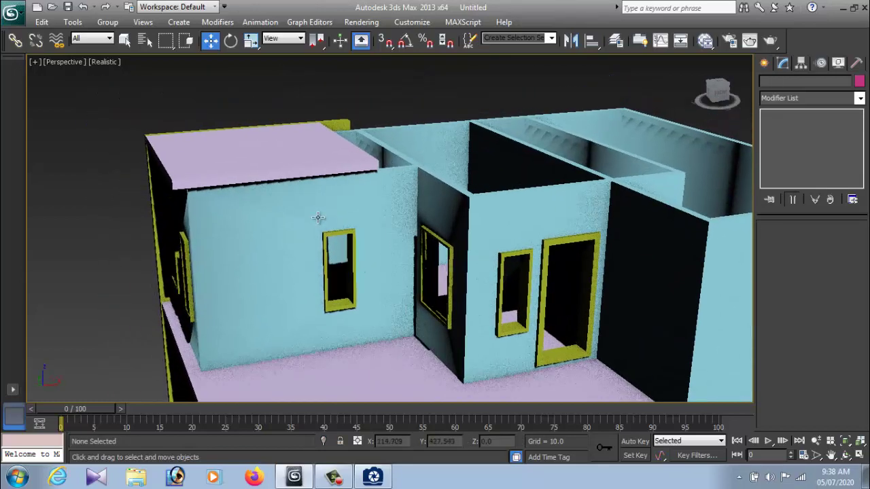
click(312, 172)
alt+middle_drag(312, 172, 813, 255)
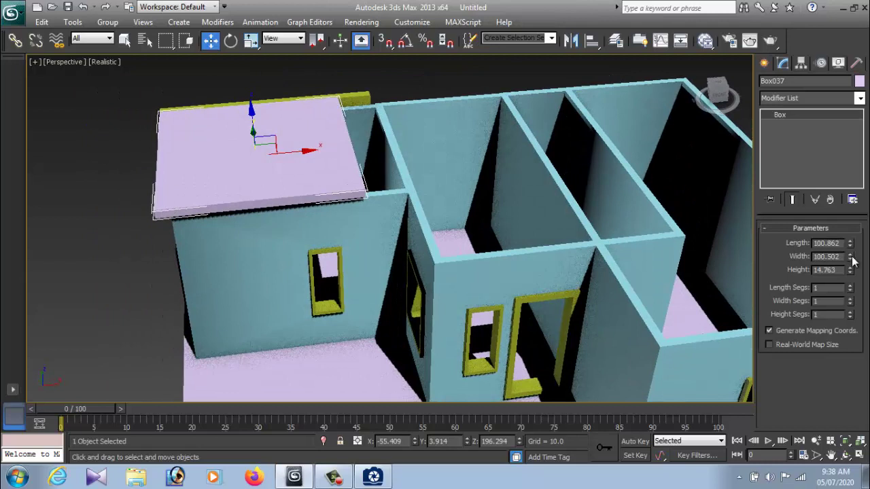
Widen the roof slab to 107.538 and shift it along X to overhang the wall.
drag(851, 258, 850, 249)
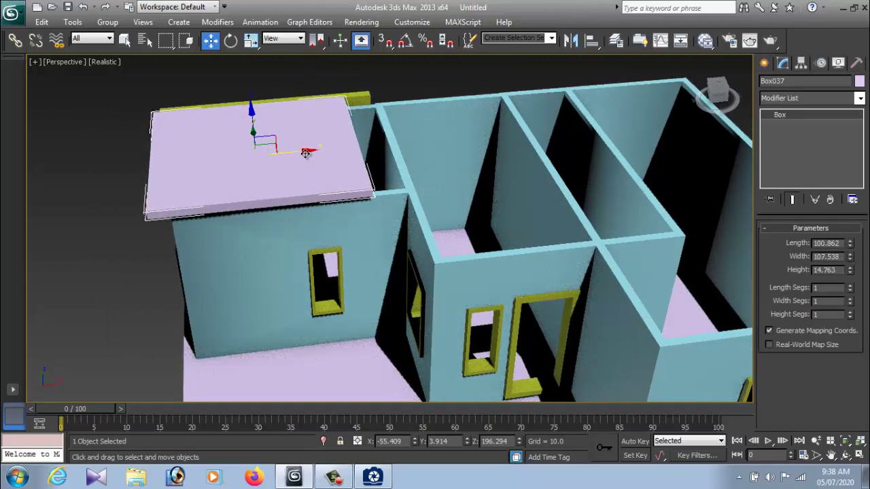
mouse_move(305, 153)
mouse_down()
mouse_move(323, 152)
mouse_move(313, 152)
mouse_up()
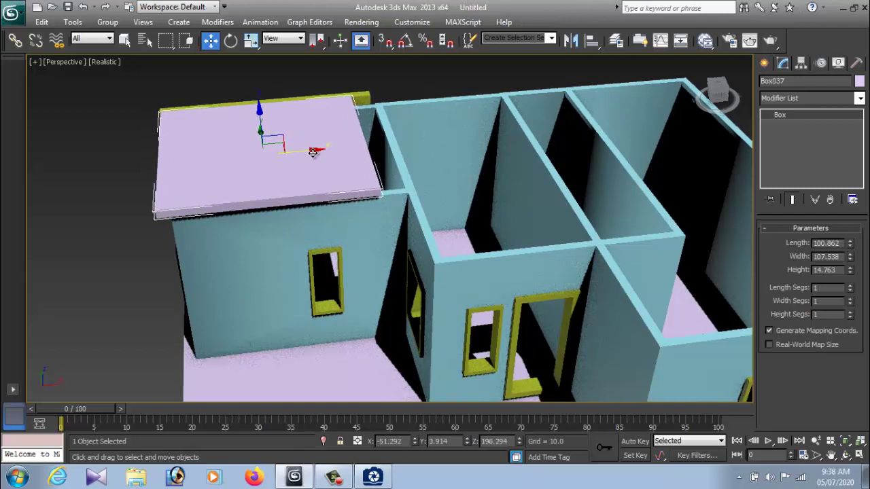
key(r)
drag(204, 161, 204, 160)
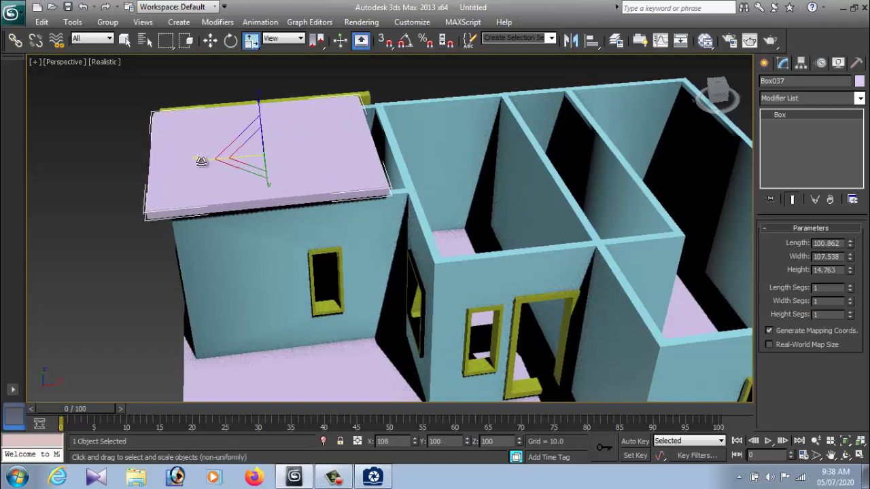
key(w)
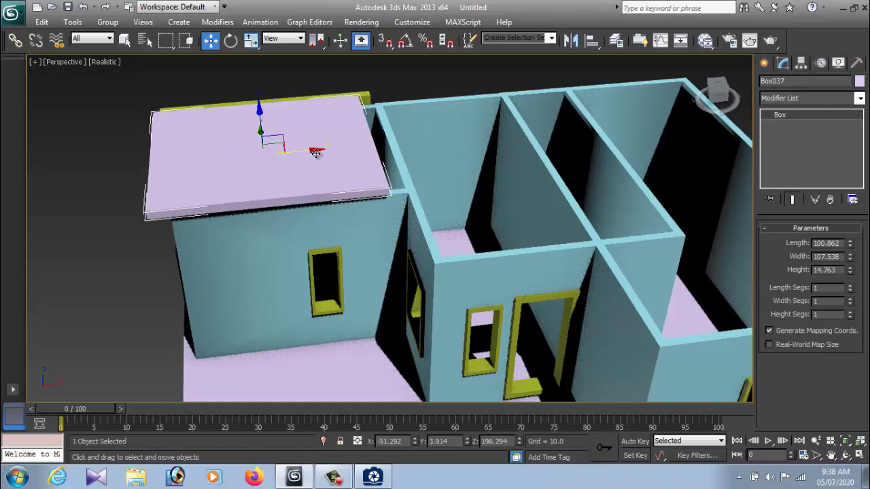
drag(316, 153, 322, 153)
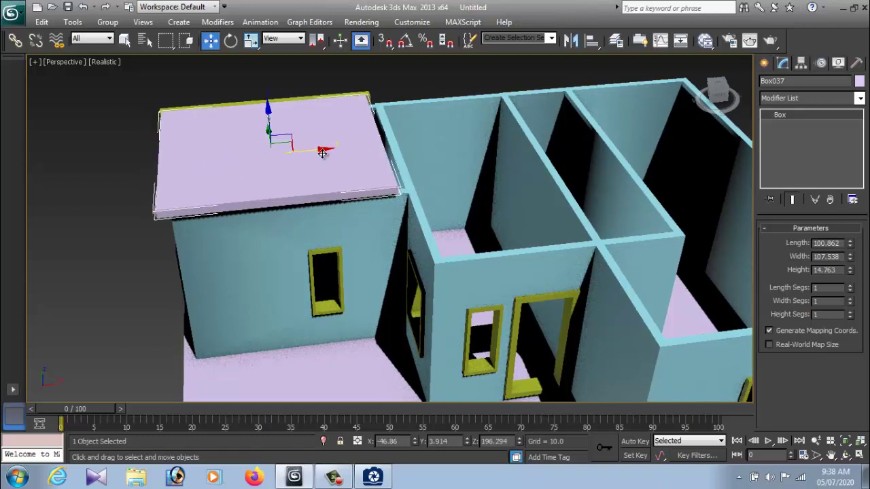
key(r)
drag(215, 158, 210, 159)
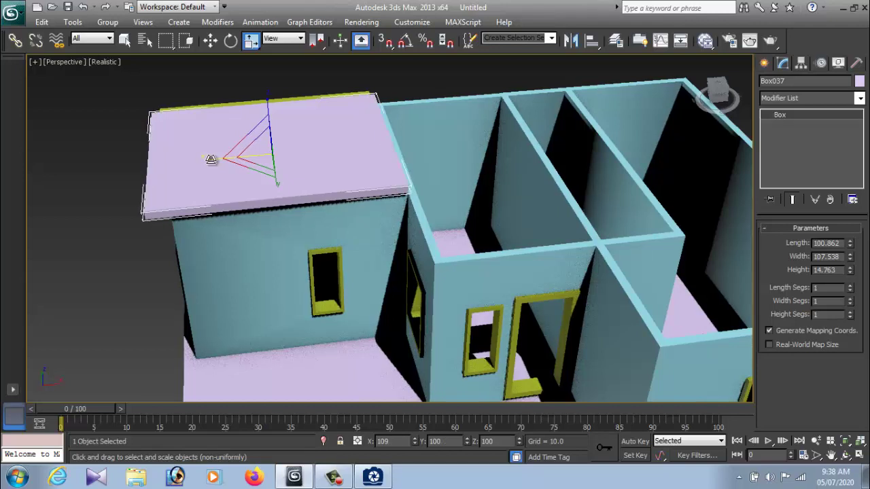
key(w)
drag(320, 148, 330, 148)
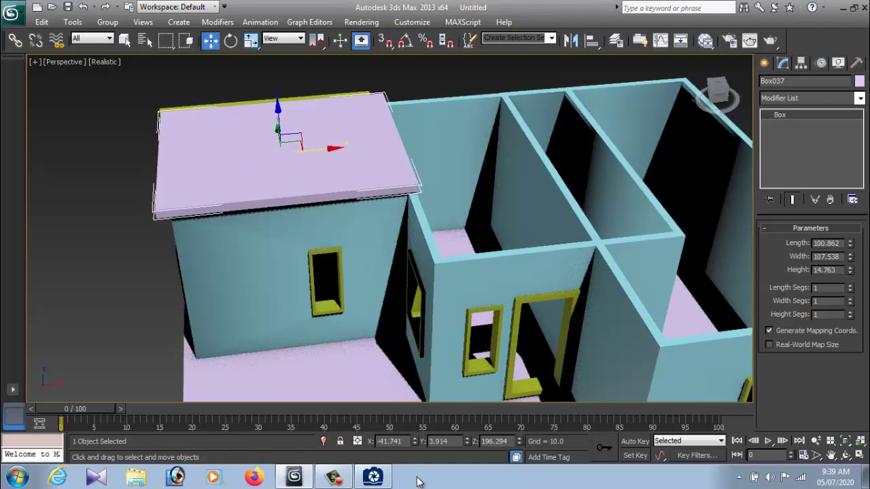
Compare the finished roof slab with the reference house photo from a frontal view.
click(377, 478)
click(386, 479)
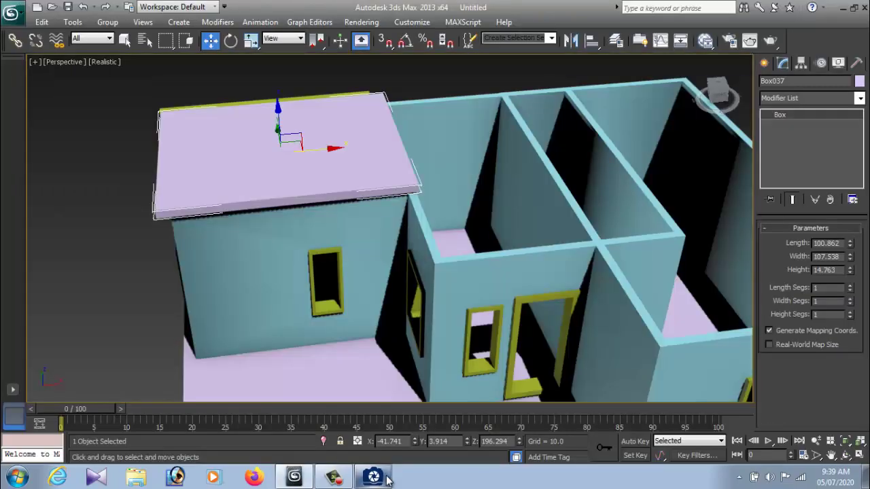
click(386, 480)
click(386, 480)
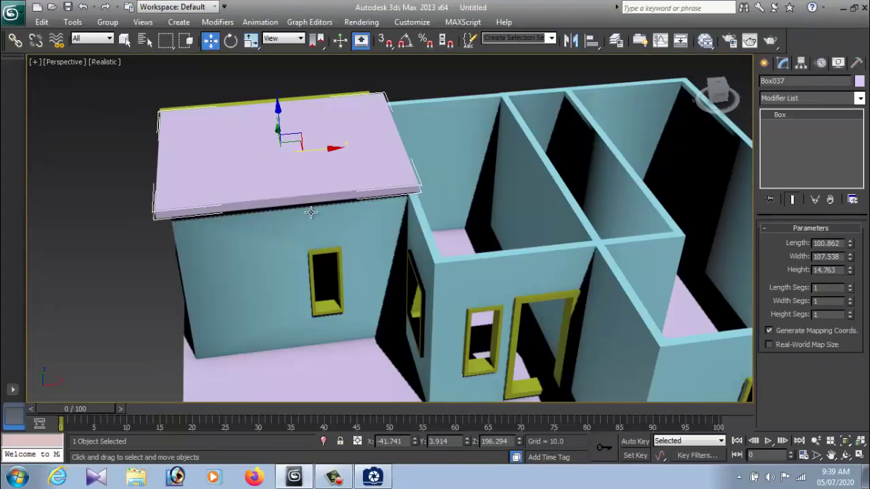
click(123, 141)
mouse_move(238, 252)
alt+middle_down()
mouse_move(316, 210)
mouse_move(320, 218)
mouse_move(244, 208)
mouse_move(282, 210)
mouse_move(304, 246)
mouse_move(379, 272)
mouse_move(377, 282)
alt+middle_up()
scroll(304, 246, down, 3)
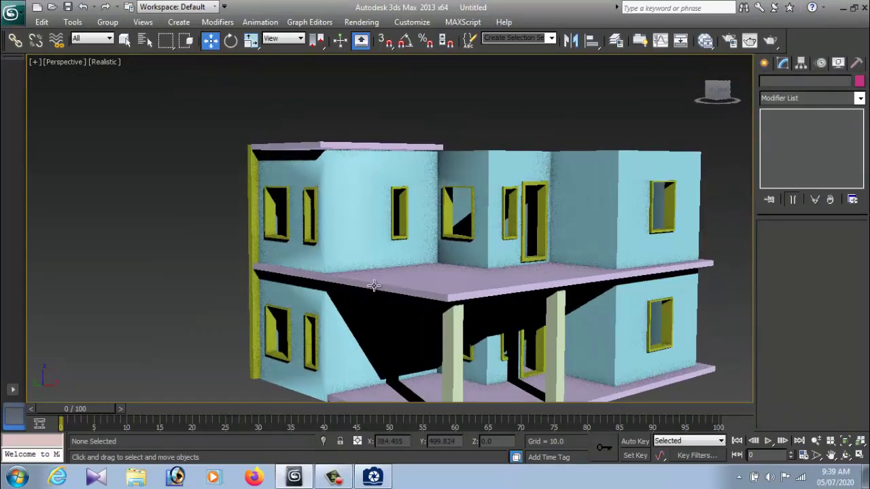
scroll(352, 265, up, 1)
click(377, 480)
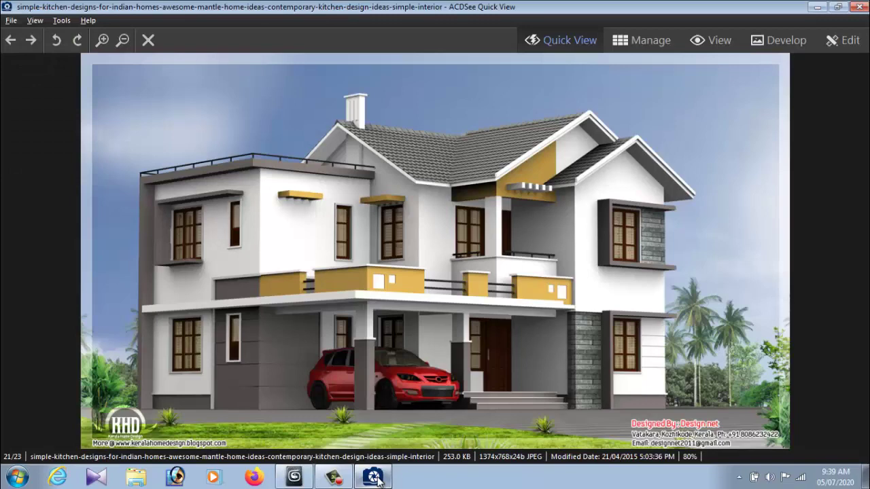
click(373, 478)
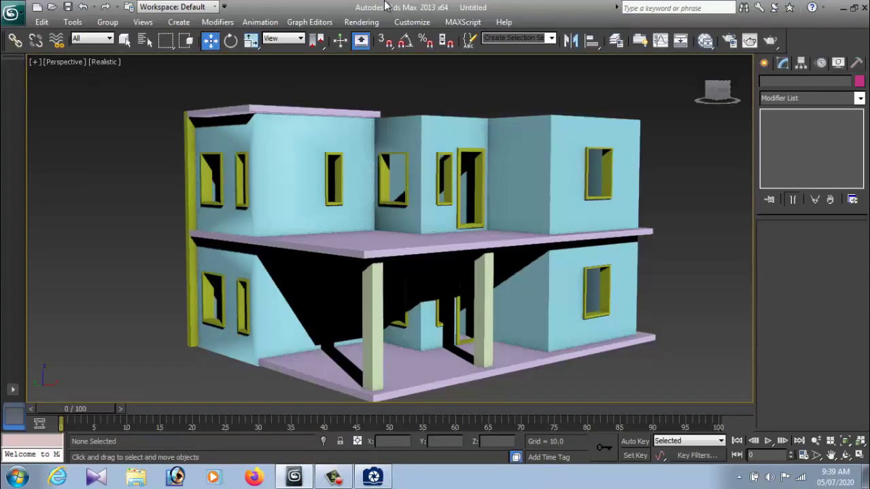
Select the upper roof slab and make a scaled-up copy of it.
alt+middle_drag(316, 149, 346, 188)
click(347, 197)
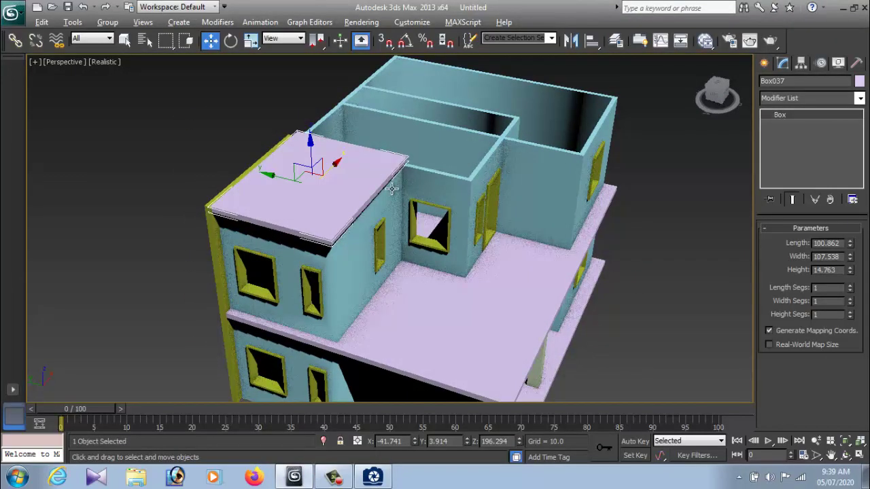
mouse_move(385, 211)
alt+middle_down()
mouse_move(379, 227)
mouse_move(460, 231)
mouse_move(365, 233)
mouse_move(367, 244)
alt+middle_up()
scroll(351, 217, up, 5)
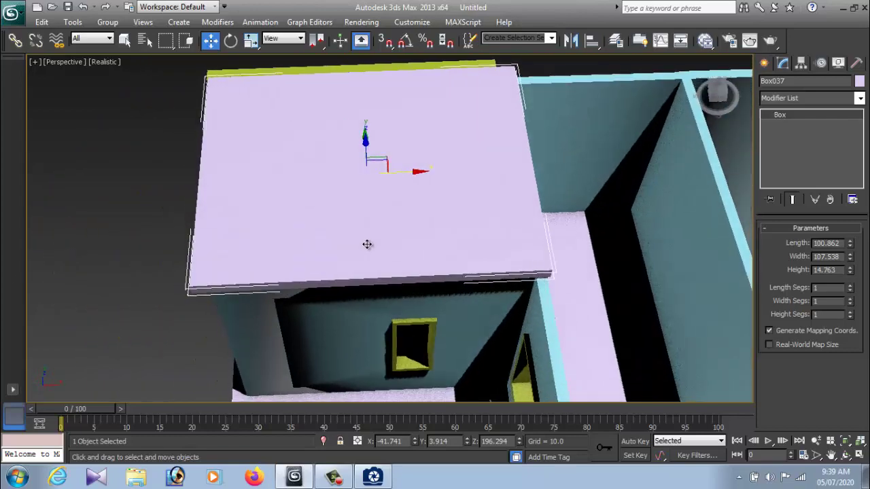
key(r)
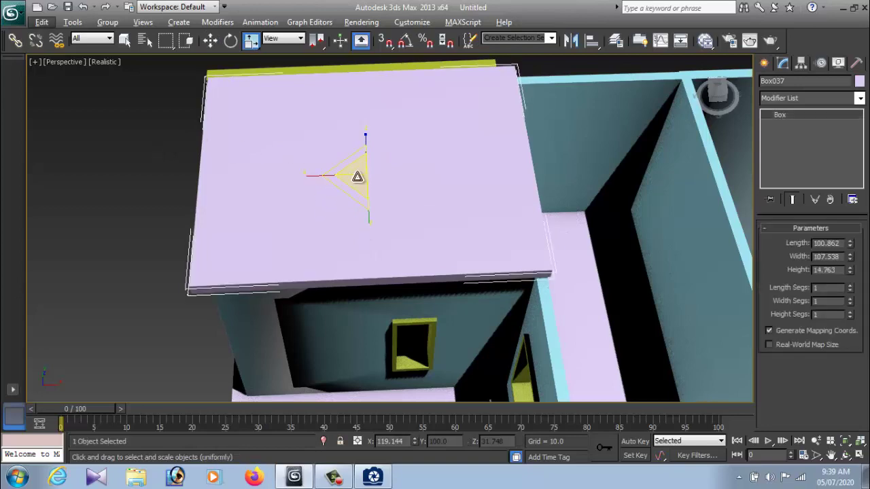
shift+drag(350, 170, 428, 253)
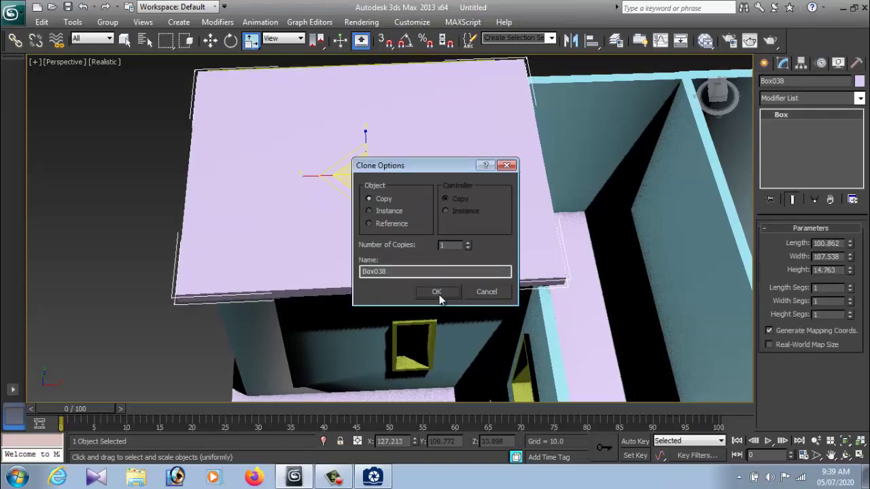
click(436, 292)
alt+middle_drag(322, 278, 394, 249)
Thicken and raise the copy, then undo that attempt.
key(r)
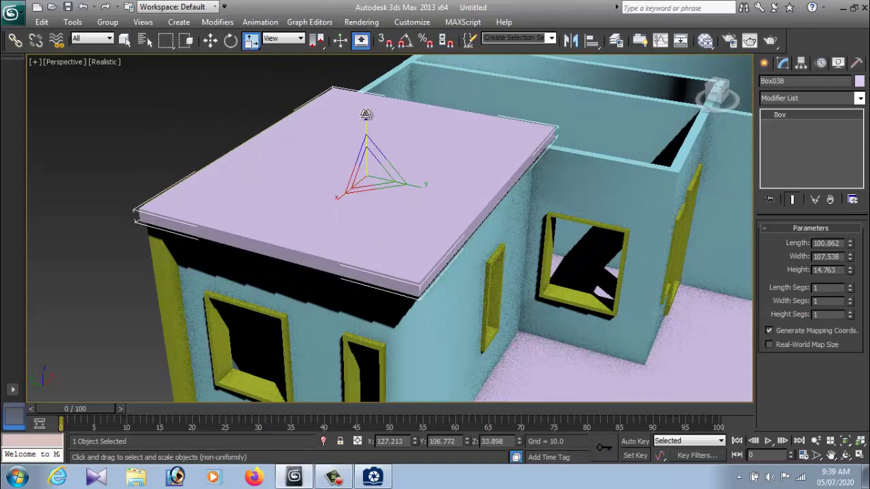
drag(365, 113, 367, 85)
key(w)
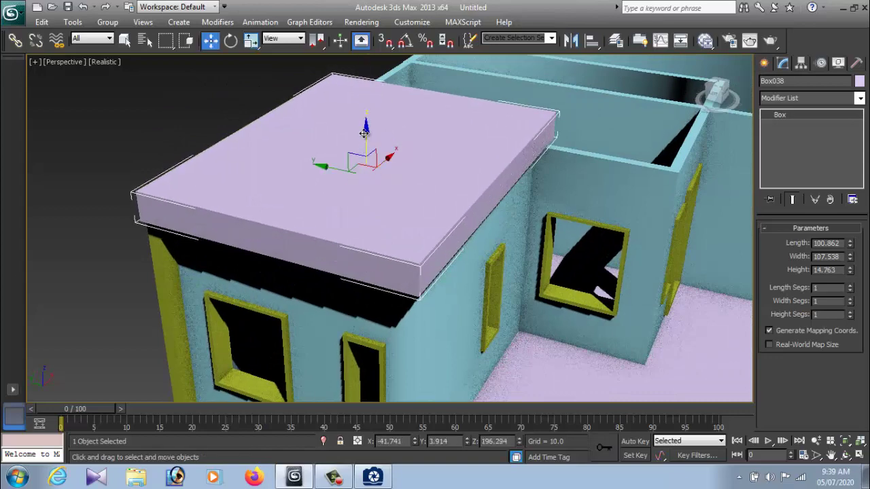
drag(364, 134, 363, 95)
mouse_move(456, 204)
alt+middle_down()
mouse_move(456, 271)
mouse_move(433, 274)
mouse_move(418, 255)
alt+middle_up()
key(ctrl+z)
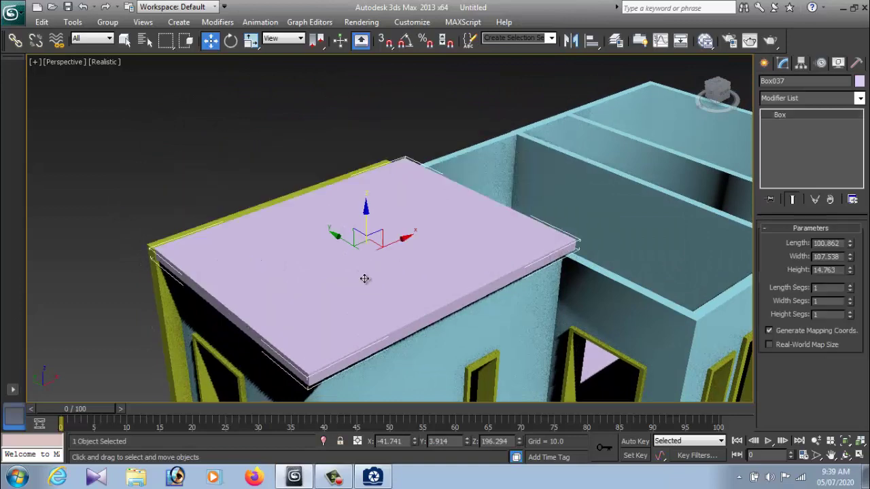
Clone the roof slab upward as Box038 at Z 218.004, leaving a gap.
shift+drag(366, 212, 366, 155)
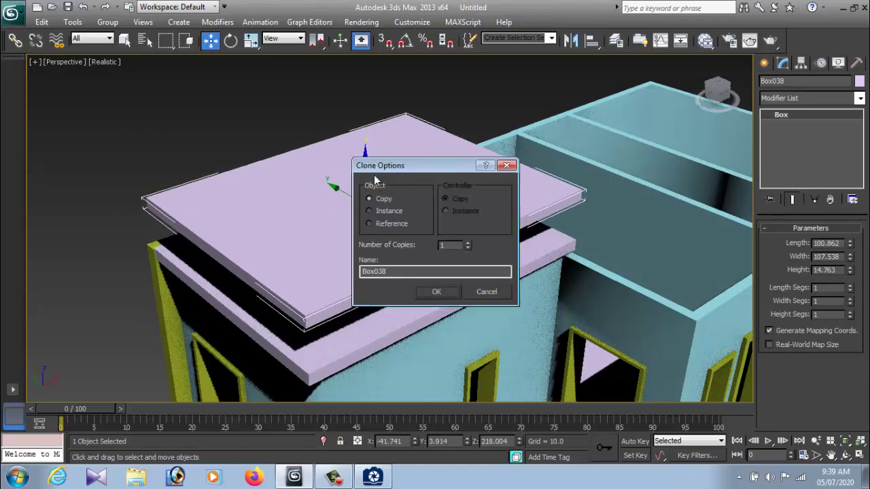
click(437, 292)
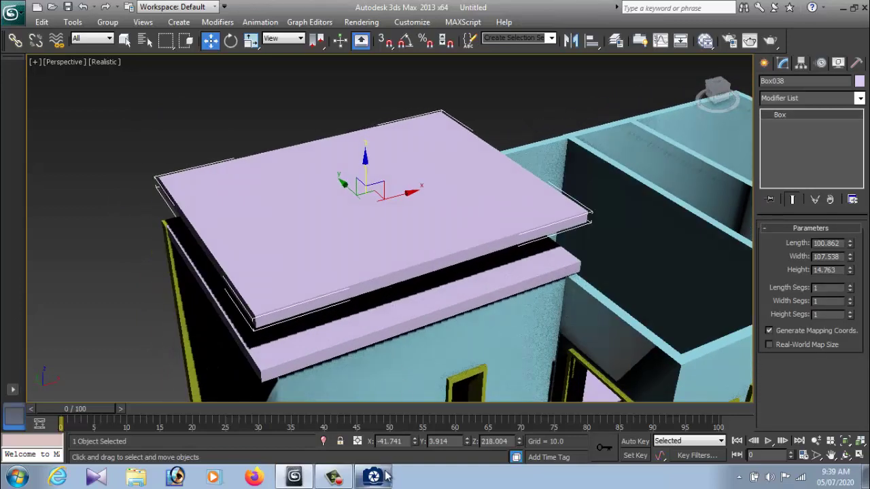
click(377, 479)
click(377, 479)
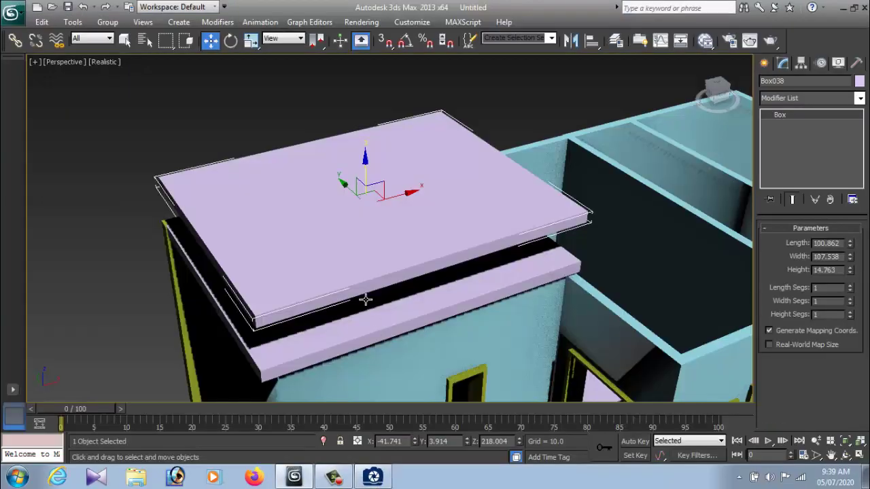
Scale Box038 non-uniformly into a narrow, flat rail strip.
key(r)
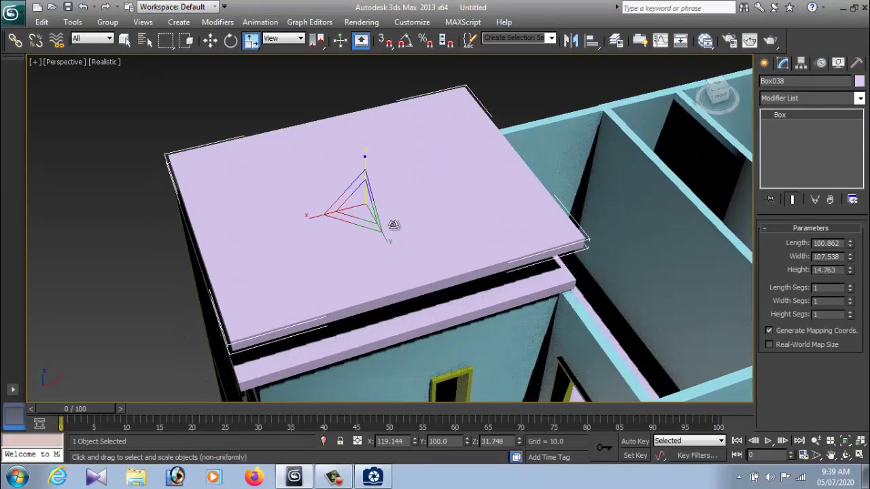
mouse_move(305, 219)
mouse_down()
mouse_move(532, 204)
mouse_move(436, 221)
mouse_up()
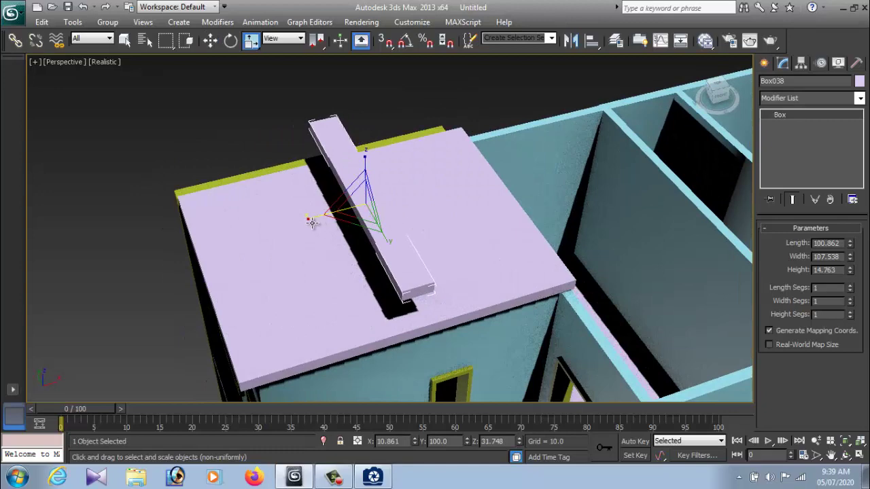
drag(312, 223, 316, 281)
alt+middle_drag(317, 281, 398, 238)
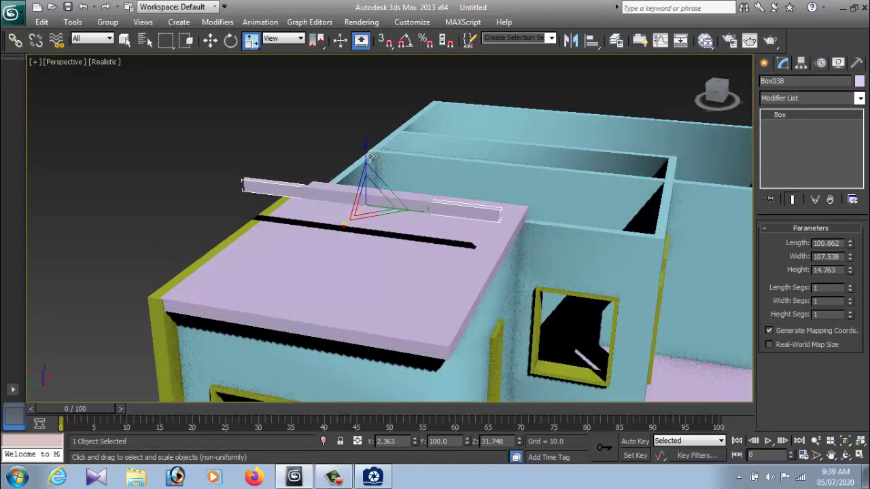
drag(369, 155, 365, 249)
mouse_move(365, 248)
alt+middle_down()
mouse_move(388, 287)
mouse_move(332, 258)
alt+middle_up()
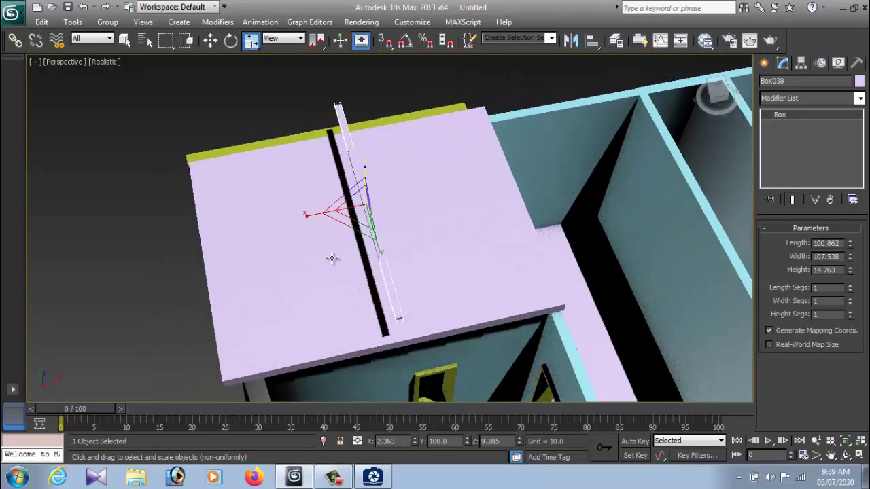
Slide the strip to the roof's left edge and lower it to Z 203.302.
key(w)
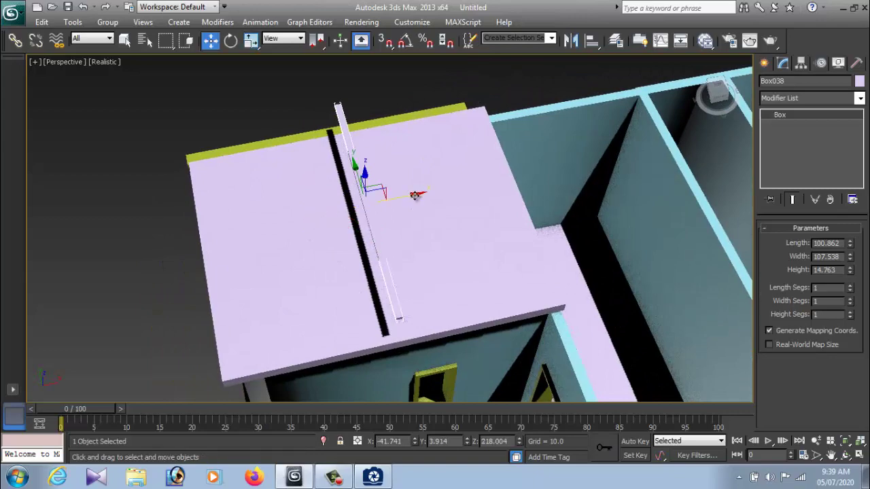
mouse_move(415, 195)
mouse_down()
mouse_move(287, 243)
mouse_move(259, 263)
mouse_move(265, 297)
mouse_up()
alt+middle_drag(265, 297, 346, 236)
drag(202, 191, 203, 232)
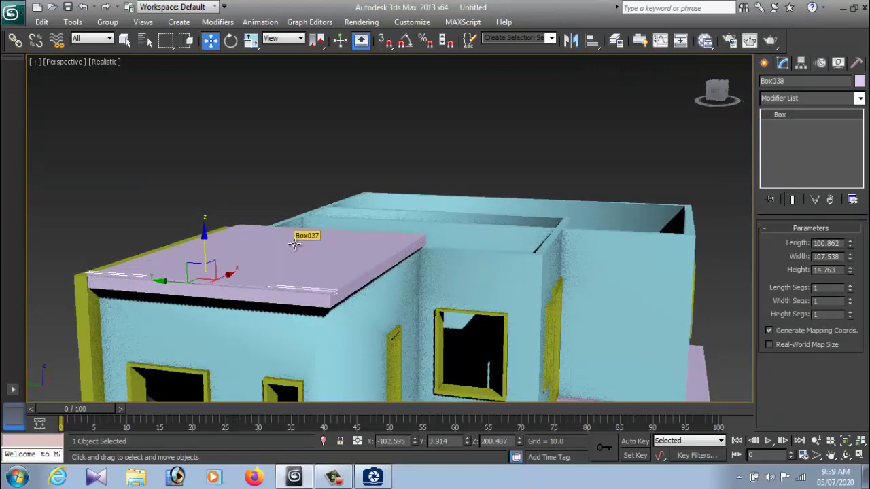
scroll(299, 246, up, 2)
scroll(340, 265, up, 2)
scroll(476, 170, up, 3)
scroll(414, 233, up, 2)
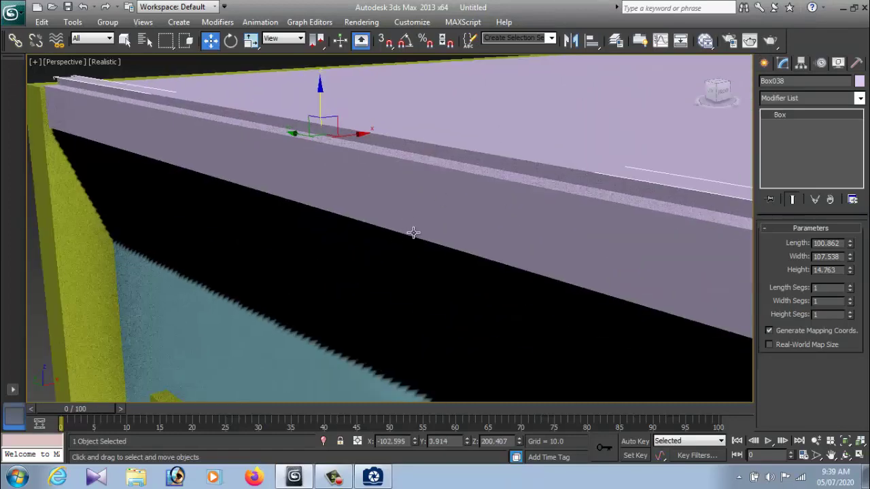
Nudge the strip to X −104.005 and compare it with the reference photo.
mouse_move(413, 233)
alt+middle_down()
mouse_move(374, 240)
mouse_move(375, 233)
alt+middle_up()
scroll(374, 233, down, 3)
scroll(423, 214, down, 2)
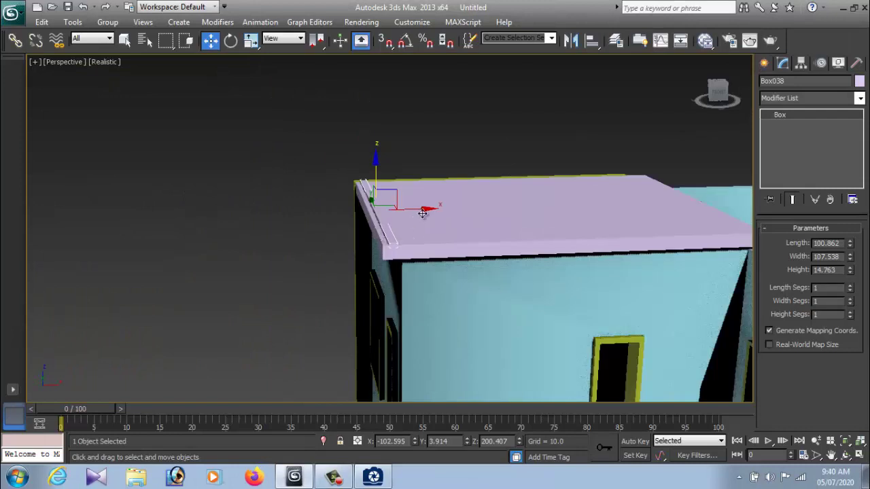
drag(420, 211, 416, 211)
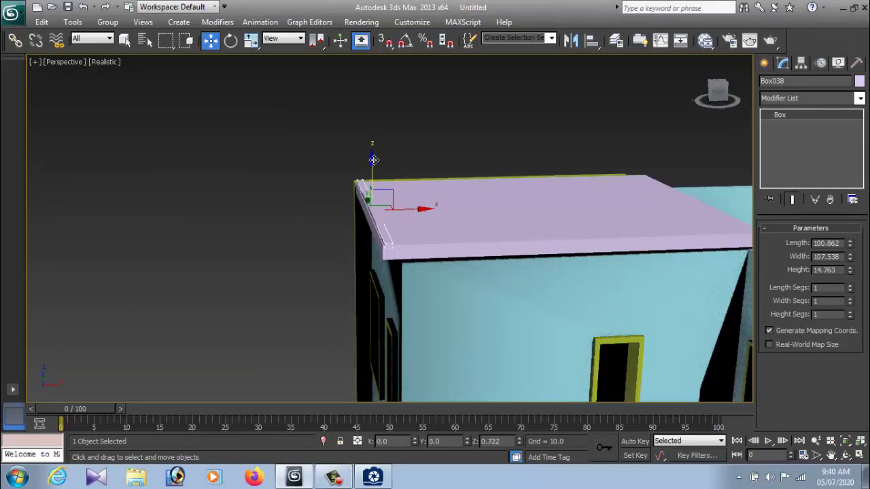
click(373, 476)
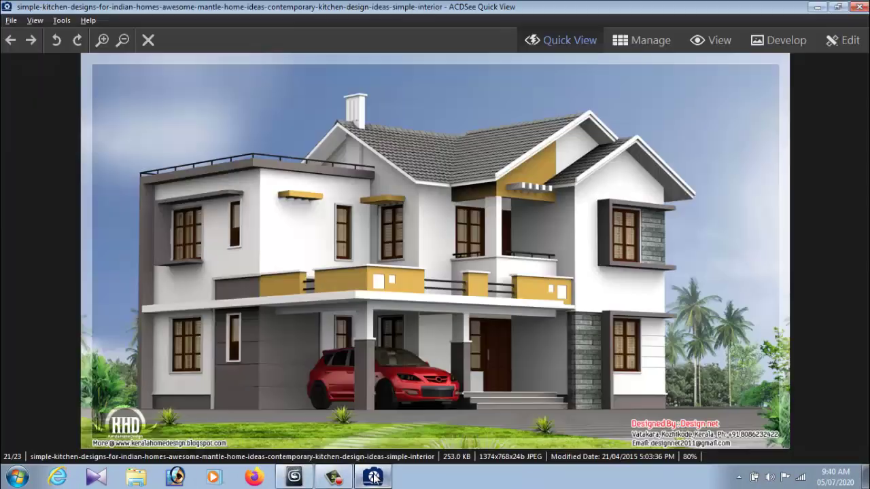
click(372, 476)
Scale the Box038 rail strip down on X and Z to make it slimmer.
alt+middle_drag(392, 272, 417, 264)
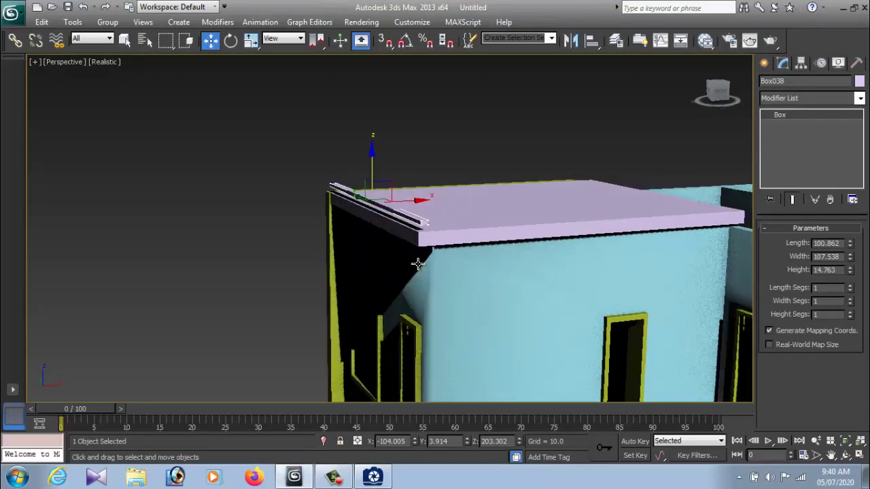
scroll(419, 264, up, 3)
key(r)
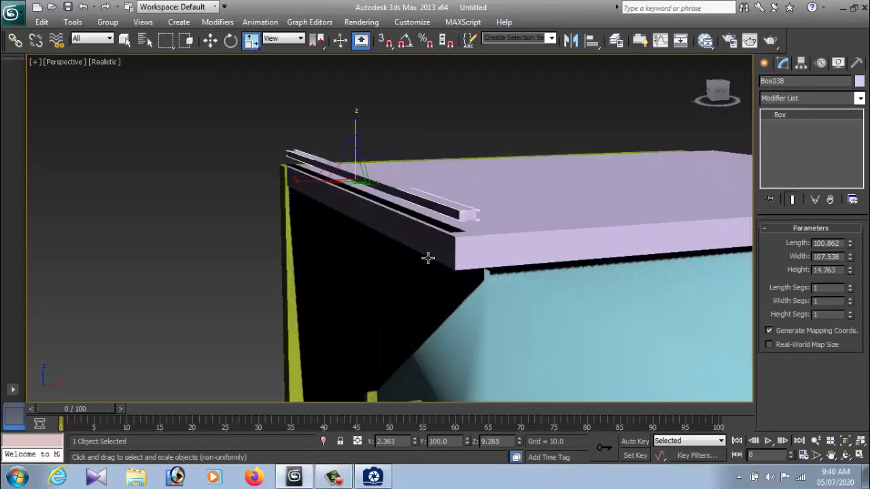
drag(300, 187, 329, 180)
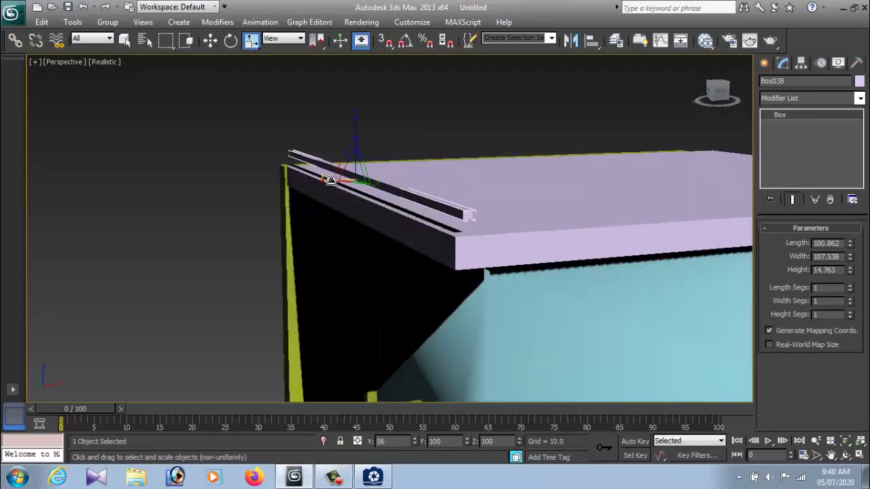
mouse_move(355, 140)
mouse_down()
mouse_move(335, 160)
mouse_move(259, 181)
mouse_up()
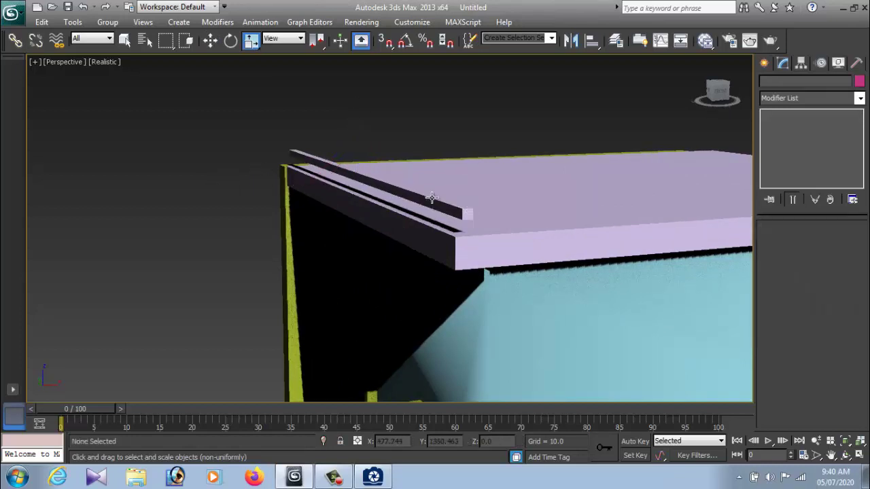
Raise Box038 slightly above the roof slab's left edge, to Z 205.362.
alt+middle_drag(413, 235, 433, 234)
key(w)
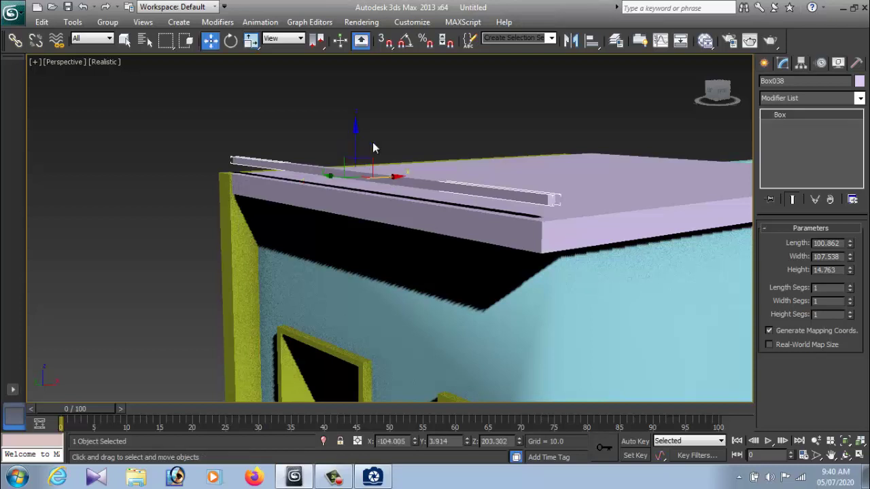
click(353, 125)
click(360, 171)
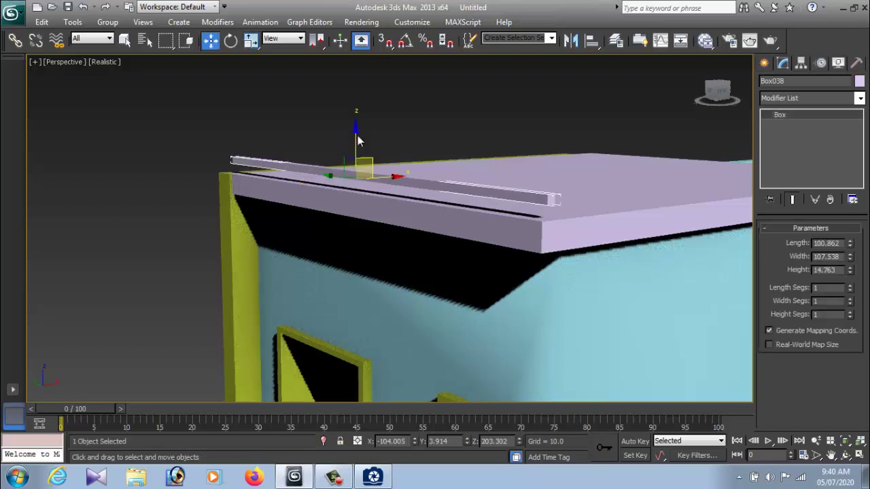
drag(355, 130, 356, 121)
click(403, 88)
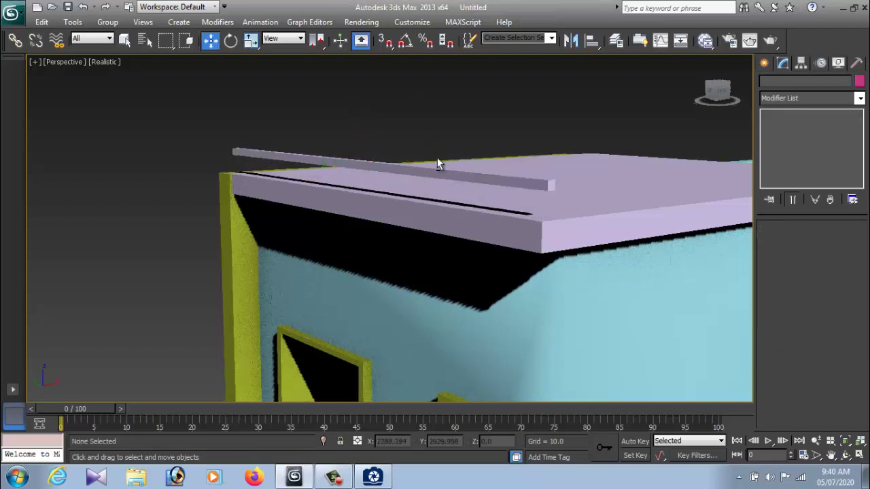
Orbit to a top-down view of the roof corner and select the roof slab.
alt+middle_drag(439, 163, 395, 179)
scroll(381, 175, down, 5)
scroll(313, 223, up, 3)
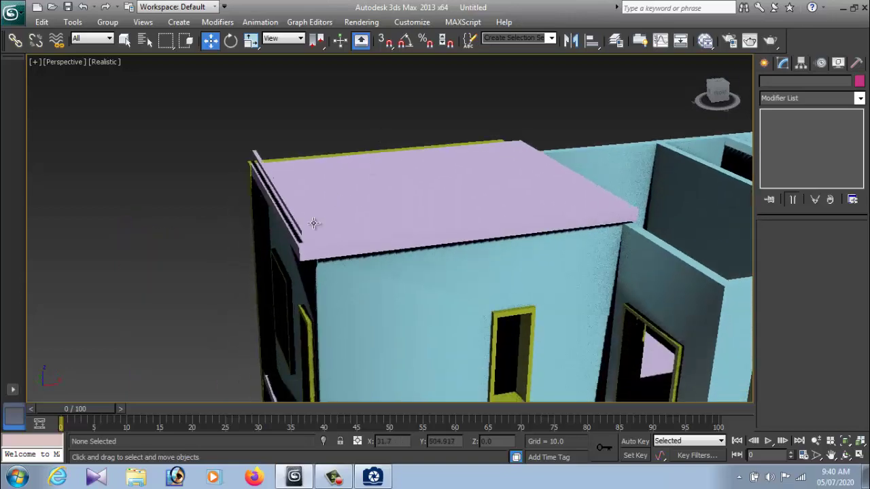
click(295, 224)
mouse_move(295, 224)
alt+middle_down()
mouse_move(359, 249)
mouse_move(336, 262)
alt+middle_up()
click(320, 172)
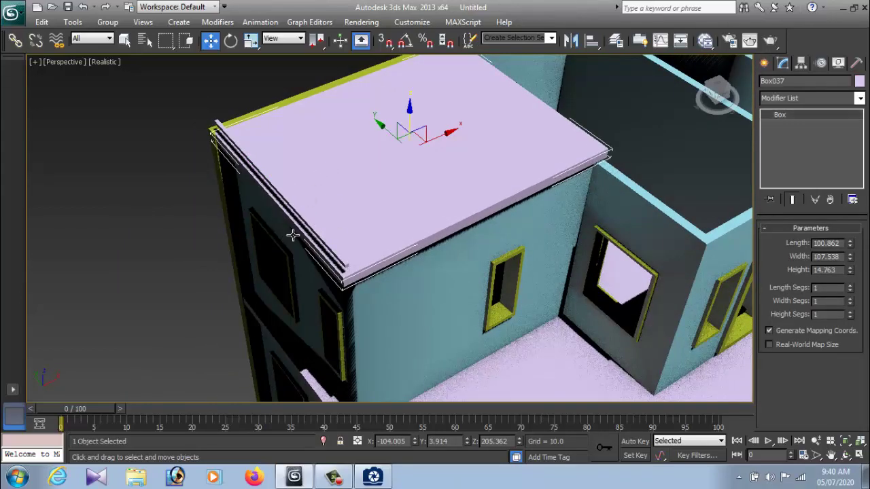
Clone the edge rail strip and drag the copy to the slab's far right edge.
click(310, 221)
shift+drag(321, 172, 393, 148)
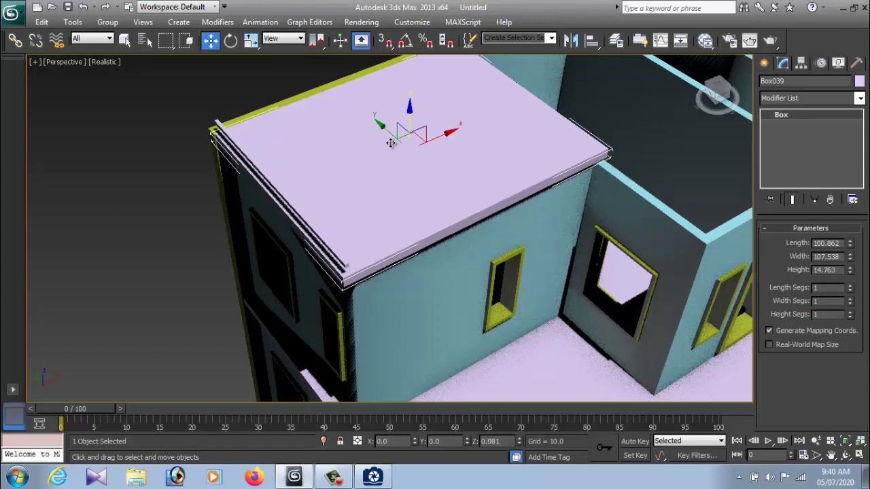
click(487, 291)
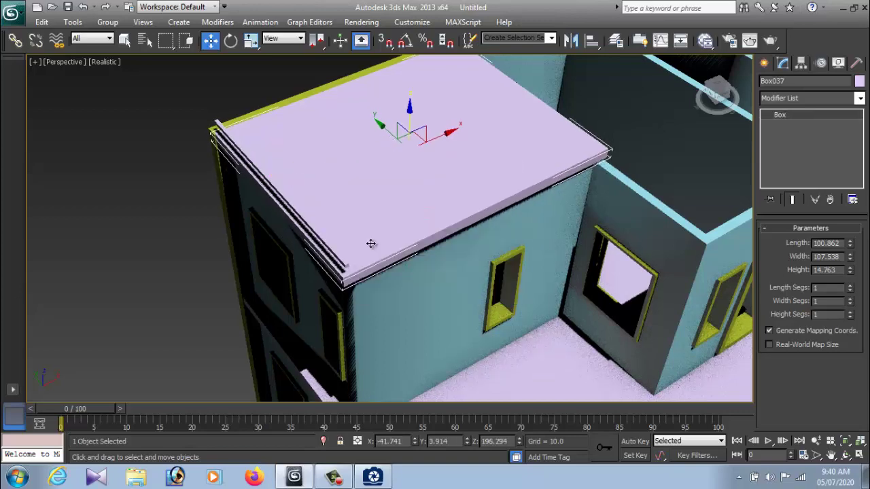
scroll(369, 242, up, 3)
scroll(359, 252, up, 2)
alt+middle_drag(359, 266, 265, 333)
click(261, 335)
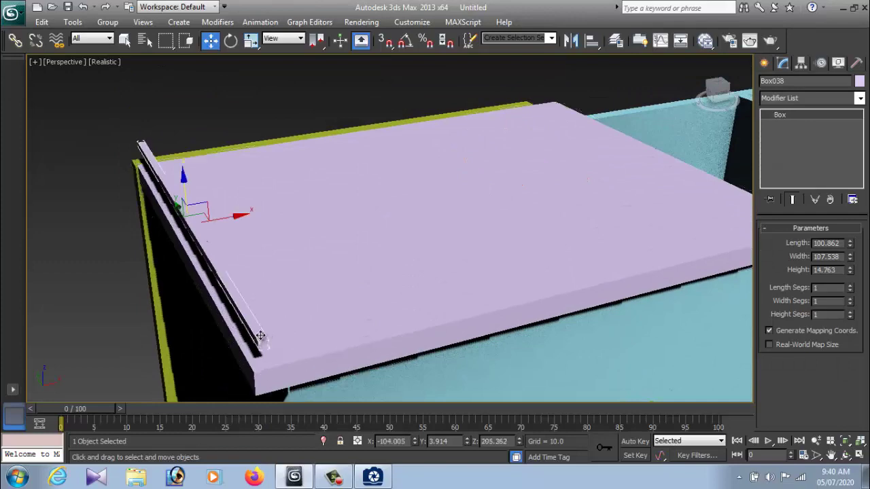
shift+drag(236, 215, 680, 175)
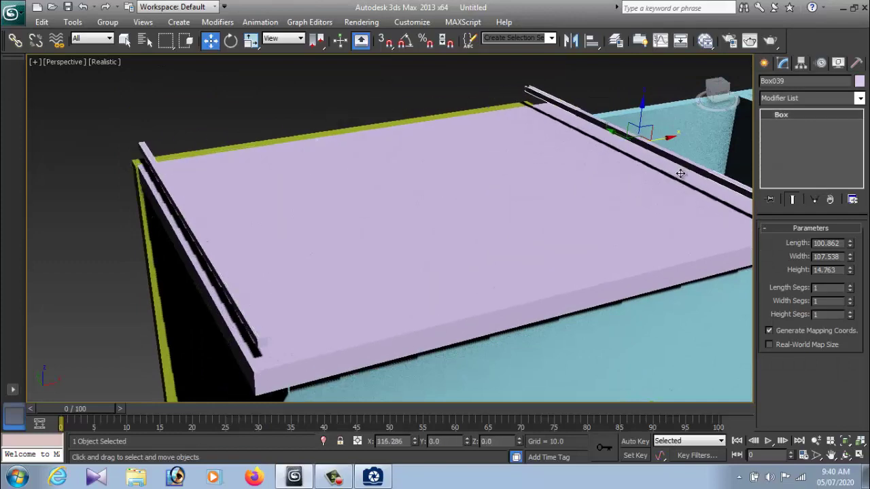
click(423, 292)
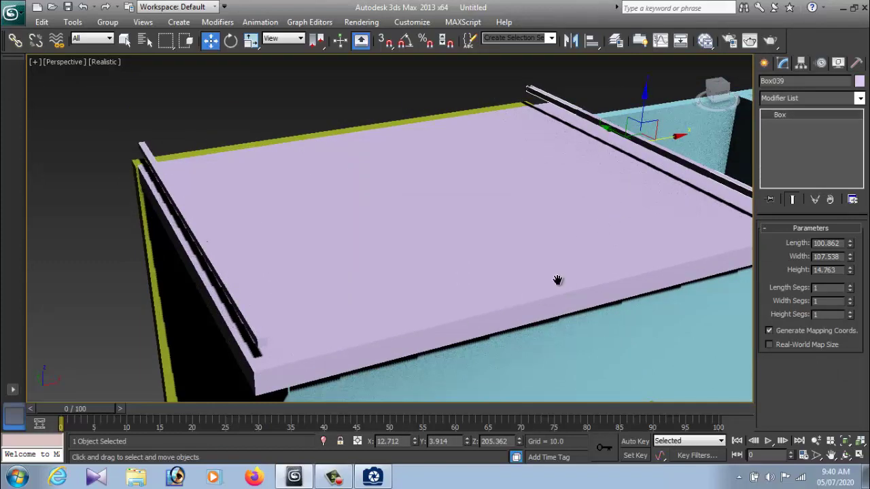
Rotate the copied rail a quarter turn.
mouse_move(557, 285)
alt+middle_down()
mouse_move(485, 243)
mouse_move(516, 269)
alt+middle_up()
scroll(485, 242, down, 2)
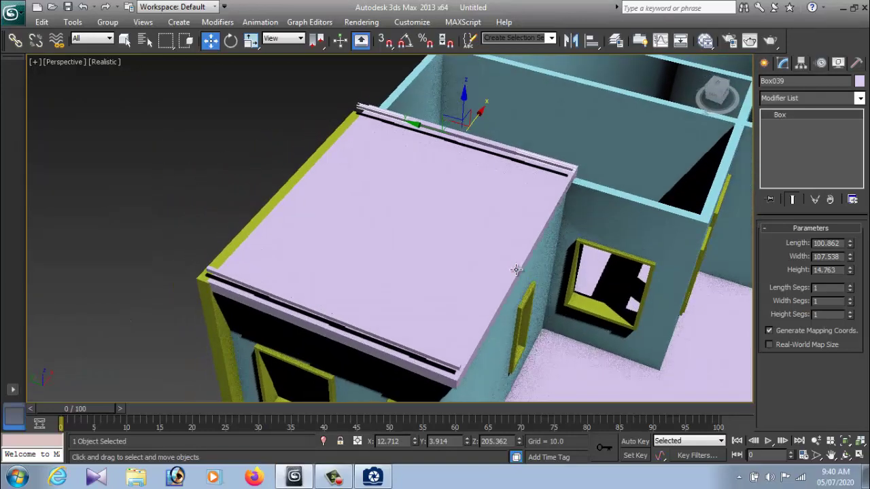
key(e)
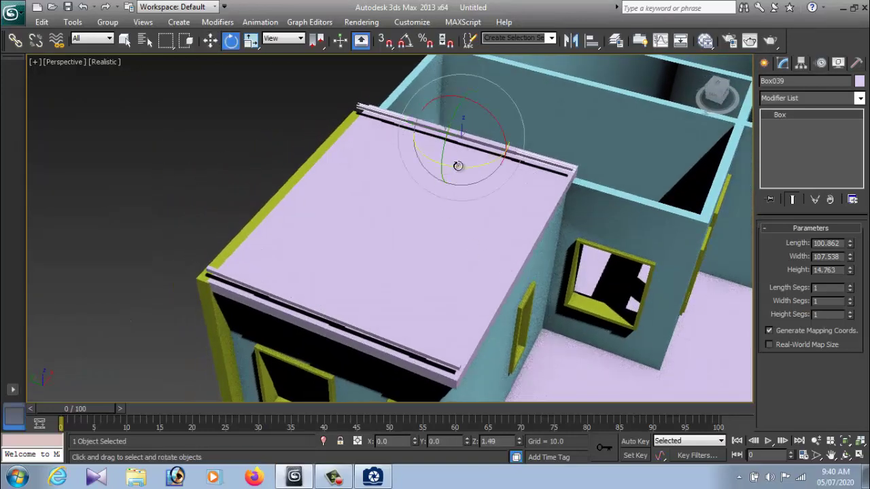
drag(457, 166, 442, 210)
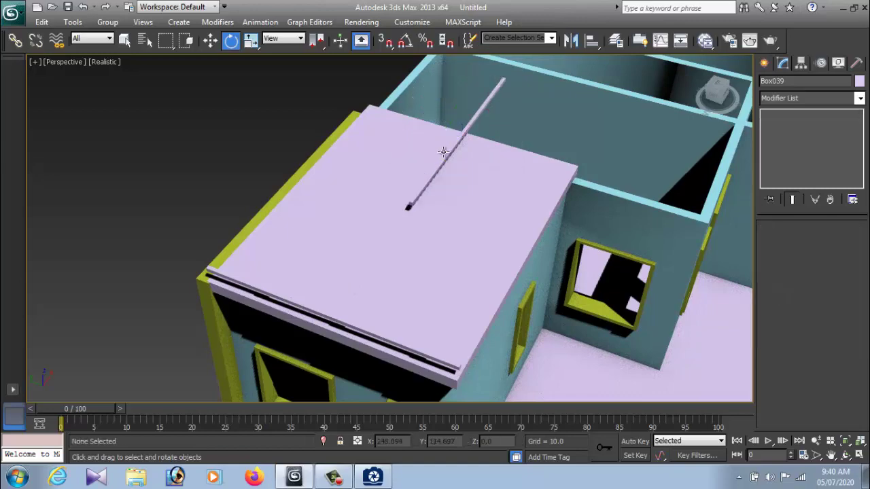
Slide the rotated rail along the wall onto the roof slab's front edge.
alt+middle_drag(445, 162, 382, 174)
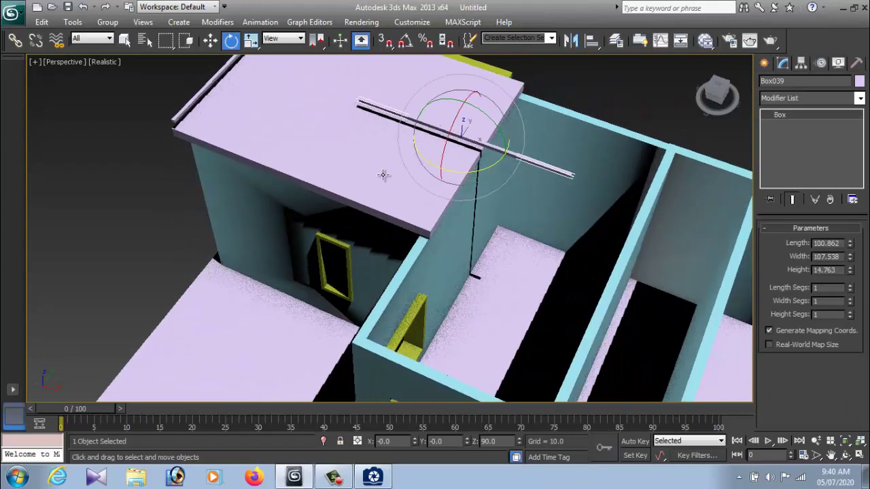
key(w)
drag(485, 108, 439, 193)
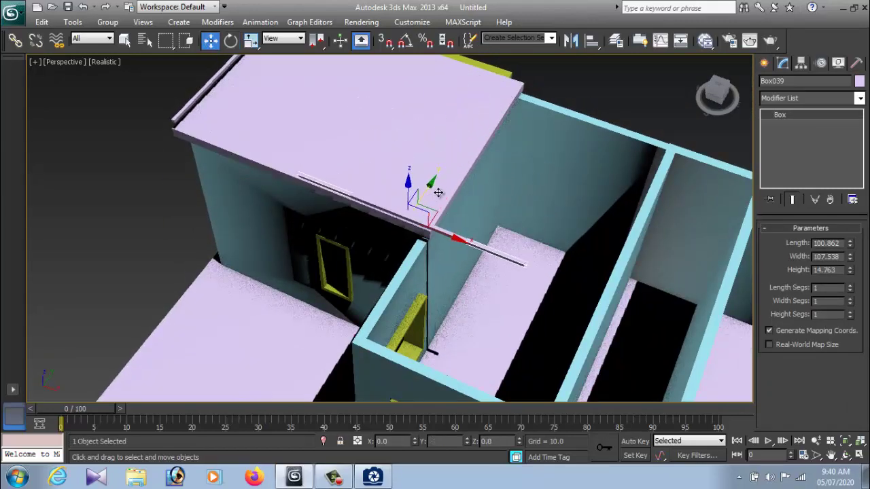
alt+middle_drag(373, 220, 408, 183)
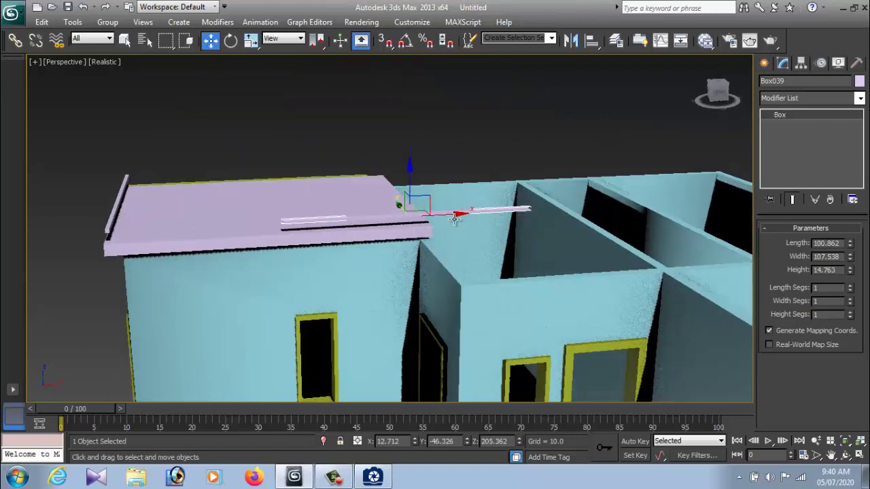
drag(445, 216, 291, 230)
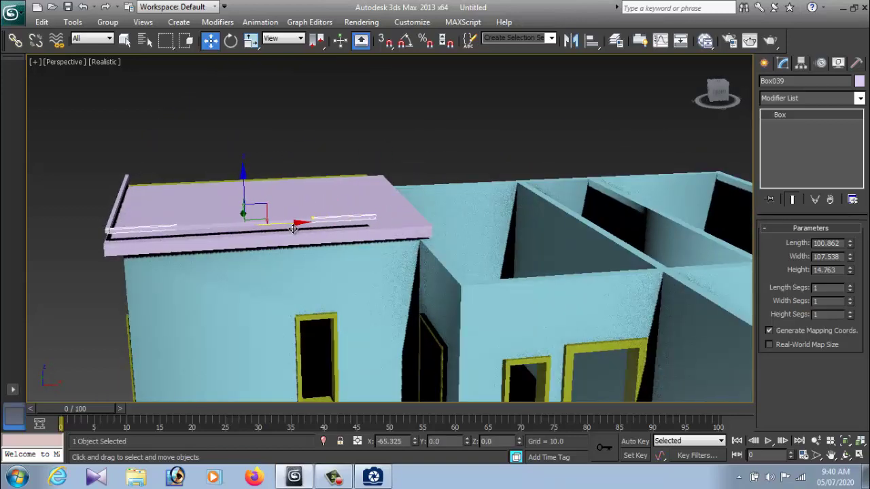
click(295, 170)
alt+middle_drag(294, 170, 317, 221)
Lengthen rail Box039 to 128.487 and nudge it right into position.
click(314, 180)
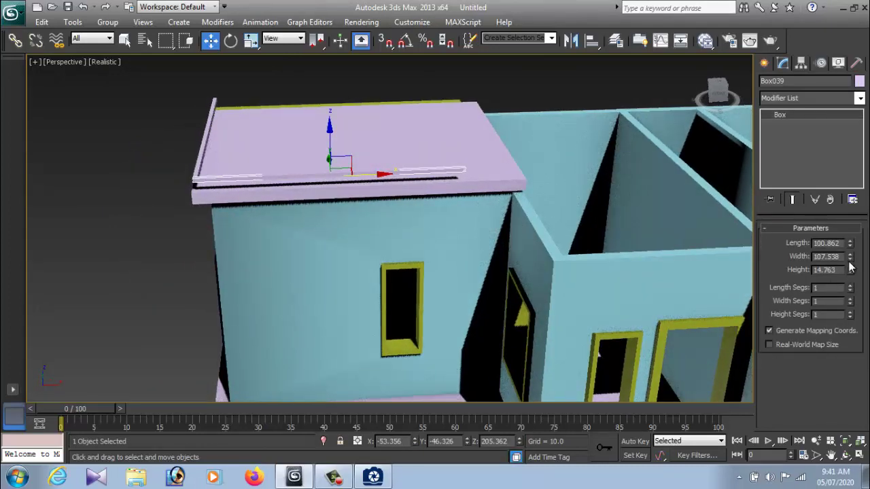
drag(850, 257, 854, 229)
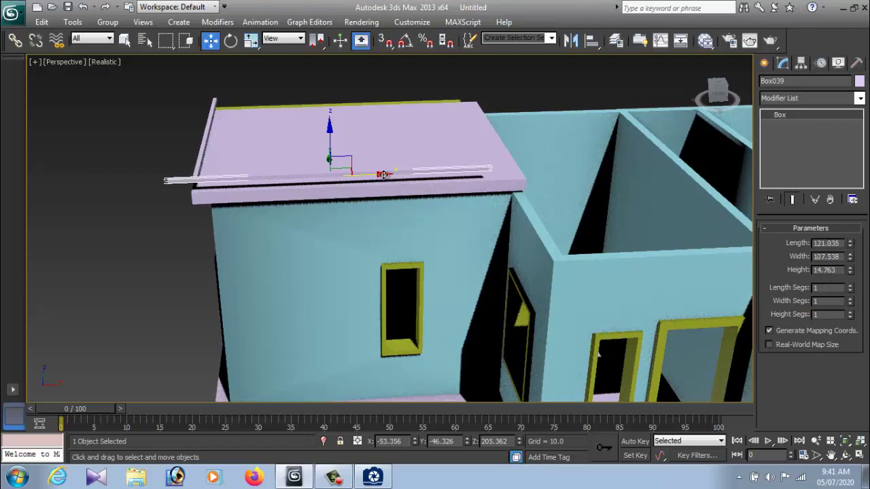
drag(383, 175, 412, 175)
mouse_move(411, 175)
alt+middle_down()
mouse_move(435, 182)
mouse_move(425, 203)
alt+middle_up()
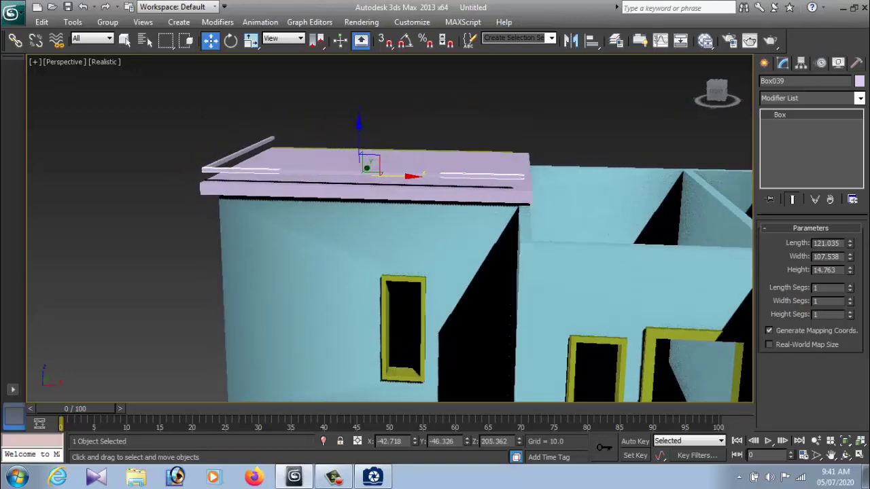
drag(849, 242, 850, 253)
alt+middle_drag(479, 234, 511, 293)
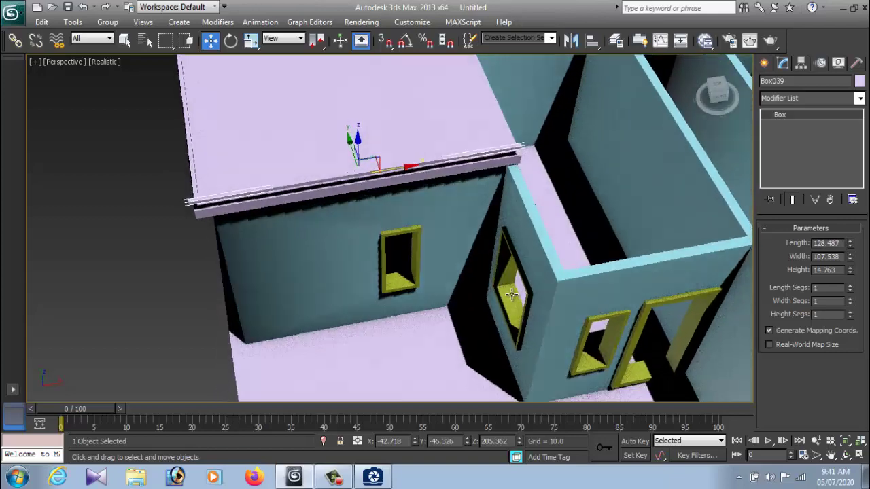
drag(404, 167, 410, 168)
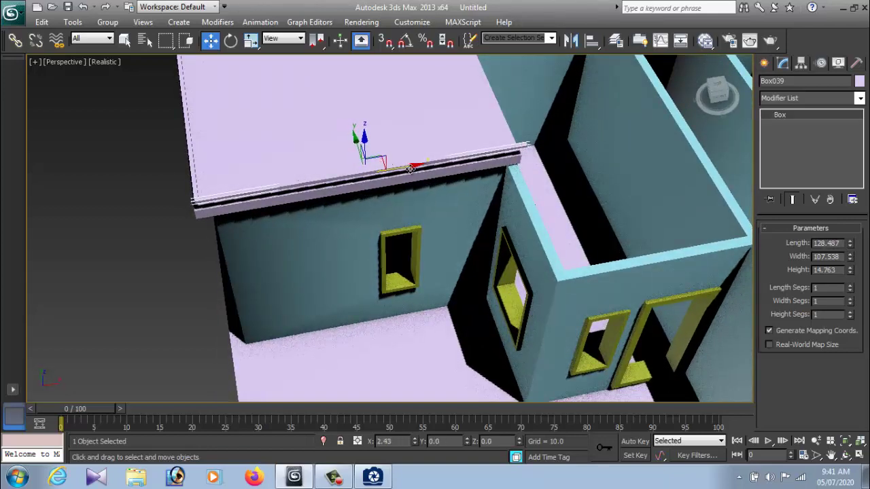
click(235, 219)
mouse_move(235, 220)
alt+middle_down()
mouse_move(324, 286)
mouse_move(277, 235)
alt+middle_up()
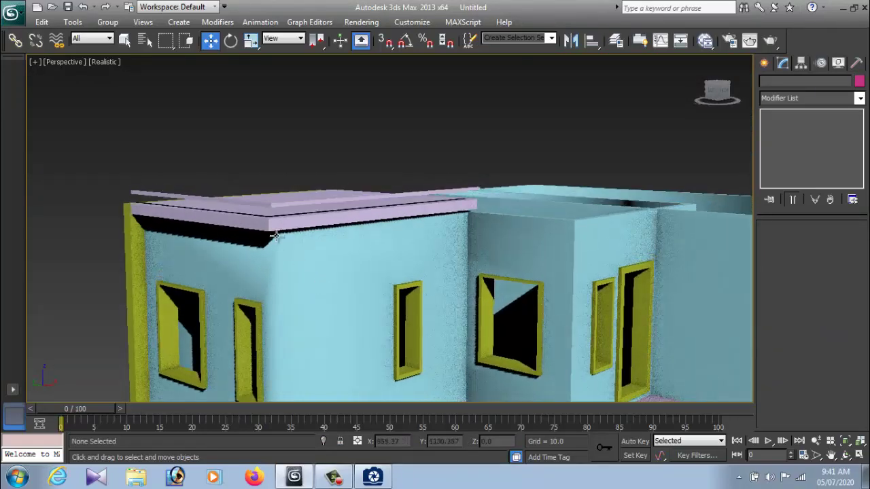
Select both thin roof rails and raise them slightly on Z.
click(282, 208)
click(259, 202)
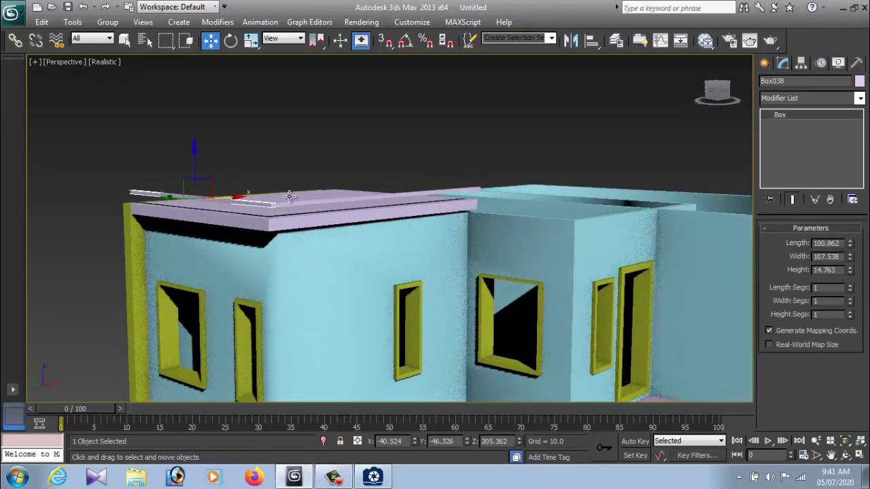
ctrl+click(292, 205)
drag(293, 166, 293, 155)
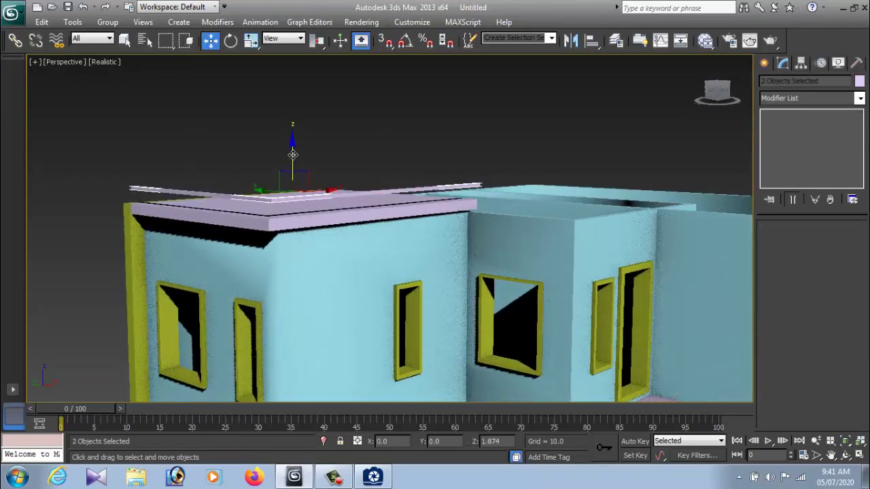
click(229, 142)
mouse_move(229, 142)
alt+middle_down()
mouse_move(327, 230)
mouse_move(470, 231)
alt+middle_up()
Clone the right-edge rail as Box040 onto the roof's far-left edge.
click(478, 254)
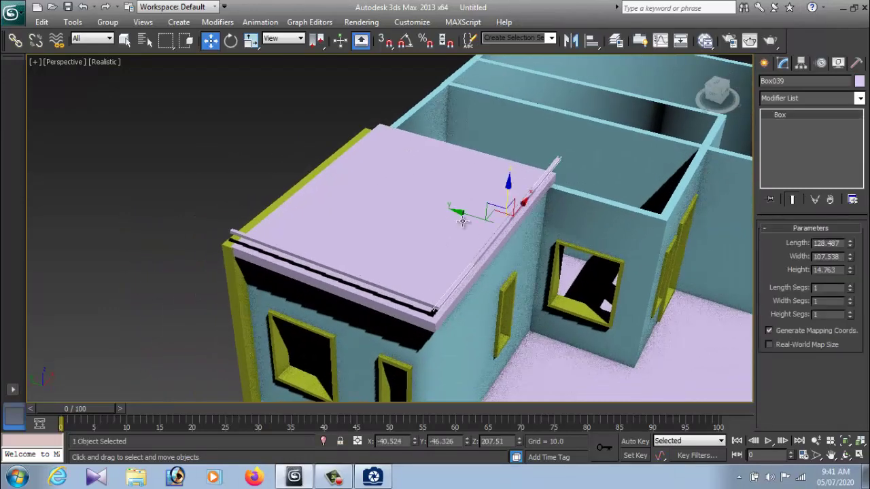
shift+drag(446, 215, 273, 193)
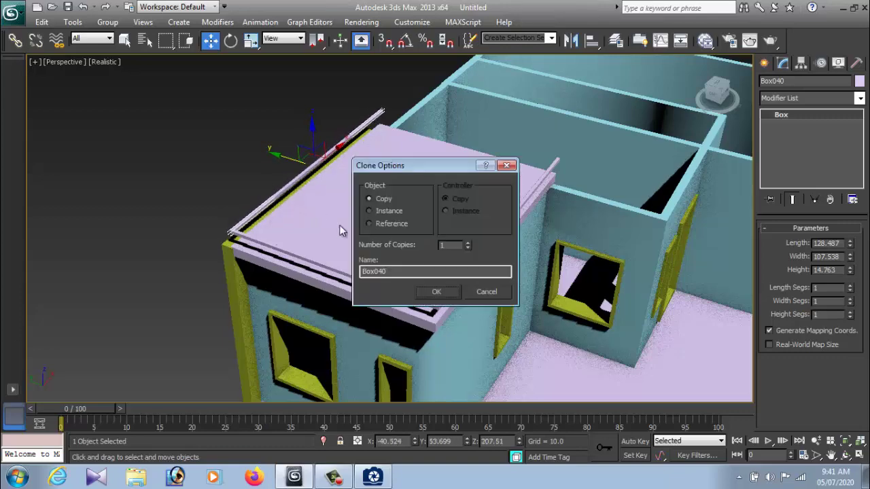
click(433, 292)
mouse_move(428, 294)
alt+middle_down()
mouse_move(408, 258)
mouse_move(262, 153)
alt+middle_up()
click(209, 164)
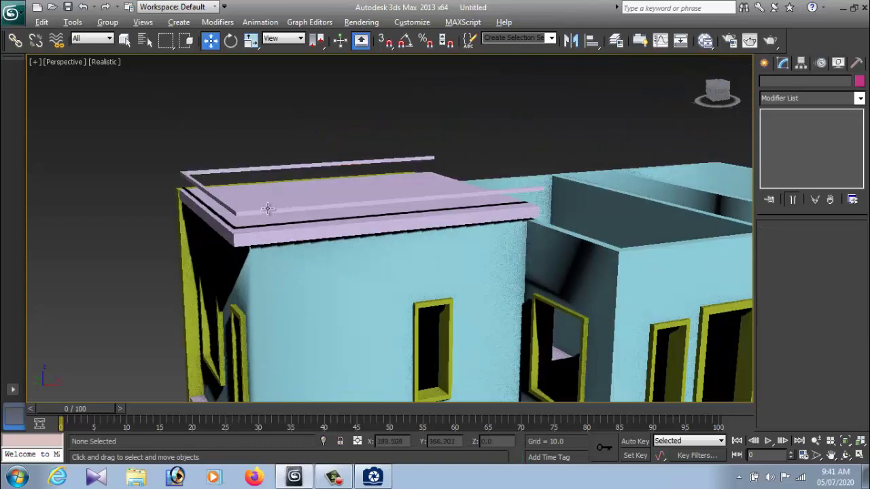
alt+middle_drag(267, 208, 282, 205)
Compare the model with the reference house photo and view the roof slab from above.
click(372, 476)
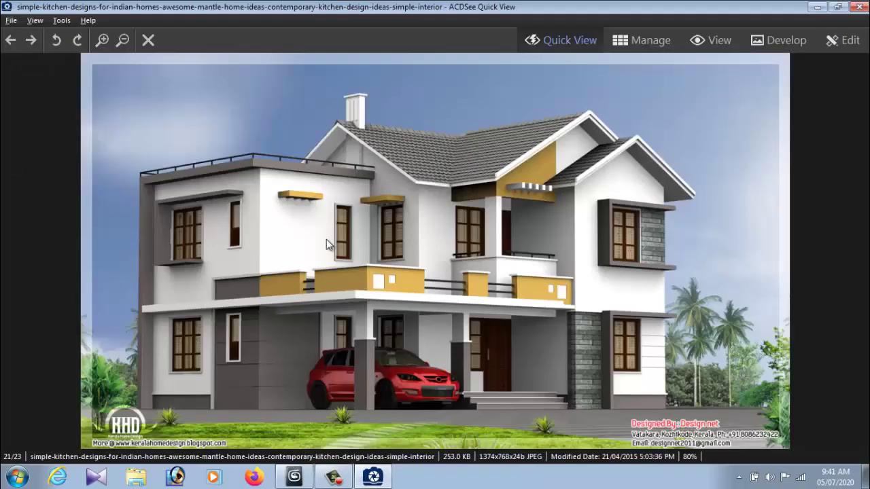
click(372, 476)
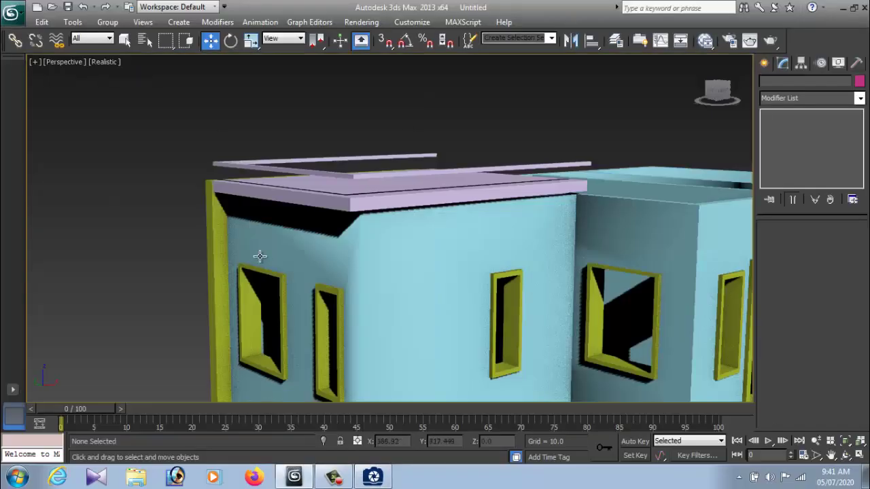
mouse_move(259, 255)
alt+middle_down()
mouse_move(282, 284)
mouse_move(398, 184)
alt+middle_up()
scroll(413, 202, up, 5)
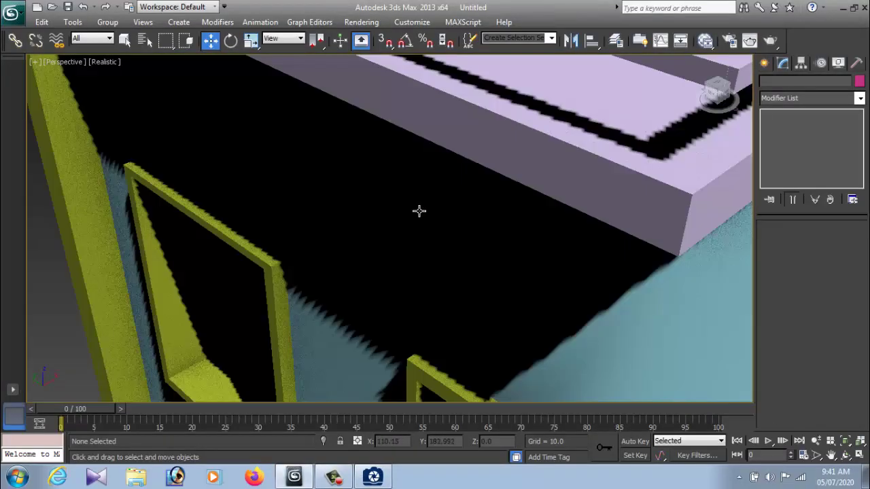
scroll(419, 211, down, 5)
mouse_move(430, 235)
alt+middle_down()
mouse_move(520, 271)
mouse_move(443, 219)
alt+middle_up()
Make a scaled clone of rail Box038 and shrink the copy, Box041, into a short piece.
click(445, 205)
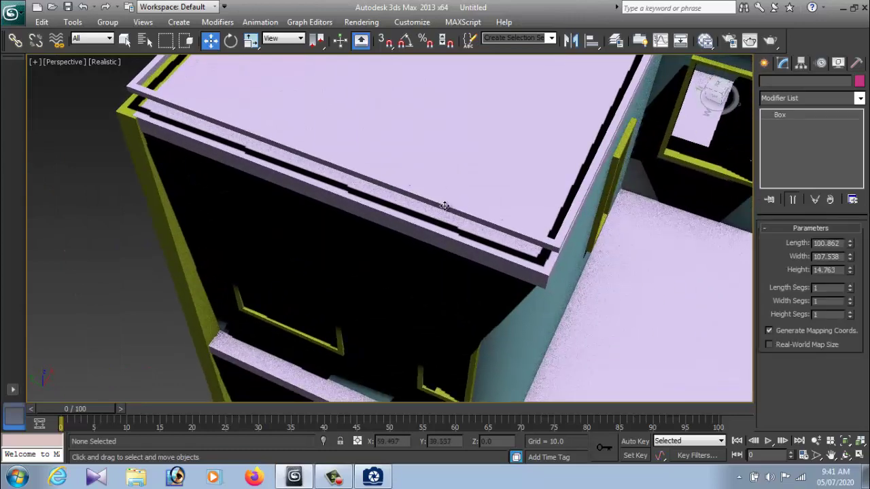
click(444, 205)
key(r)
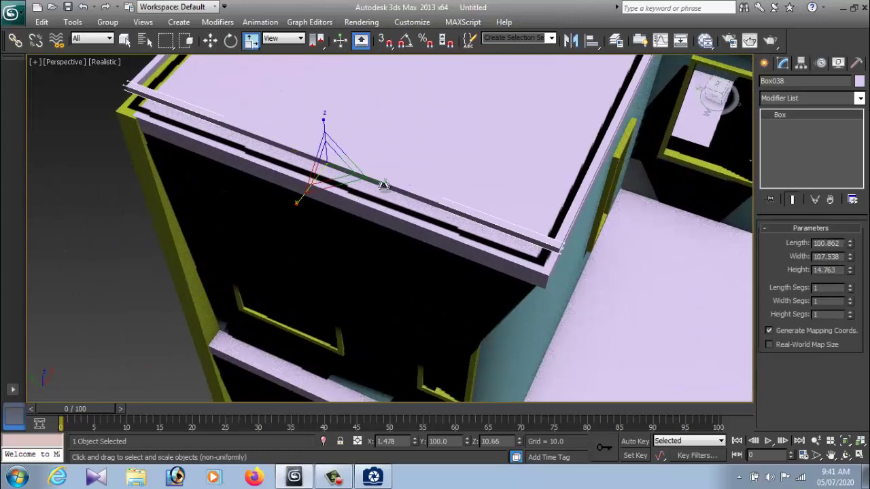
shift+drag(383, 185, 242, 97)
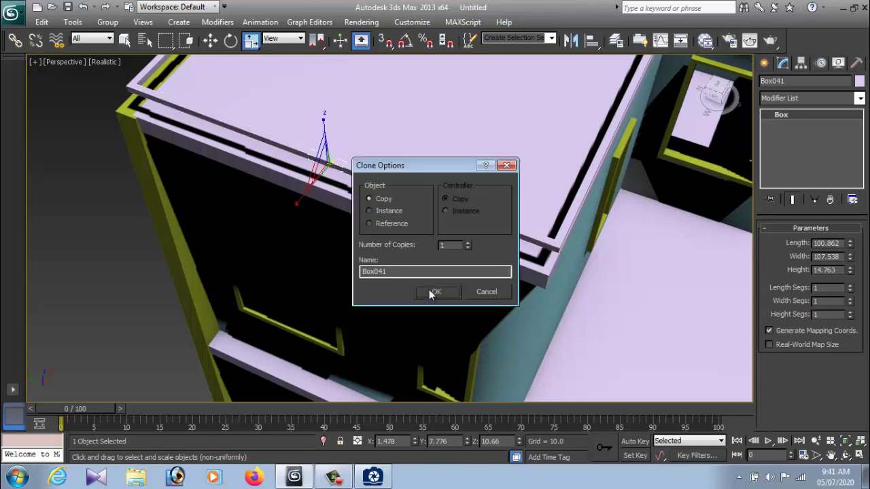
click(429, 290)
drag(382, 185, 308, 200)
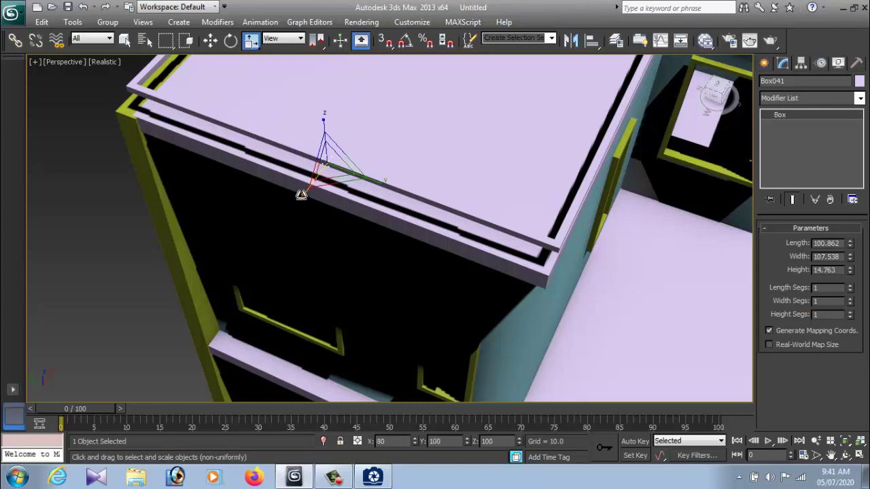
drag(320, 171, 366, 178)
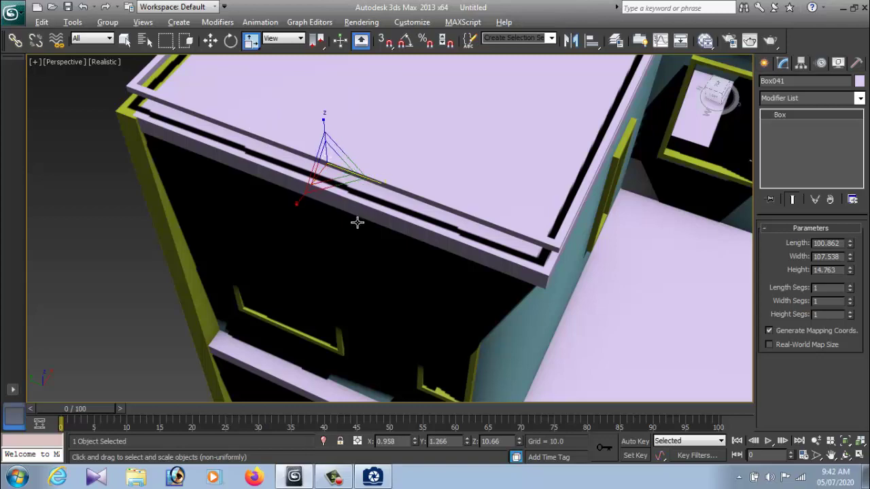
Stretch Box041 into a tall thin post, lower it onto the slab edge, and start duplicating it.
alt+middle_drag(357, 222, 340, 106)
drag(327, 86, 326, 102)
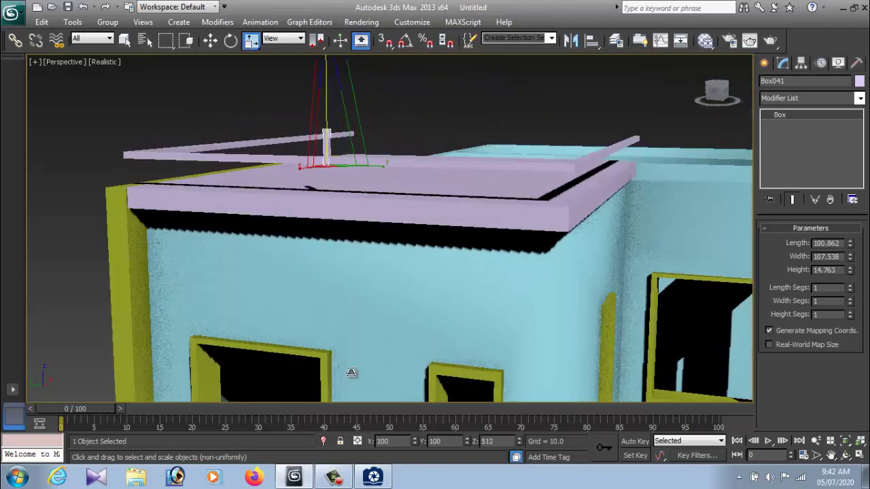
key(w)
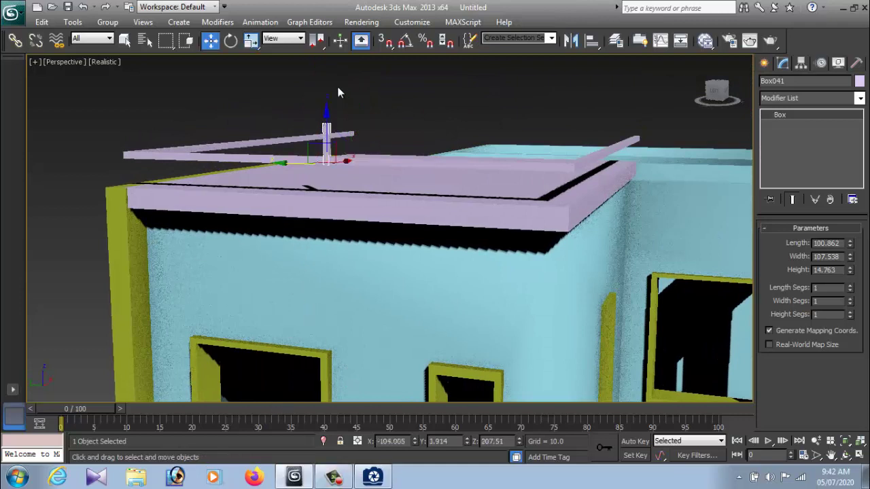
drag(326, 117, 326, 152)
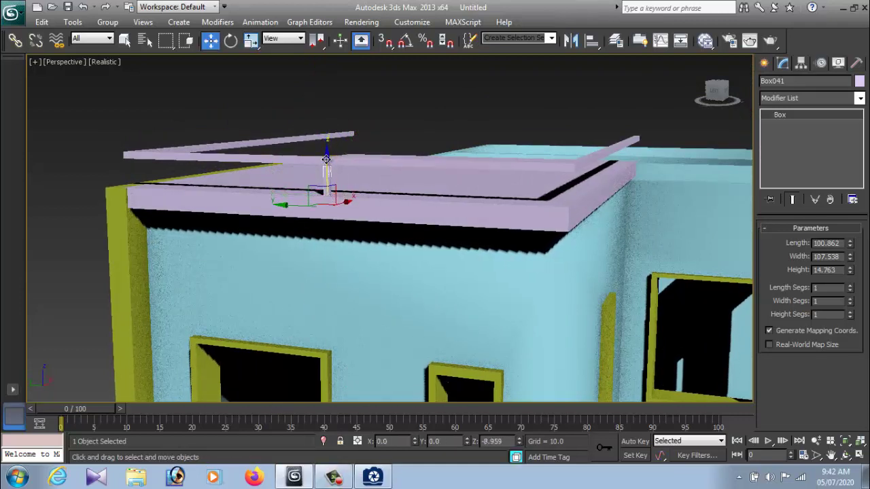
mouse_move(330, 170)
alt+middle_down()
mouse_move(361, 281)
mouse_move(379, 308)
mouse_move(391, 275)
alt+middle_up()
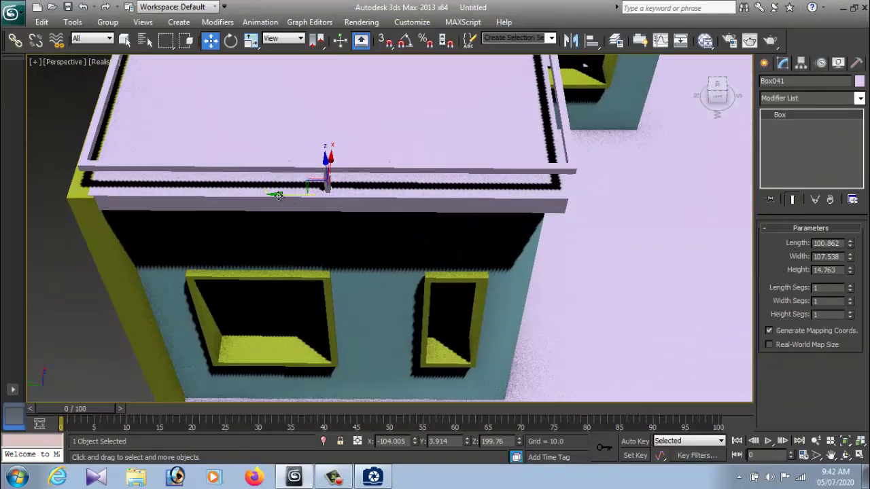
shift+drag(277, 195, 302, 195)
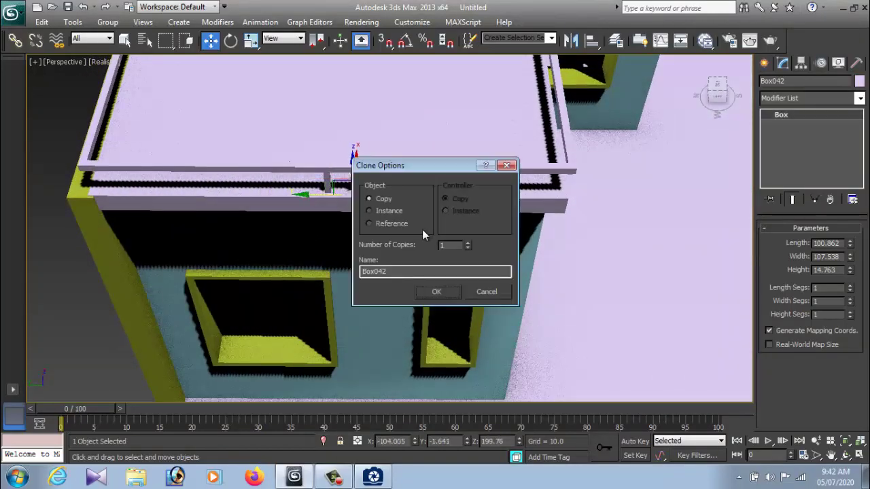
Create the row of post copies and delete the five stray posts beyond the slab.
click(450, 291)
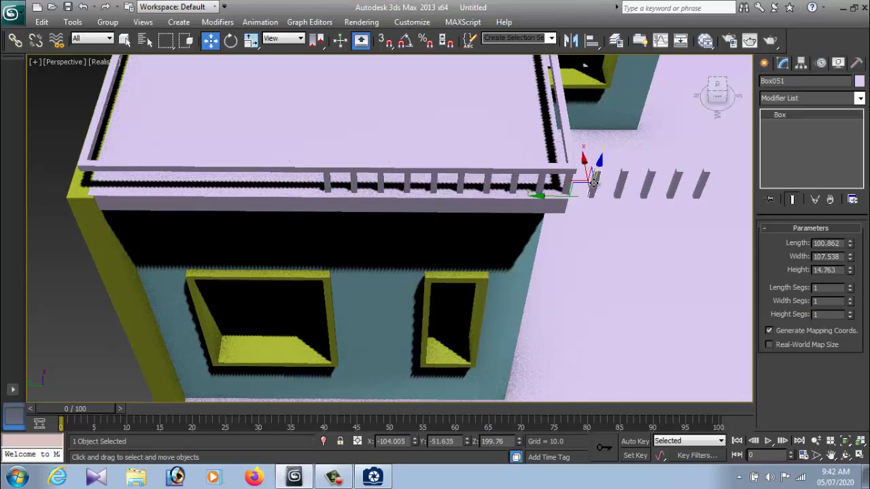
key(Delete)
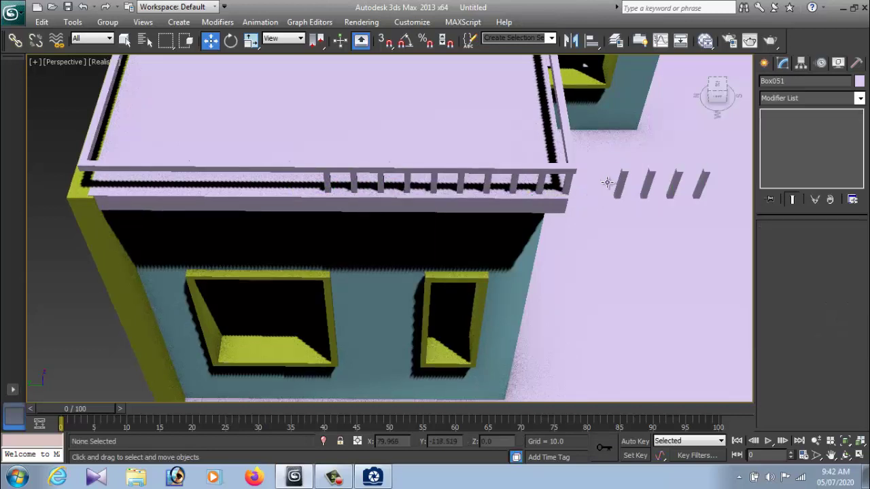
click(620, 182)
key(Delete)
click(646, 182)
key(Delete)
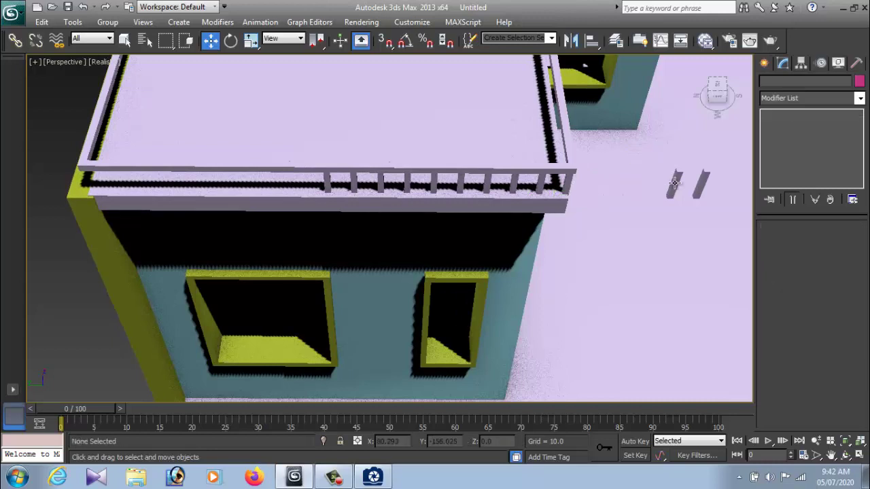
click(673, 184)
key(Delete)
click(700, 184)
key(Delete)
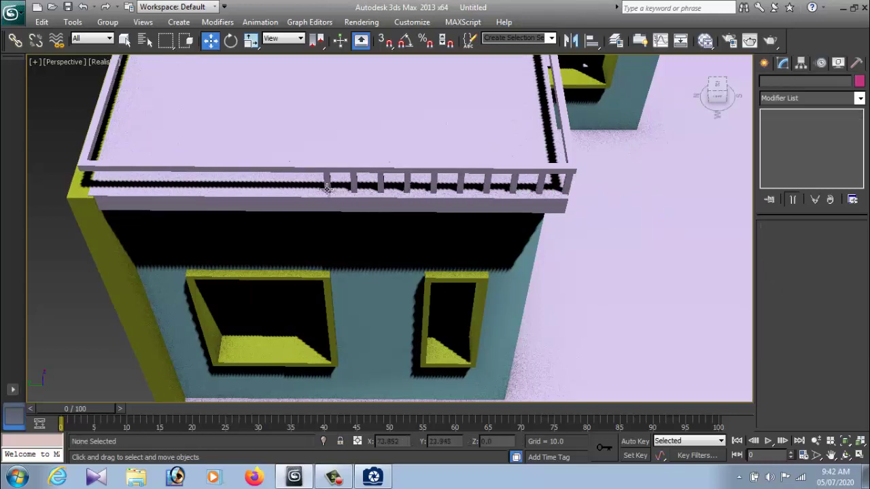
Clone the leftmost post into 14 more copies extending left along the railing.
click(326, 188)
drag(279, 195, 247, 195)
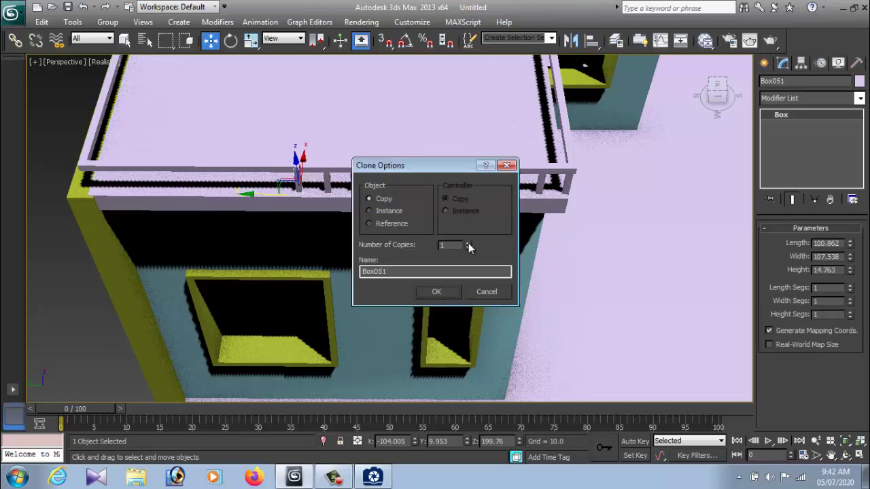
click(467, 242)
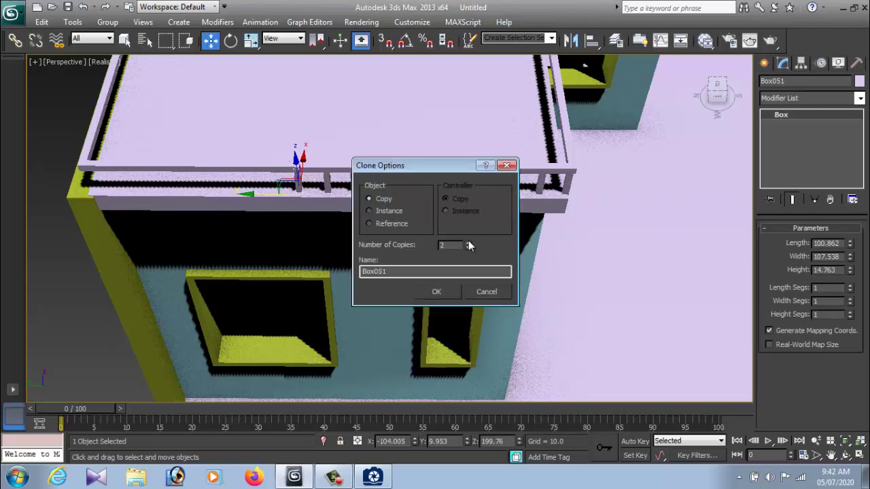
click(446, 294)
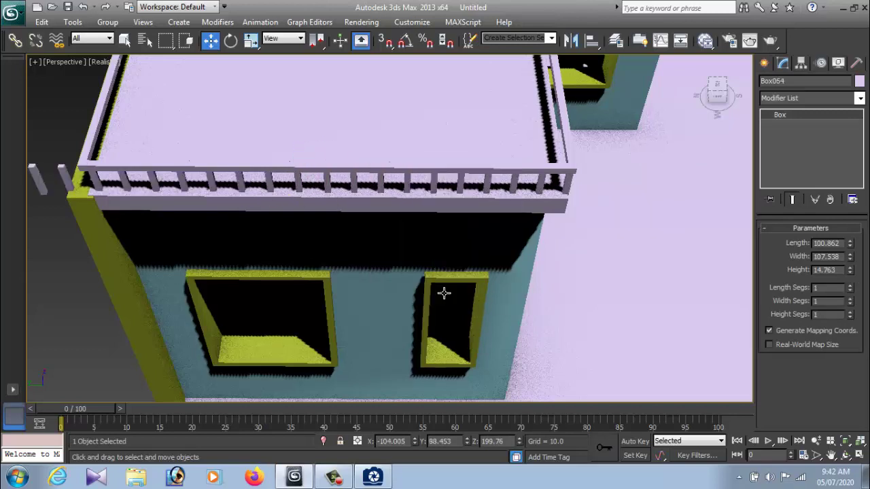
click(61, 170)
scroll(61, 170, down, 2)
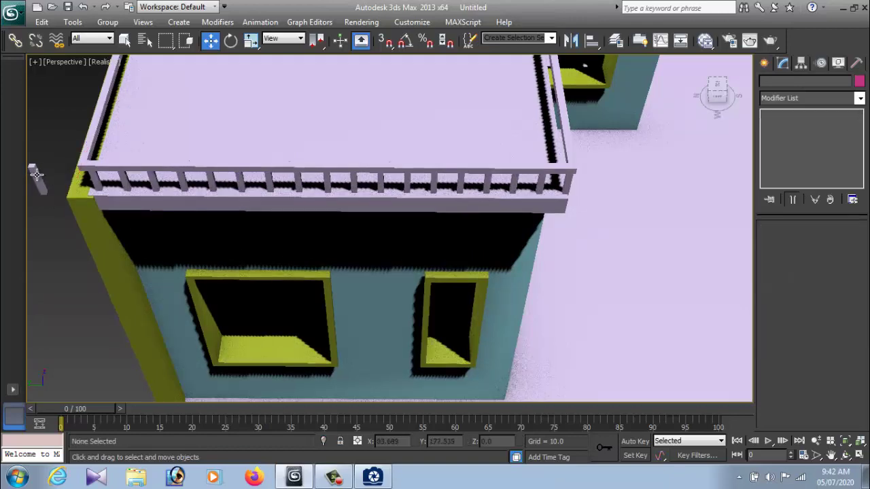
click(146, 208)
scroll(246, 197, down, 5)
mouse_move(331, 221)
alt+middle_down()
mouse_move(265, 213)
mouse_move(318, 210)
alt+middle_up()
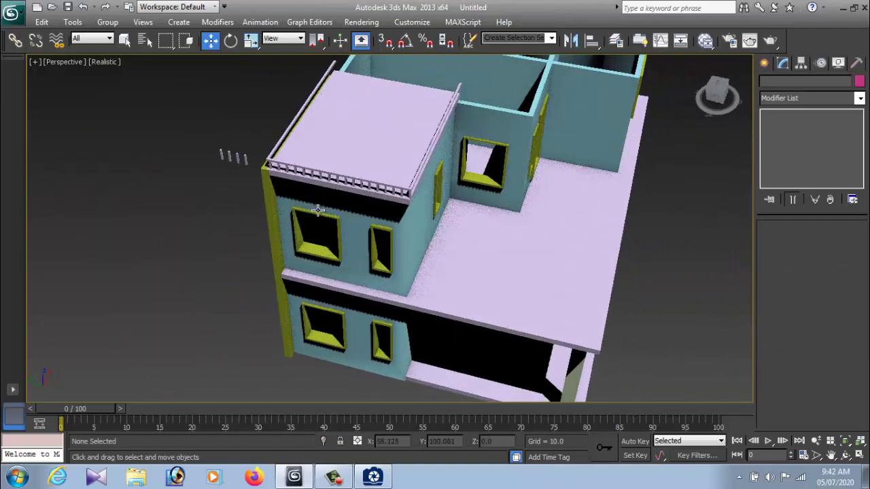
Delete the four stray posts lying off the roof.
drag(196, 136, 251, 184)
key(Delete)
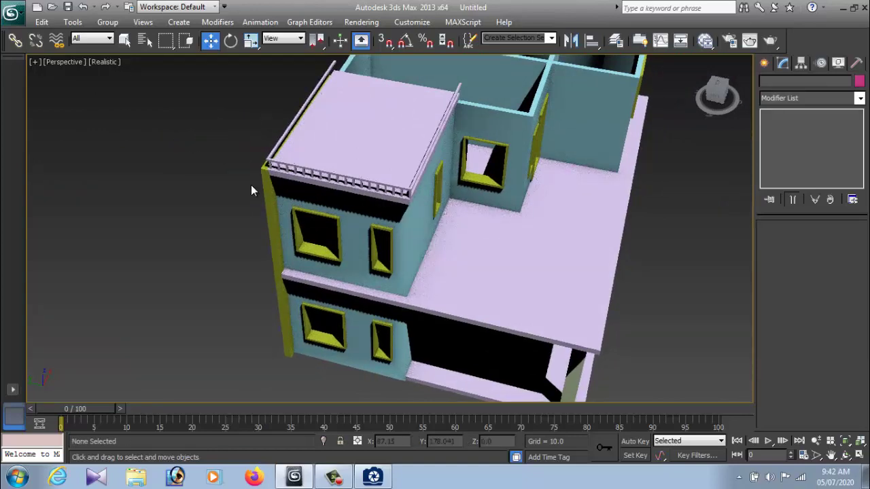
mouse_move(402, 218)
alt+middle_down()
mouse_move(363, 179)
mouse_move(388, 222)
mouse_move(402, 201)
mouse_move(401, 324)
mouse_move(339, 231)
mouse_move(361, 292)
alt+middle_up()
Copy the corner railing post along the roof slab's edge.
click(338, 231)
scroll(360, 252, up, 5)
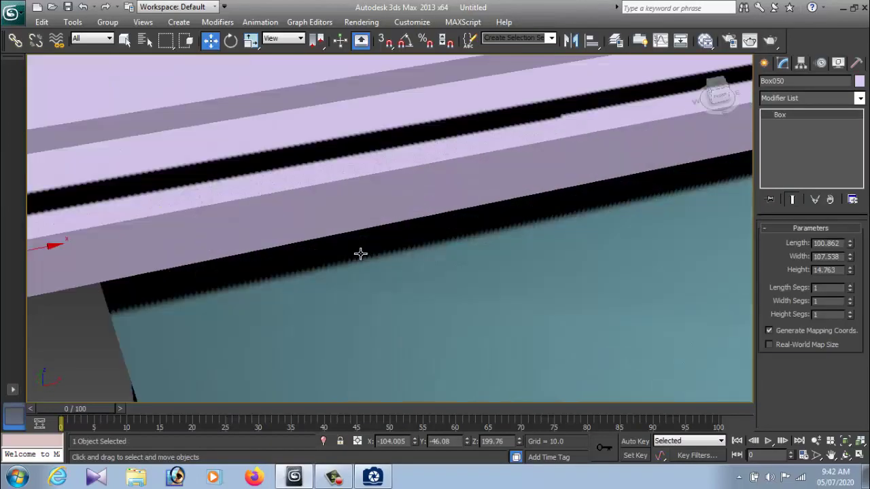
mouse_move(360, 252)
alt+middle_down()
mouse_move(535, 272)
mouse_move(512, 260)
alt+middle_up()
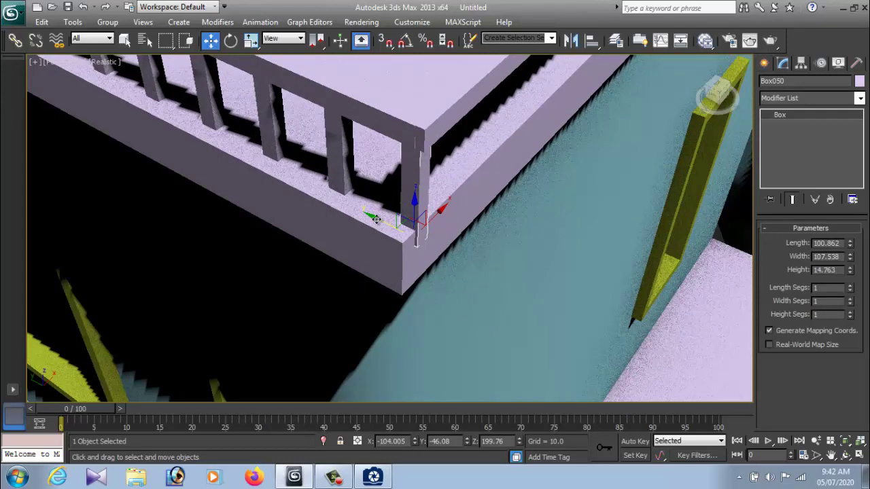
mouse_move(482, 221)
alt+middle_down()
mouse_move(434, 229)
mouse_move(464, 223)
alt+middle_up()
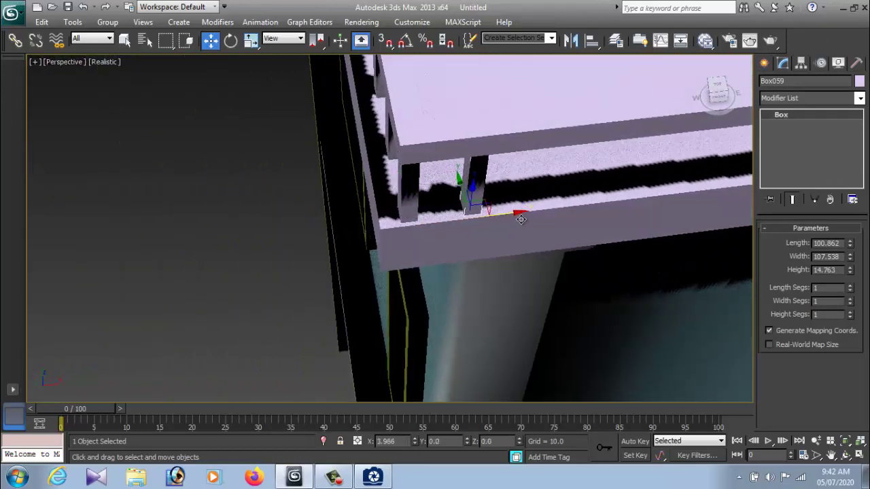
shift+drag(469, 219, 493, 219)
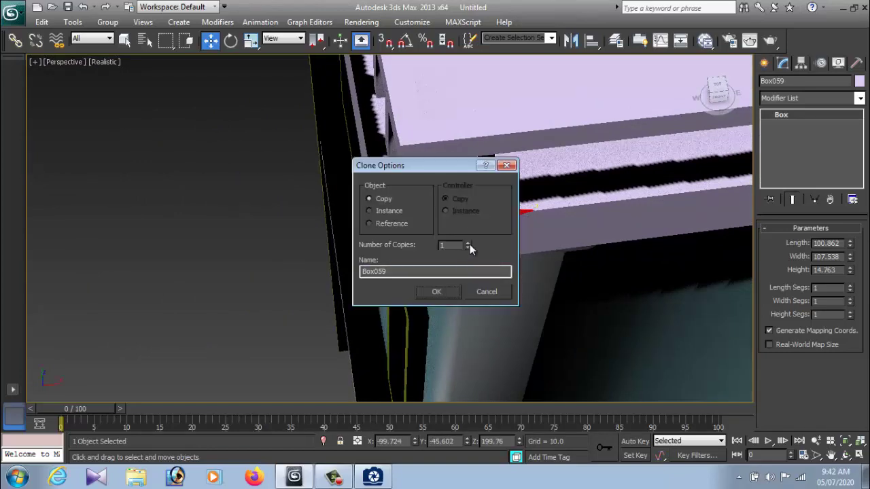
click(442, 291)
mouse_move(447, 290)
alt+middle_down()
mouse_move(560, 271)
mouse_move(543, 249)
mouse_move(599, 229)
mouse_move(341, 280)
alt+middle_up()
scroll(616, 231, up, 3)
Check the reference photo and bring the upper walls and slab into view.
click(378, 479)
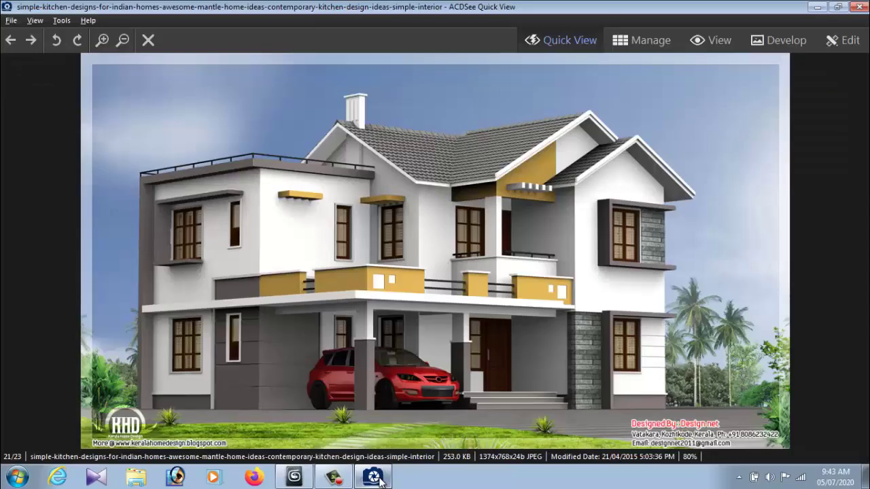
click(378, 478)
scroll(396, 293, down, 5)
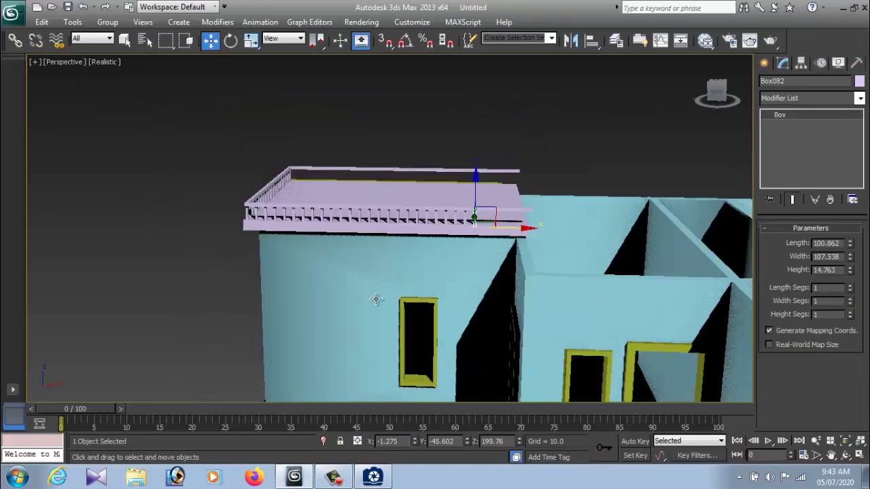
mouse_move(379, 297)
alt+middle_down()
mouse_move(462, 291)
mouse_move(413, 288)
alt+middle_up()
mouse_move(366, 256)
alt+middle_down()
mouse_move(399, 272)
mouse_move(473, 275)
mouse_move(394, 220)
mouse_move(334, 238)
alt+middle_up()
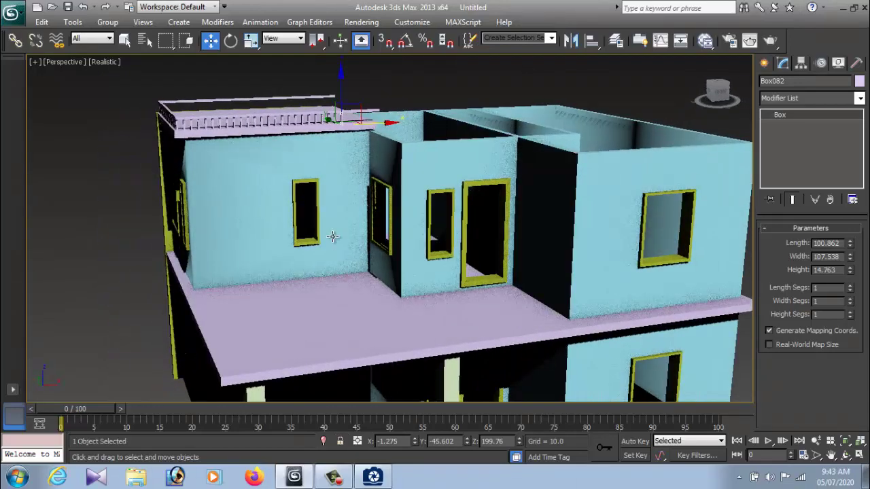
scroll(310, 184, up, 5)
middle_drag(311, 184, 486, 349)
scroll(380, 287, down, 3)
scroll(375, 252, down, 2)
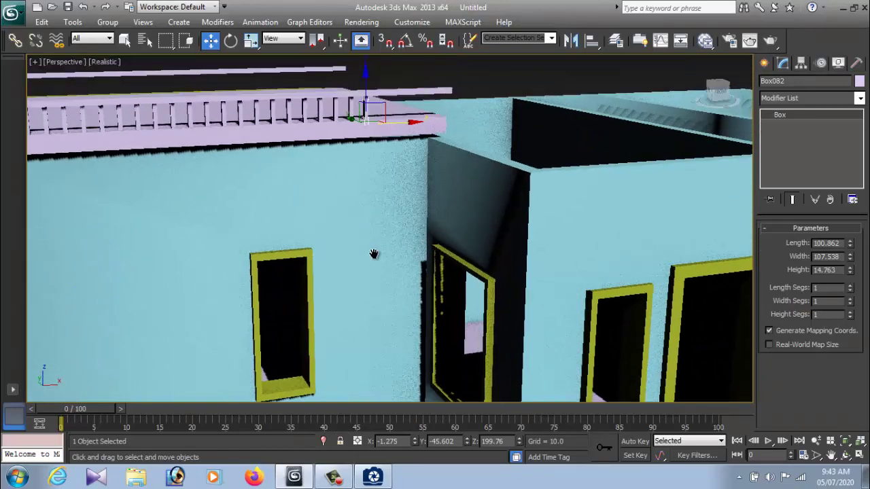
scroll(406, 224, down, 2)
Add two more railing post copies along the edge and delete a stray post.
shift+drag(386, 213, 422, 216)
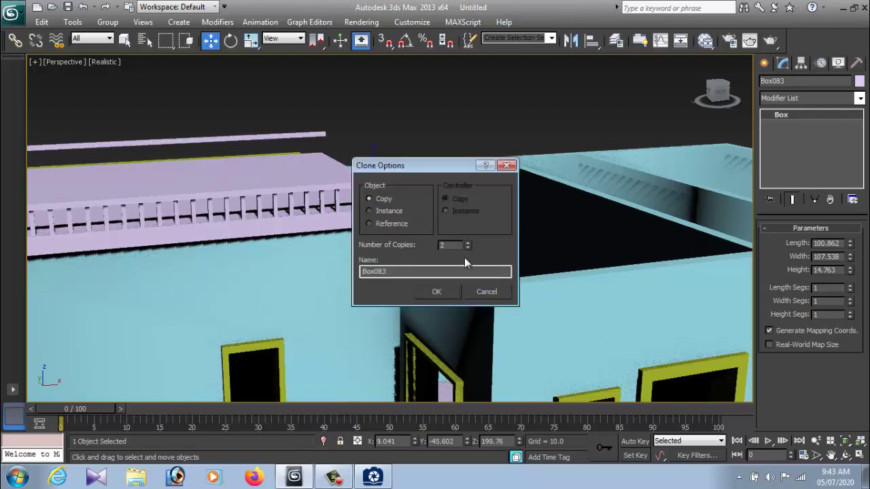
click(435, 292)
click(320, 206)
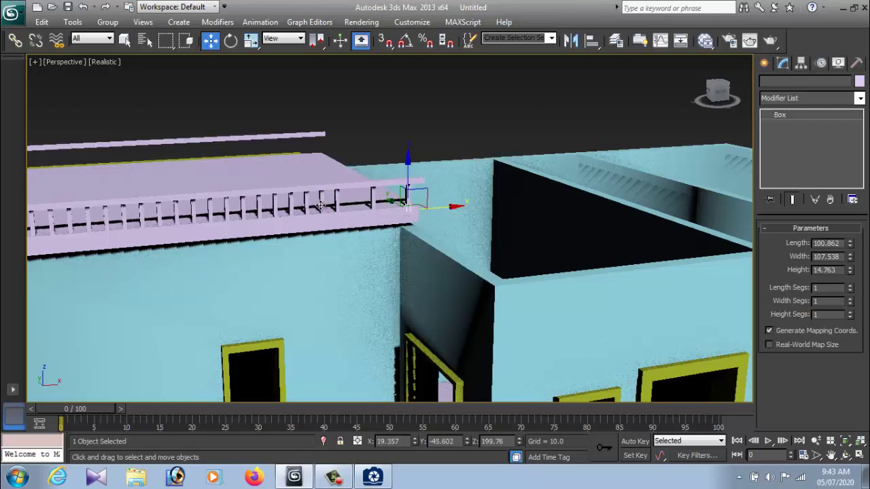
key(Delete)
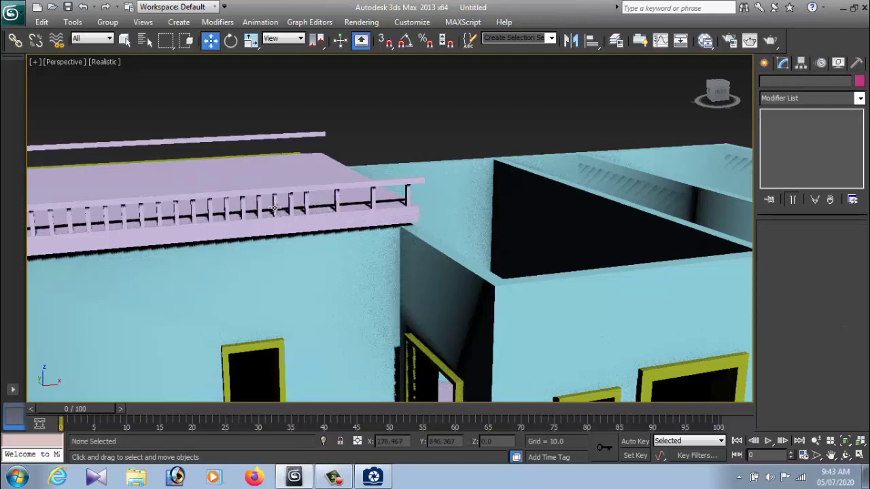
click(240, 219)
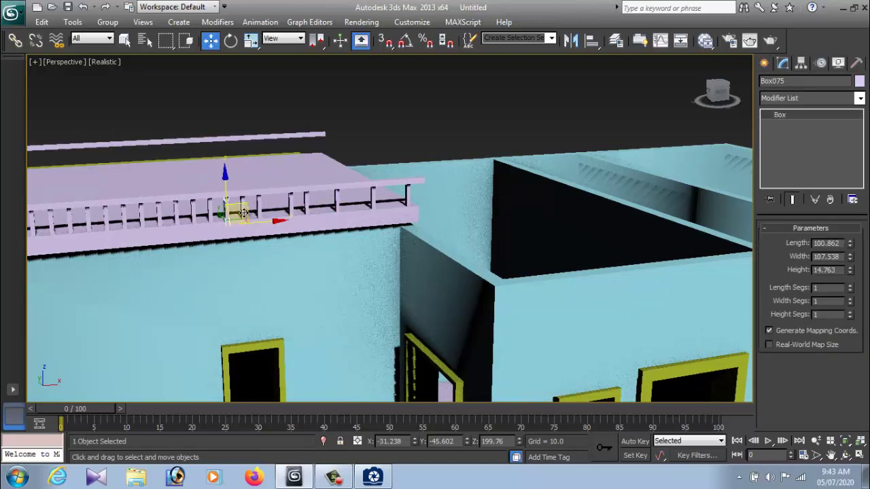
key(Delete)
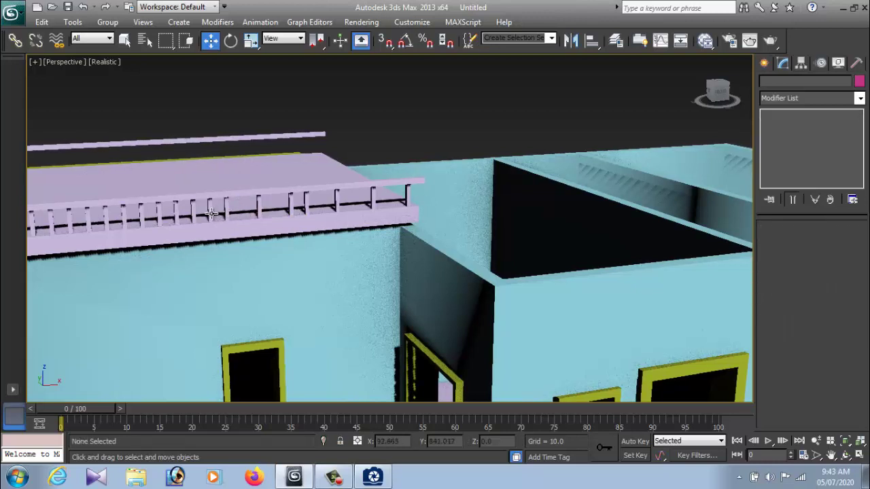
Delete the remaining stray small boxes, restoring the roof slab deleted by mistake.
click(180, 218)
click(156, 218)
click(134, 219)
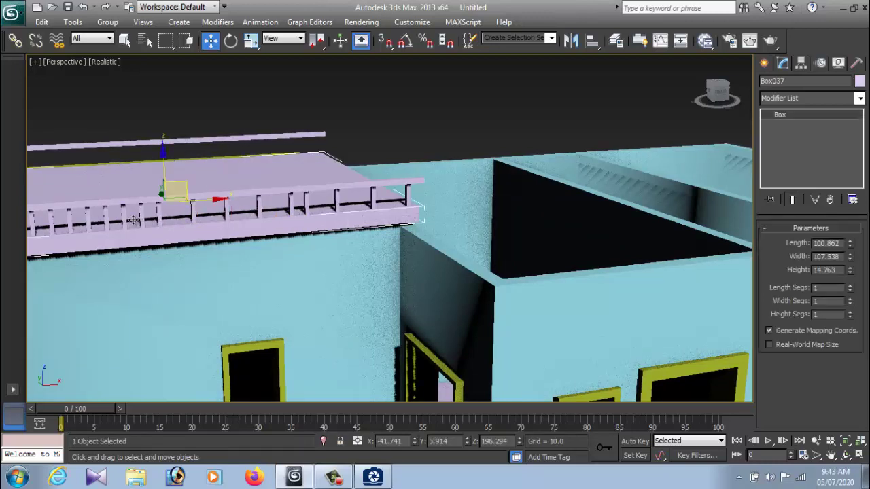
key(Delete)
key(ctrl+z)
key(Delete)
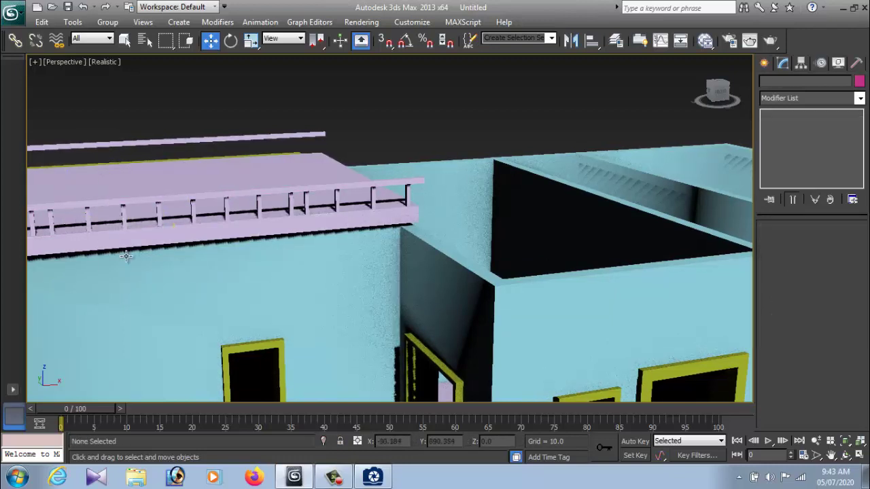
Delete the extra railing post near the left end of the roof railing.
mouse_move(119, 254)
alt+middle_down()
mouse_move(351, 249)
mouse_move(386, 235)
alt+middle_up()
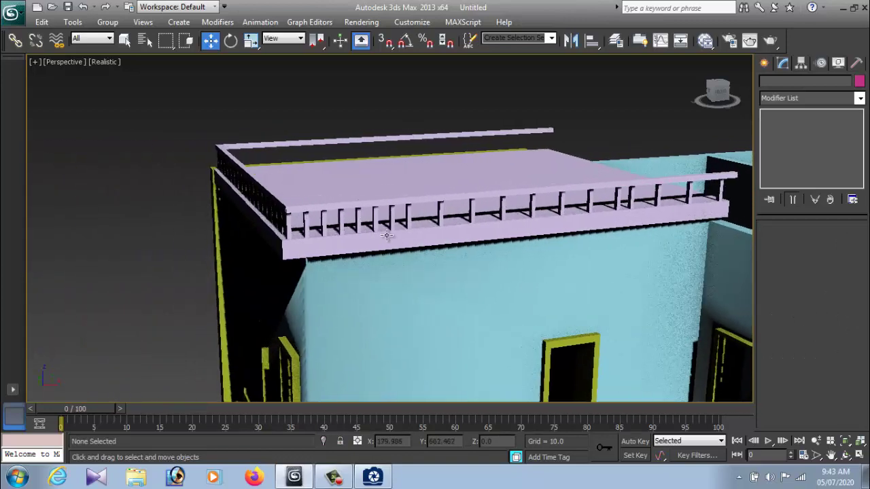
click(391, 219)
click(384, 224)
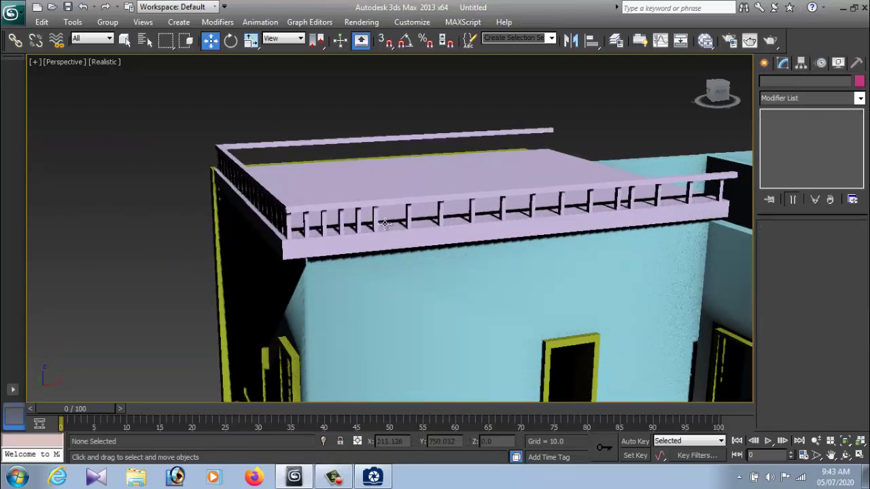
click(361, 224)
click(340, 225)
click(320, 226)
click(312, 227)
click(308, 228)
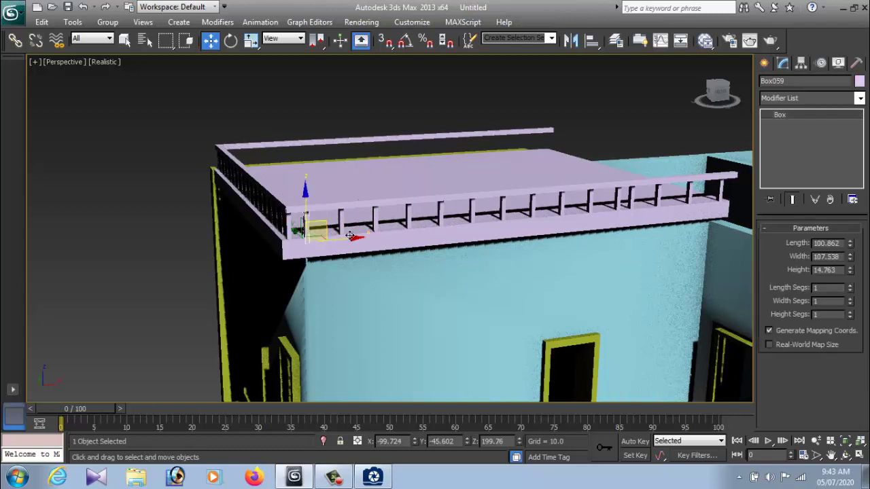
drag(354, 239, 360, 239)
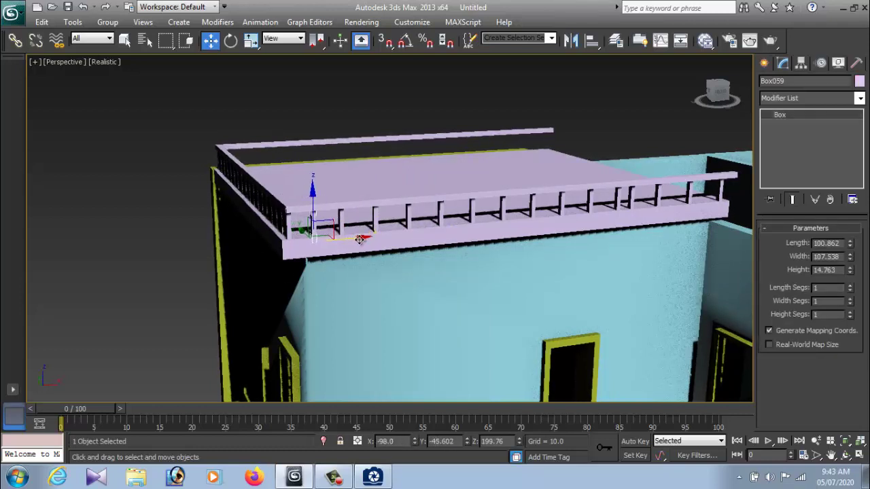
key(Delete)
Shift the next railing post slightly left along X to even the spacing.
click(341, 223)
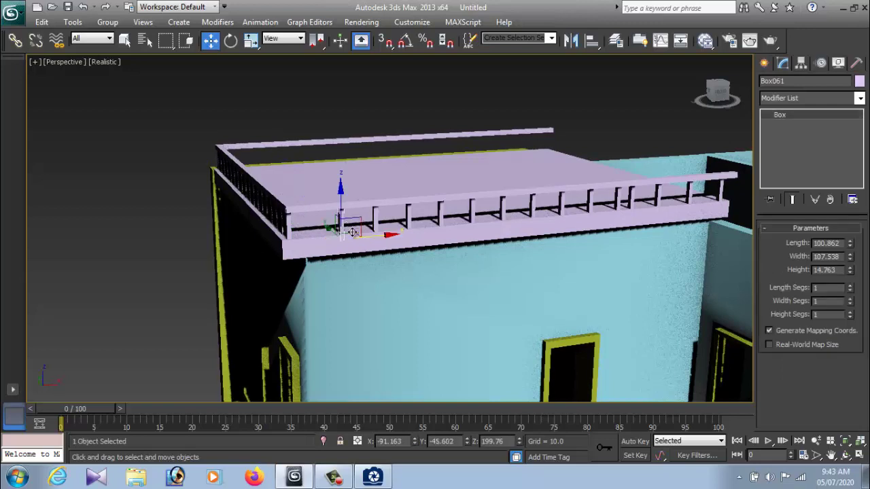
drag(383, 234, 373, 238)
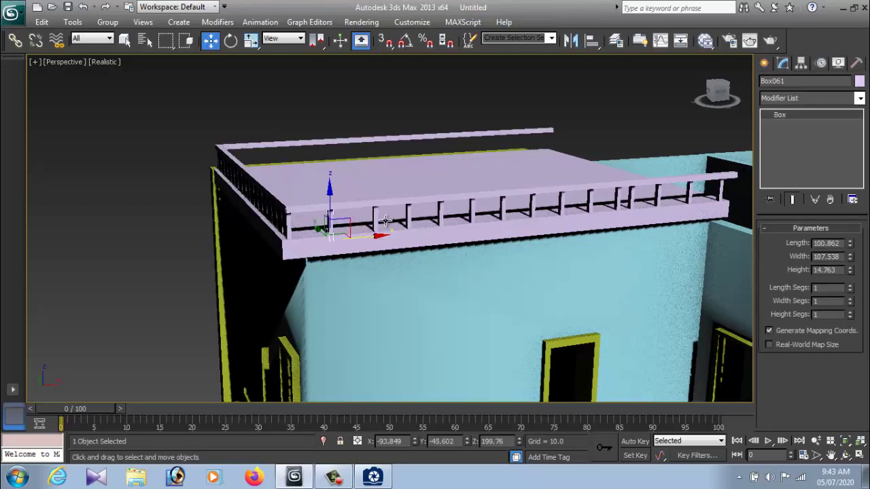
click(376, 216)
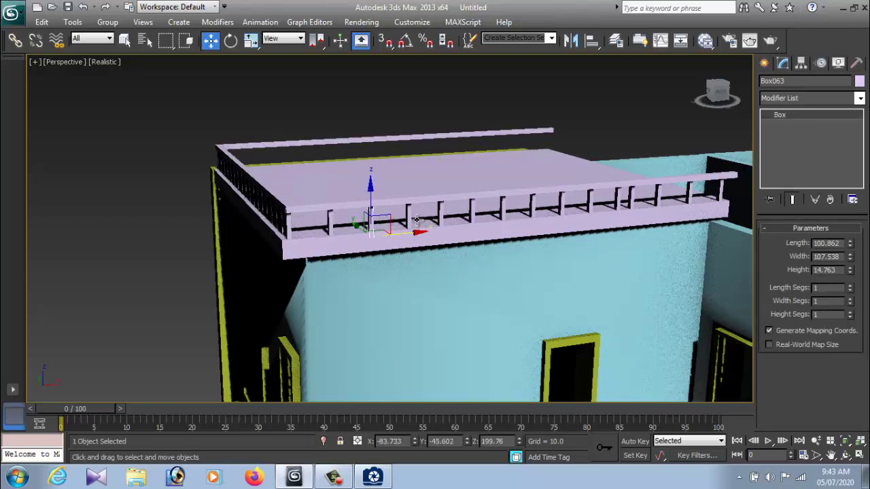
click(406, 214)
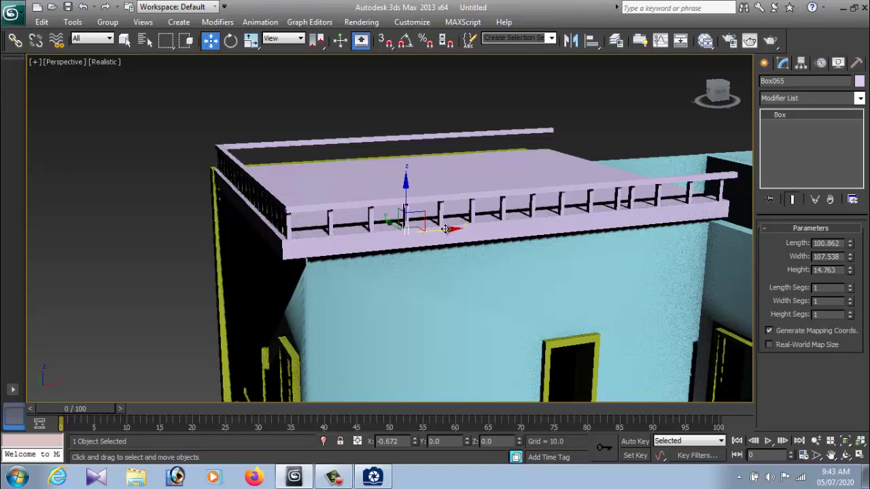
click(181, 254)
alt+middle_drag(180, 254, 431, 247)
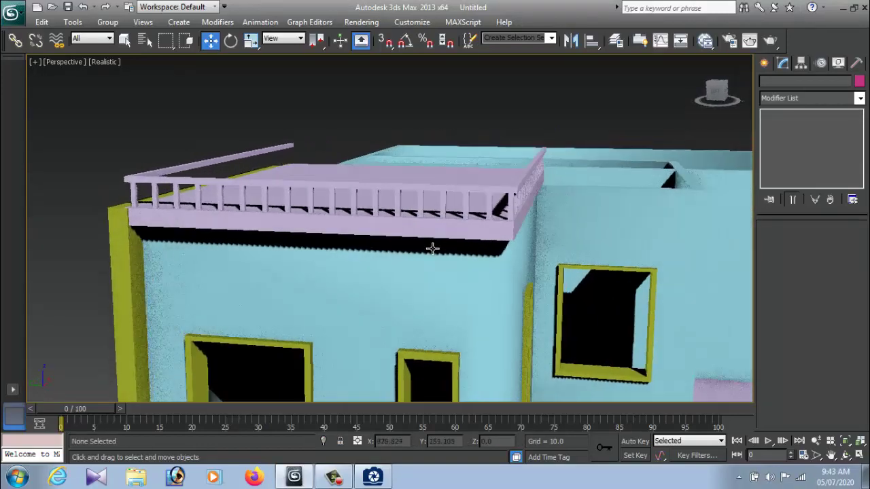
Check the individual railing posts one by one along the roof slab edge.
click(496, 204)
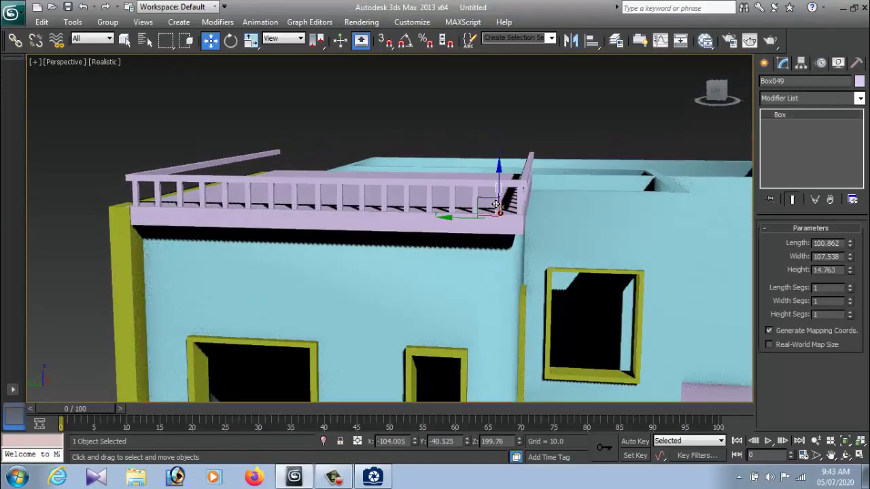
click(466, 203)
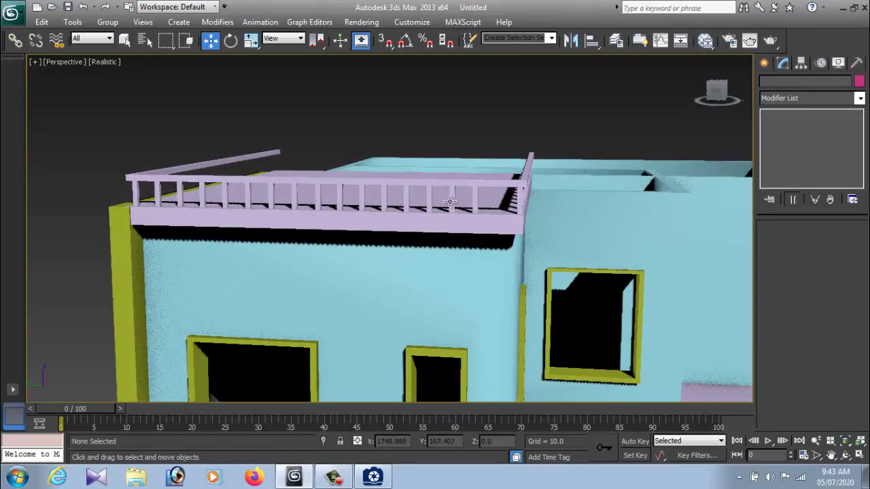
click(450, 202)
click(411, 203)
click(402, 203)
click(350, 201)
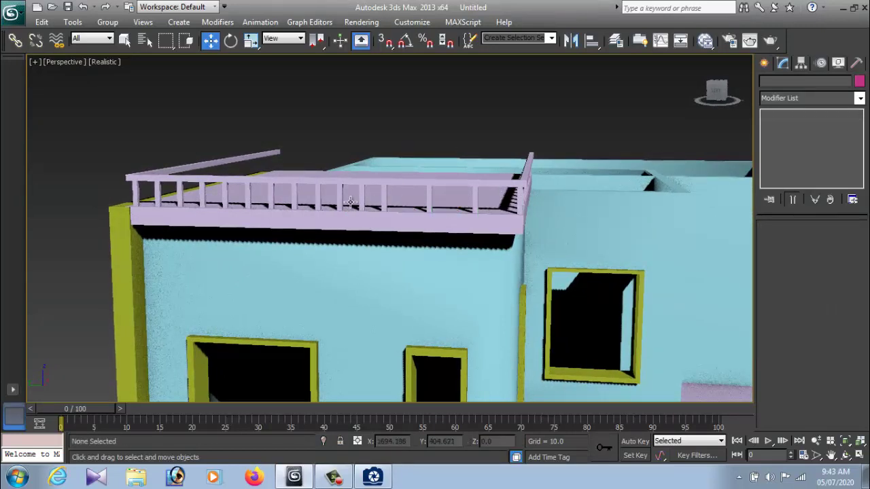
click(350, 201)
click(327, 202)
click(314, 202)
click(276, 200)
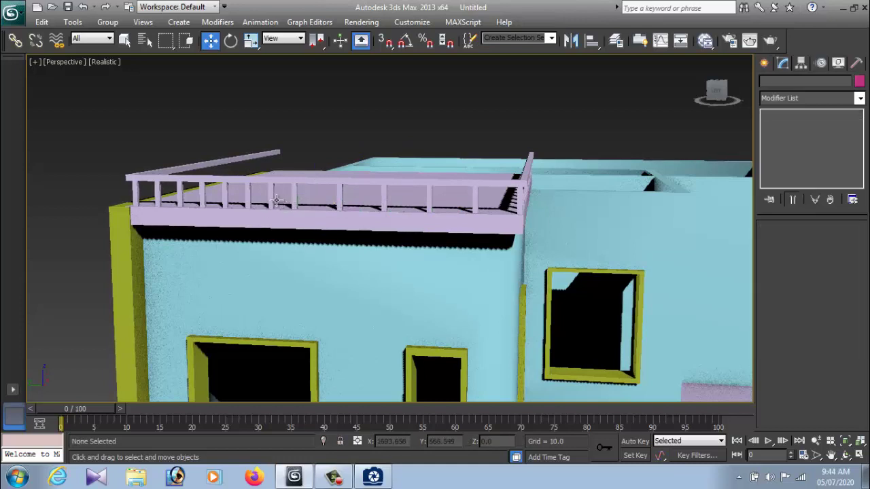
click(269, 199)
click(247, 200)
click(227, 200)
click(204, 199)
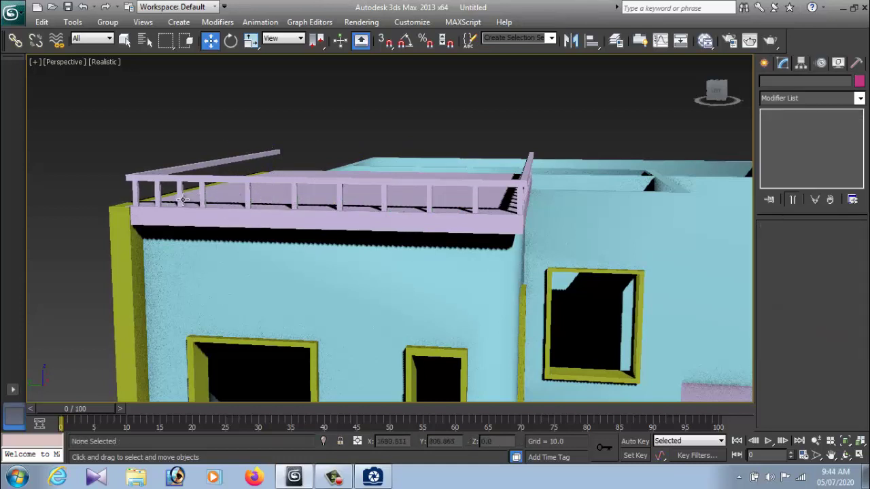
click(181, 199)
click(175, 201)
Slide a left-end railing post along the slab edge to even the post spacing.
click(160, 198)
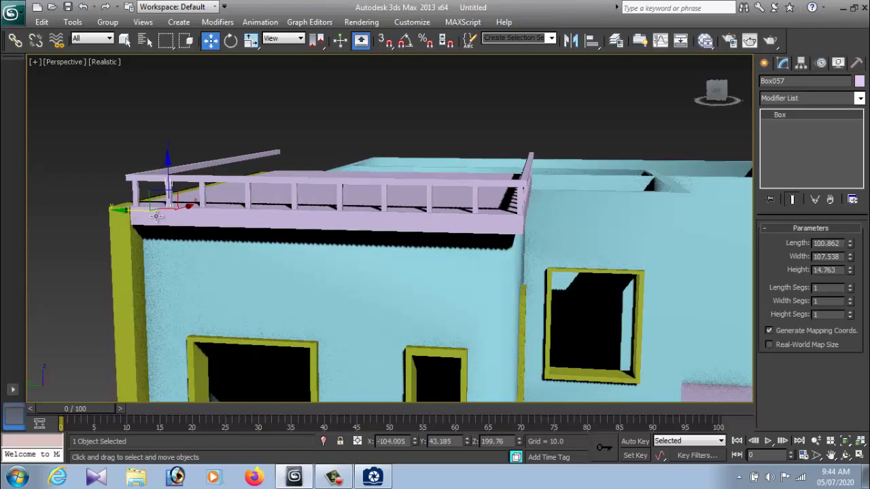
click(162, 212)
drag(163, 212, 255, 212)
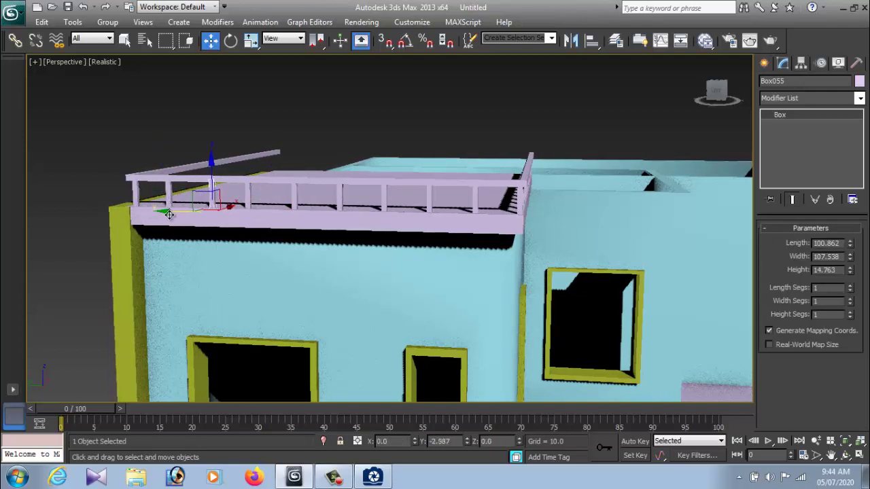
click(250, 201)
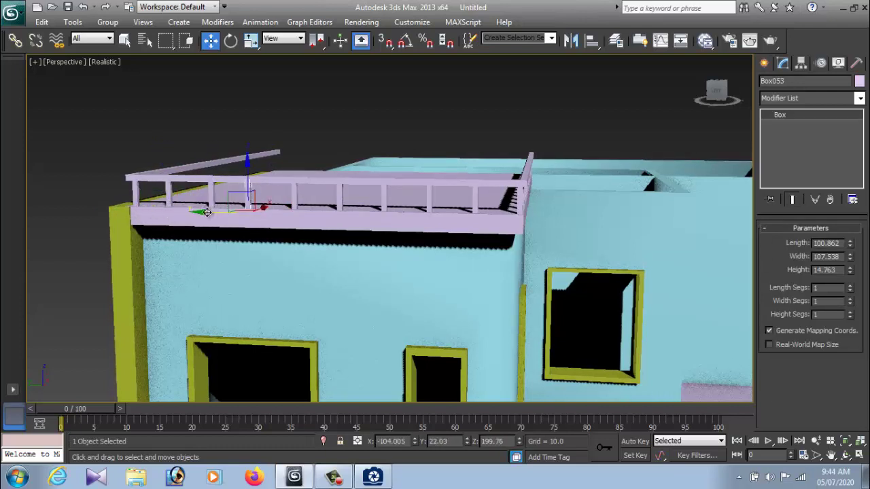
click(188, 124)
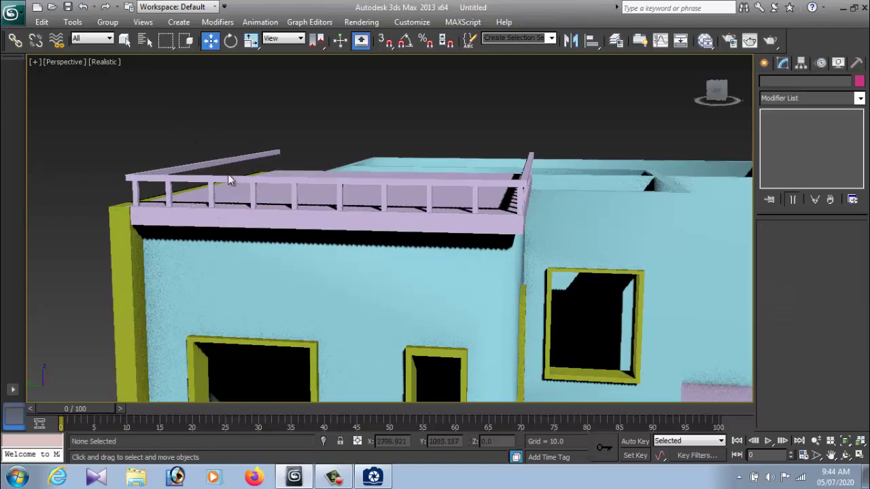
alt+middle_drag(229, 179, 367, 216)
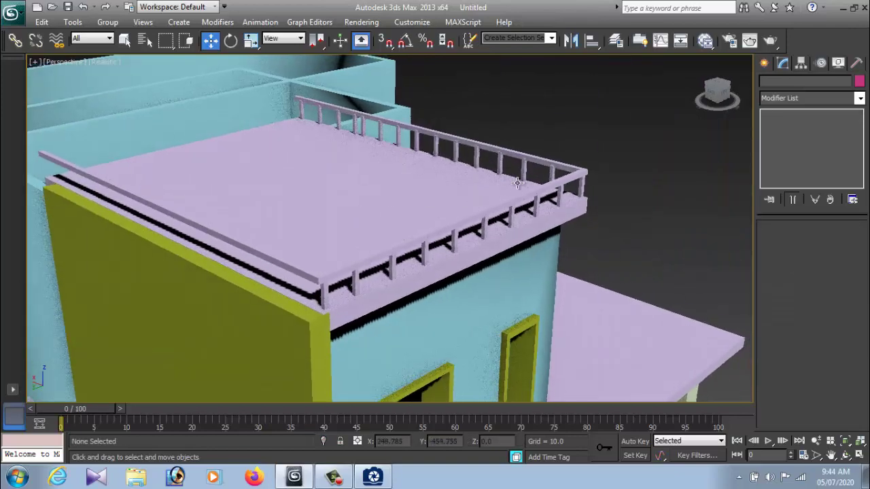
Select the row of balusters along the slab's back edge, dropping wrongly picked pieces.
click(554, 175)
ctrl+click(522, 170)
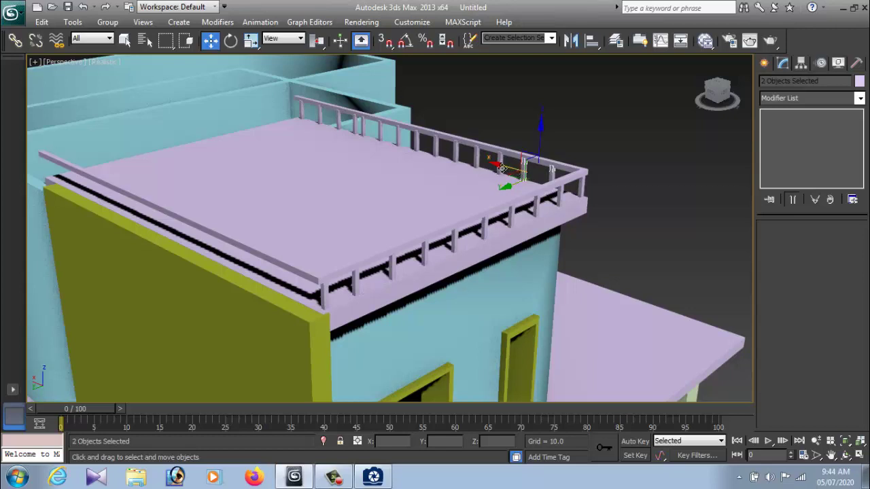
ctrl+click(498, 163)
ctrl+click(476, 158)
ctrl+click(455, 152)
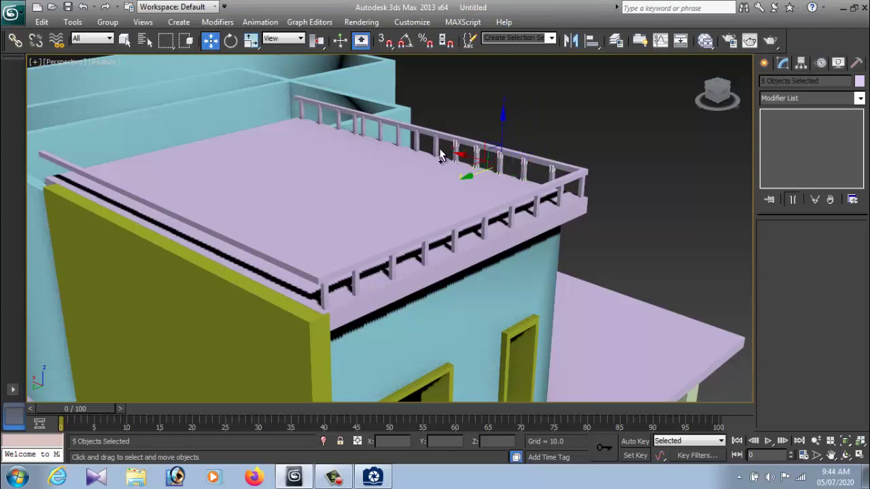
ctrl+click(435, 148)
ctrl+click(415, 144)
ctrl+click(398, 139)
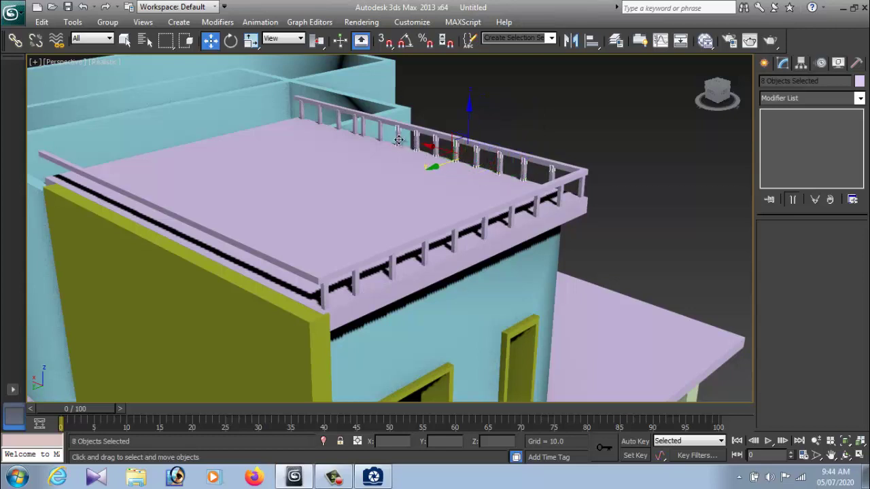
ctrl+click(381, 133)
ctrl+click(362, 130)
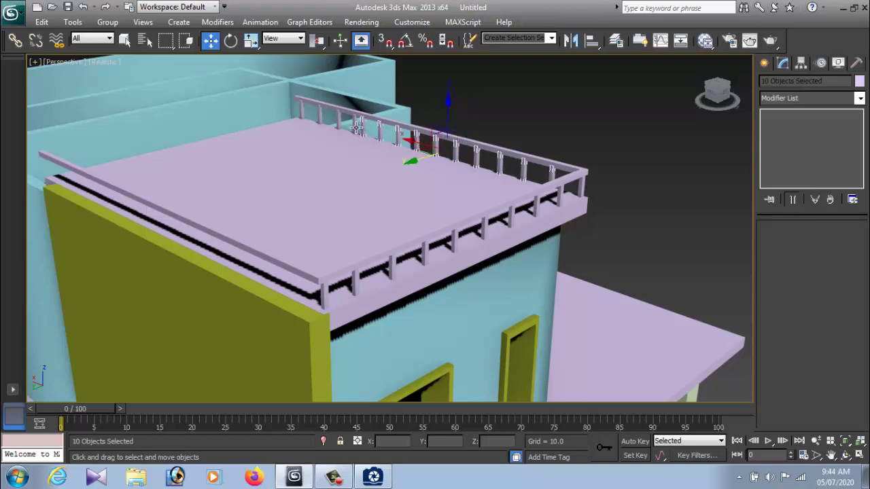
ctrl+click(344, 125)
ctrl+click(337, 123)
ctrl+click(306, 116)
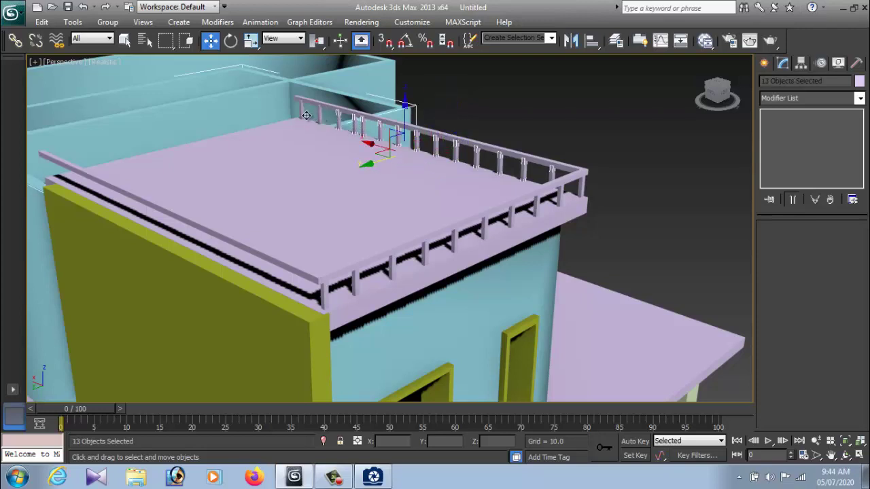
ctrl+click(340, 124)
alt+click(399, 112)
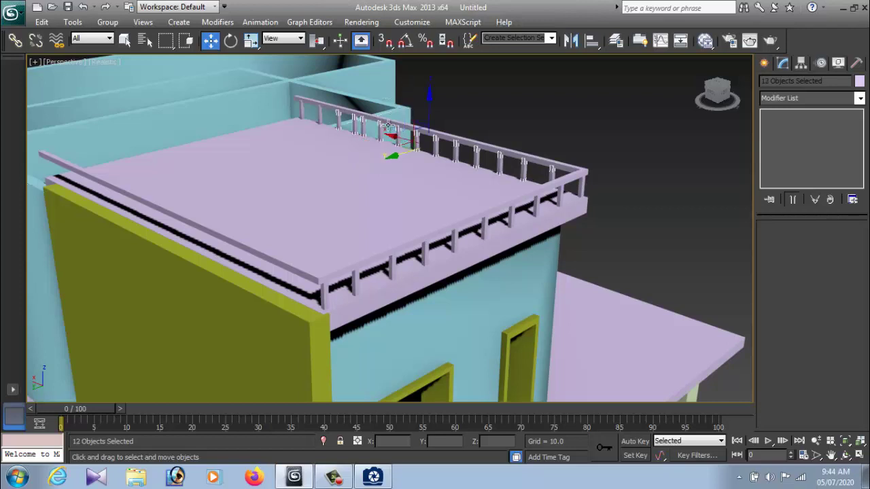
ctrl+click(316, 119)
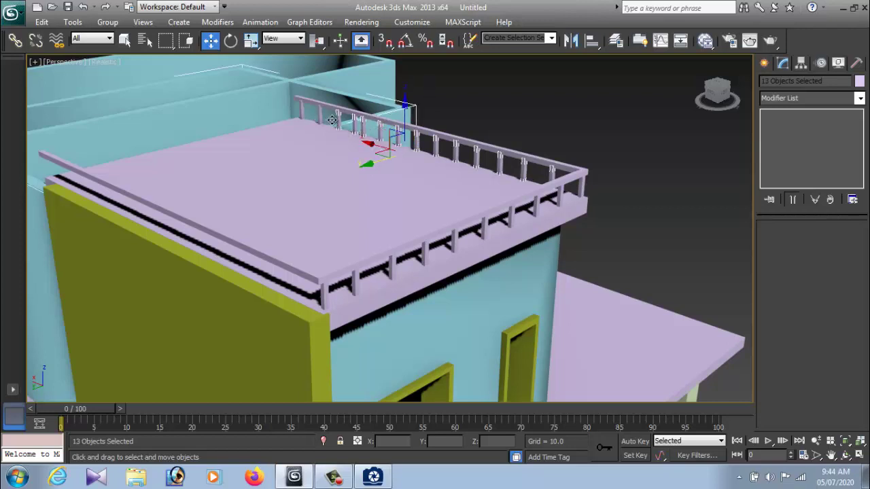
alt+click(411, 122)
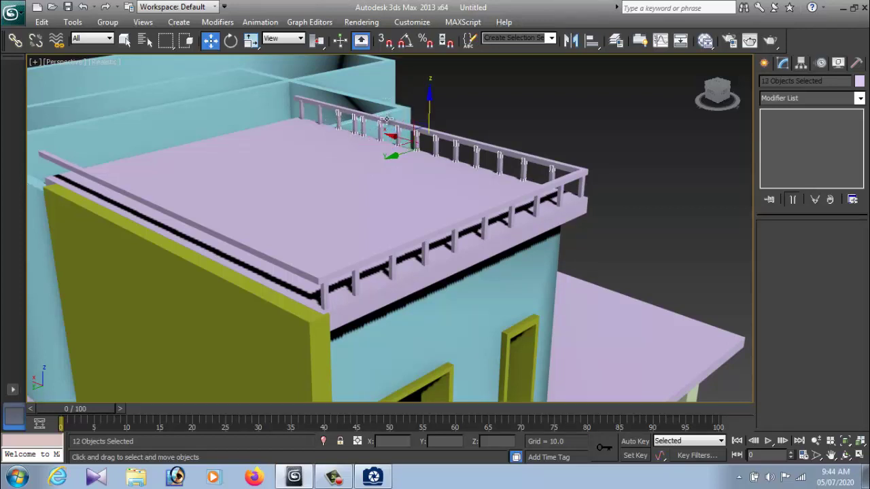
ctrl+click(307, 115)
ctrl+click(300, 112)
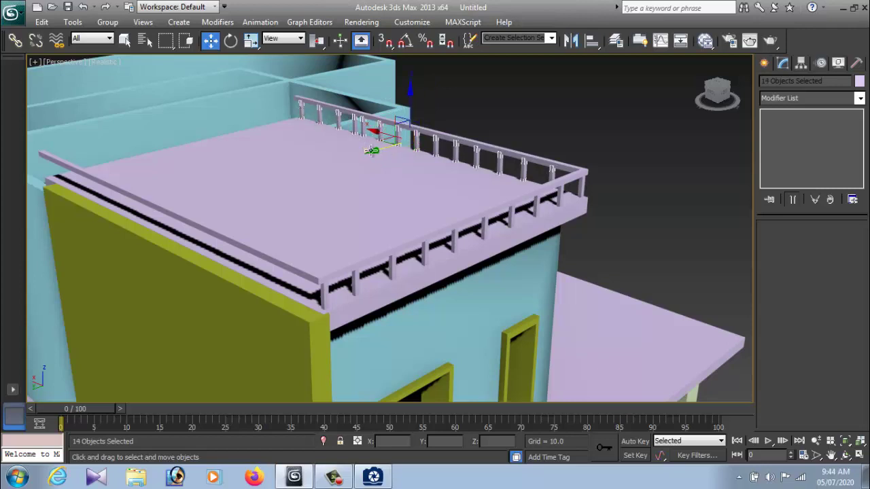
Cancel and undo an accidental copy of the roof slab.
click(334, 170)
shift+drag(326, 171, 379, 175)
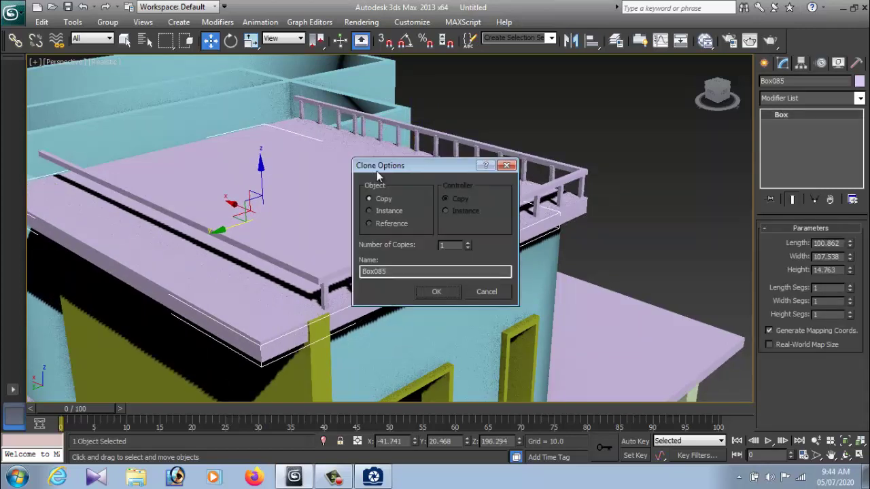
click(499, 298)
key(ctrl+z)
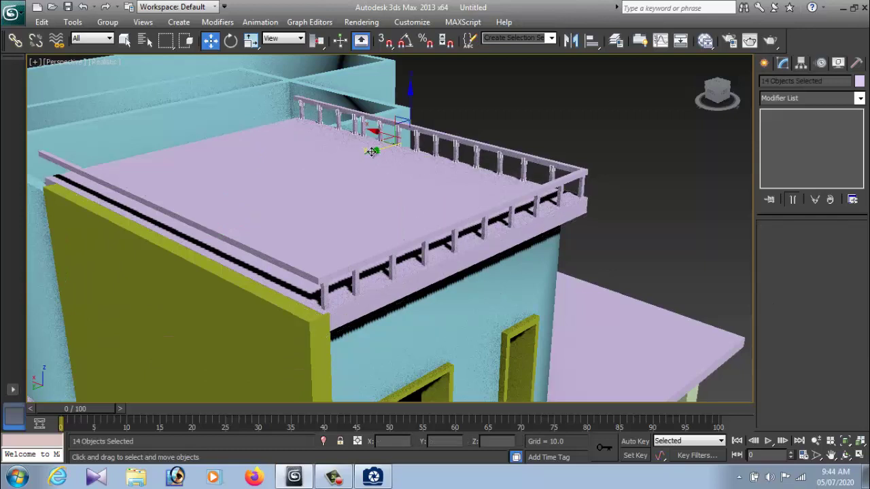
Shift-drag the balusters under the left top rail as an independent Copy.
drag(371, 151, 121, 321)
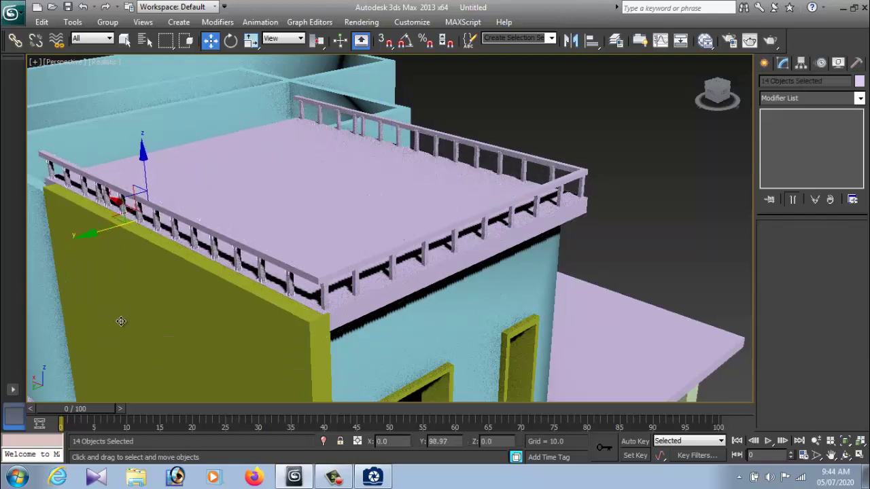
shift+drag(121, 321, 124, 323)
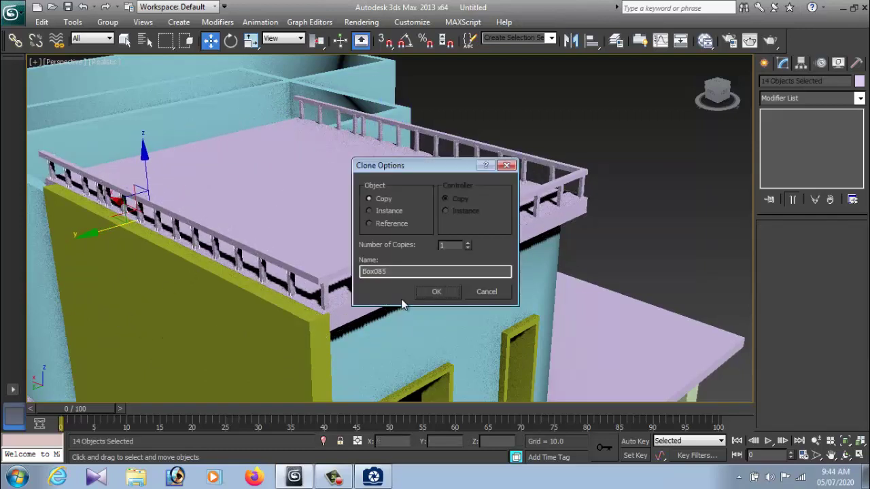
click(431, 297)
click(678, 225)
mouse_move(678, 225)
alt+middle_down()
mouse_move(574, 239)
mouse_move(431, 220)
alt+middle_up()
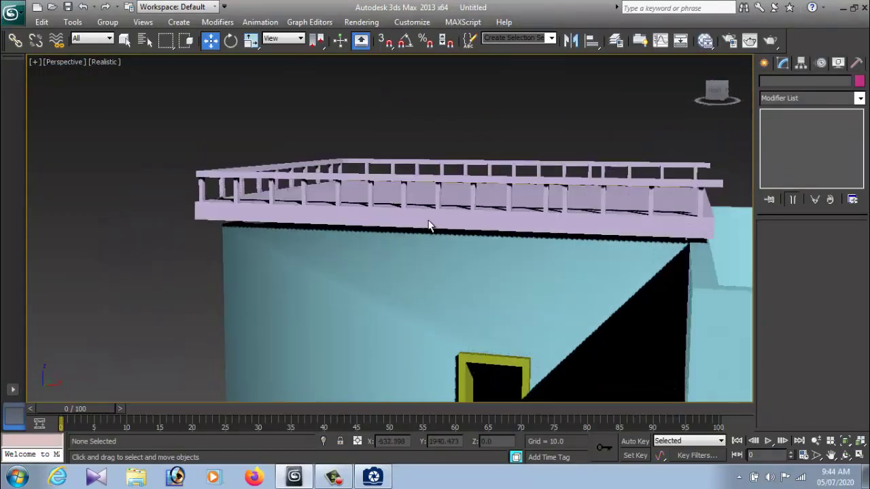
click(564, 199)
alt+click(564, 198)
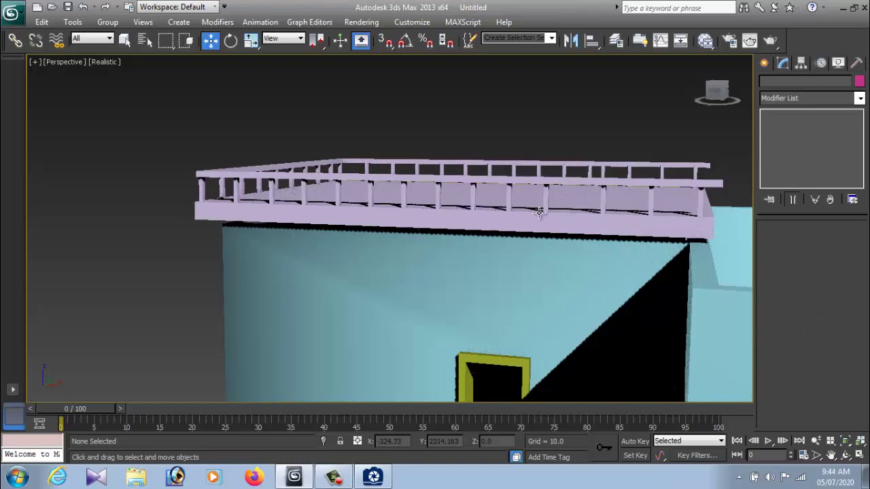
click(602, 175)
alt+click(602, 174)
alt+middle_drag(572, 218, 552, 236)
alt+middle_drag(482, 285, 227, 256)
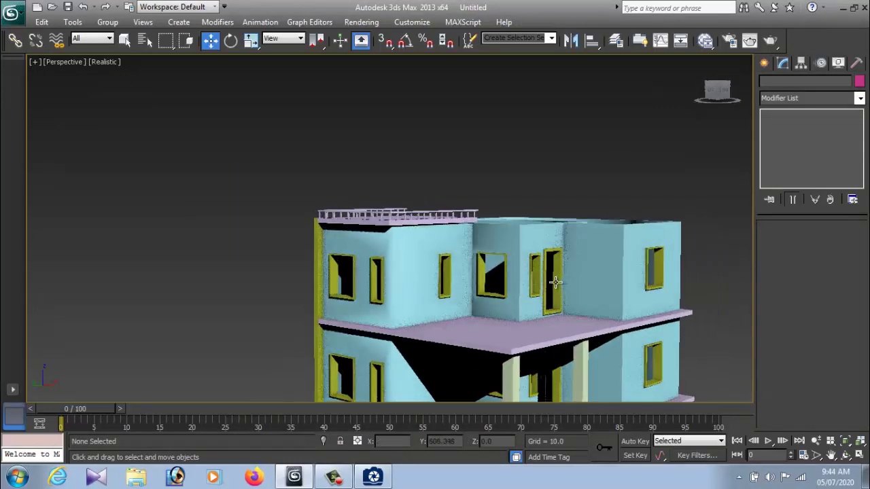
Toggle between the ACDSee reference photo and the 3ds Max house model to compare them.
click(372, 477)
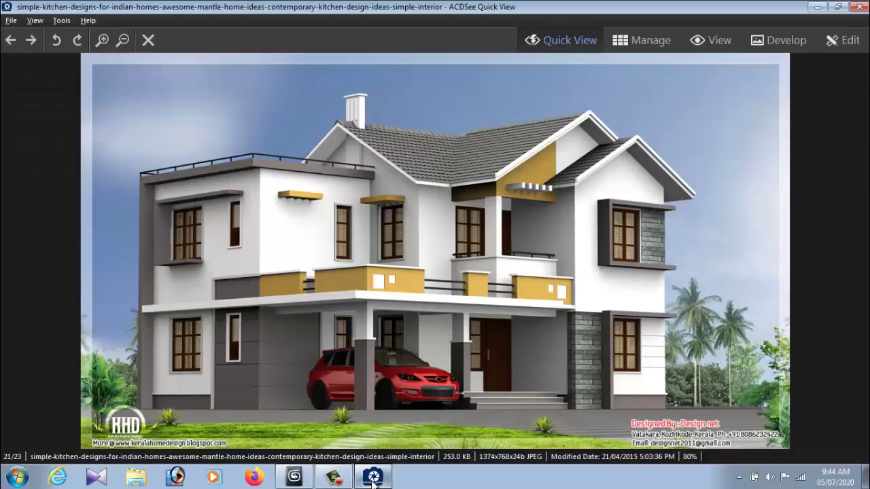
click(372, 478)
click(367, 478)
click(365, 480)
scroll(322, 249, up, 3)
scroll(412, 310, up, 2)
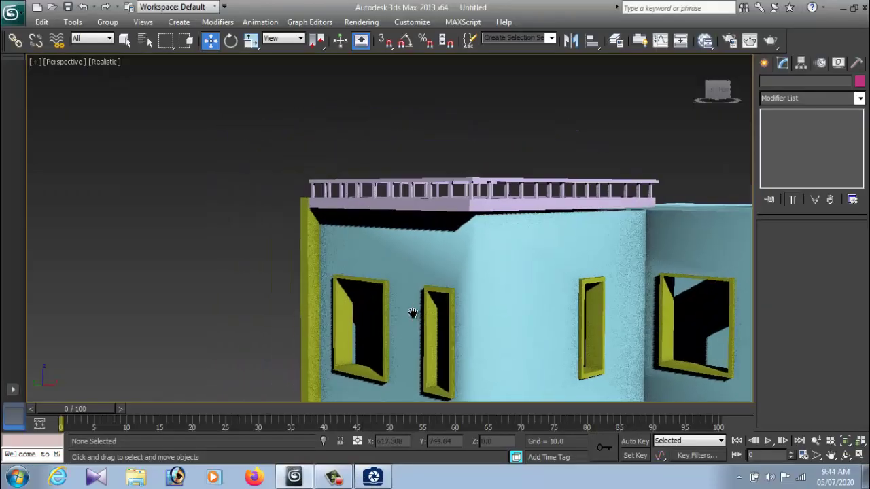
click(383, 483)
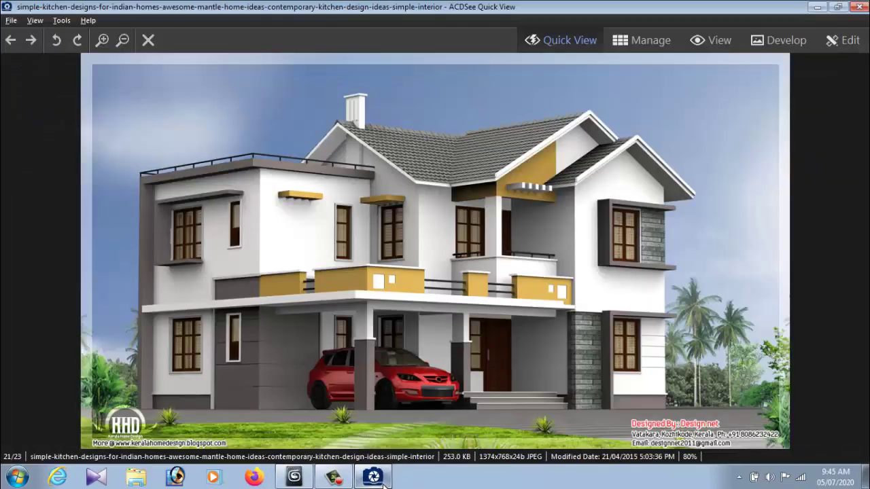
click(383, 483)
Set the front top rail Box038 length to 104.776 and move it to meet the slab corners.
mouse_move(333, 299)
alt+middle_down()
mouse_move(340, 353)
mouse_move(417, 337)
alt+middle_up()
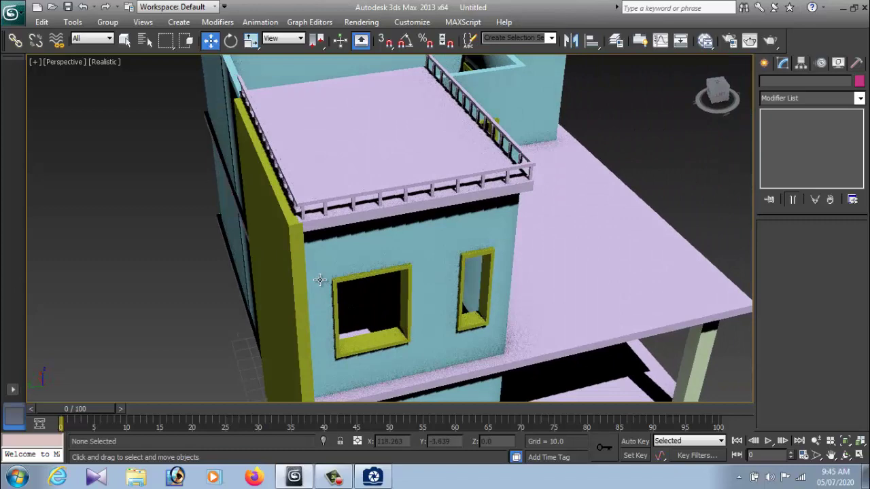
scroll(320, 280, up, 2)
scroll(363, 310, up, 2)
click(352, 247)
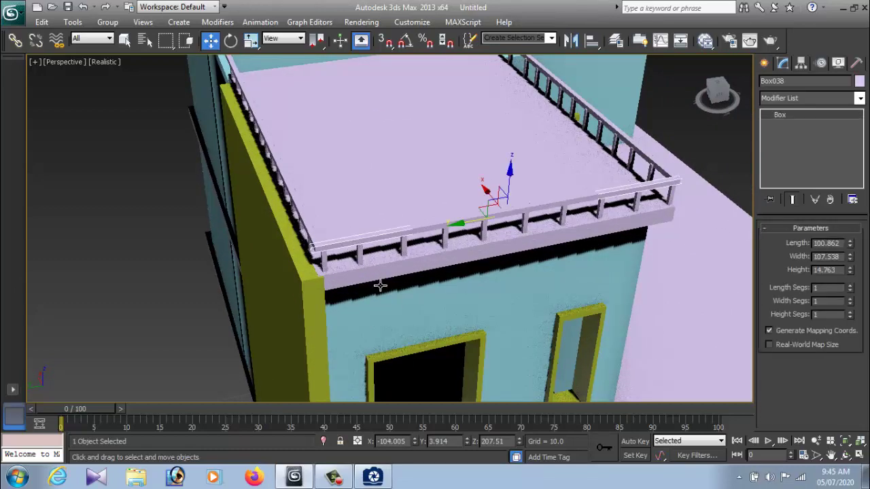
alt+middle_drag(381, 284, 362, 288)
drag(852, 243, 829, 242)
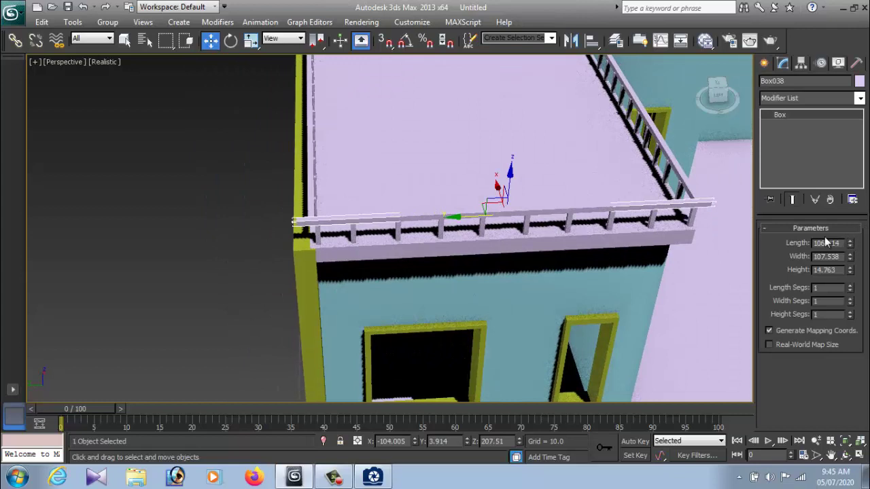
drag(460, 220, 447, 220)
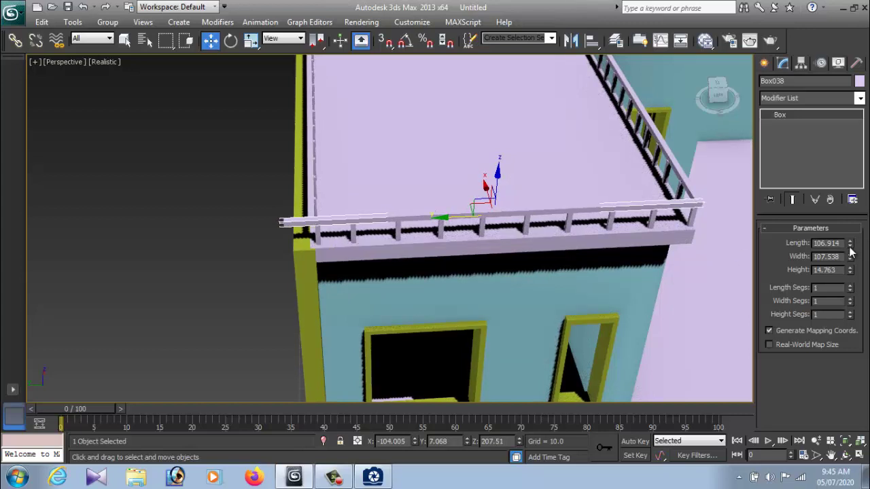
drag(850, 246, 841, 246)
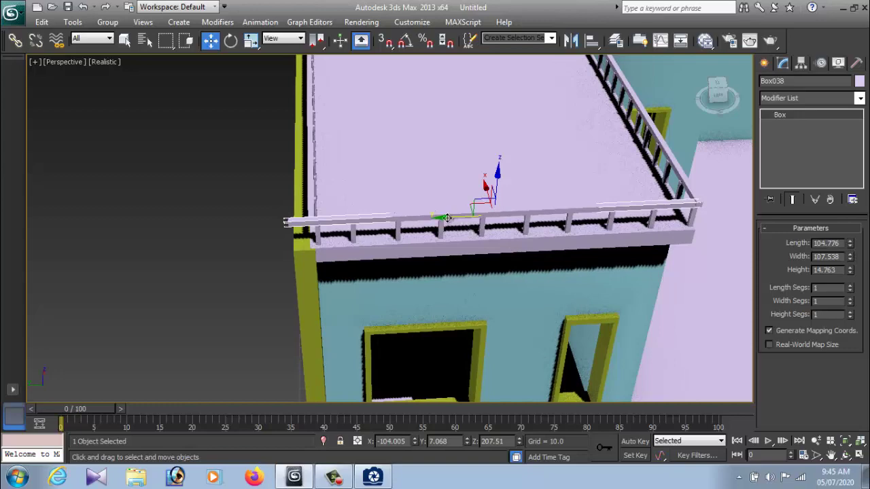
drag(447, 217, 449, 217)
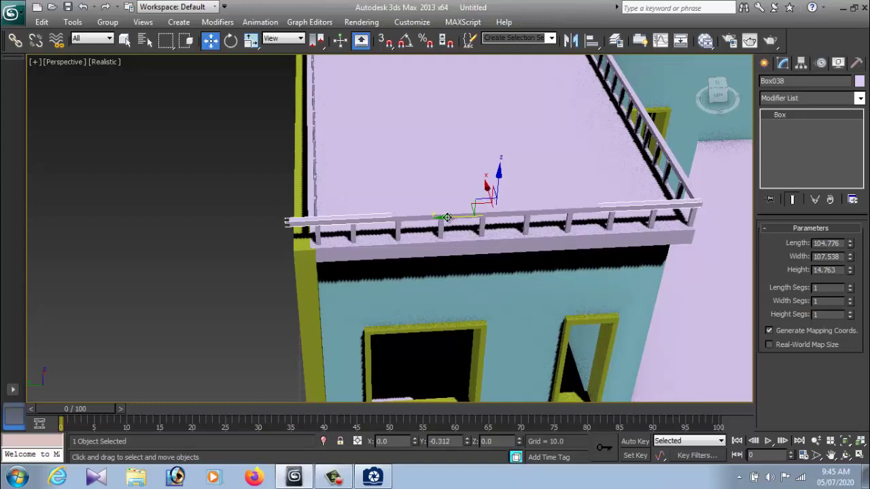
click(233, 211)
alt+middle_drag(304, 205, 367, 194)
scroll(360, 197, up, 5)
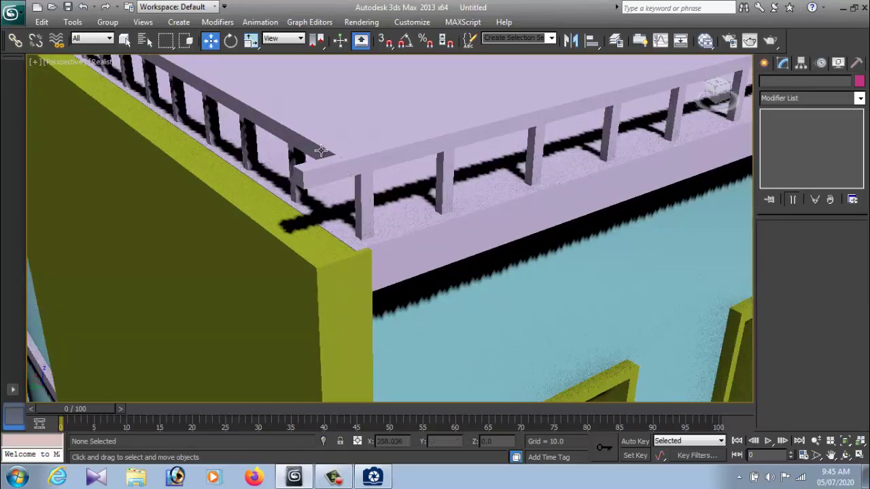
Start the selection with the corner post, the top rail and several railing posts.
click(299, 158)
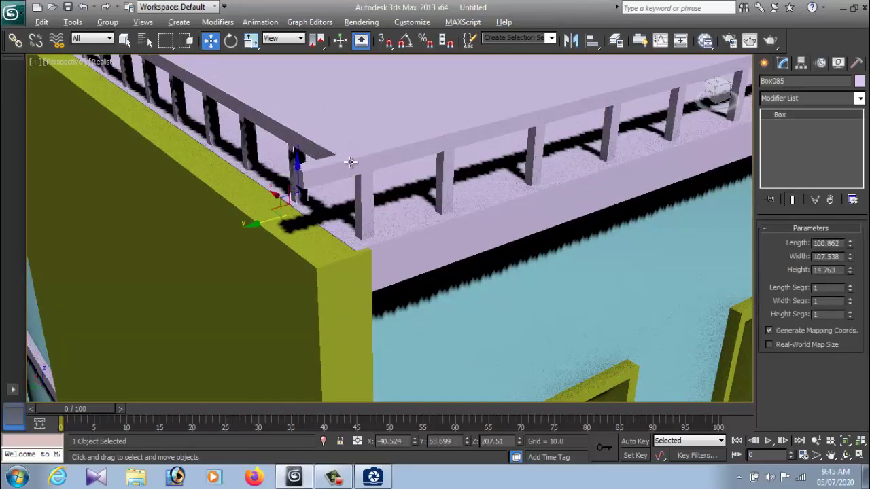
alt+middle_drag(351, 163, 398, 170)
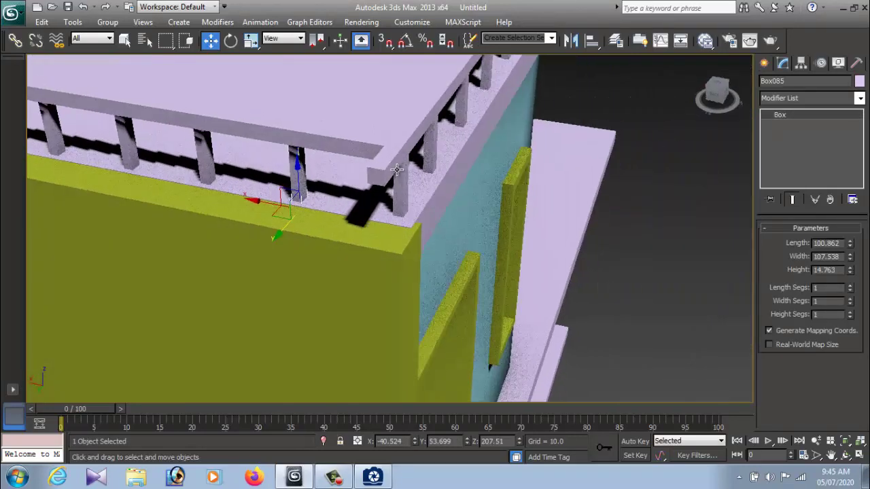
ctrl+click(345, 150)
ctrl+click(204, 156)
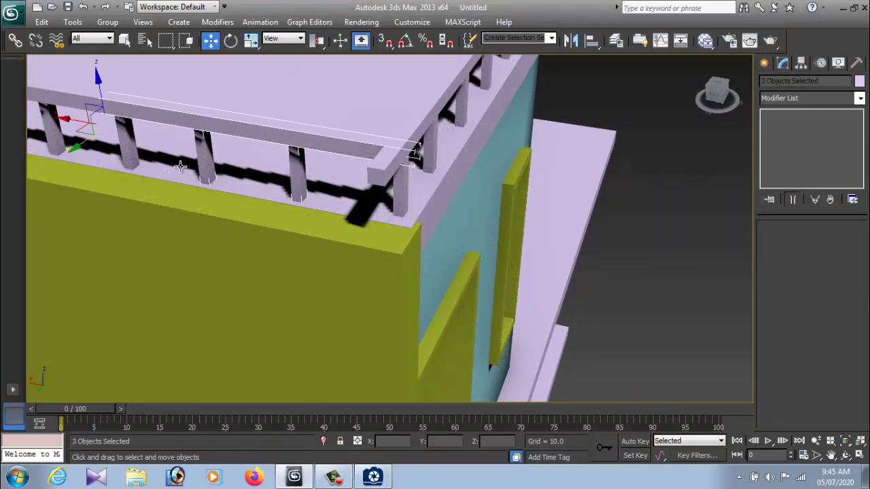
scroll(181, 166, up, 3)
scroll(181, 166, up, 5)
ctrl+click(564, 175)
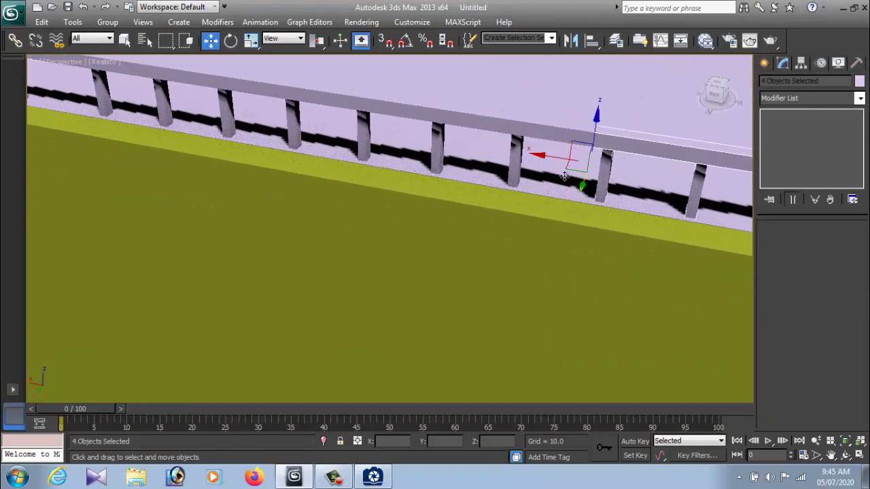
ctrl+click(514, 166)
ctrl+click(435, 155)
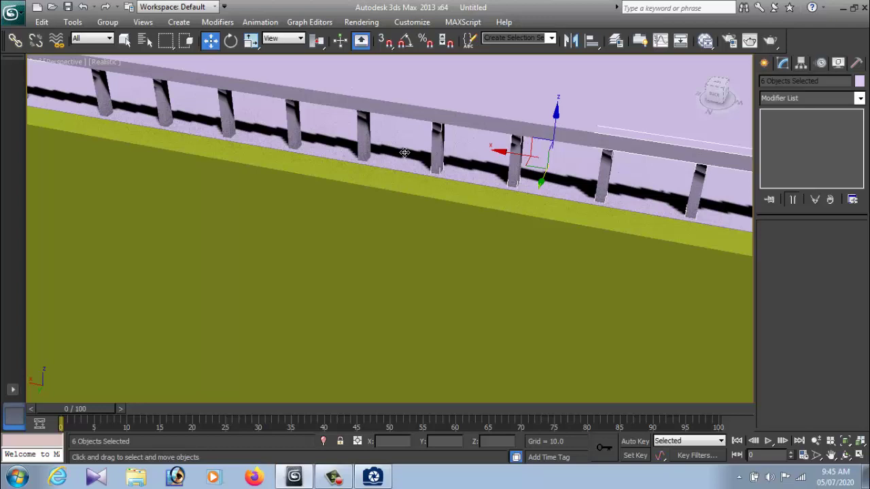
ctrl+click(358, 141)
key(ctrl+z)
Add the remaining railing posts until 14 railing objects are selected.
ctrl+click(365, 139)
ctrl+click(287, 125)
ctrl+click(228, 119)
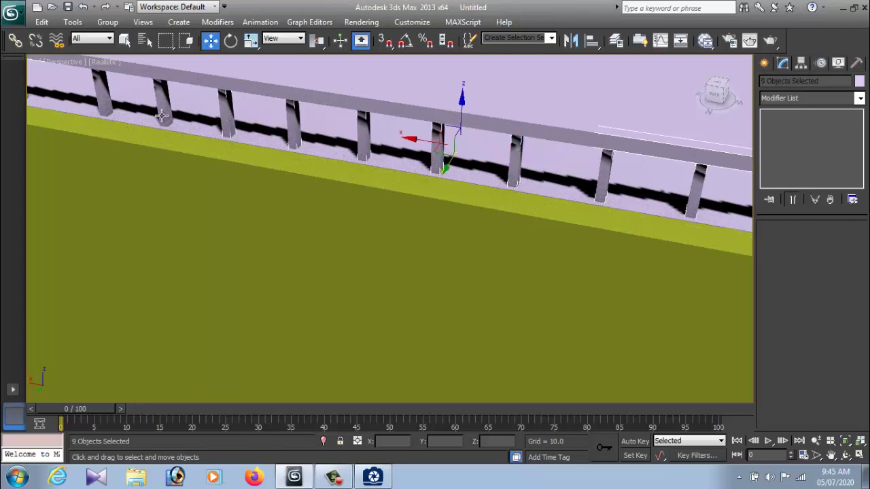
ctrl+click(163, 115)
ctrl+click(107, 108)
mouse_move(147, 153)
middle_down()
mouse_move(270, 219)
mouse_move(443, 243)
mouse_move(347, 163)
middle_up()
ctrl+click(321, 163)
ctrl+click(241, 153)
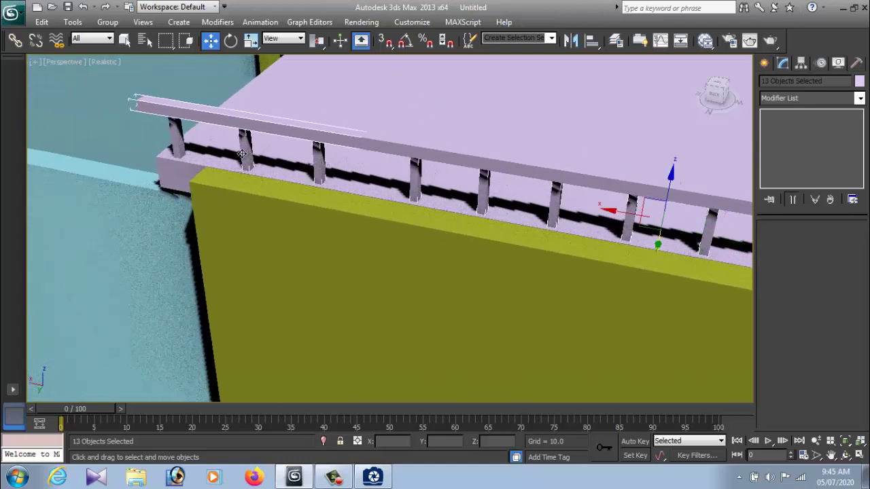
ctrl+click(174, 146)
scroll(279, 207, down, 5)
Slide the selected railing group along Y on the slab edge and check it from several angles.
scroll(404, 251, down, 5)
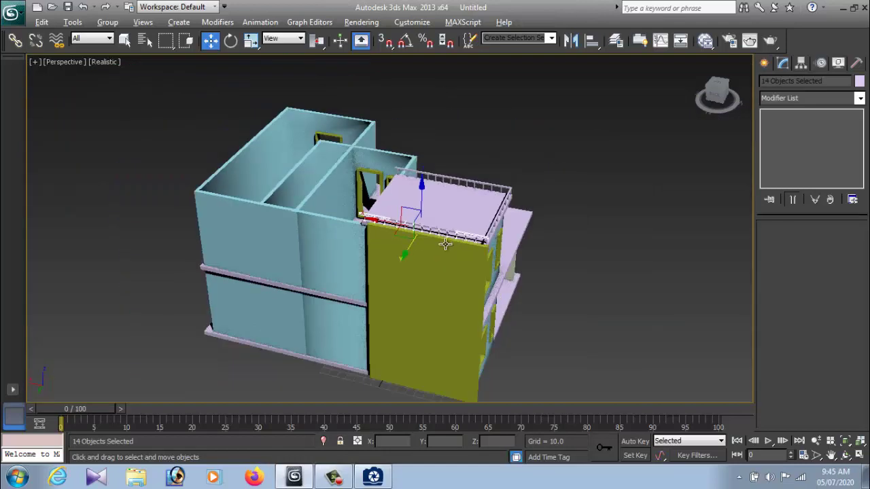
alt+middle_drag(404, 257, 432, 258)
scroll(432, 258, up, 3)
scroll(505, 266, up, 3)
scroll(476, 233, up, 2)
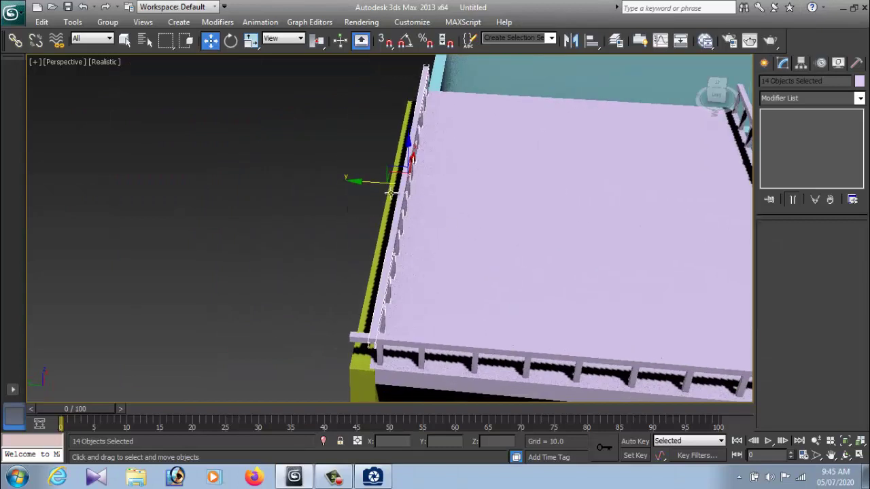
drag(363, 183, 340, 180)
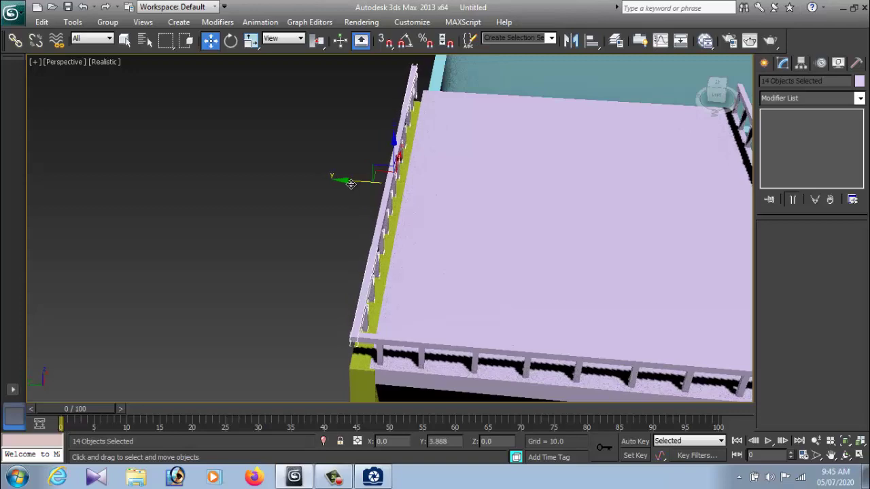
mouse_move(395, 241)
alt+middle_down()
mouse_move(443, 229)
mouse_move(469, 248)
alt+middle_up()
scroll(475, 252, up, 5)
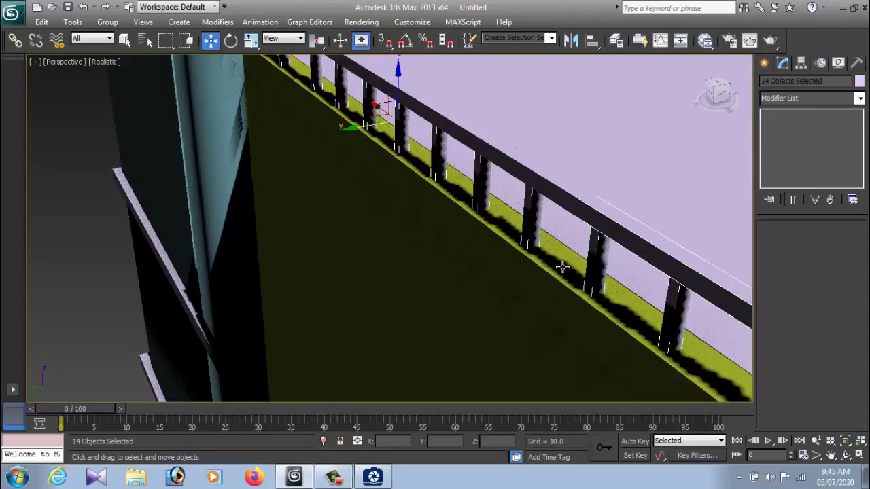
mouse_move(562, 267)
alt+middle_down()
mouse_move(491, 262)
mouse_move(225, 125)
alt+middle_up()
scroll(234, 142, down, 1)
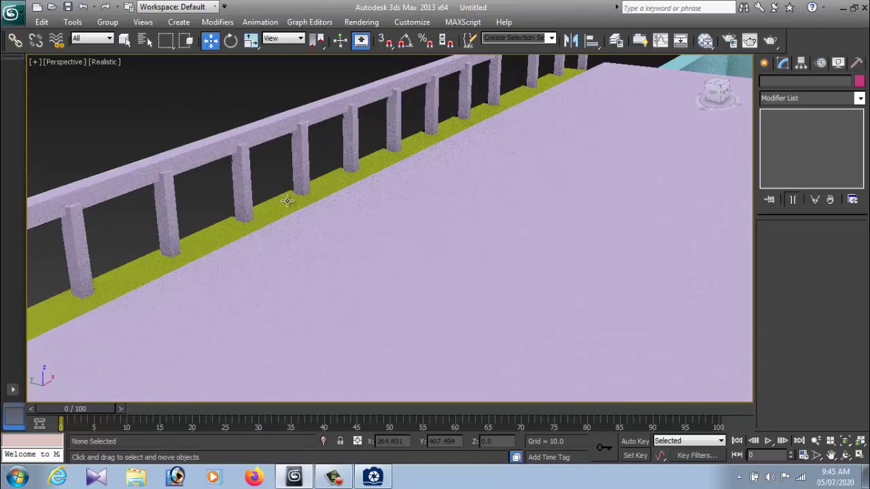
scroll(291, 194, down, 5)
scroll(346, 227, up, 3)
scroll(353, 226, down, 3)
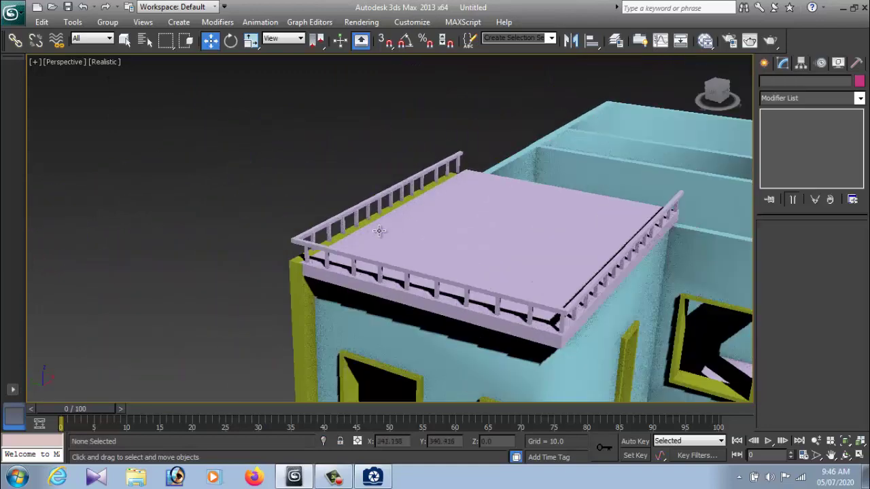
alt+middle_drag(374, 229, 400, 216)
scroll(408, 220, up, 1)
scroll(426, 225, up, 2)
scroll(311, 227, up, 1)
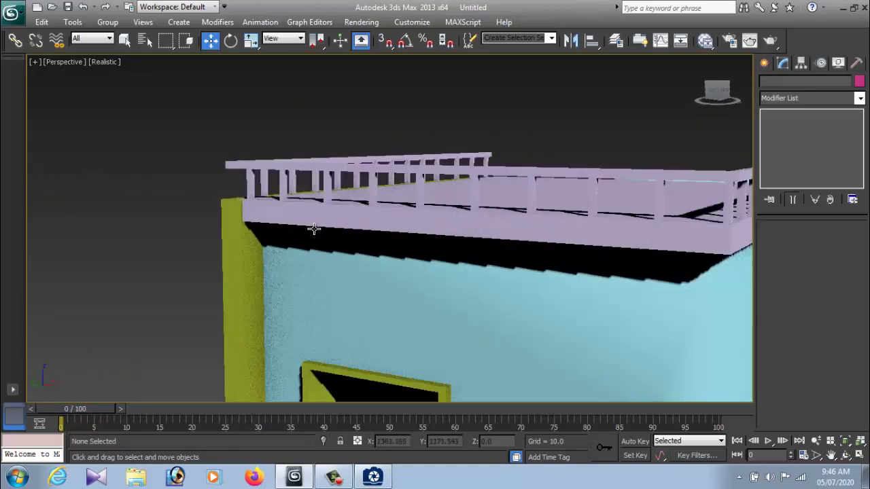
scroll(468, 237, up, 1)
scroll(468, 237, up, 1)
scroll(564, 202, up, 1)
Move corner post Box058 along Y to meet the yellow corner.
click(581, 182)
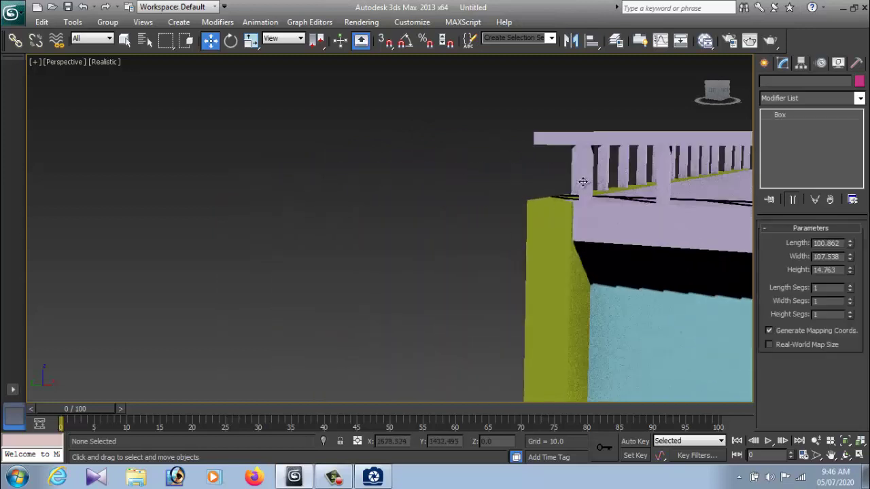
mouse_move(583, 180)
alt+middle_down()
mouse_move(567, 248)
mouse_move(579, 264)
alt+middle_up()
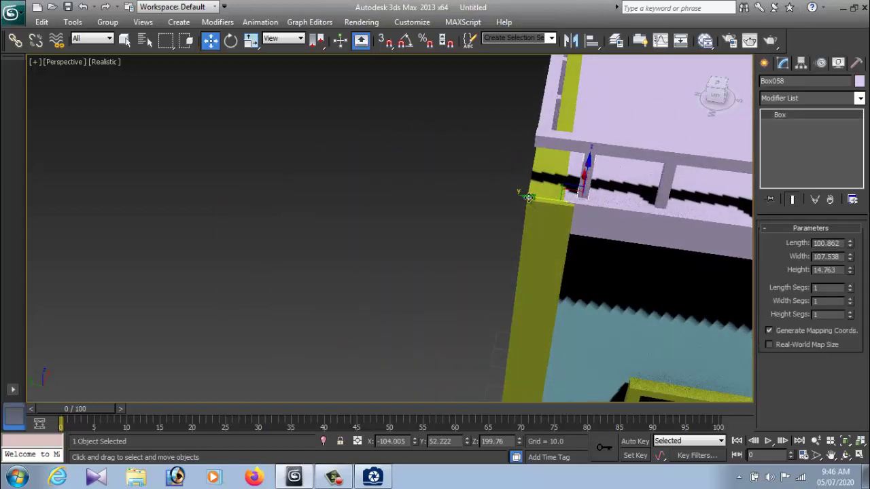
drag(529, 197, 485, 201)
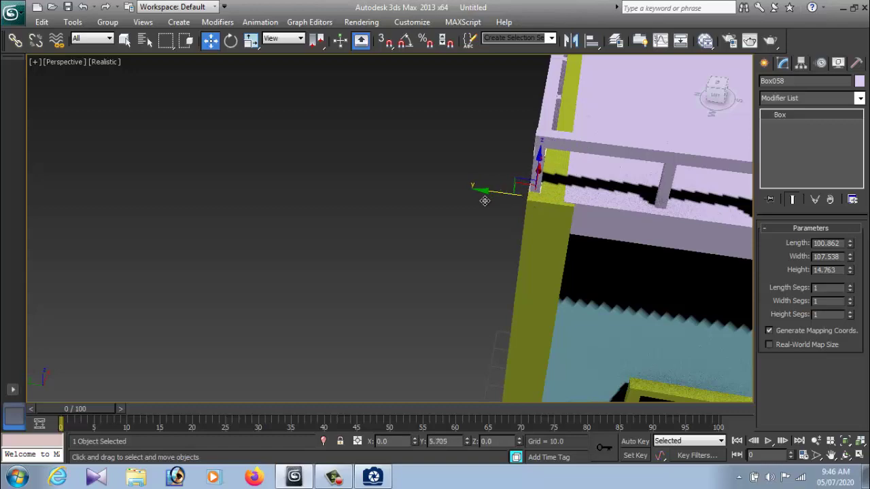
click(443, 197)
mouse_move(443, 197)
alt+middle_down()
mouse_move(513, 224)
mouse_move(512, 233)
mouse_move(484, 242)
mouse_move(489, 233)
mouse_move(510, 235)
mouse_move(449, 217)
alt+middle_up()
click(372, 476)
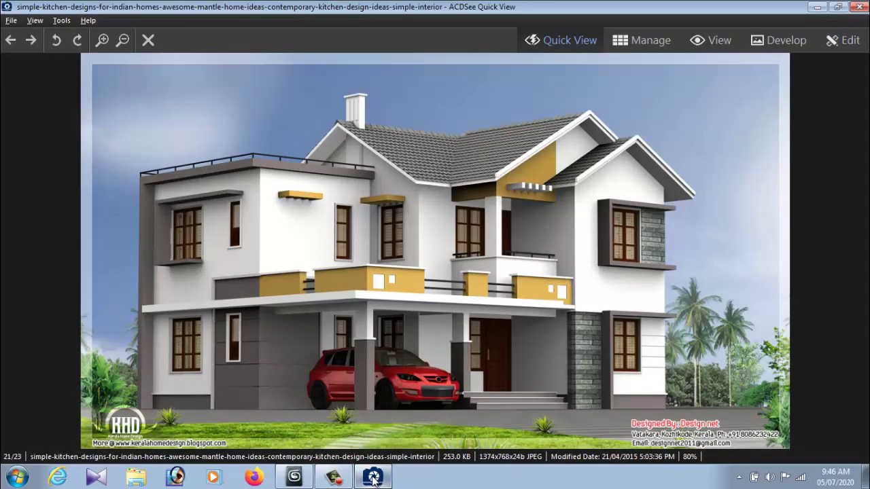
click(373, 476)
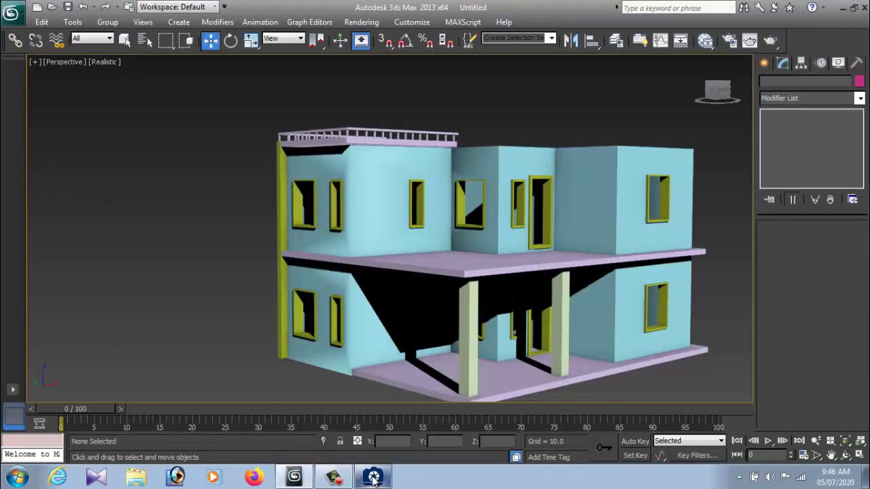
click(372, 476)
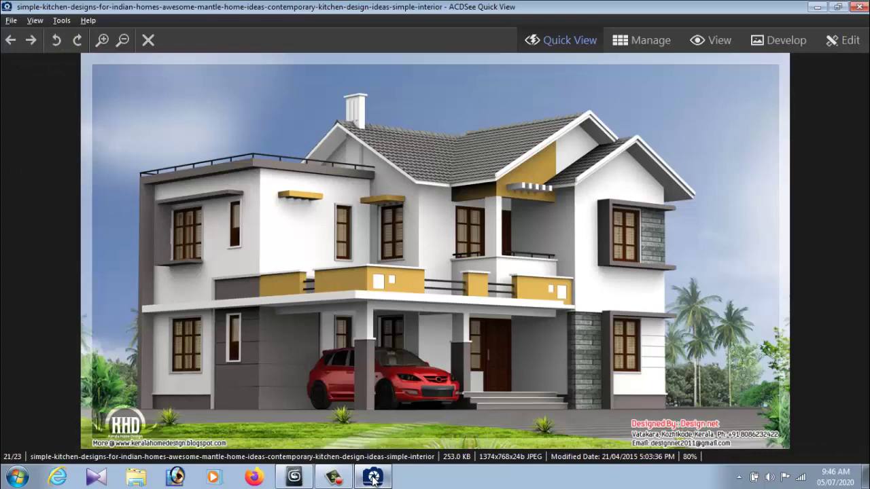
click(372, 476)
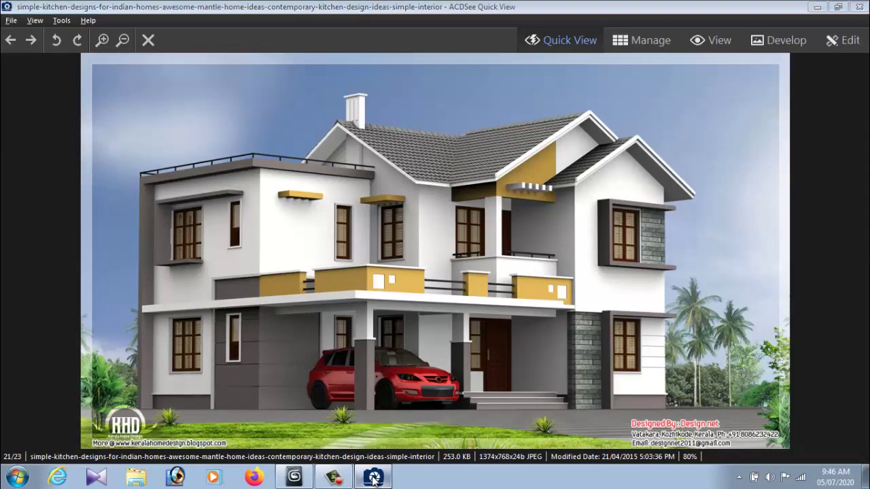
click(372, 476)
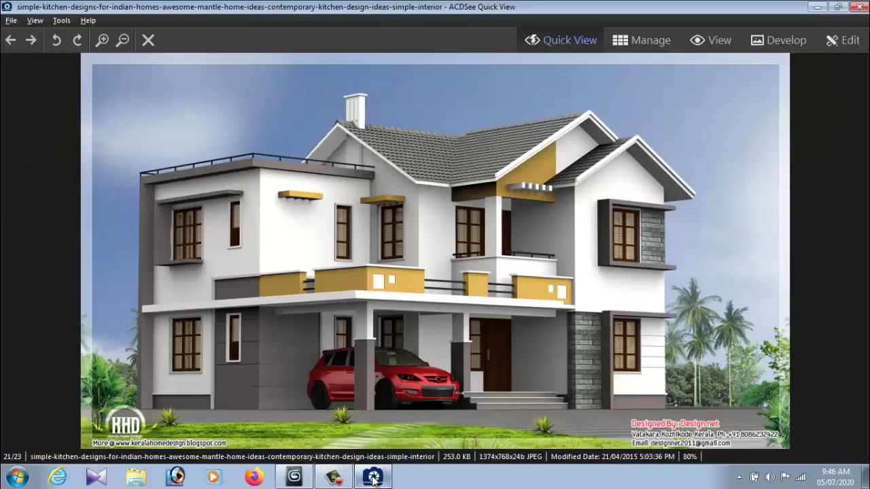
click(373, 476)
click(372, 476)
click(372, 477)
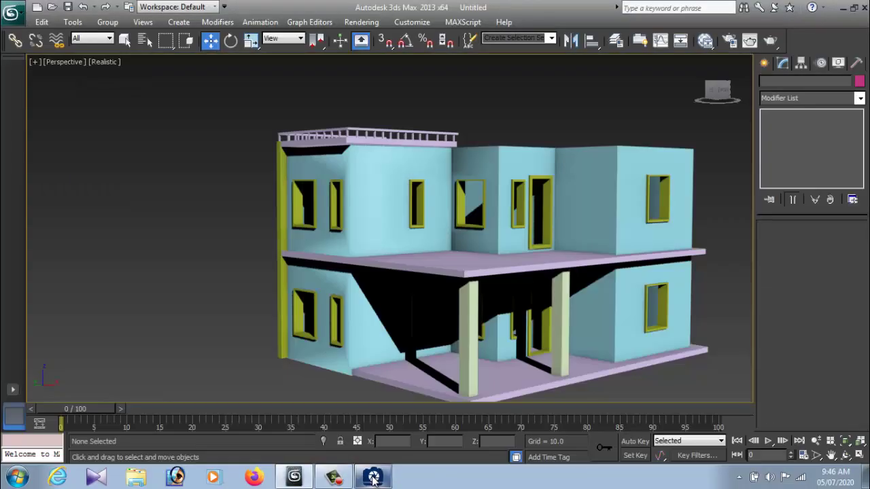
click(373, 476)
click(373, 476)
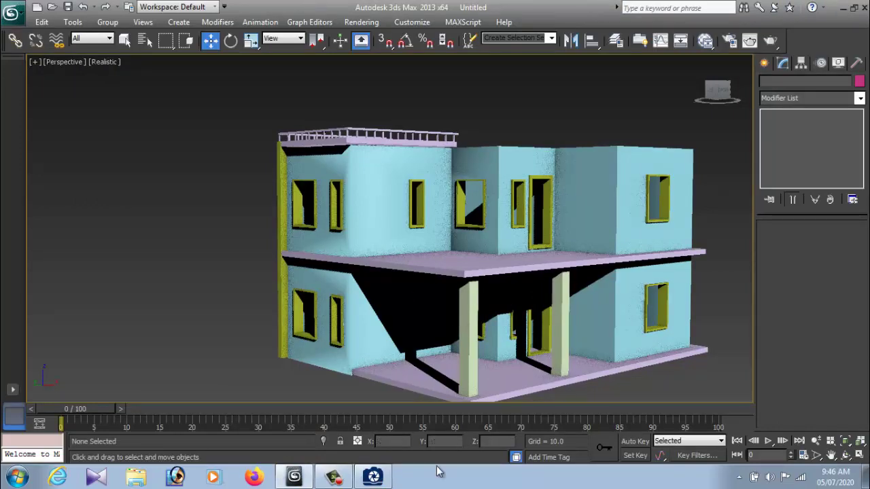
click(376, 481)
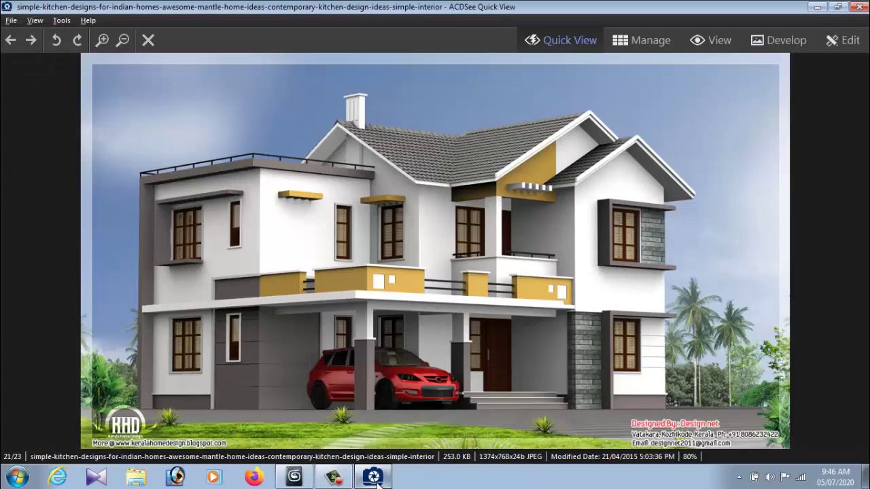
click(376, 481)
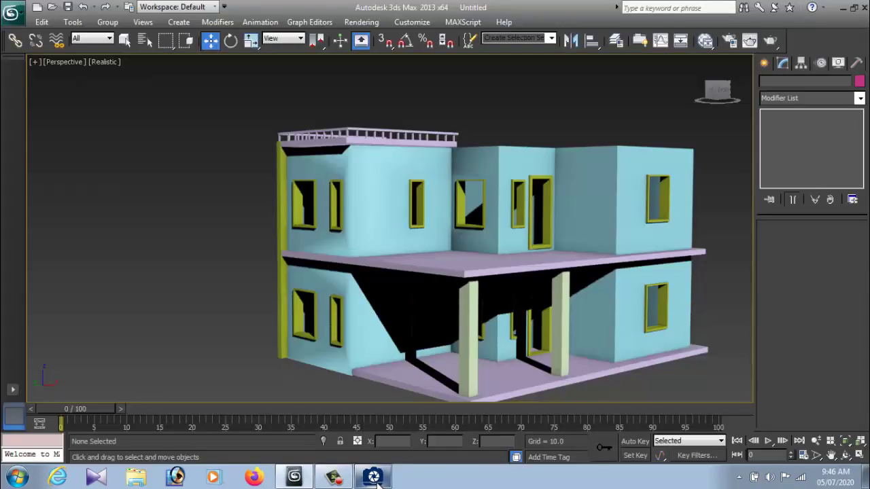
click(375, 481)
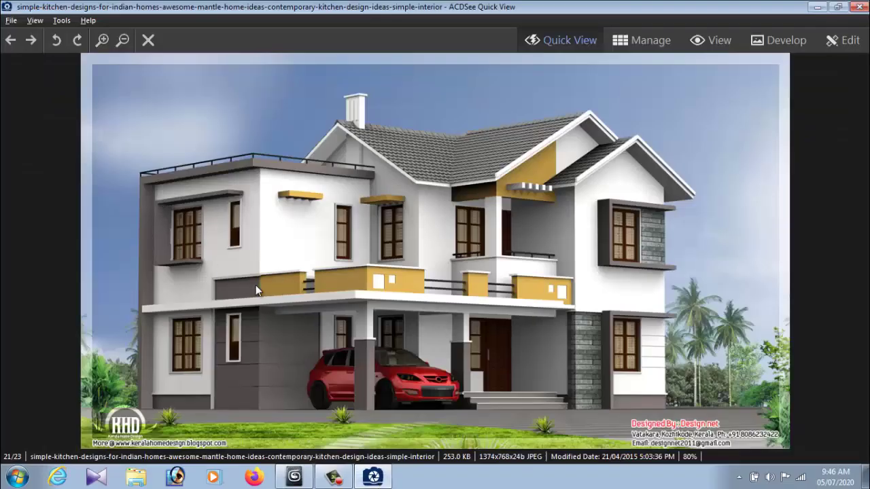
click(376, 481)
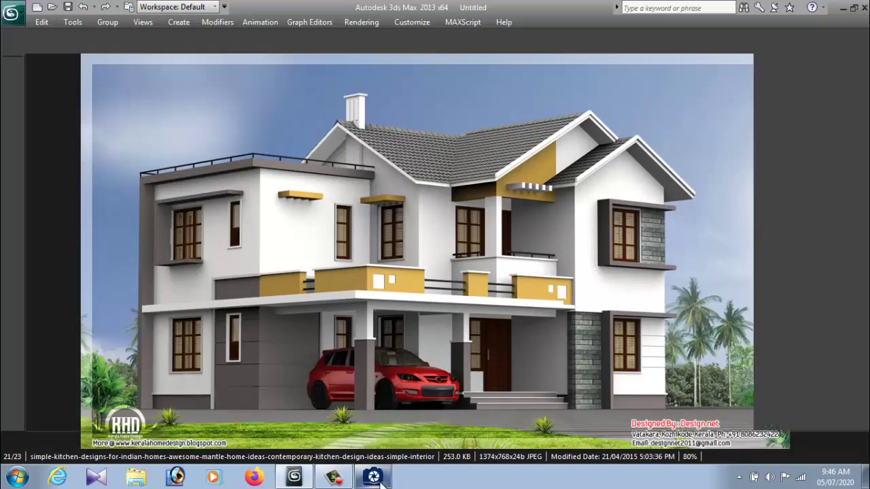
Clone roof slab Box037 as Box099 and lower it onto the first-floor slab.
mouse_move(398, 324)
alt+middle_down()
mouse_move(386, 345)
mouse_move(380, 314)
alt+middle_up()
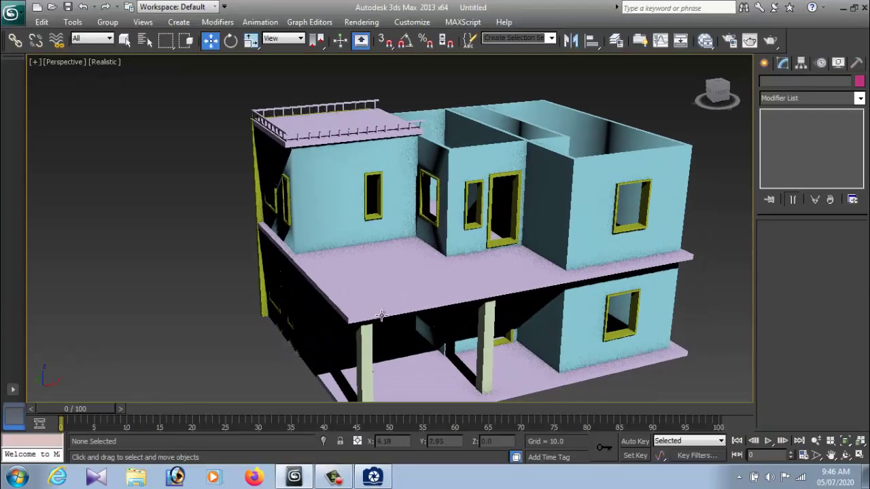
click(289, 147)
click(288, 146)
alt+middle_drag(329, 247, 346, 221)
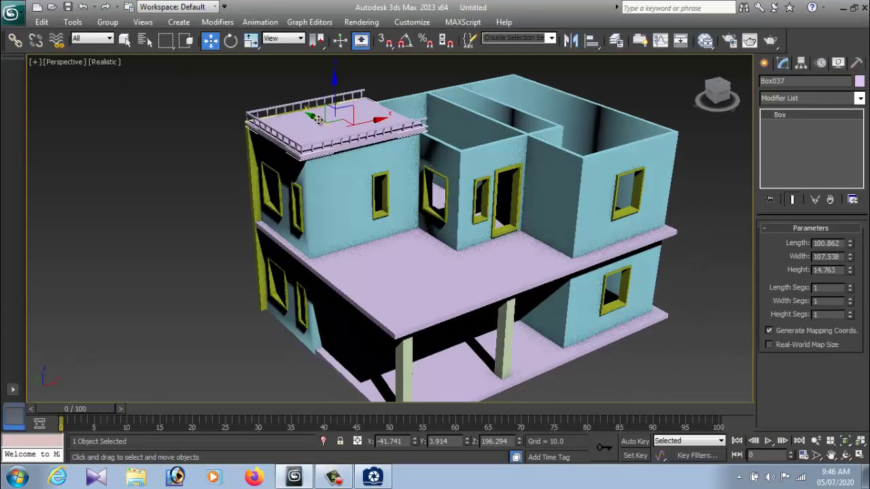
shift+drag(316, 119, 445, 217)
click(436, 292)
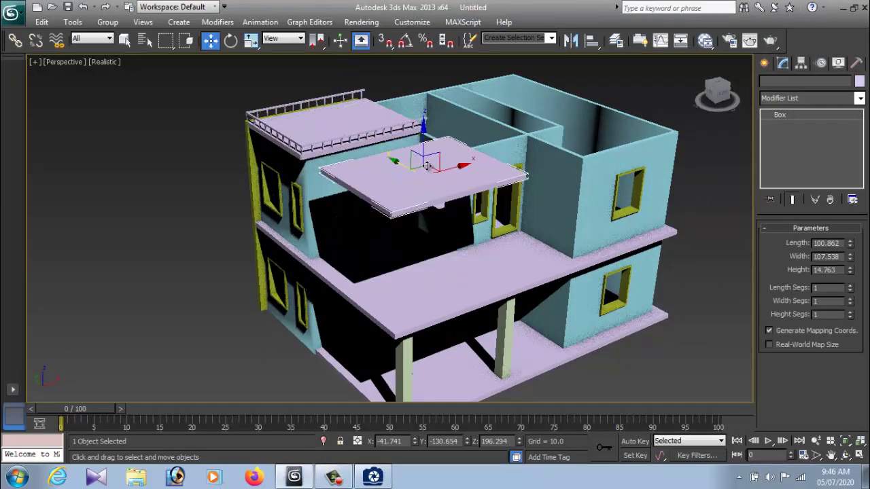
drag(423, 136, 422, 242)
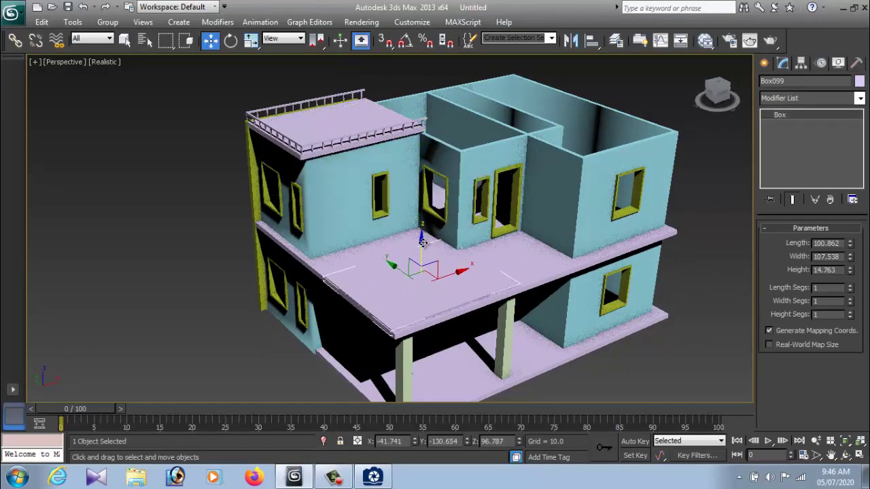
Non-uniformly scale Box099 down to a thin 25% upright parapet strip.
key(r)
drag(442, 293, 584, 239)
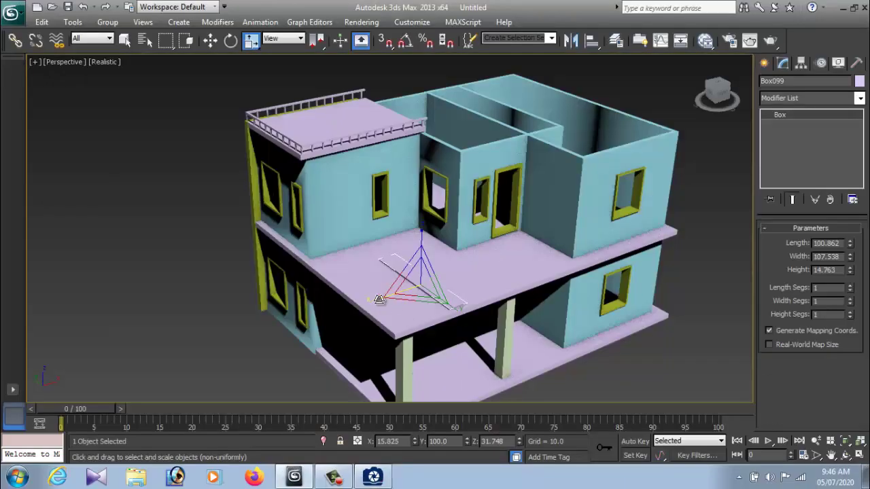
drag(379, 299, 373, 306)
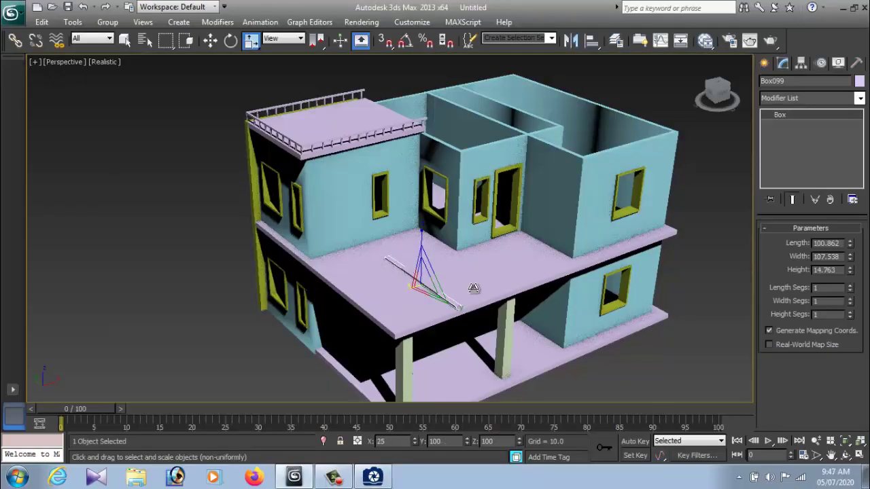
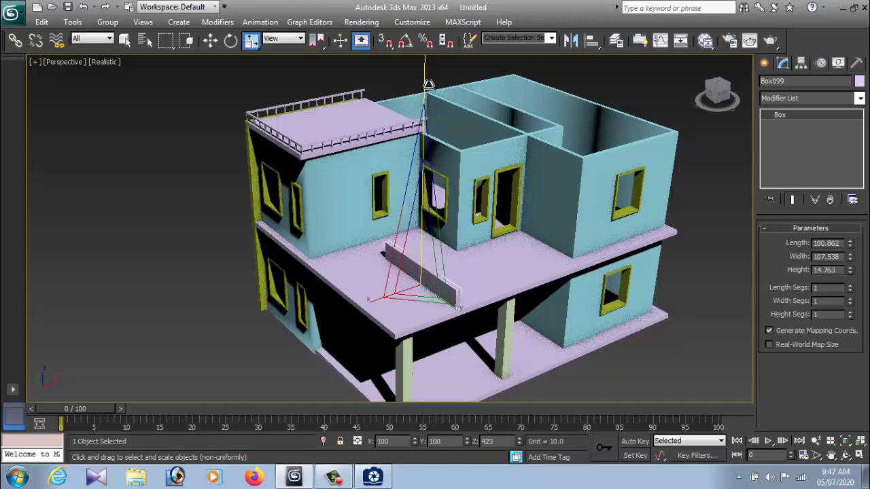
Scale the thin box up on Z into a standing wall and slide it along the balcony floor.
drag(421, 228, 423, 88)
key(w)
drag(455, 271, 405, 293)
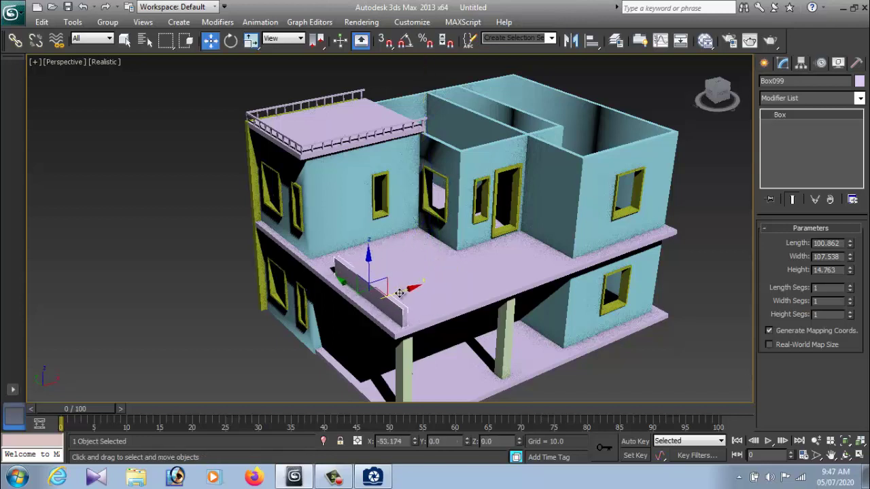
Shift the wall toward the balcony edge, comparing it with the reference house photo.
click(385, 480)
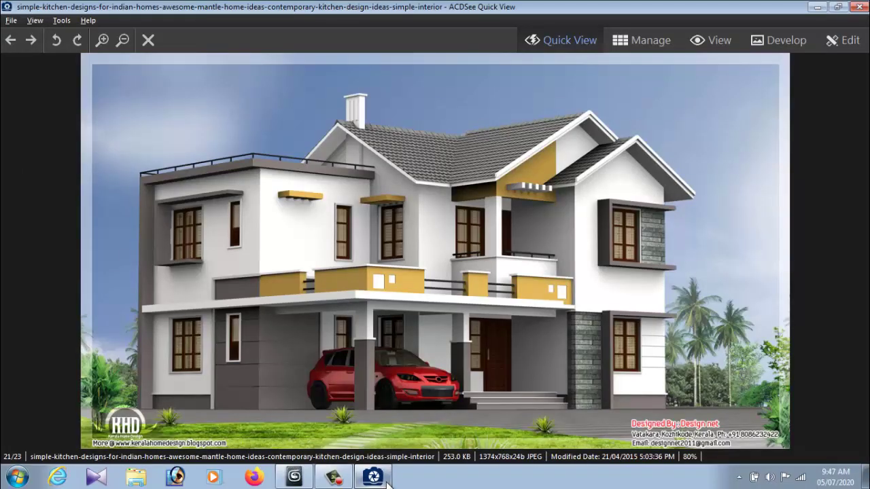
click(386, 480)
alt+middle_drag(449, 347, 327, 314)
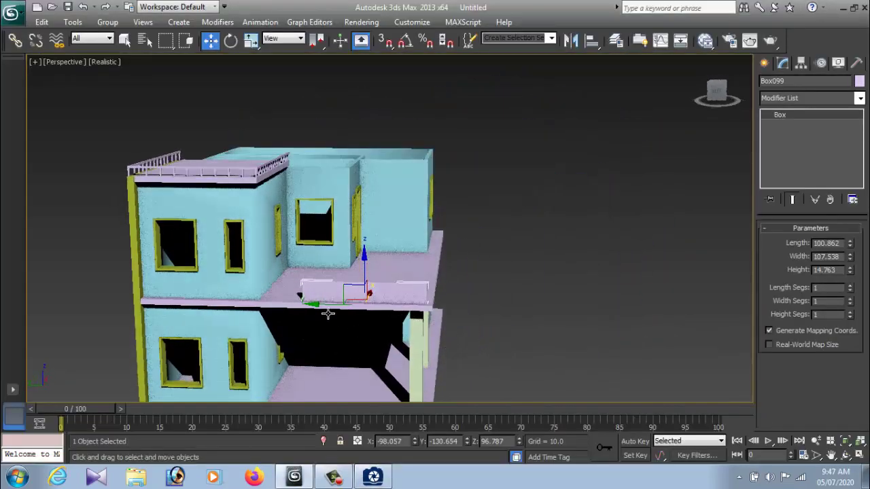
drag(318, 304, 258, 304)
mouse_move(333, 311)
alt+middle_down()
mouse_move(258, 345)
mouse_move(354, 290)
alt+middle_up()
drag(360, 288, 364, 286)
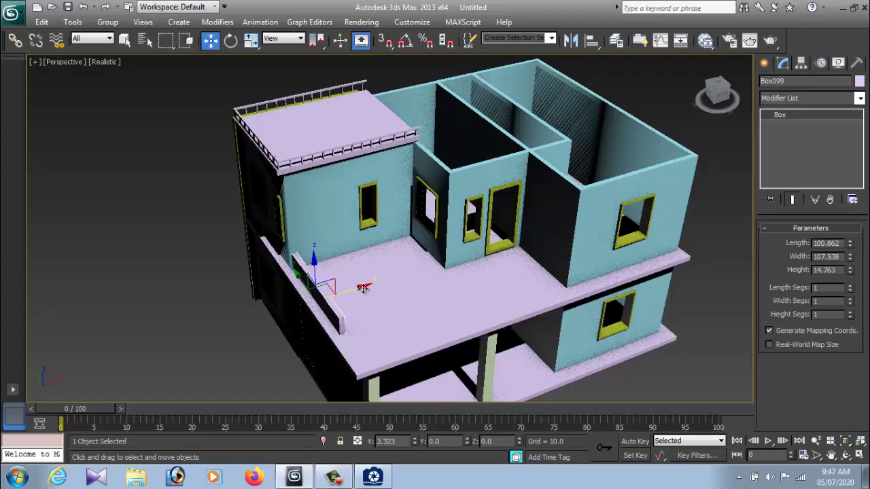
click(382, 484)
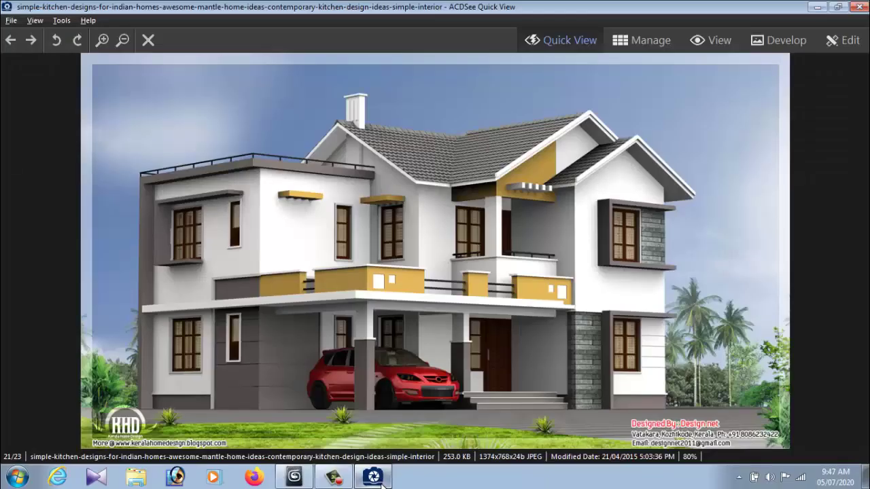
click(381, 484)
scroll(373, 325, up, 3)
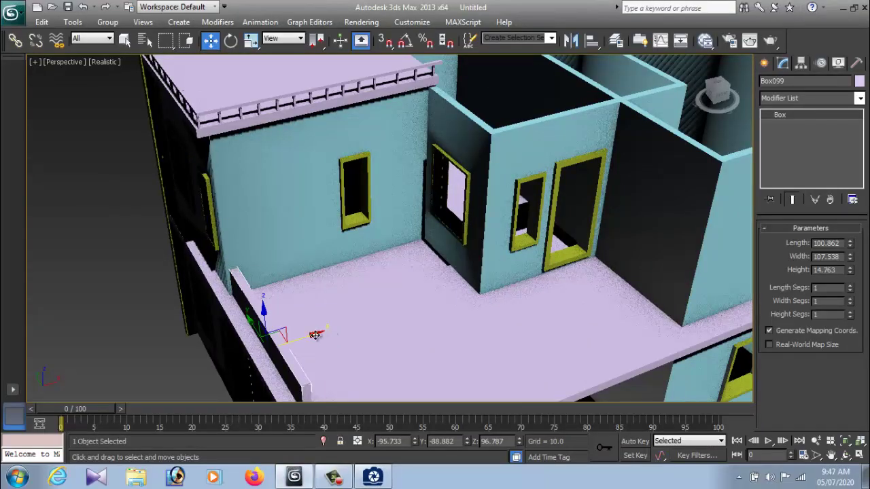
drag(314, 334, 310, 337)
Slide the wall further along the balcony edge and check it against the reference photo.
scroll(343, 338, down, 5)
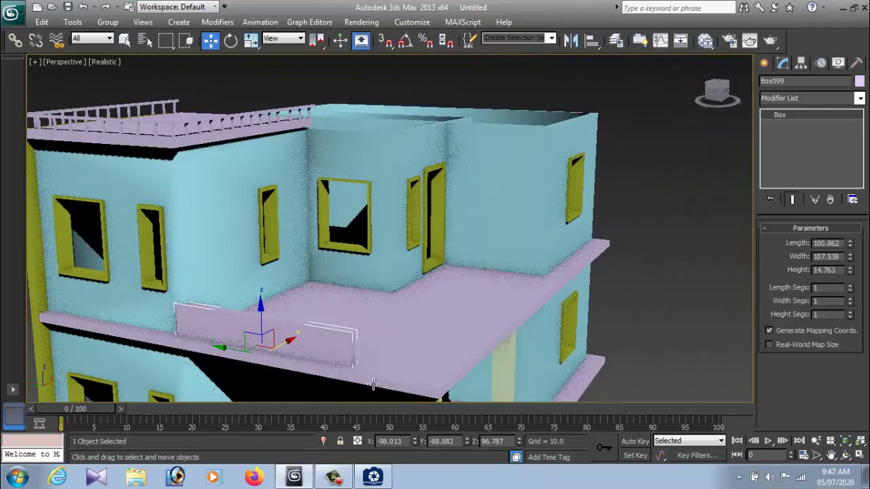
click(373, 480)
click(373, 480)
scroll(352, 374, up, 3)
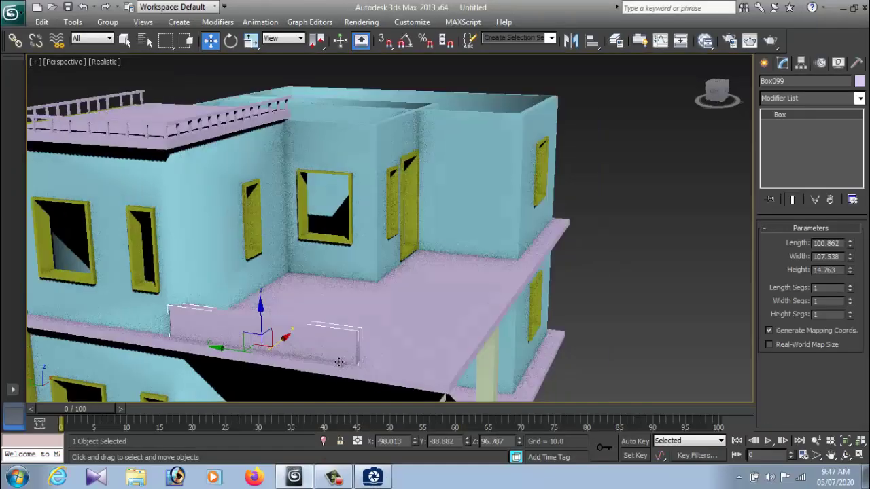
scroll(352, 375, up, 3)
drag(219, 358, 162, 361)
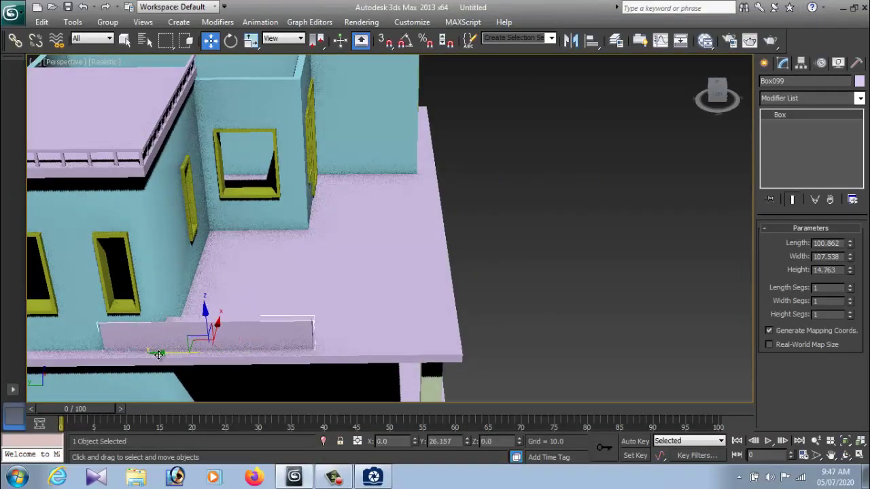
click(373, 478)
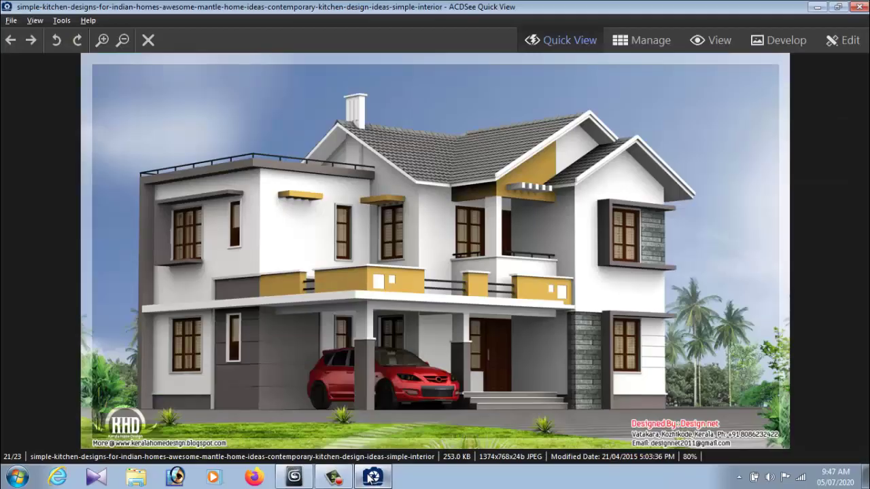
click(373, 478)
scroll(297, 365, up, 3)
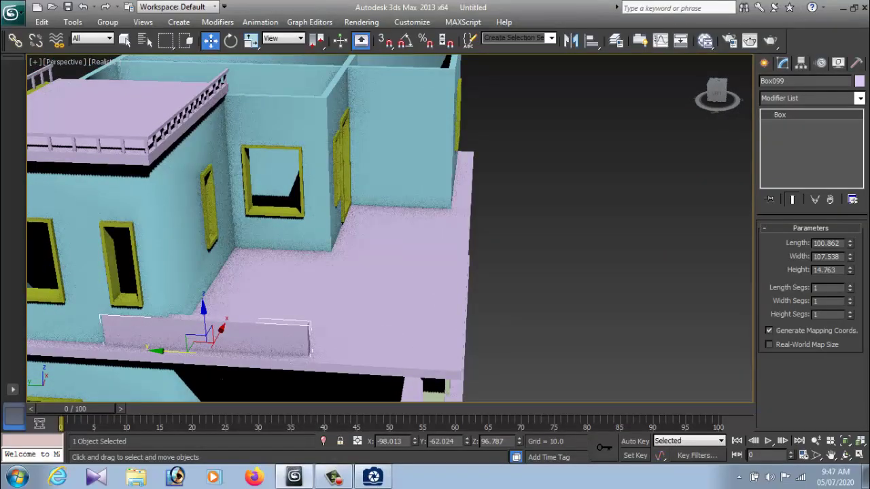
Tune the parapet Length (153, 207, 172, then about 185.8) and line its end up with the slab edge.
drag(849, 244, 853, 206)
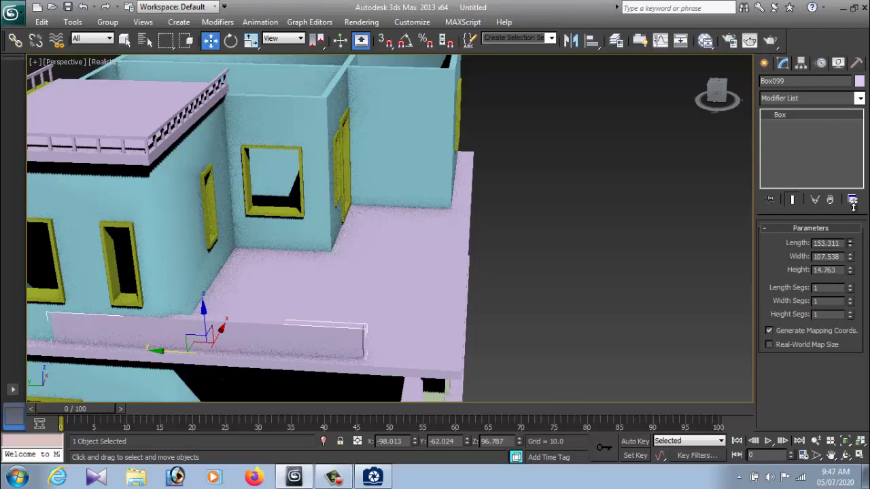
drag(158, 350, 191, 353)
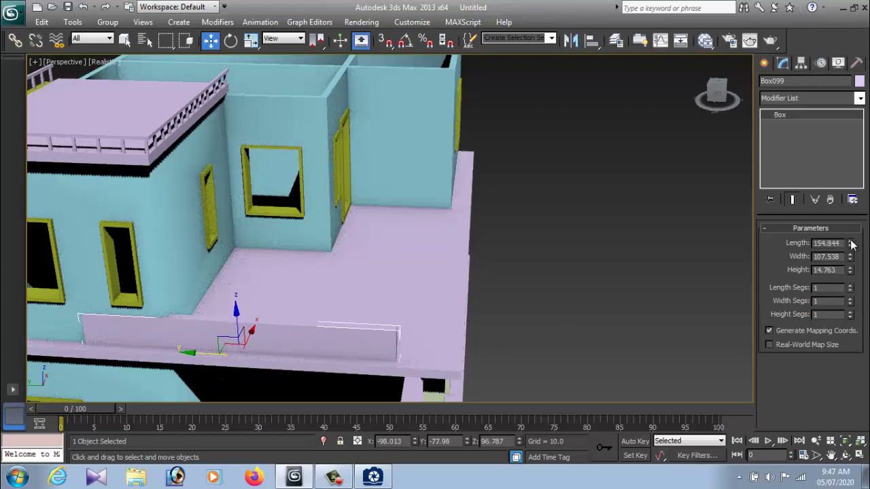
drag(851, 244, 853, 224)
drag(190, 352, 537, 353)
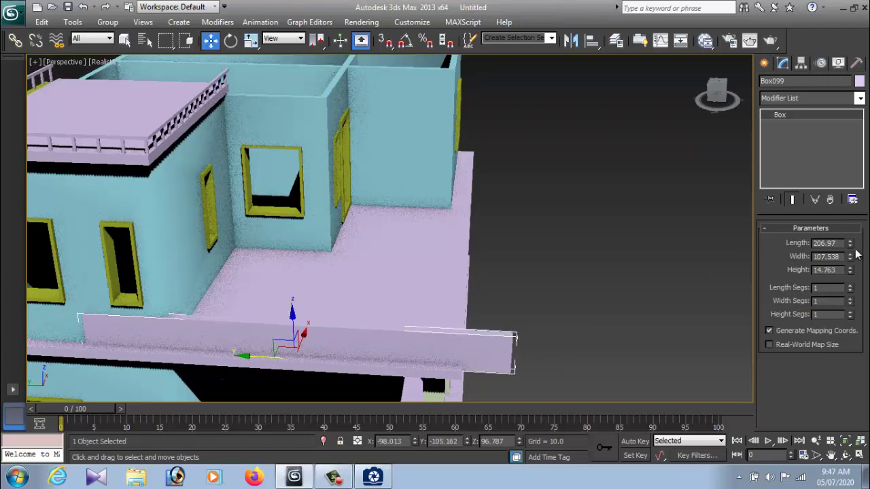
drag(851, 246, 851, 256)
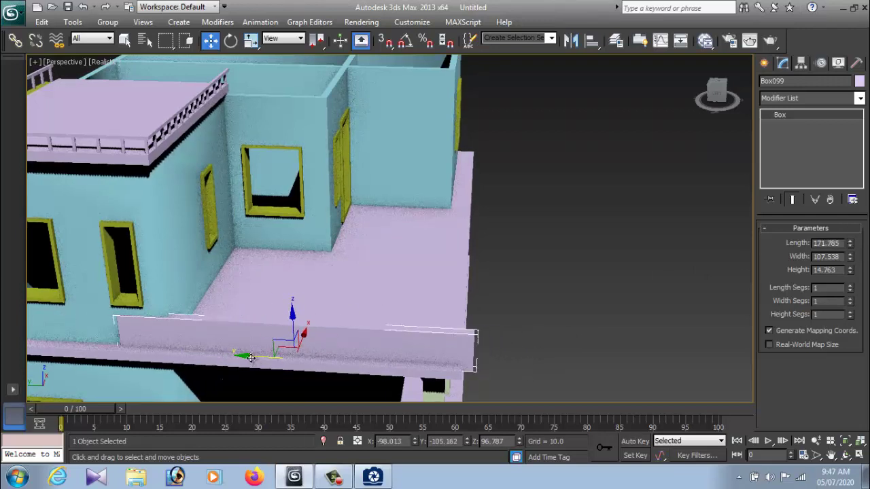
drag(250, 358, 234, 356)
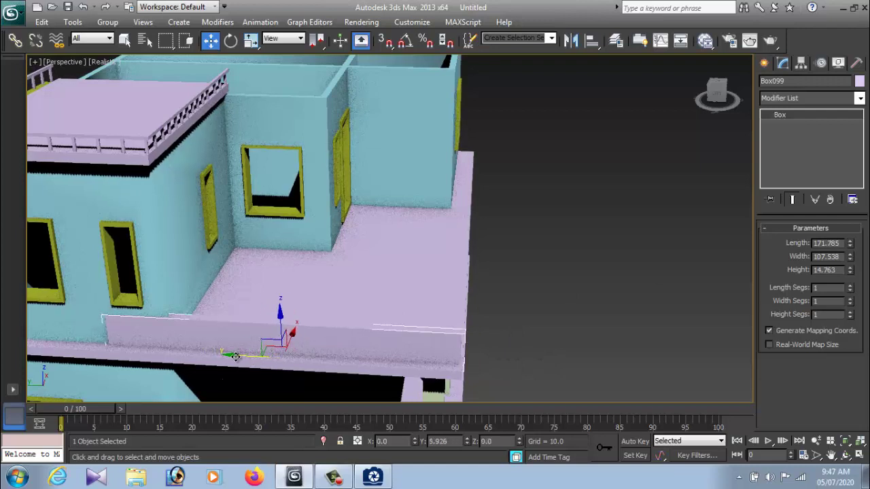
drag(849, 252, 851, 239)
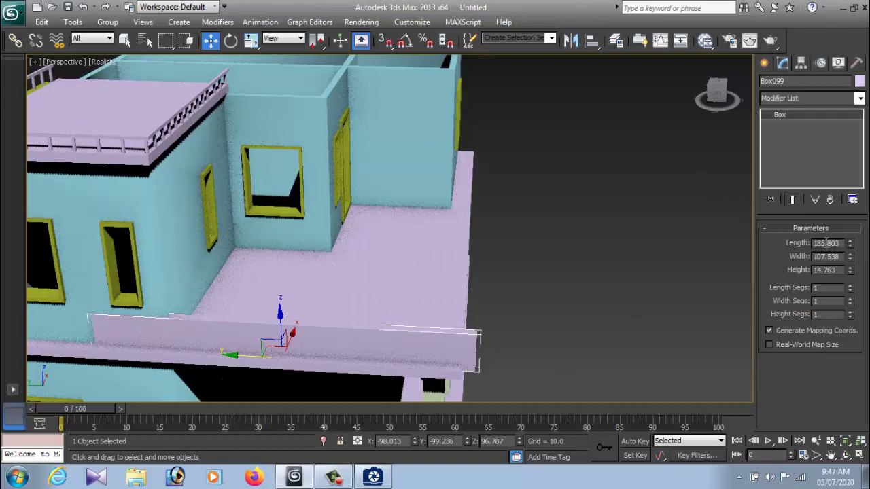
drag(242, 358, 222, 355)
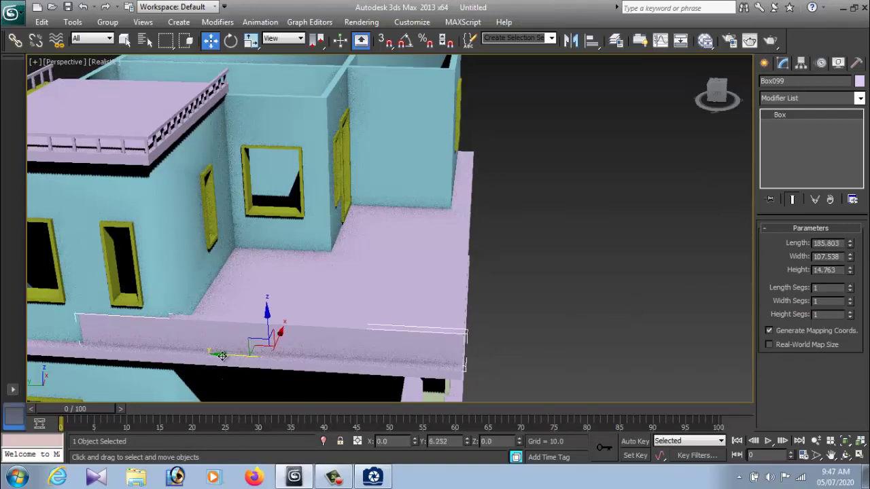
Deselect the parapet from a frontal view and bring up the reference house photo in ACDSee.
mouse_move(463, 354)
alt+middle_down()
mouse_move(470, 351)
mouse_move(456, 330)
mouse_move(413, 361)
mouse_move(418, 381)
alt+middle_up()
click(661, 297)
scroll(456, 326, down, 2)
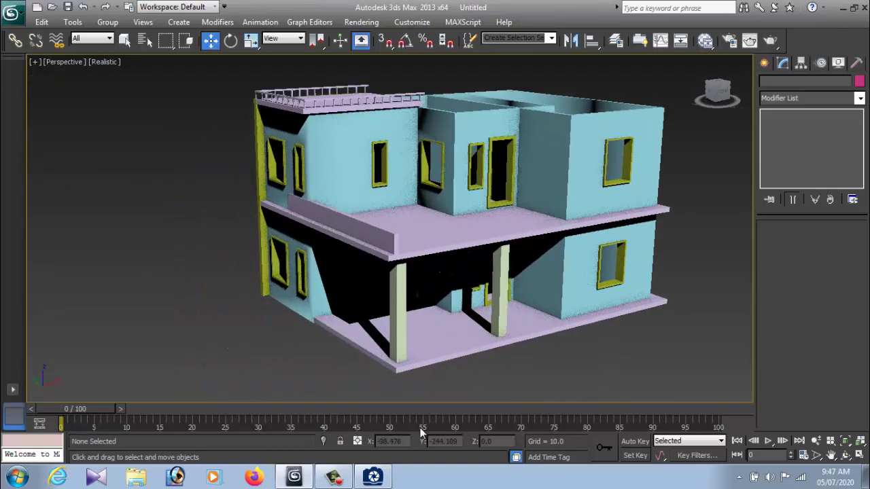
click(377, 479)
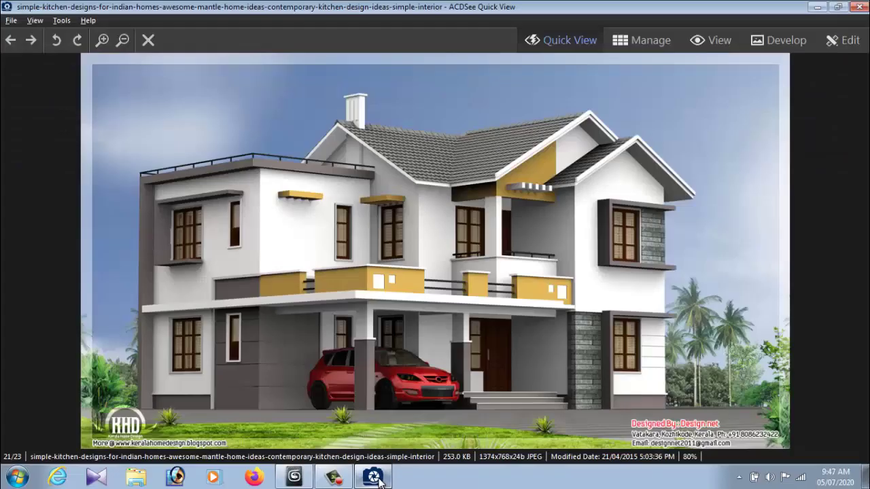
Make a copy of the balcony parapet after cancelling an accidental floor slab copy.
click(377, 479)
alt+middle_drag(380, 339, 385, 313)
click(385, 309)
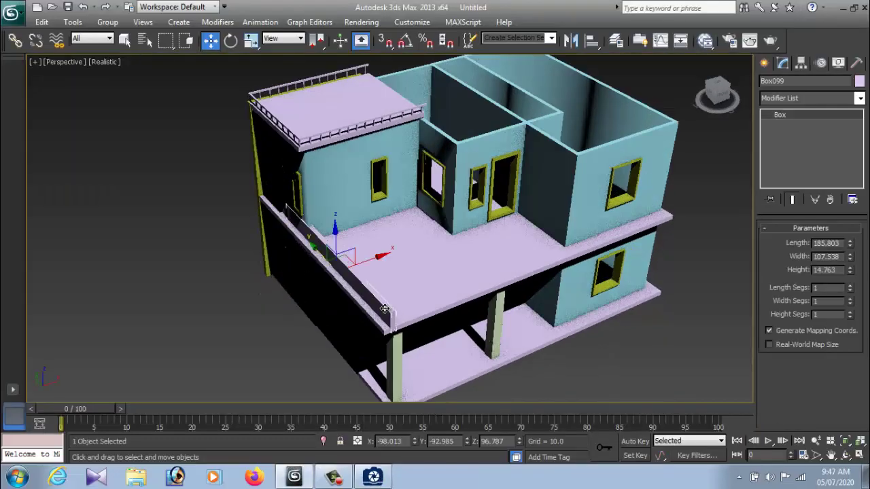
shift+drag(314, 253, 372, 309)
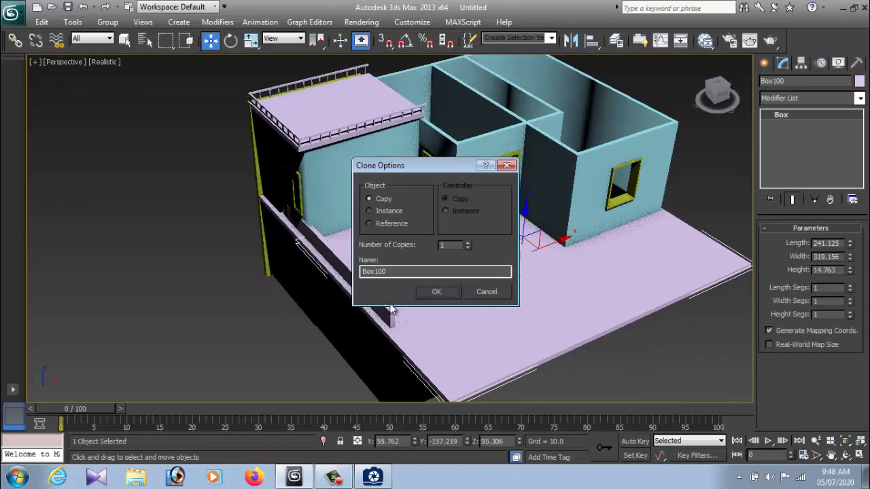
click(485, 291)
click(334, 265)
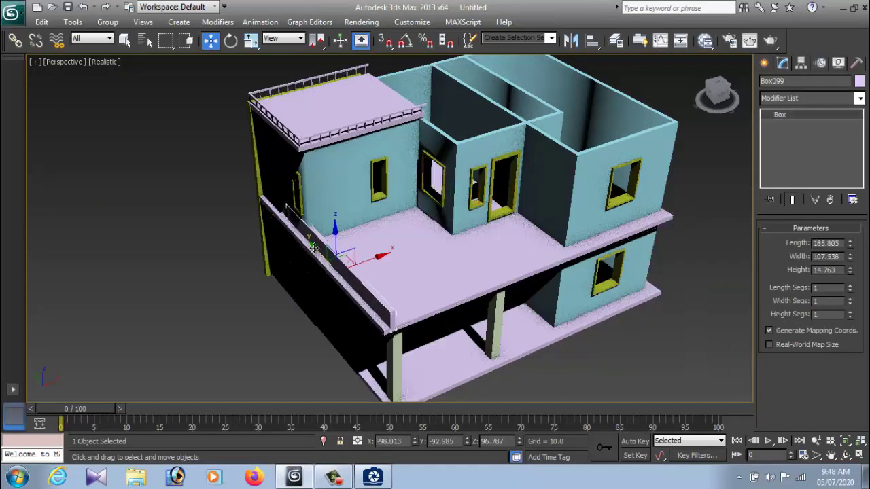
shift+drag(314, 247, 370, 302)
click(442, 291)
Rotate the copied parapet exactly 90 degrees around the vertical axis.
mouse_move(442, 291)
alt+middle_down()
mouse_move(459, 280)
mouse_move(451, 260)
alt+middle_up()
key(e)
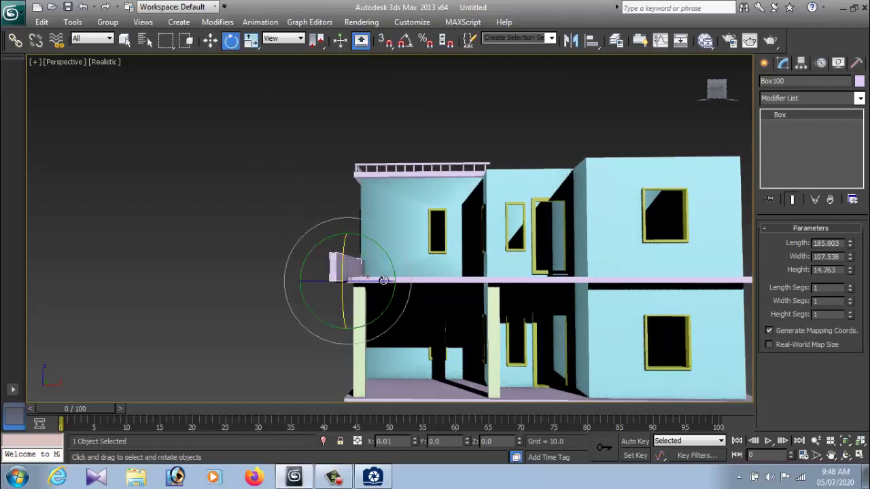
mouse_move(383, 280)
mouse_down()
mouse_move(474, 284)
mouse_move(469, 327)
mouse_up()
text(90)
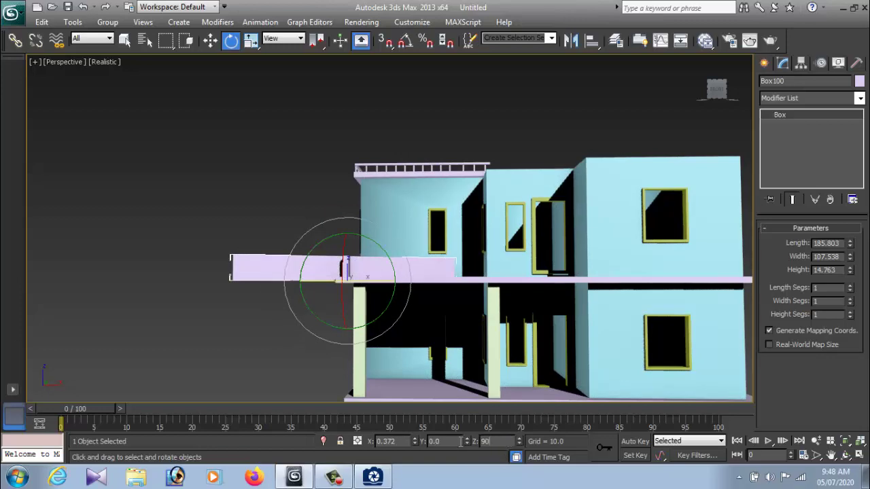
text(0)
key(Return)
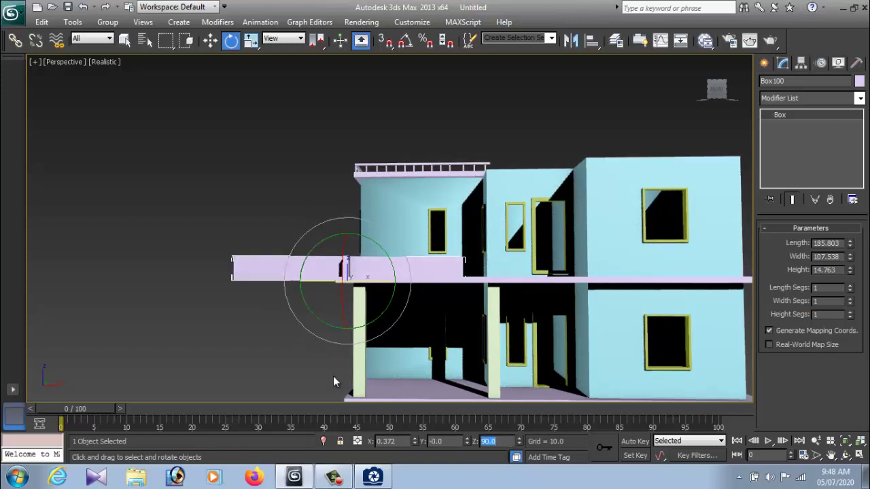
Move the rotated parapet copy onto the balcony's side edge.
alt+middle_drag(313, 332, 356, 365)
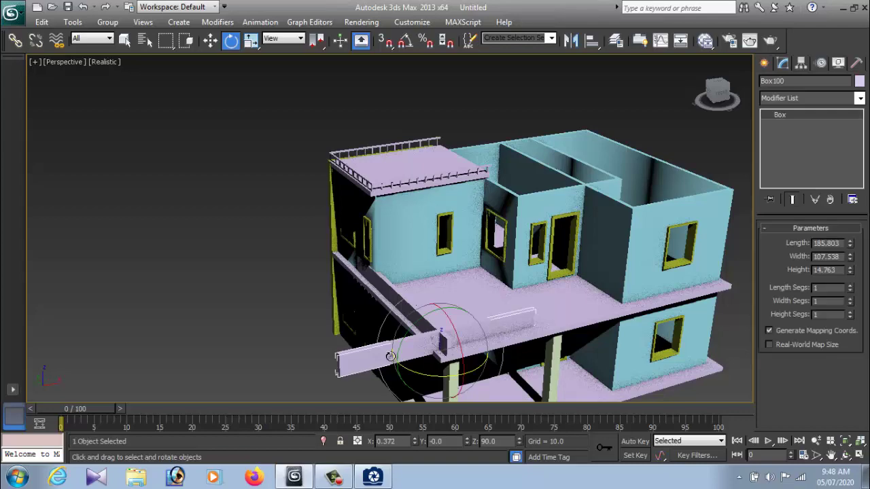
key(w)
alt+middle_drag(481, 358, 364, 267)
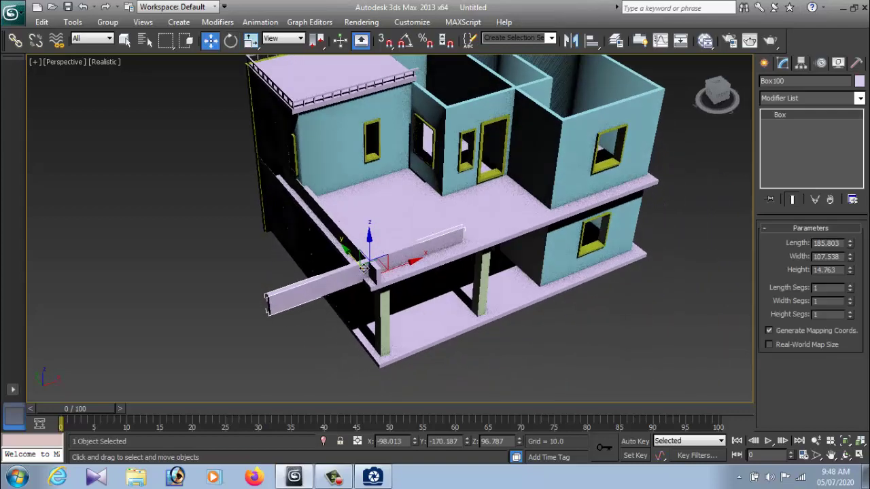
drag(348, 255, 409, 303)
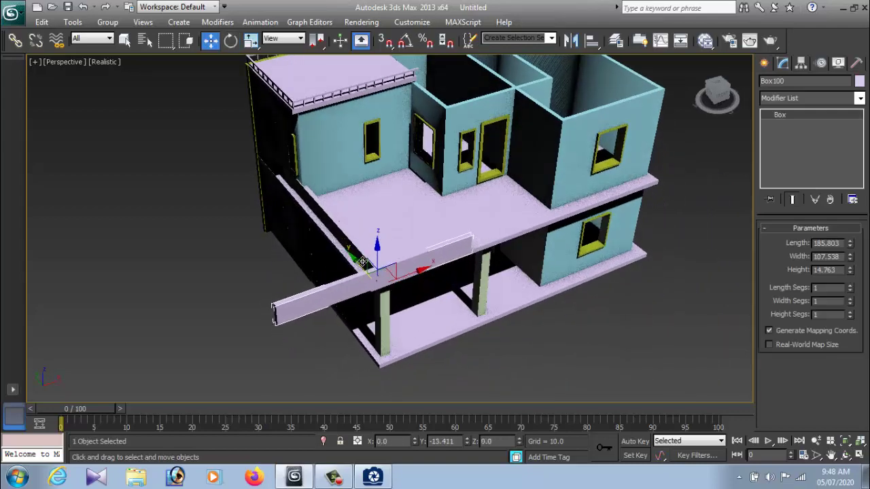
scroll(409, 302, up, 5)
drag(398, 374, 643, 280)
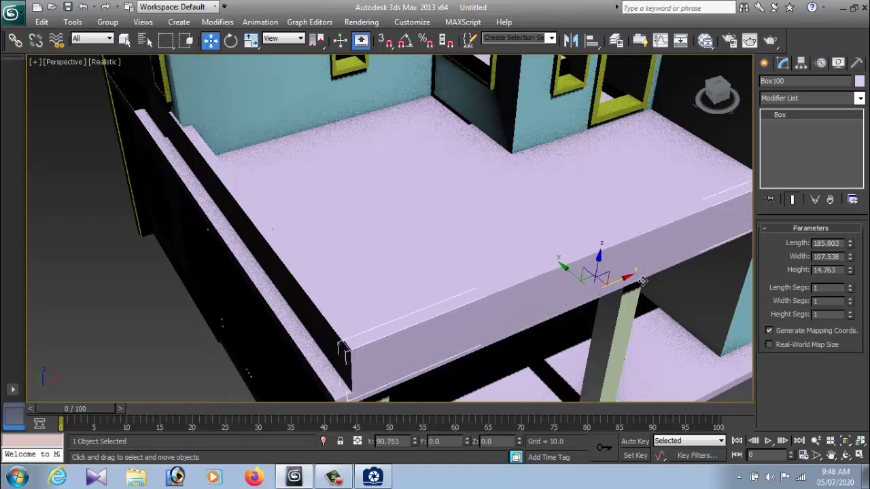
scroll(643, 283, down, 2)
alt+middle_drag(651, 291, 853, 259)
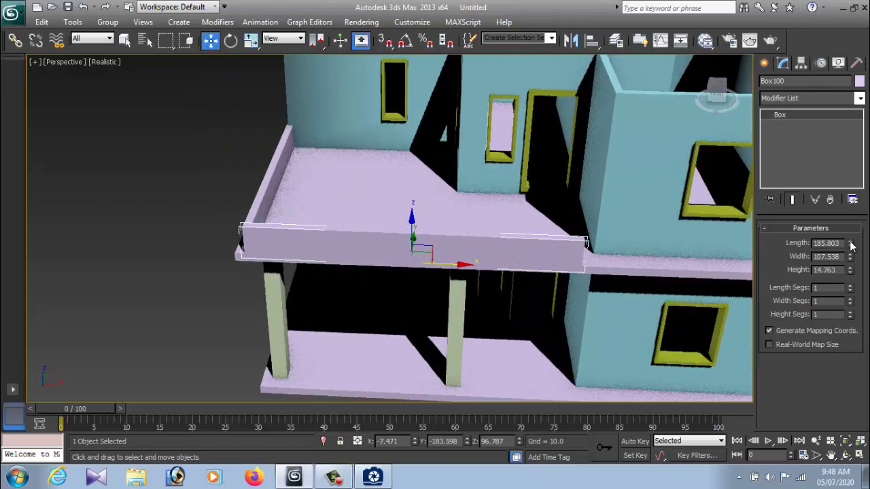
Lengthen the front parapet to 200.667 and slide it right along the slab edge.
drag(851, 244, 811, 248)
drag(462, 265, 477, 267)
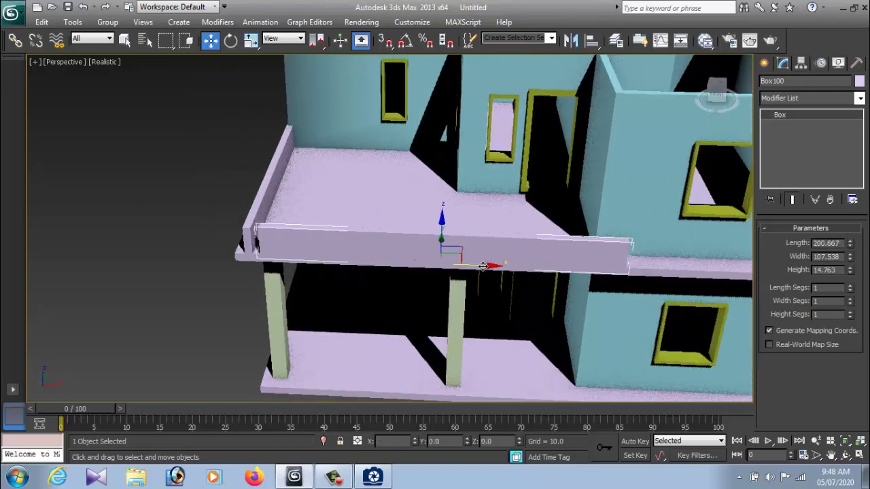
click(380, 480)
click(385, 483)
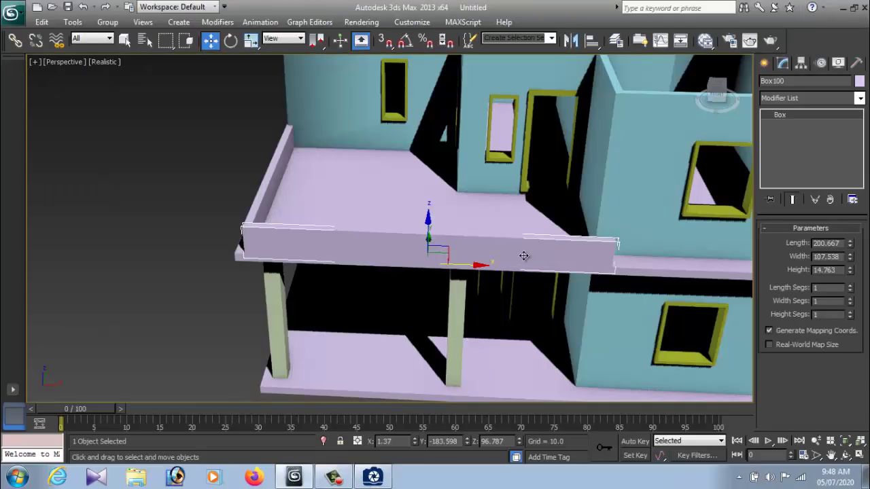
click(567, 223)
mouse_move(601, 213)
alt+middle_down()
mouse_move(659, 227)
mouse_move(559, 180)
mouse_move(565, 209)
alt+middle_up()
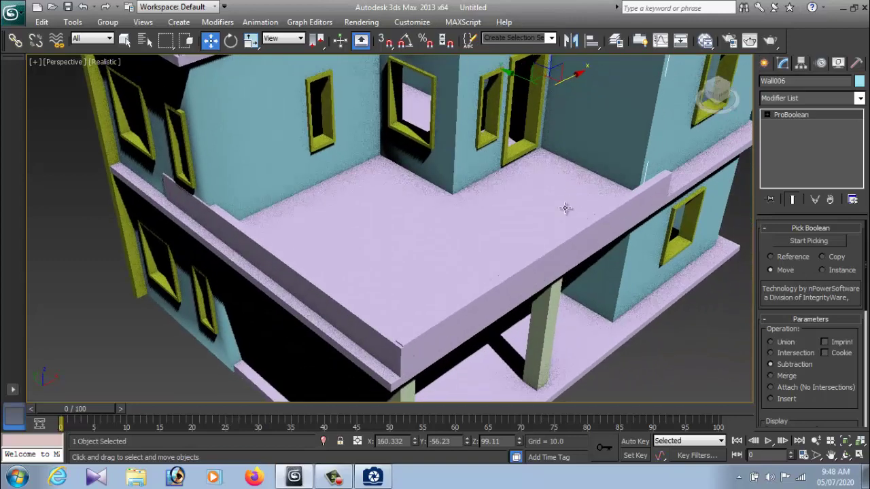
Shift the long floor slab slightly left after checking the reference house photo.
click(565, 208)
click(373, 476)
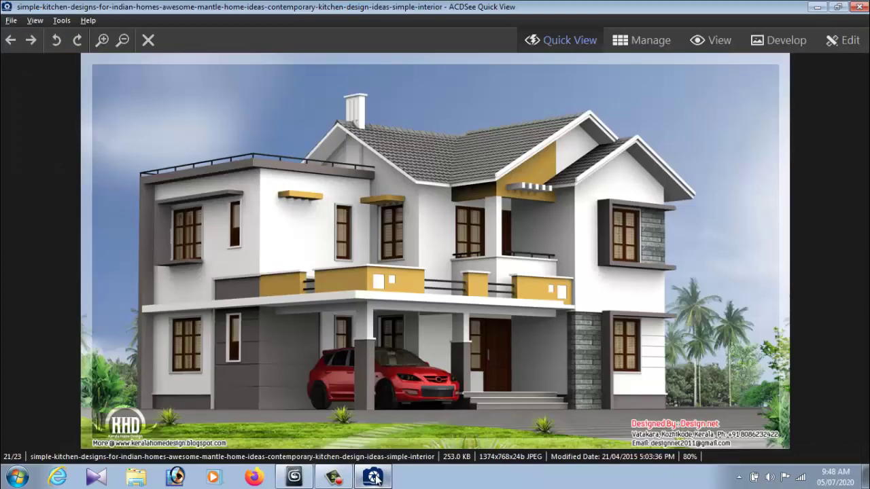
click(374, 477)
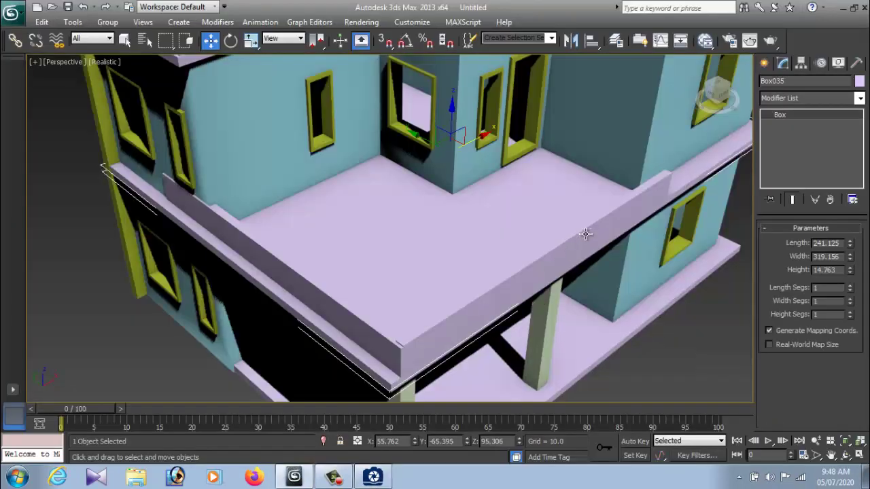
mouse_move(568, 237)
middle_down()
mouse_move(607, 236)
mouse_move(562, 244)
mouse_move(534, 273)
middle_up()
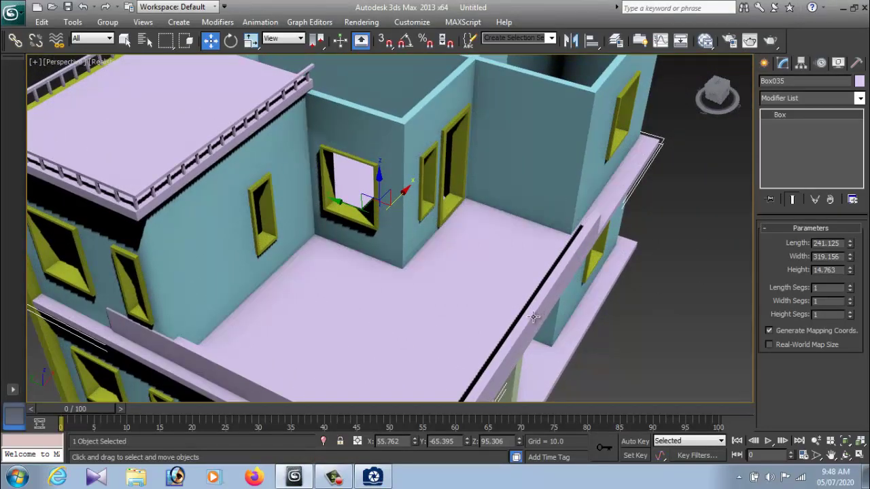
mouse_move(534, 317)
alt+middle_down()
mouse_move(521, 330)
mouse_move(564, 299)
alt+middle_up()
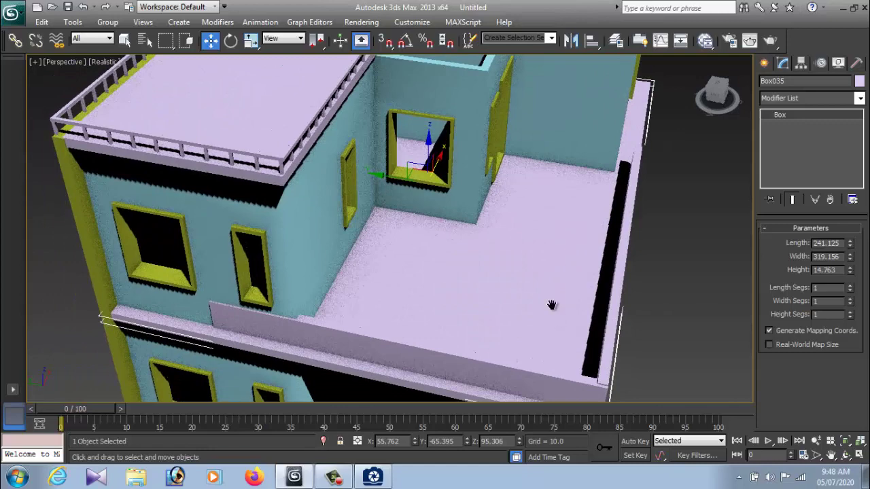
scroll(551, 305, down, 2)
scroll(548, 336, down, 2)
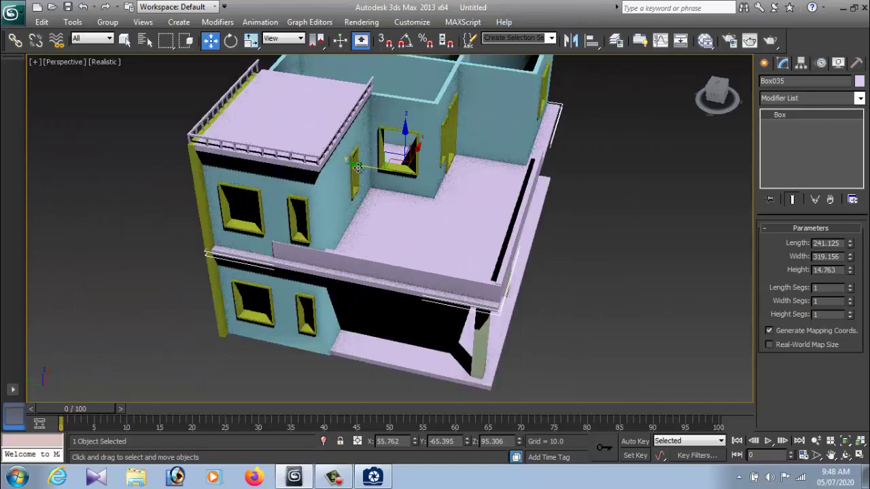
drag(357, 168, 346, 168)
mouse_move(511, 277)
alt+middle_down()
mouse_move(510, 211)
mouse_move(474, 255)
mouse_move(503, 279)
alt+middle_up()
Shorten the balcony edge parapet slightly and move both parapets flush onto the slab edge.
click(474, 255)
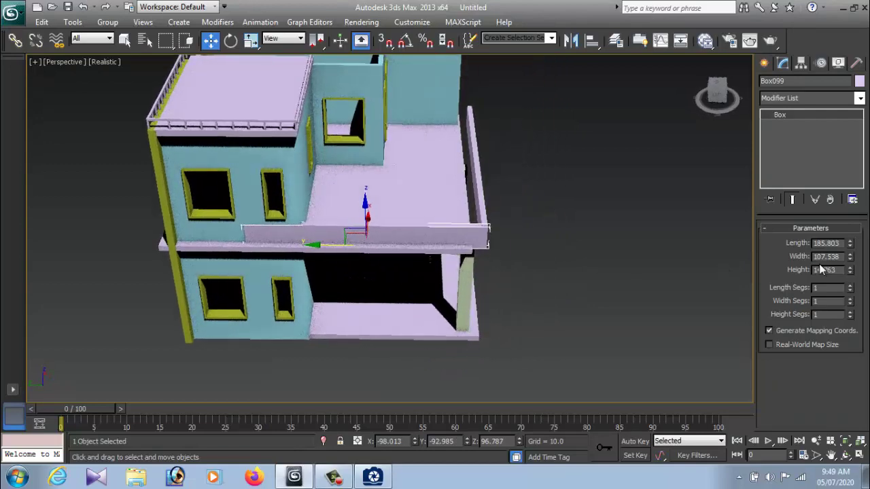
drag(849, 243, 849, 254)
scroll(537, 263, up, 3)
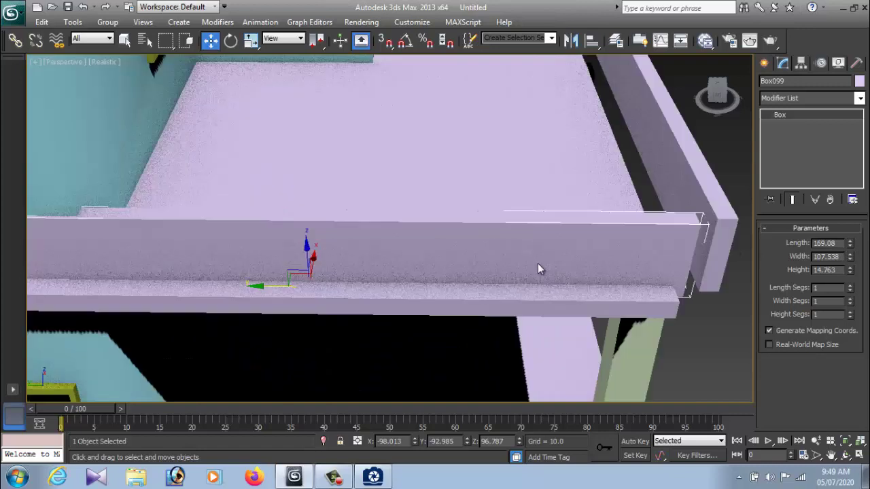
drag(297, 258, 287, 257)
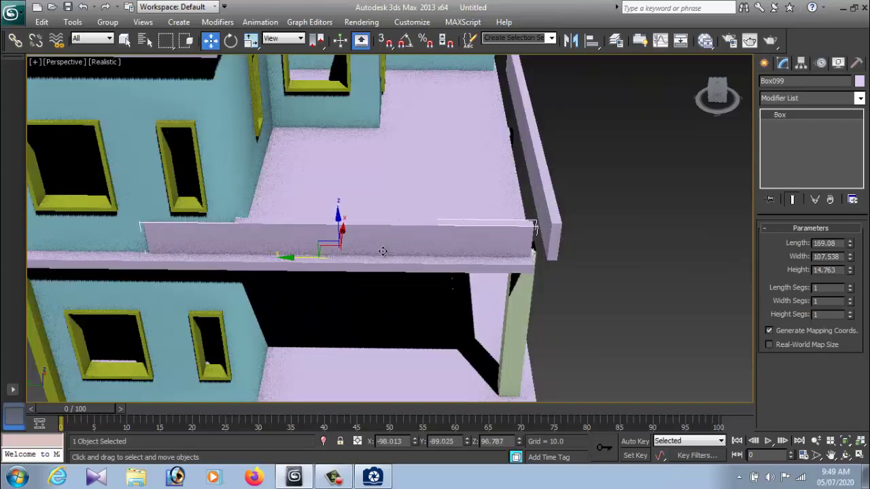
click(541, 229)
drag(481, 150, 454, 152)
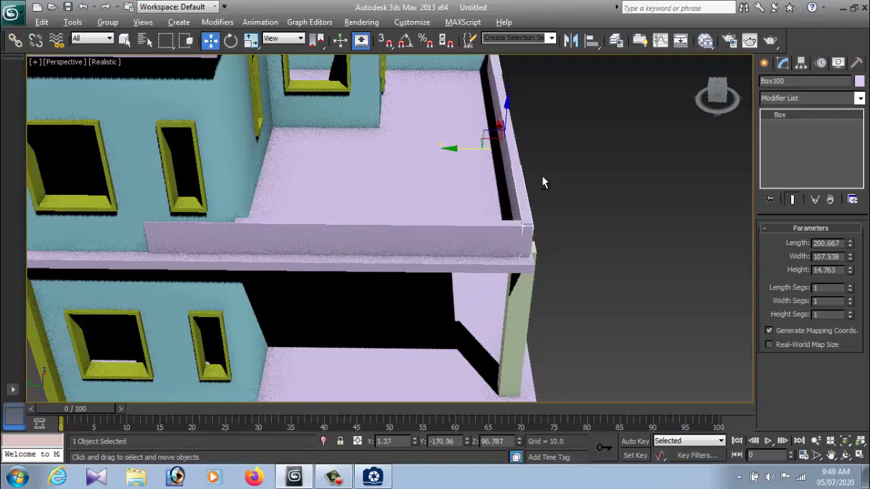
Shift the two upper walls together slightly along Y.
alt+middle_drag(542, 182, 480, 168)
scroll(649, 259, up, 3)
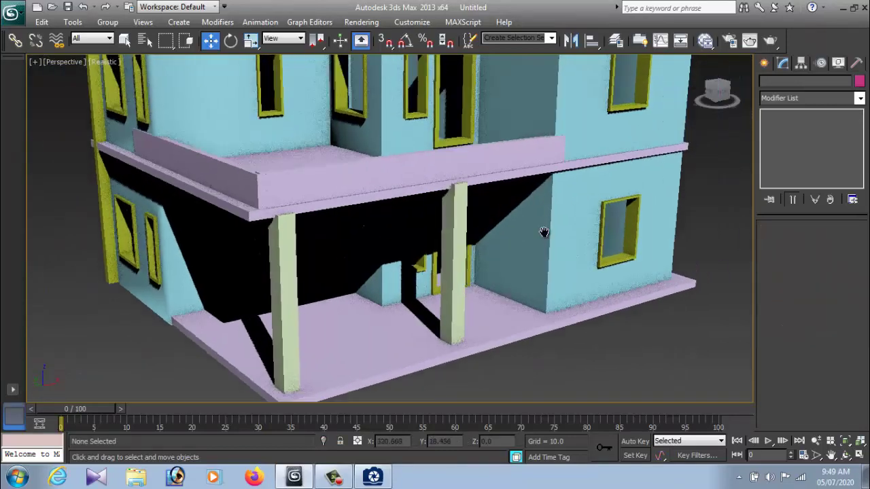
scroll(537, 235, up, 3)
mouse_move(549, 181)
alt+middle_down()
mouse_move(583, 224)
mouse_move(557, 182)
mouse_move(596, 296)
alt+middle_up()
click(510, 241)
mouse_move(510, 242)
alt+middle_down()
mouse_move(527, 245)
mouse_move(596, 178)
mouse_move(578, 252)
mouse_move(444, 177)
alt+middle_up()
ctrl+click(567, 124)
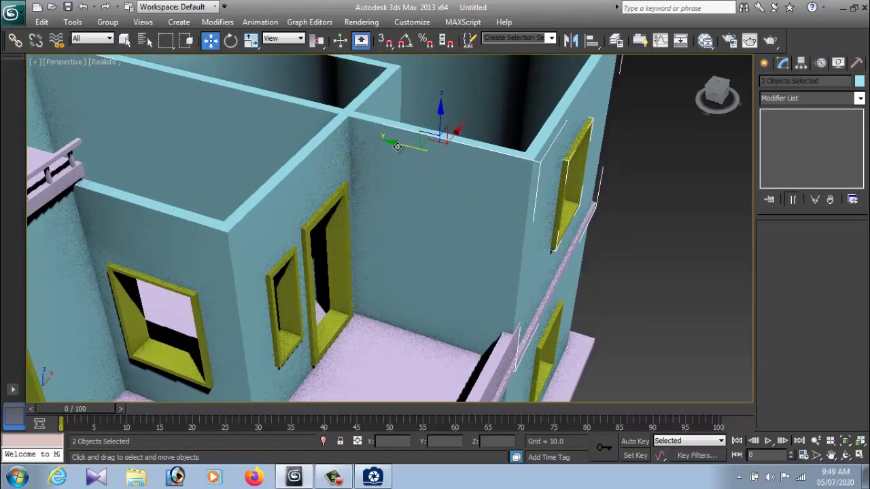
drag(399, 147, 399, 148)
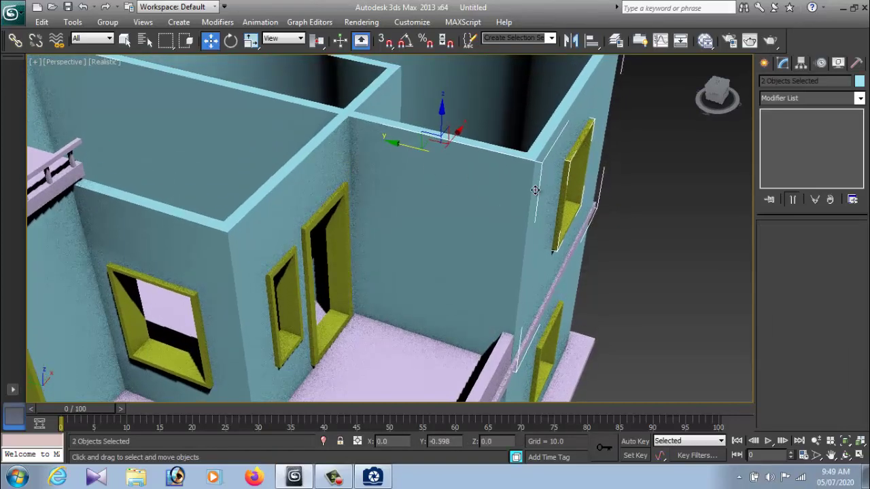
click(593, 251)
Review the whole two-storey building against the reference house photo.
scroll(585, 251, down, 5)
mouse_move(580, 252)
alt+middle_down()
mouse_move(518, 258)
mouse_move(502, 239)
mouse_move(535, 278)
mouse_move(594, 262)
alt+middle_up()
scroll(595, 266, up, 4)
scroll(596, 269, down, 6)
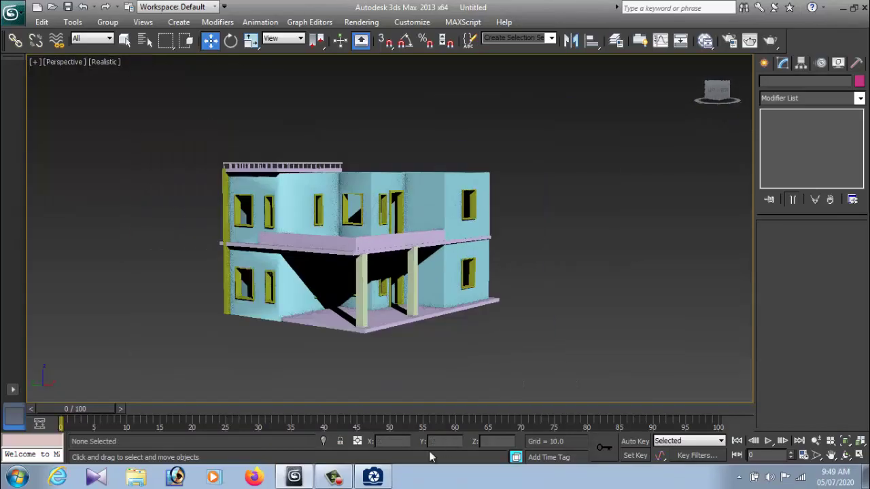
click(368, 482)
click(367, 481)
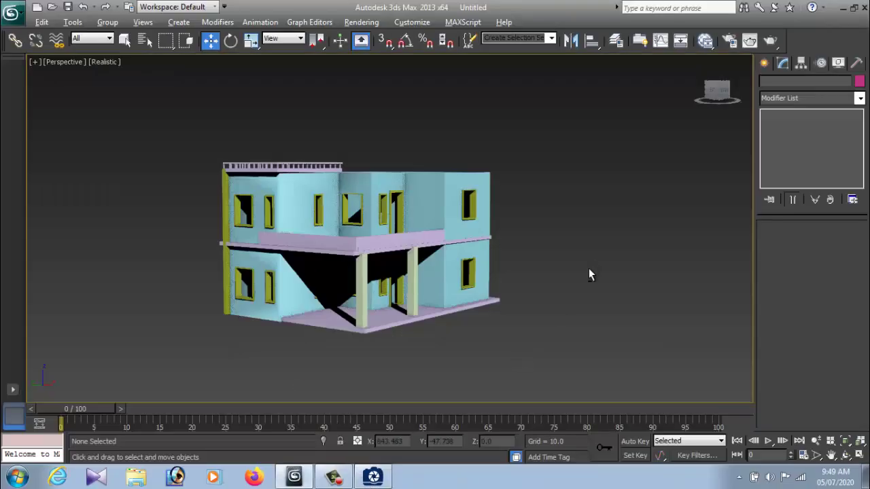
alt+middle_drag(588, 268, 493, 282)
scroll(495, 282, up, 5)
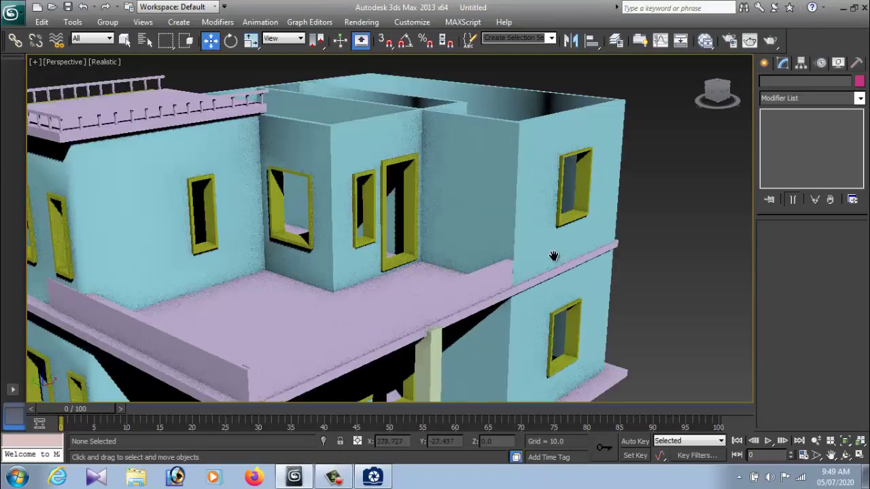
alt+middle_drag(553, 252, 398, 252)
Select the front balcony parapet and long floor slab to inspect them, then deselect.
click(398, 252)
scroll(523, 256, up, 2)
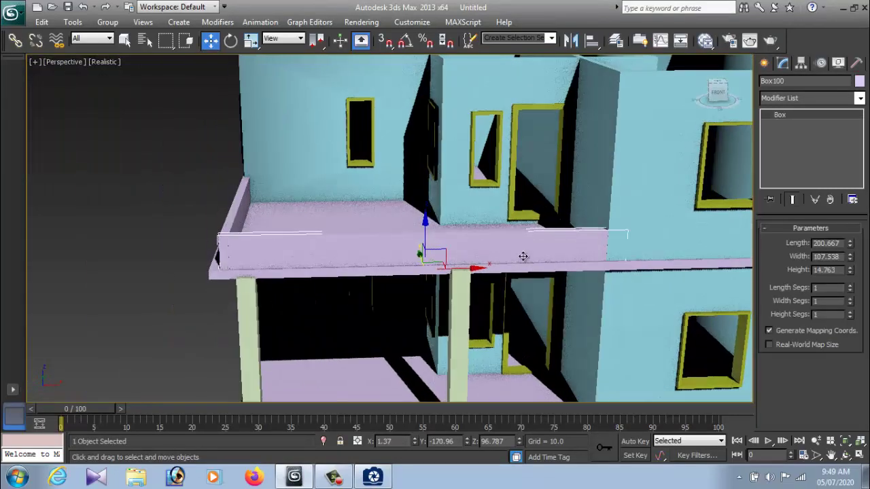
click(590, 270)
scroll(590, 270, down, 2)
scroll(566, 245, down, 3)
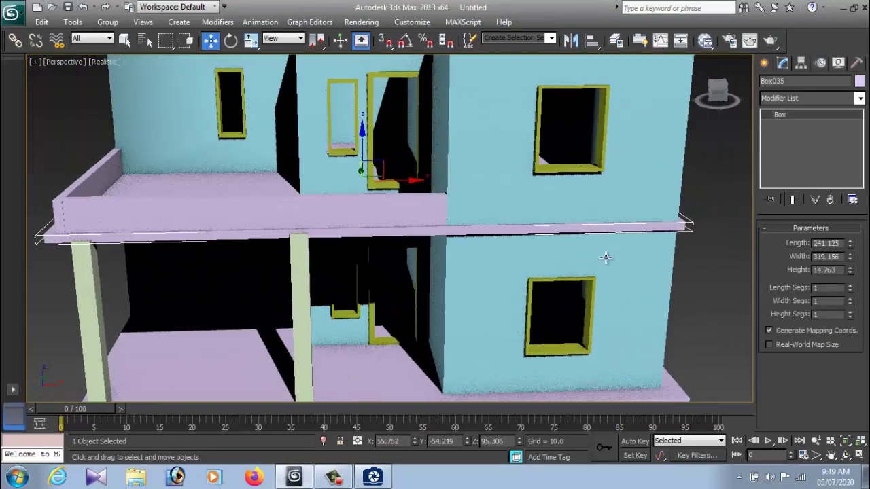
click(695, 278)
Move both porch columns to the left and compare the building with the reference photo.
mouse_move(343, 265)
alt+middle_down()
mouse_move(443, 279)
mouse_move(513, 197)
mouse_move(504, 217)
alt+middle_up()
click(505, 207)
click(395, 229)
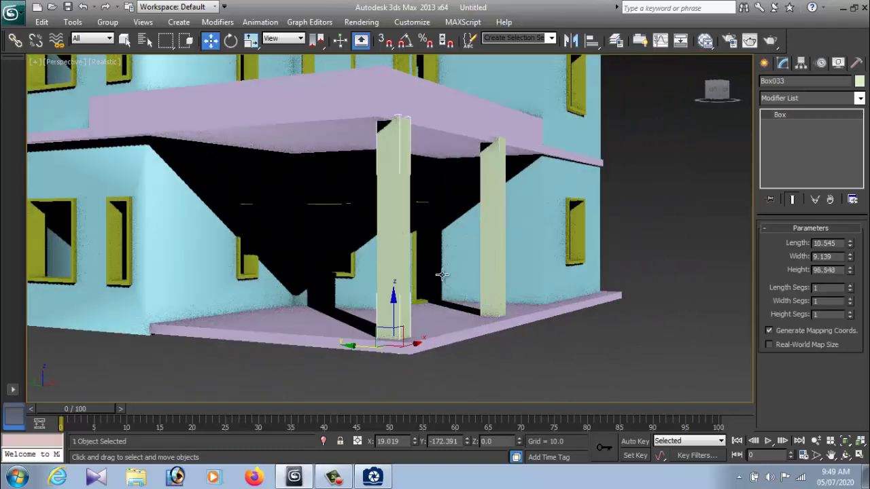
ctrl+click(491, 269)
drag(398, 233, 389, 233)
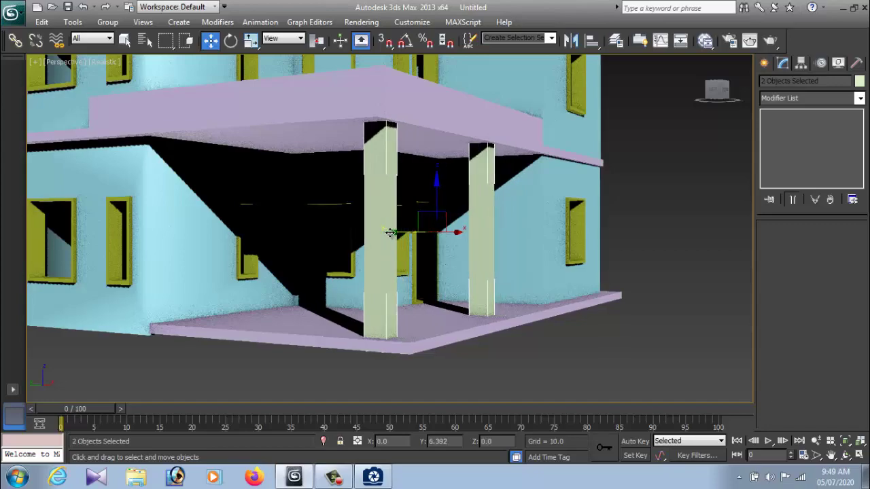
click(353, 320)
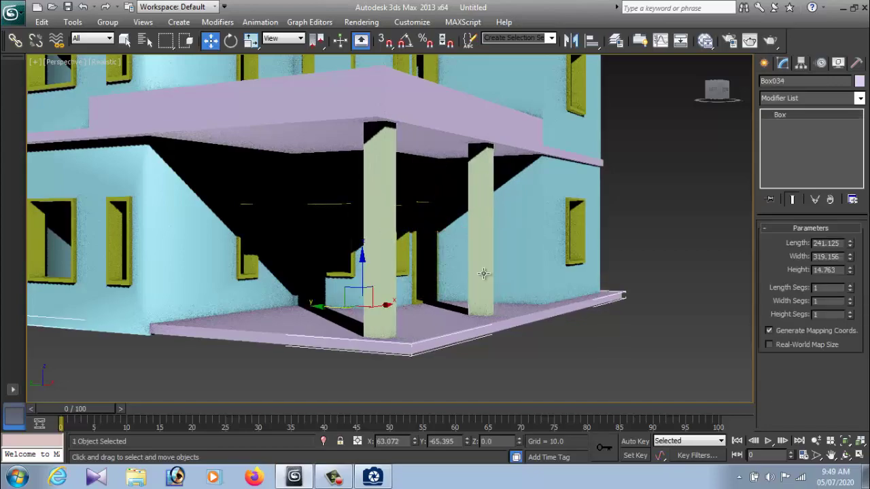
mouse_move(353, 320)
alt+middle_down()
mouse_move(422, 256)
mouse_move(427, 328)
alt+middle_up()
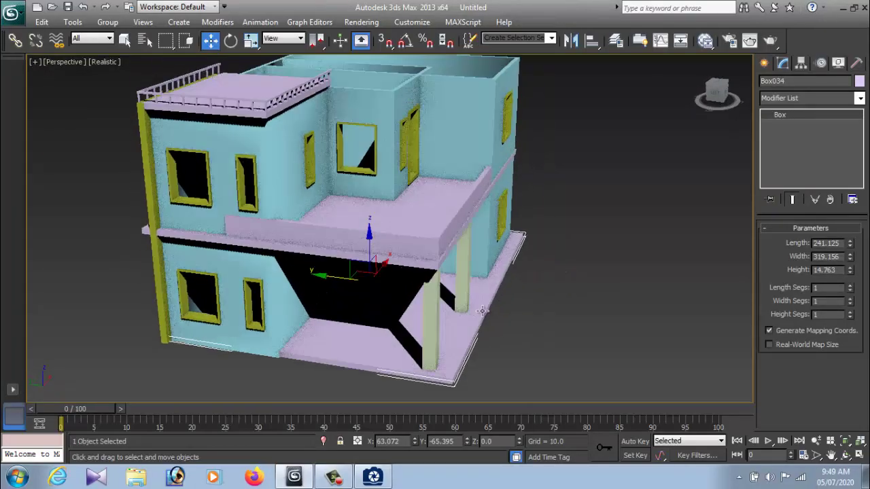
click(372, 477)
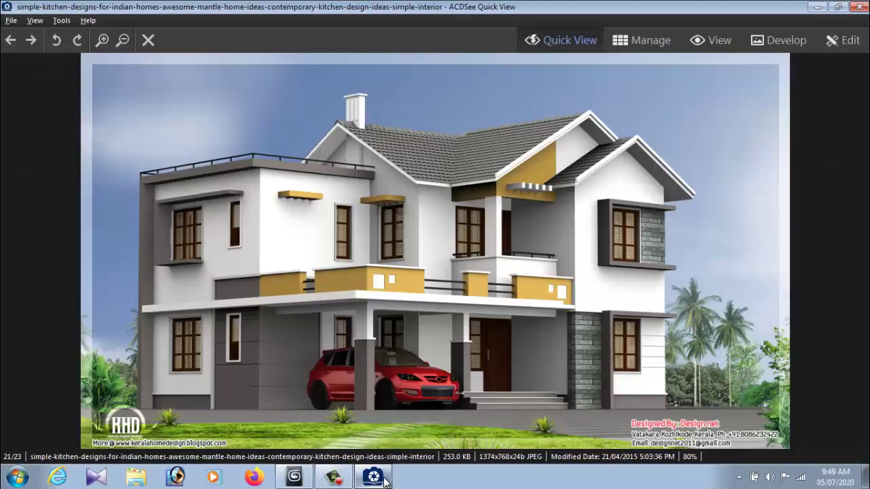
click(295, 476)
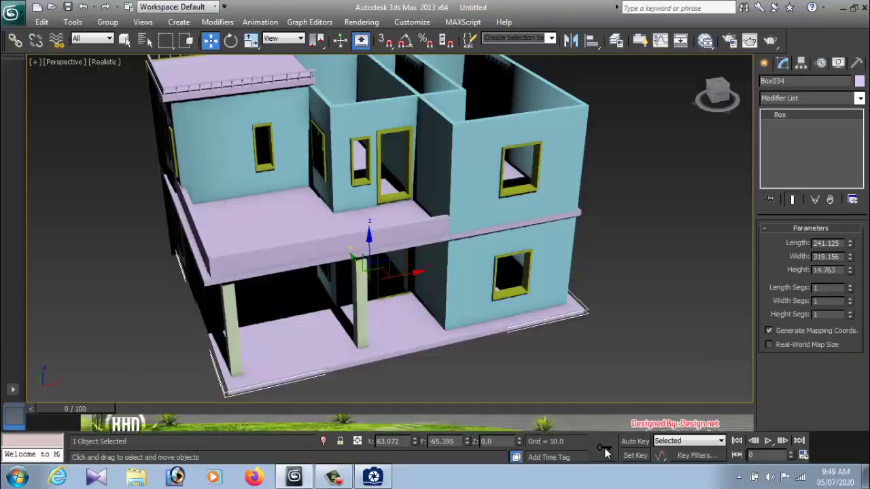
Copy the front balcony parapet and scale the copy into a short, thicker block.
alt+middle_drag(360, 308, 385, 286)
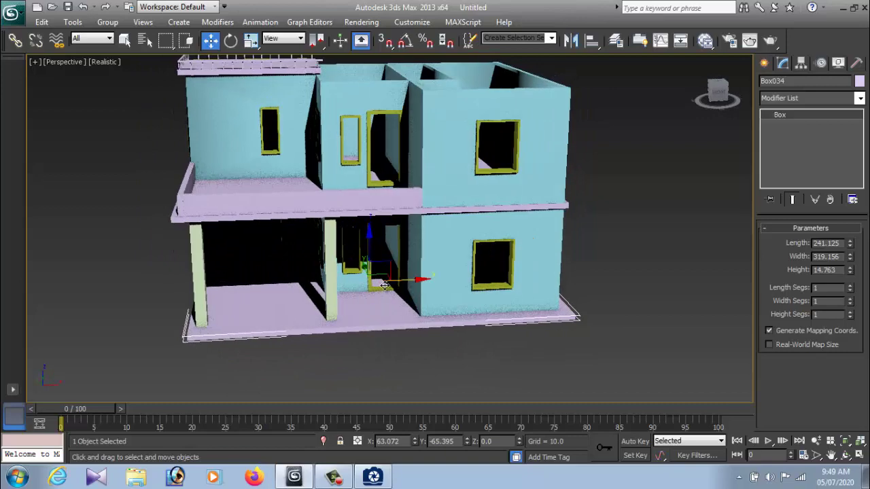
click(665, 260)
click(345, 204)
mouse_move(345, 204)
alt+middle_down()
mouse_move(353, 286)
mouse_move(358, 274)
alt+middle_up()
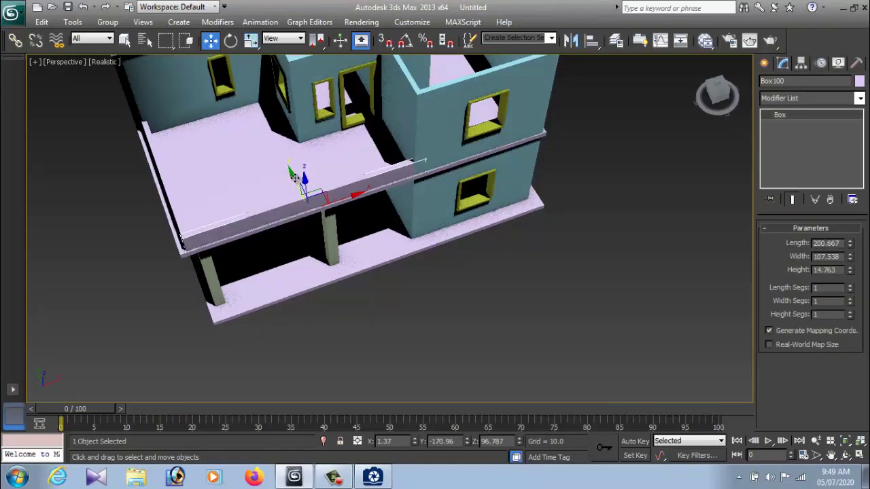
shift+drag(294, 175, 298, 219)
click(438, 293)
key(r)
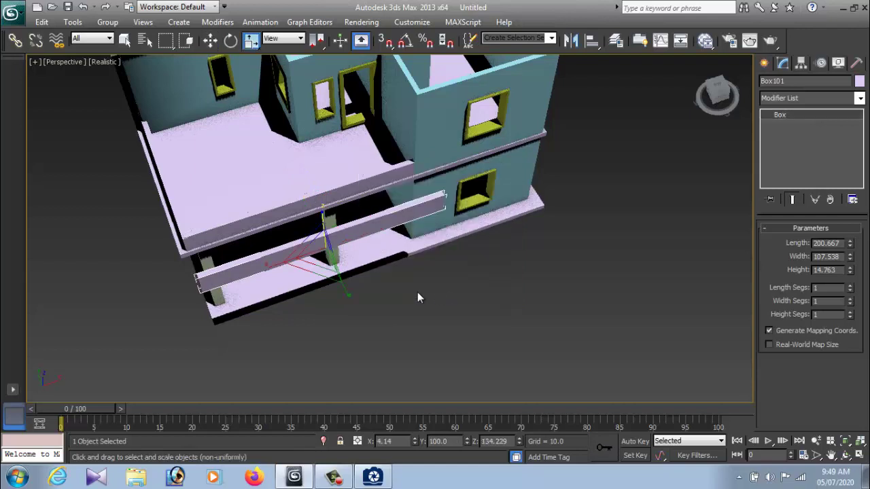
drag(349, 295, 414, 394)
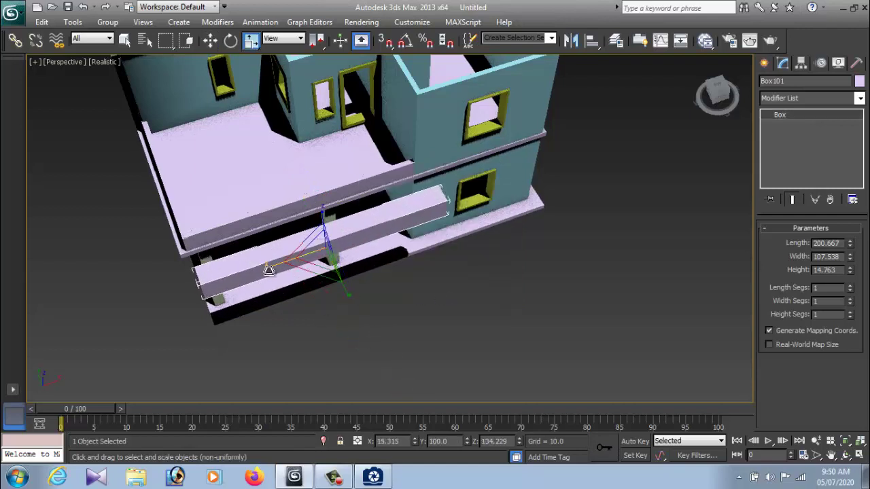
drag(268, 271, 319, 309)
Move the block onto the balcony's front edge and compare it with the reference photo.
key(w)
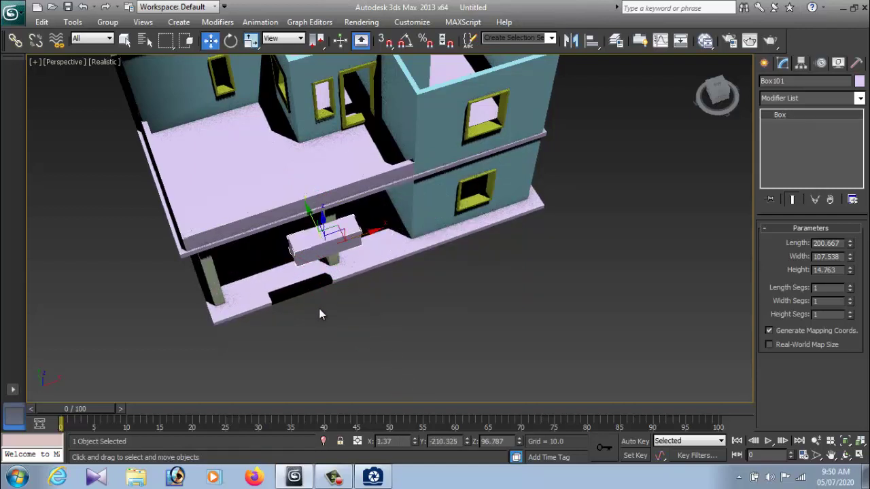
alt+middle_drag(321, 313, 371, 299)
drag(279, 234, 255, 202)
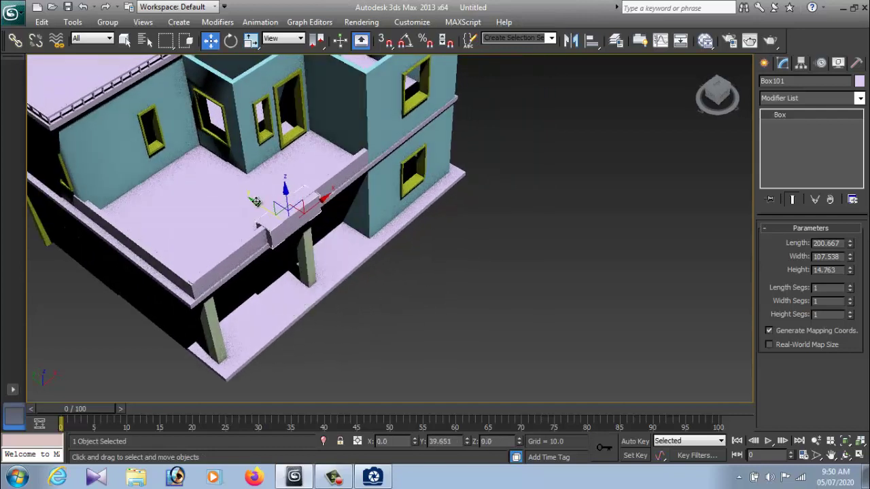
drag(323, 198, 347, 174)
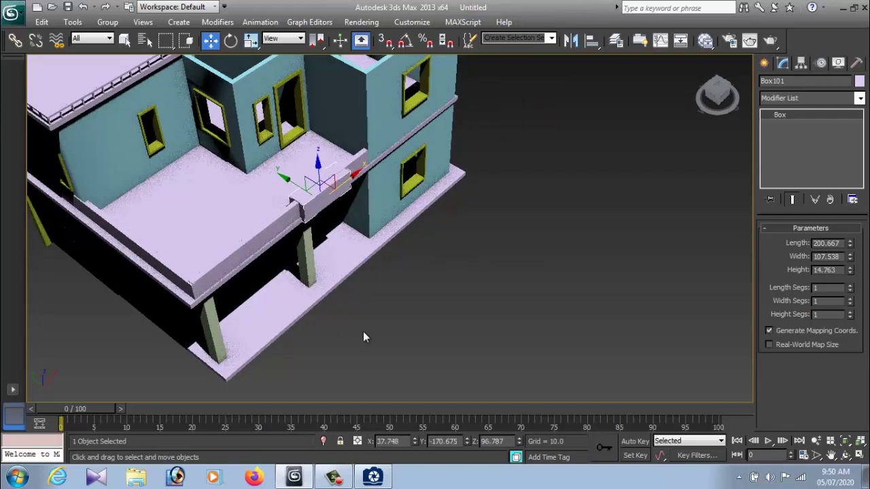
click(372, 476)
click(373, 477)
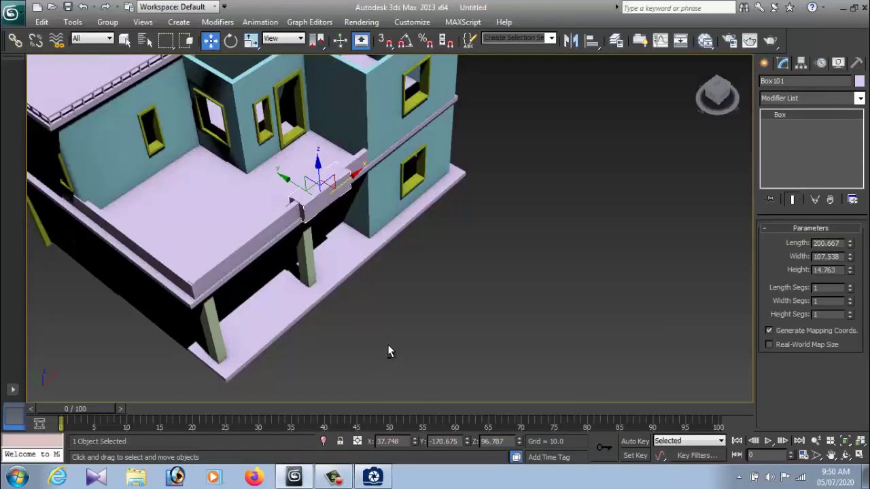
alt+middle_drag(387, 344, 327, 298)
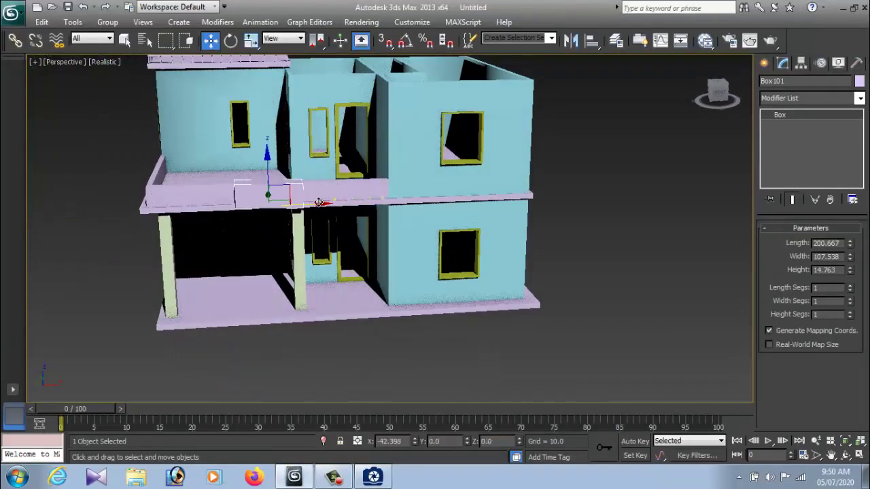
click(375, 478)
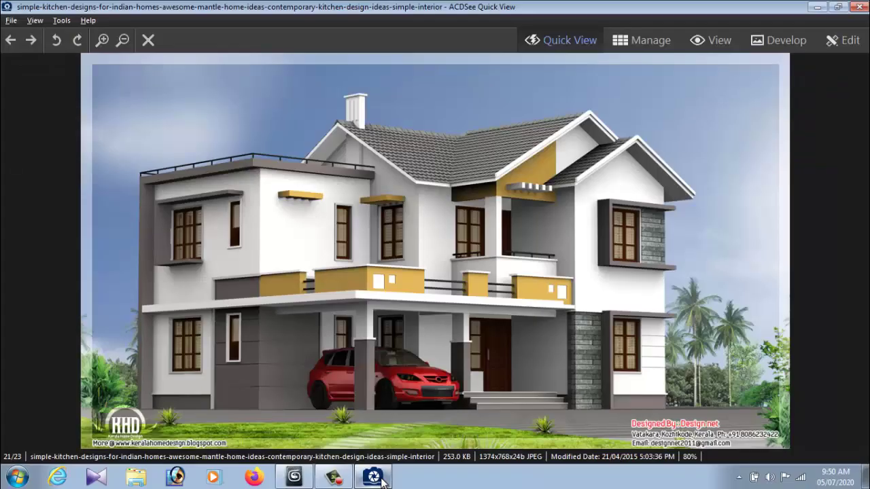
click(382, 481)
alt+middle_drag(355, 360, 354, 373)
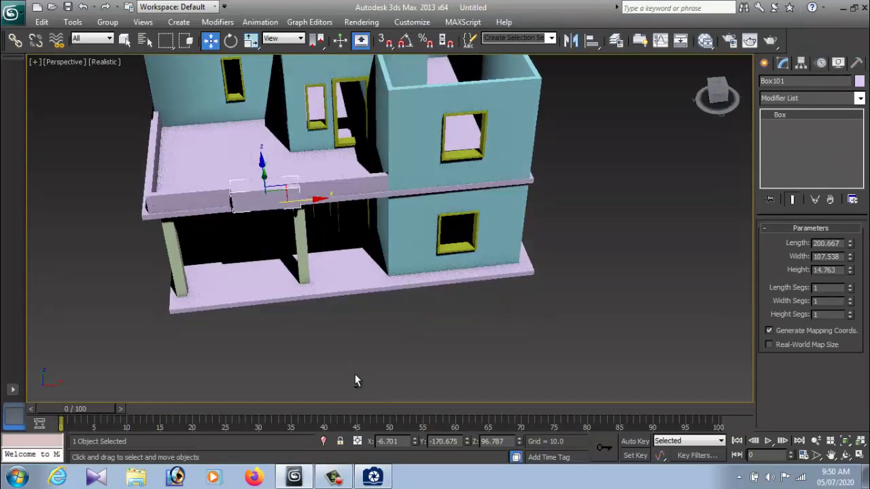
Slide the short block right along the balcony edge and widen it to 108% in X.
key(r)
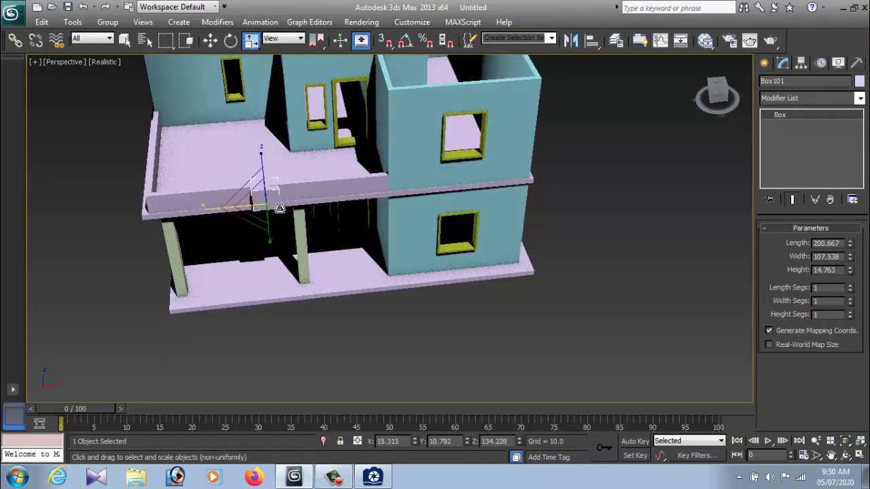
key(w)
drag(316, 201, 359, 198)
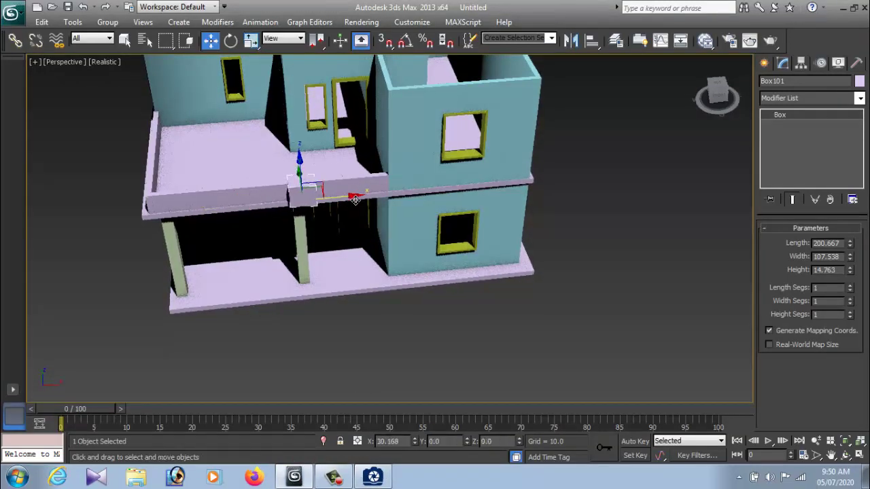
click(384, 480)
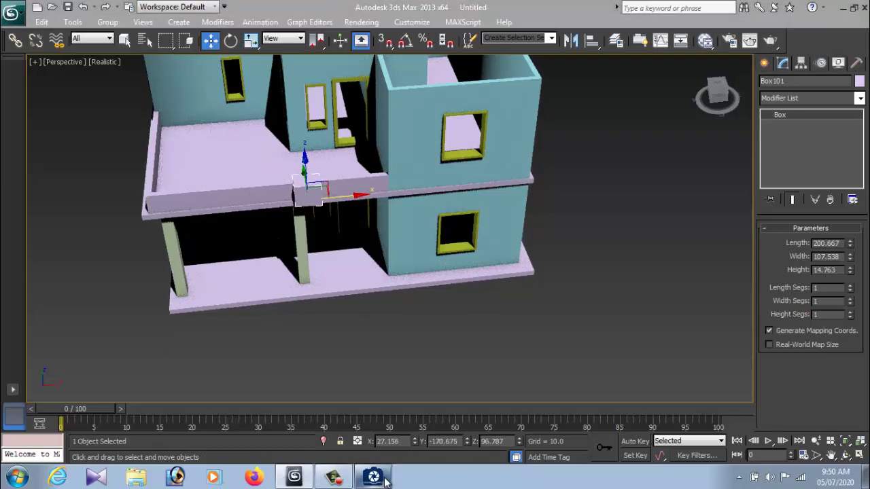
click(384, 480)
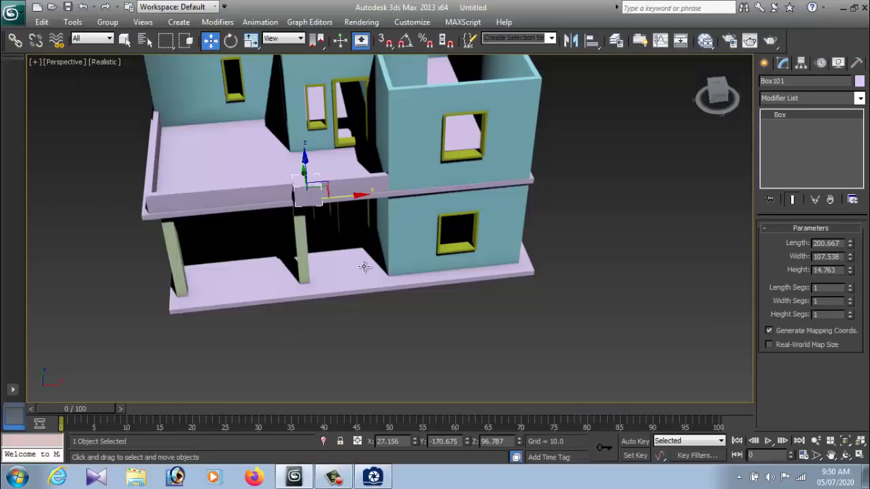
key(r)
drag(251, 205, 245, 204)
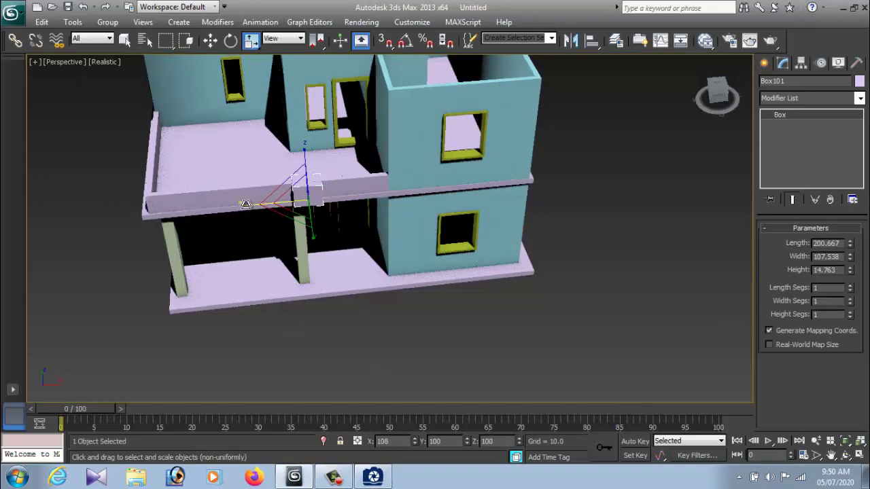
key(w)
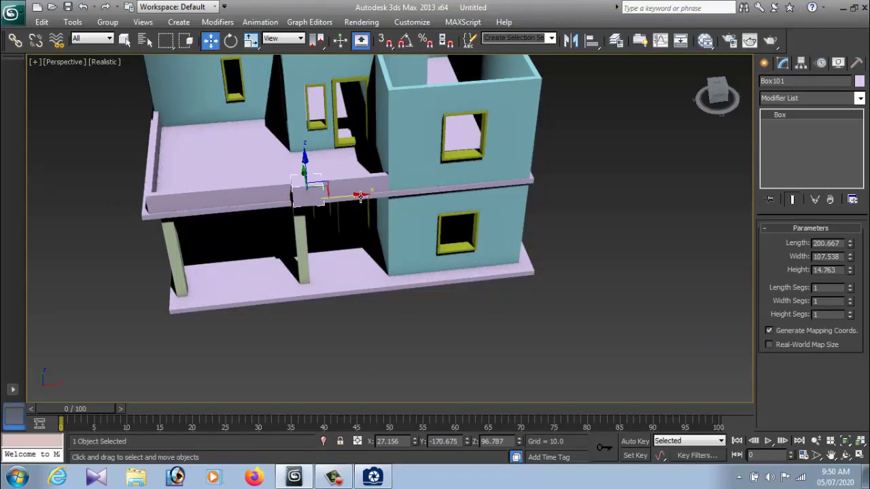
Frame the balcony, check the Create panel's primitive categories, and reselect the short parapet block.
alt+middle_drag(337, 265, 340, 231)
scroll(384, 229, up, 5)
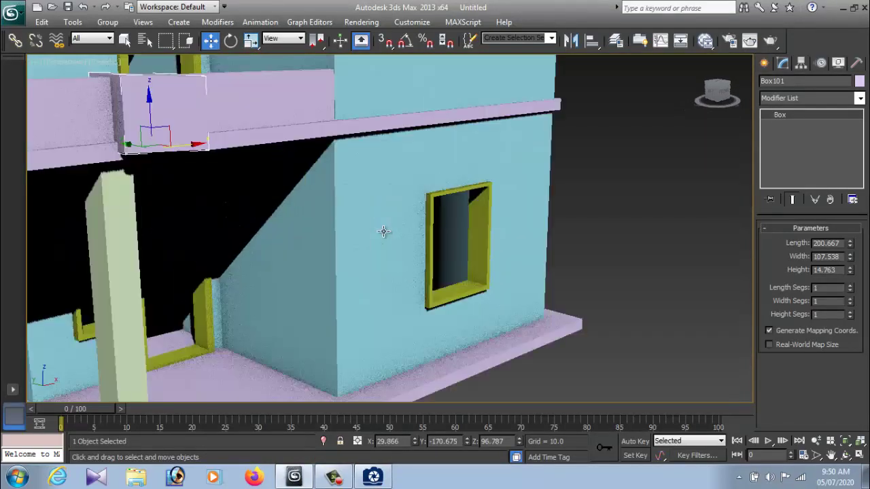
scroll(292, 242, down, 2)
middle_drag(292, 243, 325, 265)
scroll(326, 265, up, 2)
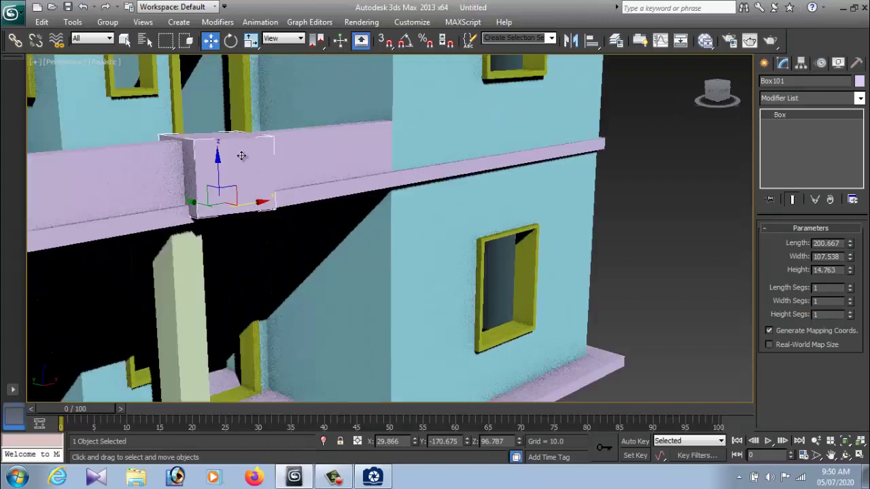
click(157, 180)
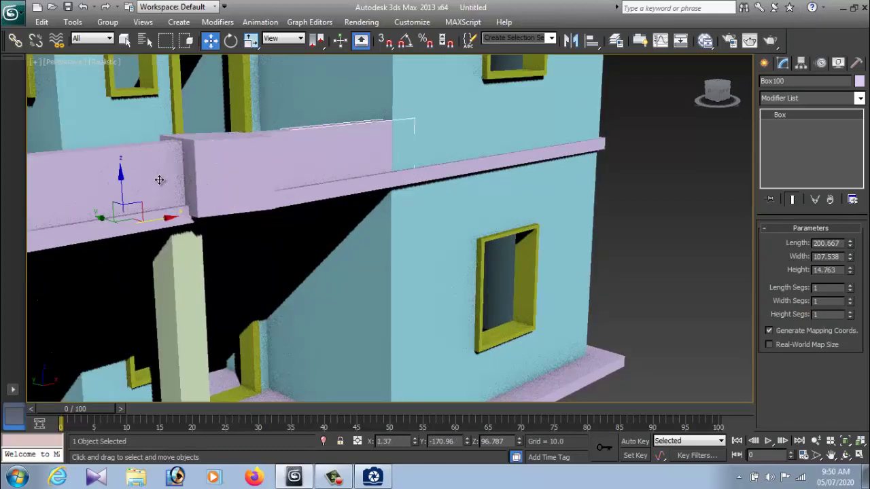
click(770, 66)
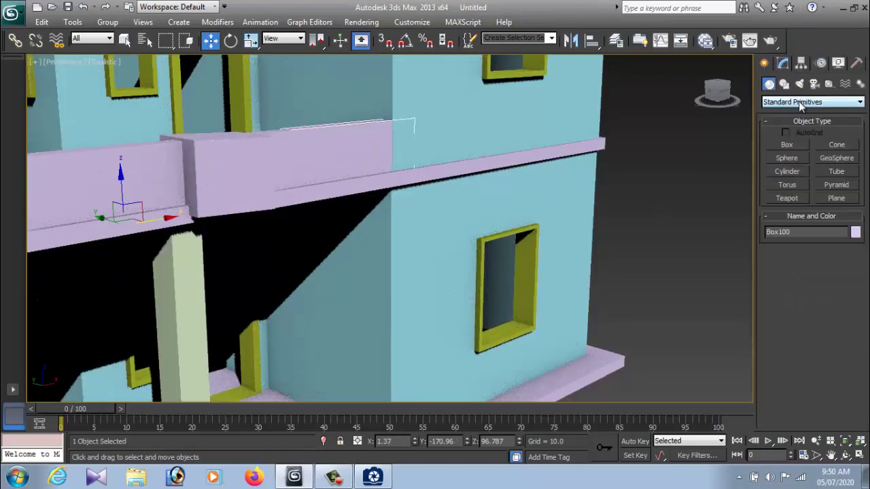
click(812, 102)
click(743, 240)
click(208, 193)
mouse_move(210, 197)
alt+middle_down()
mouse_move(229, 243)
mouse_move(467, 209)
alt+middle_up()
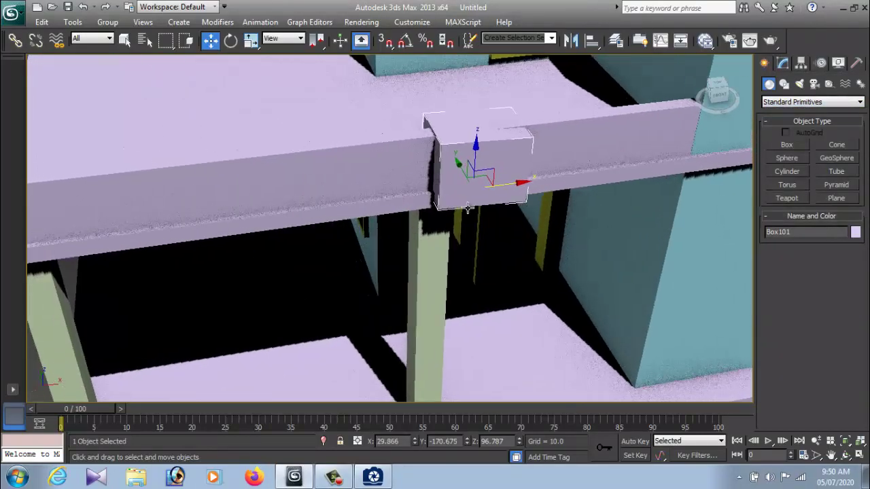
shift+drag(517, 185, 370, 204)
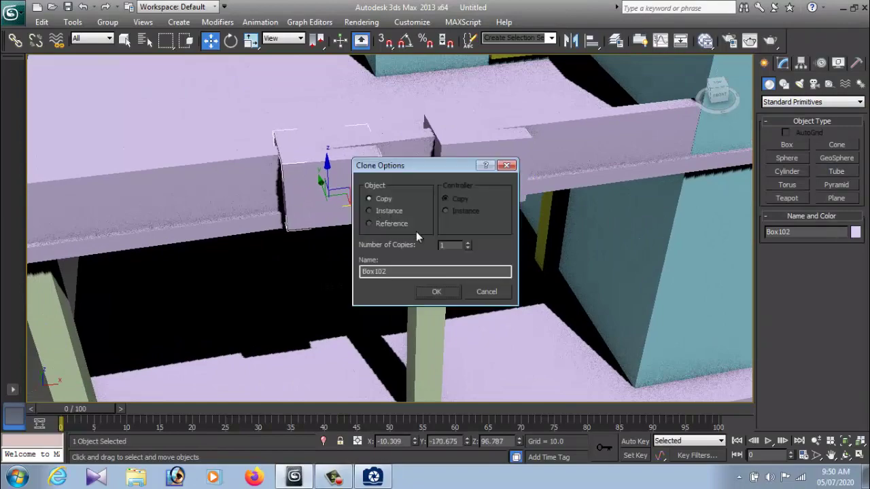
click(439, 296)
mouse_move(404, 292)
alt+middle_down()
mouse_move(380, 249)
mouse_move(383, 292)
mouse_move(355, 249)
mouse_move(380, 244)
alt+middle_up()
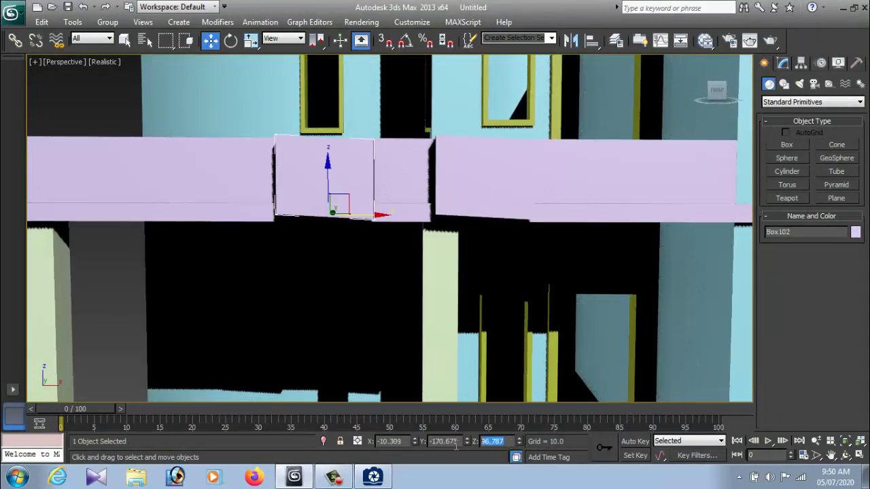
click(497, 441)
text(90)
key(Return)
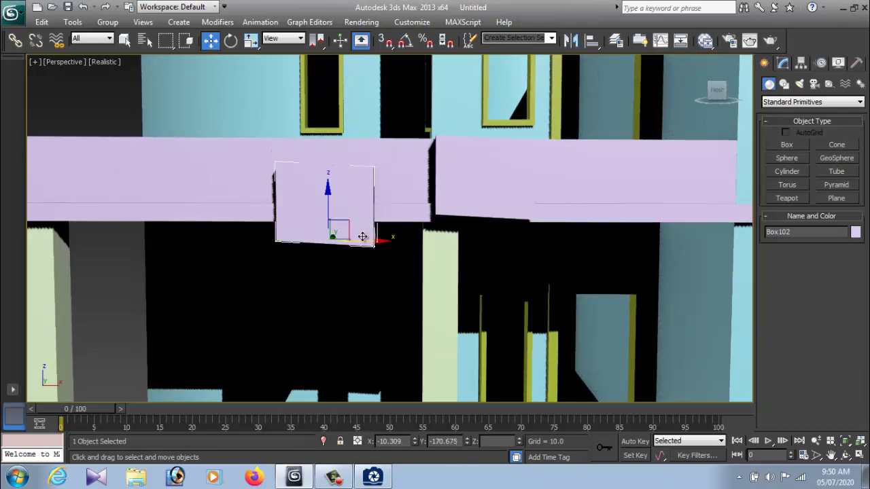
text(90)
key(Delete)
click(495, 191)
click(439, 287)
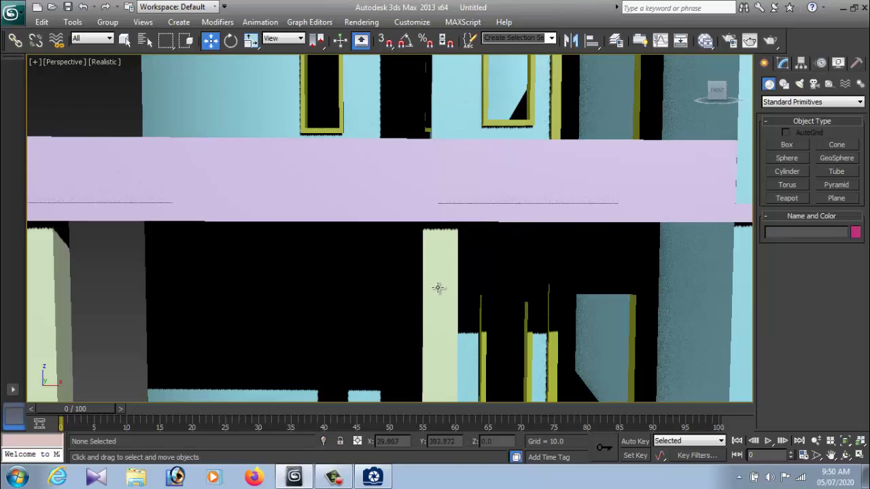
scroll(438, 287, down, 5)
mouse_move(399, 290)
alt+middle_down()
mouse_move(407, 307)
mouse_move(428, 311)
alt+middle_up()
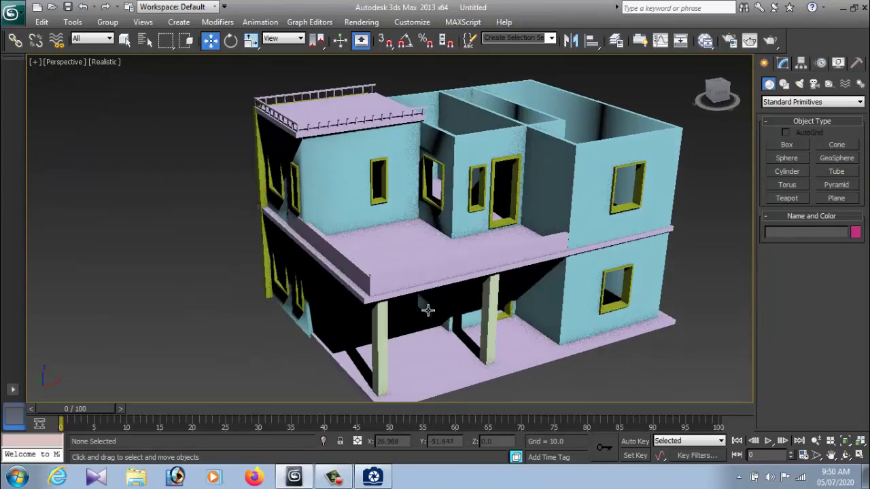
Clone the balcony parapet block and rescale the copy into a shorter, thinner piece.
click(348, 267)
alt+middle_drag(348, 267, 380, 285)
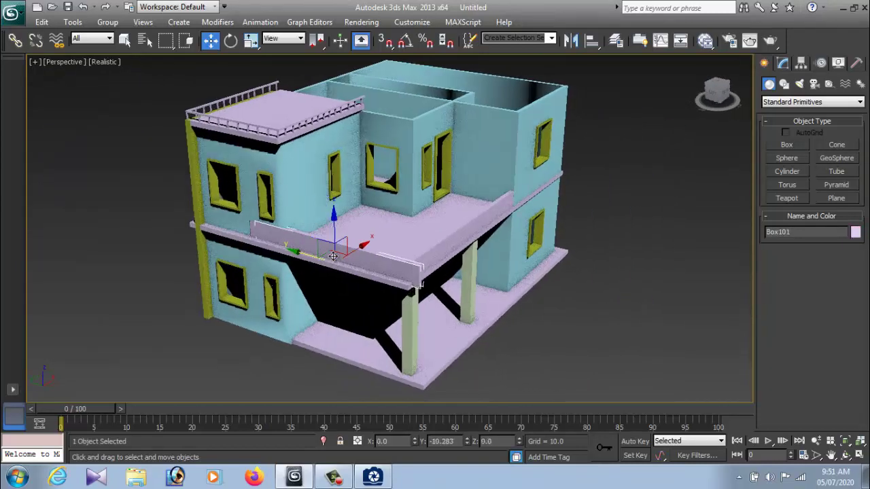
shift+drag(292, 253, 502, 286)
click(442, 291)
mouse_move(443, 291)
middle_down()
mouse_move(477, 310)
mouse_move(561, 322)
mouse_move(428, 303)
middle_up()
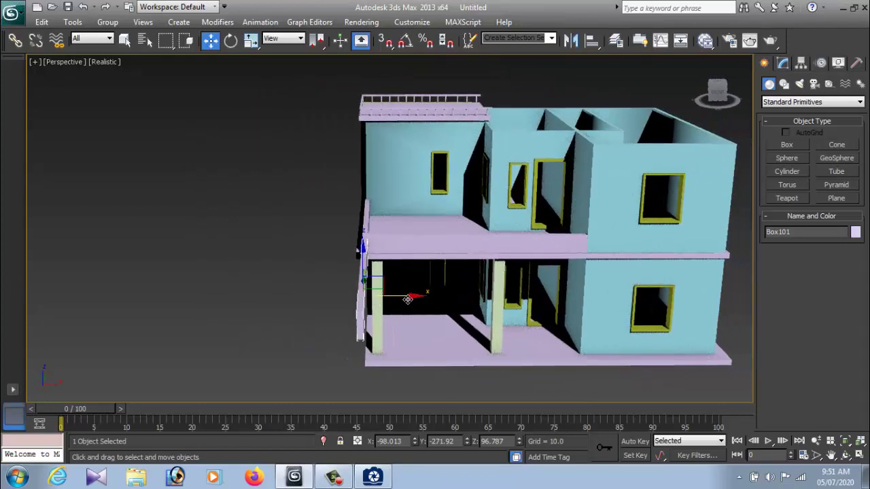
key(r)
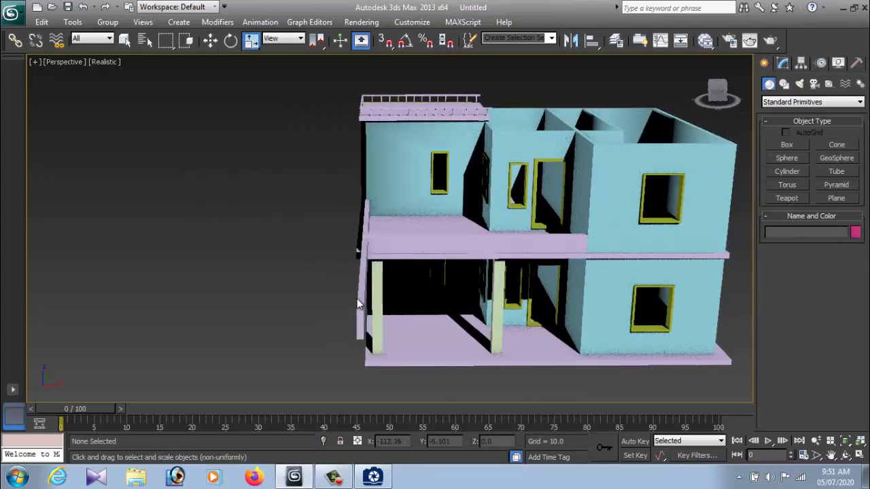
drag(302, 295, 385, 284)
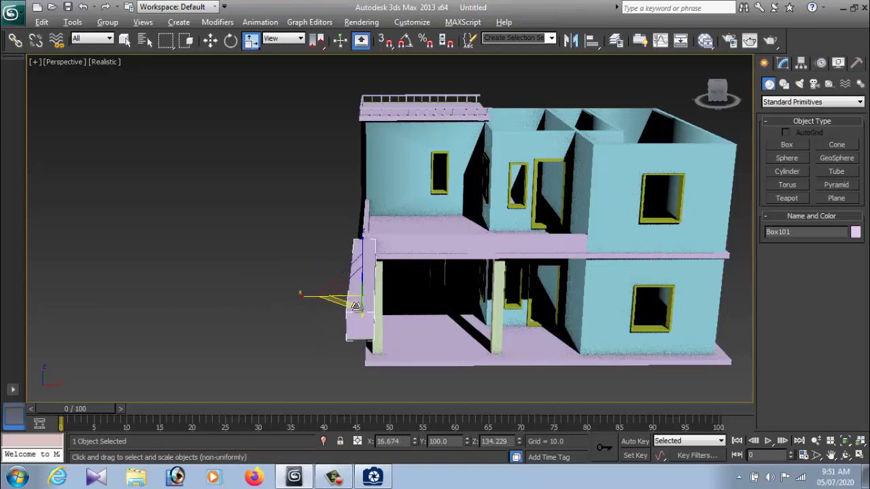
alt+middle_drag(385, 284, 480, 308)
mouse_move(306, 301)
alt+middle_down()
mouse_move(545, 299)
mouse_move(495, 320)
mouse_move(388, 313)
alt+middle_up()
drag(412, 309, 438, 307)
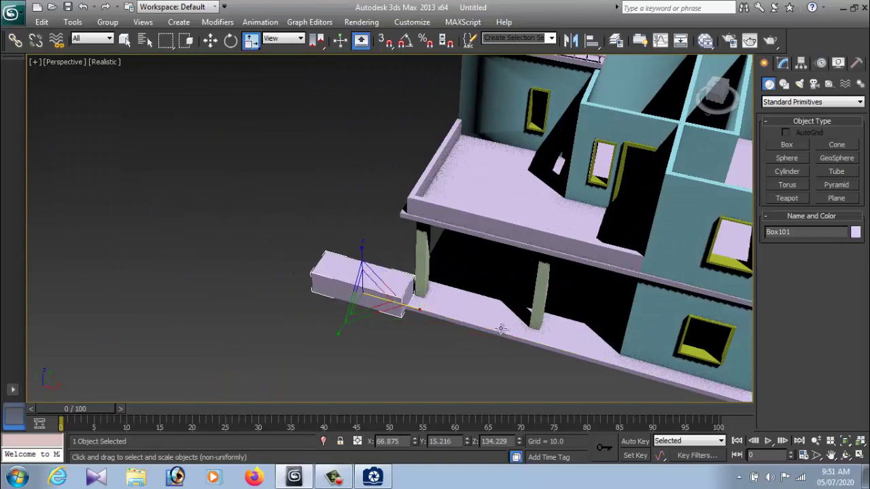
mouse_move(438, 308)
alt+middle_down()
mouse_move(446, 306)
mouse_move(379, 337)
alt+middle_up()
drag(322, 330, 340, 330)
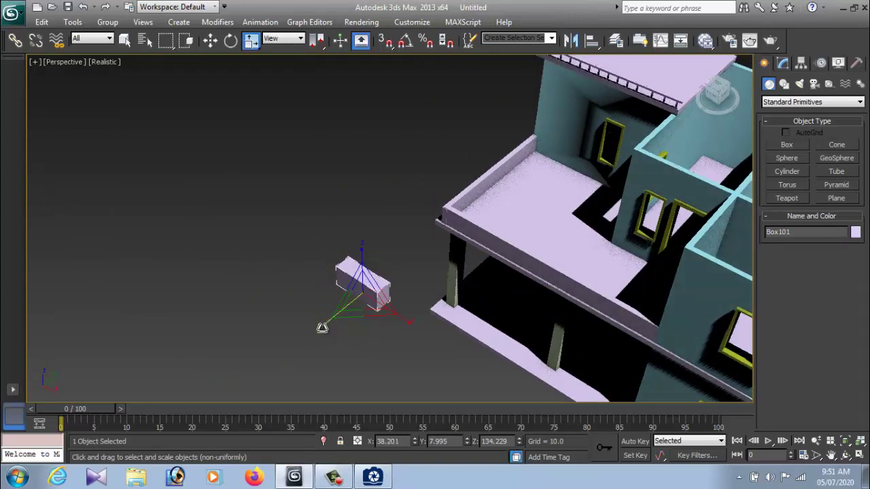
alt+middle_drag(412, 336, 442, 333)
Move the block beside the house, lift it onto the upper slab, and slide it into the balcony beam.
key(w)
drag(412, 296, 623, 296)
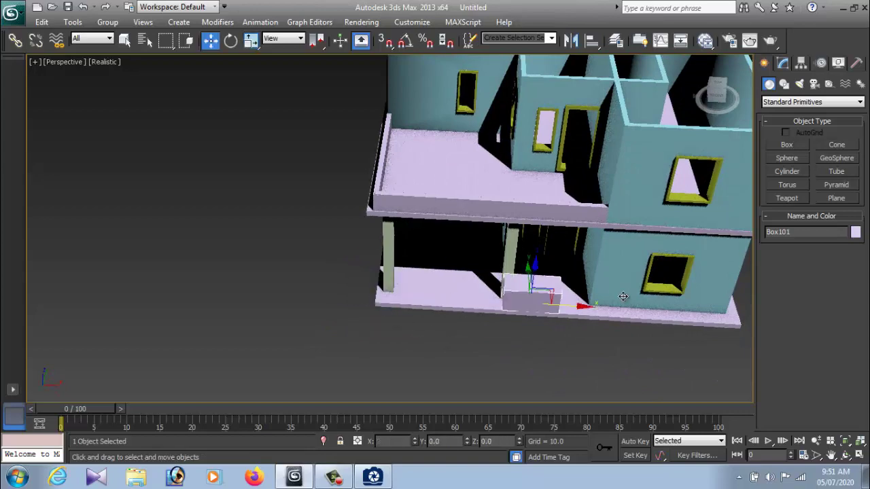
alt+middle_drag(560, 322, 577, 276)
drag(544, 266, 435, 235)
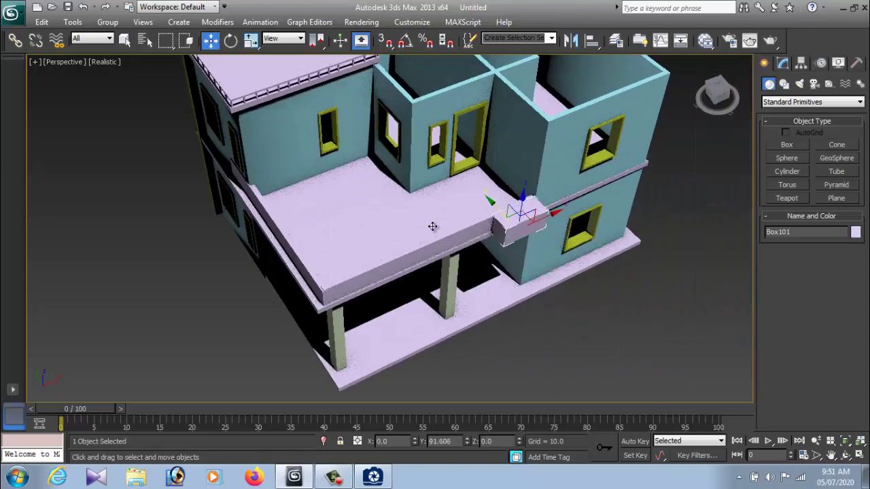
alt+middle_drag(435, 234, 637, 241)
scroll(550, 239, up, 3)
drag(670, 243, 530, 237)
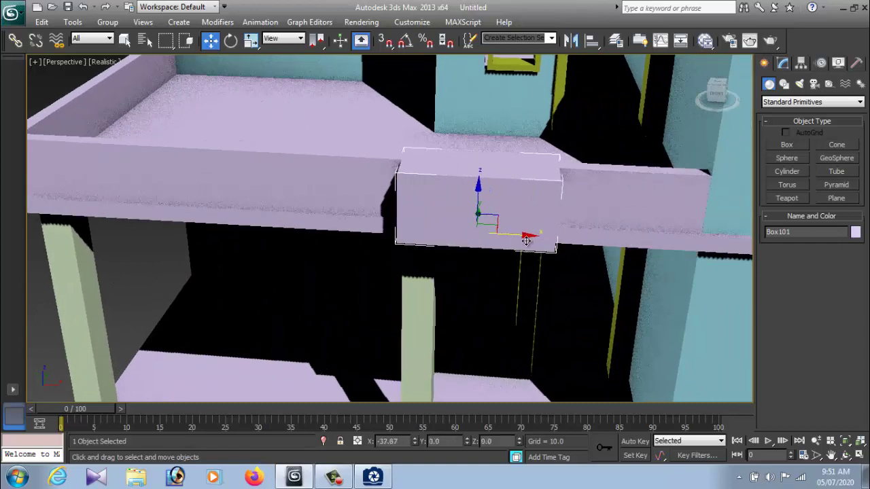
alt+middle_drag(530, 237, 536, 263)
Squeeze the block narrower along X and nudge it into place at Z 96.787 above the pillar.
key(r)
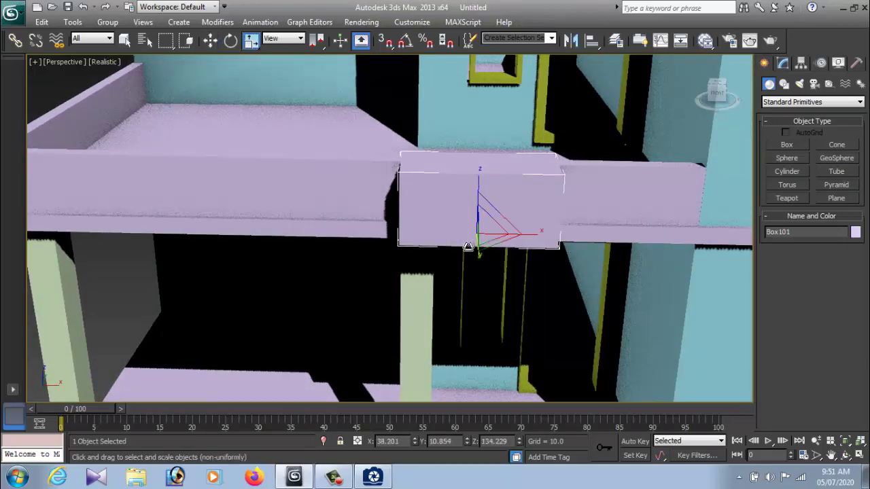
drag(529, 238, 497, 237)
mouse_move(526, 239)
alt+middle_down()
mouse_move(501, 277)
mouse_move(526, 239)
alt+middle_up()
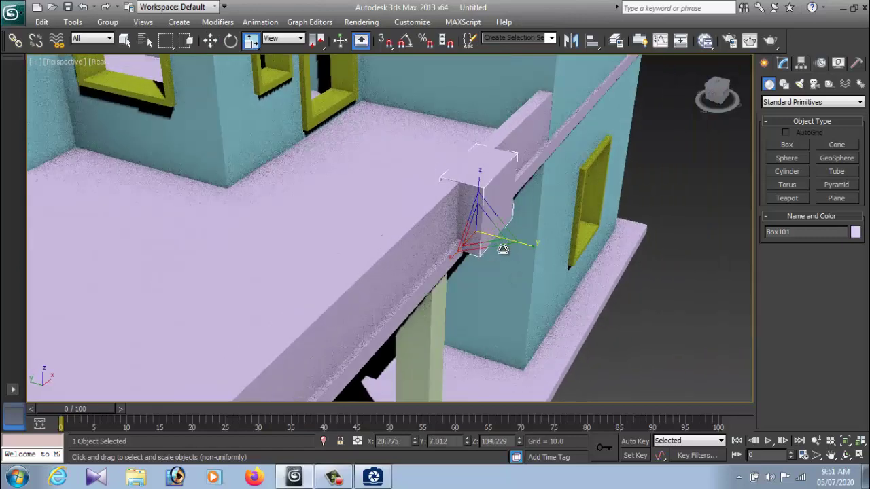
key(w)
drag(431, 225, 423, 222)
mouse_move(524, 274)
alt+middle_down()
mouse_move(458, 266)
mouse_move(474, 258)
mouse_move(533, 292)
alt+middle_up()
drag(577, 293, 548, 294)
scroll(524, 303, down, 3)
scroll(494, 310, down, 3)
alt+middle_drag(494, 311, 478, 263)
drag(473, 245, 478, 246)
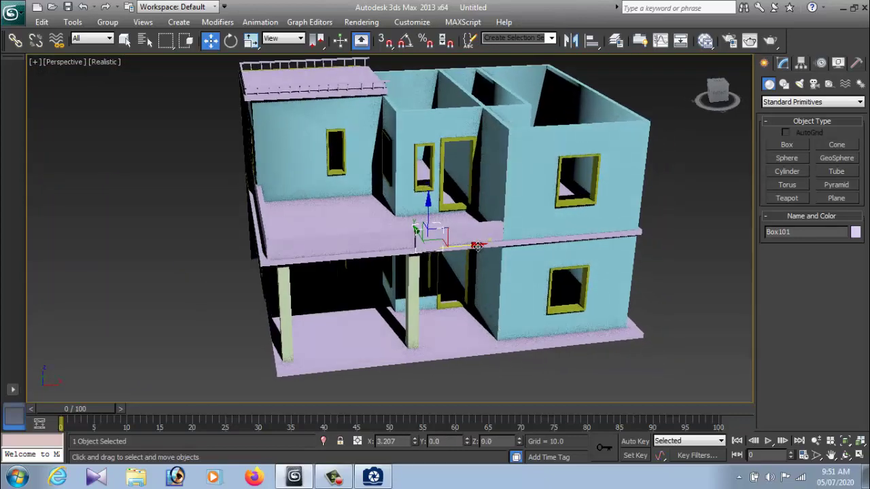
Shift-drag Box101 leftward along X to clone Box102.
click(375, 478)
click(375, 479)
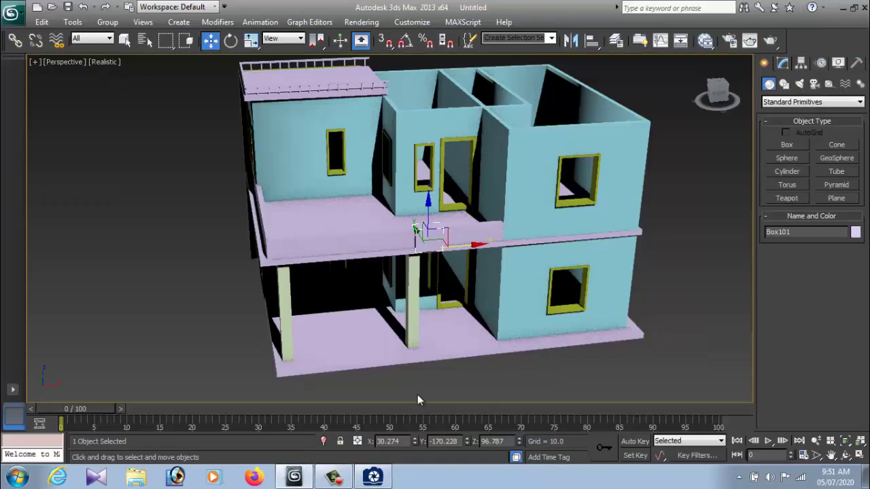
mouse_move(449, 301)
alt+middle_down()
mouse_move(439, 277)
mouse_move(452, 294)
alt+middle_up()
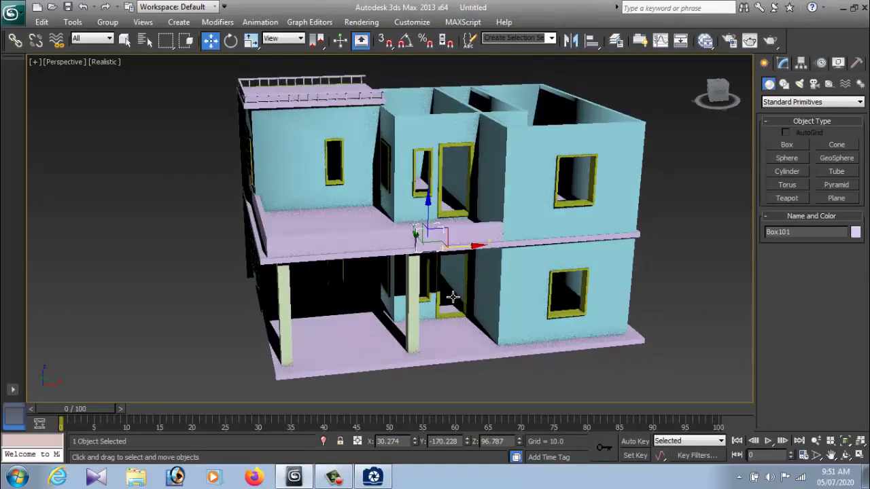
scroll(452, 297, up, 5)
scroll(462, 308, down, 2)
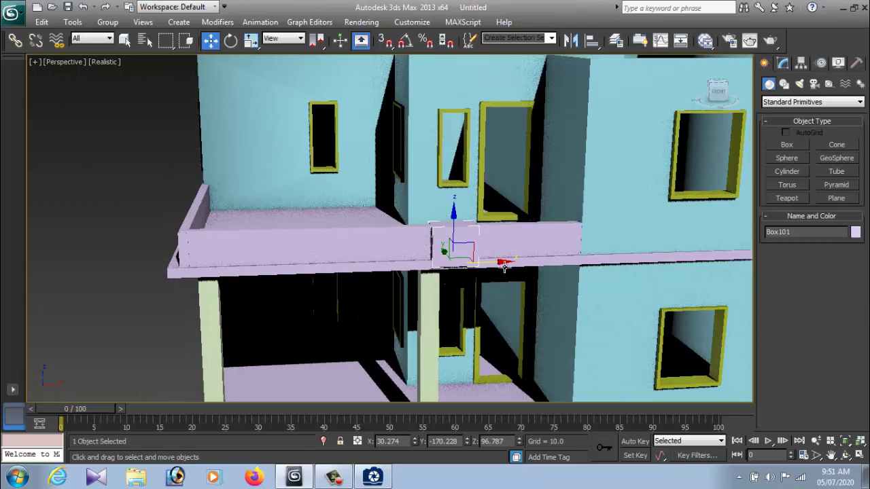
shift+drag(504, 267, 410, 270)
click(450, 293)
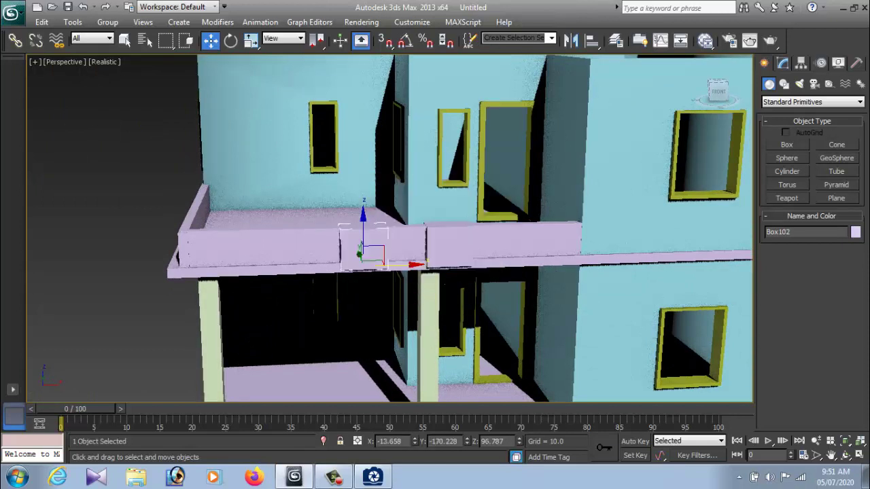
Slide Box102 further left and stretch it slightly wider along the parapet.
click(385, 481)
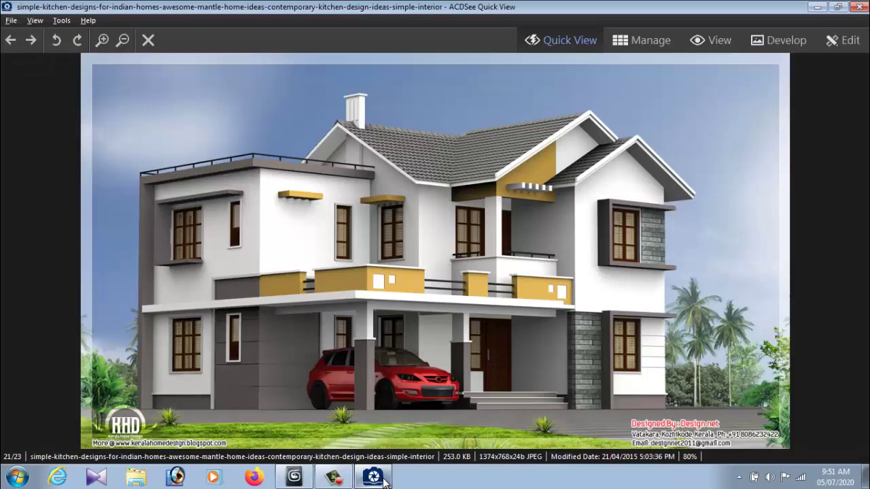
click(384, 481)
key(r)
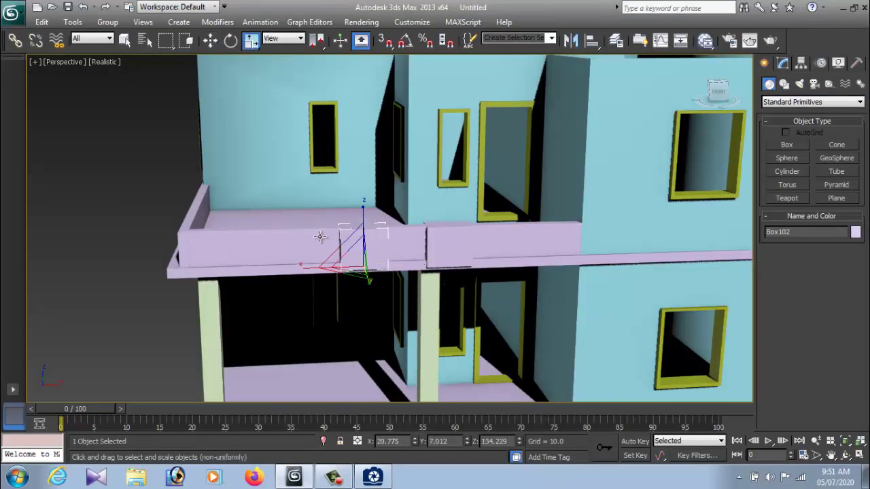
key(w)
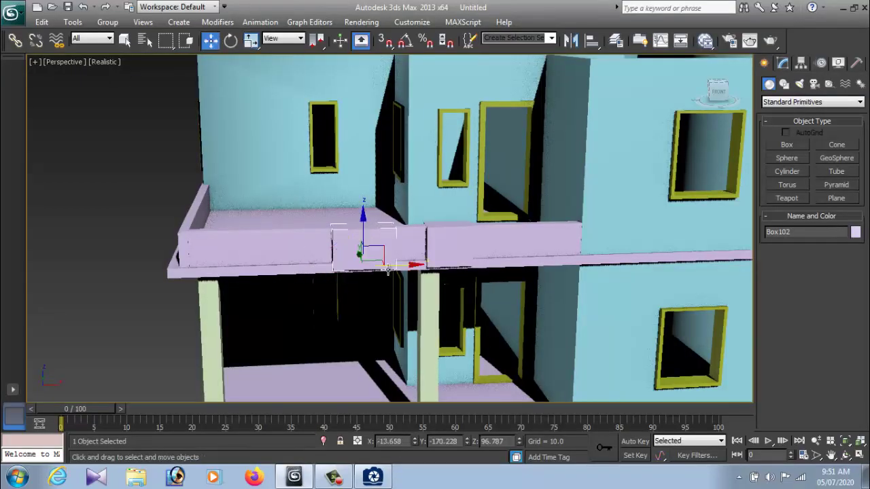
drag(395, 263, 362, 264)
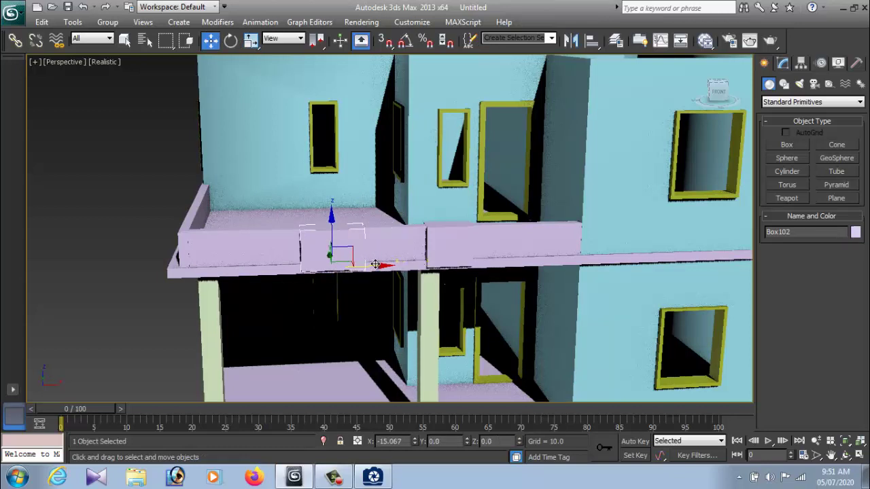
click(460, 248)
key(r)
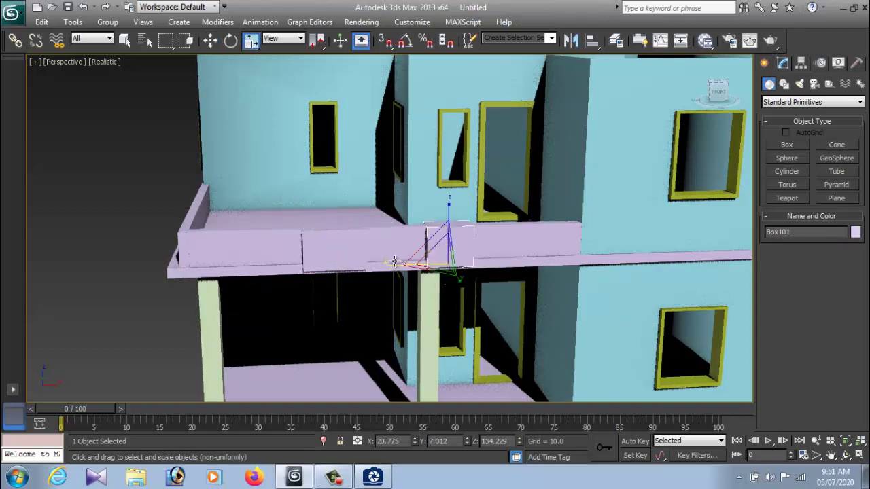
click(323, 257)
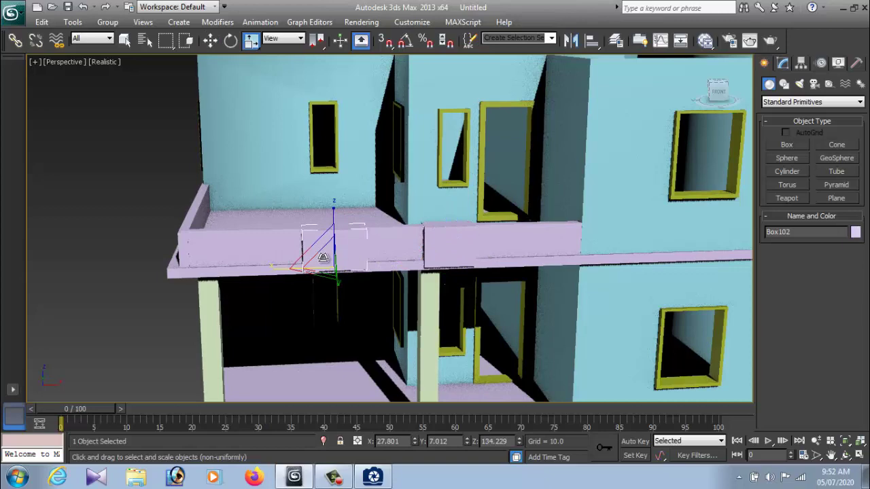
drag(323, 257, 271, 267)
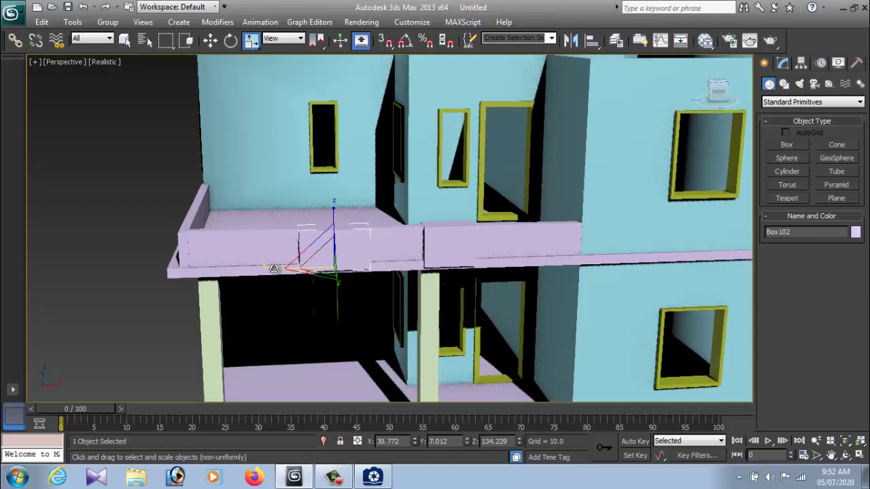
key(w)
drag(378, 265, 369, 266)
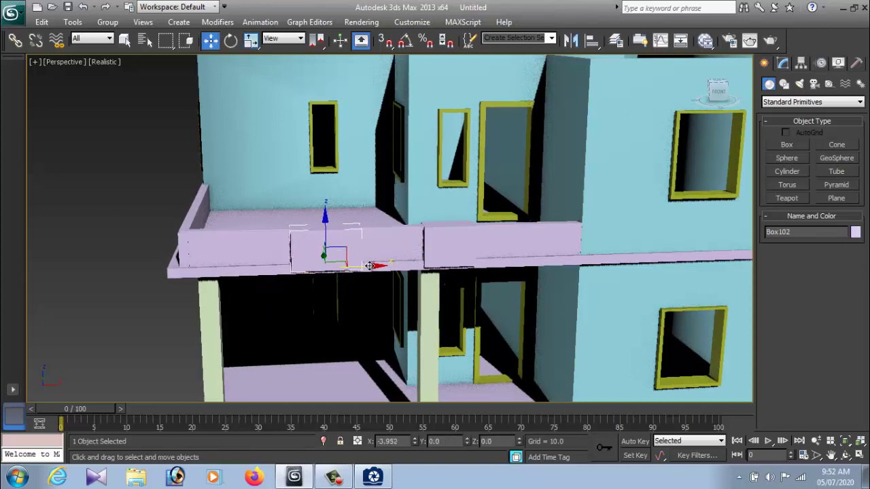
click(385, 481)
click(386, 482)
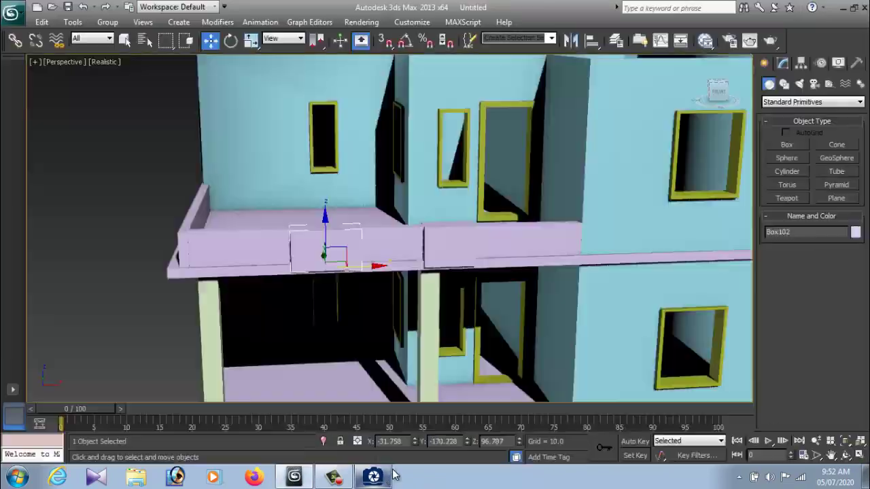
Clone Box101 again as Box103 and move it into the middle gap.
click(437, 252)
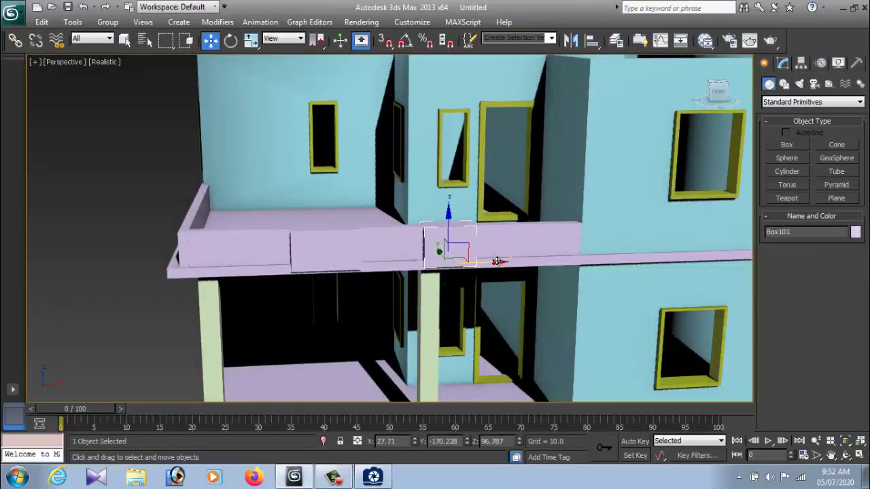
mouse_move(497, 261)
shift+mouse_down()
mouse_move(510, 263)
mouse_move(336, 256)
shift+mouse_up()
click(448, 296)
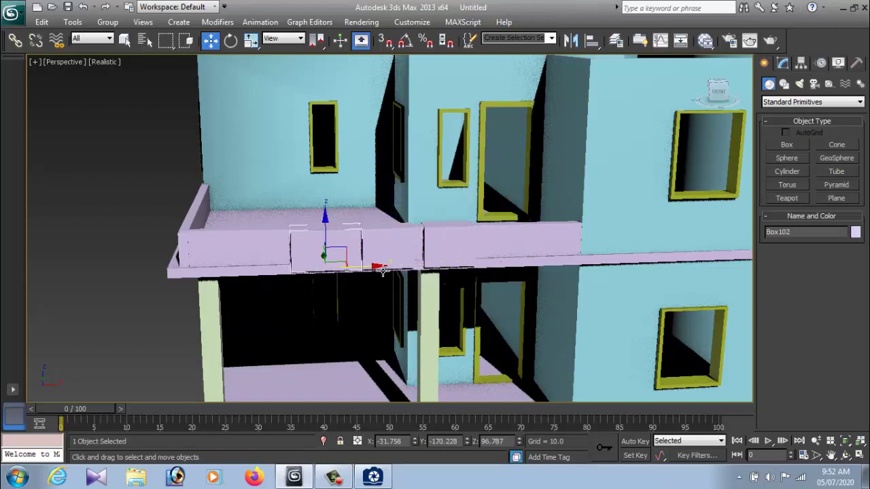
click(373, 477)
click(375, 477)
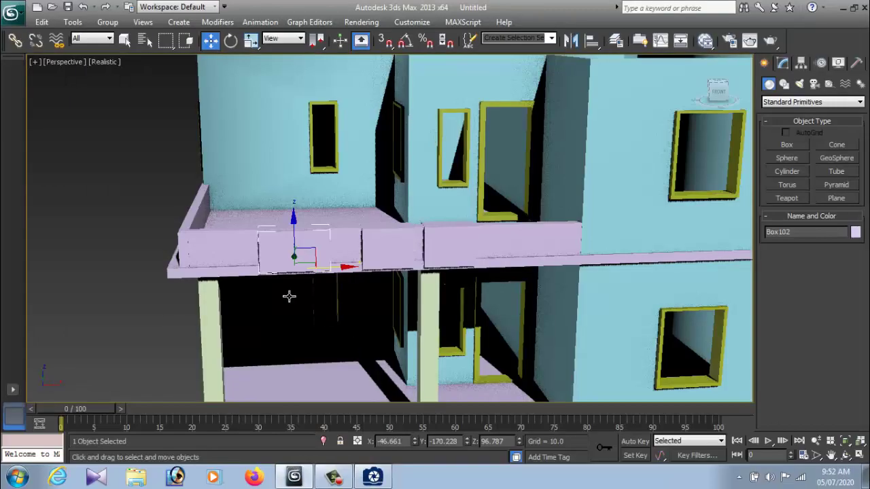
key(r)
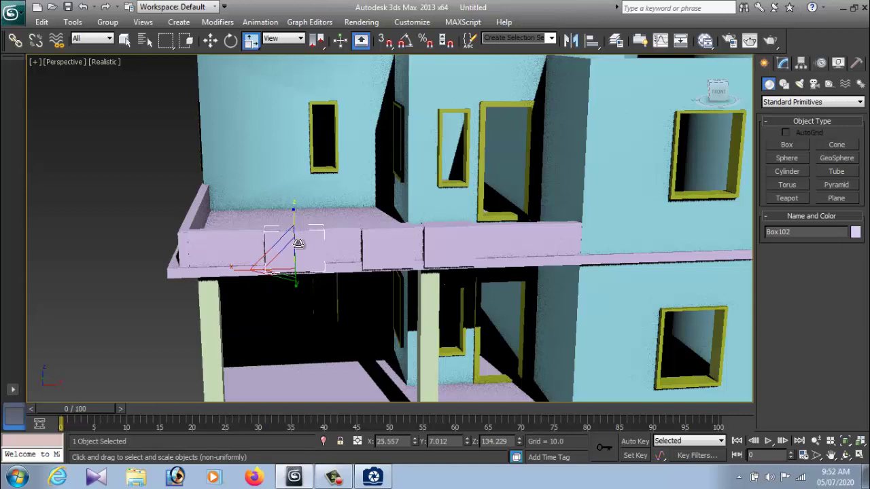
key(w)
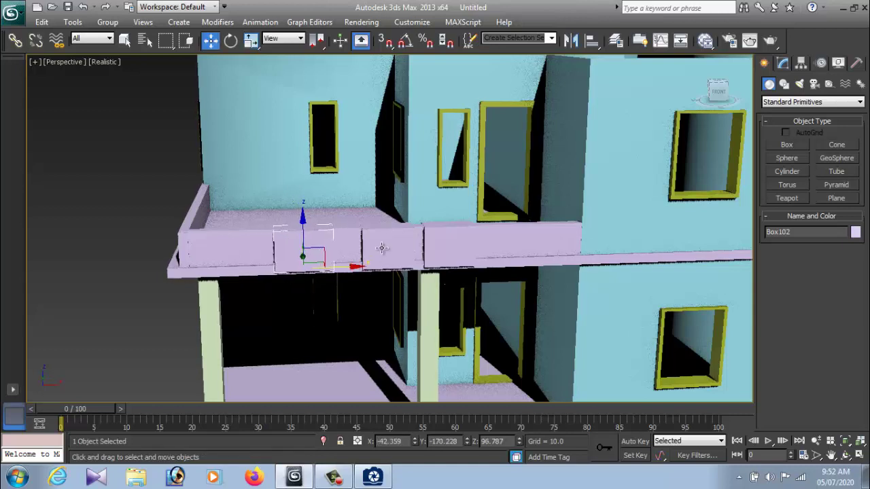
shift+drag(347, 266, 396, 253)
Review the three parapet blocks Box102, Box101 and Box103, then bring up the reference photo in ACDSee.
key(r)
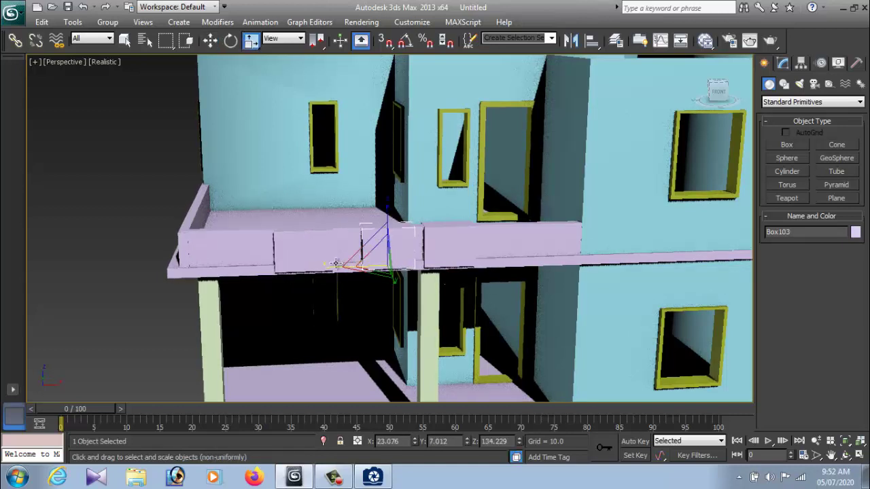
click(303, 253)
click(415, 257)
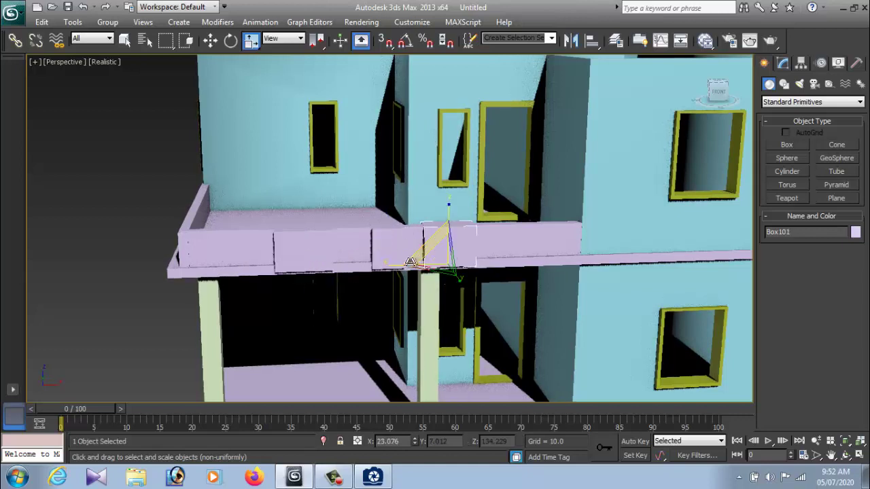
click(386, 253)
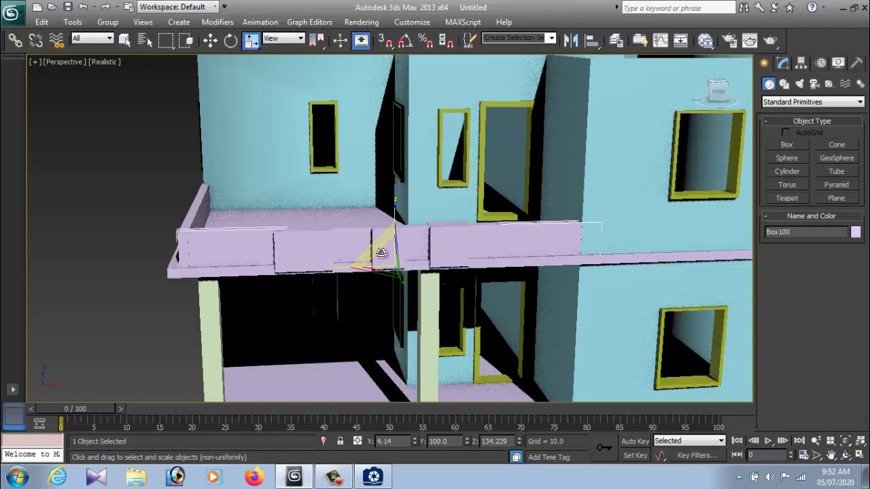
click(379, 481)
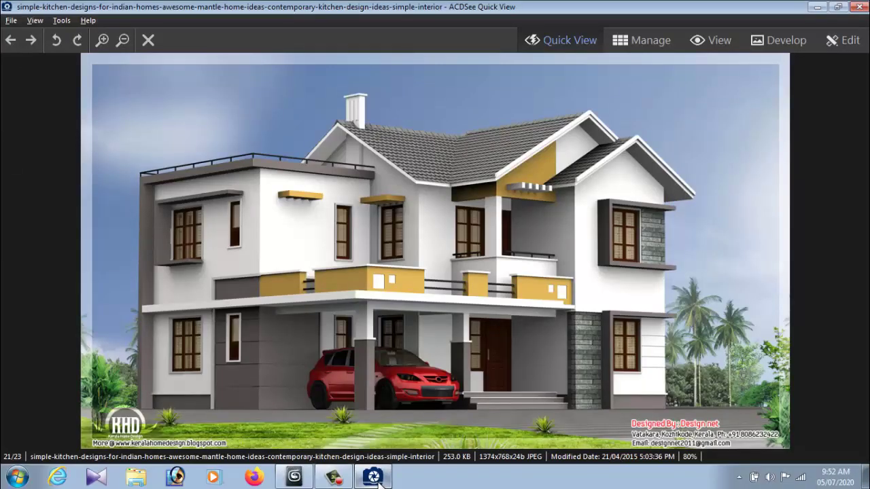
Compare with the reference photo and widen the left parapet block Box102 toward the others.
click(378, 482)
click(379, 482)
click(379, 482)
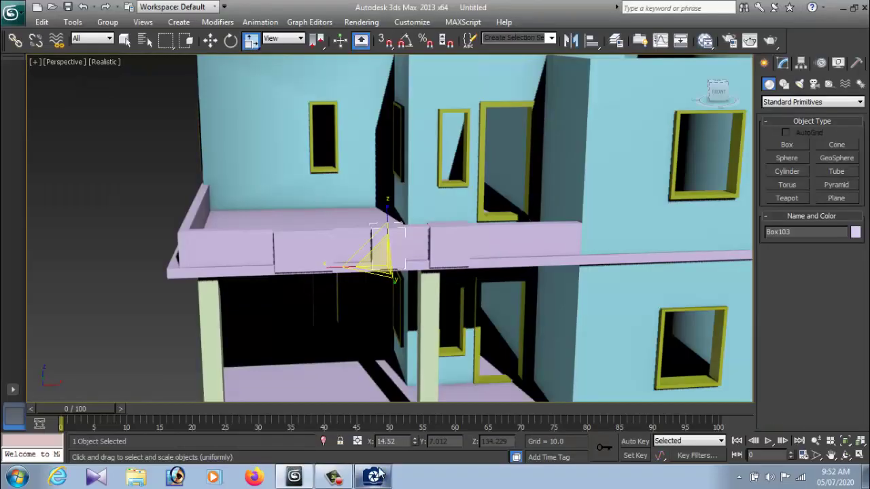
click(395, 267)
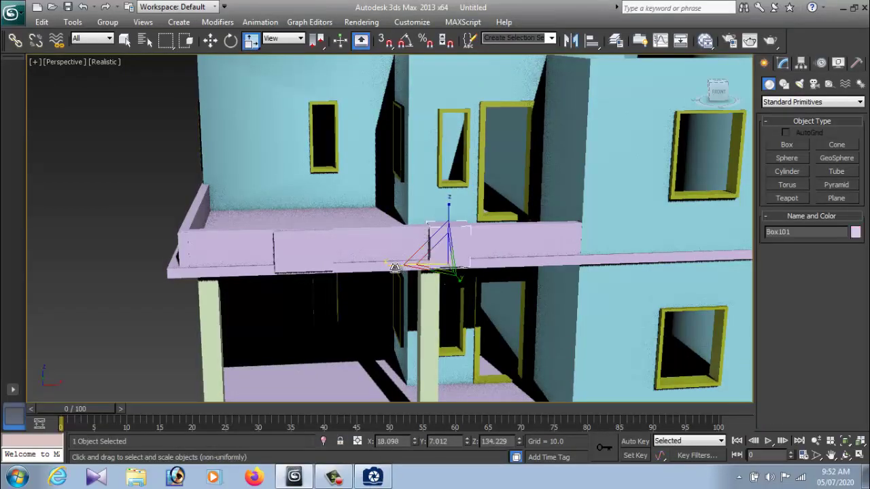
click(272, 265)
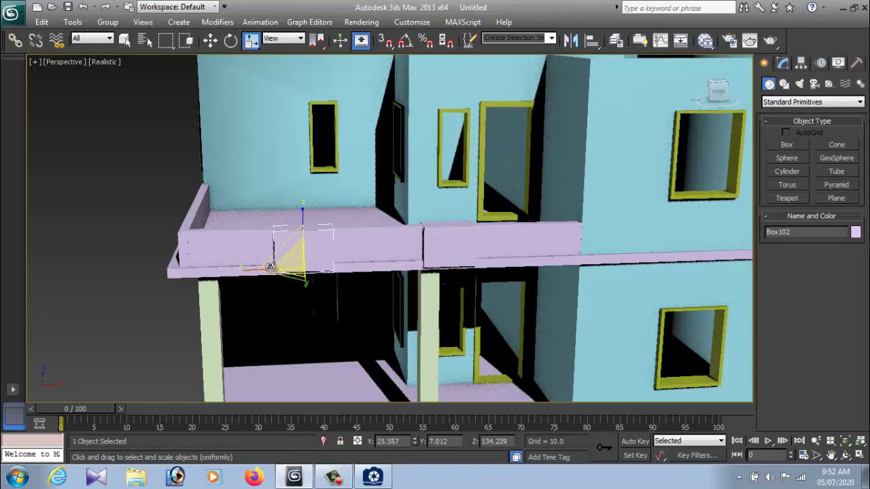
drag(270, 265, 380, 266)
key(w)
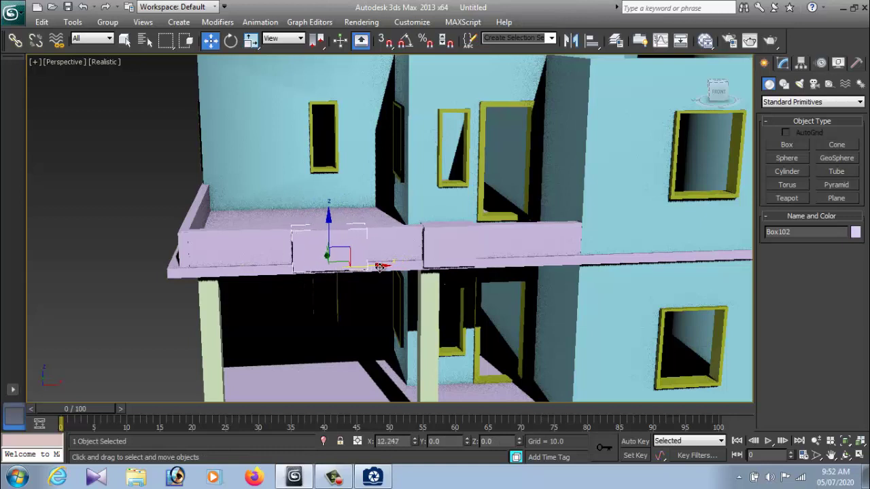
Check the column-side parapet block against the photo and orbit to a more frontal view.
click(442, 253)
key(r)
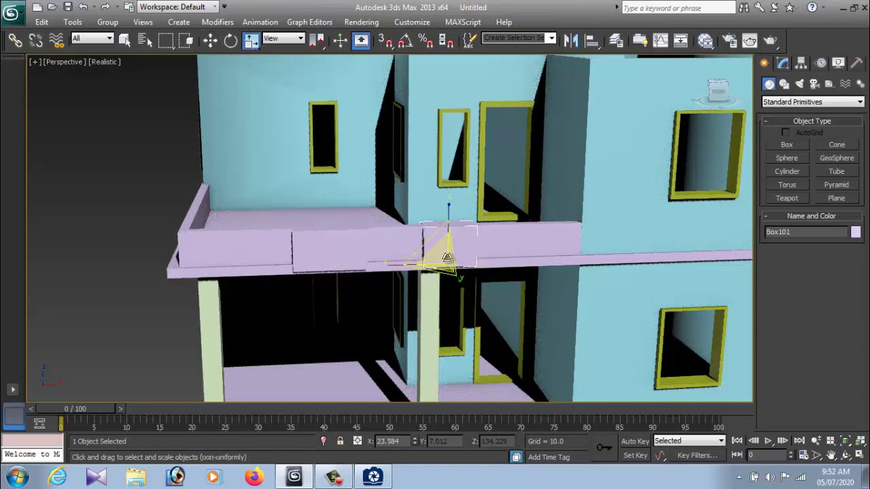
click(313, 262)
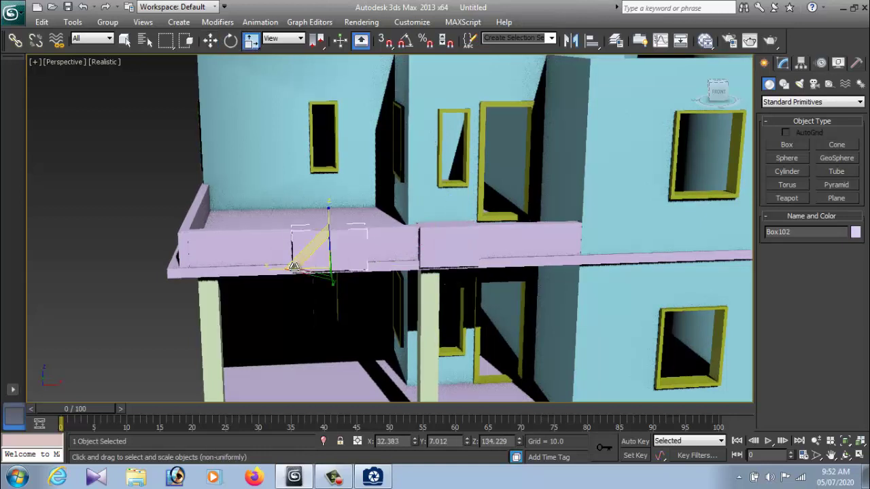
click(384, 483)
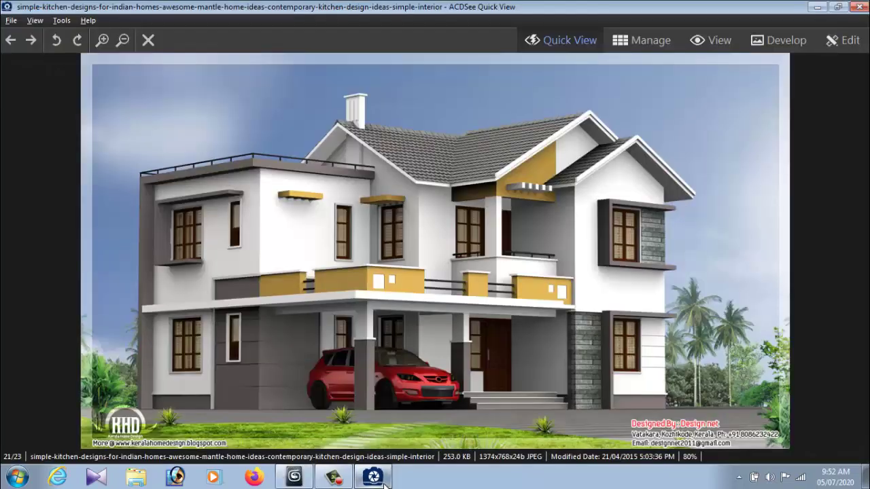
click(384, 484)
click(442, 255)
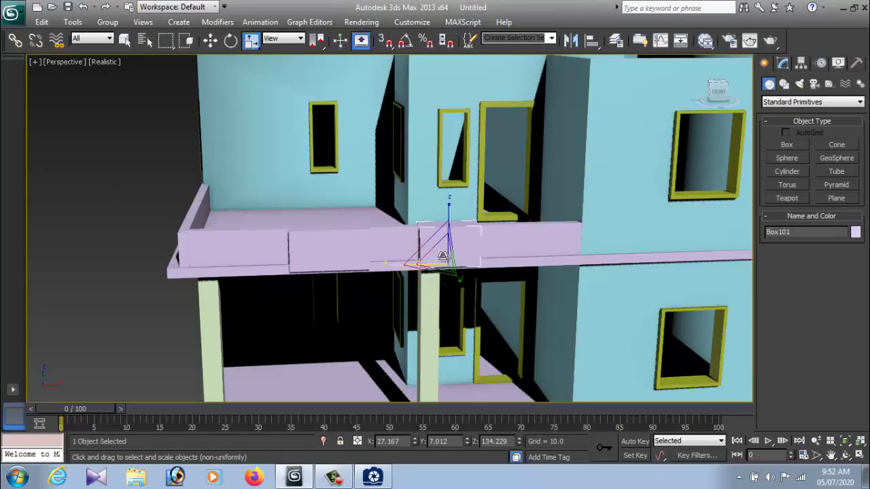
alt+middle_drag(442, 255, 389, 254)
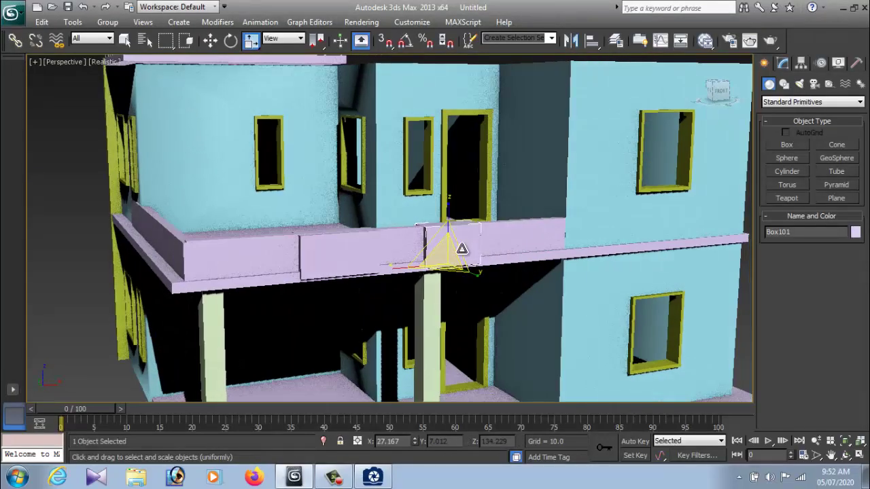
Scale up the parapet block beside the column uniformly, checking it against the reference photo.
click(388, 253)
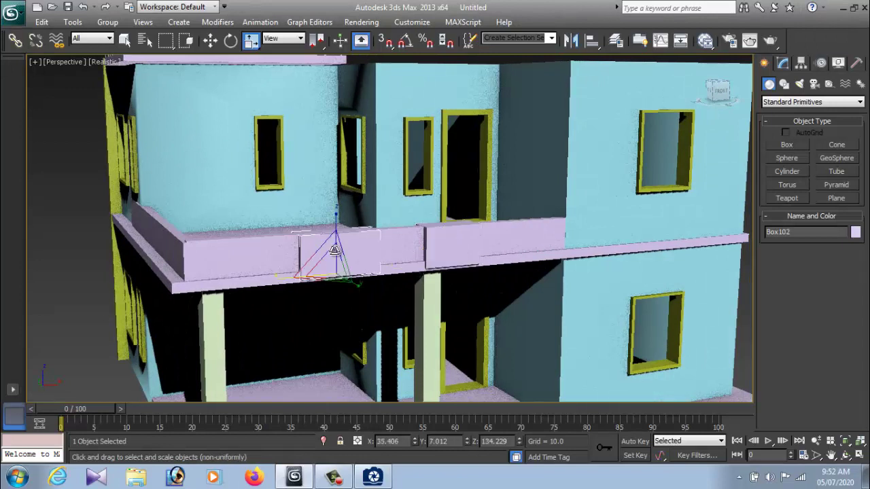
click(452, 223)
drag(445, 200, 445, 185)
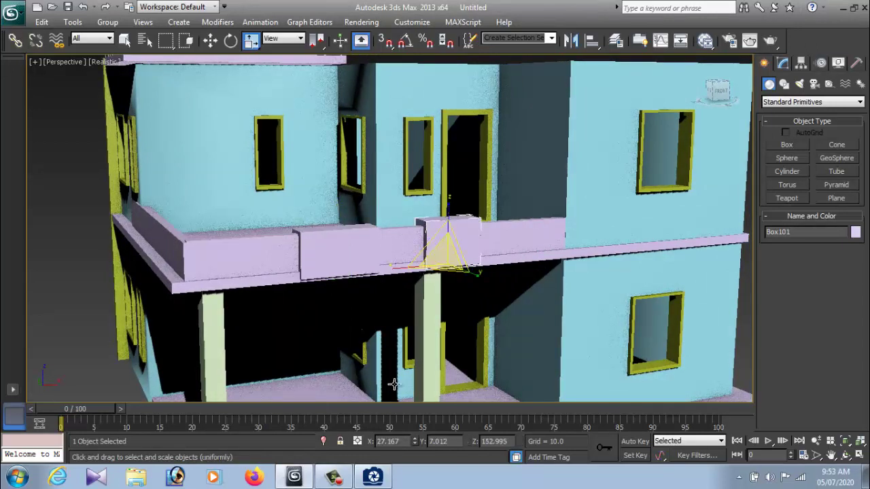
click(372, 477)
click(372, 476)
alt+middle_drag(331, 270, 417, 243)
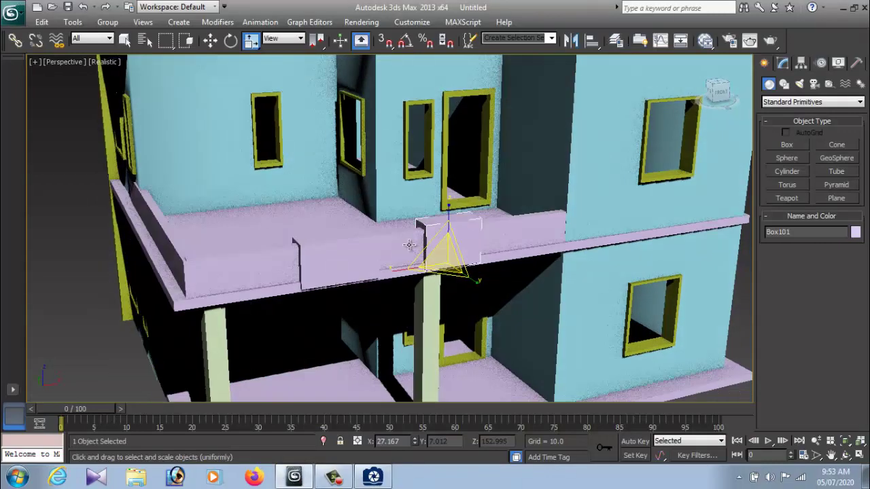
Clone the block as Box103, slide it left along the side balcony, and stretch it lengthwise.
key(w)
shift+drag(453, 248, 401, 214)
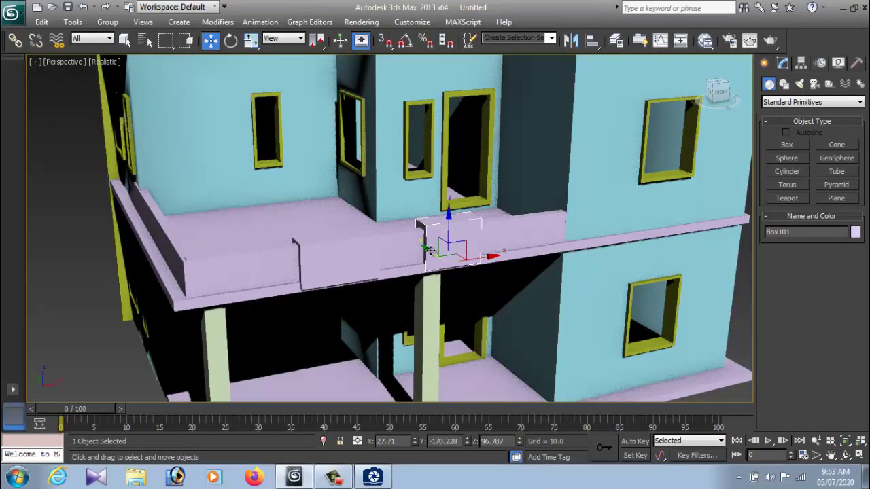
click(437, 292)
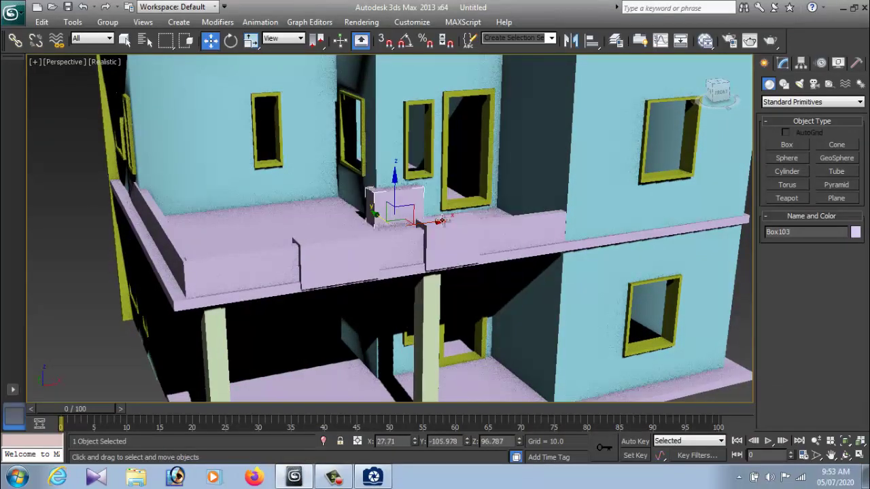
drag(441, 219, 229, 247)
mouse_move(229, 247)
alt+middle_down()
mouse_move(308, 289)
mouse_move(241, 287)
mouse_move(379, 306)
mouse_move(351, 322)
alt+middle_up()
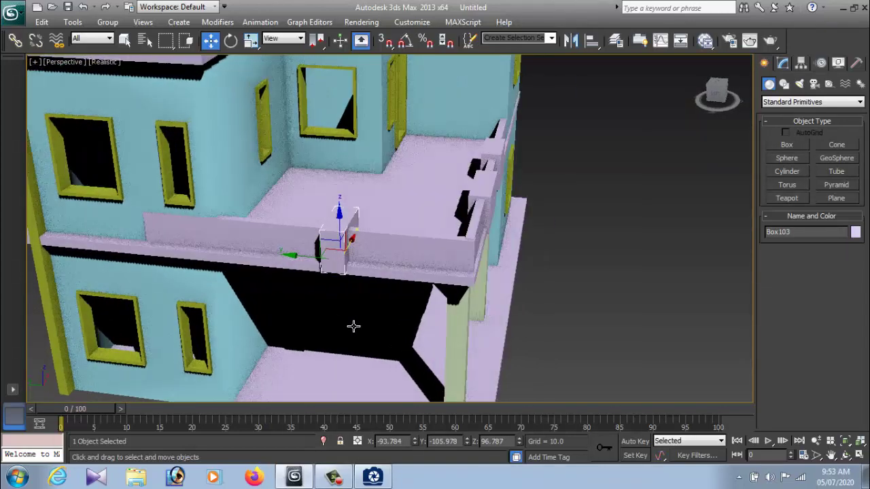
key(r)
drag(397, 263, 463, 280)
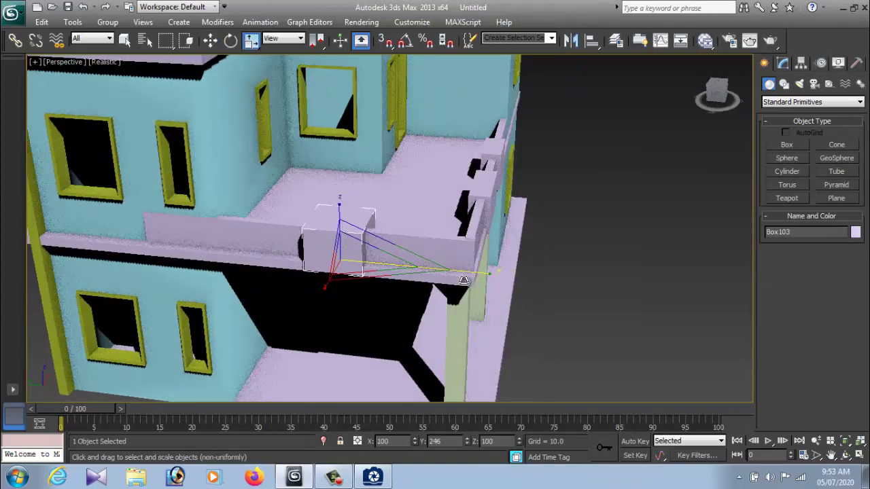
Move Box103 further left on the parapet, narrow it along Y, and clear the selection.
key(w)
alt+middle_drag(368, 292, 370, 291)
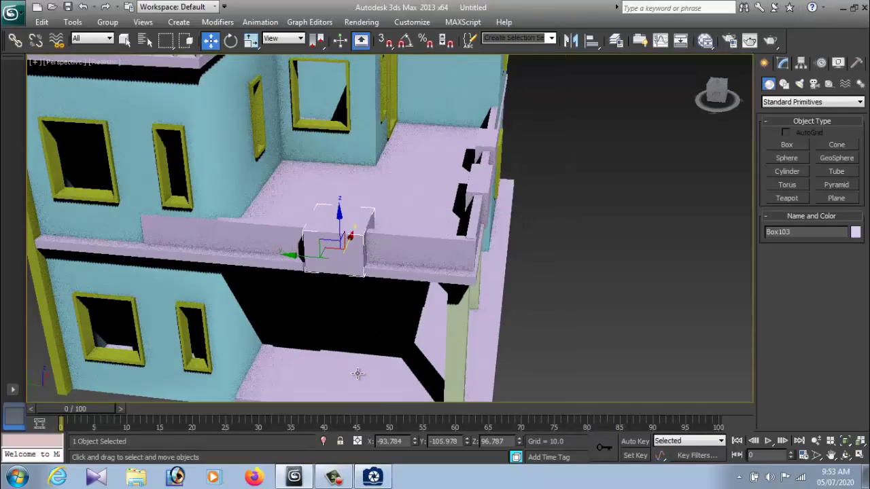
alt+middle_drag(359, 368, 306, 270)
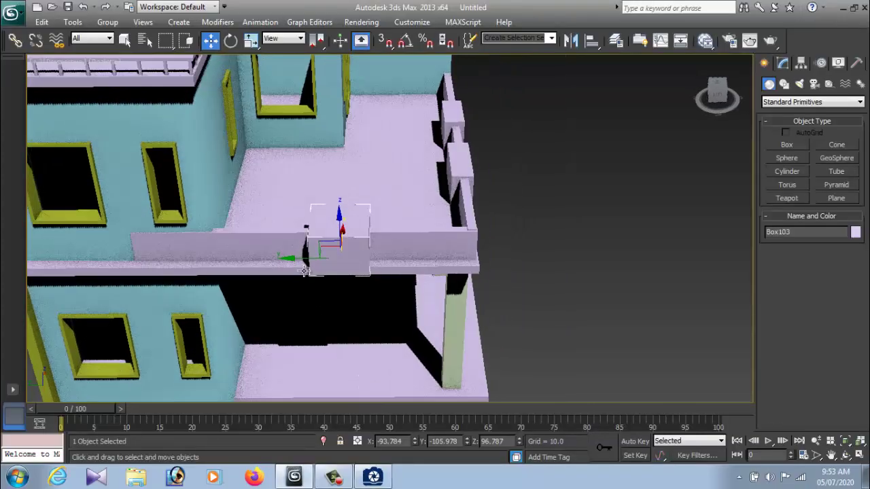
drag(305, 271, 285, 266)
click(372, 476)
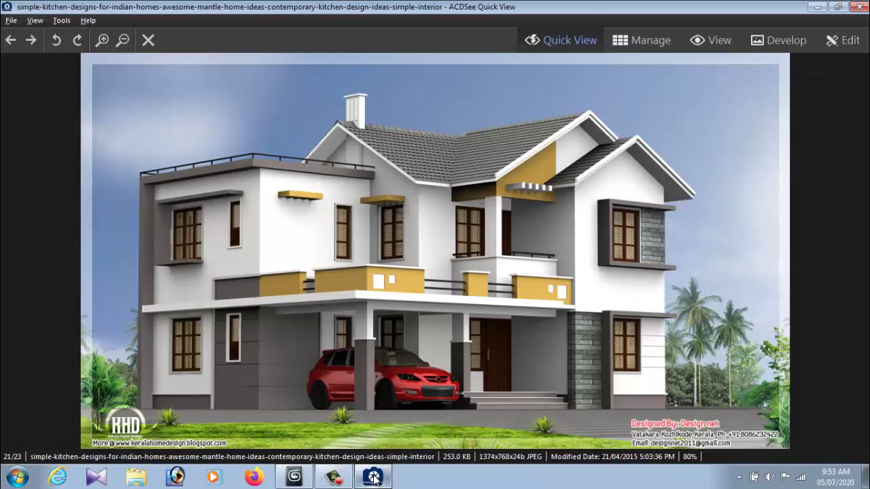
click(373, 476)
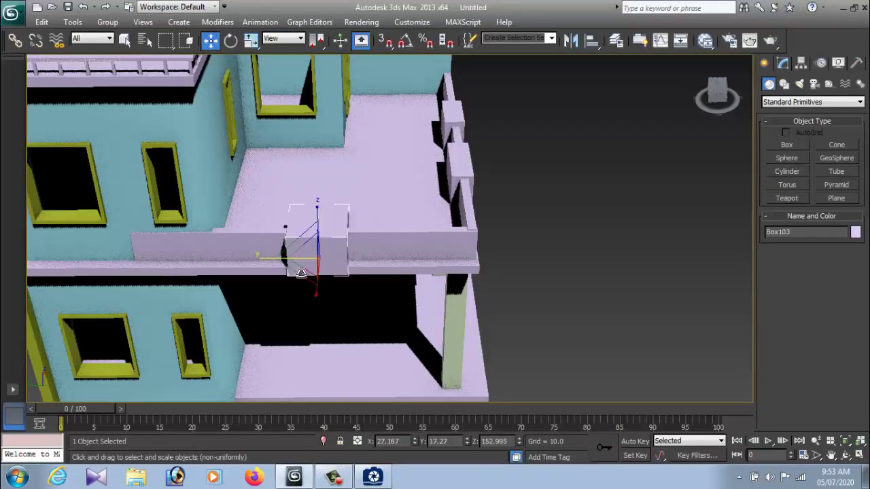
key(r)
drag(269, 259, 282, 264)
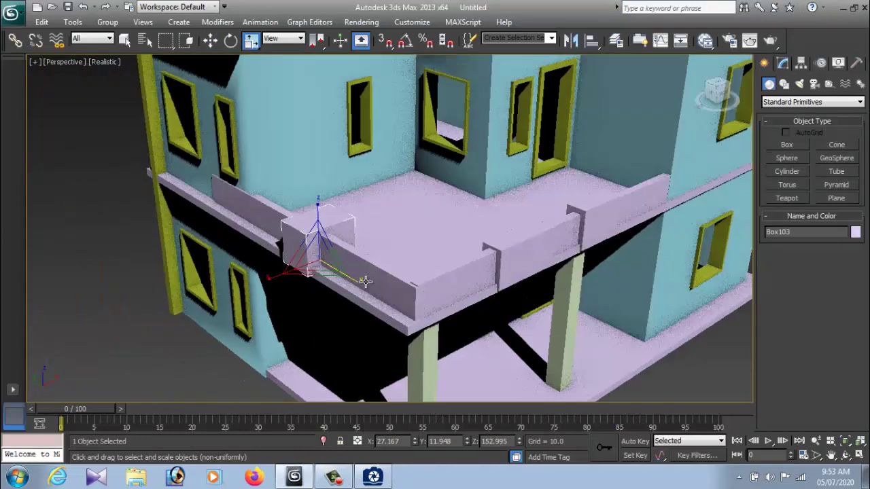
alt+middle_drag(347, 287, 414, 280)
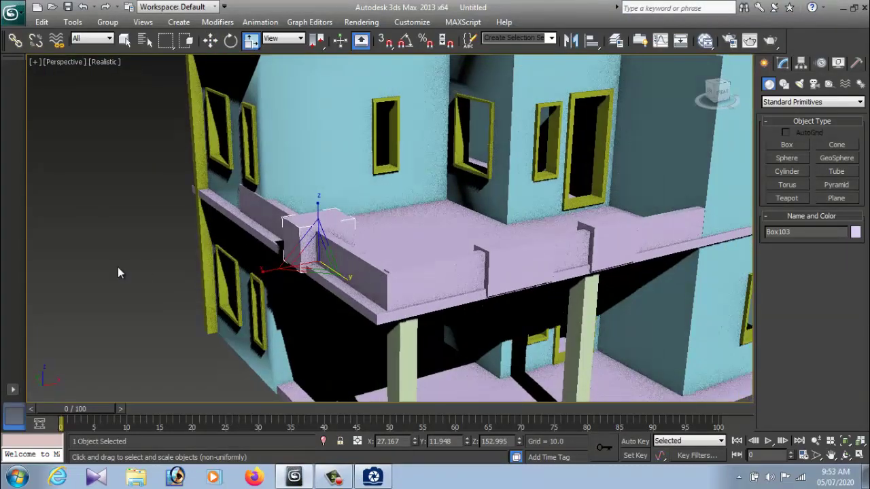
key(ctrl+d)
ProBoolean-subtract the cutter boxes from the right parapet wall to open gaps.
key(w)
click(429, 282)
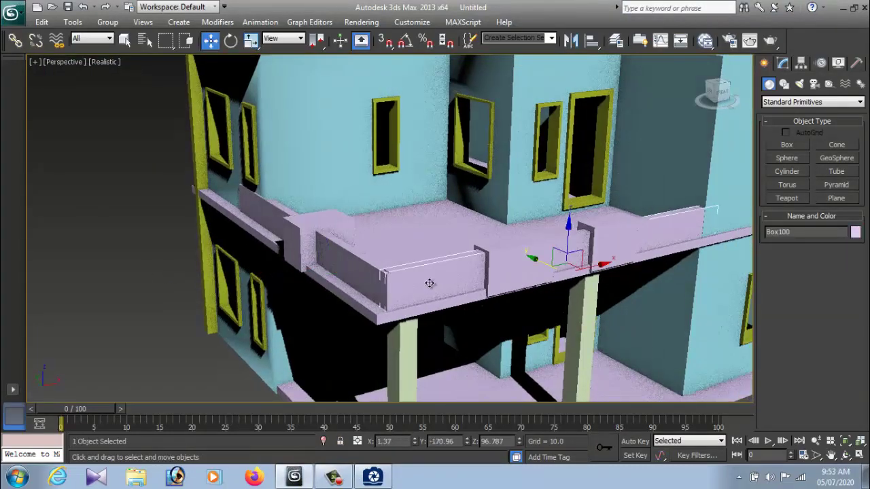
click(808, 102)
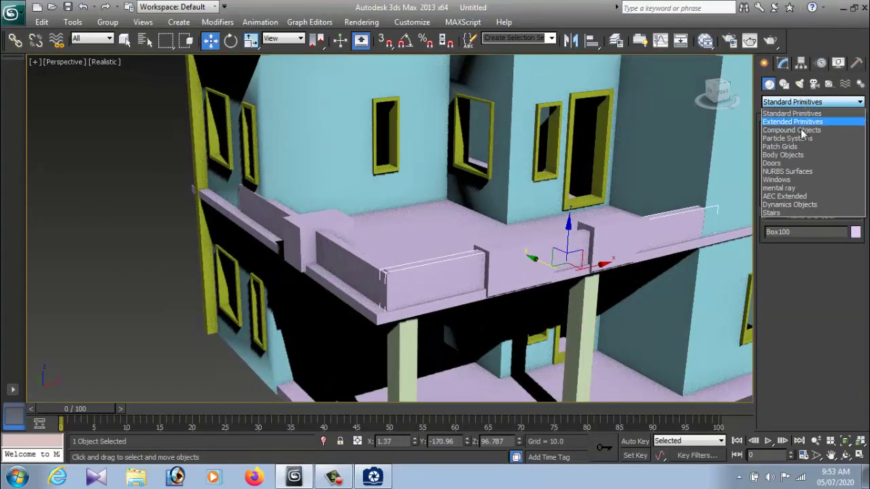
click(806, 136)
click(787, 211)
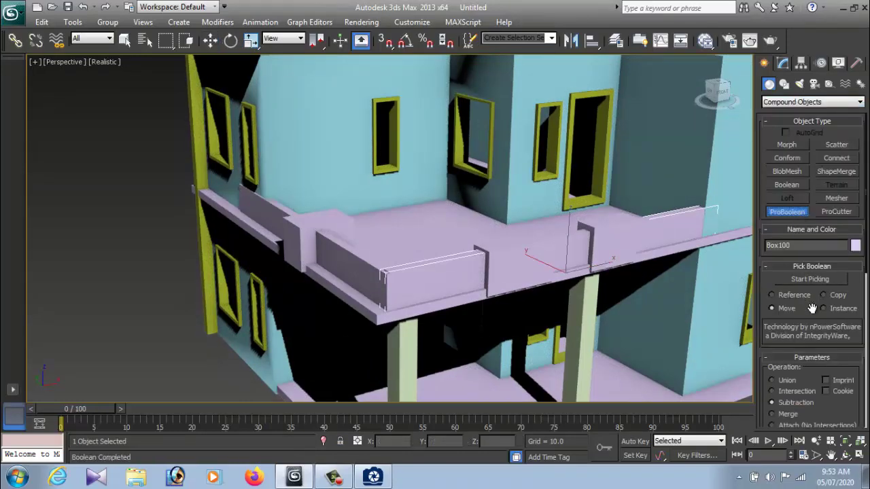
click(810, 278)
click(591, 251)
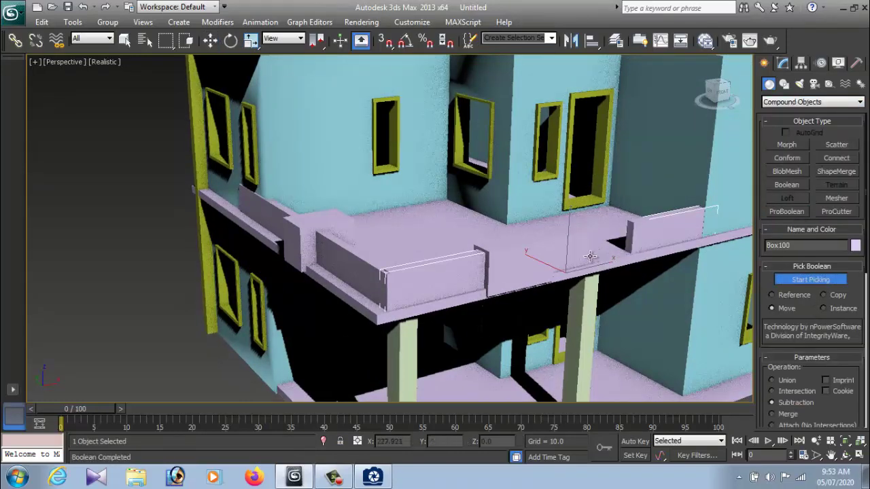
click(453, 265)
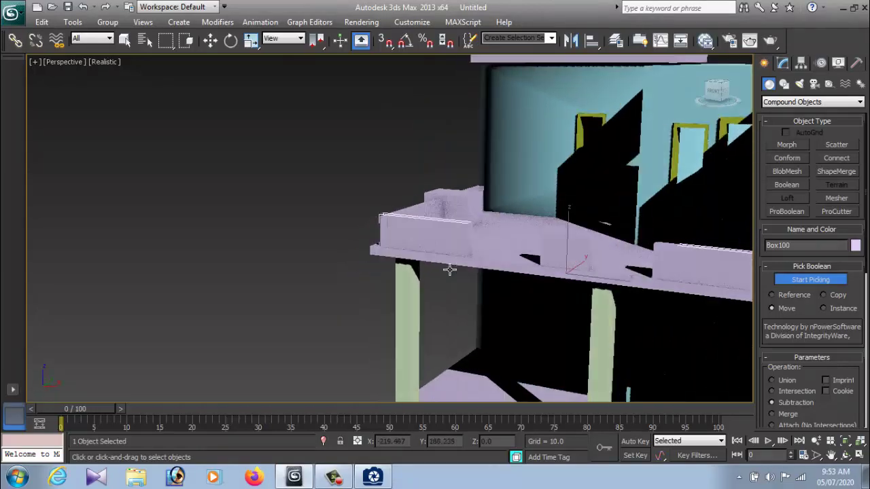
alt+middle_drag(468, 253, 544, 271)
Undo twice, then ProBoolean-subtract the cutting block from the front-left parapet wall and compare with the photo.
key(ctrl+z)
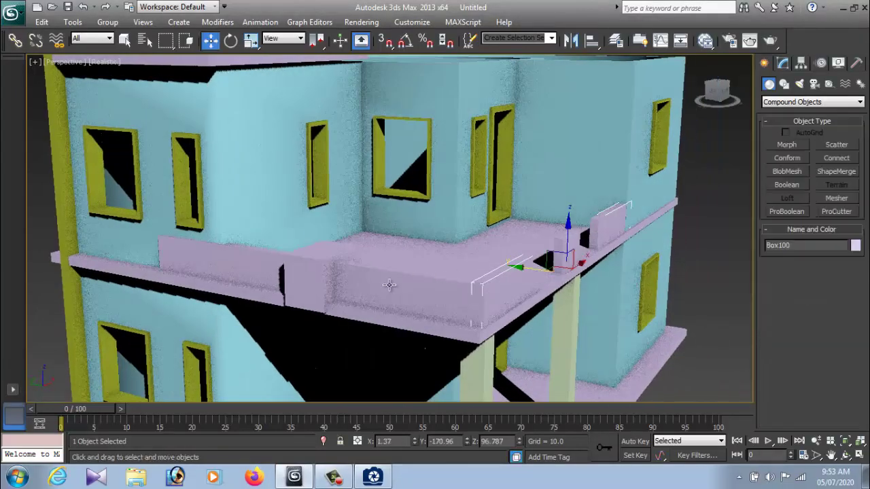
key(ctrl+z)
click(786, 212)
click(810, 279)
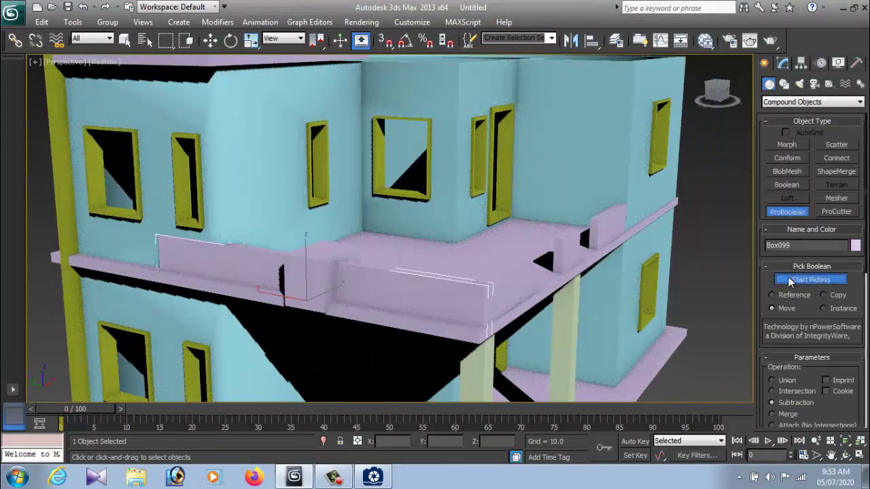
click(320, 287)
key(w)
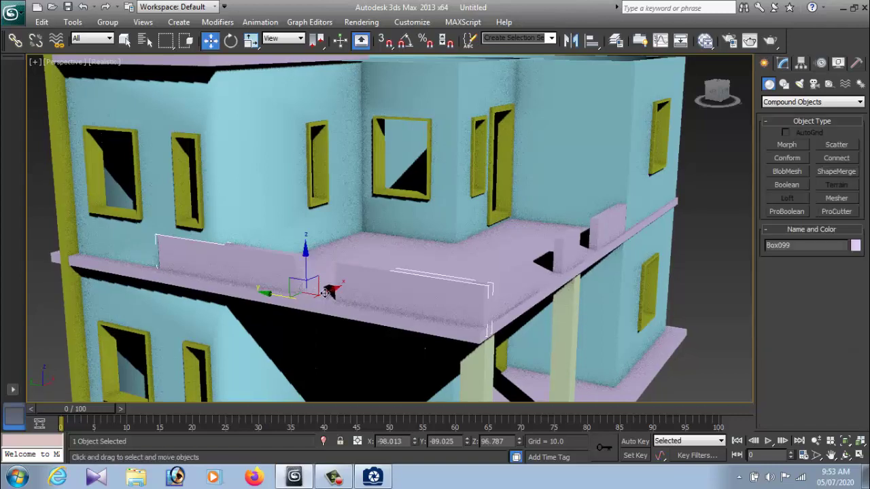
alt+middle_drag(672, 297, 475, 272)
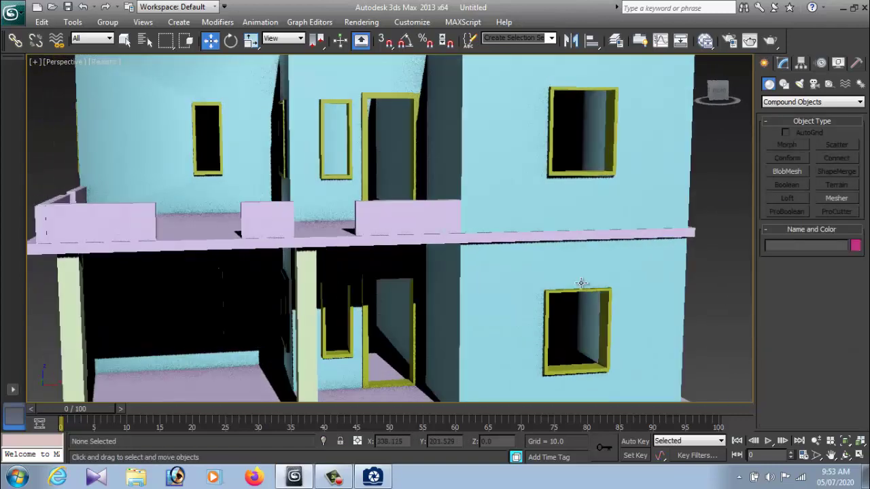
click(387, 476)
click(390, 476)
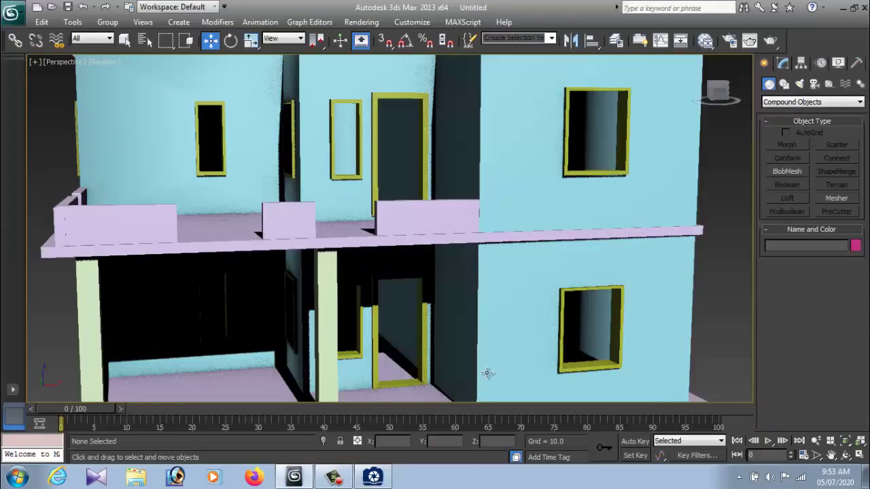
Clone the roof-edge rail toward the balcony as Box101.
mouse_move(501, 345)
alt+middle_down()
mouse_move(382, 319)
mouse_move(255, 219)
alt+middle_up()
scroll(466, 331, up, 3)
click(234, 169)
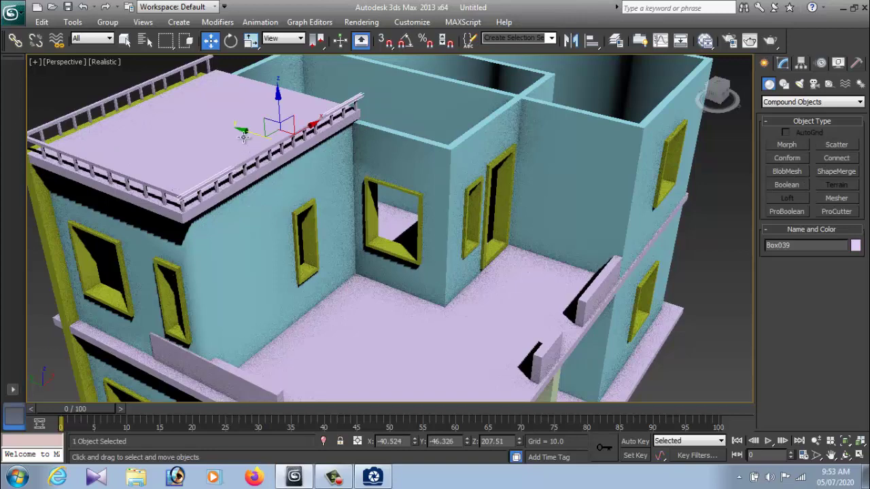
shift+drag(243, 131, 527, 303)
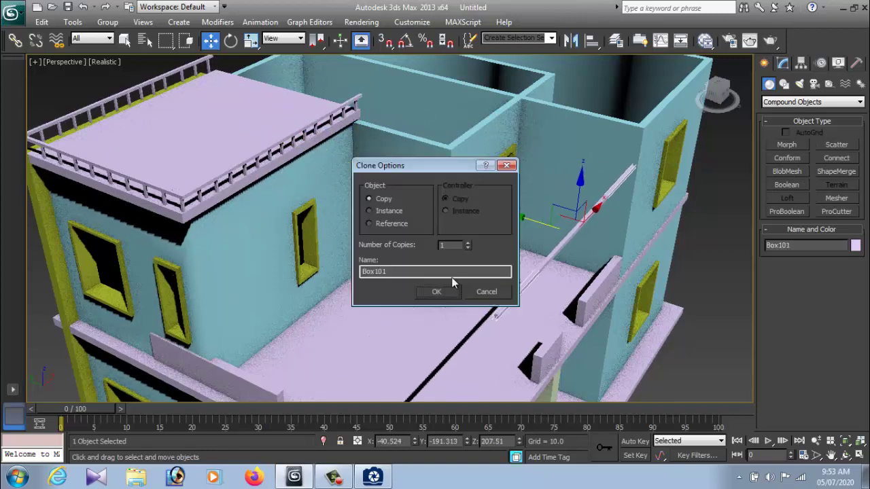
click(437, 290)
Lower the copied rail to parapet height and shift it along Y into the gap.
alt+middle_drag(542, 333, 487, 310)
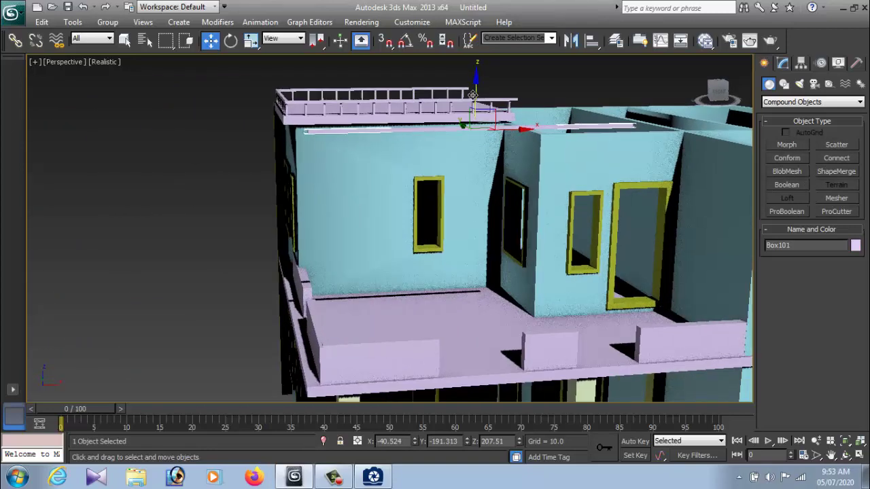
drag(475, 82, 472, 343)
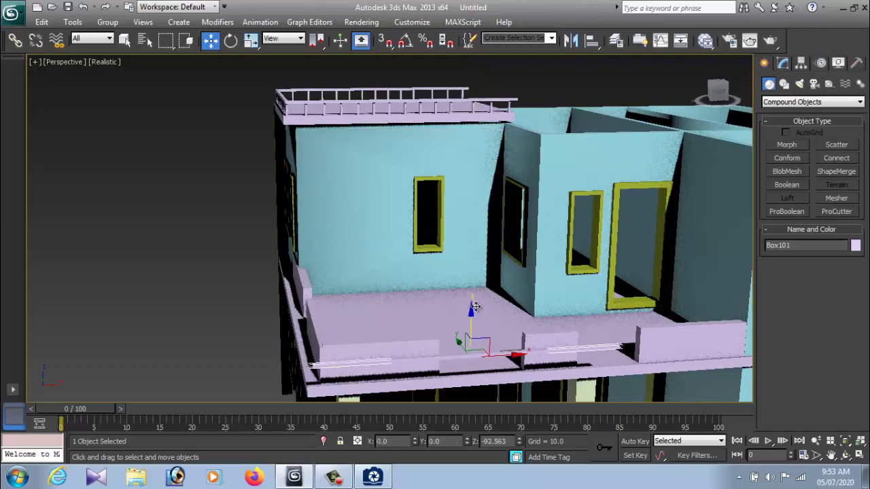
mouse_move(476, 343)
alt+middle_down()
mouse_move(584, 326)
mouse_move(607, 331)
alt+middle_up()
click(372, 476)
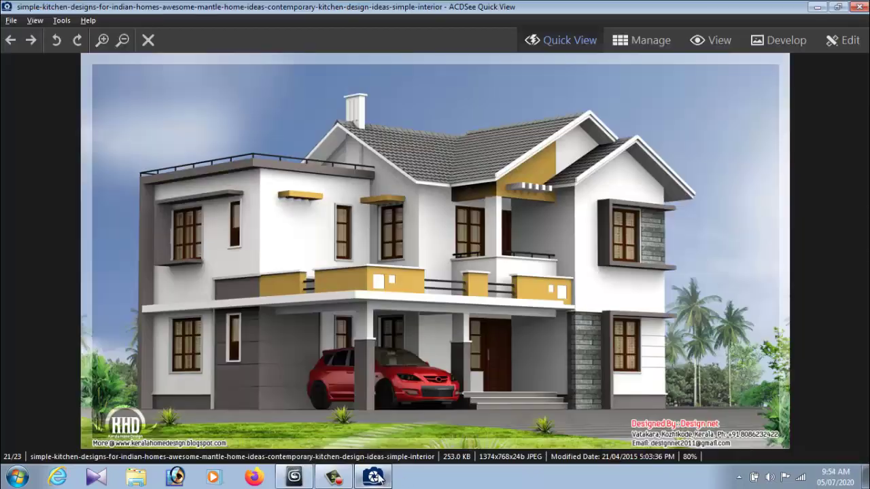
click(380, 479)
alt+middle_drag(470, 367, 503, 272)
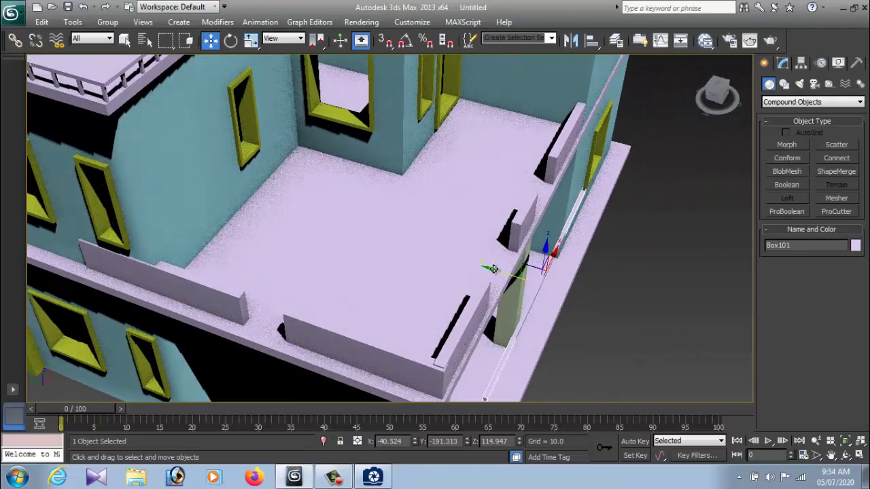
drag(469, 266, 438, 267)
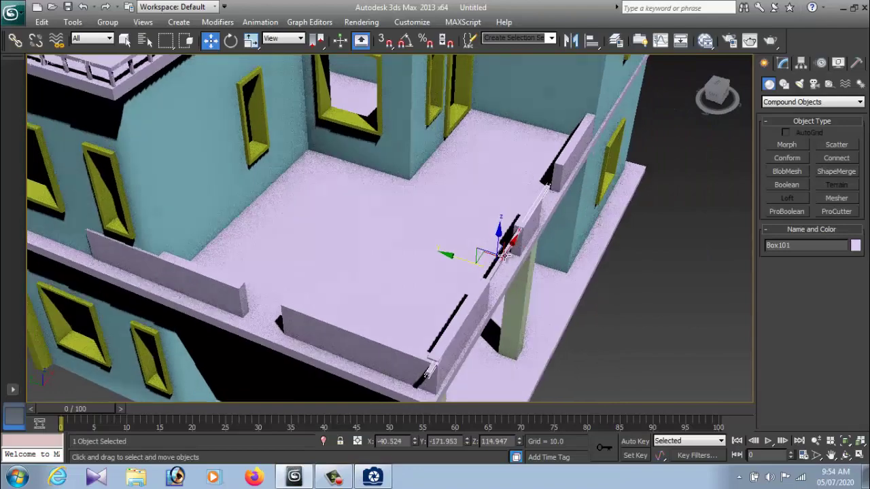
mouse_move(439, 267)
alt+middle_down()
mouse_move(465, 227)
mouse_move(420, 158)
alt+middle_up()
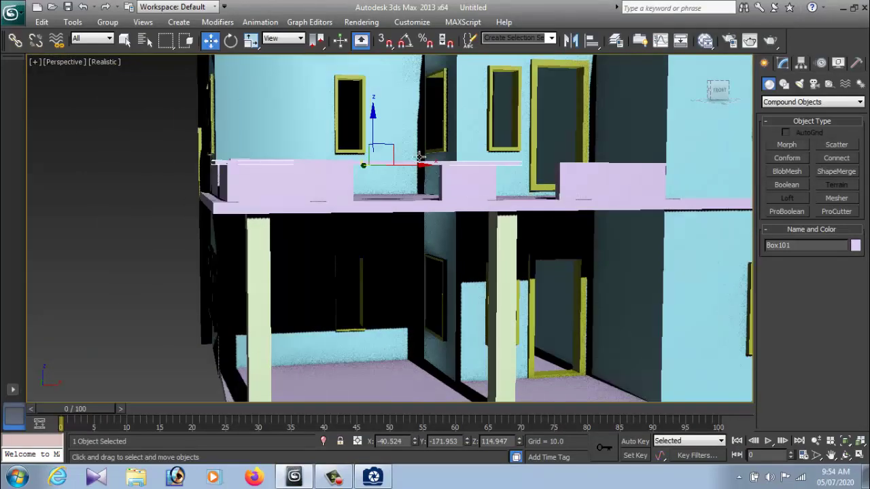
Set the rail's object colour to grey.
click(855, 246)
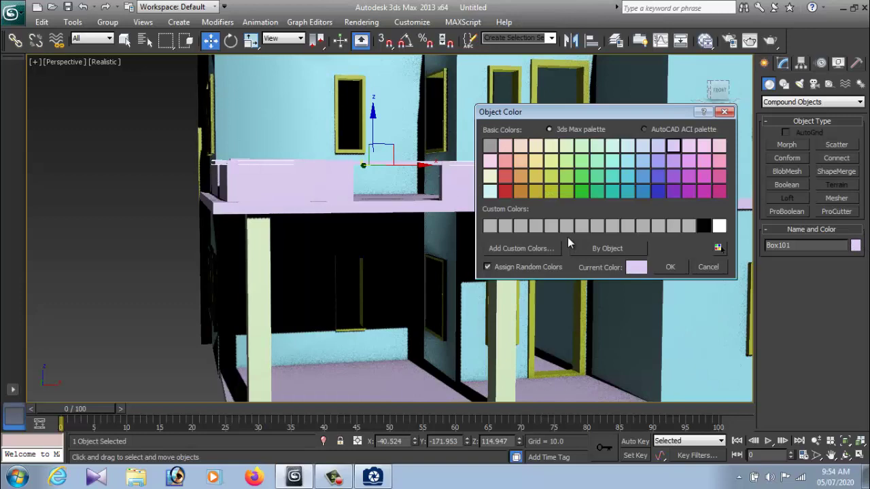
click(537, 191)
click(490, 145)
click(670, 267)
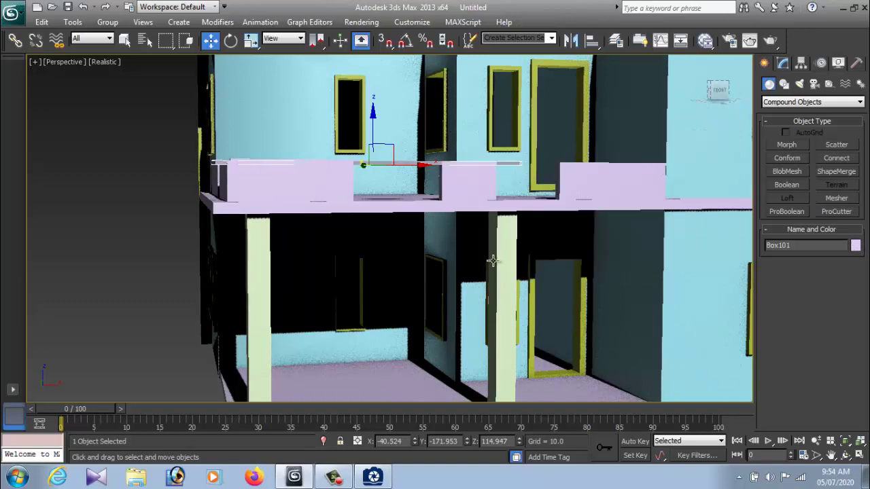
Lower the rail inside the parapet gap and Shift-clone a second rail, Box102.
alt+middle_drag(493, 261, 486, 299)
scroll(475, 254, up, 5)
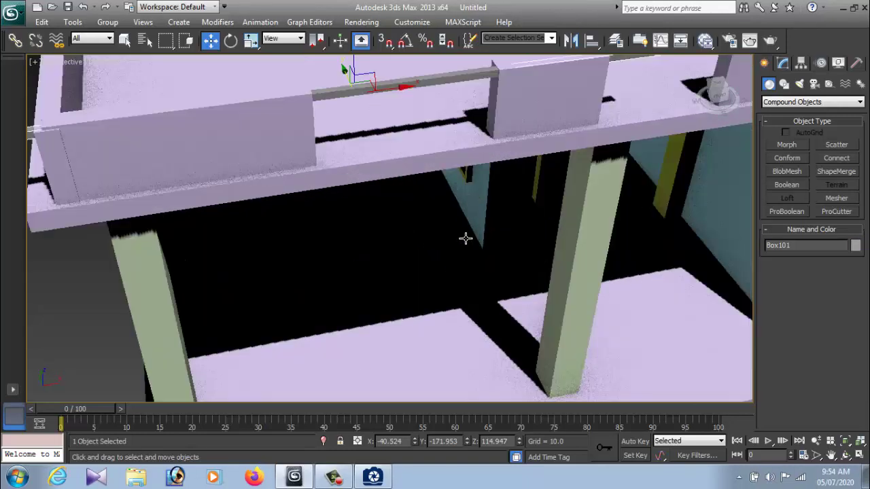
alt+middle_drag(466, 239, 380, 168)
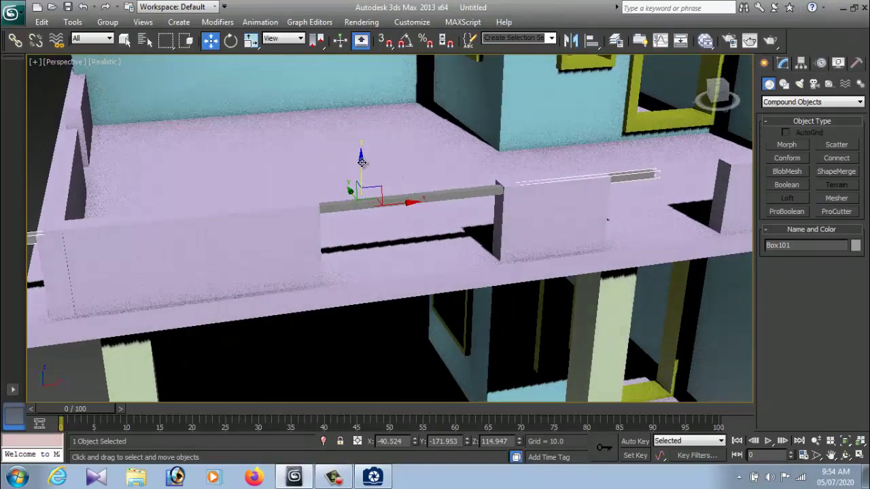
drag(361, 161, 358, 219)
mouse_move(358, 220)
alt+middle_down()
mouse_move(391, 210)
mouse_move(397, 234)
alt+middle_up()
shift+drag(365, 214, 364, 192)
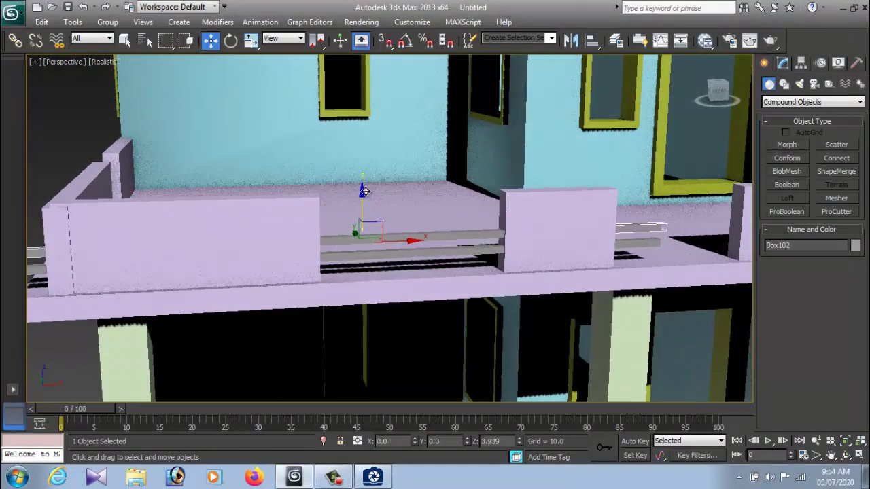
click(436, 291)
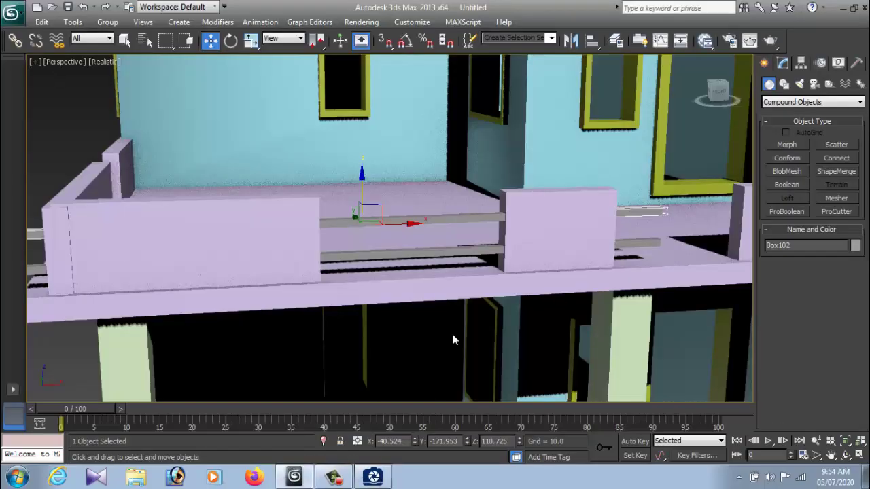
Slide both grey rails along X so they span the parapet gap.
mouse_move(452, 335)
alt+middle_down()
mouse_move(478, 297)
mouse_move(383, 249)
alt+middle_up()
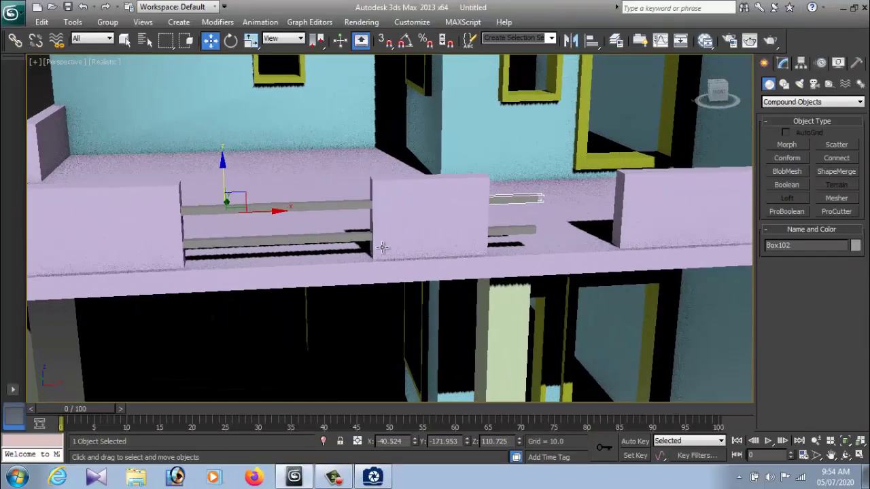
ctrl+click(339, 211)
drag(453, 196, 558, 200)
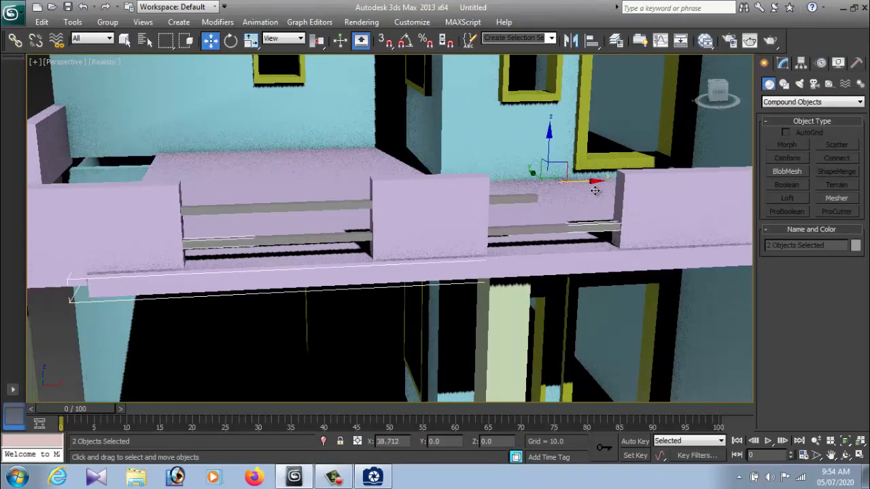
key(ctrl+z)
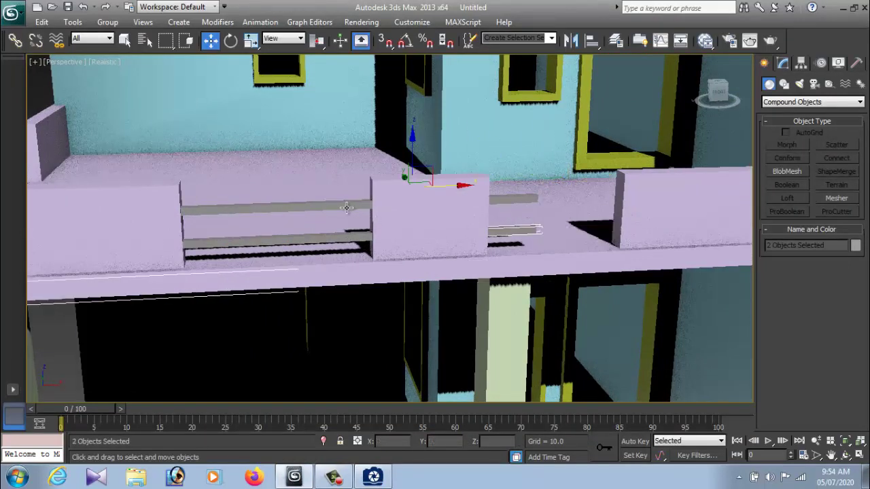
click(347, 207)
drag(281, 212, 462, 248)
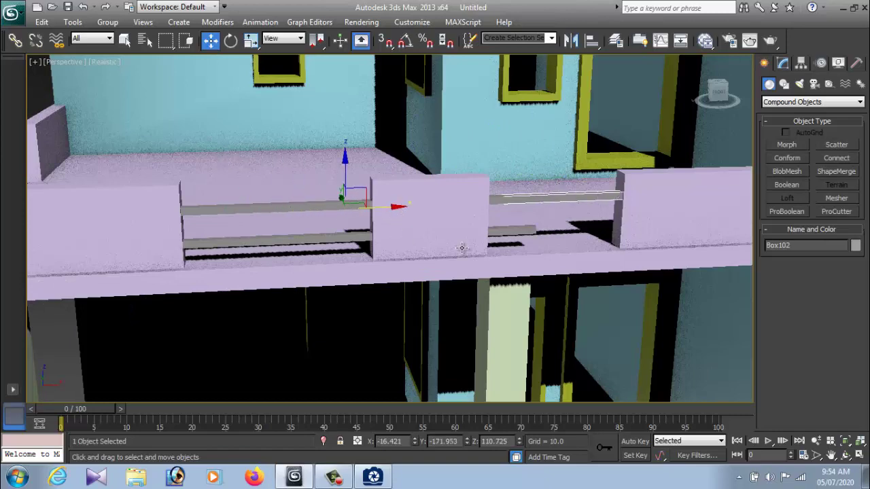
click(503, 232)
drag(289, 244, 380, 246)
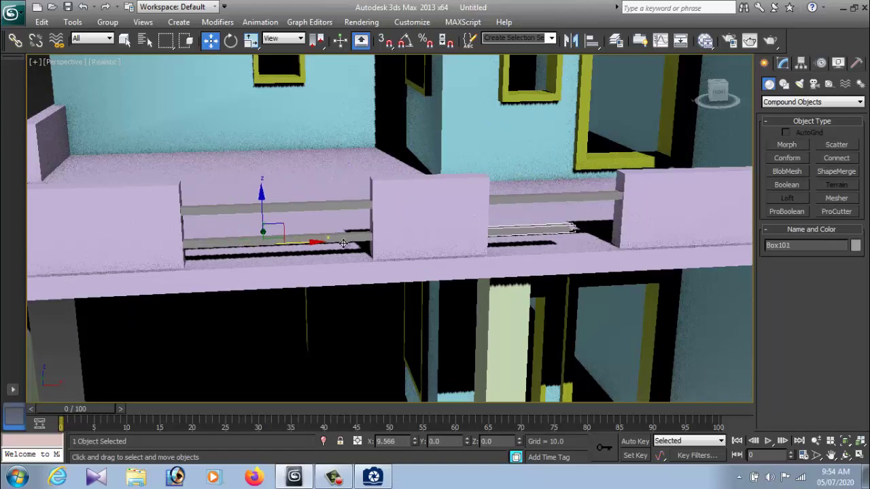
alt+middle_drag(381, 246, 391, 255)
scroll(391, 254, down, 5)
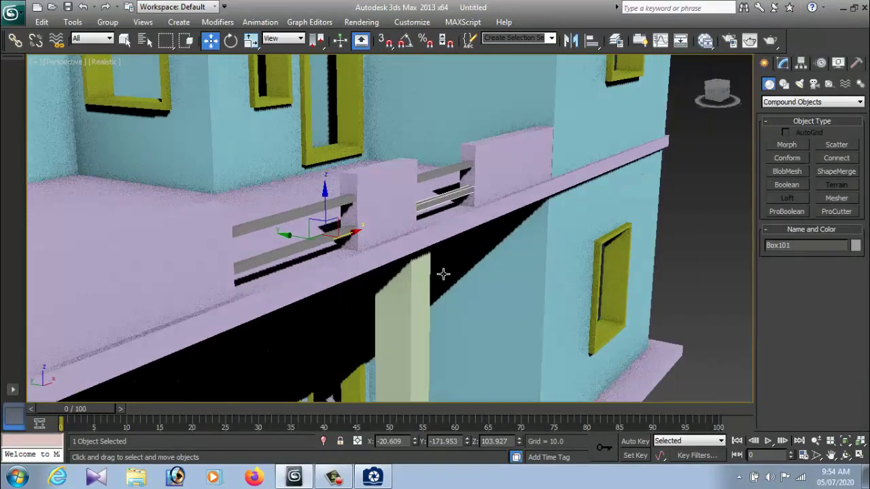
click(639, 258)
scroll(528, 276, down, 3)
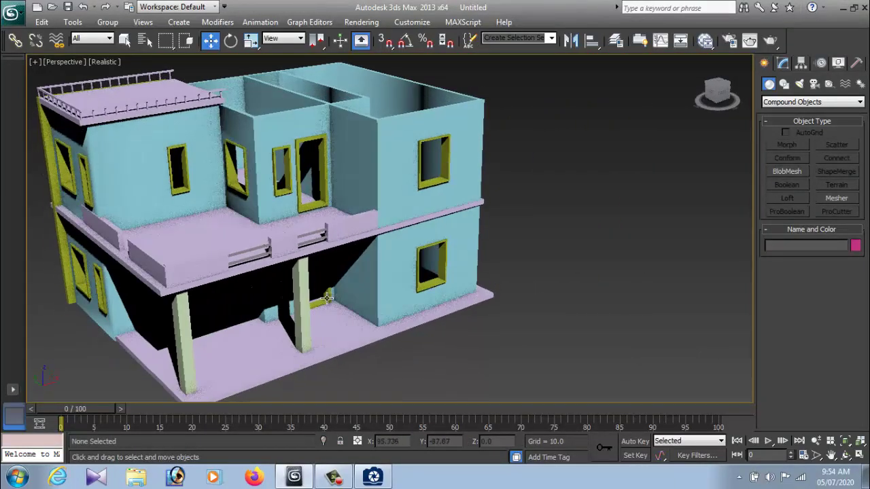
Select the roof railing and Shift-drag a copy down to the middle floor.
mouse_move(402, 288)
alt+middle_down()
mouse_move(325, 298)
mouse_move(530, 289)
alt+middle_up()
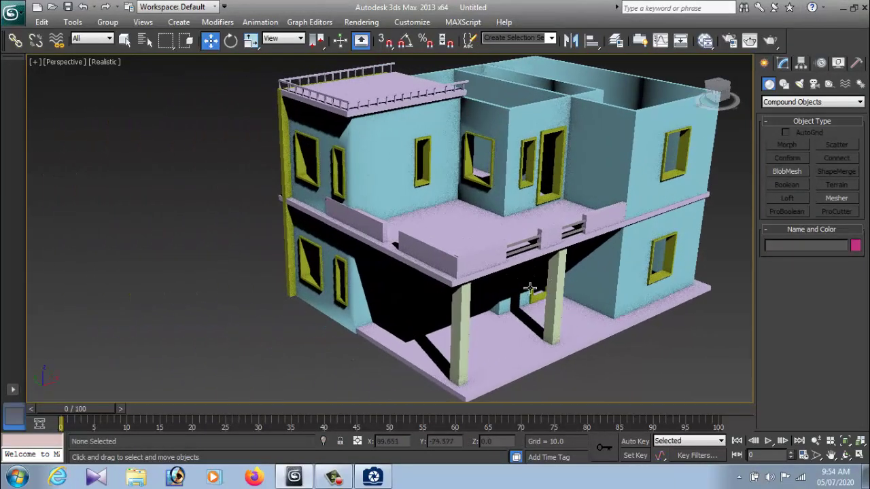
click(333, 97)
scroll(373, 147, up, 5)
middle_drag(373, 147, 512, 298)
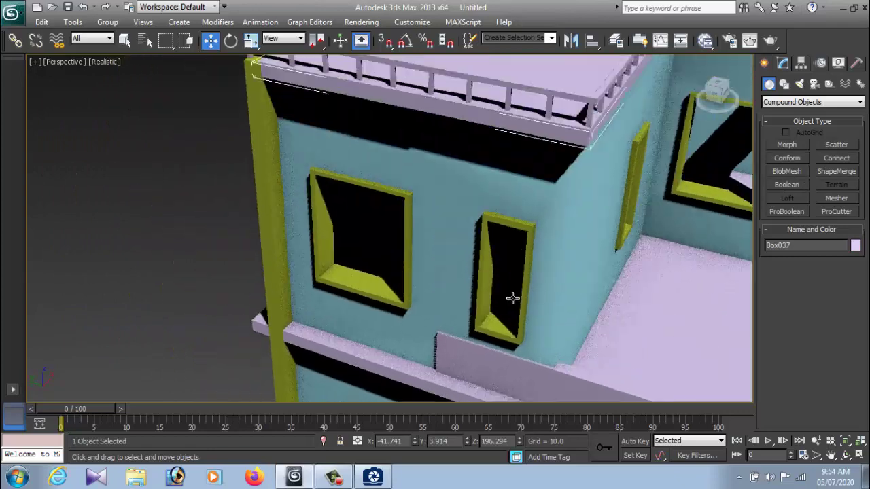
click(453, 95)
scroll(510, 231, down, 5)
scroll(453, 190, up, 2)
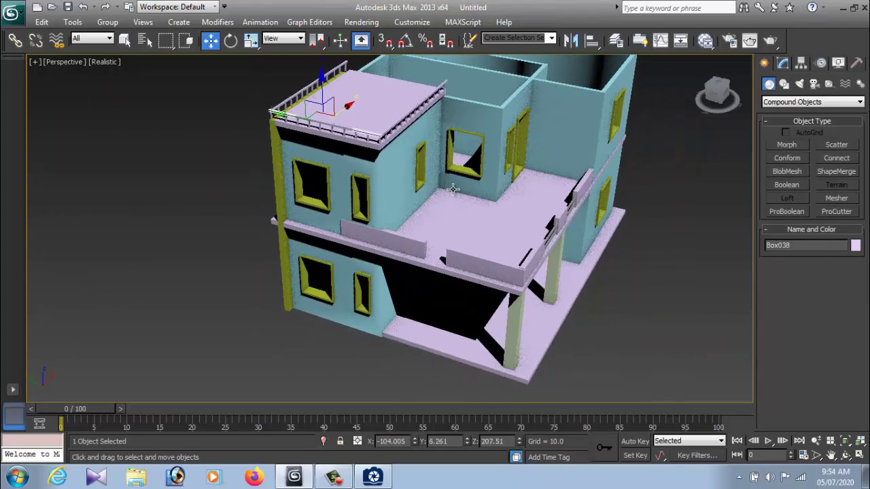
shift+drag(319, 79, 321, 178)
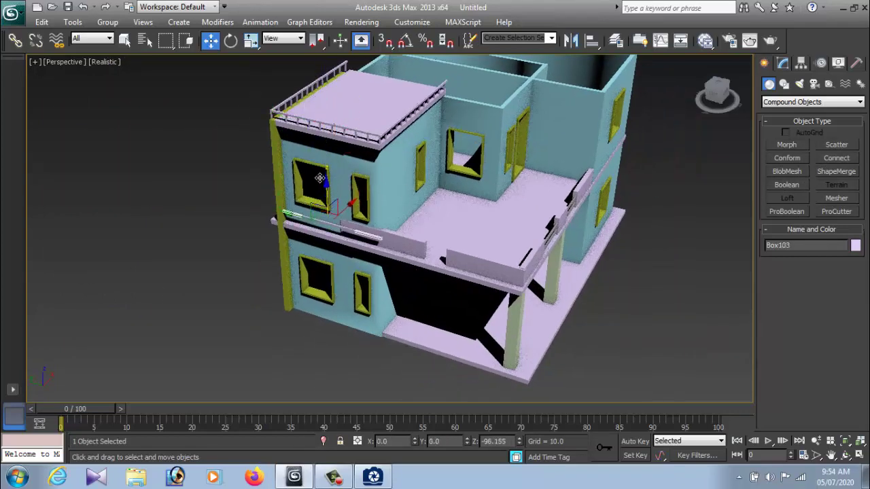
click(445, 296)
Move the copied railing along Y and X into the side balcony's parapet gap.
alt+middle_drag(444, 296, 367, 266)
scroll(367, 266, up, 2)
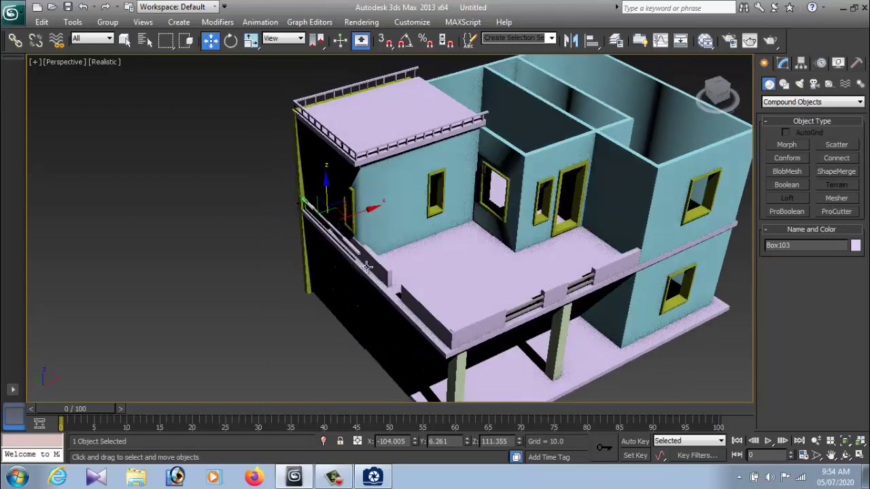
alt+middle_drag(311, 215, 318, 213)
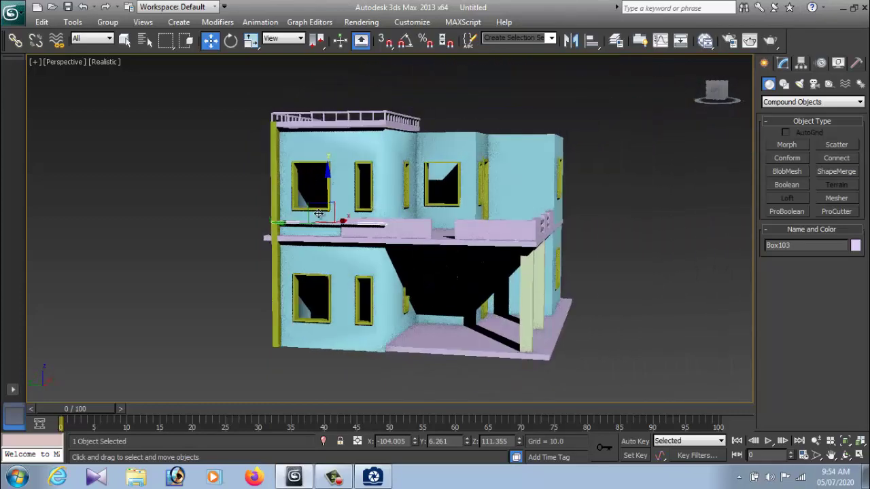
drag(282, 222, 453, 262)
scroll(452, 262, up, 3)
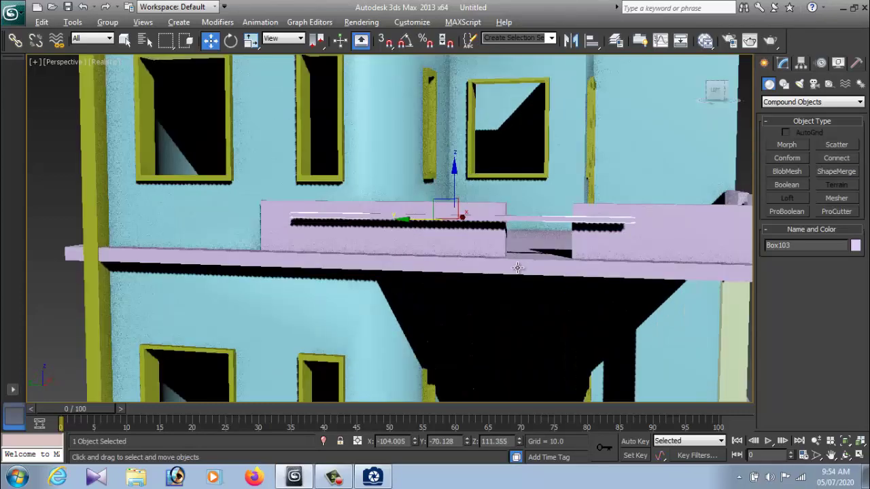
mouse_move(452, 262)
alt+middle_down()
mouse_move(534, 303)
mouse_move(429, 241)
alt+middle_up()
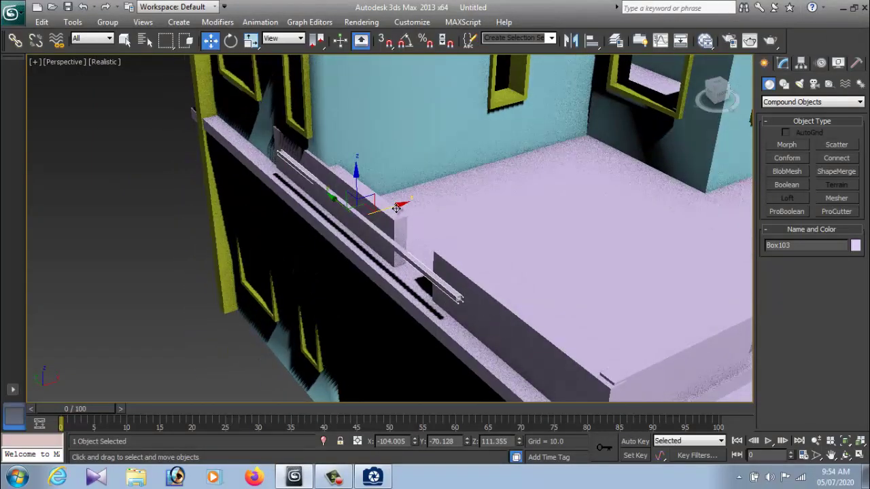
drag(397, 208, 415, 208)
mouse_move(416, 207)
alt+middle_down()
mouse_move(447, 253)
mouse_move(473, 229)
alt+middle_up()
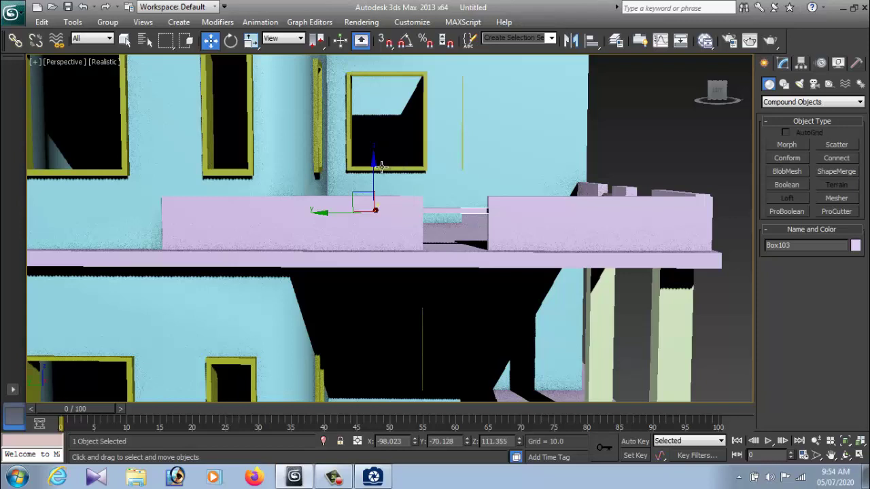
Shift-drag a lower duplicate, Box104, as the second rail.
shift+drag(375, 165, 375, 194)
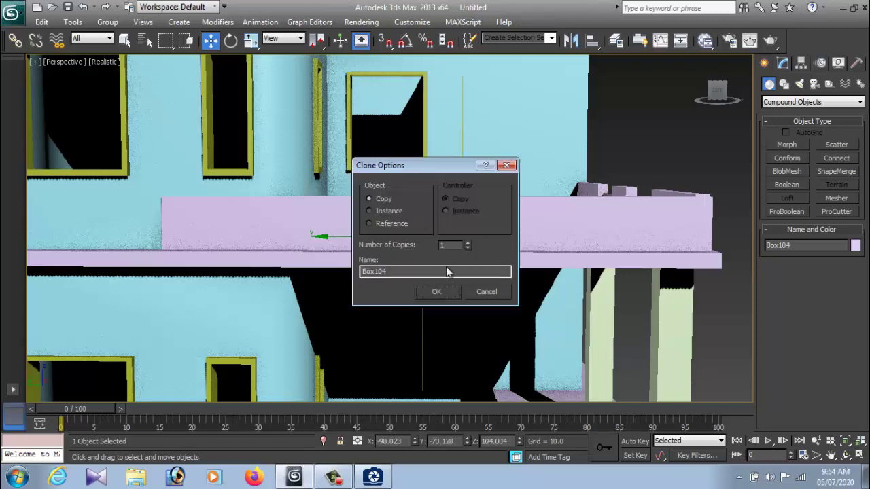
click(437, 292)
click(451, 213)
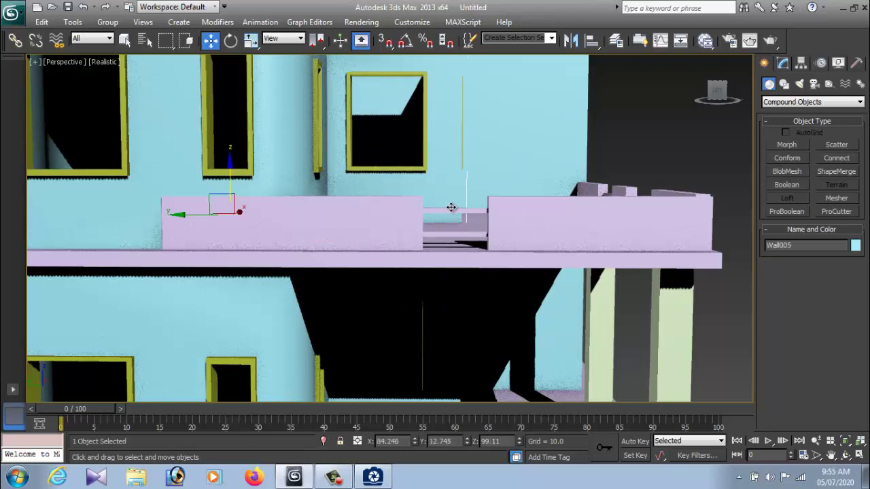
click(453, 211)
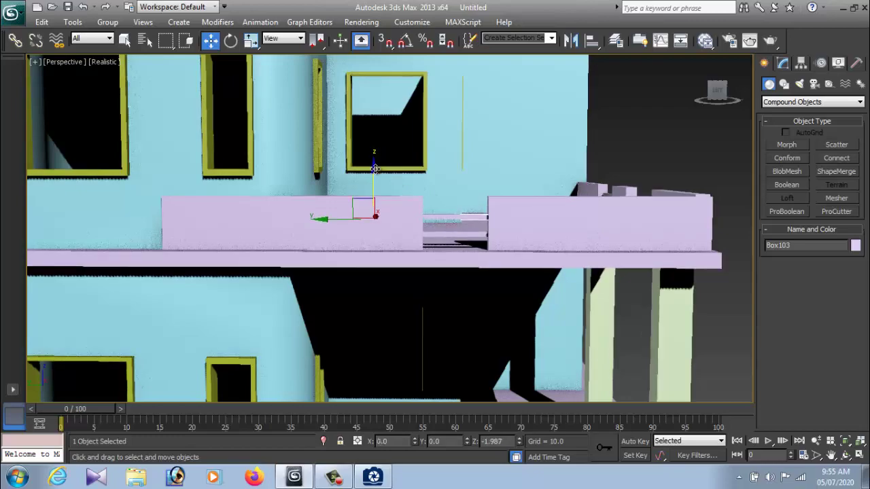
click(592, 198)
Select the left parapet panel Box103 and Shift-drag it up on Z to clone it.
alt+middle_drag(592, 199, 422, 429)
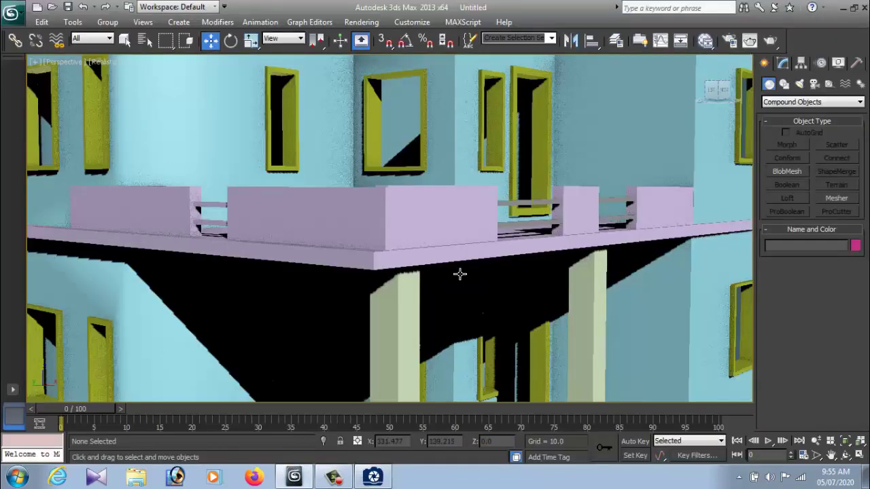
mouse_move(460, 274)
alt+middle_down()
mouse_move(453, 281)
mouse_move(437, 270)
mouse_move(462, 256)
alt+middle_up()
click(438, 269)
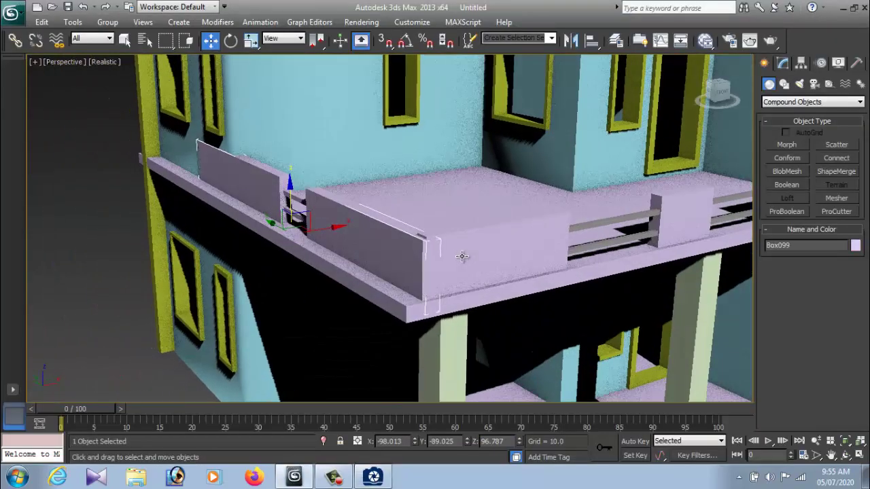
key(r)
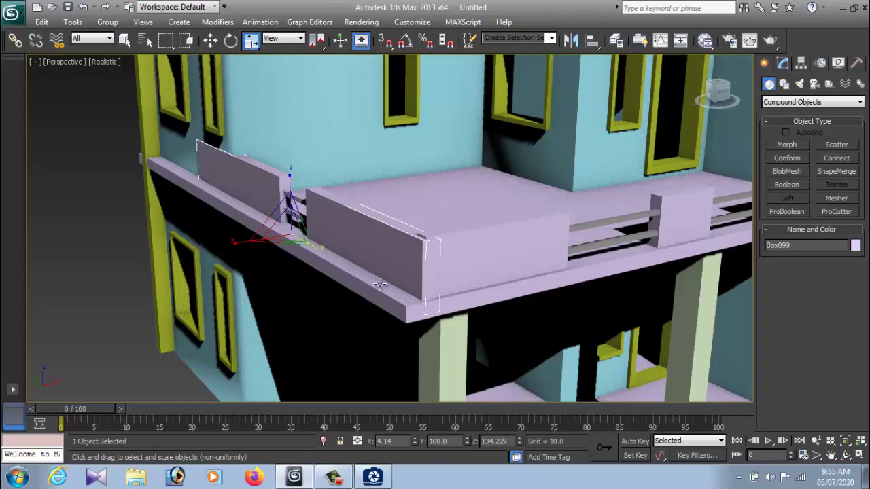
click(373, 290)
alt+middle_drag(539, 293, 479, 272)
mouse_move(357, 259)
alt+middle_down()
mouse_move(442, 276)
mouse_move(423, 243)
alt+middle_up()
click(423, 243)
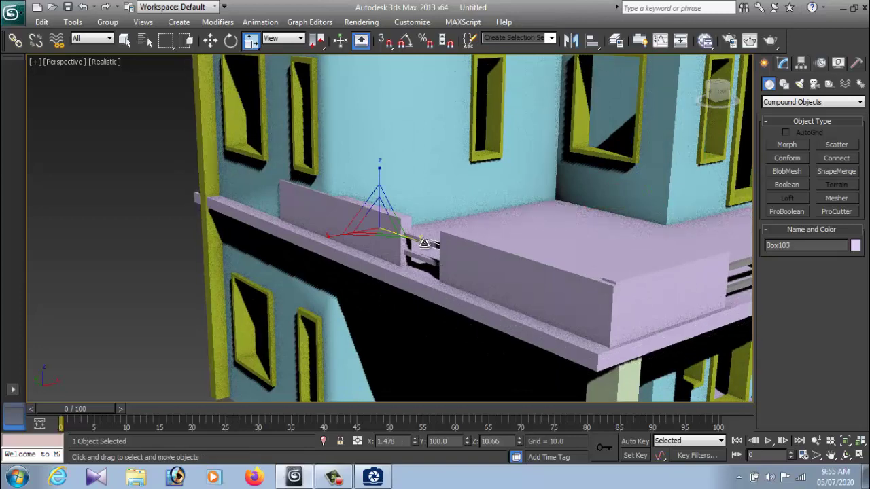
key(w)
shift+drag(380, 179, 380, 155)
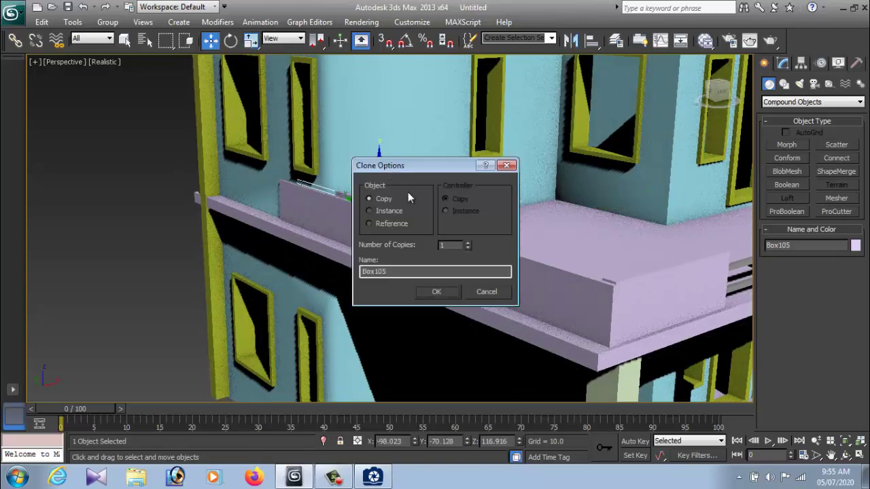
Make one copy, Box105, and scale it along X into a long thin bar.
click(436, 292)
scroll(451, 299, up, 5)
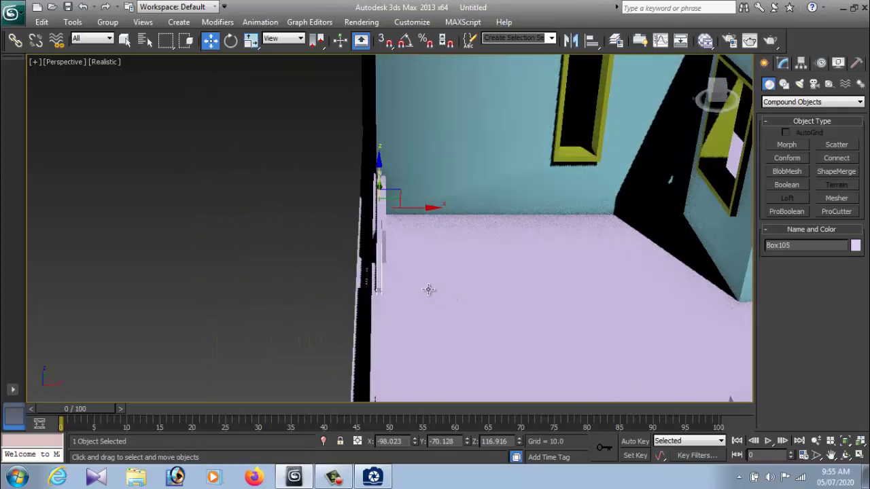
scroll(429, 295, up, 2)
scroll(431, 306, up, 3)
key(r)
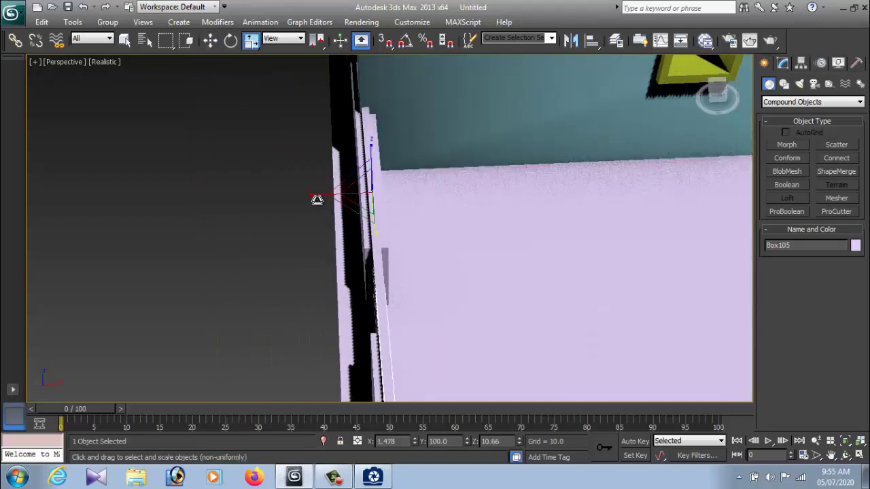
drag(317, 200, 241, 196)
mouse_move(295, 235)
alt+middle_down()
mouse_move(371, 244)
mouse_move(387, 237)
mouse_move(319, 190)
alt+middle_up()
drag(319, 210, 301, 210)
mouse_move(301, 210)
alt+middle_down()
mouse_move(396, 170)
mouse_move(370, 152)
mouse_move(411, 201)
mouse_move(434, 208)
alt+middle_up()
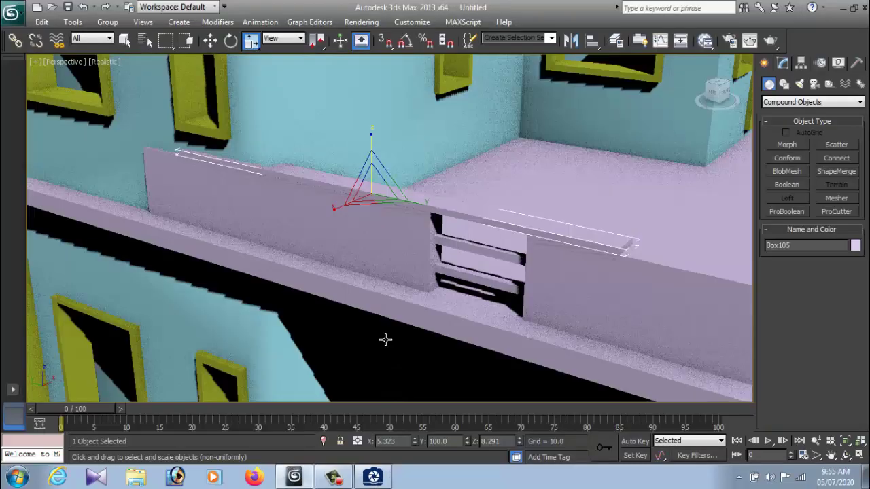
Move Box105 left so it rests along the parapet top at Z 116.916.
alt+middle_drag(384, 340, 396, 356)
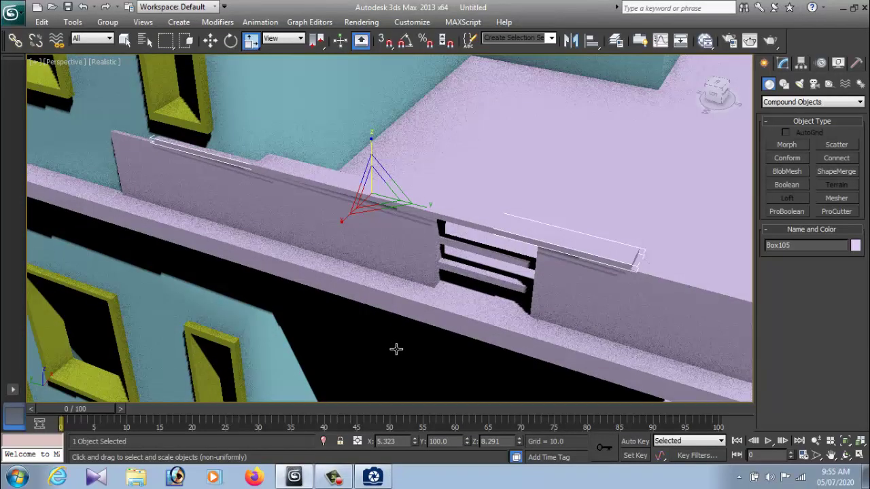
key(w)
drag(330, 184, 274, 184)
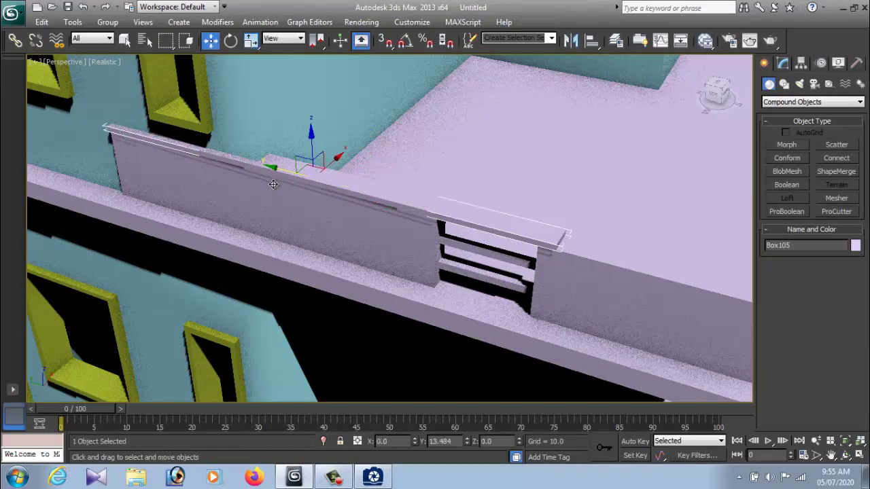
mouse_move(320, 188)
alt+middle_down()
mouse_move(317, 130)
mouse_move(281, 140)
mouse_move(287, 186)
alt+middle_up()
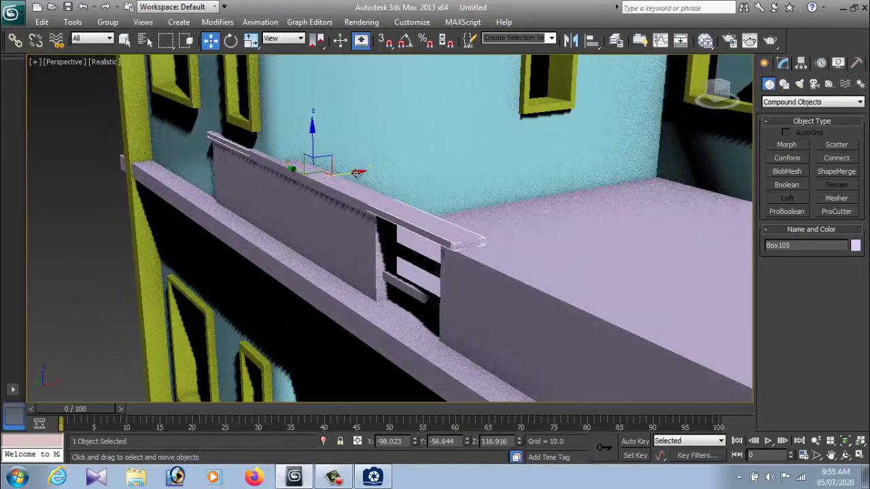
drag(355, 173, 354, 173)
mouse_move(408, 224)
alt+middle_down()
mouse_move(451, 229)
mouse_move(450, 217)
mouse_move(488, 217)
mouse_move(398, 262)
mouse_move(486, 263)
alt+middle_up()
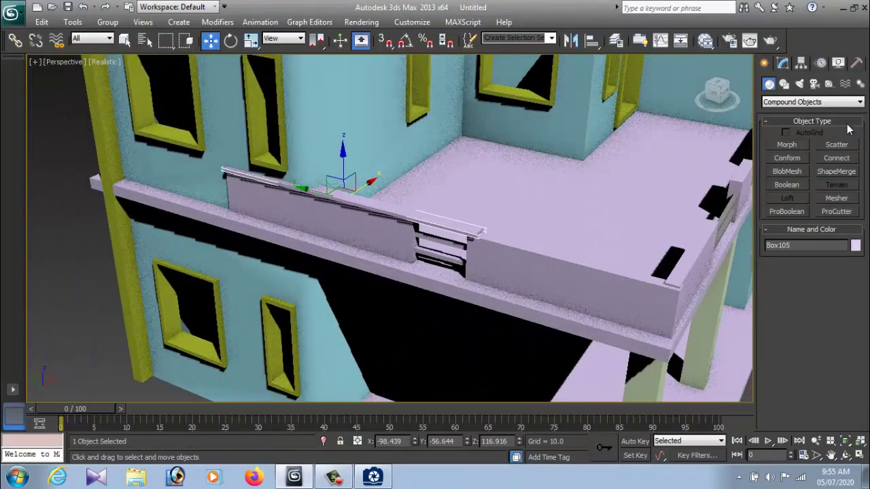
click(785, 85)
Convert Box105 to Editable Poly and move its four end vertices out to the corner.
right_click(463, 229)
mouse_move(486, 347)
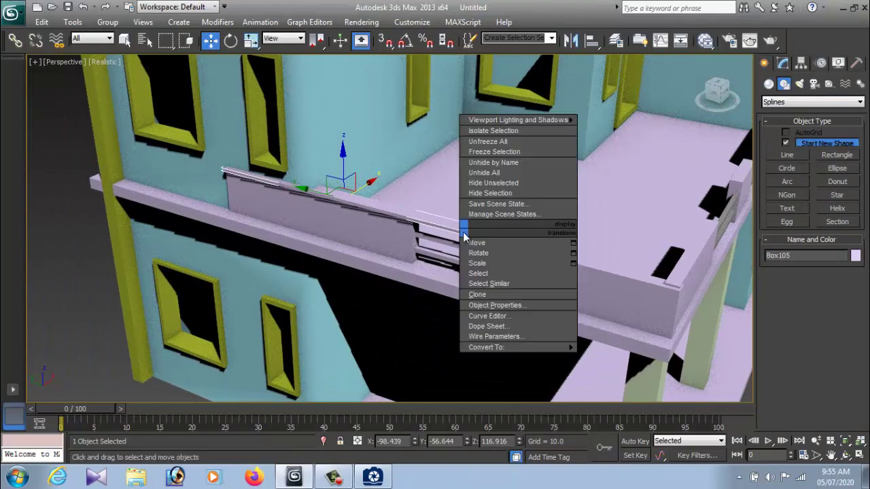
click(622, 357)
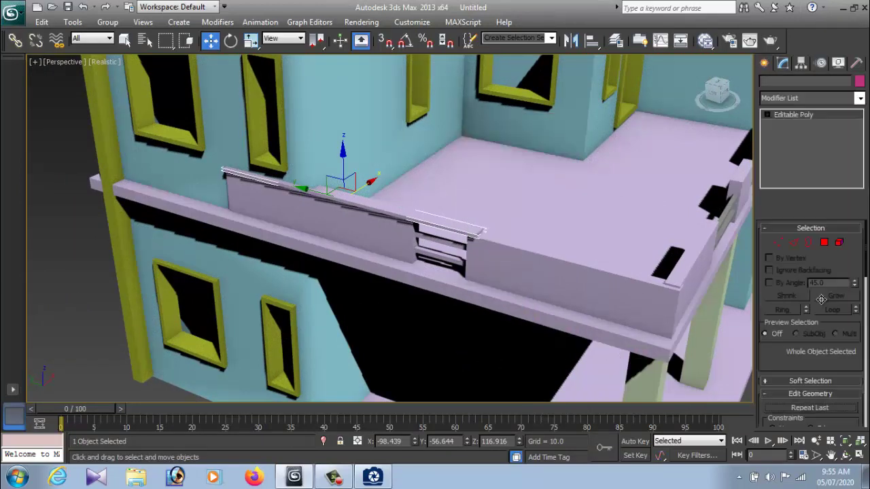
key(1)
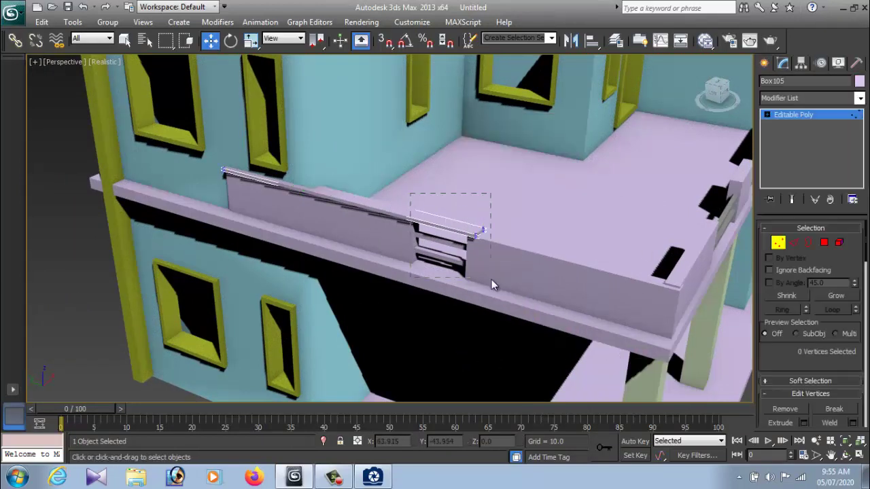
drag(491, 279, 491, 278)
mouse_move(439, 223)
mouse_down()
mouse_move(628, 313)
mouse_move(723, 257)
mouse_up()
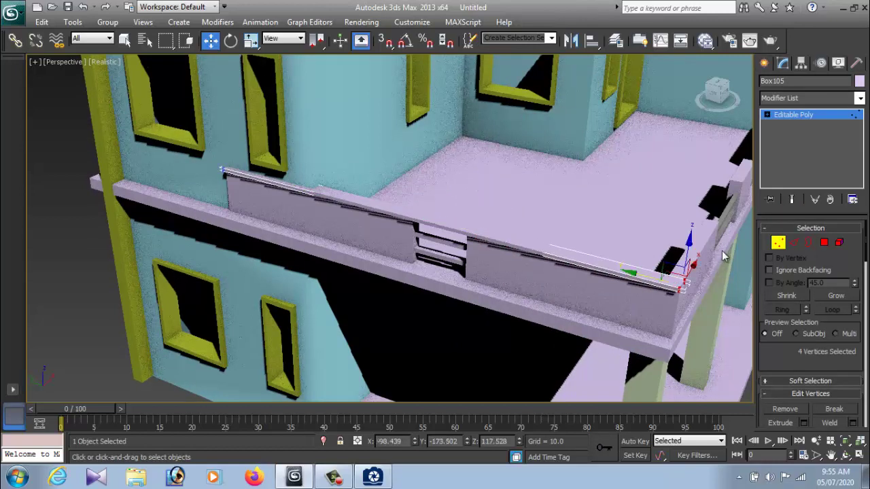
Inspect the extended bar around the balcony corner, toggling vertex editing off and on.
click(778, 242)
mouse_move(421, 285)
alt+middle_down()
mouse_move(477, 301)
mouse_move(512, 329)
mouse_move(534, 310)
mouse_move(410, 314)
alt+middle_up()
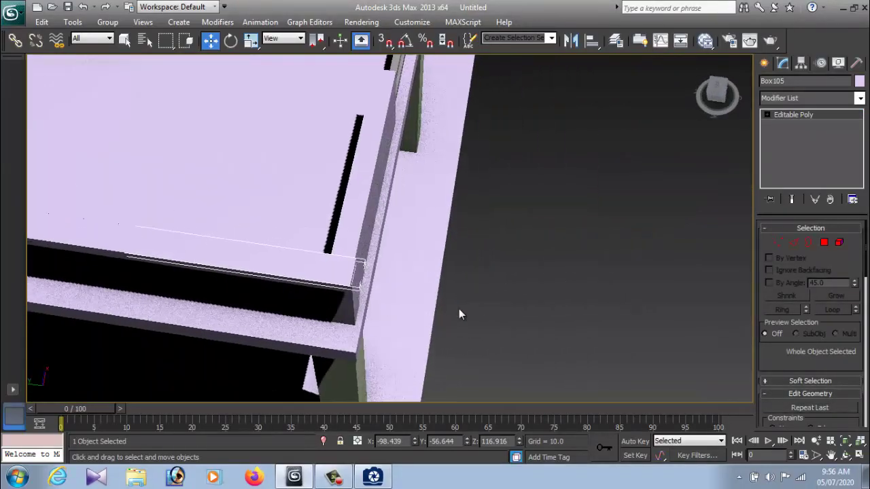
click(781, 244)
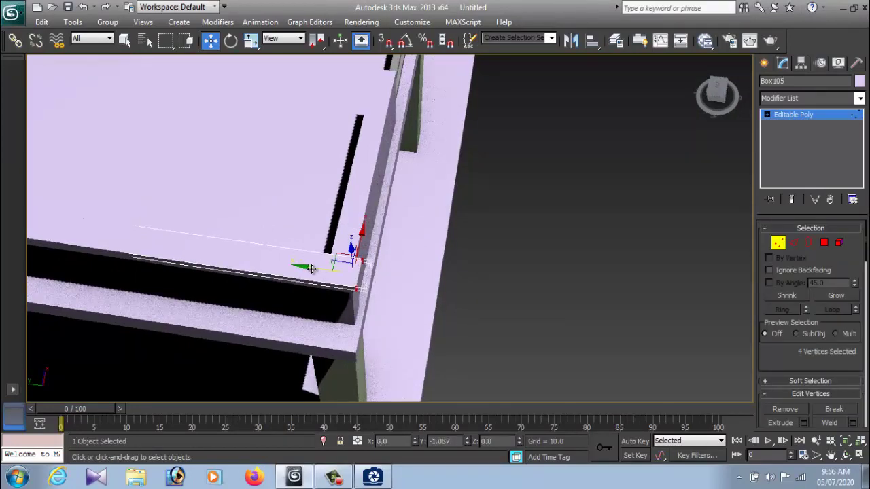
mouse_move(306, 267)
alt+middle_down()
mouse_move(400, 268)
mouse_move(405, 231)
alt+middle_up()
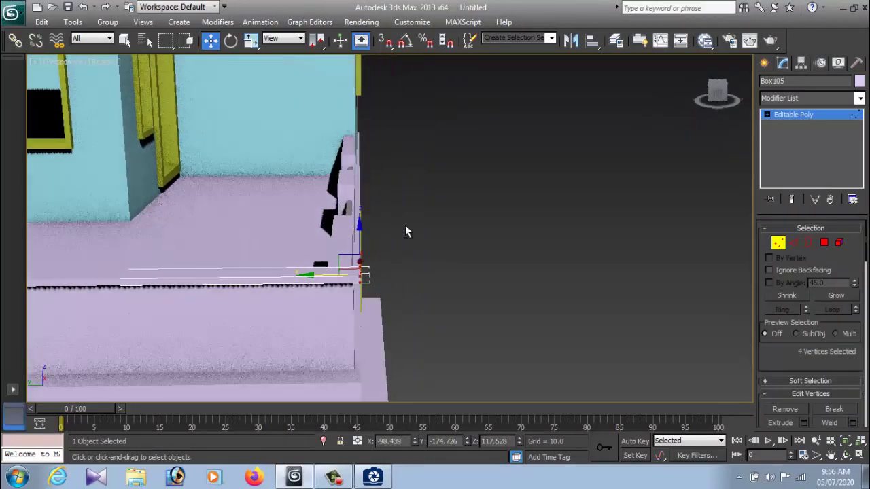
click(773, 243)
alt+middle_drag(517, 253, 482, 285)
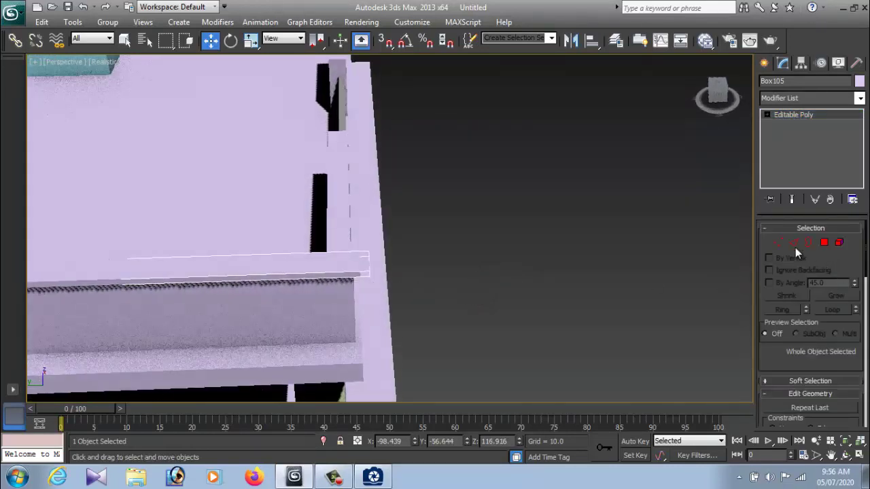
click(793, 244)
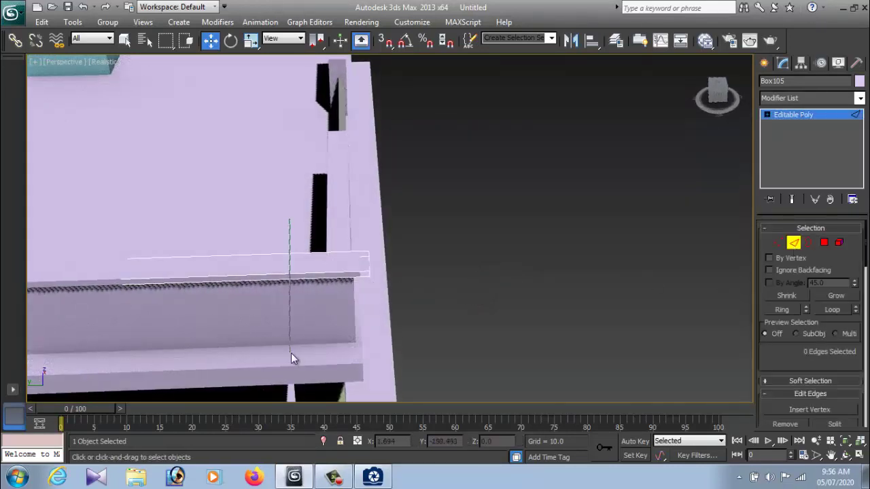
Connect the bar's four long edges with 1 segment, pinch 0 and slide -93.
drag(290, 311, 291, 352)
scroll(787, 360, down, 3)
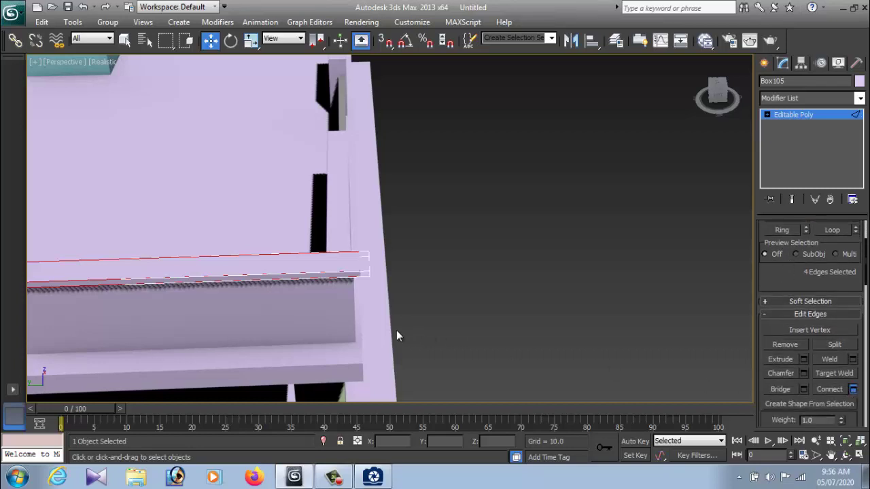
key(ctrl+shift+e)
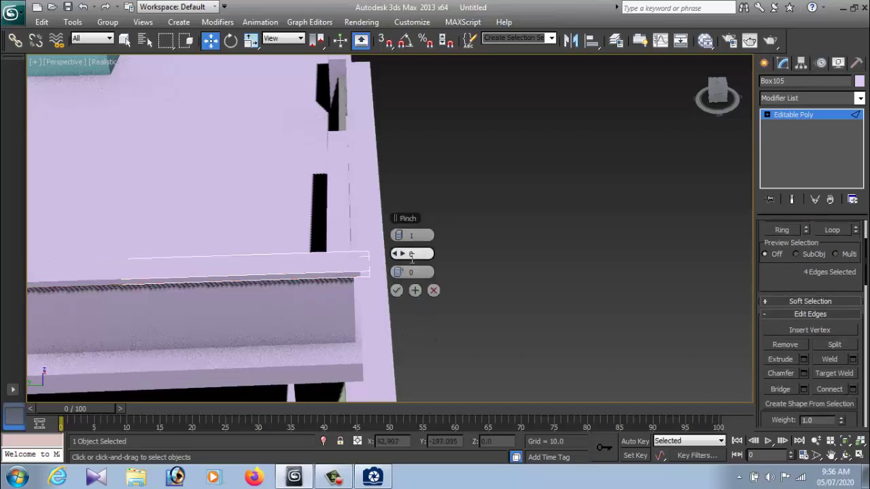
right_click(461, 257)
mouse_move(401, 272)
mouse_down()
mouse_move(602, 276)
mouse_move(299, 273)
mouse_up()
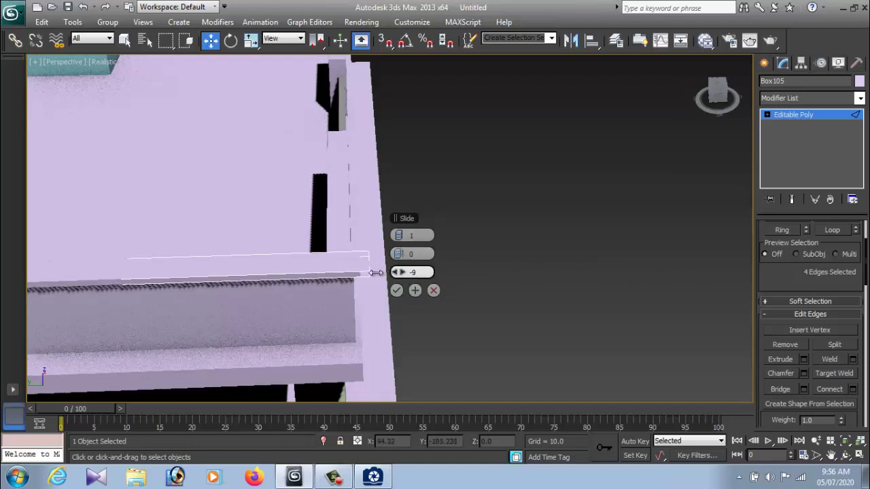
drag(301, 273, 181, 273)
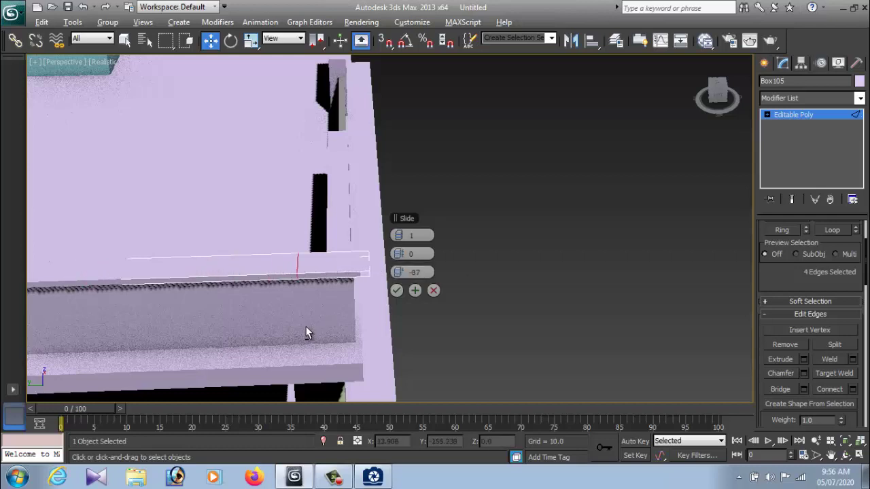
alt+middle_drag(306, 332, 300, 294)
drag(389, 272, 377, 273)
alt+middle_drag(336, 286, 342, 303)
drag(397, 272, 394, 272)
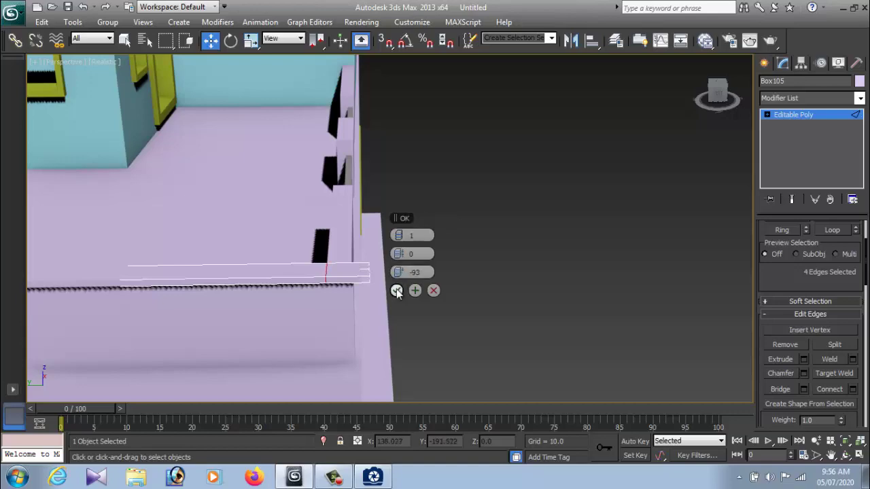
click(396, 290)
mouse_move(441, 308)
alt+middle_down()
mouse_move(310, 334)
mouse_move(324, 334)
alt+middle_up()
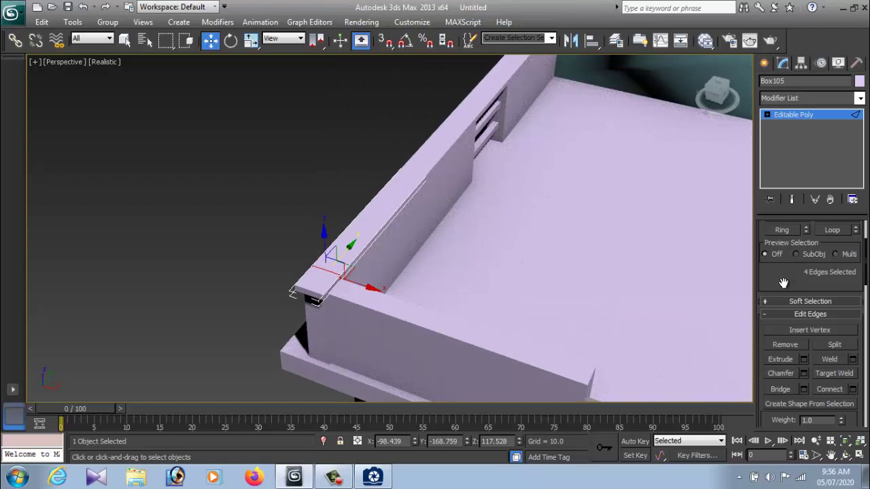
Extrude Box105's corner end face by 265.08 along the balcony parapet.
scroll(783, 286, down, 2)
scroll(802, 271, up, 4)
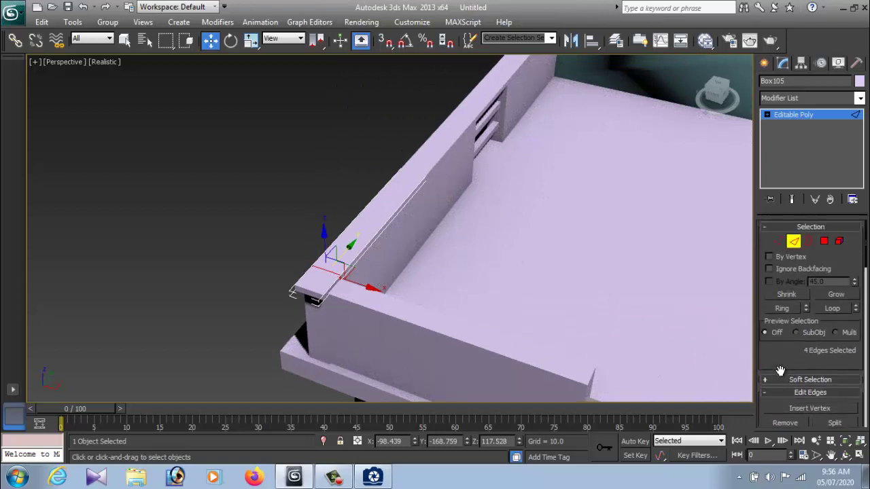
click(823, 243)
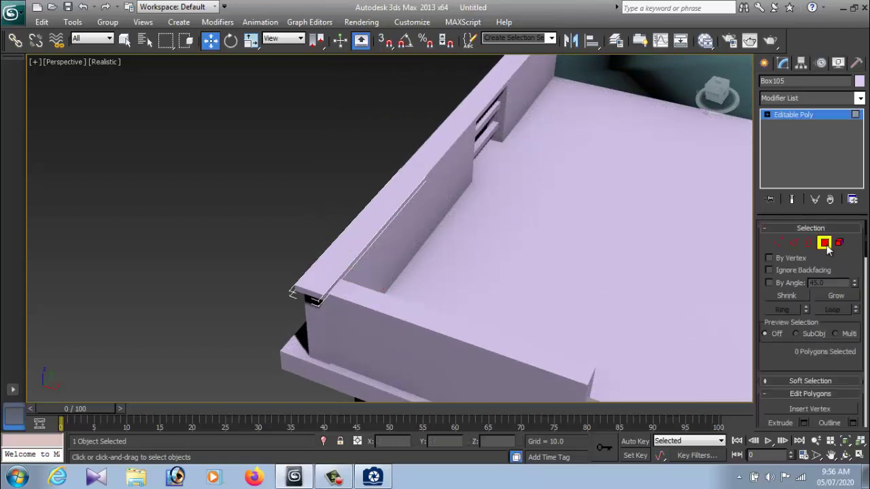
click(326, 296)
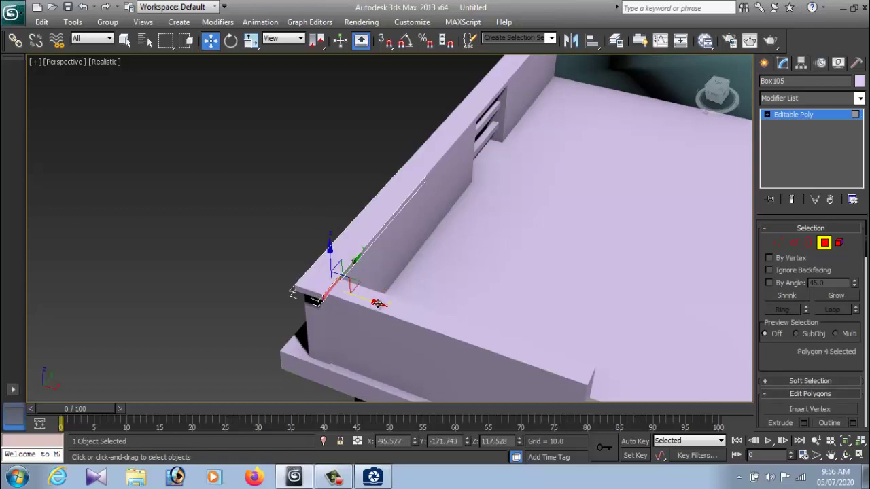
scroll(806, 347, down, 1)
scroll(806, 347, down, 3)
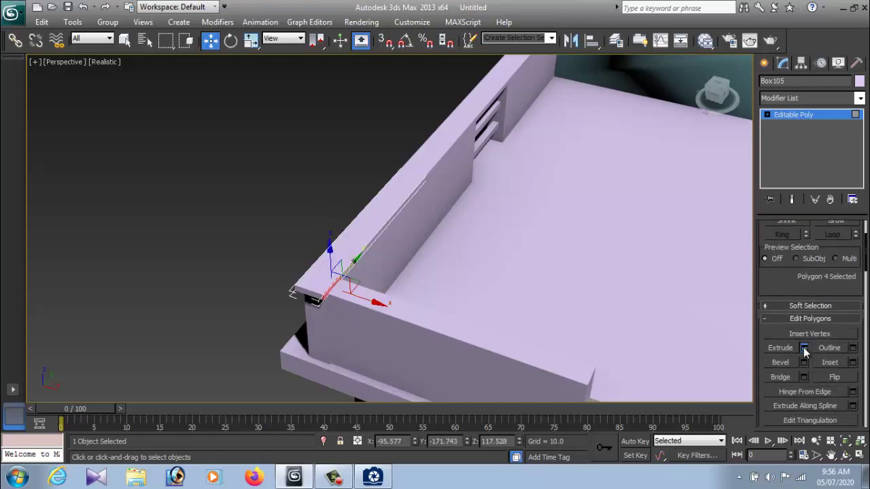
click(804, 348)
alt+middle_drag(434, 321, 440, 295)
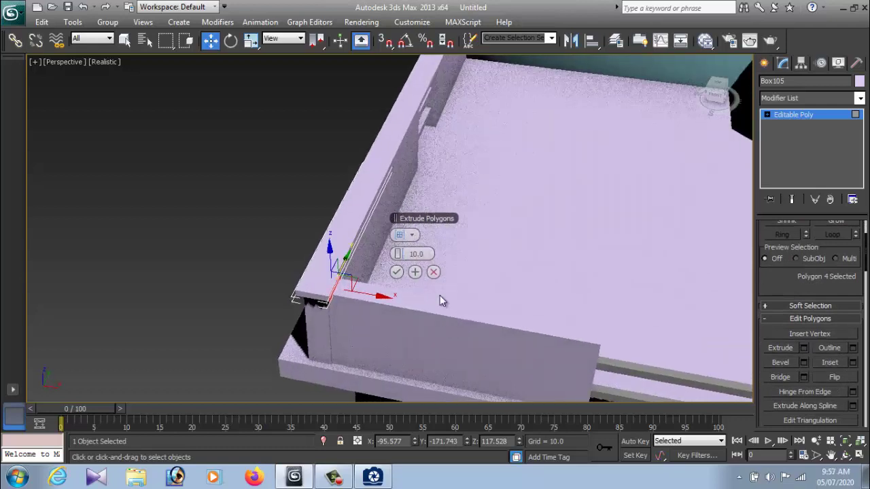
mouse_move(416, 254)
mouse_down()
mouse_move(86, 329)
mouse_move(9, 271)
mouse_up()
click(396, 272)
Slide the extruded end along the balcony edge and check the reference photo.
mouse_move(397, 284)
alt+middle_down()
mouse_move(409, 319)
mouse_move(526, 292)
alt+middle_up()
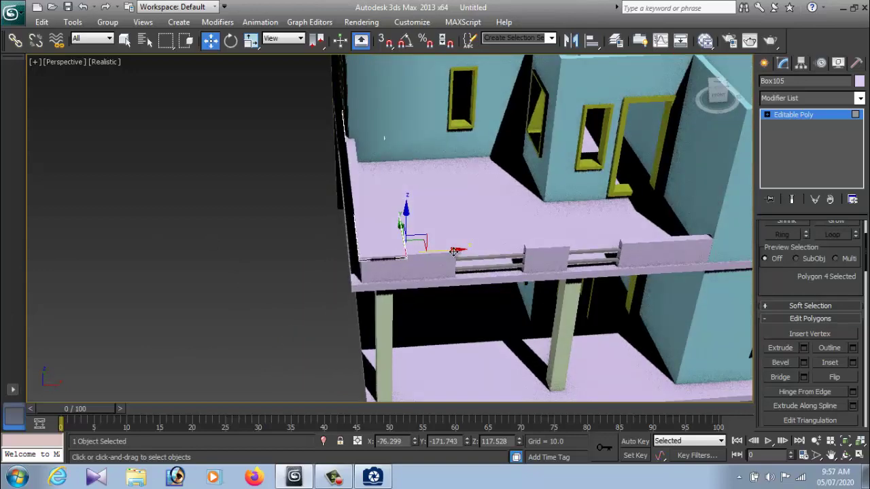
drag(469, 251, 773, 257)
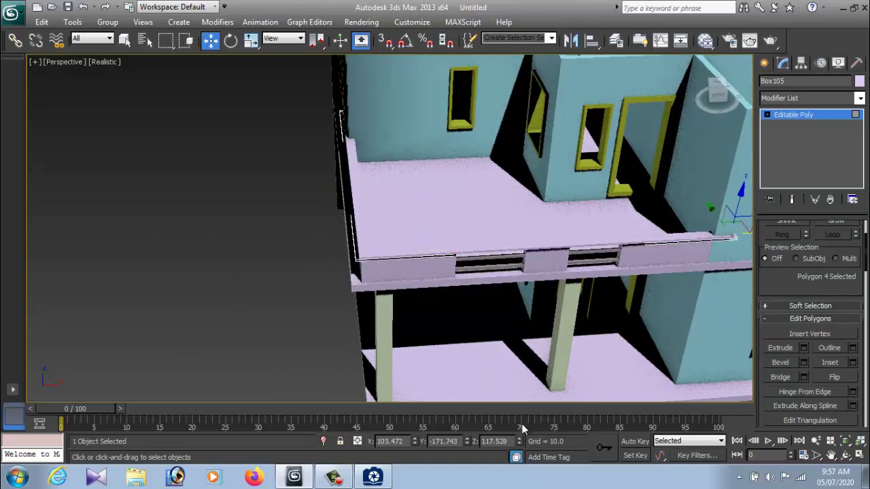
click(387, 483)
click(387, 483)
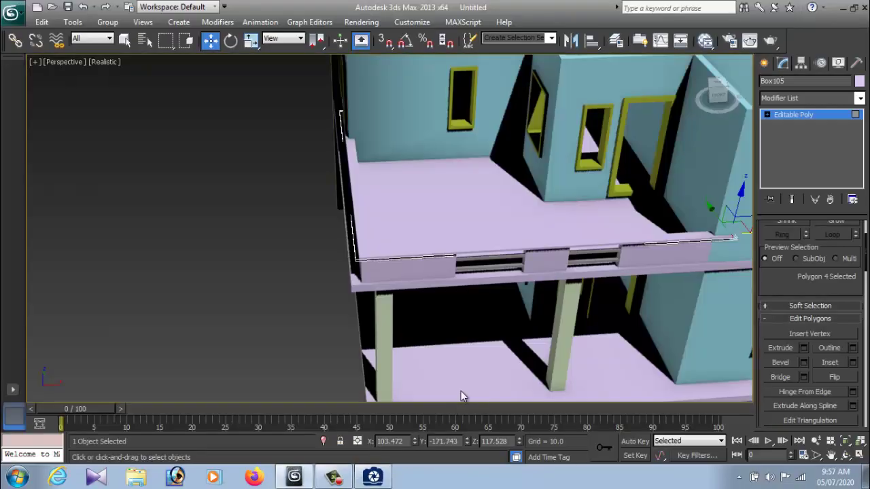
mouse_move(460, 390)
alt+middle_down()
mouse_move(459, 289)
mouse_move(498, 290)
alt+middle_up()
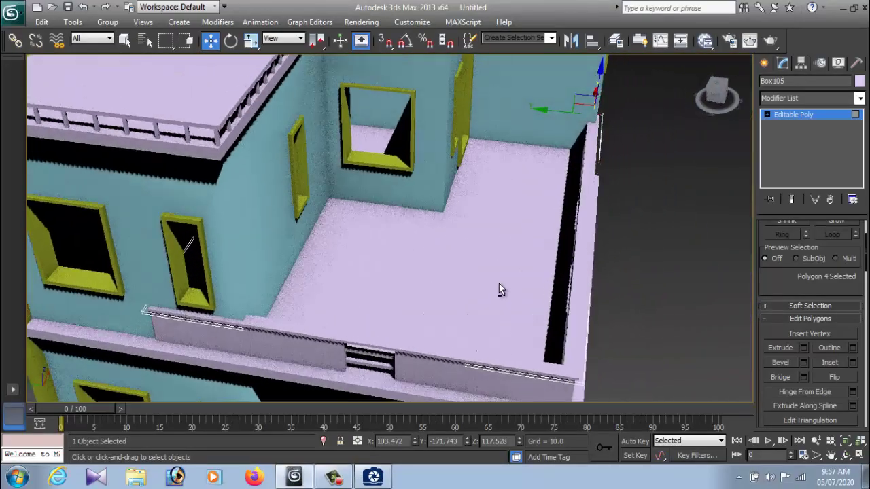
Select Box105's twelve corner-end vertices and nudge them 1.66 along Y.
alt+middle_drag(557, 322, 549, 307)
key(1)
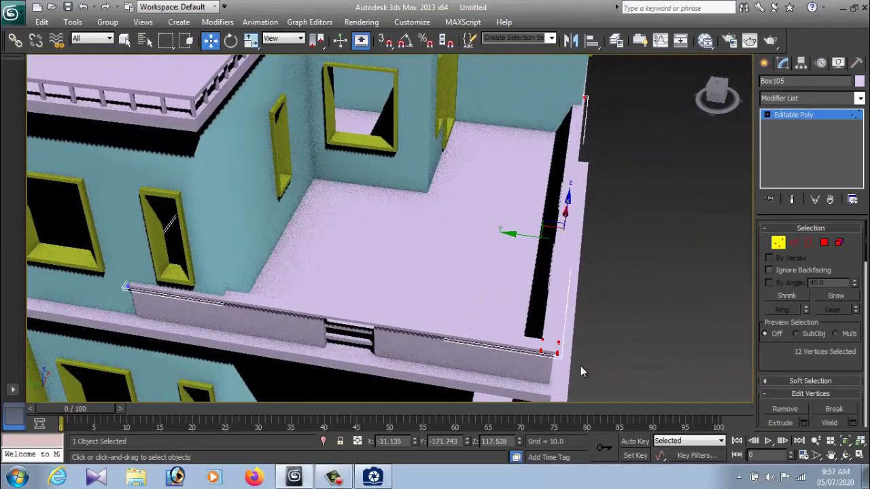
drag(581, 365, 527, 328)
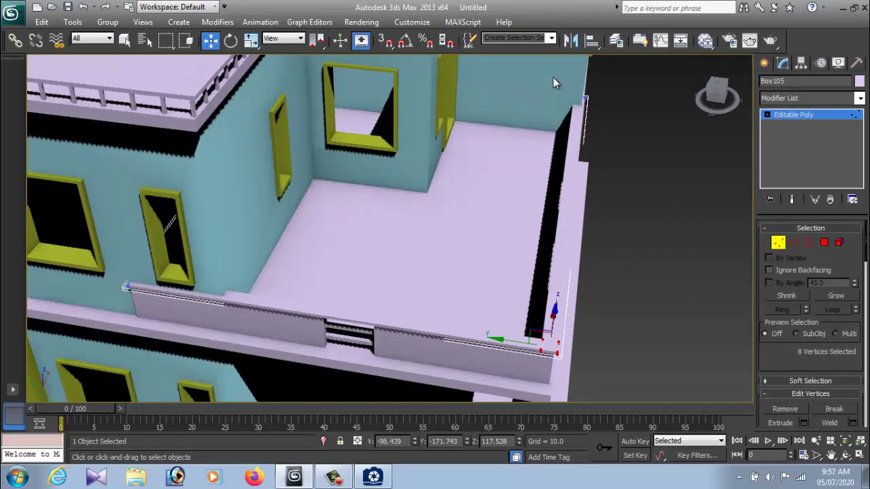
ctrl+drag(553, 77, 602, 136)
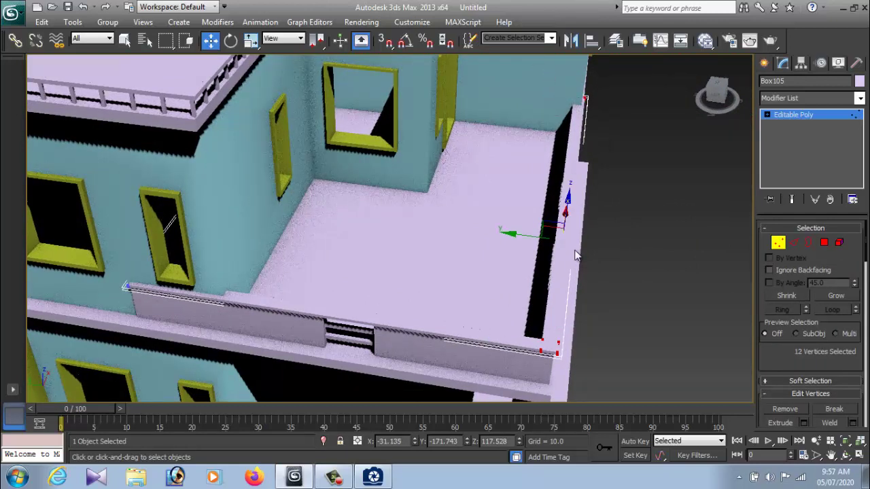
scroll(595, 333, down, 5)
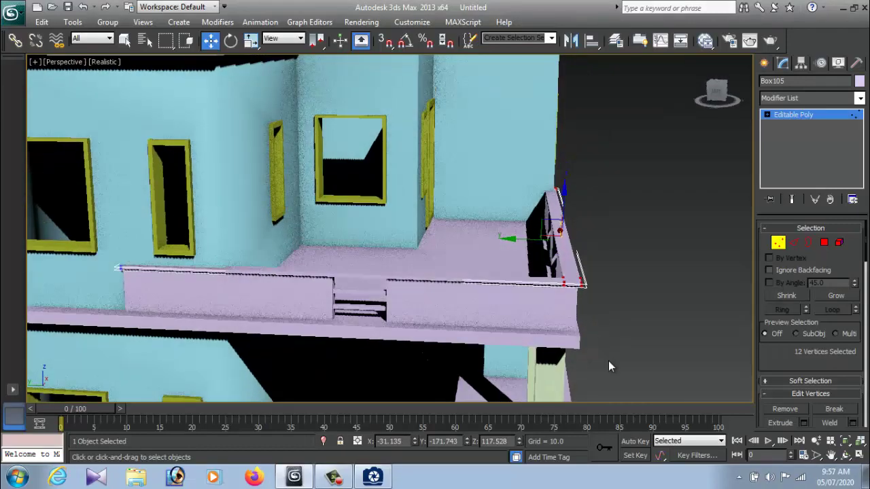
drag(608, 361, 491, 118)
alt+middle_drag(532, 238, 691, 253)
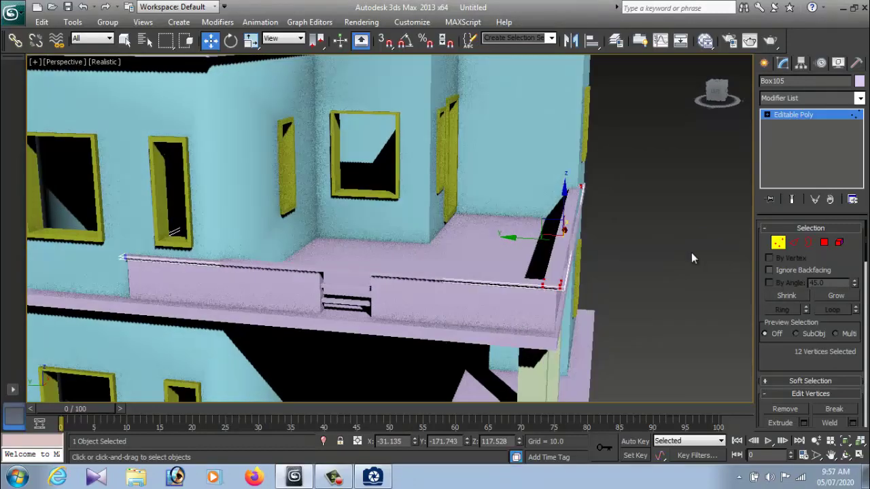
drag(513, 238, 512, 238)
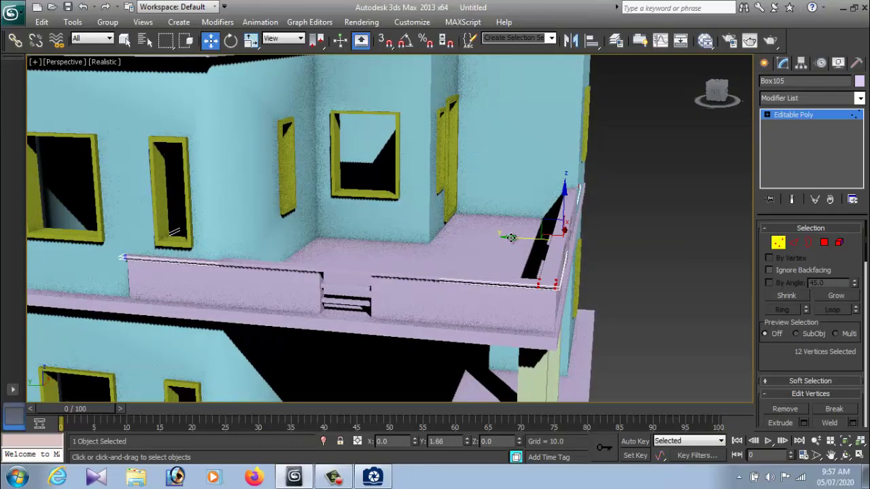
click(686, 285)
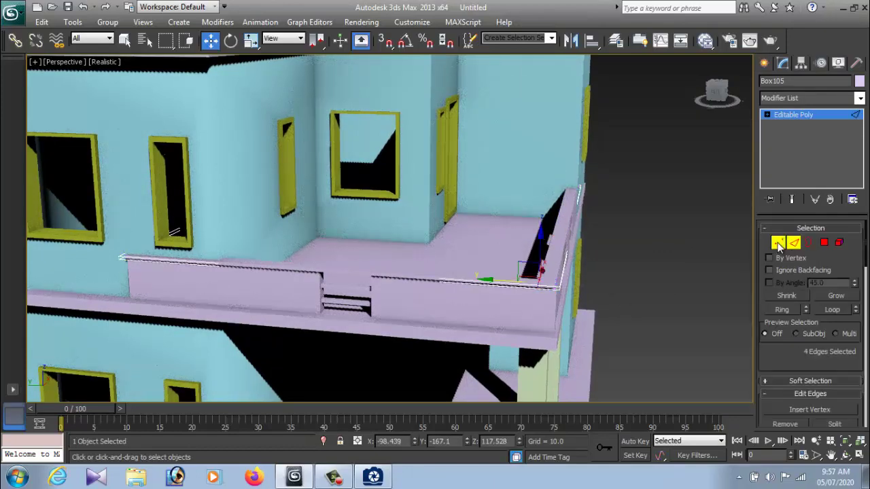
click(654, 287)
mouse_move(655, 287)
alt+middle_down()
mouse_move(566, 285)
mouse_move(587, 272)
mouse_move(489, 267)
alt+middle_up()
Move the coping strip Box105 along Z so it sits snugly on the balcony parapet.
scroll(375, 224, up, 5)
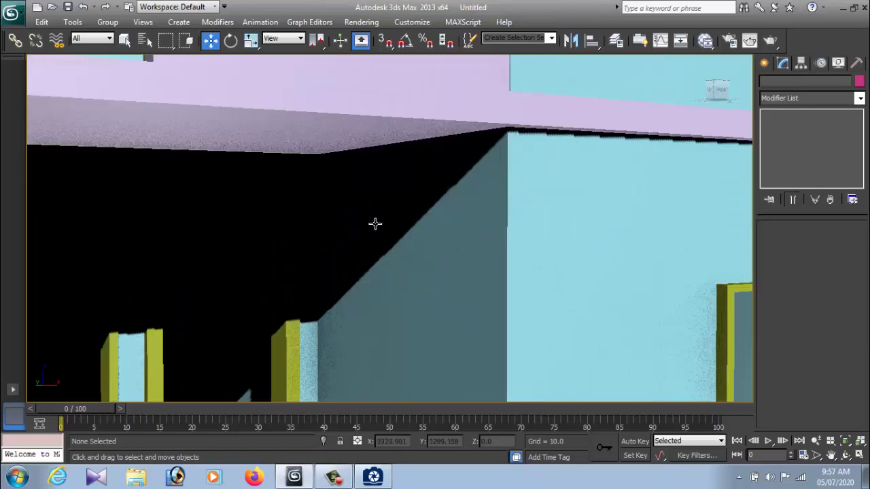
middle_drag(375, 224, 472, 333)
scroll(476, 338, up, 2)
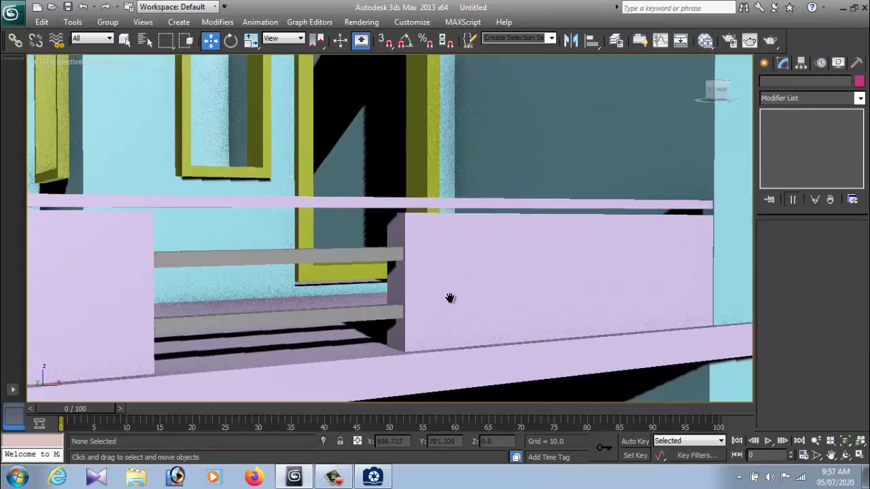
mouse_move(447, 299)
middle_down()
mouse_move(561, 295)
mouse_move(301, 288)
mouse_move(453, 299)
mouse_move(360, 297)
mouse_move(370, 296)
middle_up()
scroll(369, 295, up, 3)
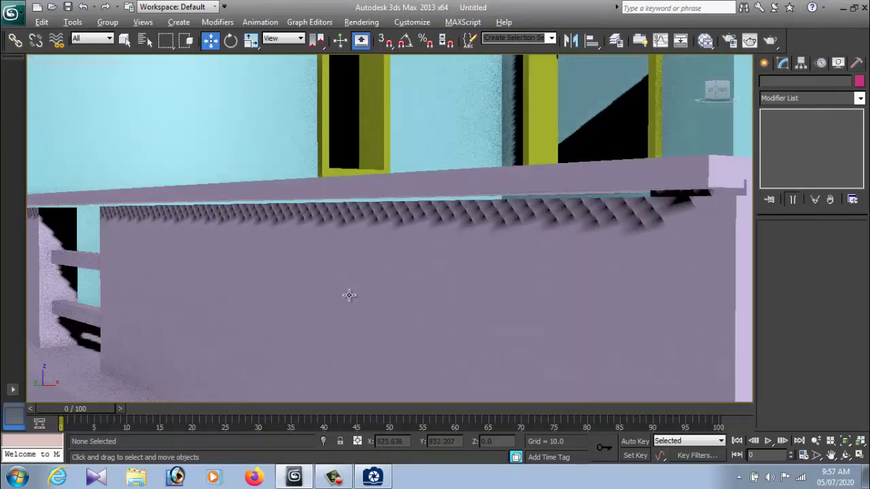
scroll(347, 295, up, 2)
click(317, 184)
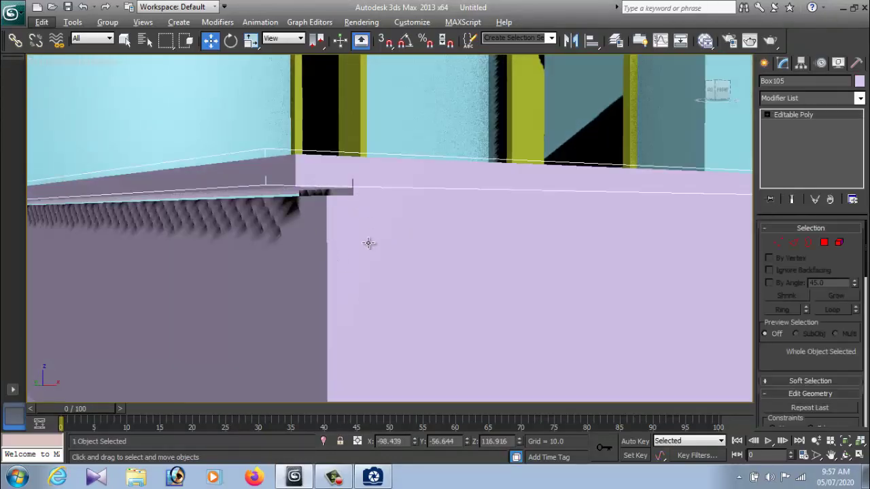
scroll(342, 312, down, 5)
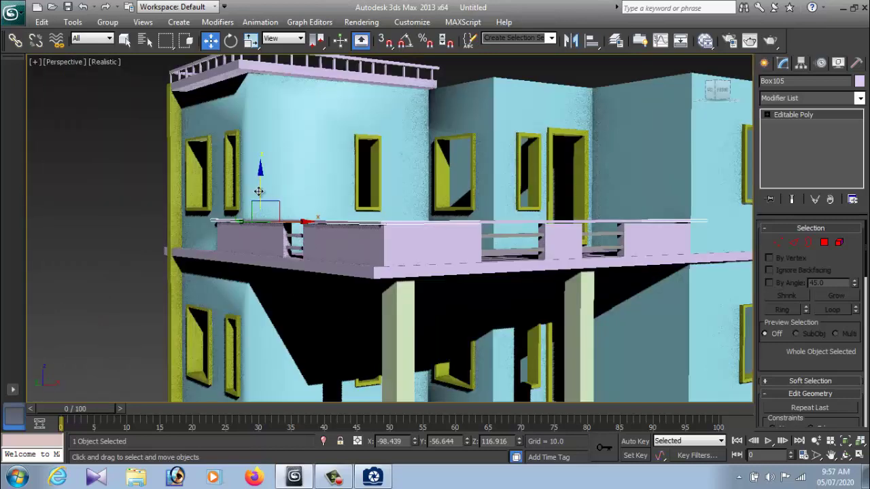
drag(260, 174, 260, 178)
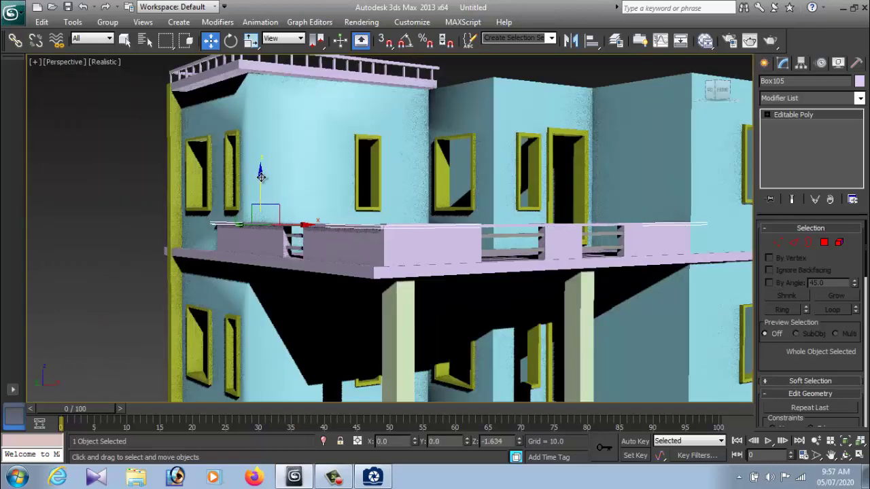
scroll(265, 233, up, 5)
scroll(266, 232, up, 2)
scroll(260, 237, down, 2)
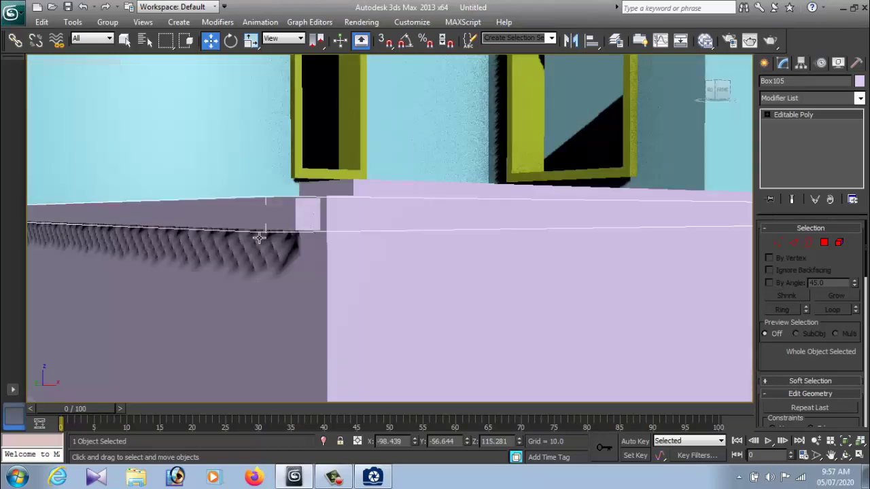
alt+middle_drag(268, 238, 283, 238)
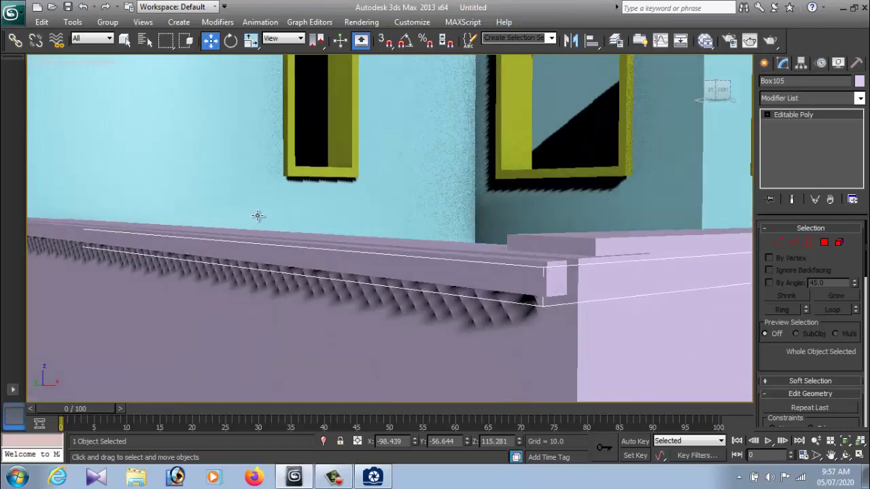
scroll(257, 216, down, 5)
drag(167, 180, 168, 178)
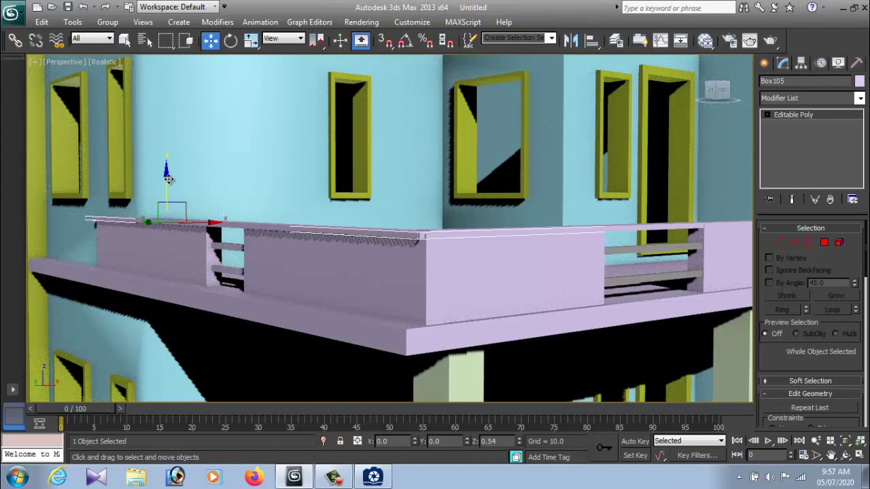
drag(168, 178, 171, 179)
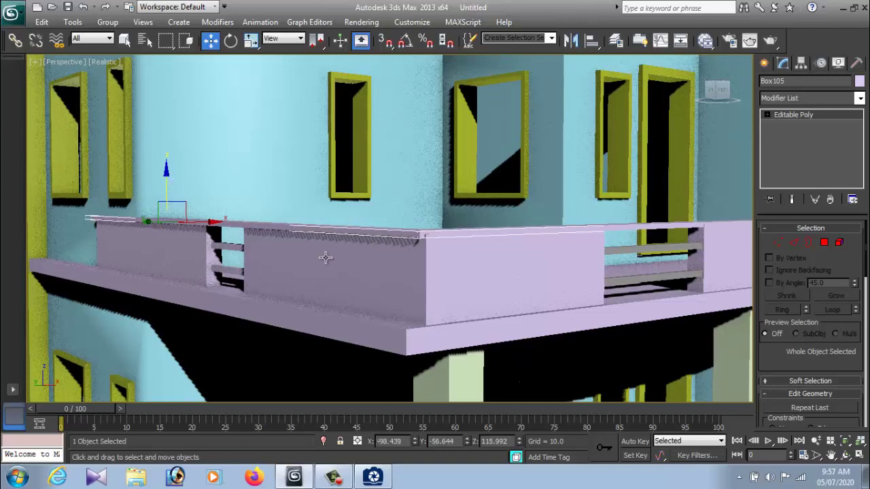
Shift the parapet Box099's railing opening slightly along Y, then deselect and review the building.
click(411, 295)
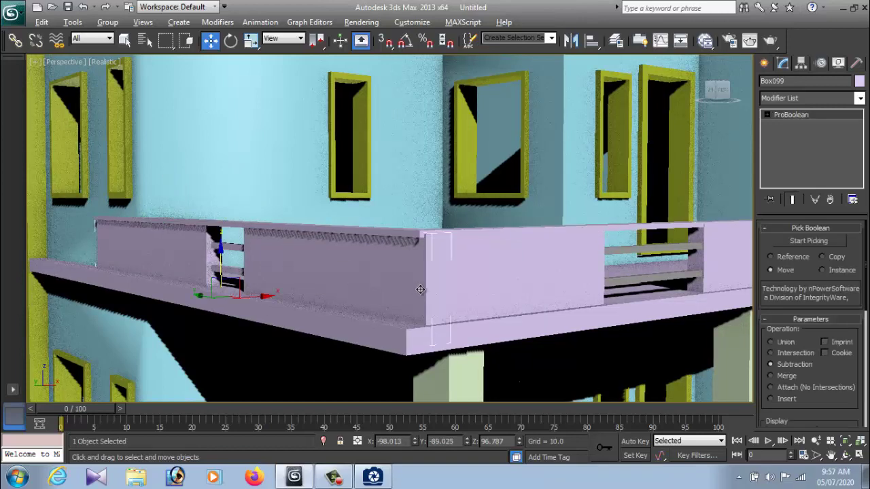
mouse_move(412, 295)
alt+middle_down()
mouse_move(454, 313)
mouse_move(455, 328)
alt+middle_up()
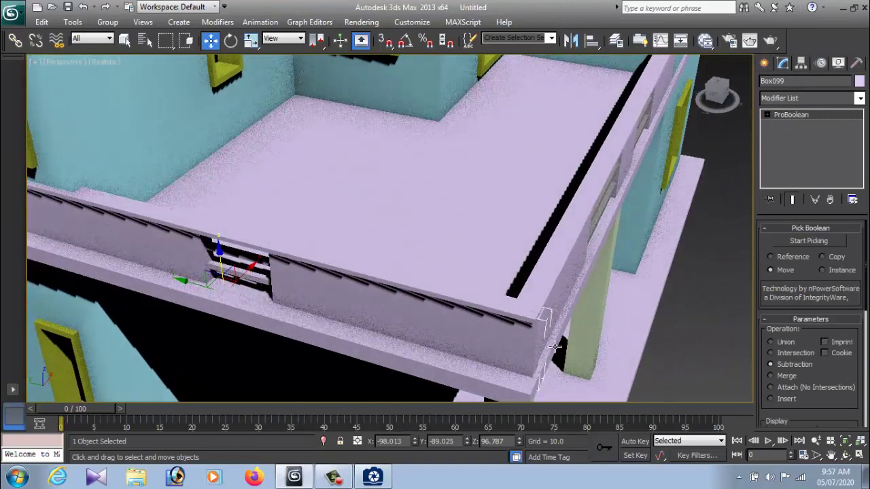
alt+middle_drag(555, 347, 537, 326)
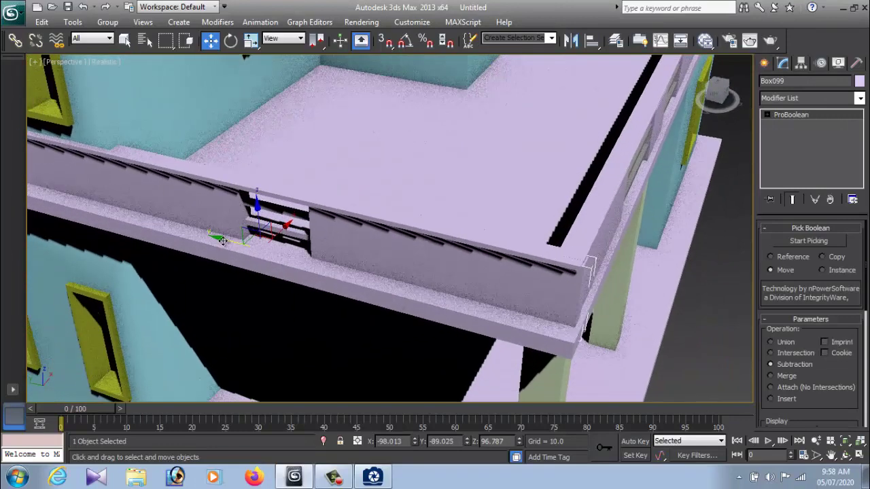
drag(222, 241, 220, 240)
click(687, 324)
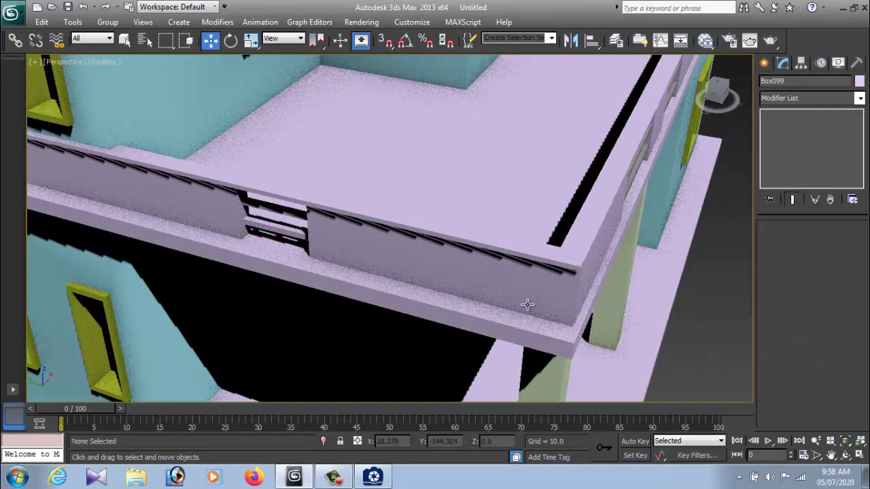
scroll(524, 301, down, 5)
mouse_move(514, 301)
alt+middle_down()
mouse_move(473, 256)
mouse_move(522, 357)
alt+middle_up()
scroll(474, 256, down, 3)
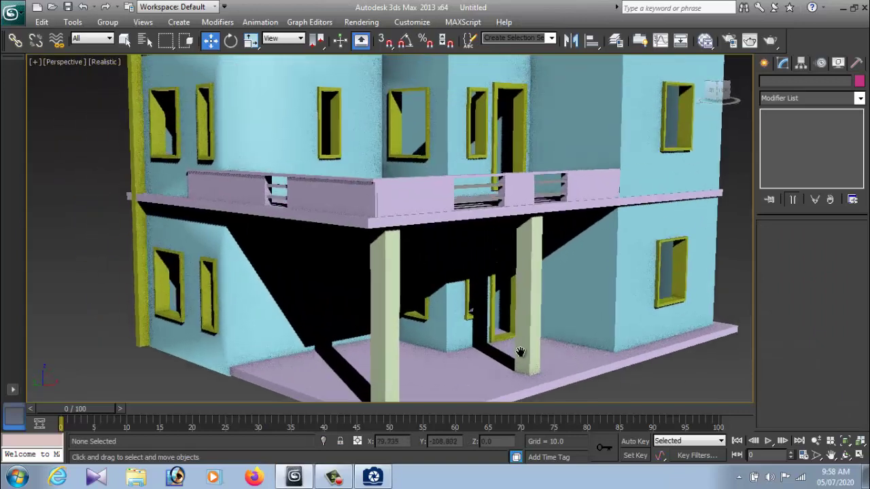
scroll(522, 357, down, 2)
alt+middle_drag(513, 325, 458, 439)
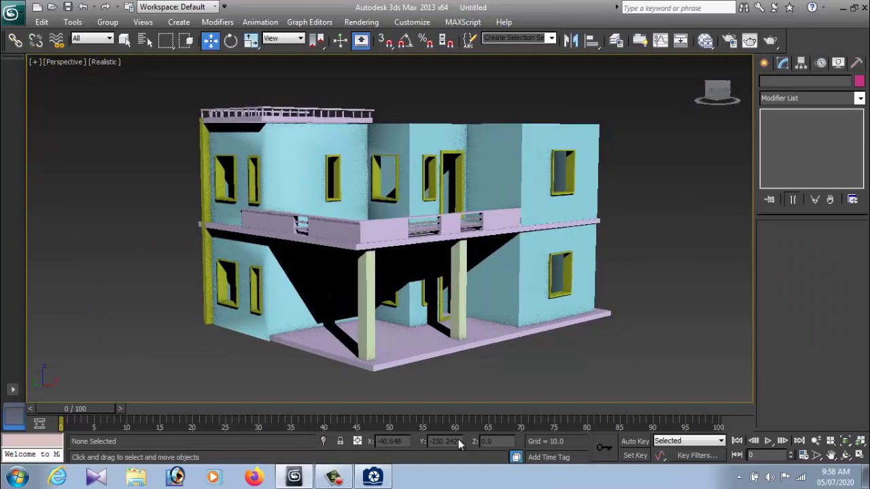
click(381, 481)
click(382, 481)
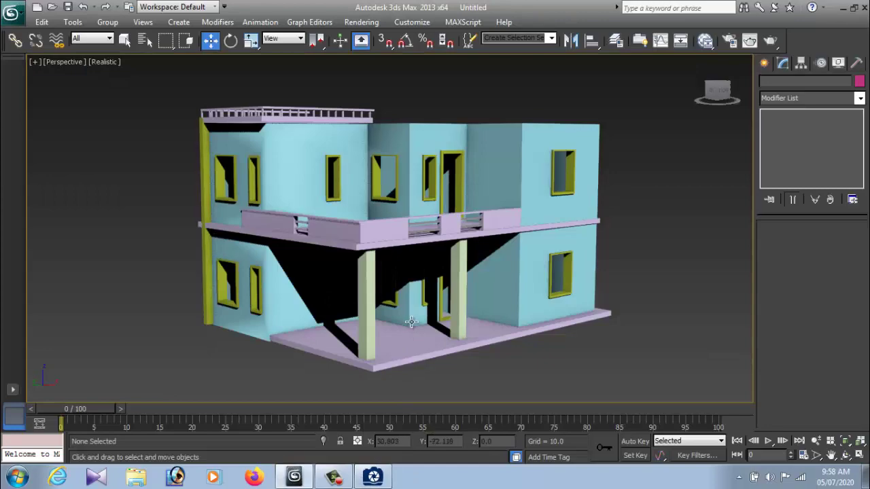
click(374, 480)
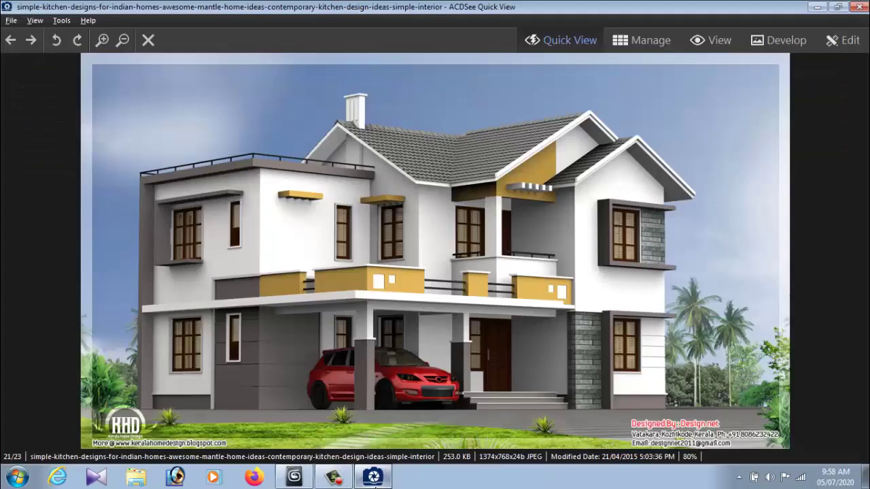
click(374, 479)
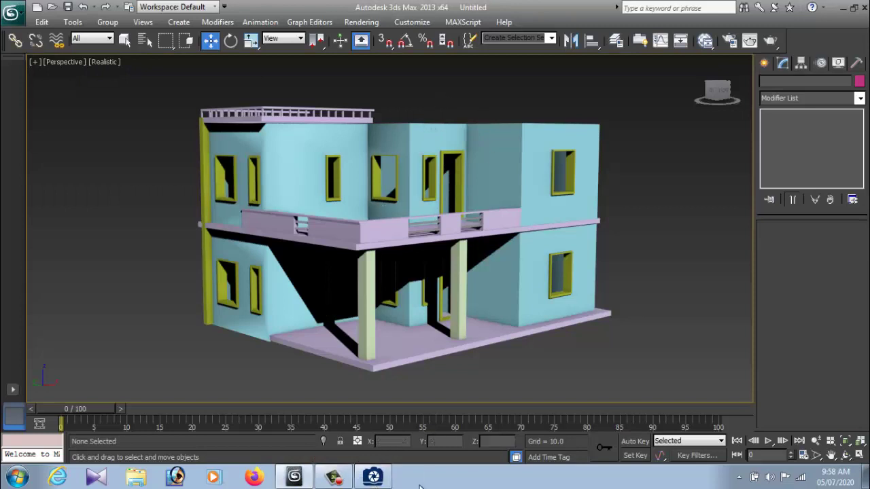
click(375, 478)
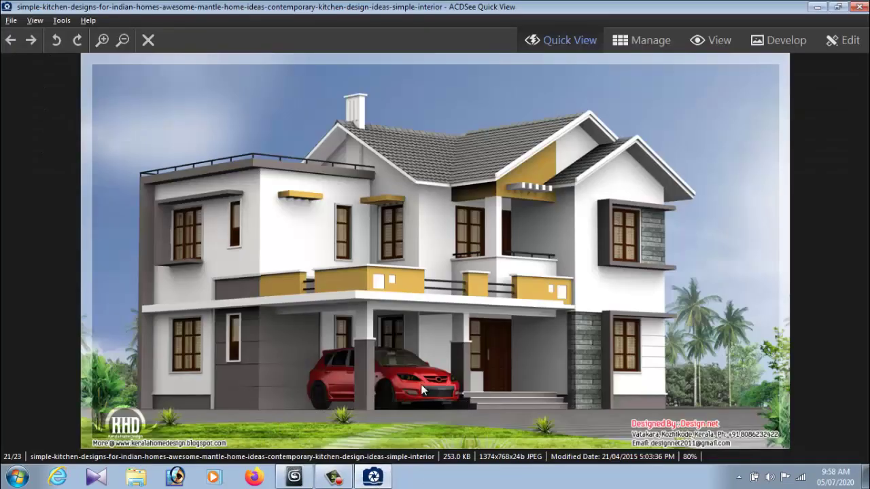
click(377, 480)
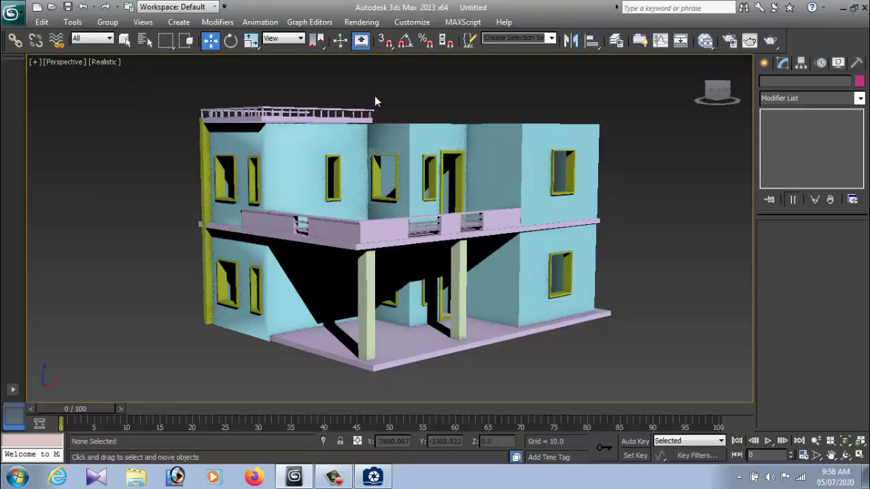
alt+middle_drag(420, 163, 431, 206)
click(431, 206)
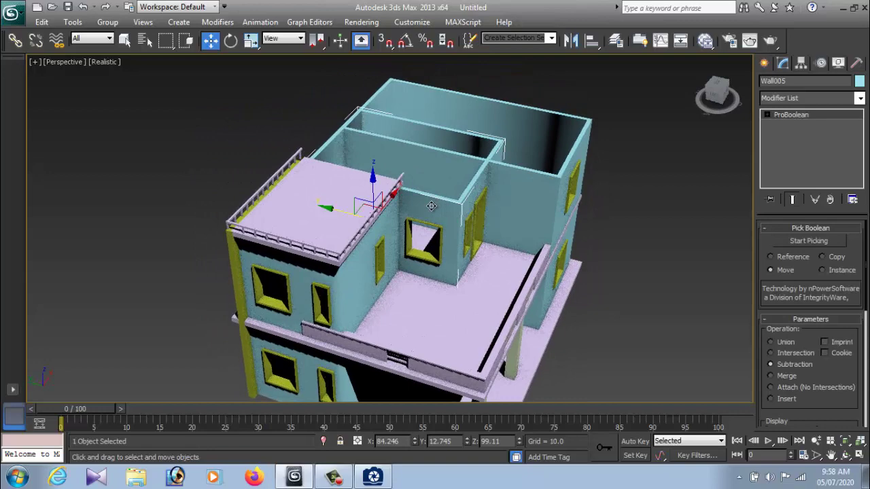
Convert Wall005 to an Editable Poly and switch to Edge mode.
right_click(431, 205)
click(572, 334)
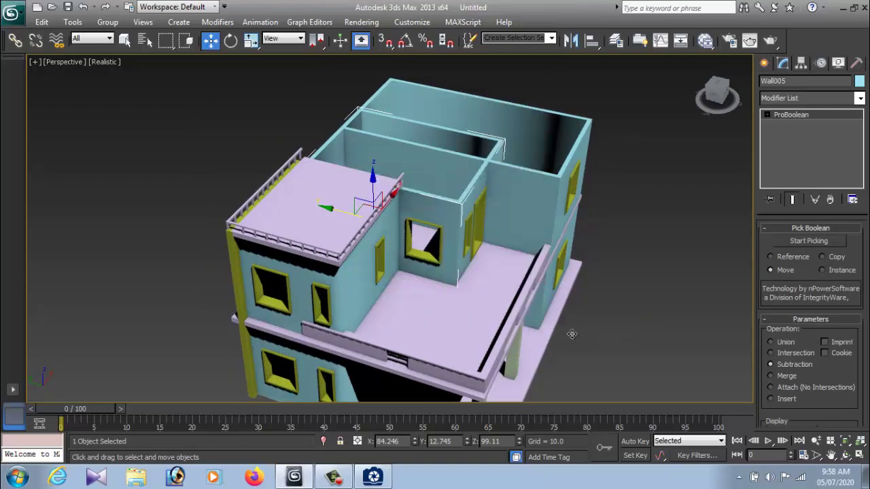
click(794, 242)
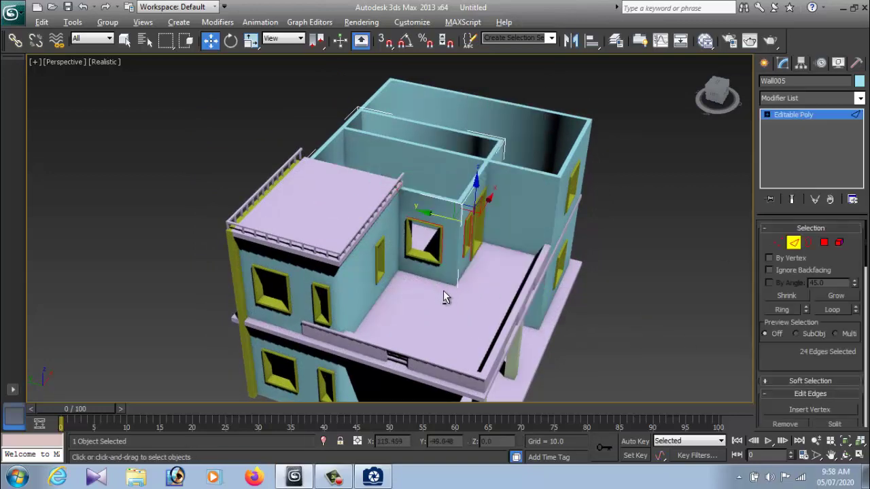
alt+middle_drag(443, 297, 473, 314)
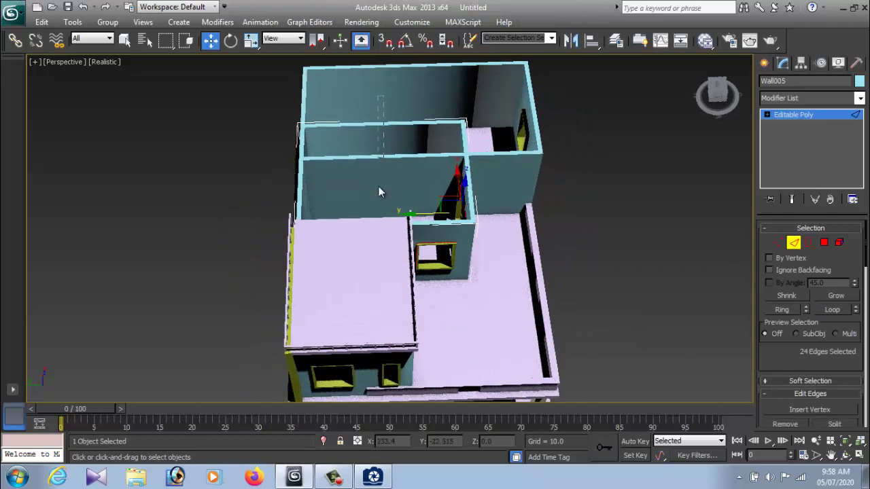
Connect 11 wall edges and raise a trial gable ridge, then undo both changes.
drag(378, 187, 382, 318)
scroll(778, 328, down, 1)
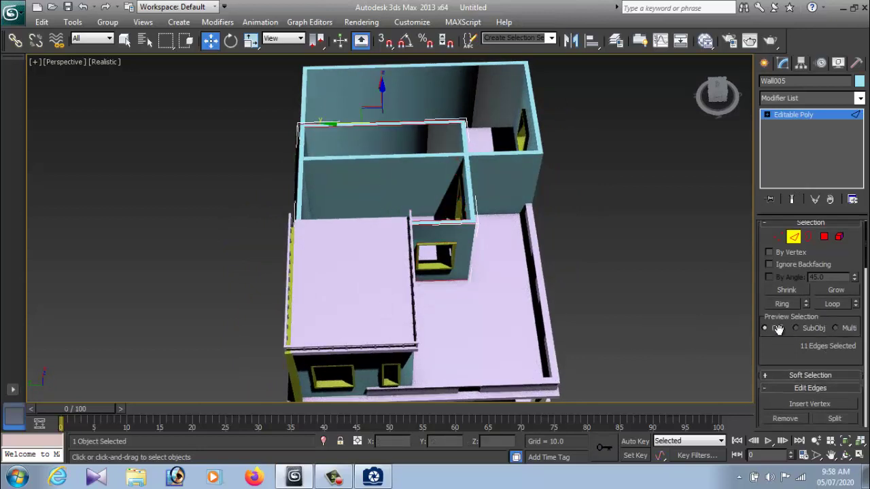
scroll(778, 329, down, 3)
click(852, 400)
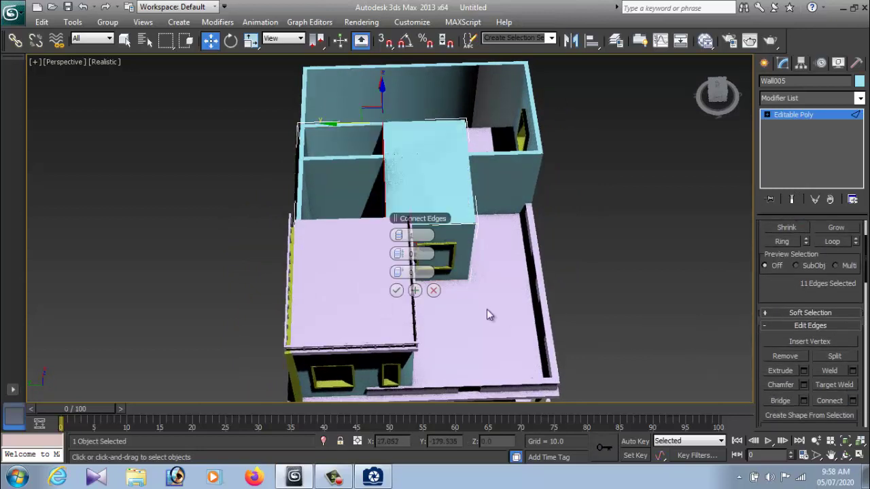
click(396, 290)
alt+middle_drag(404, 295, 378, 259)
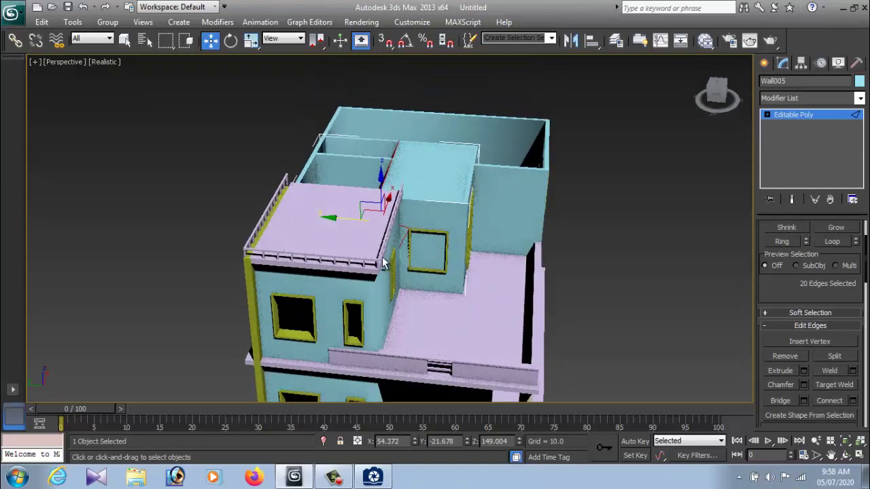
drag(380, 176, 382, 128)
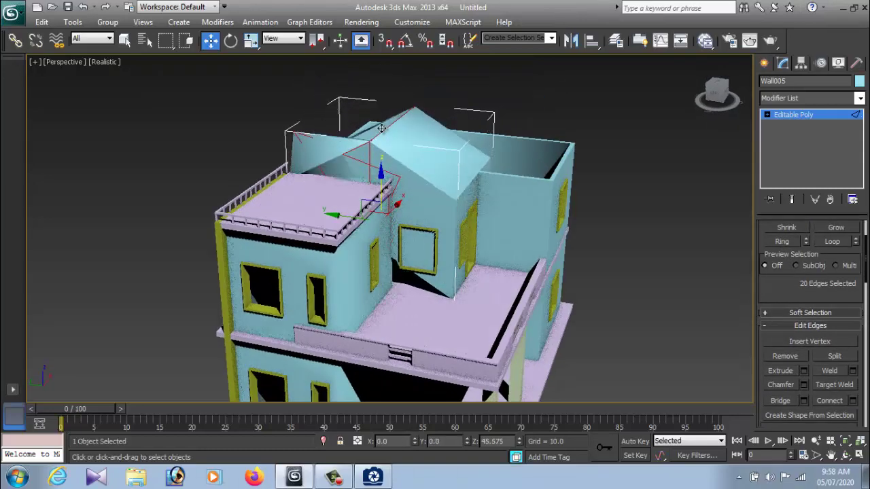
key(ctrl+z)
mouse_move(401, 156)
alt+middle_down()
mouse_move(460, 268)
mouse_move(301, 272)
mouse_move(205, 234)
alt+middle_up()
key(ctrl+z)
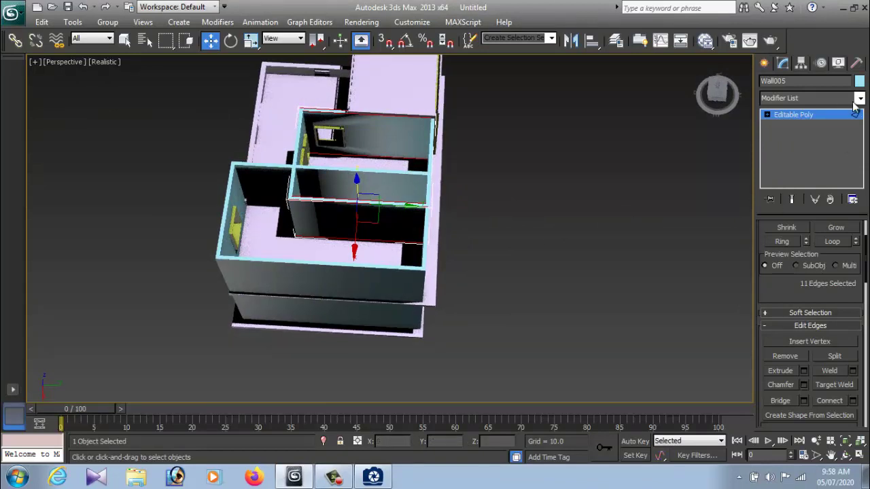
Add a Normal modifier with Flip Normals to Wall005, then reselect the wall.
click(860, 99)
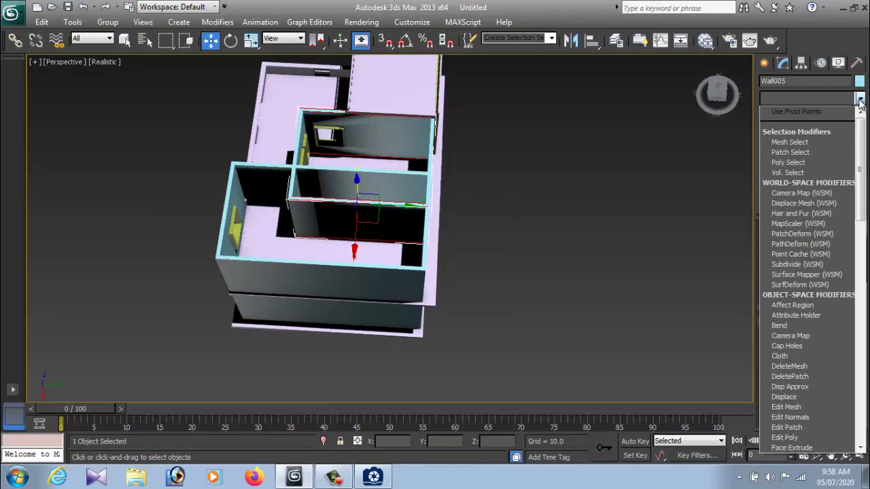
key(n)
click(835, 120)
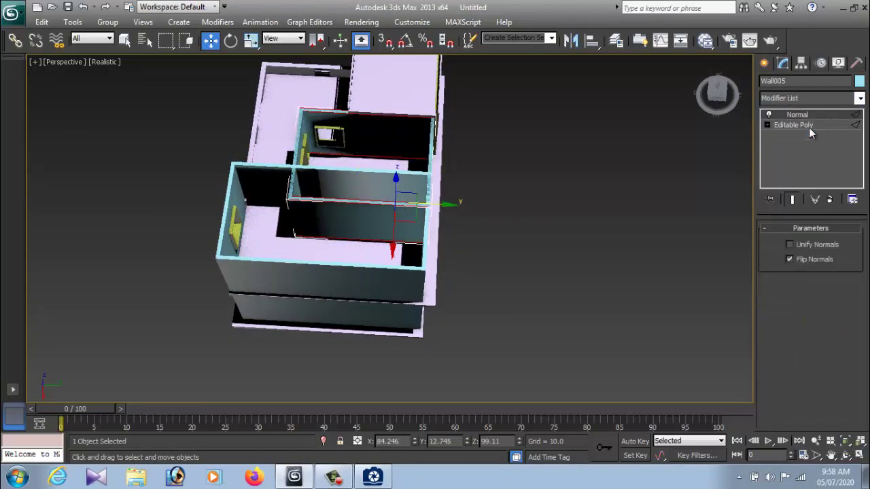
click(533, 264)
click(406, 89)
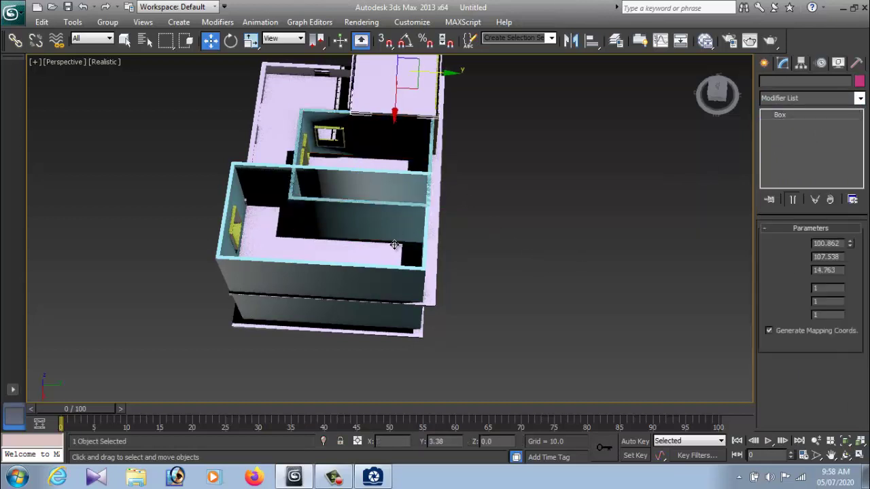
click(388, 219)
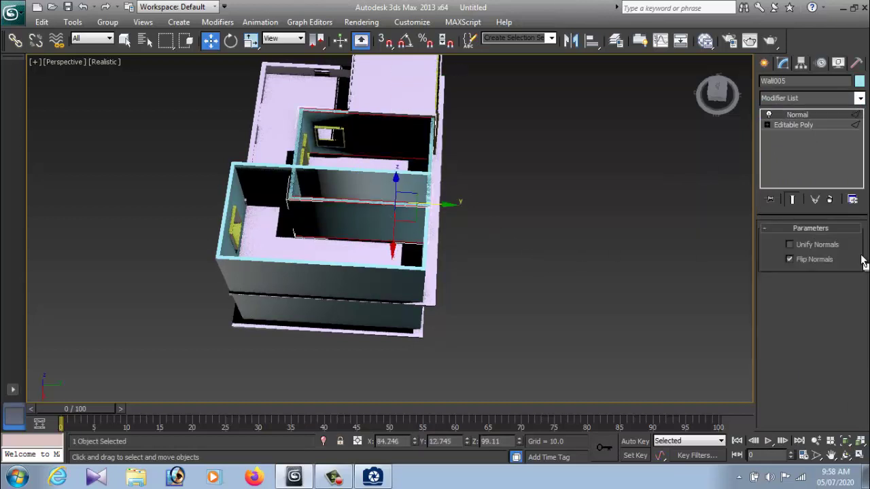
Collapse Wall005 with its flipped normals into an Editable Poly.
click(763, 63)
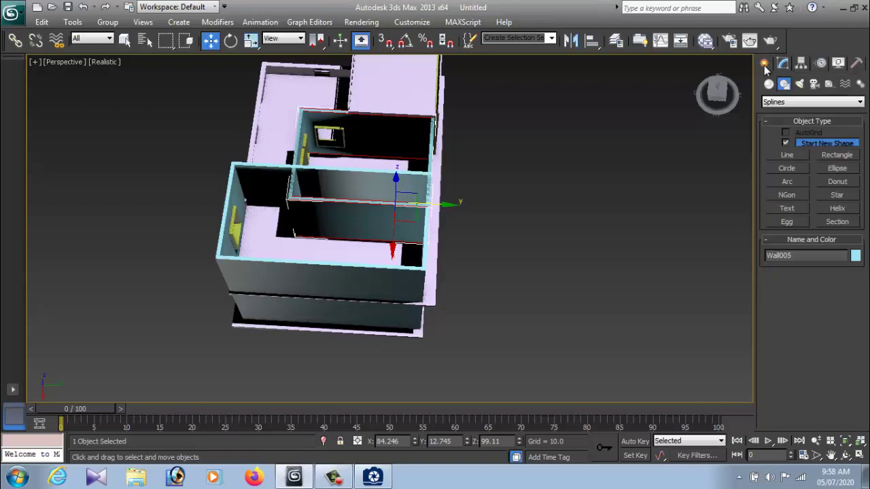
mouse_move(348, 288)
alt+middle_down()
mouse_move(521, 274)
mouse_move(561, 238)
alt+middle_up()
scroll(401, 224, up, 5)
right_click(420, 141)
mouse_move(480, 233)
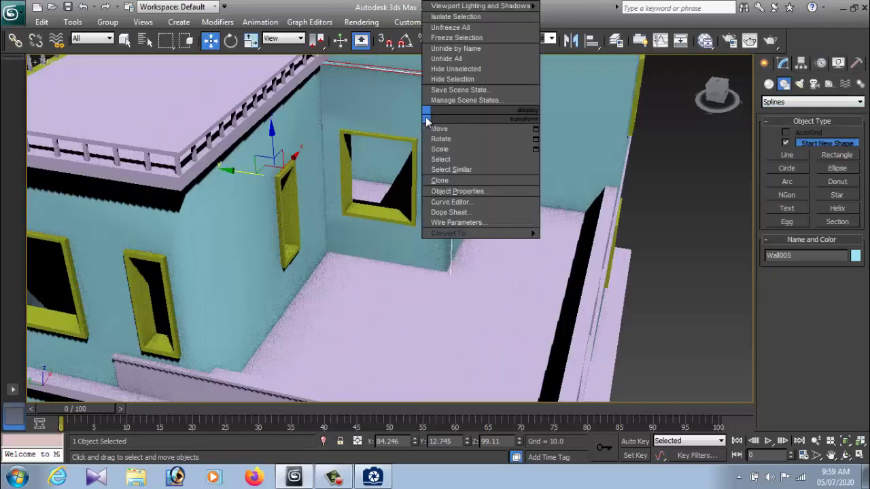
click(592, 244)
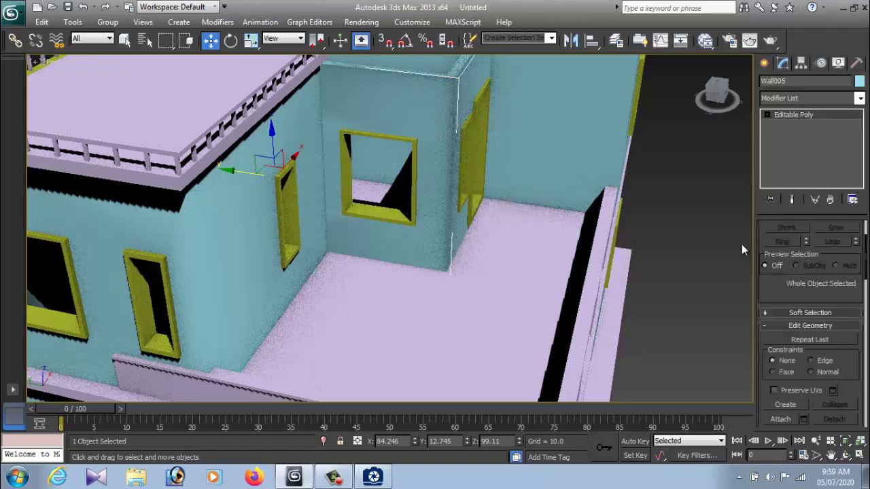
Select the wall edges around the window and Connect them via the settings caddy.
scroll(795, 316, up, 2)
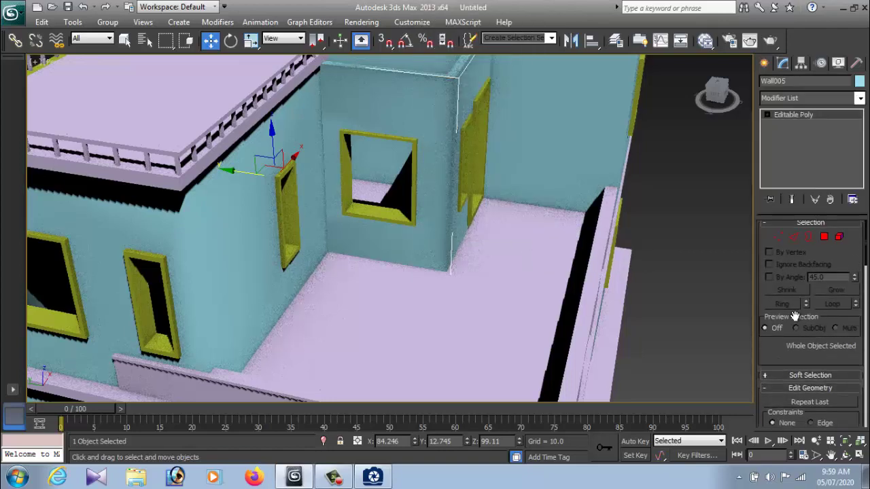
click(793, 237)
double_click(412, 175)
mouse_move(412, 174)
alt+middle_down()
mouse_move(439, 204)
mouse_move(433, 235)
alt+middle_up()
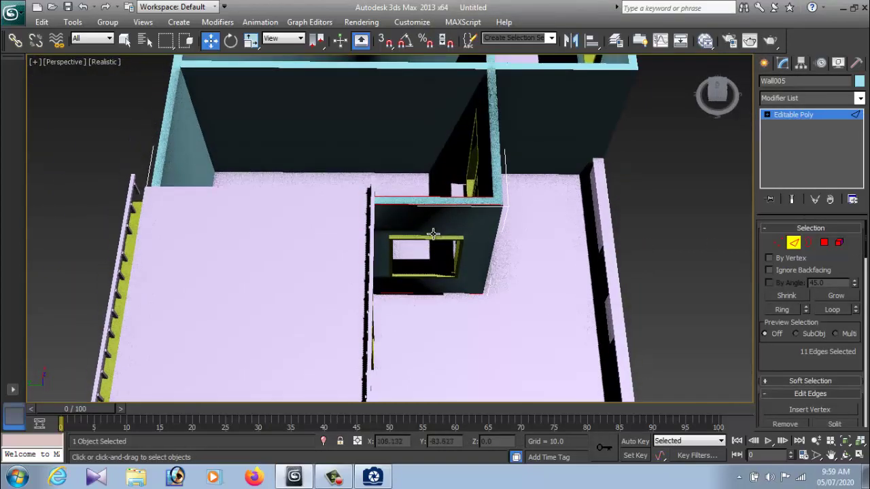
scroll(433, 235, down, 5)
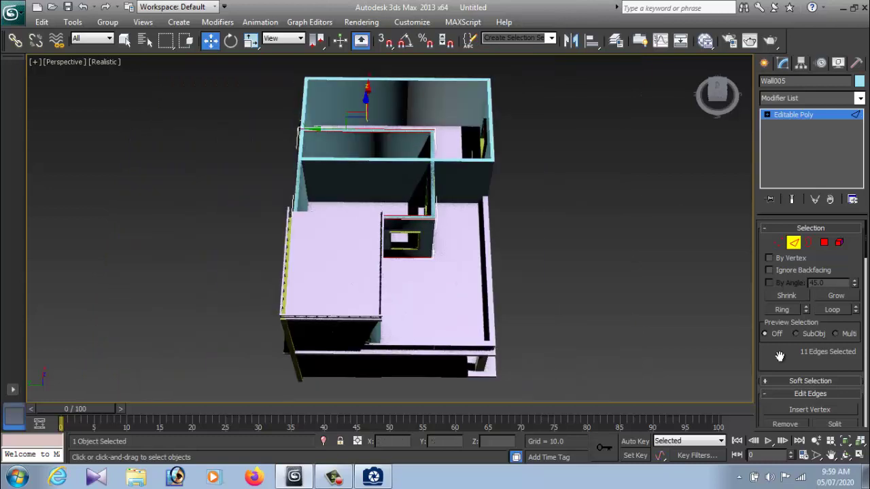
scroll(779, 356, down, 4)
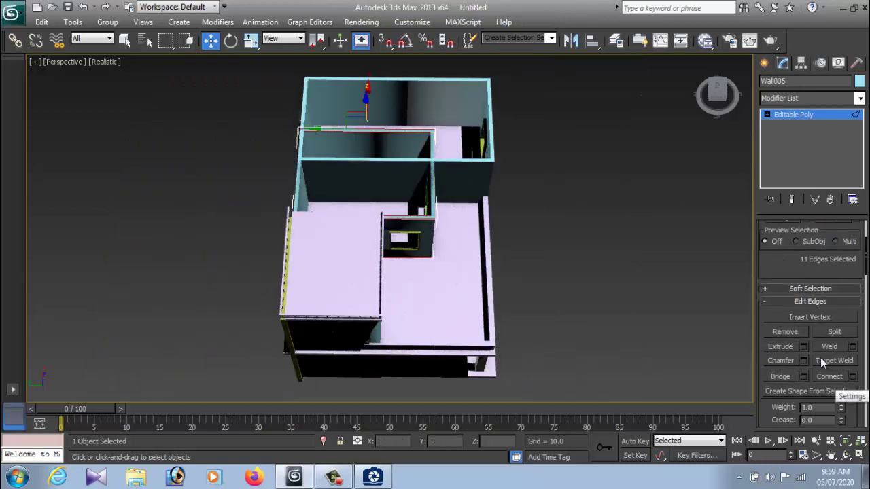
click(853, 377)
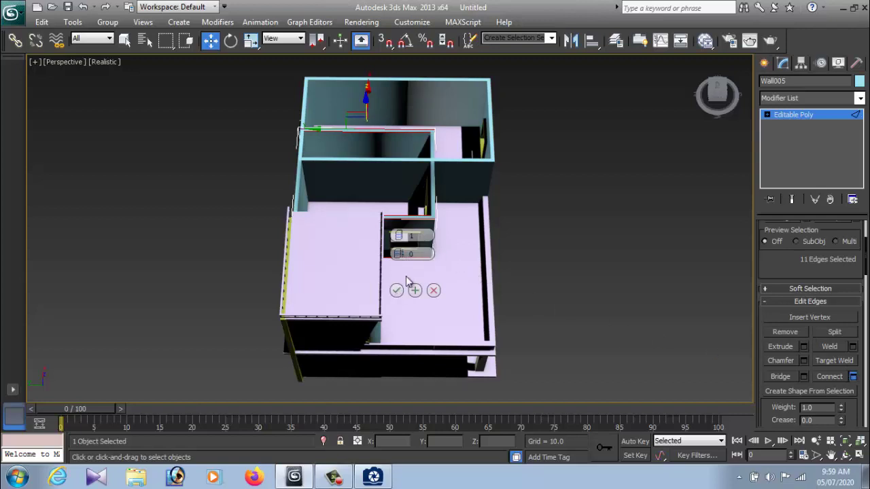
click(396, 290)
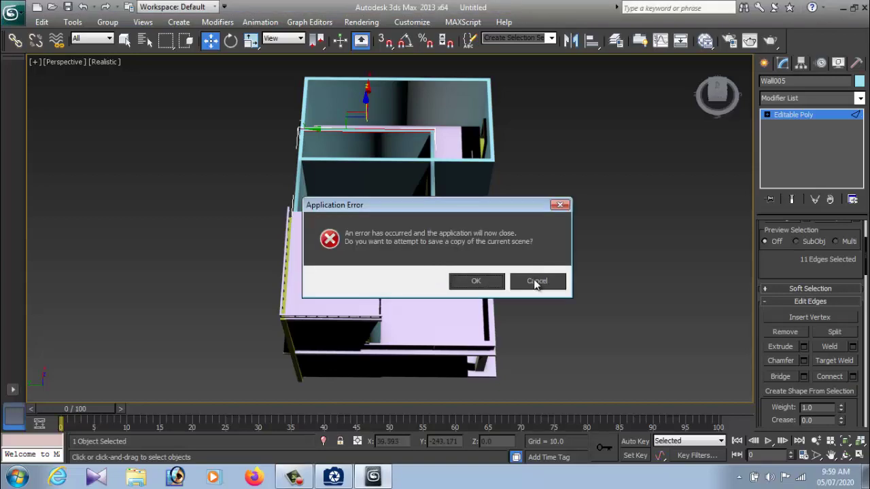
Close the Application Error without saving, start sending the error report, then cancel it.
click(533, 281)
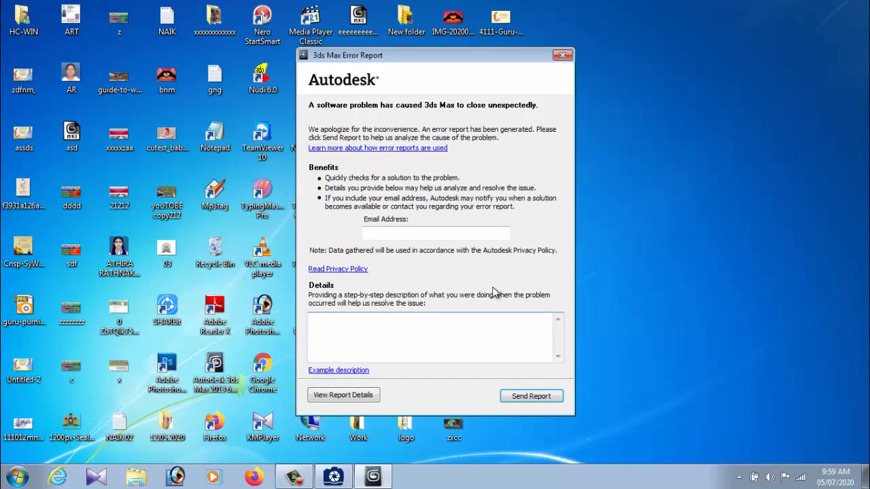
click(538, 397)
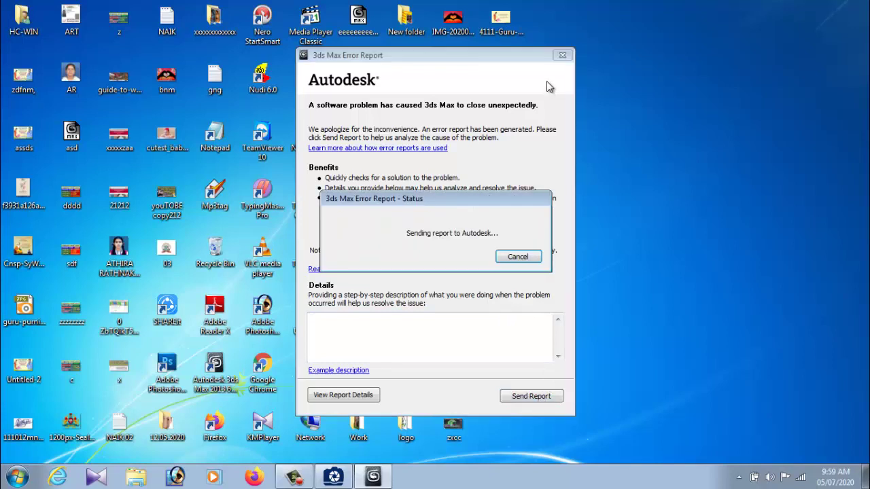
click(515, 256)
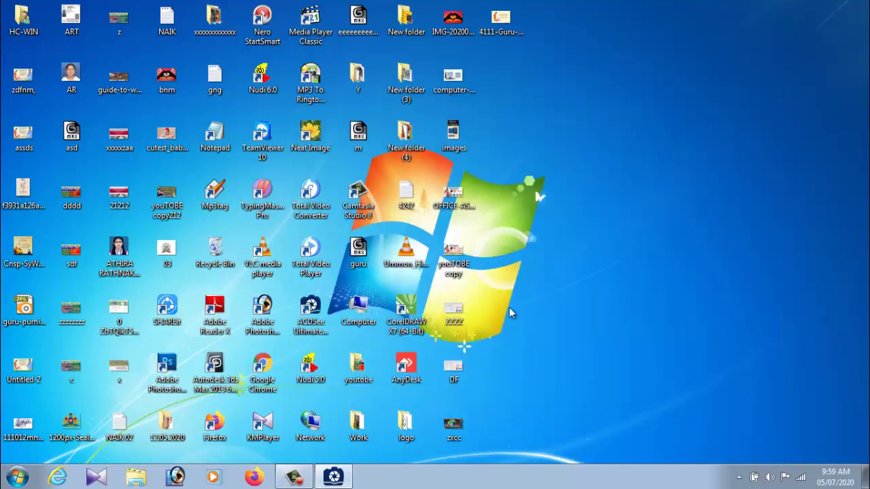